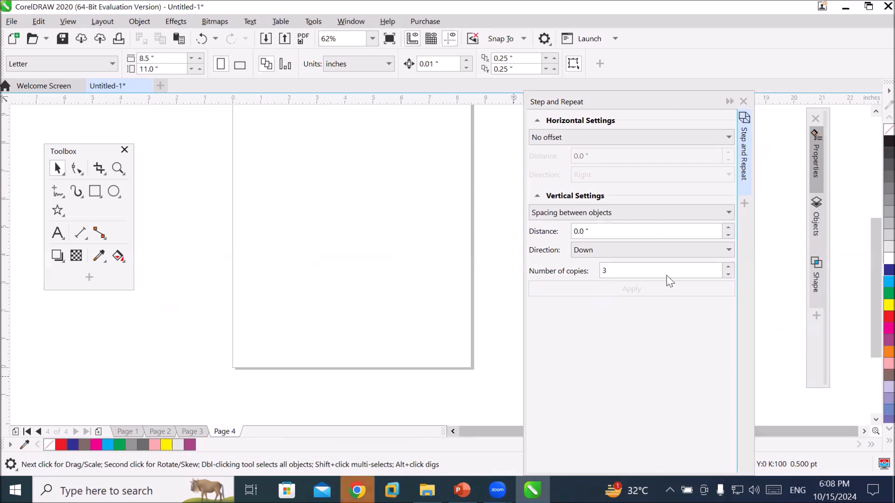
Collapse the Step and Repeat docker and create a page-sized rectangle filled with blue
{"action": "left_click", "coordinate": [728, 100]}
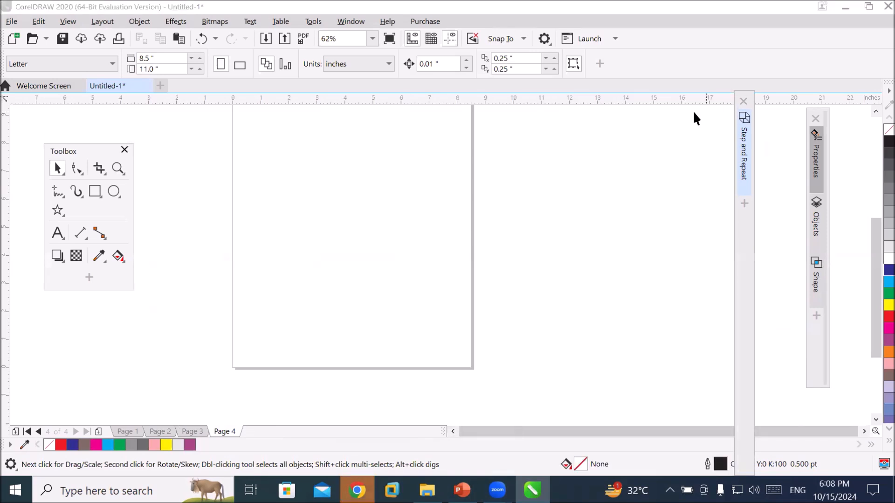
{"action": "left_click", "coordinate": [876, 113]}
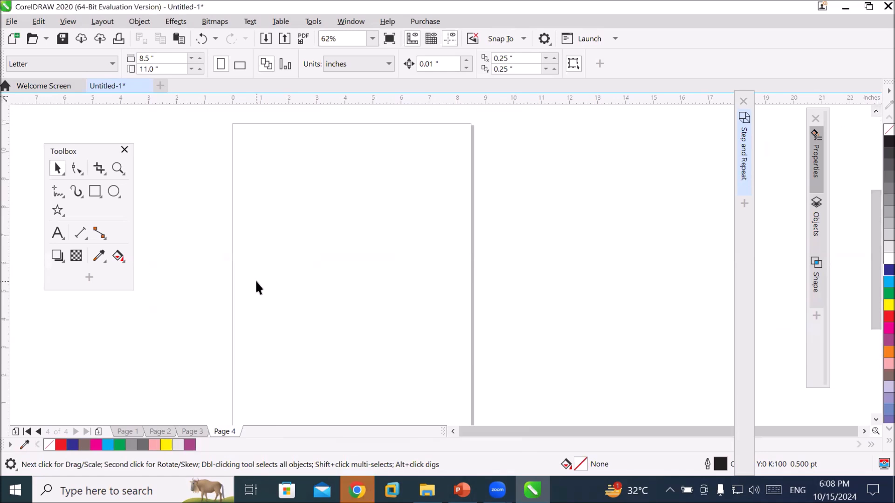
{"action": "double_click", "coordinate": [95, 191]}
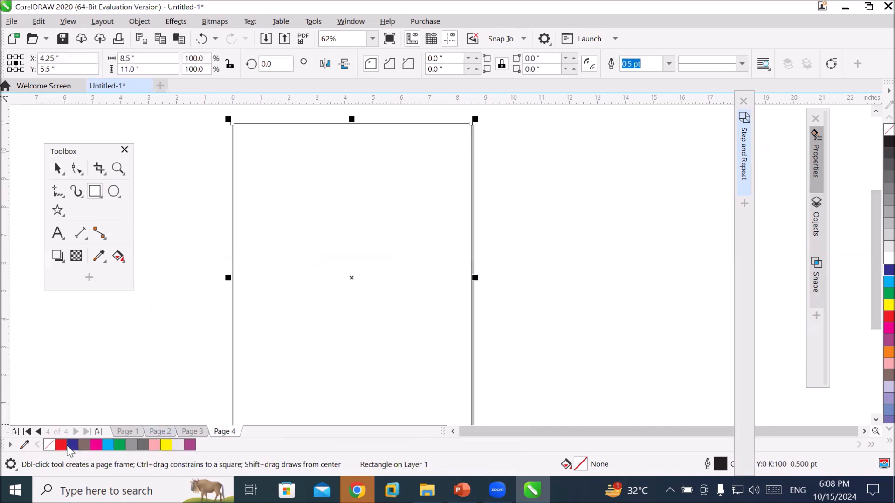
{"action": "left_click", "coordinate": [73, 446]}
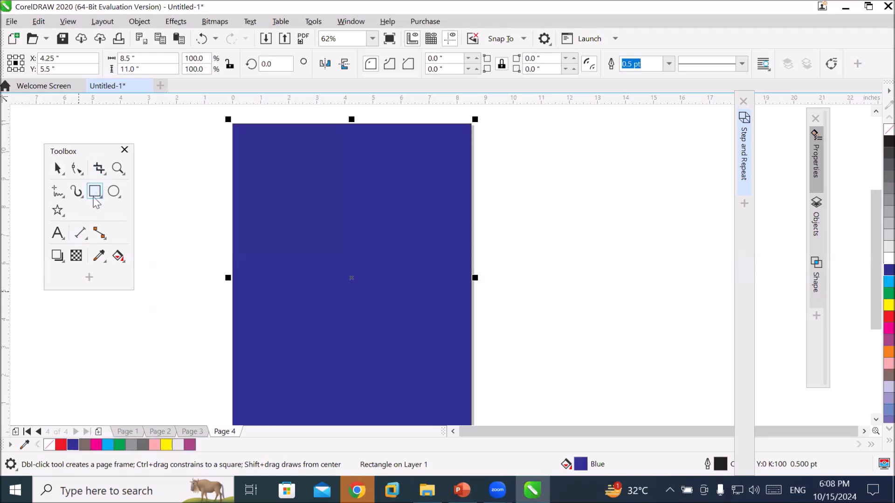
Add the artistic text "Pakistan zindabad" near the top of the page and enlarge it to about 48 pt
{"action": "left_click", "coordinate": [57, 234]}
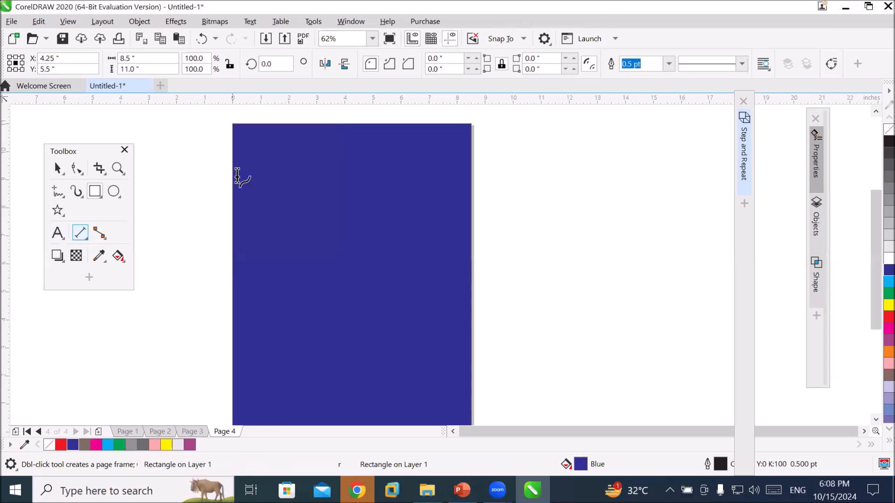
{"action": "left_click", "coordinate": [288, 158]}
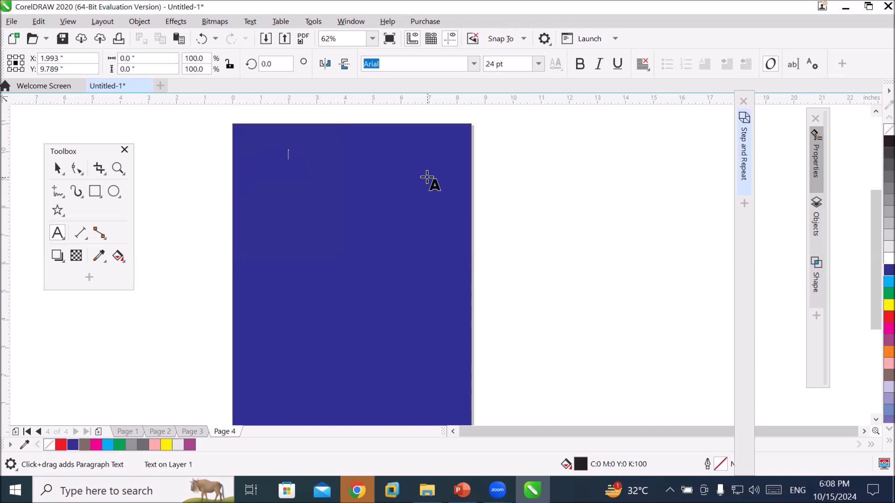
{"action": "type", "text": "Pakk"}
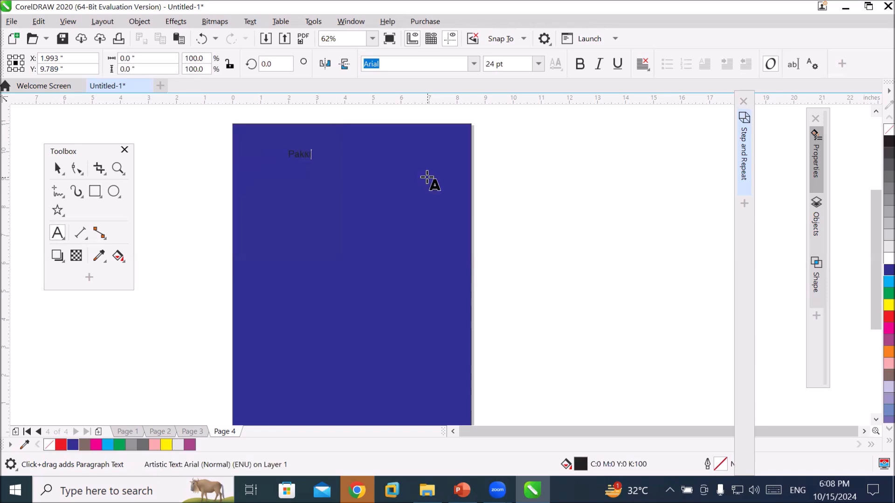
{"action": "key", "text": "BackSpace"}
{"action": "type", "text": "istan indabad"}
{"action": "scroll", "coordinate": [318, 133], "scroll_direction": "up", "scroll_amount": 2}
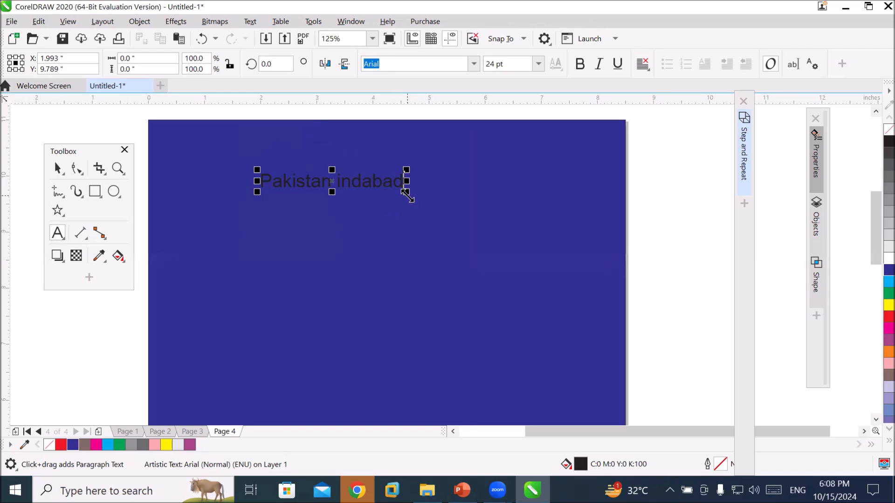
{"action": "left_click_drag", "start_coordinate": [405, 192], "coordinate": [543, 234]}
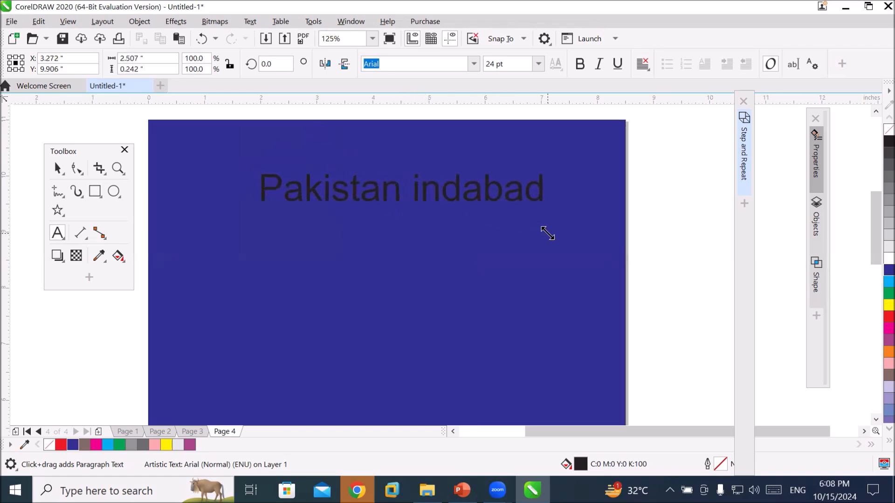
{"action": "left_click", "coordinate": [412, 195]}
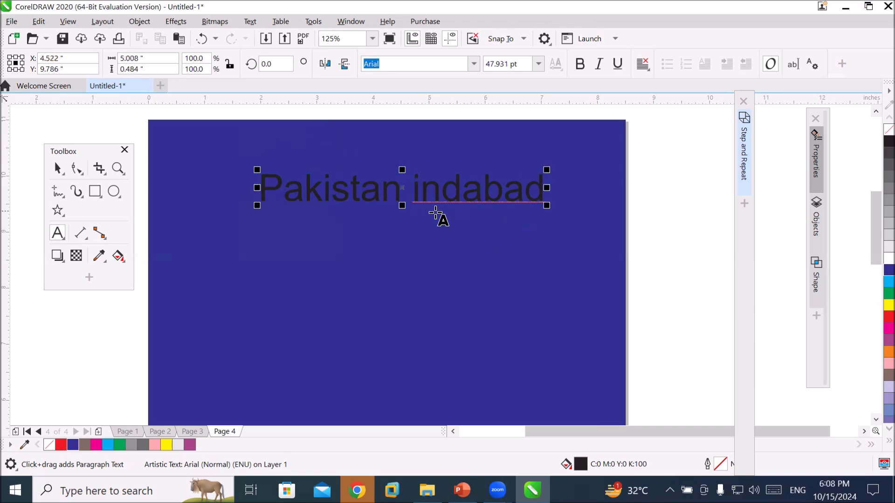
{"action": "type", "text": "z"}
Colour the text white and move it up to about X 4.4", Y 10.2"
{"action": "left_click_drag", "start_coordinate": [559, 190], "coordinate": [263, 191]}
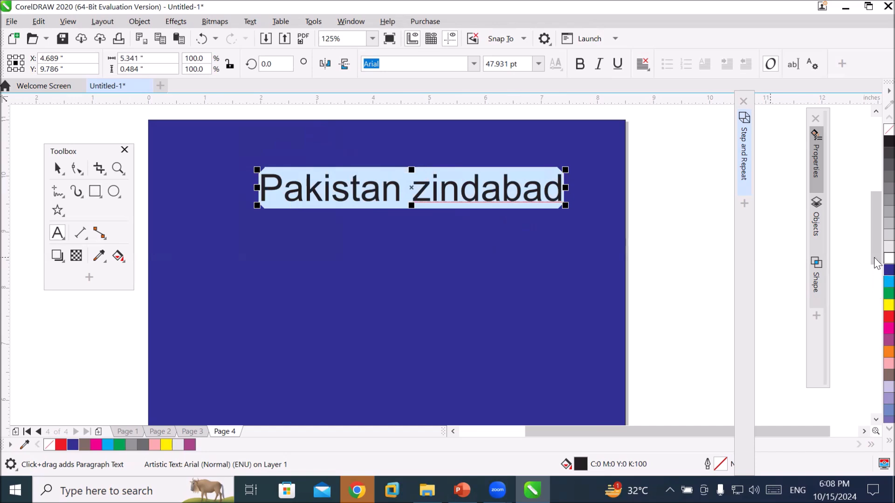
{"action": "left_click", "coordinate": [889, 258]}
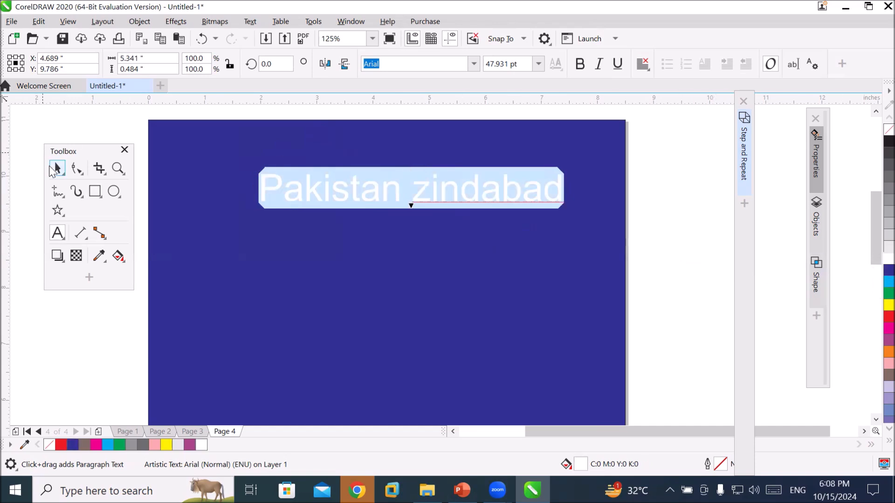
{"action": "left_click", "coordinate": [57, 169]}
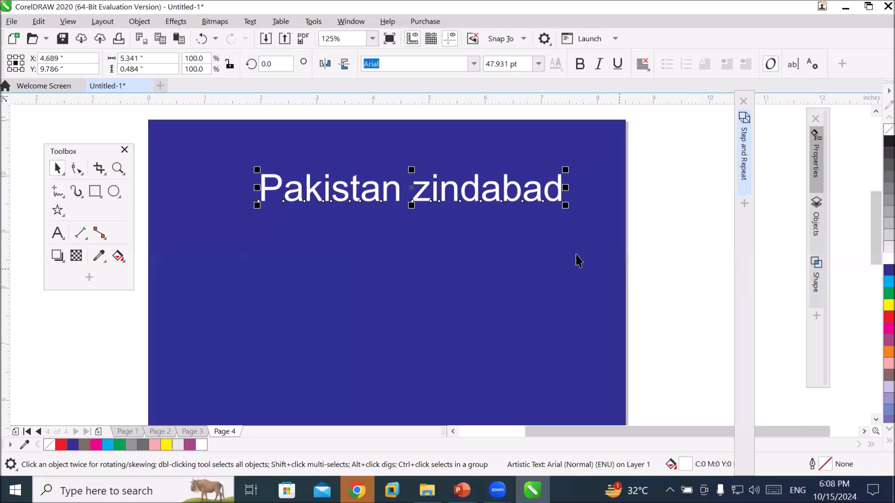
{"action": "left_click_drag", "start_coordinate": [449, 201], "coordinate": [437, 180]}
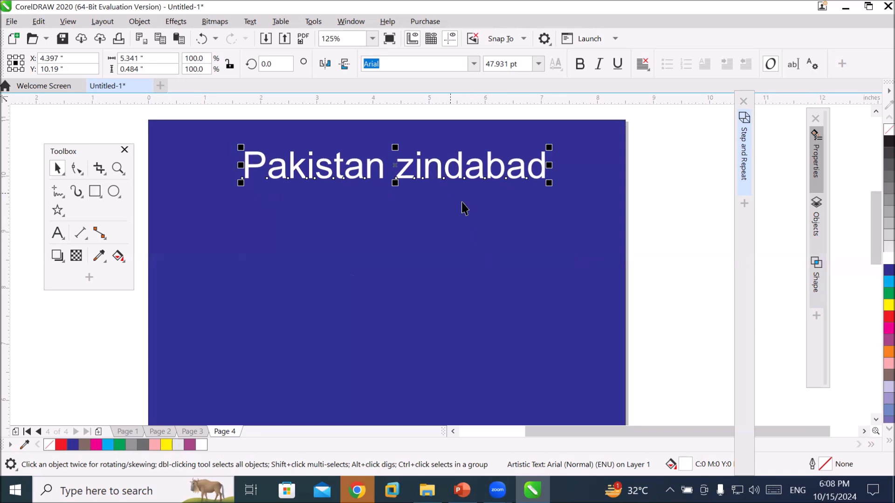
{"action": "left_click", "coordinate": [876, 112]}
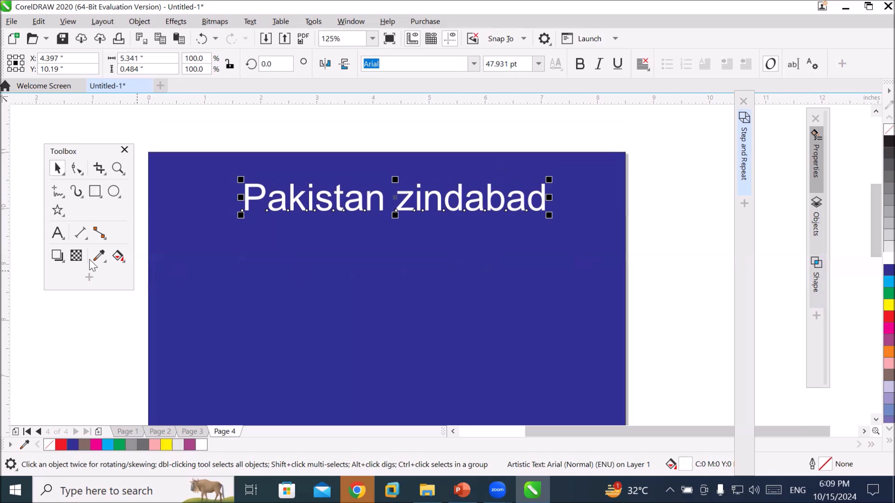
{"action": "left_click", "coordinate": [59, 260]}
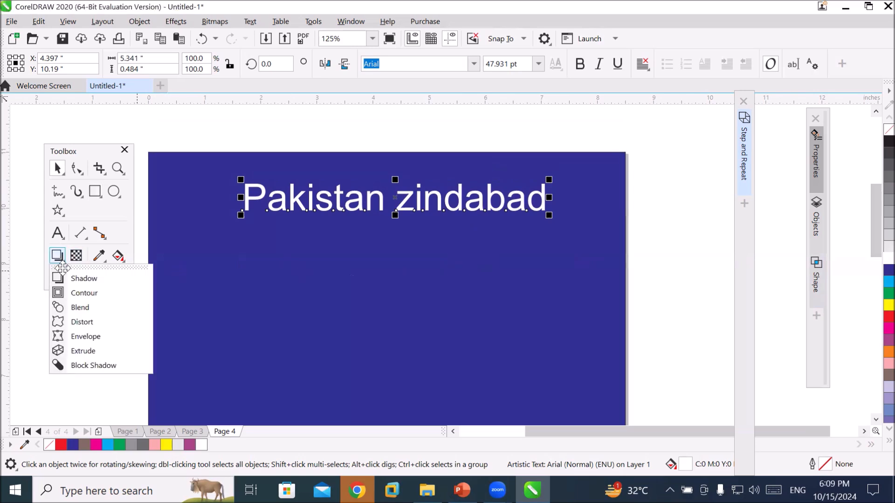
{"action": "left_click", "coordinate": [79, 279]}
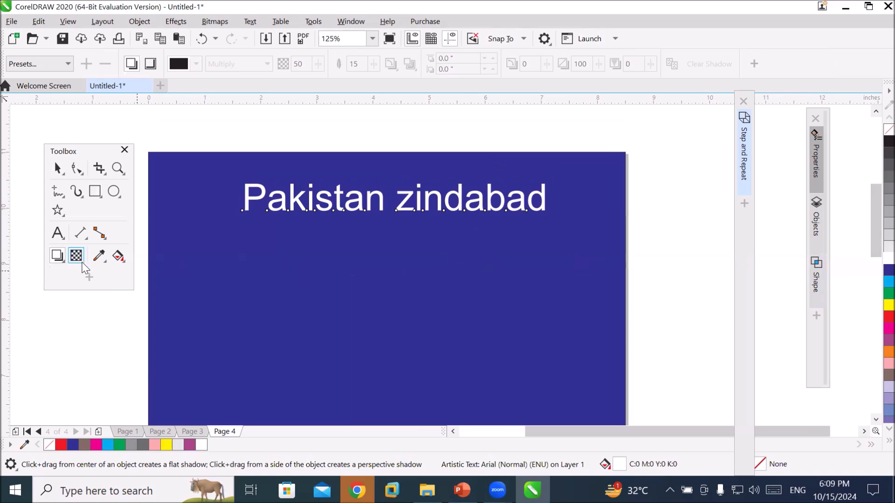
{"action": "left_click", "coordinate": [69, 64]}
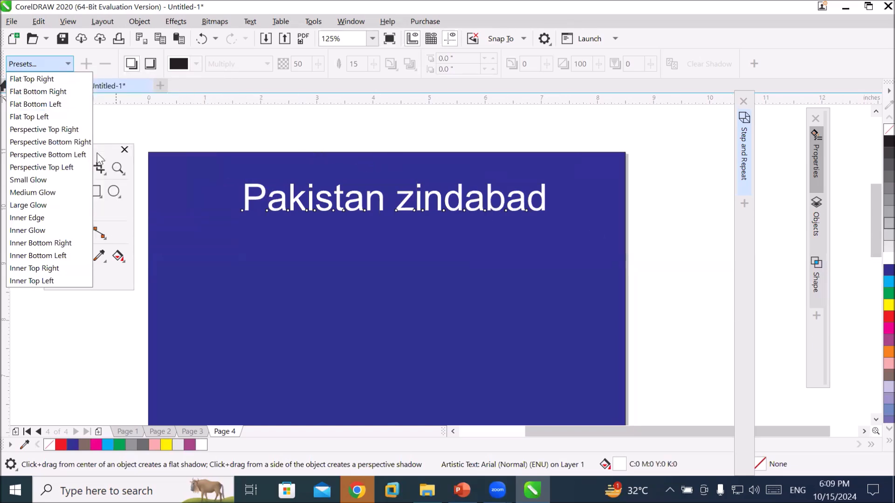
{"action": "left_click", "coordinate": [112, 317]}
Delete the blue background rectangle and recolour the "Pakistan zindabad" text black
{"action": "left_click", "coordinate": [213, 260]}
{"action": "key", "text": "space"}
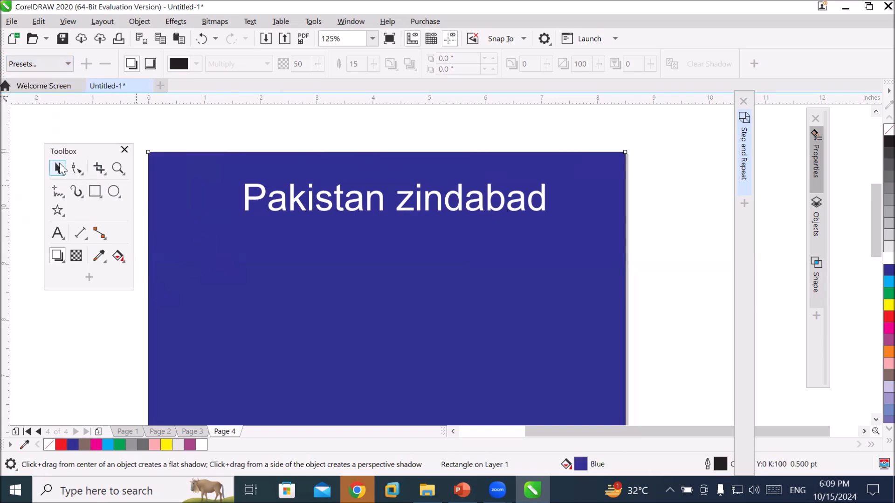
{"action": "key", "text": "Delete"}
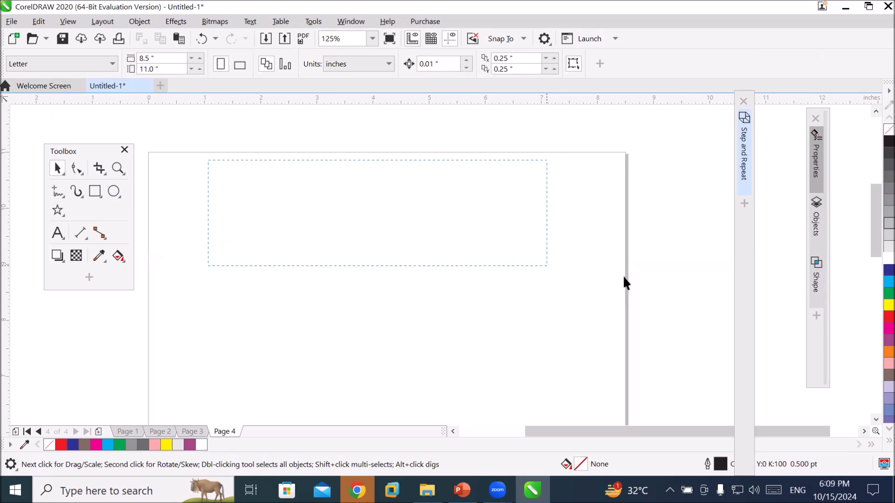
{"action": "key", "text": "ctrl+a"}
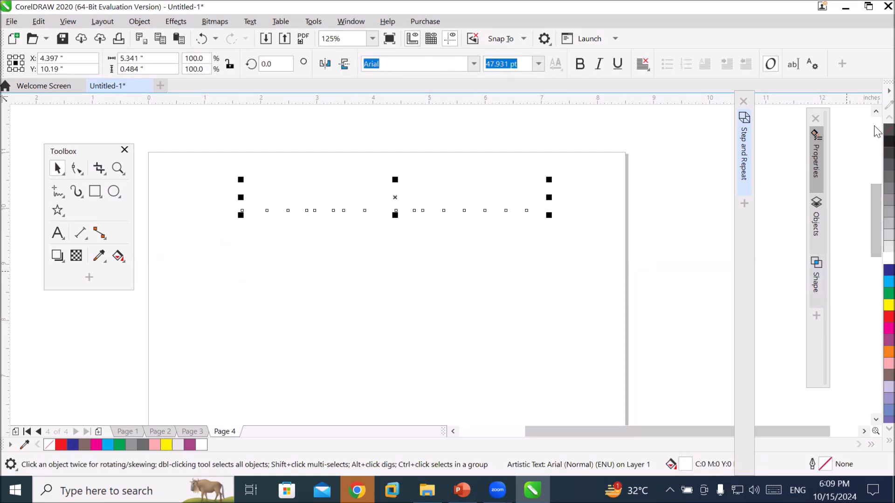
{"action": "left_click", "coordinate": [888, 141]}
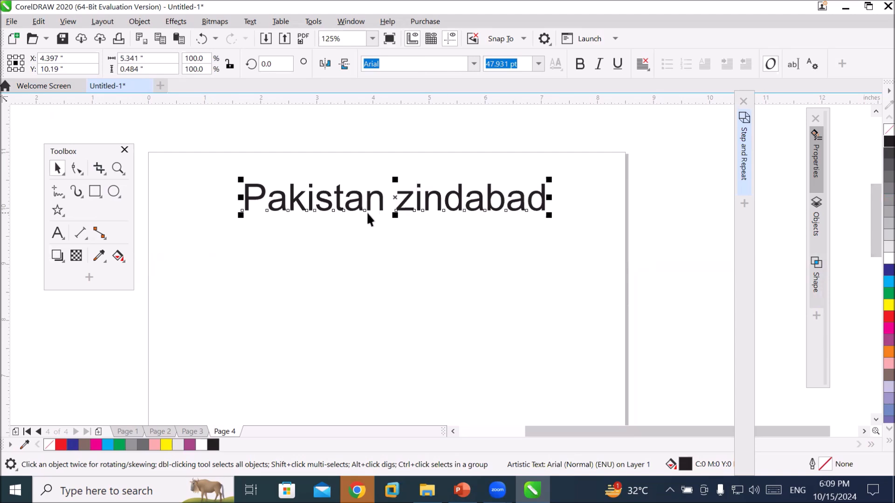
Apply a drop shadow to the text using the Flat Top Right preset of the Shadow tool
{"action": "left_click", "coordinate": [57, 255]}
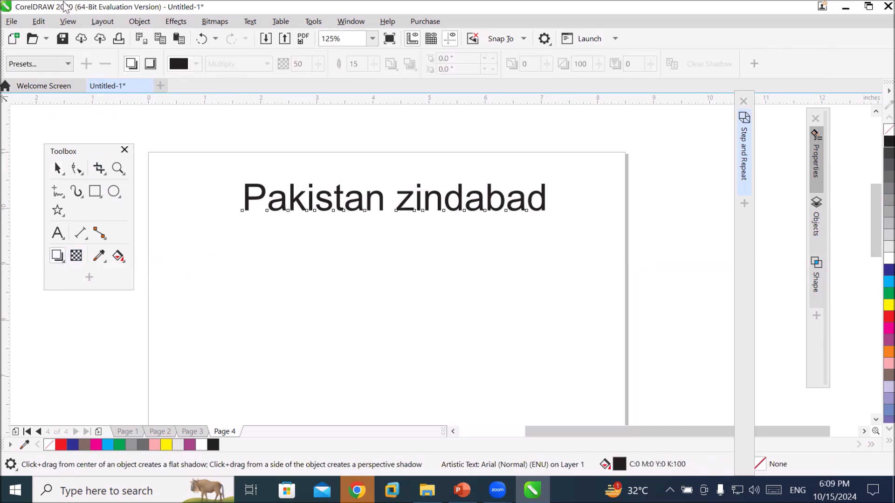
{"action": "left_click", "coordinate": [67, 65]}
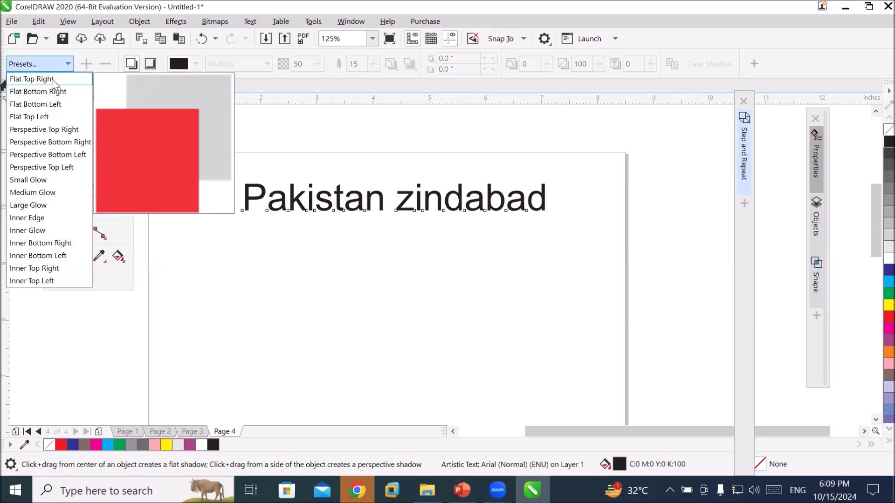
{"action": "left_click", "coordinate": [53, 79]}
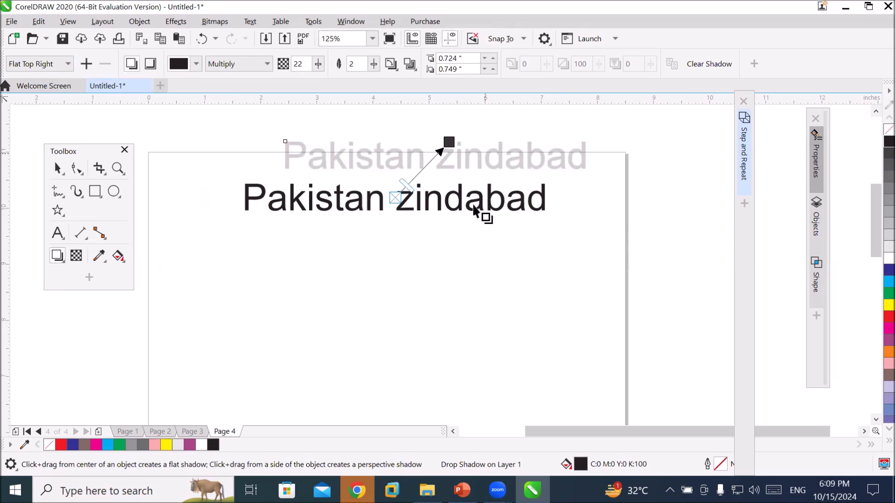
Try the Flat Bottom Right, Flat Bottom Left and Flat Top Left shadow presets on the text in turn
{"action": "left_click", "coordinate": [68, 64]}
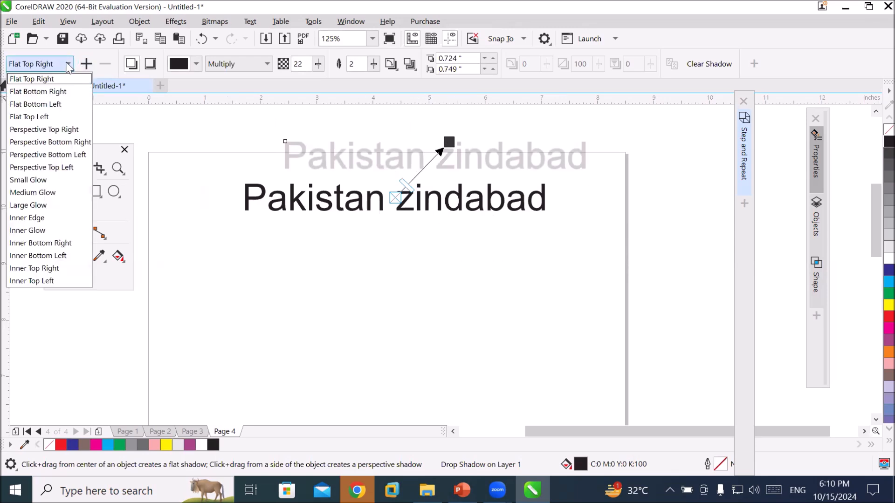
{"action": "left_click", "coordinate": [60, 91]}
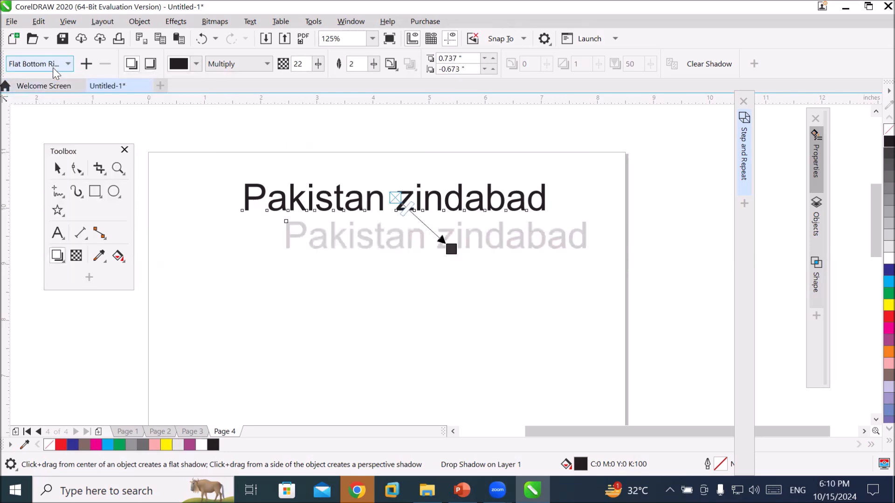
{"action": "left_click", "coordinate": [65, 64]}
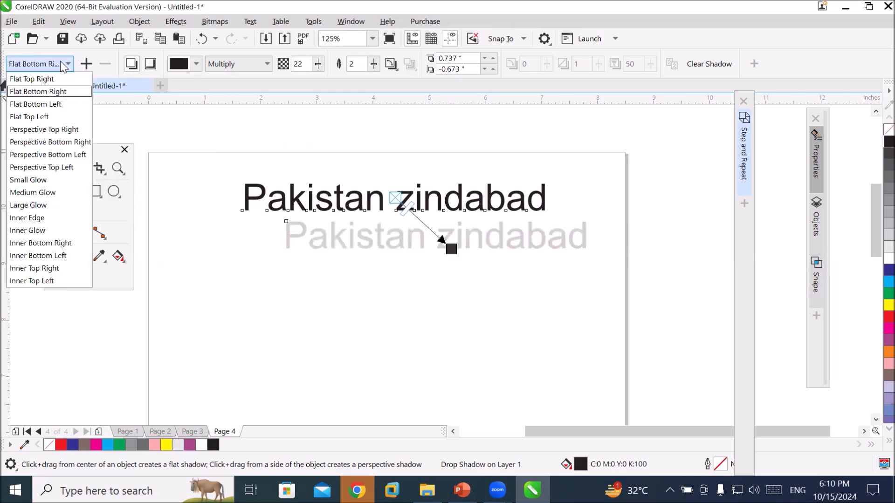
{"action": "left_click", "coordinate": [60, 104]}
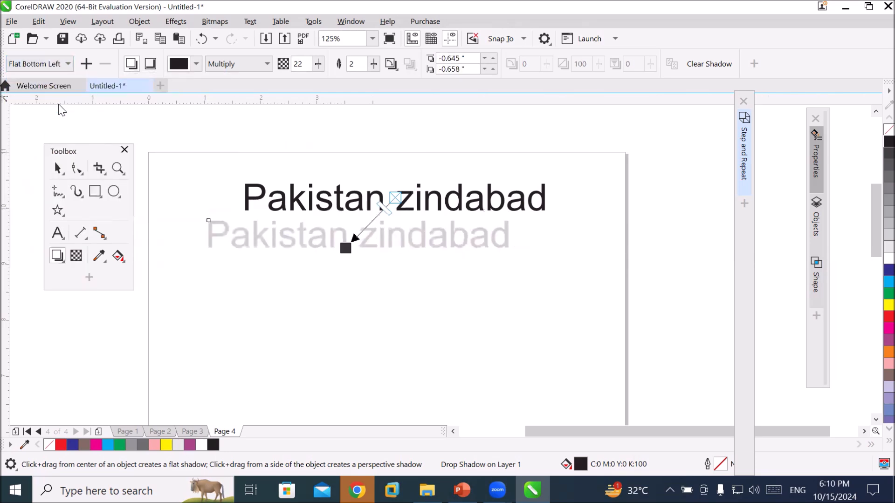
{"action": "left_click", "coordinate": [66, 64]}
{"action": "left_click", "coordinate": [66, 118]}
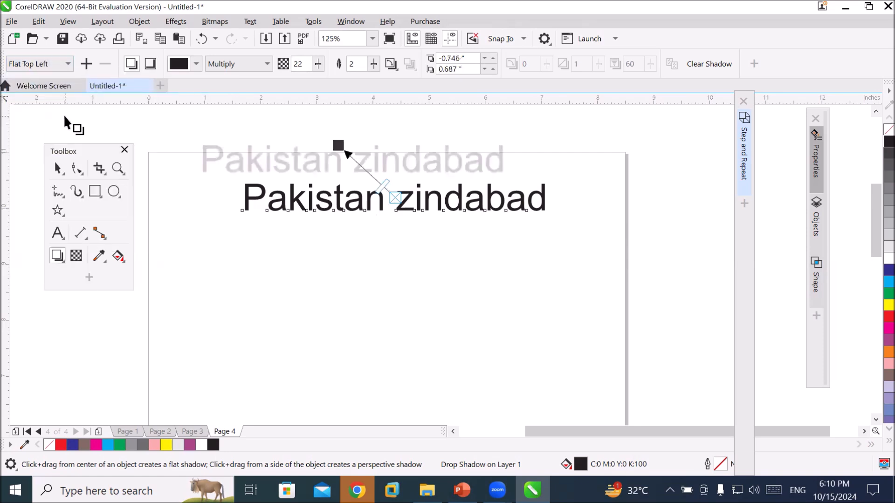
Apply the Perspective Top Right shadow preset to the text and inspect the shadow up close
{"action": "left_click", "coordinate": [66, 65]}
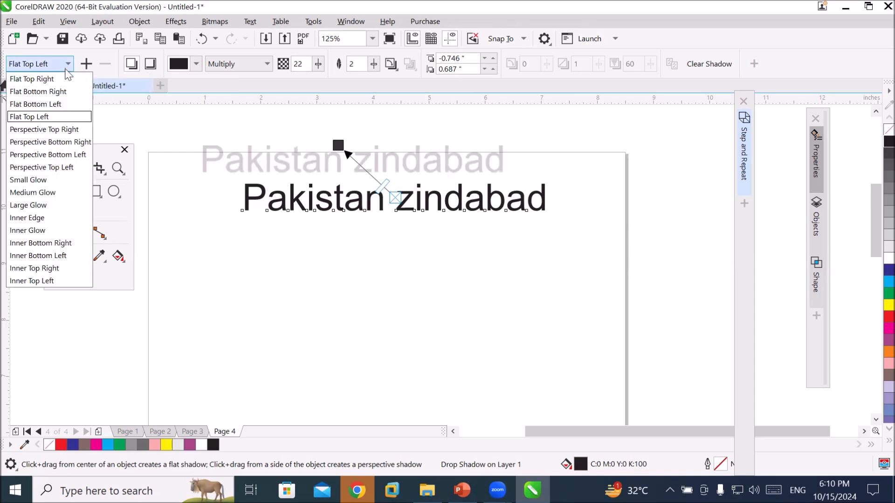
{"action": "left_click", "coordinate": [59, 131]}
{"action": "scroll", "coordinate": [418, 196], "scroll_direction": "up", "scroll_amount": 2}
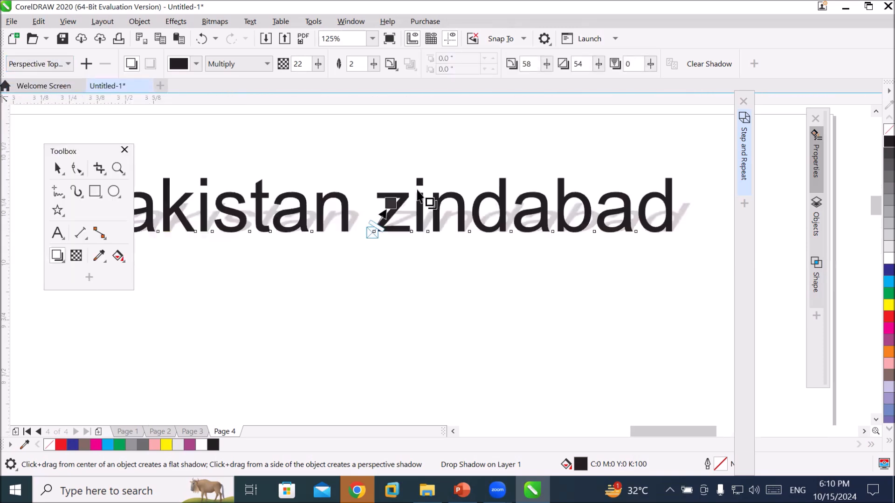
{"action": "scroll", "coordinate": [418, 193], "scroll_direction": "up", "scroll_amount": 3}
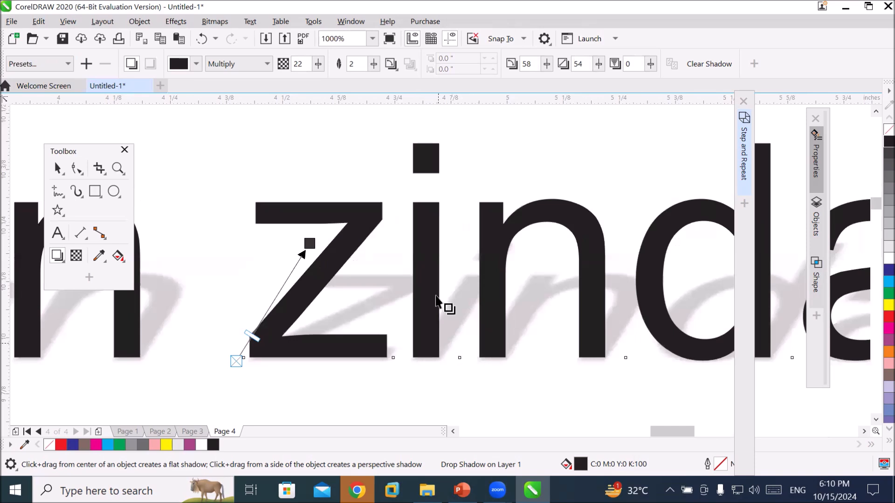
Change the text's shadow to the Perspective Bottom Right preset
{"action": "left_click", "coordinate": [66, 66]}
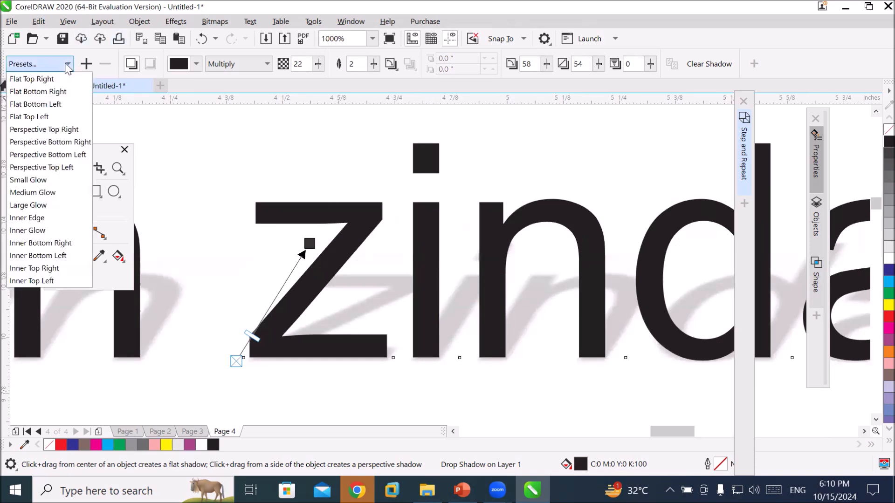
{"action": "left_click", "coordinate": [51, 142]}
{"action": "scroll", "coordinate": [342, 280], "scroll_direction": "down", "scroll_amount": 2}
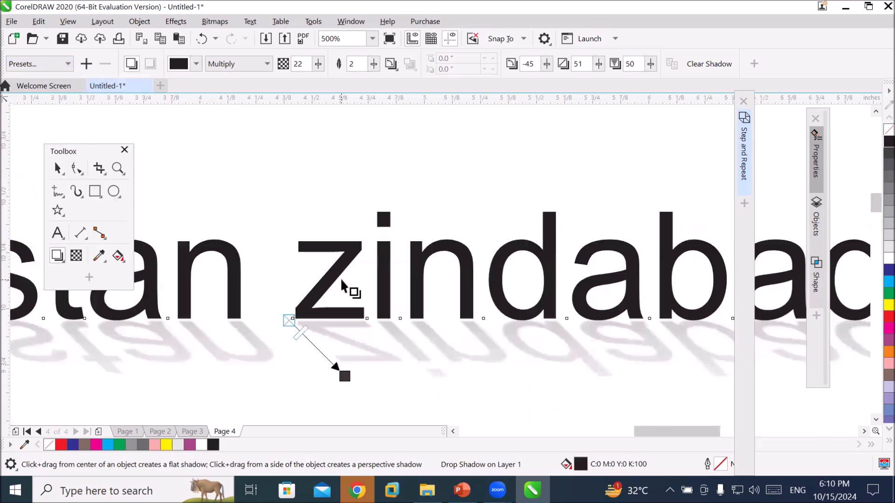
Change the text's shadow to the Perspective Top Left preset and inspect the shadow behind the letters
{"action": "left_click", "coordinate": [67, 66]}
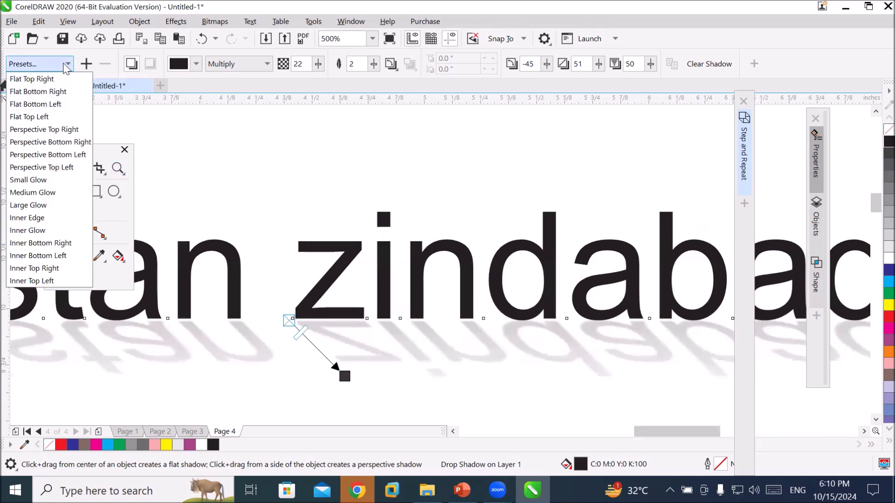
{"action": "left_click", "coordinate": [64, 169]}
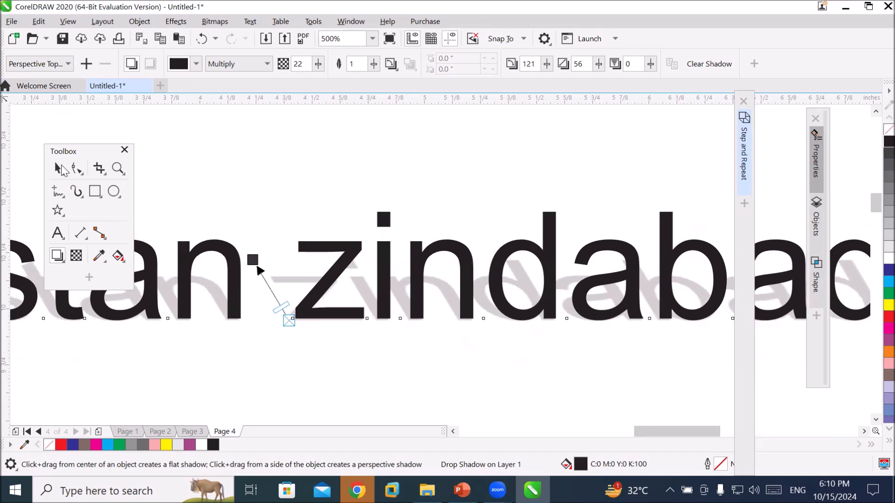
{"action": "left_click", "coordinate": [64, 66]}
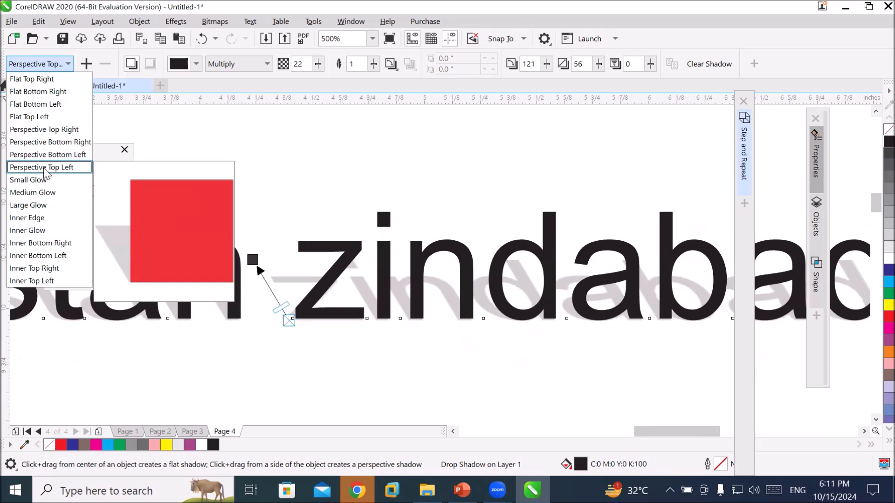
{"action": "left_click", "coordinate": [45, 170]}
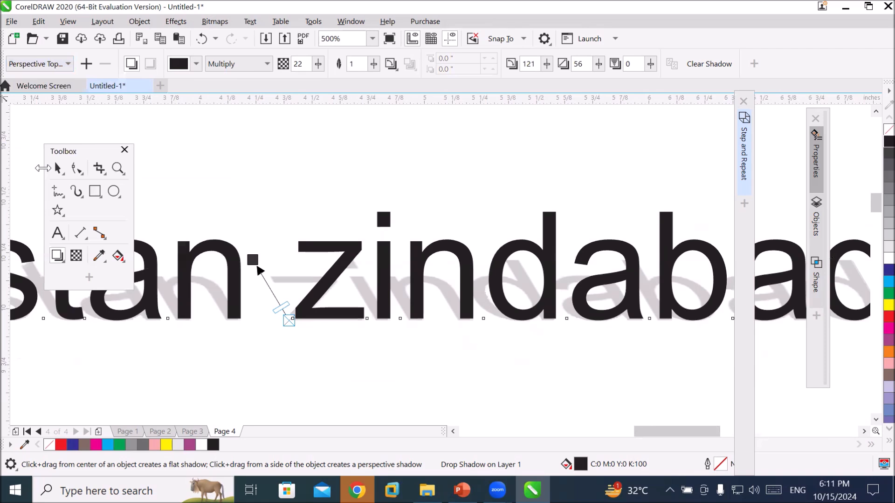
{"action": "scroll", "coordinate": [308, 288], "scroll_direction": "down", "scroll_amount": 2}
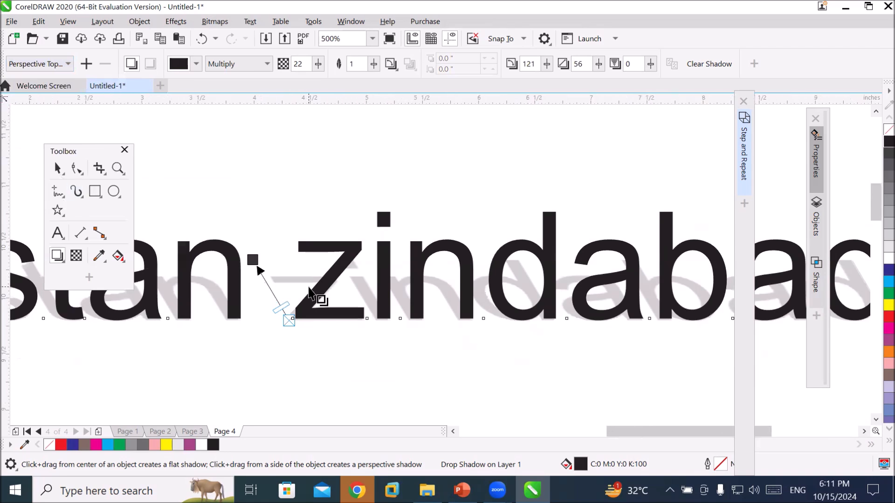
{"action": "scroll", "coordinate": [287, 304], "scroll_direction": "up", "scroll_amount": 2}
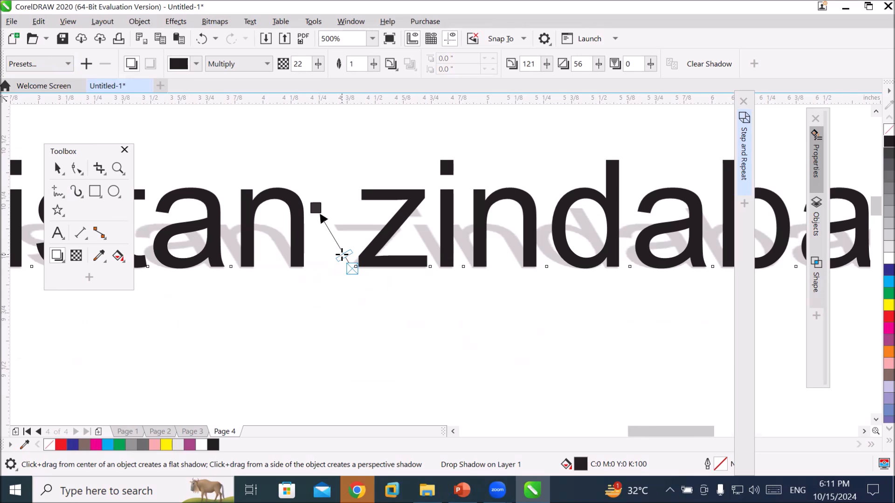
Vary the shadow's opacity interactively on the text through 81, 0, 37 and 100, and leave it at 36
{"action": "left_click_drag", "start_coordinate": [342, 255], "coordinate": [322, 219]}
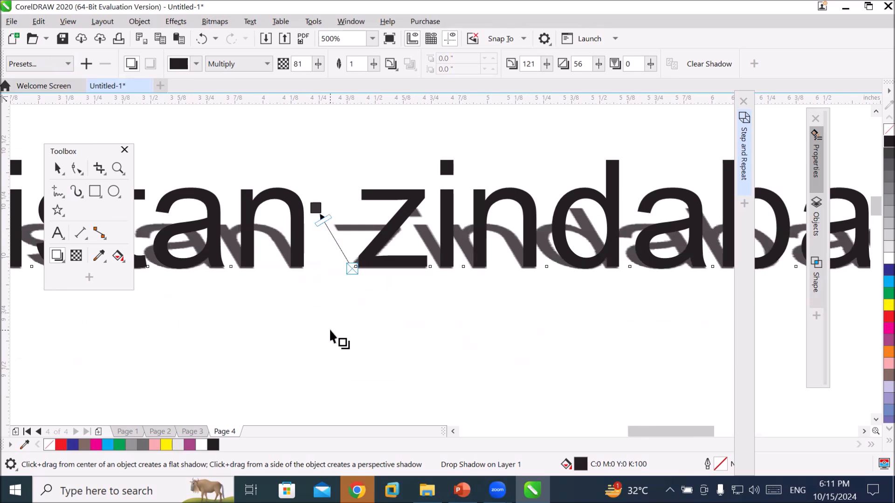
{"action": "left_click_drag", "start_coordinate": [327, 218], "coordinate": [332, 235]}
{"action": "left_click_drag", "start_coordinate": [330, 233], "coordinate": [370, 365]}
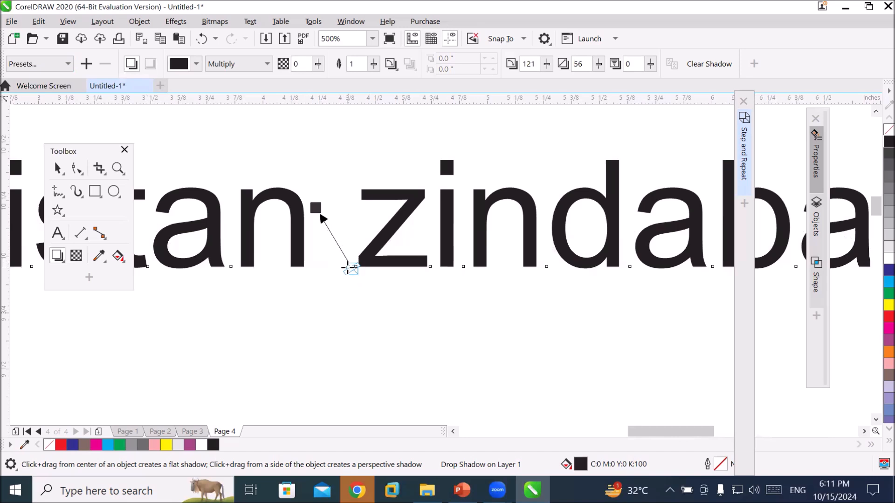
{"action": "left_click_drag", "start_coordinate": [348, 268], "coordinate": [335, 248]}
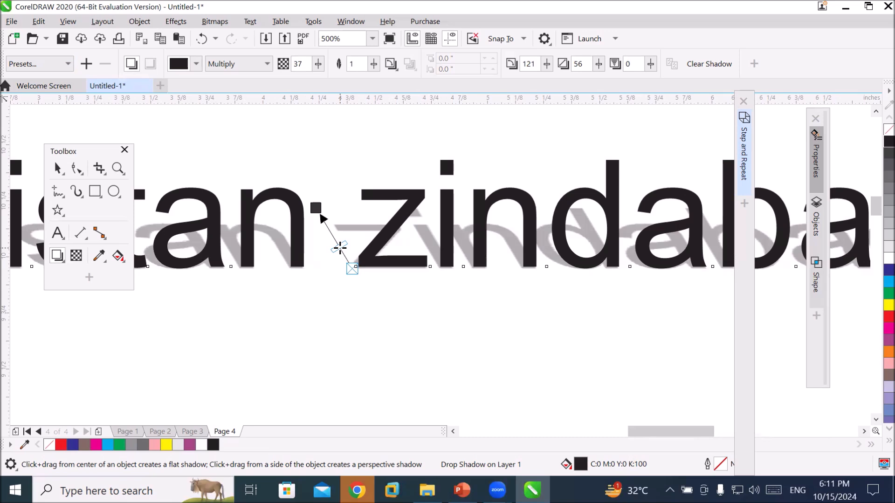
{"action": "left_click_drag", "start_coordinate": [340, 247], "coordinate": [317, 206]}
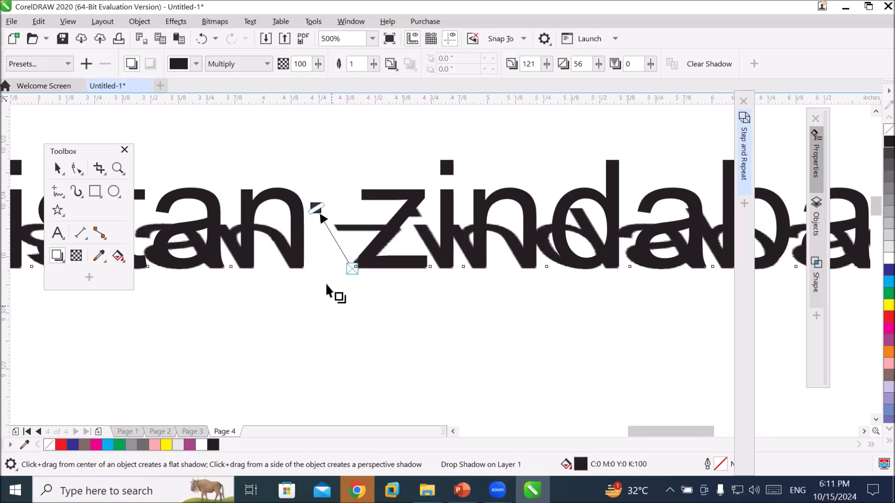
{"action": "left_click_drag", "start_coordinate": [316, 207], "coordinate": [339, 247]}
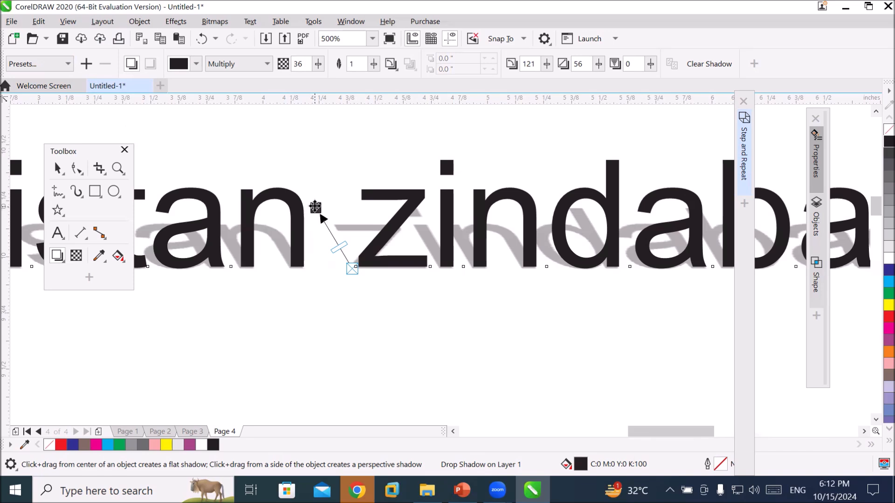
Try red, yellow, green, cyan, grey and blue from the CMYK Palette as the shadow color, ending on red
{"action": "left_click", "coordinate": [194, 65]}
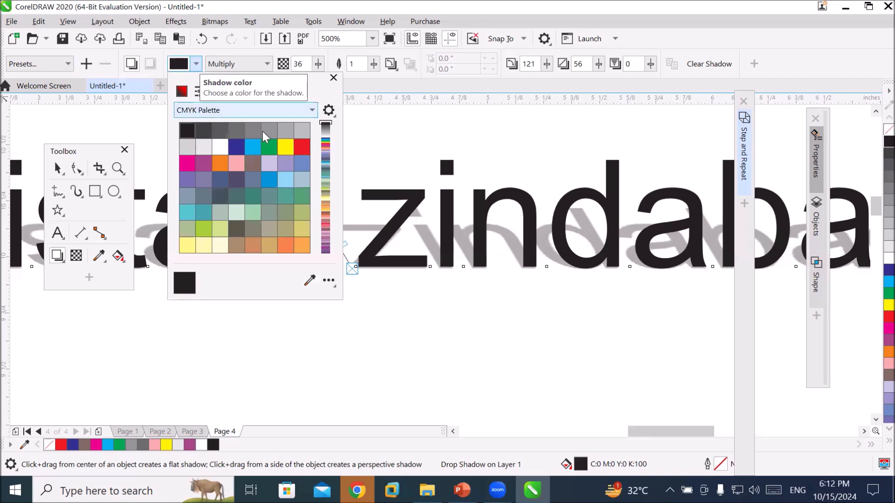
{"action": "left_click", "coordinate": [302, 148]}
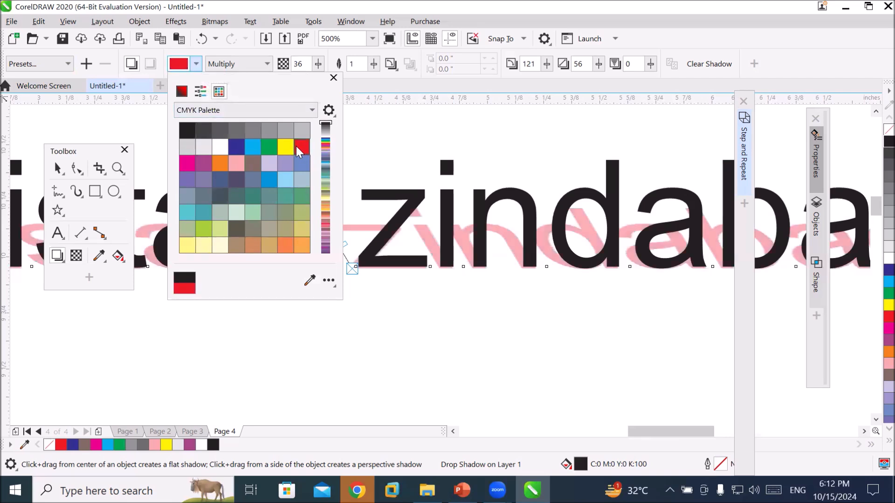
{"action": "left_click", "coordinate": [287, 146]}
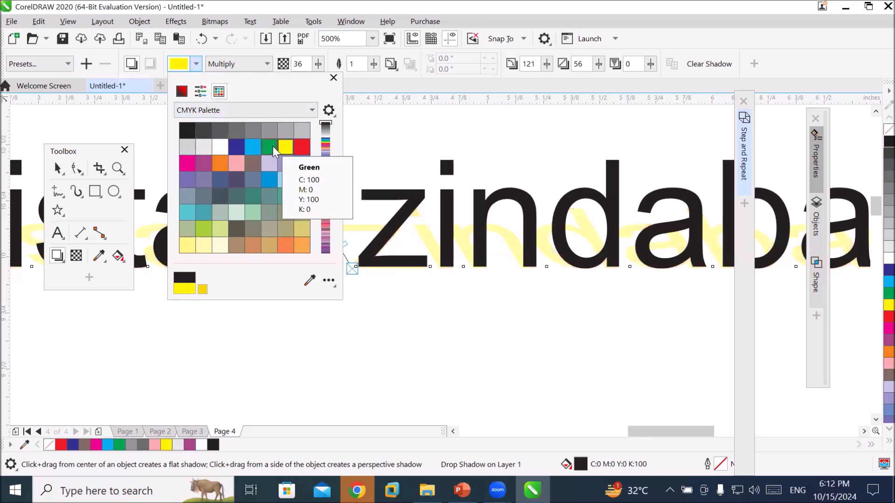
{"action": "left_click", "coordinate": [271, 146]}
{"action": "left_click", "coordinate": [254, 147]}
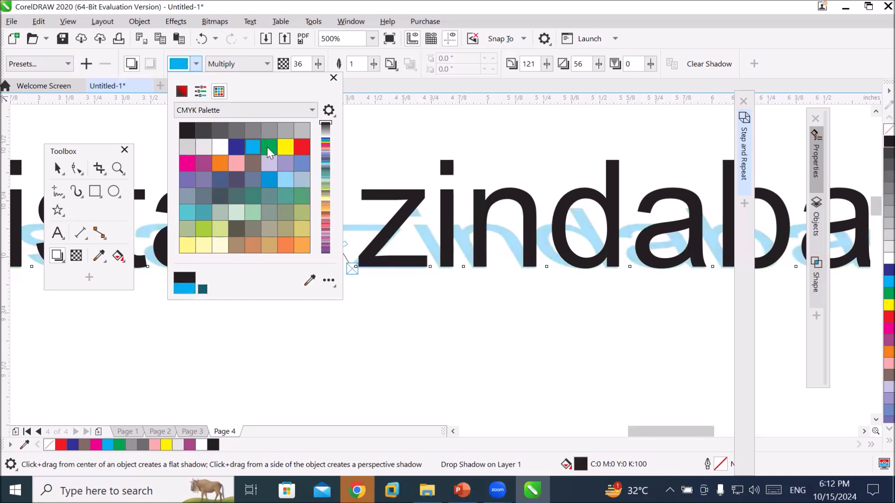
{"action": "left_click", "coordinate": [272, 148]}
{"action": "left_click", "coordinate": [300, 145]}
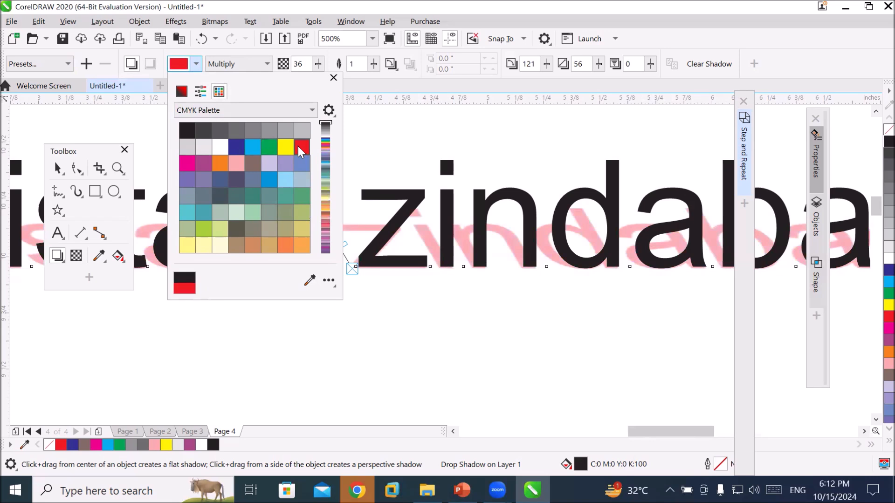
{"action": "left_click", "coordinate": [248, 129]}
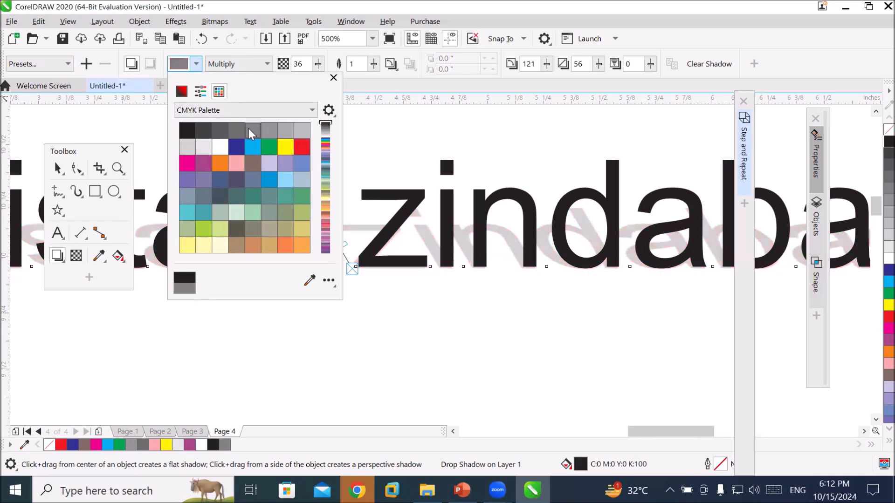
{"action": "left_click", "coordinate": [249, 146]}
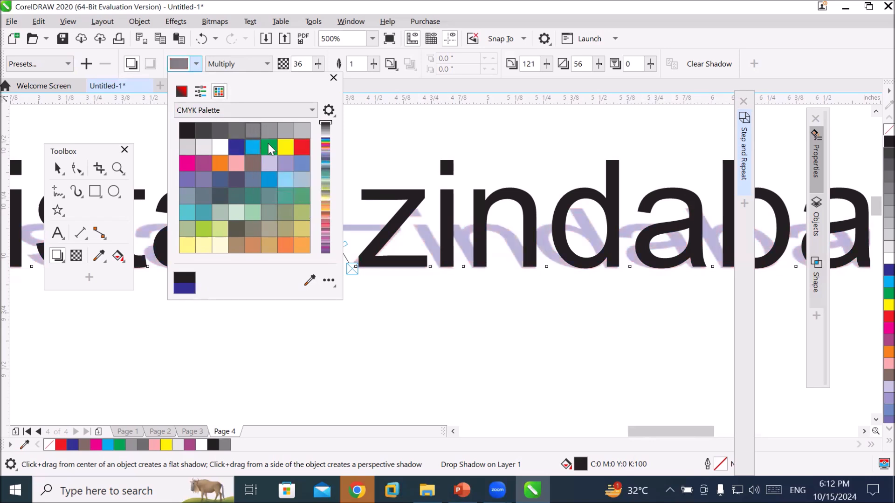
{"action": "left_click", "coordinate": [299, 144]}
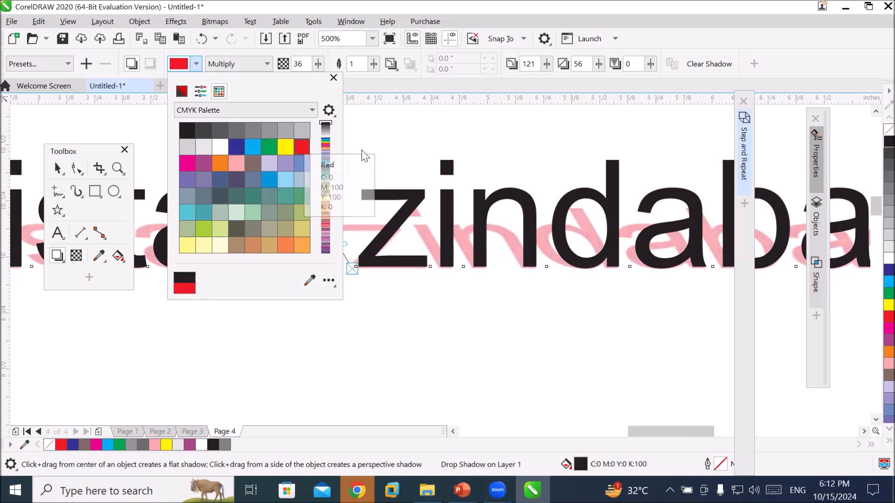
{"action": "left_click", "coordinate": [389, 140]}
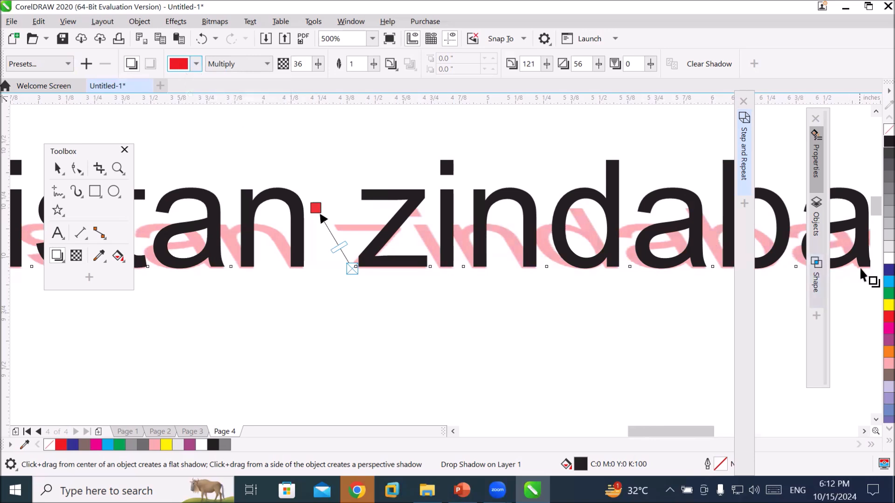
Recolor the shadow through its end handle on the text with palette swatches, first cyan and then purple
{"action": "left_click_drag", "start_coordinate": [888, 281], "coordinate": [328, 143]}
{"action": "left_click_drag", "start_coordinate": [314, 176], "coordinate": [316, 208]}
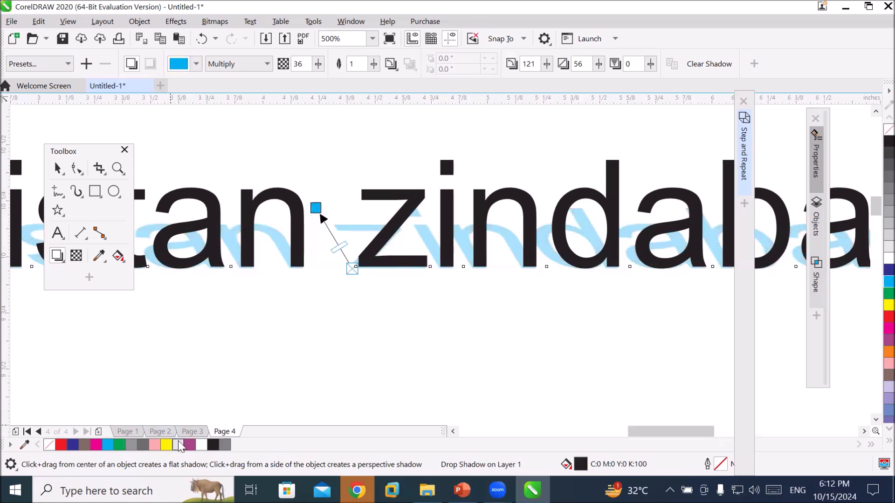
{"action": "left_click_drag", "start_coordinate": [190, 445], "coordinate": [315, 208]}
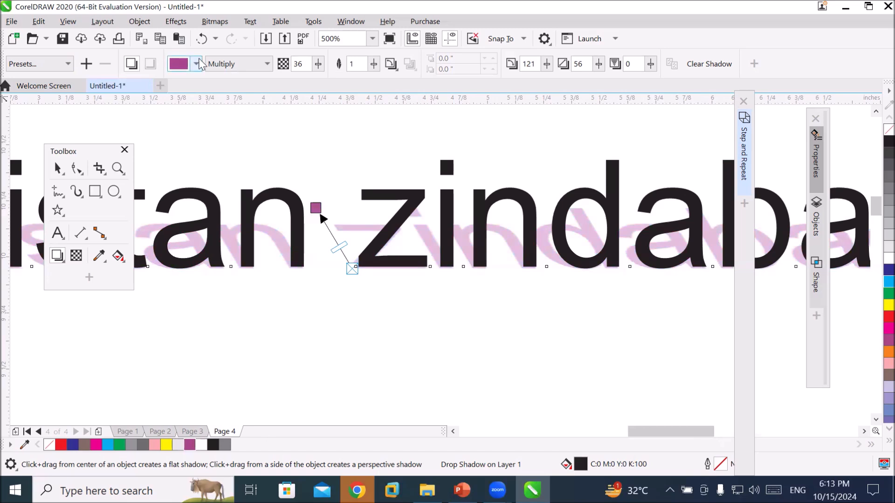
Set the text's shadow color to red from the Document Palette and raise the shadow opacity to 100
{"action": "left_click", "coordinate": [197, 64]}
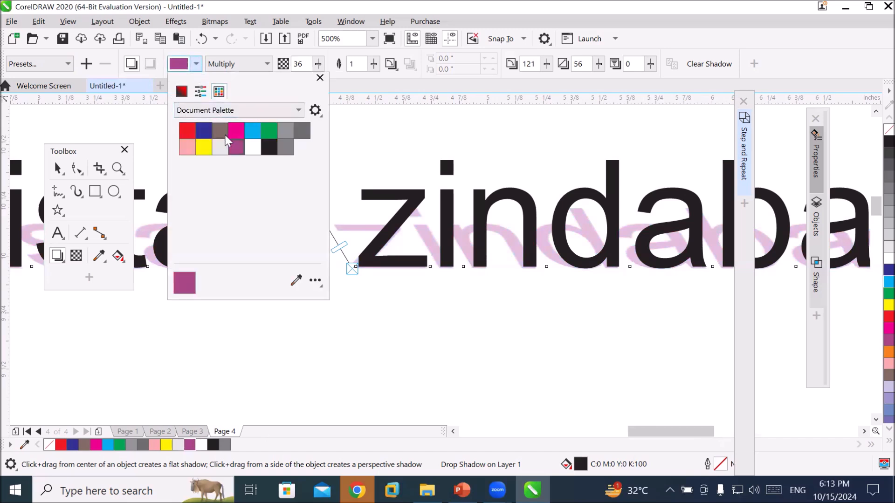
{"action": "left_click", "coordinate": [186, 133]}
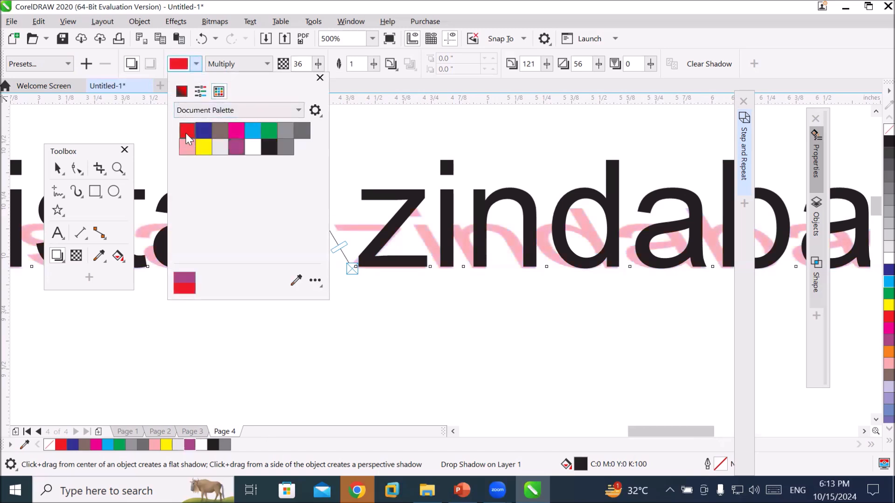
{"action": "left_click", "coordinate": [182, 68]}
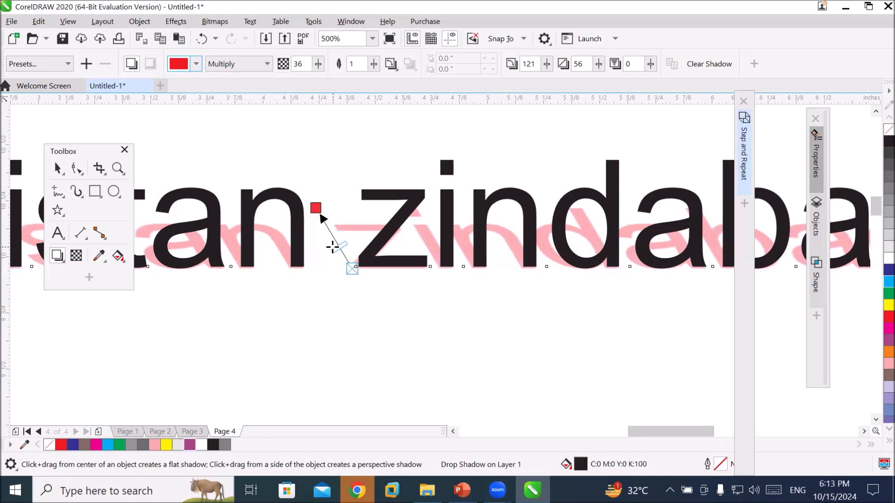
{"action": "left_click", "coordinate": [318, 64]}
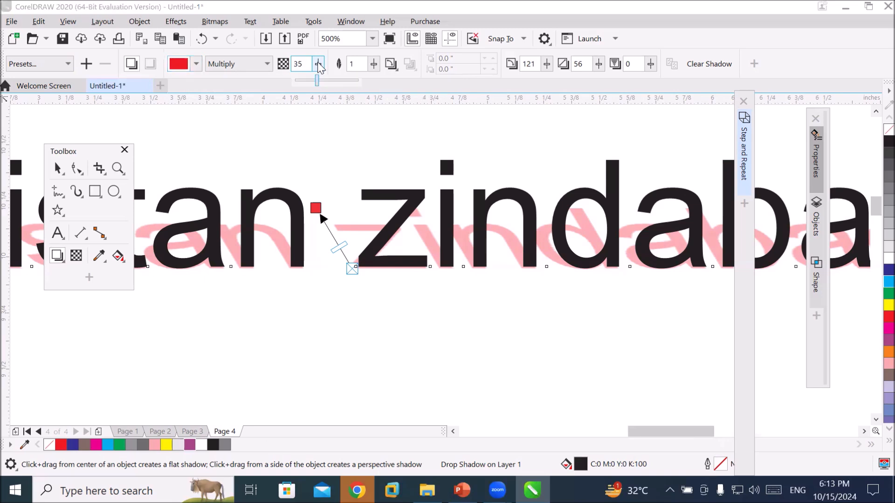
{"action": "left_click_drag", "start_coordinate": [317, 80], "coordinate": [367, 93]}
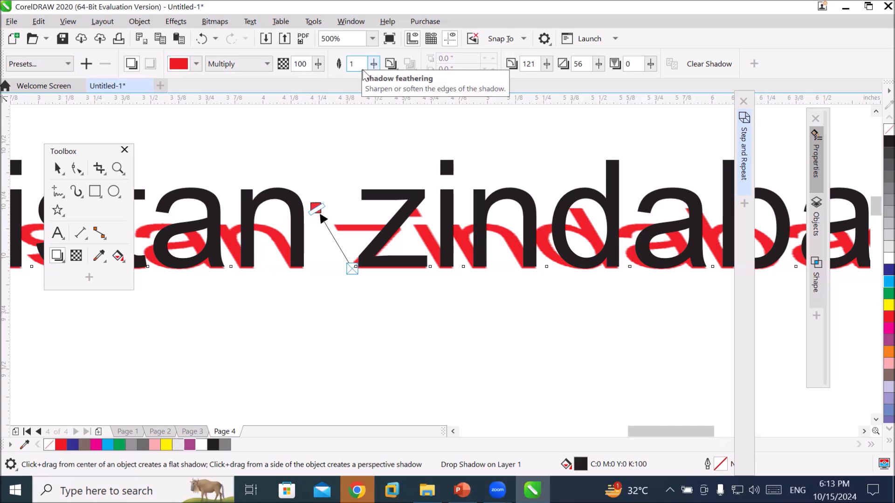
Test shadow feathering values of 51, 73 and 38 on the text, and settle on 4
{"action": "scroll", "coordinate": [402, 228], "scroll_direction": "up", "scroll_amount": 1}
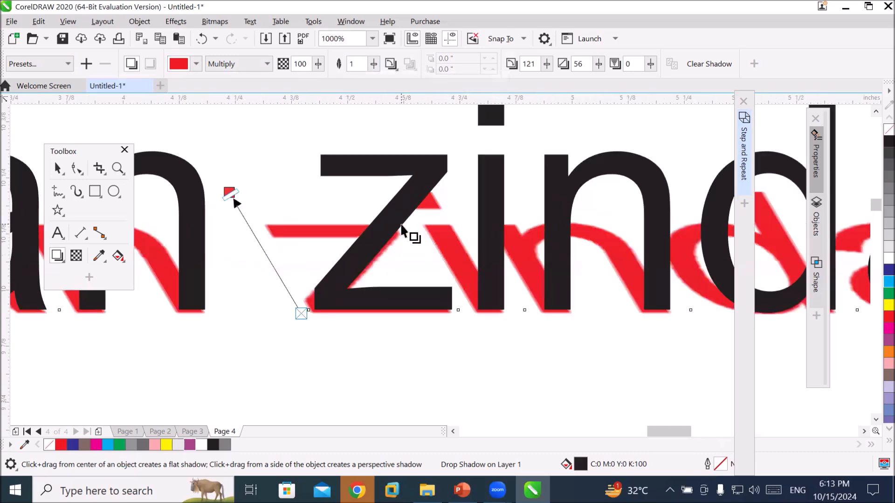
{"action": "left_click", "coordinate": [375, 65]}
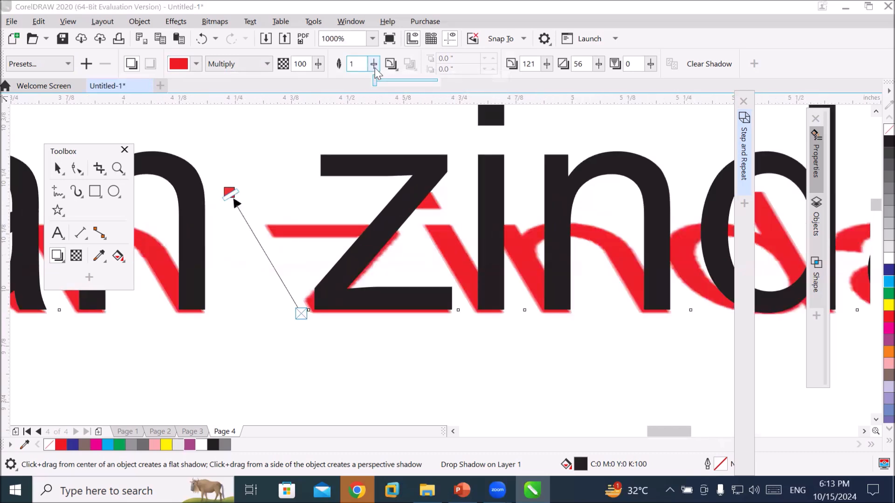
{"action": "left_click_drag", "start_coordinate": [375, 82], "coordinate": [403, 85]}
{"action": "left_click", "coordinate": [374, 68]}
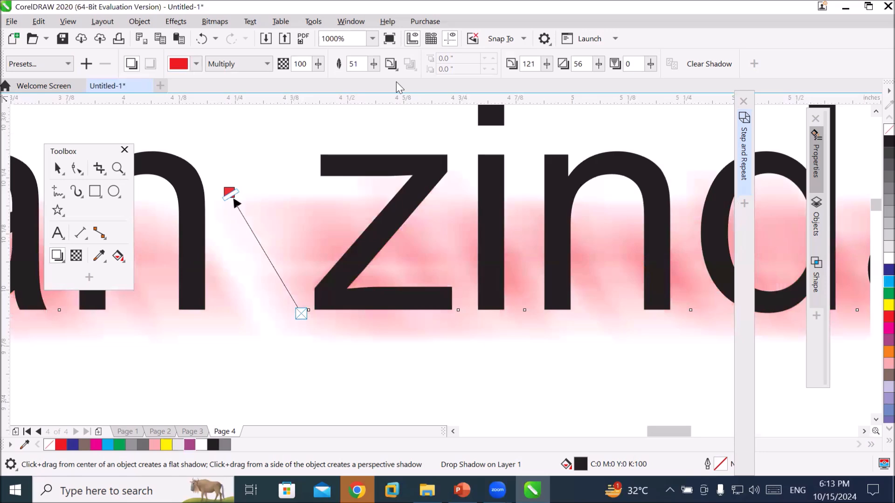
{"action": "left_click", "coordinate": [373, 69]}
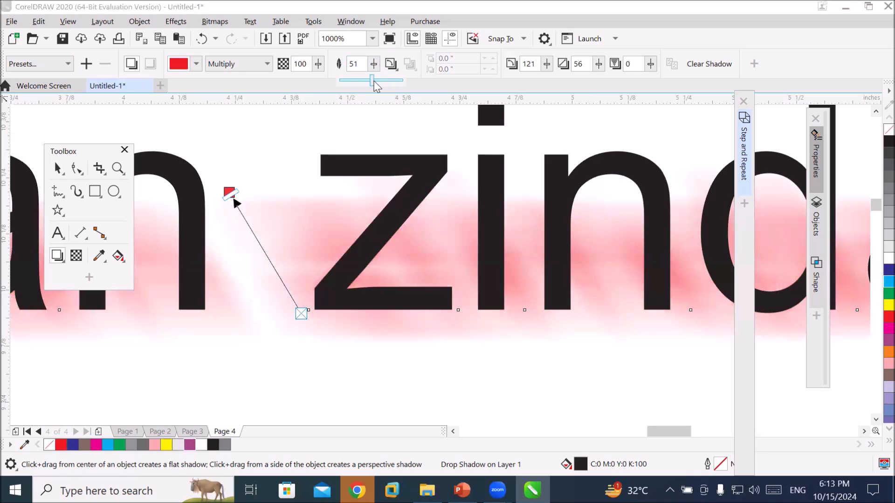
{"action": "left_click_drag", "start_coordinate": [374, 80], "coordinate": [384, 83]}
{"action": "left_click", "coordinate": [373, 65]}
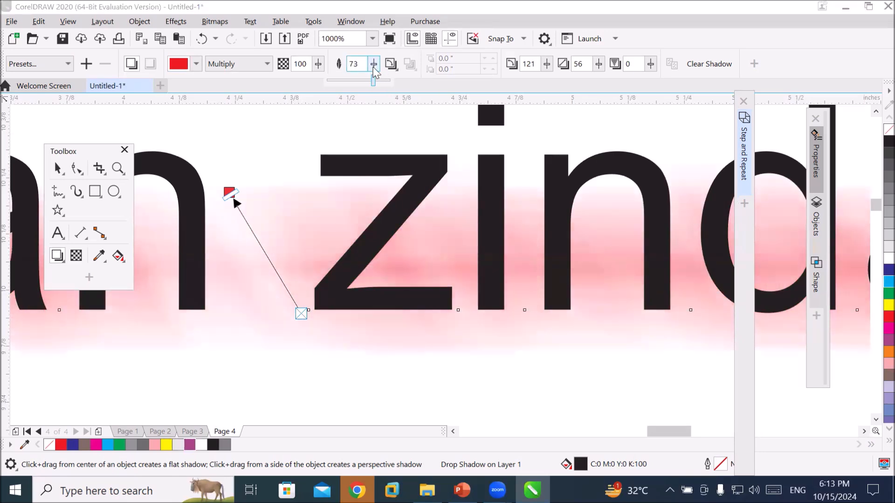
{"action": "left_click_drag", "start_coordinate": [372, 83], "coordinate": [351, 82]}
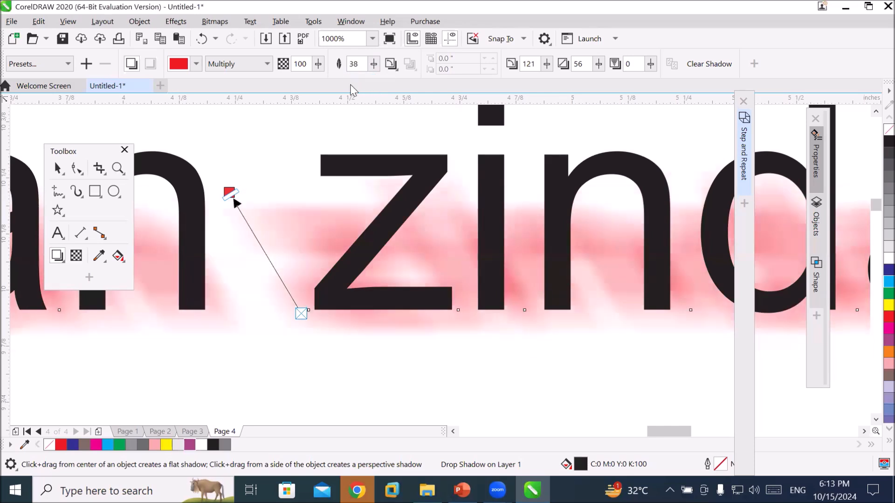
{"action": "left_click", "coordinate": [373, 69]}
{"action": "left_click_drag", "start_coordinate": [374, 82], "coordinate": [351, 83]}
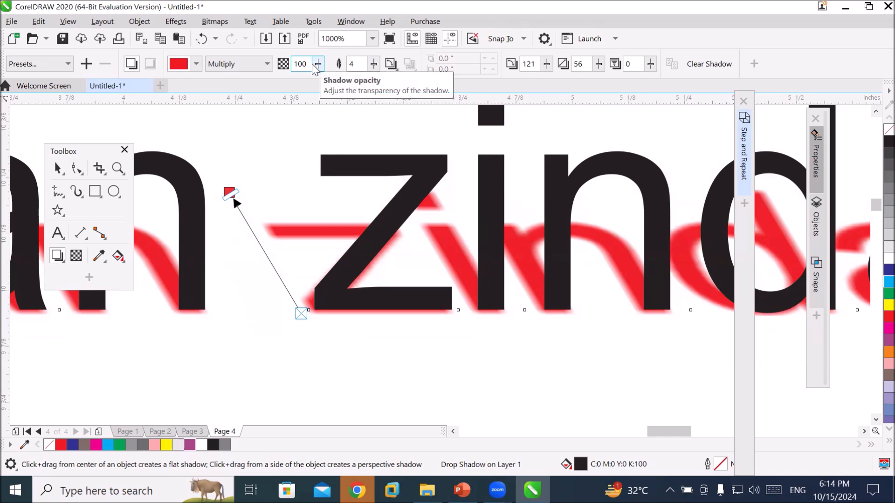
Try the Inside, Middle, Outside and Average feathering directions on the text's shadow, ending on Inside
{"action": "left_click", "coordinate": [390, 64]}
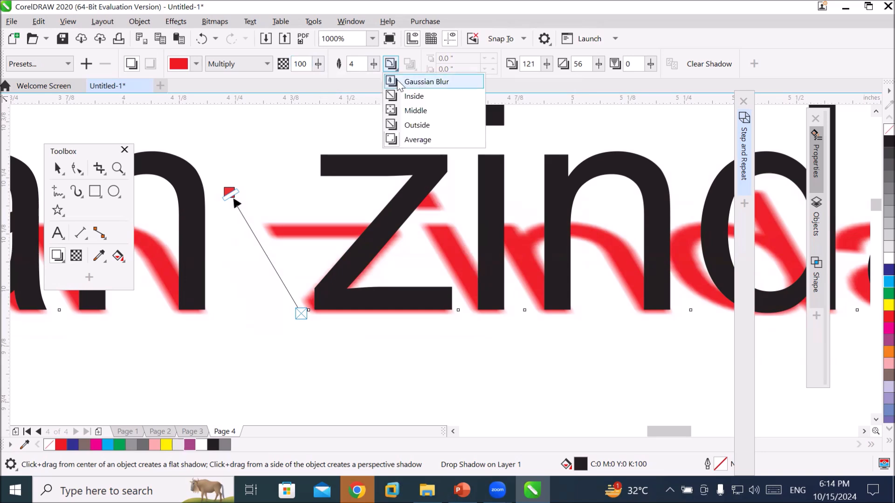
{"action": "left_click", "coordinate": [407, 96]}
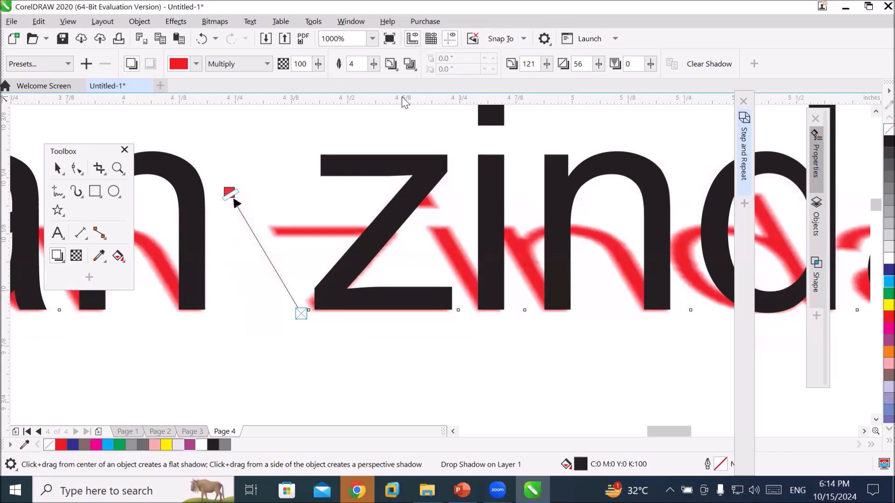
{"action": "left_click", "coordinate": [392, 64]}
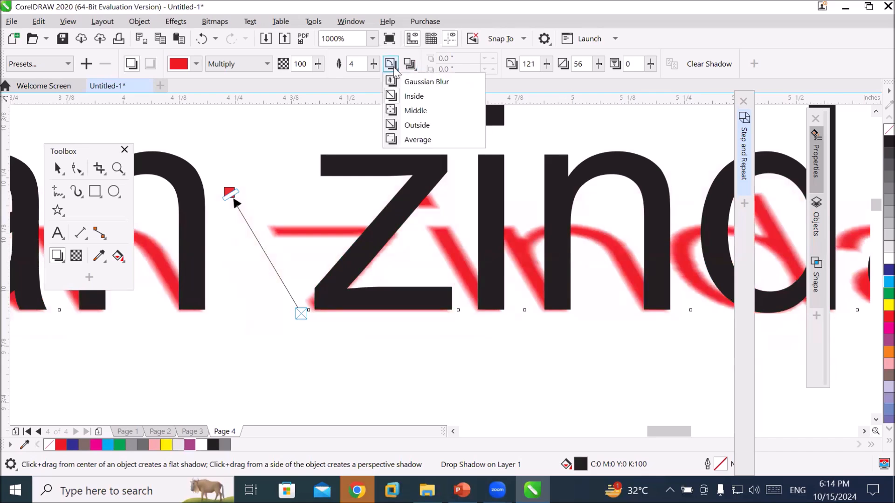
{"action": "left_click", "coordinate": [410, 110]}
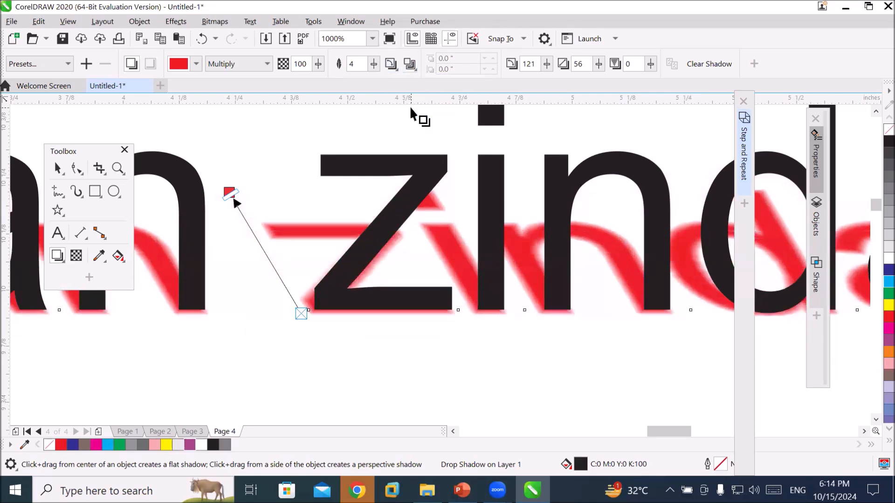
{"action": "left_click", "coordinate": [392, 64]}
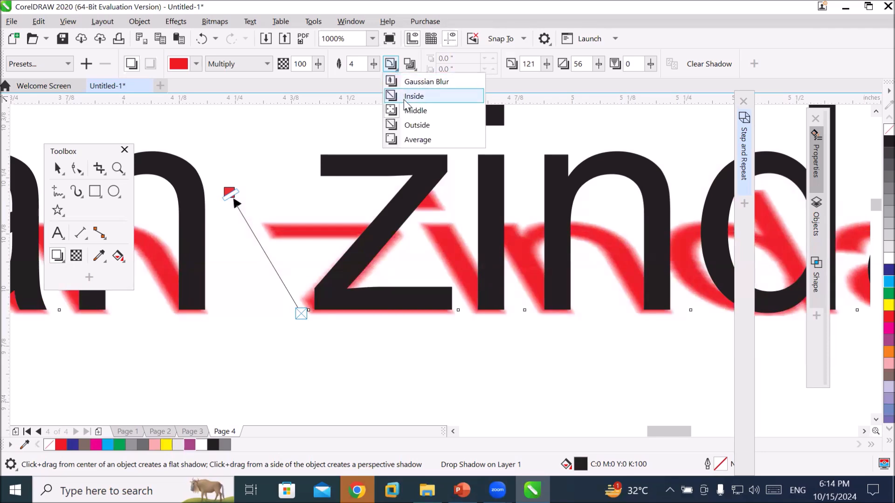
{"action": "left_click", "coordinate": [411, 124]}
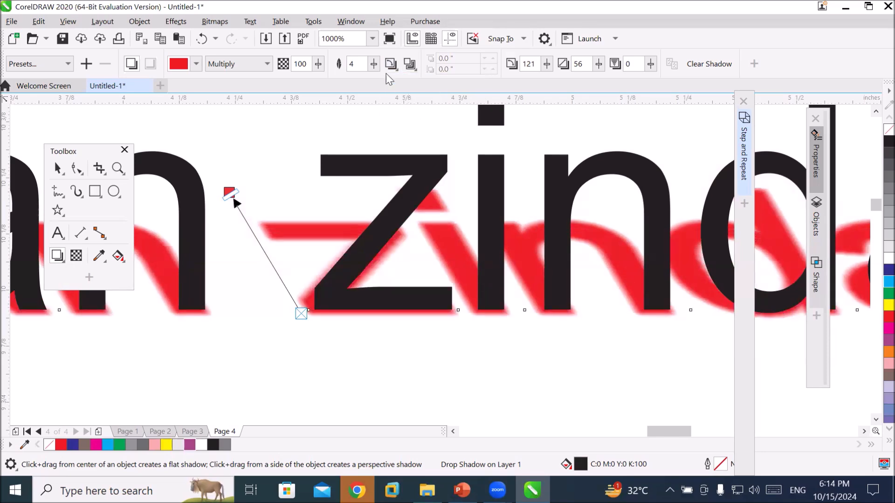
{"action": "left_click", "coordinate": [391, 64]}
{"action": "left_click", "coordinate": [429, 136]}
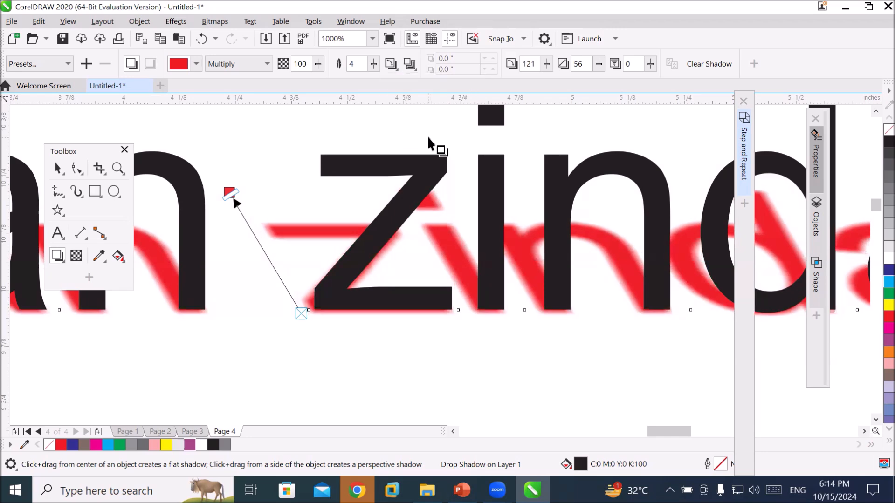
{"action": "left_click", "coordinate": [391, 68]}
{"action": "left_click", "coordinate": [412, 96]}
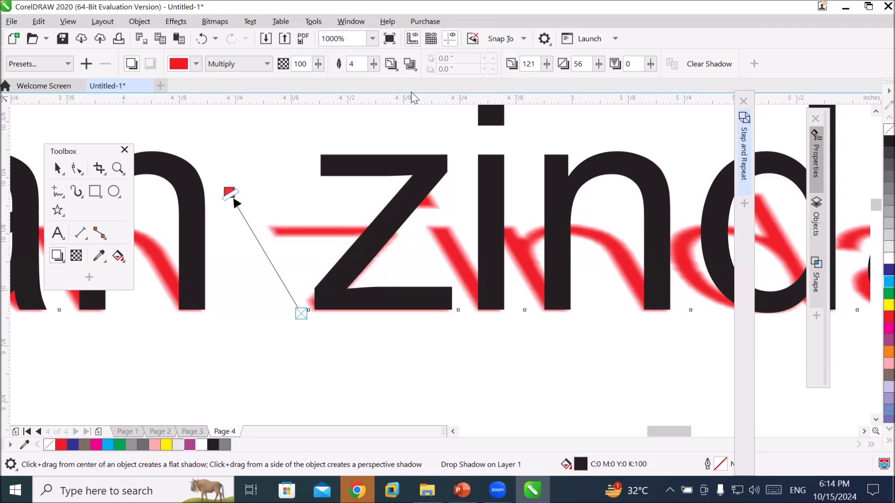
{"action": "left_click", "coordinate": [409, 65]}
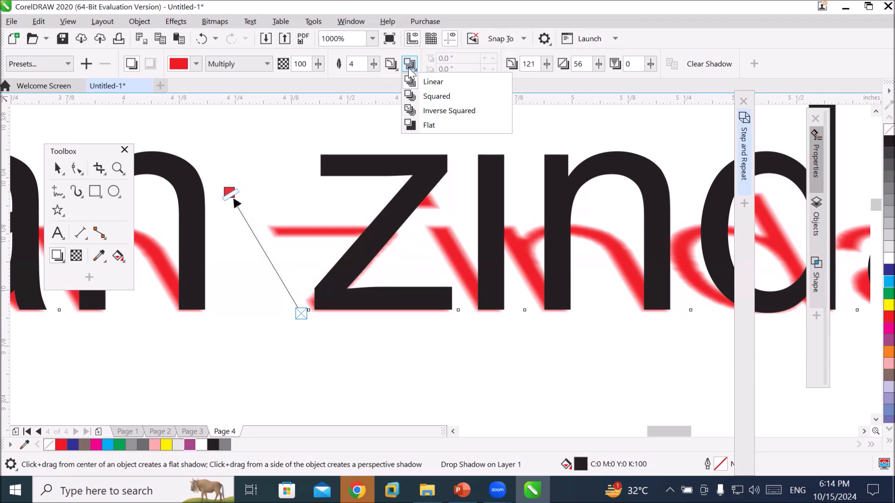
{"action": "left_click", "coordinate": [397, 68]}
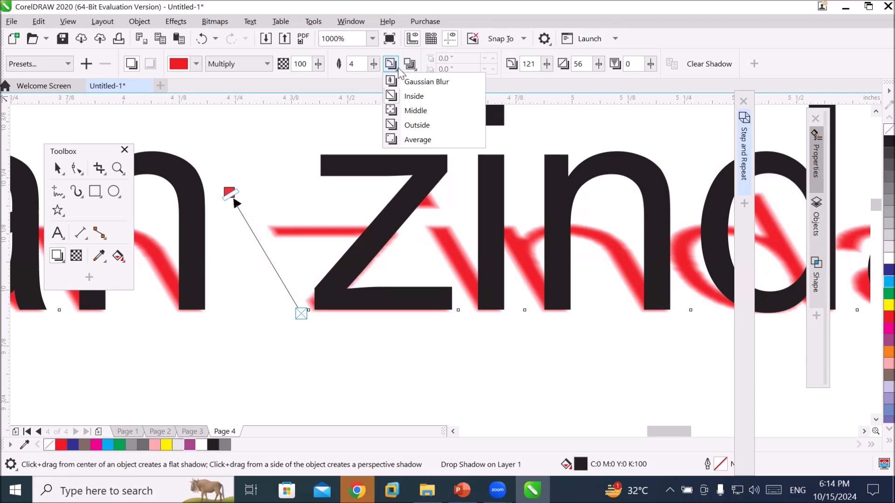
{"action": "left_click", "coordinate": [395, 68]}
{"action": "left_click", "coordinate": [395, 69]}
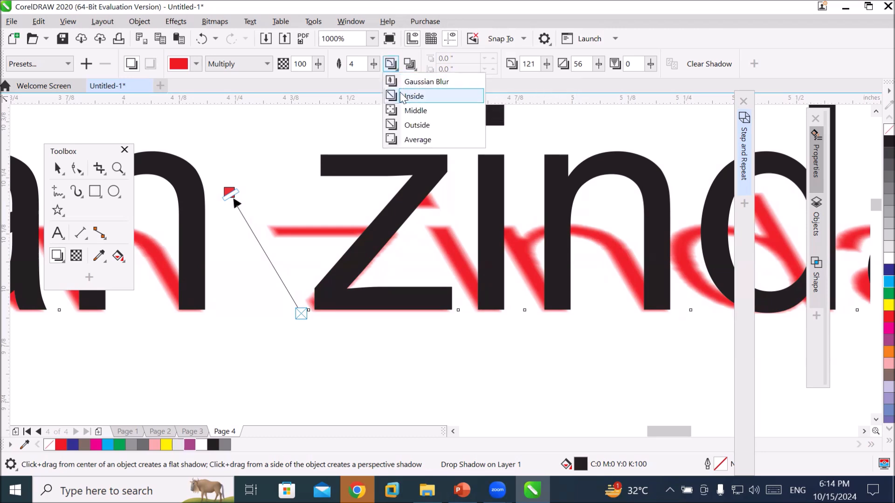
{"action": "left_click", "coordinate": [391, 69]}
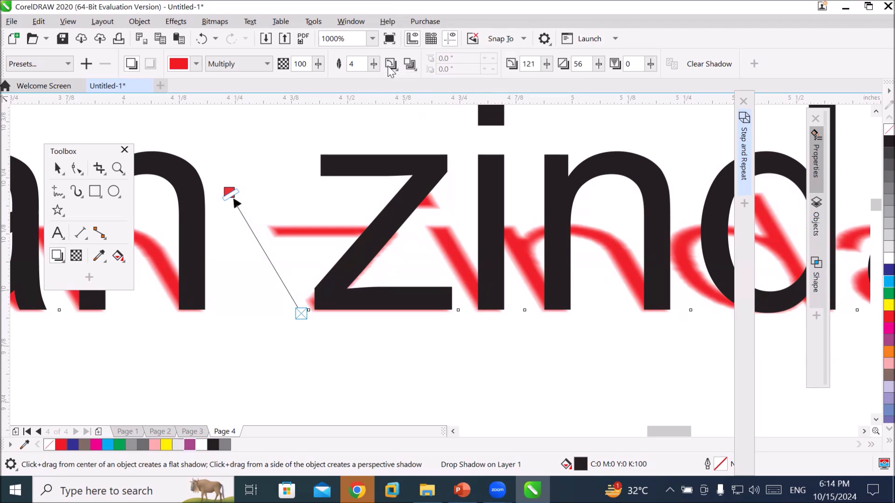
{"action": "left_click", "coordinate": [392, 69]}
{"action": "left_click", "coordinate": [394, 69]}
Switch the shadow's feathering direction to Gaussian Blur and test feathering at 33, ending on 15
{"action": "left_click", "coordinate": [396, 71]}
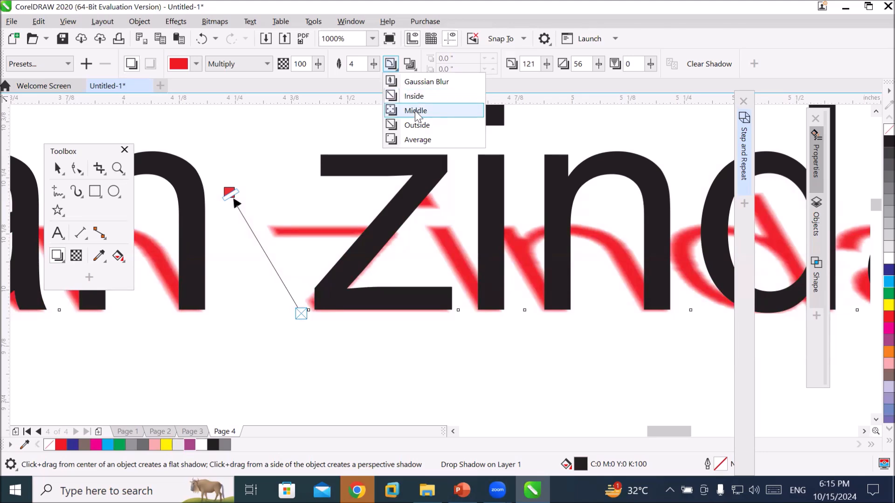
{"action": "left_click", "coordinate": [420, 86]}
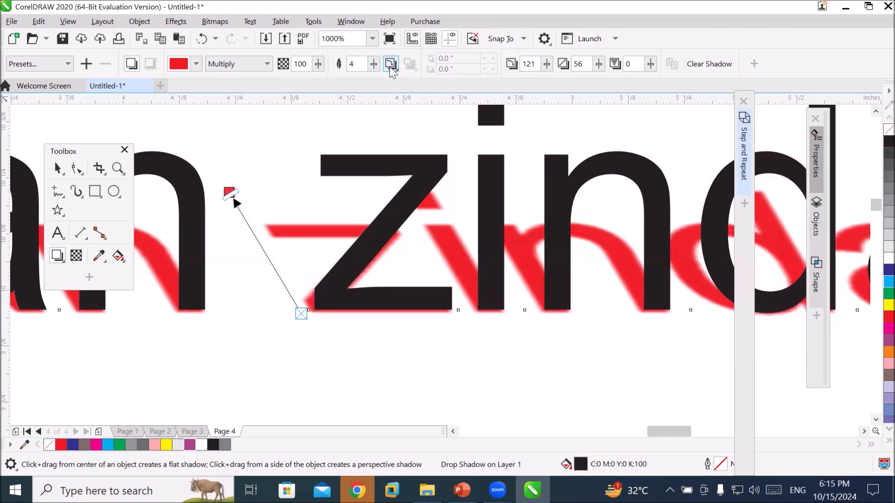
{"action": "left_click", "coordinate": [374, 64]}
{"action": "left_click_drag", "start_coordinate": [375, 81], "coordinate": [389, 81]}
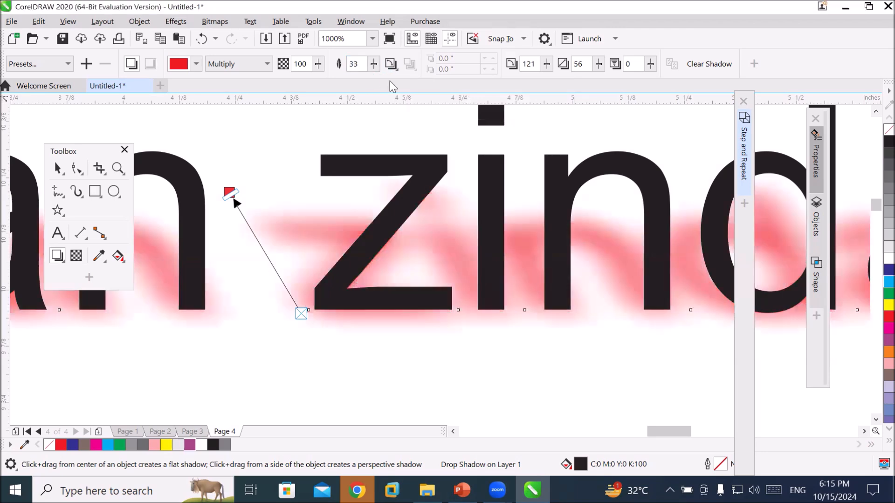
{"action": "left_click", "coordinate": [374, 64]}
{"action": "left_click_drag", "start_coordinate": [374, 81], "coordinate": [358, 84]}
{"action": "left_click", "coordinate": [374, 64]}
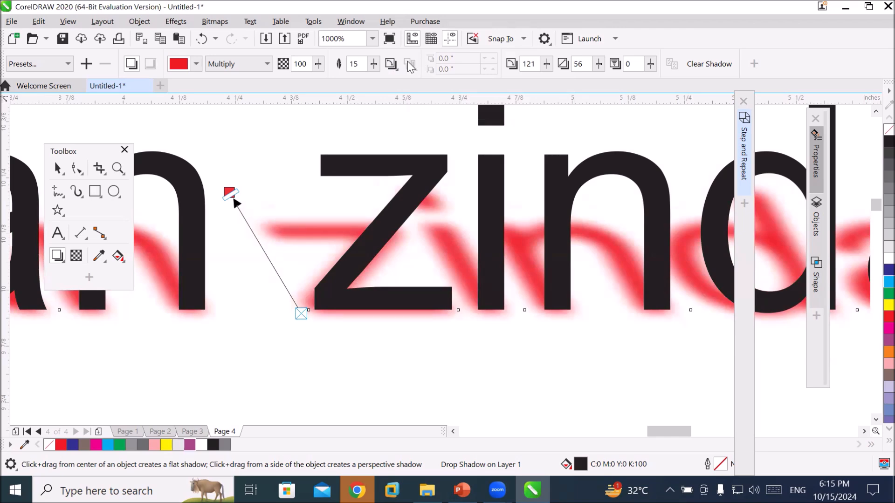
Set the shadow's feathering direction to Inside and try feathering values of 71 and 0
{"action": "left_click", "coordinate": [392, 68]}
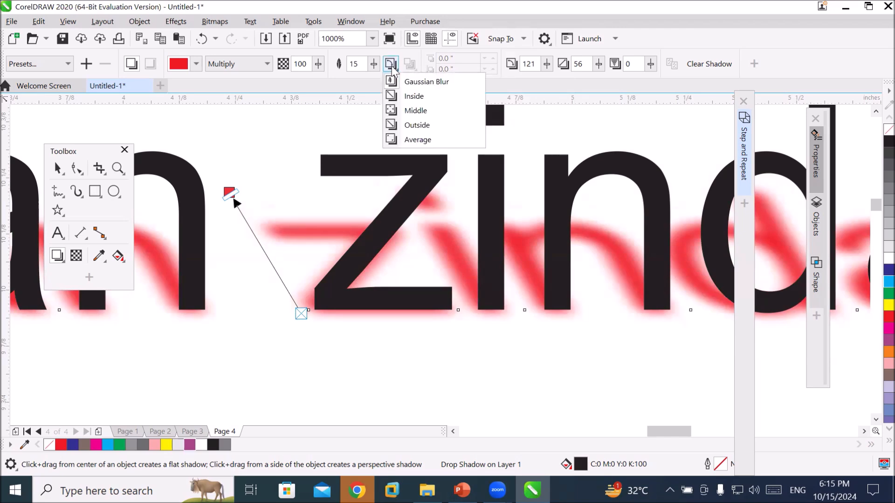
{"action": "left_click", "coordinate": [412, 96]}
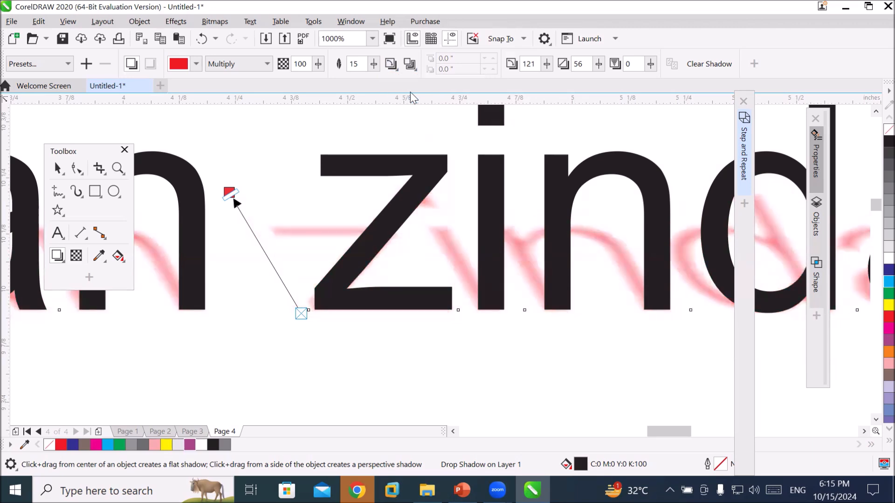
{"action": "left_click", "coordinate": [374, 64]}
{"action": "mouse_move", "coordinate": [372, 78]}
{"action": "left_mouse_down"}
{"action": "mouse_move", "coordinate": [411, 86]}
{"action": "mouse_move", "coordinate": [373, 80]}
{"action": "left_mouse_up"}
{"action": "left_click", "coordinate": [375, 64]}
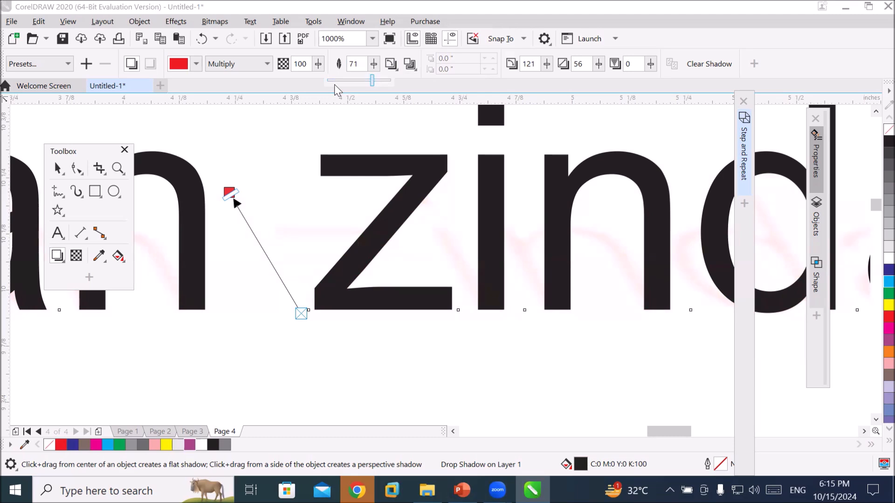
{"action": "left_click", "coordinate": [374, 64]}
{"action": "left_click_drag", "start_coordinate": [374, 81], "coordinate": [328, 88]}
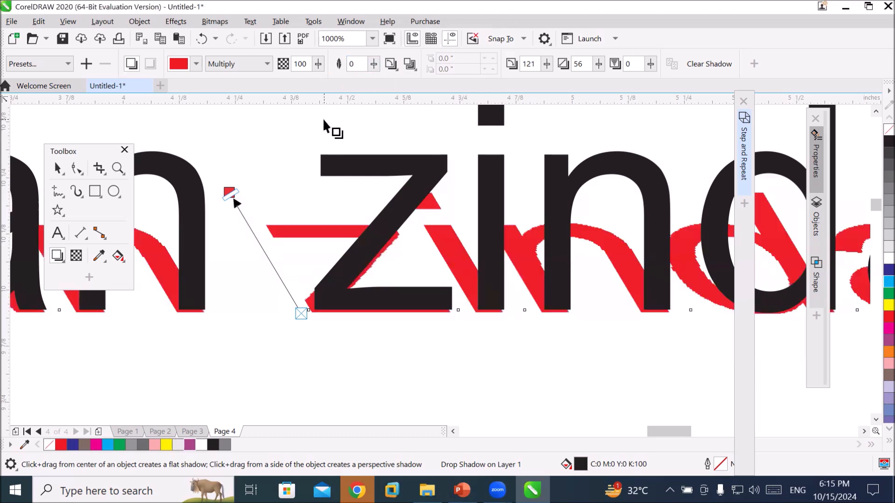
Try the Squared, Inverse Squared and Flat feathering edges on the text's shadow
{"action": "scroll", "coordinate": [328, 240], "scroll_direction": "up", "scroll_amount": 2}
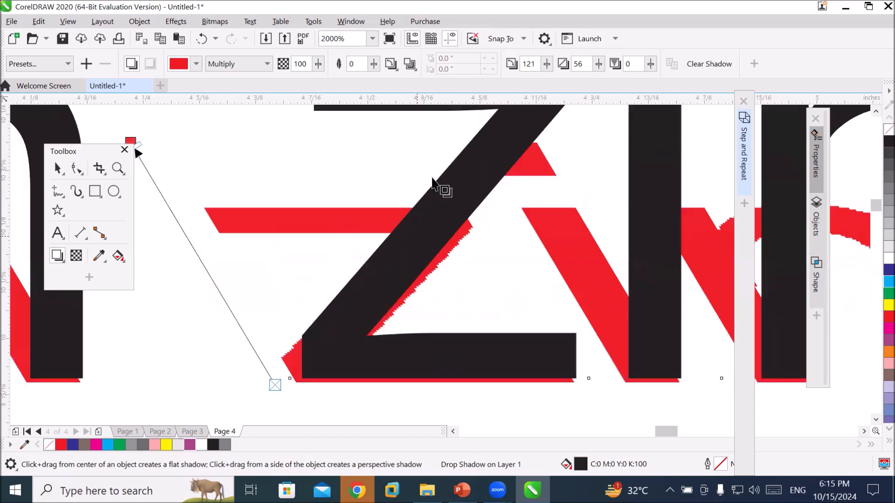
{"action": "left_click", "coordinate": [410, 64]}
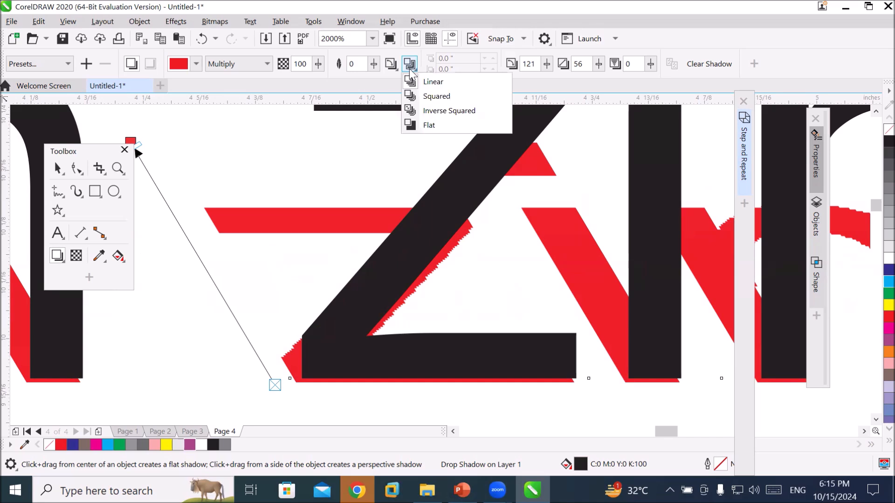
{"action": "left_click", "coordinate": [428, 95]}
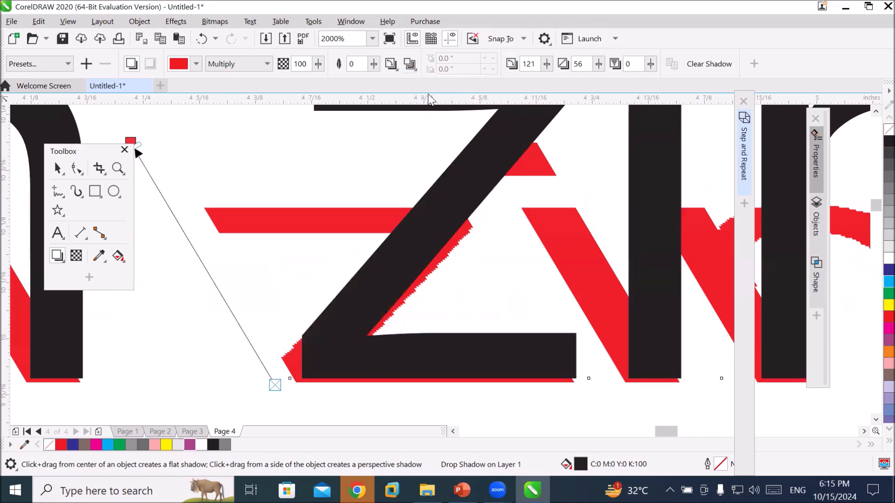
{"action": "left_click", "coordinate": [411, 64]}
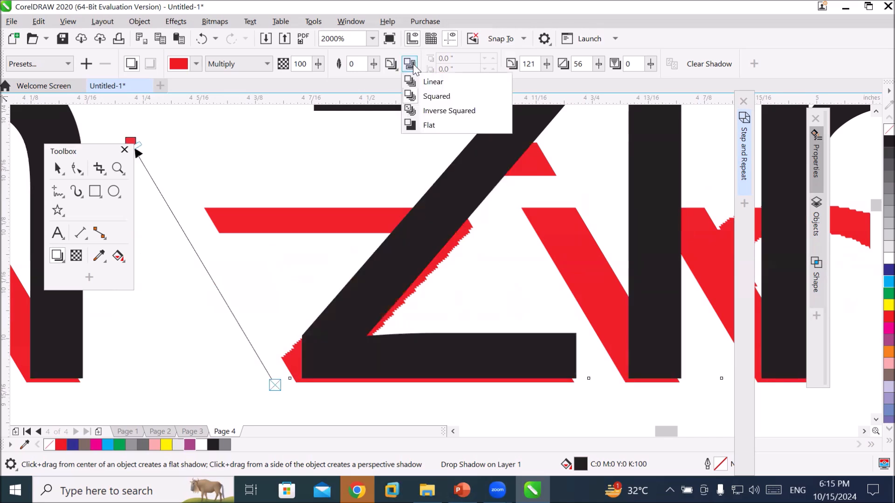
{"action": "left_click", "coordinate": [436, 112]}
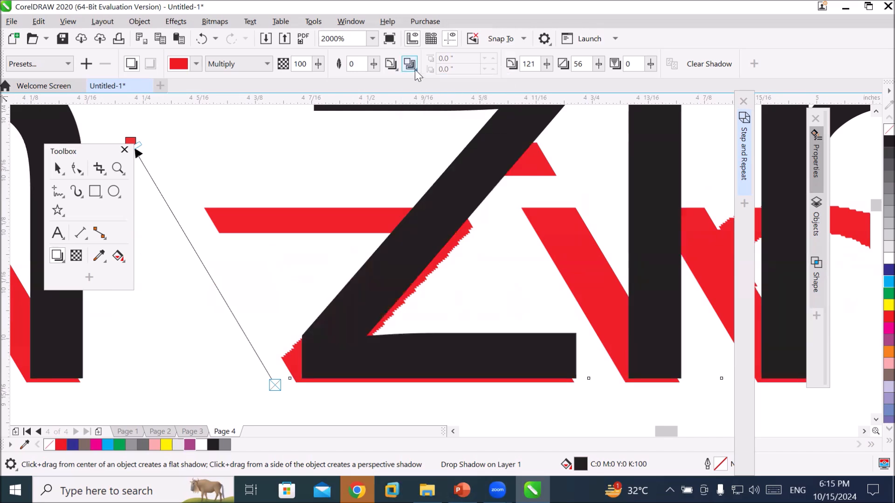
{"action": "left_click", "coordinate": [412, 66]}
{"action": "left_click", "coordinate": [430, 123]}
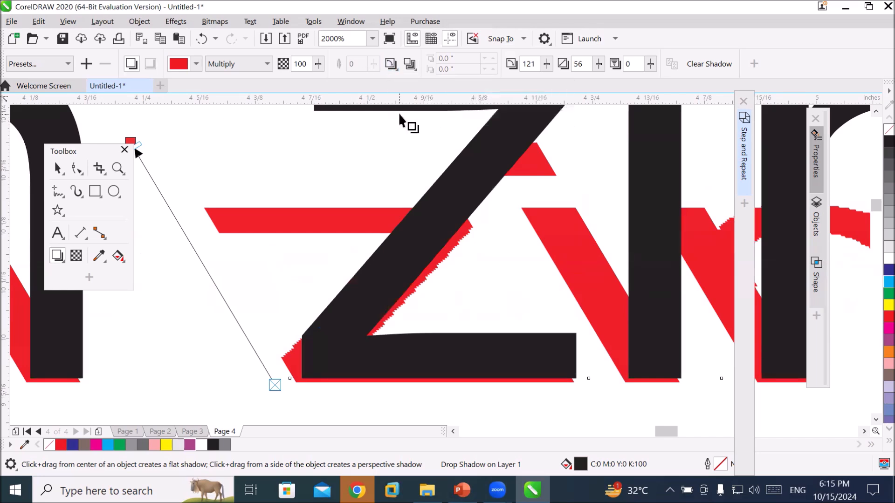
Return the text shadow's feathering direction to Gaussian Blur
{"action": "left_click", "coordinate": [390, 64]}
{"action": "left_click", "coordinate": [409, 64]}
{"action": "left_click", "coordinate": [390, 64]}
{"action": "left_click", "coordinate": [405, 82]}
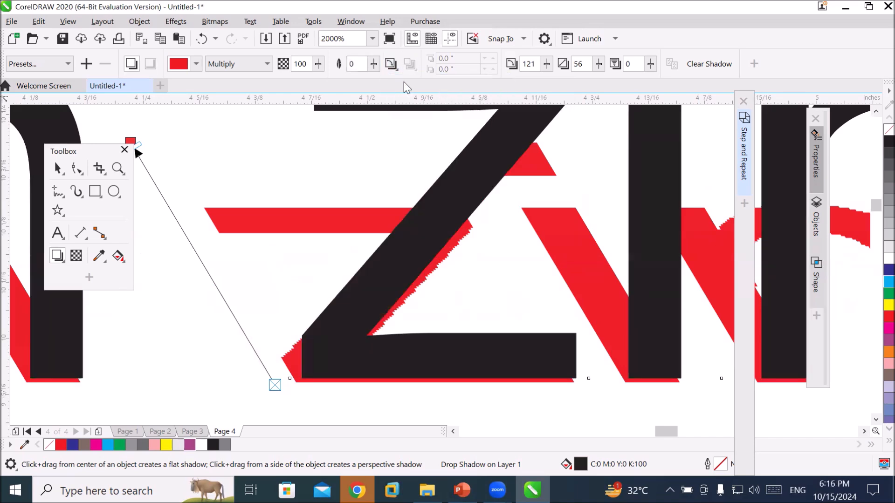
Lower the shadow opacity to 64 and test feathering at 30, settling on 18
{"action": "left_click", "coordinate": [316, 68]}
{"action": "left_click_drag", "start_coordinate": [315, 80], "coordinate": [293, 80]}
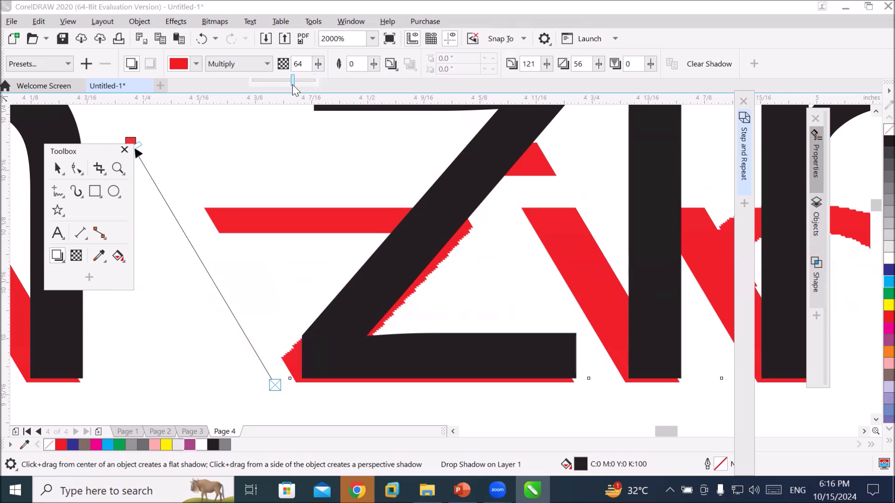
{"action": "left_click", "coordinate": [374, 64]}
{"action": "left_click_drag", "start_coordinate": [374, 79], "coordinate": [394, 82]}
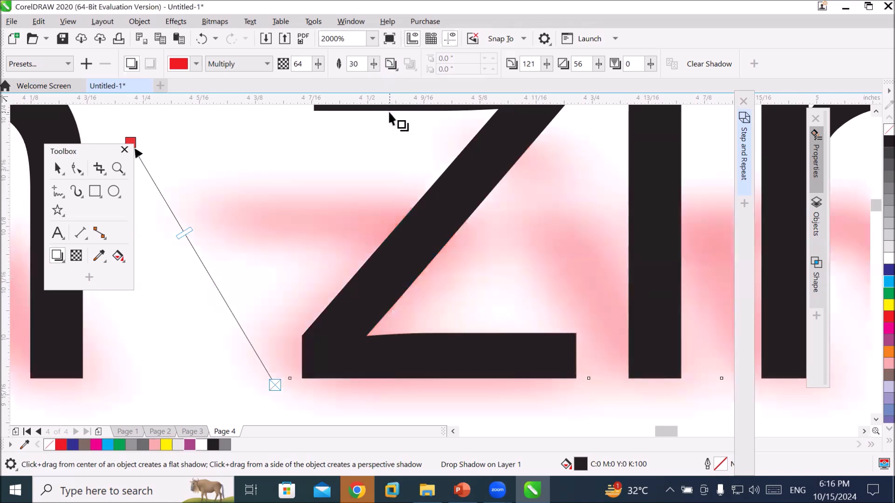
{"action": "left_click", "coordinate": [374, 64]}
{"action": "left_click_drag", "start_coordinate": [374, 79], "coordinate": [367, 80]}
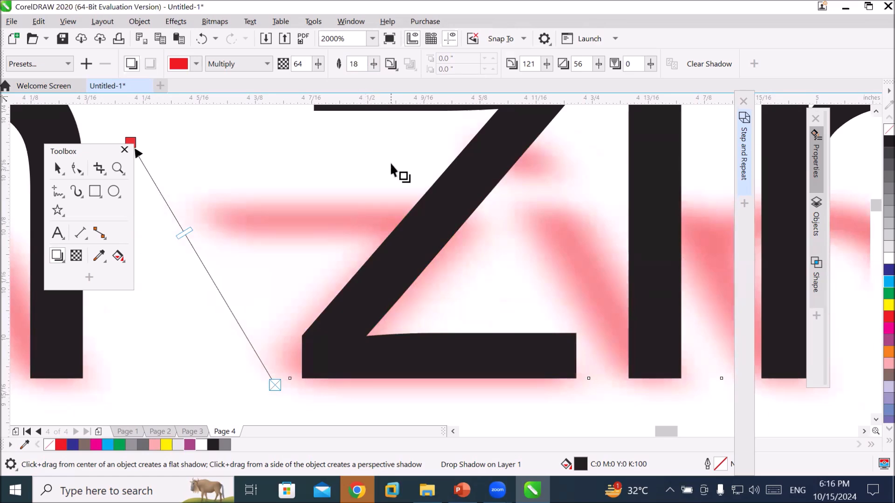
Test shadow angles of 116 and -90 on the text, and settle on 74
{"action": "scroll", "coordinate": [389, 162], "scroll_direction": "down", "scroll_amount": 4}
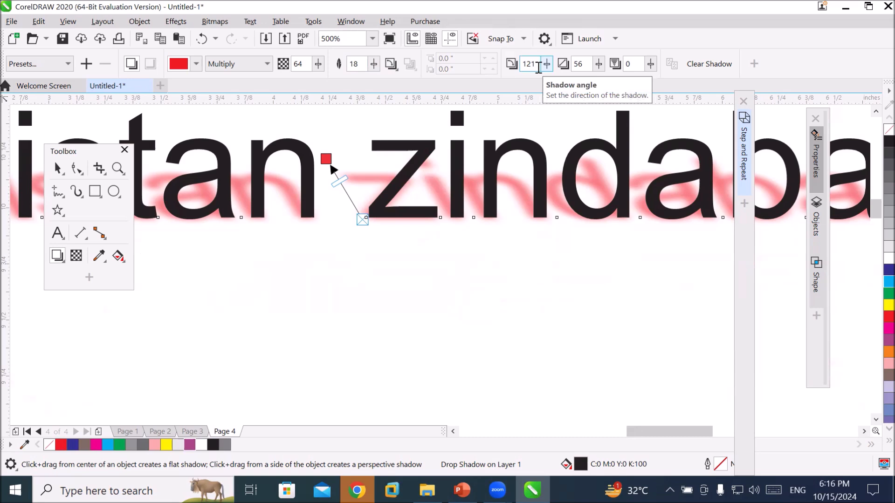
{"action": "left_click", "coordinate": [547, 66]}
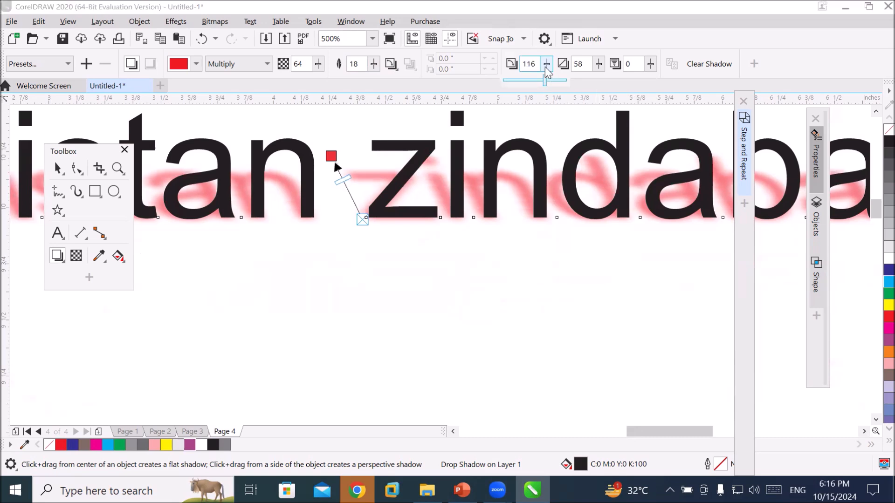
{"action": "mouse_move", "coordinate": [543, 83]}
{"action": "left_mouse_down"}
{"action": "mouse_move", "coordinate": [529, 79]}
{"action": "mouse_move", "coordinate": [556, 80]}
{"action": "left_mouse_up"}
{"action": "left_click", "coordinate": [548, 65]}
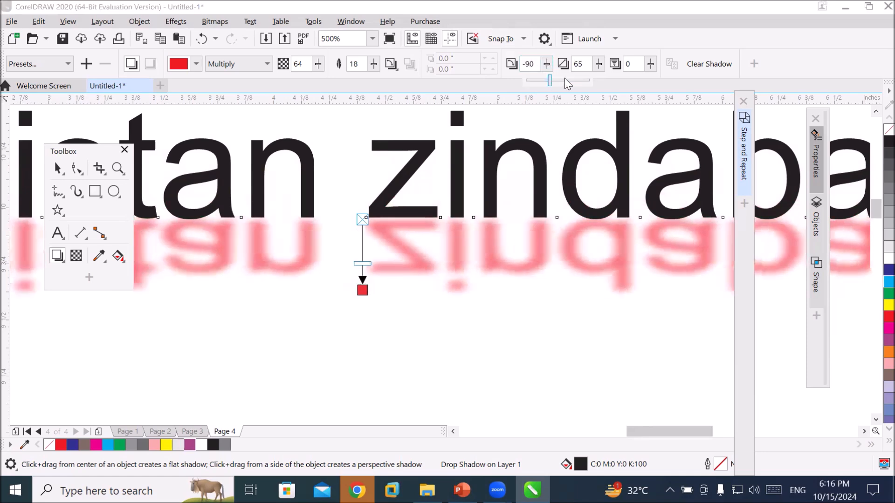
{"action": "left_click", "coordinate": [546, 65]}
{"action": "left_click_drag", "start_coordinate": [547, 80], "coordinate": [563, 82]}
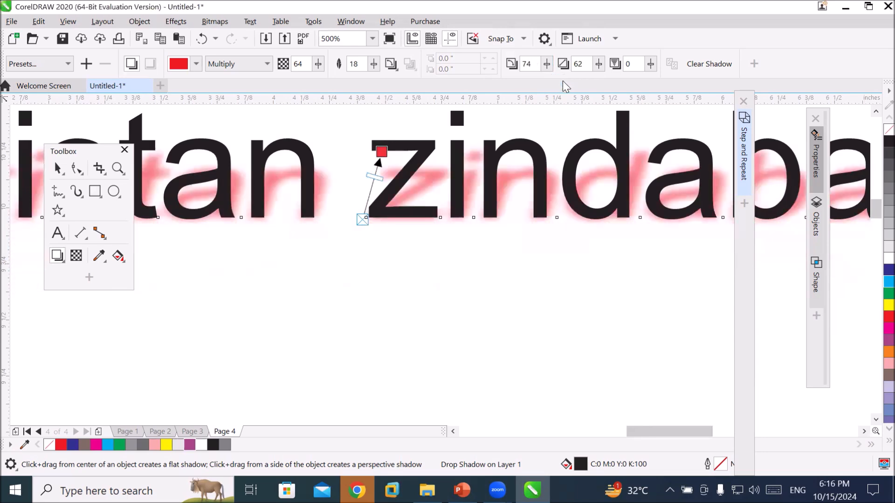
{"action": "scroll", "coordinate": [510, 163], "scroll_direction": "down", "scroll_amount": 2}
{"action": "scroll", "coordinate": [515, 175], "scroll_direction": "up", "scroll_amount": 1}
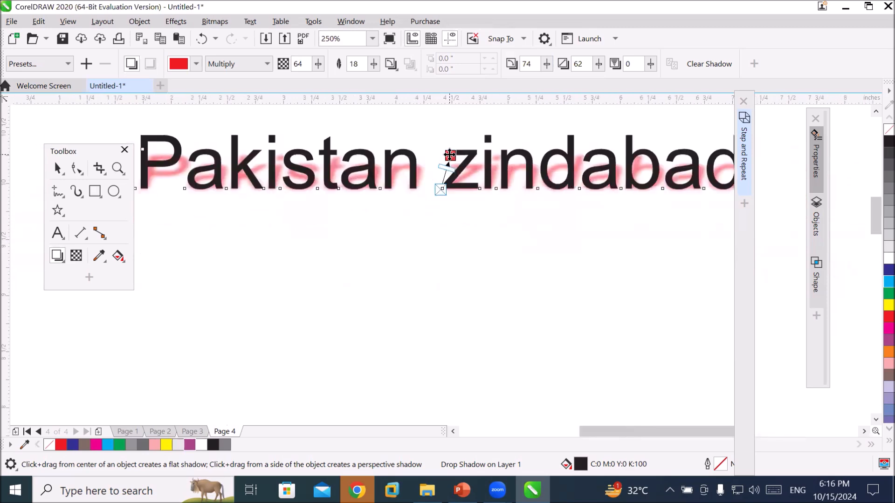
Swing the text's perspective shadow above and below the letters, raise its opacity to 86, and settle it below at angle 306, stretch 45
{"action": "left_click_drag", "start_coordinate": [450, 155], "coordinate": [394, 113]}
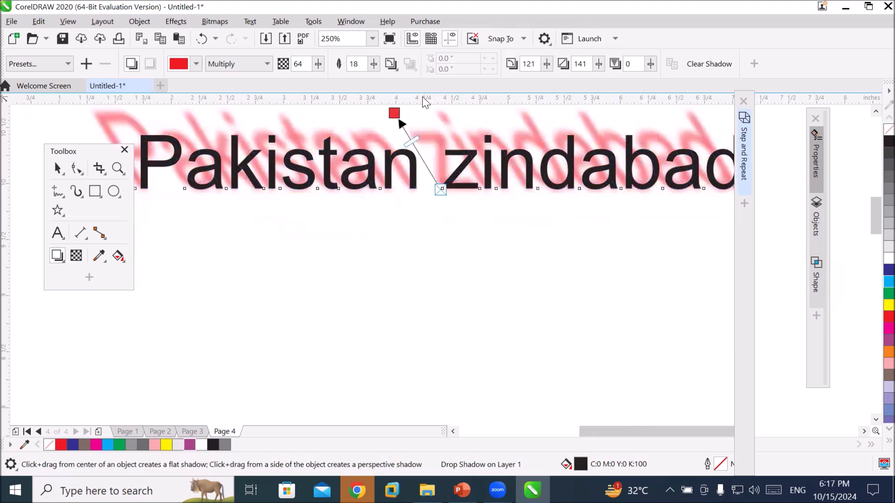
{"action": "left_click_drag", "start_coordinate": [396, 114], "coordinate": [494, 307]}
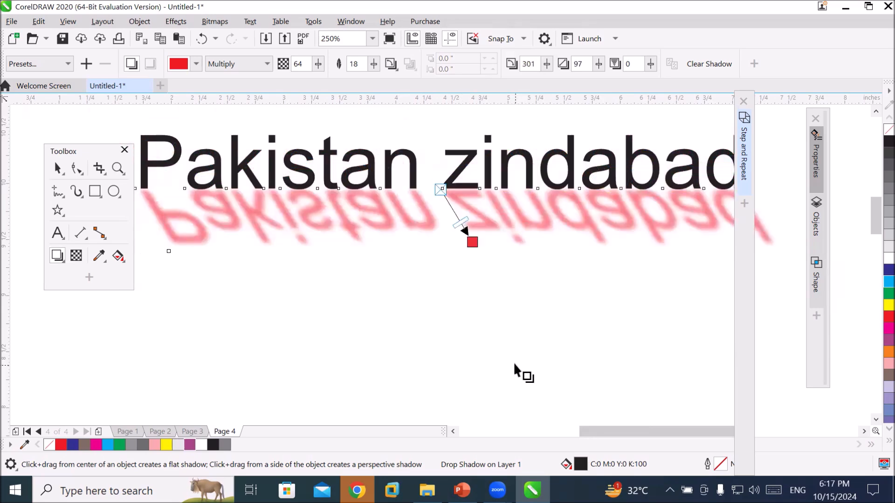
{"action": "left_click_drag", "start_coordinate": [469, 242], "coordinate": [422, 122]}
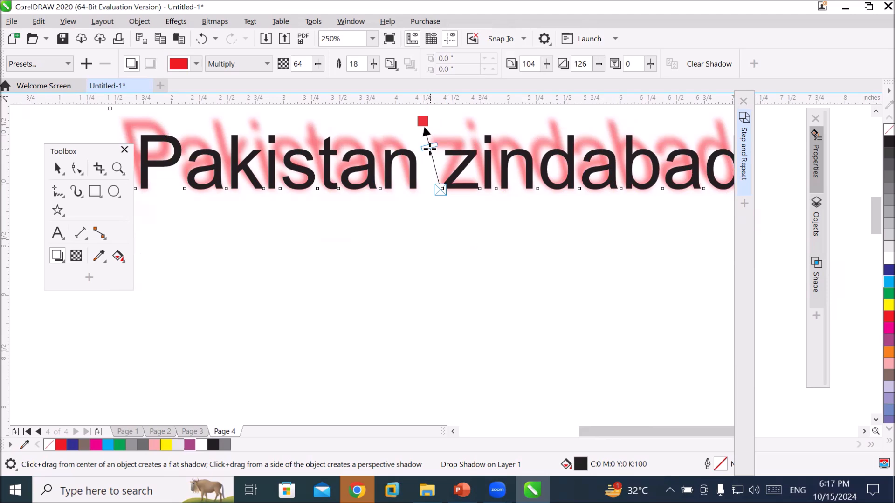
{"action": "left_click_drag", "start_coordinate": [432, 146], "coordinate": [426, 132]}
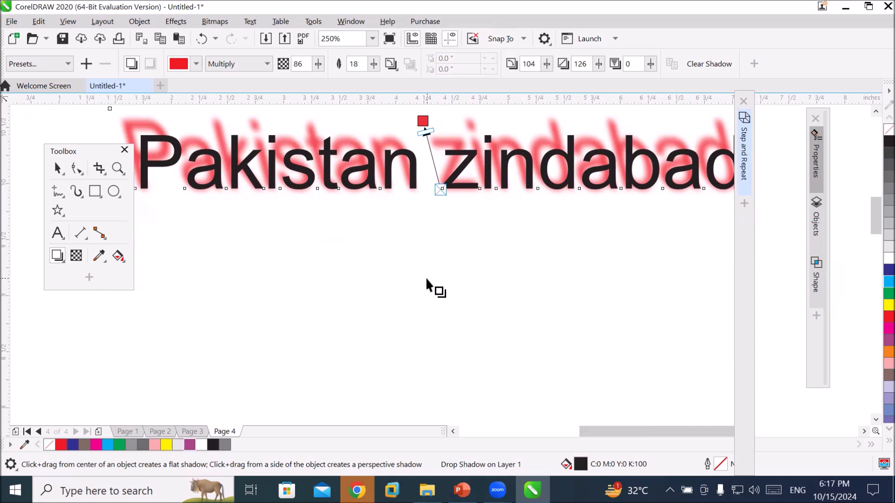
{"action": "left_click_drag", "start_coordinate": [423, 124], "coordinate": [459, 213]}
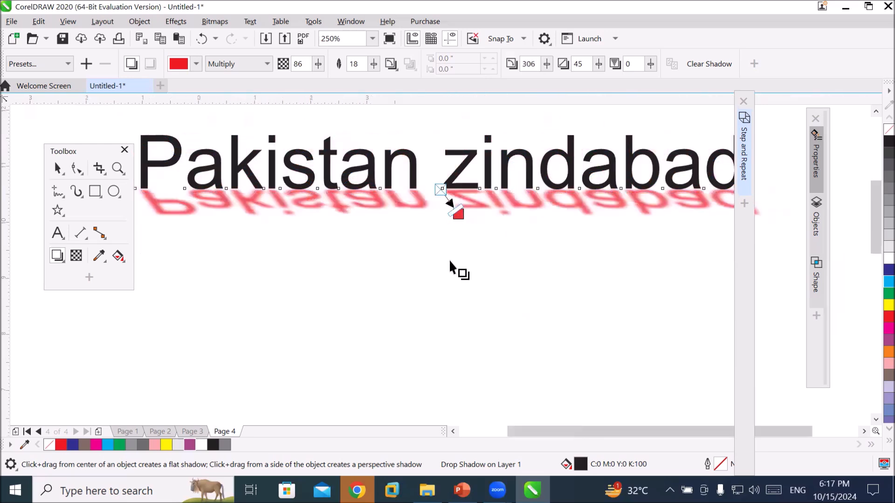
Draw a circle about 1.46 inches across below the text and fill it with blue
{"action": "scroll", "coordinate": [449, 259], "scroll_direction": "down", "scroll_amount": 2}
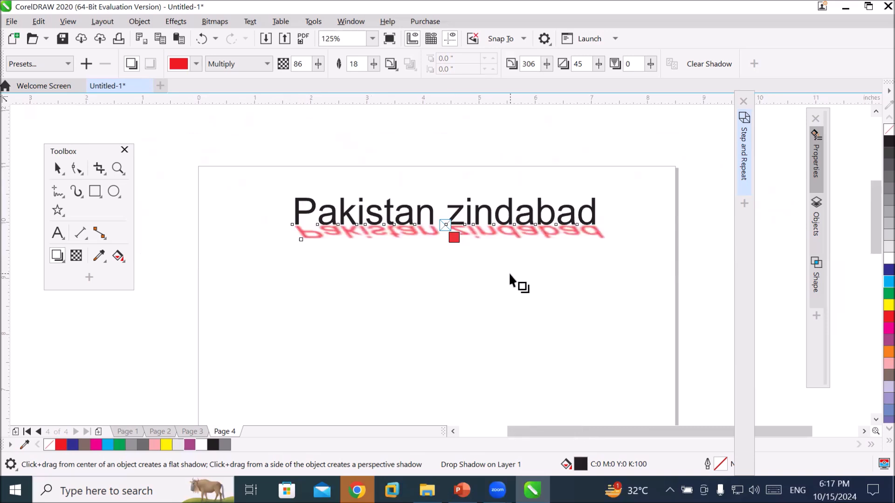
{"action": "left_click", "coordinate": [114, 191]}
{"action": "left_click_drag", "start_coordinate": [338, 267], "coordinate": [420, 349]}
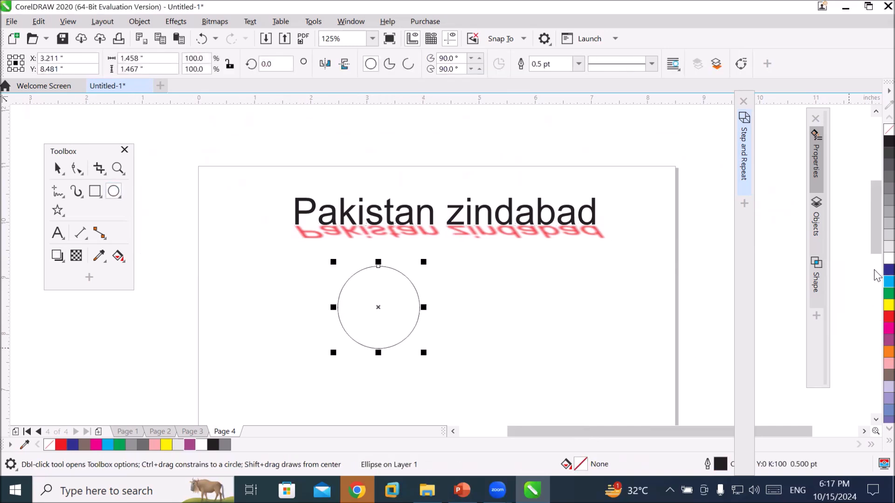
{"action": "left_click", "coordinate": [889, 270]}
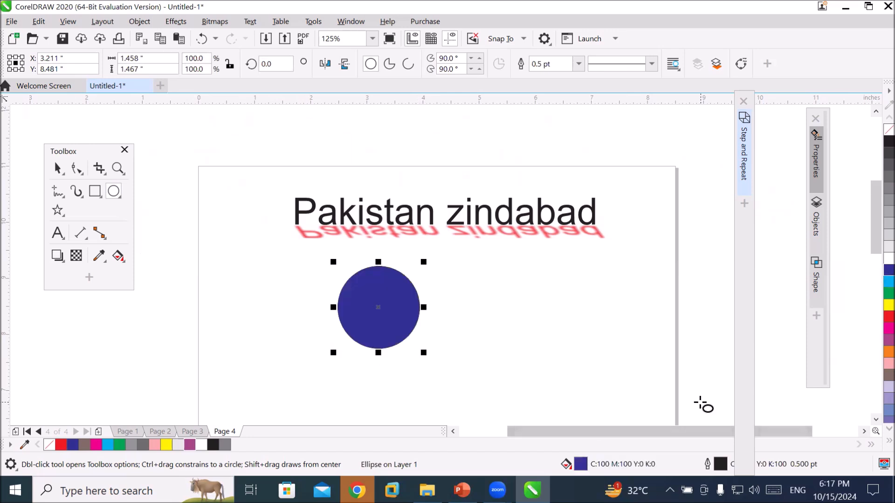
Apply the Flat Top Right shadow preset to the blue circle and pull the shadow to an offset of about 0.155, -0.096 inches
{"action": "left_click", "coordinate": [59, 259]}
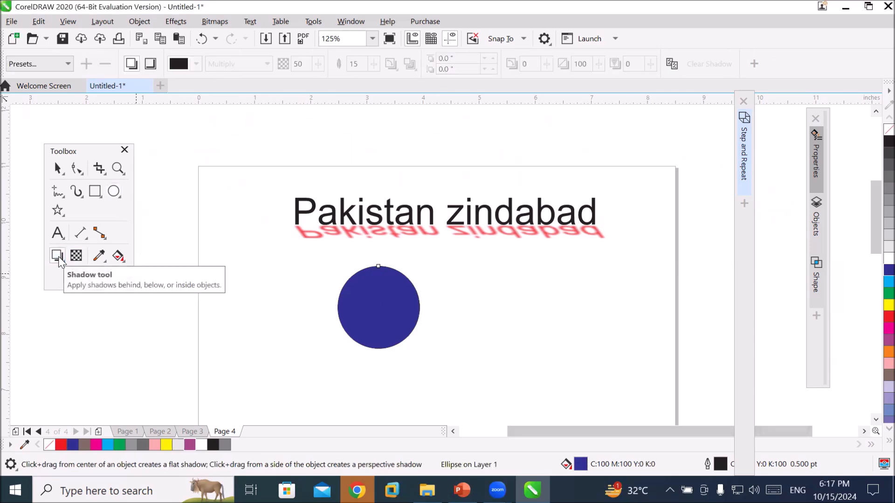
{"action": "left_click", "coordinate": [69, 64]}
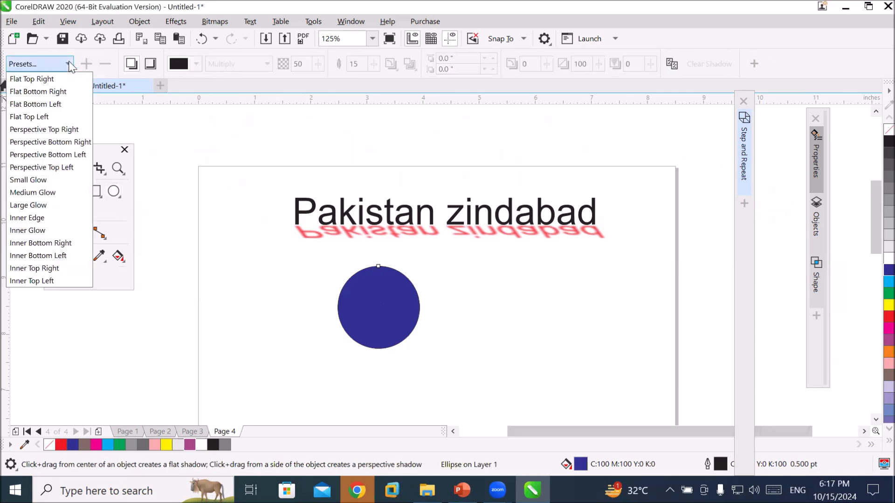
{"action": "left_click", "coordinate": [31, 79]}
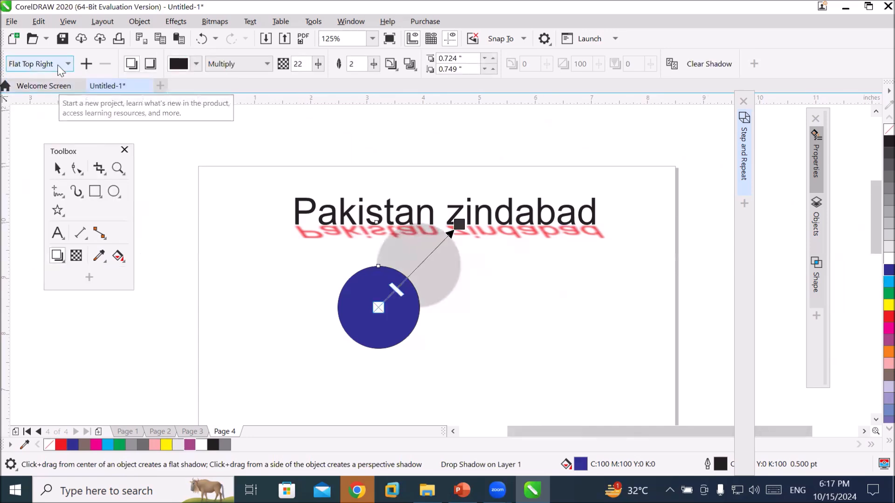
{"action": "left_click_drag", "start_coordinate": [459, 224], "coordinate": [437, 343]}
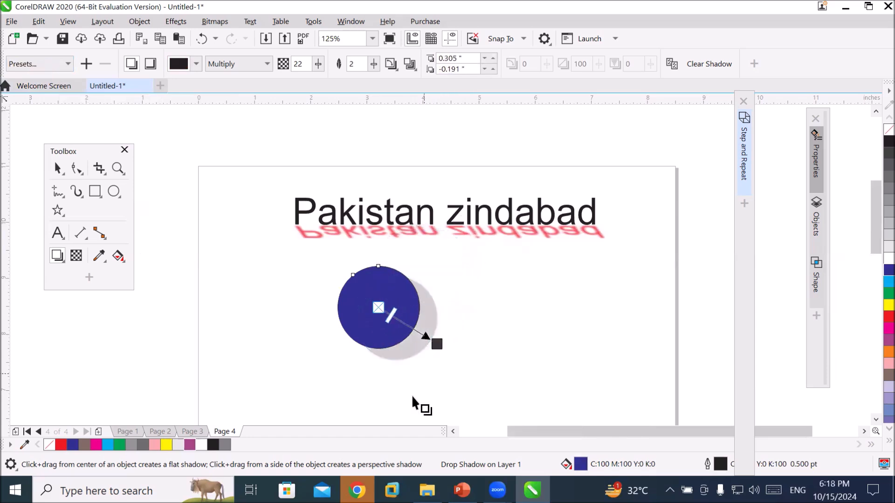
{"action": "scroll", "coordinate": [405, 395], "scroll_direction": "up", "scroll_amount": 1}
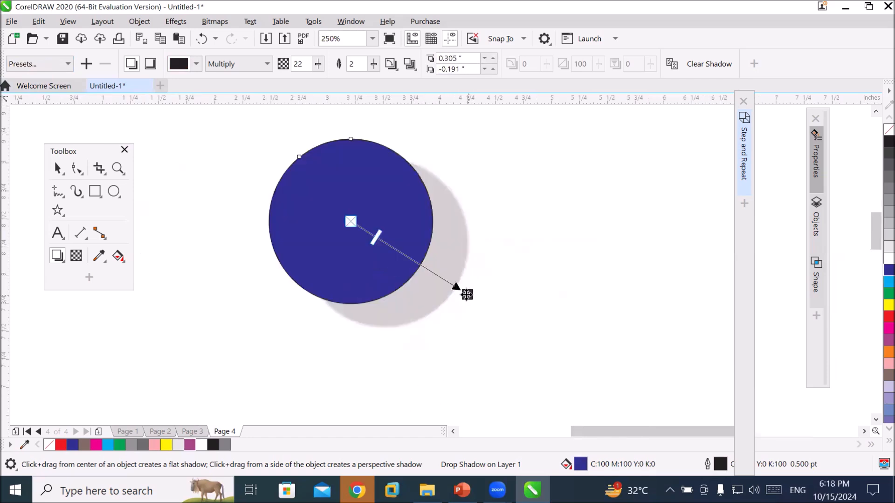
{"action": "left_click_drag", "start_coordinate": [470, 302], "coordinate": [450, 283]}
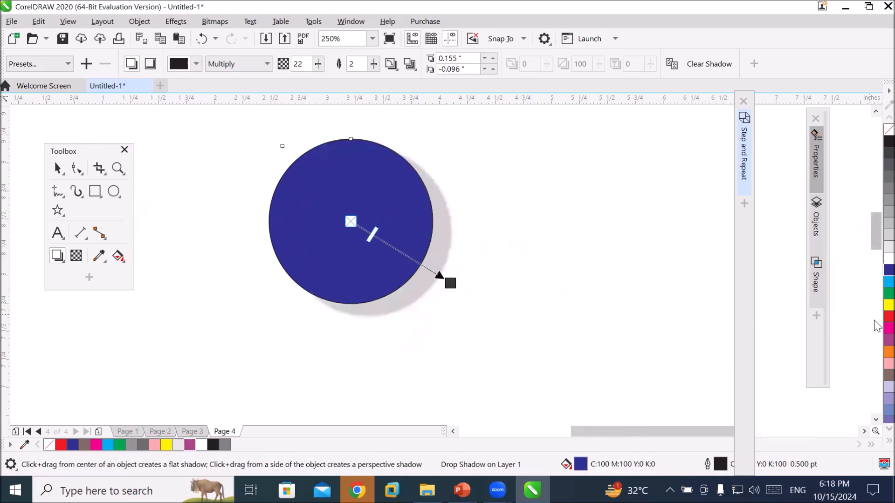
Colour the circle's shadow red, raise its opacity to 48, and shift it to an offset of about 0.417, -0.03 inches
{"action": "left_click_drag", "start_coordinate": [877, 322], "coordinate": [450, 280]}
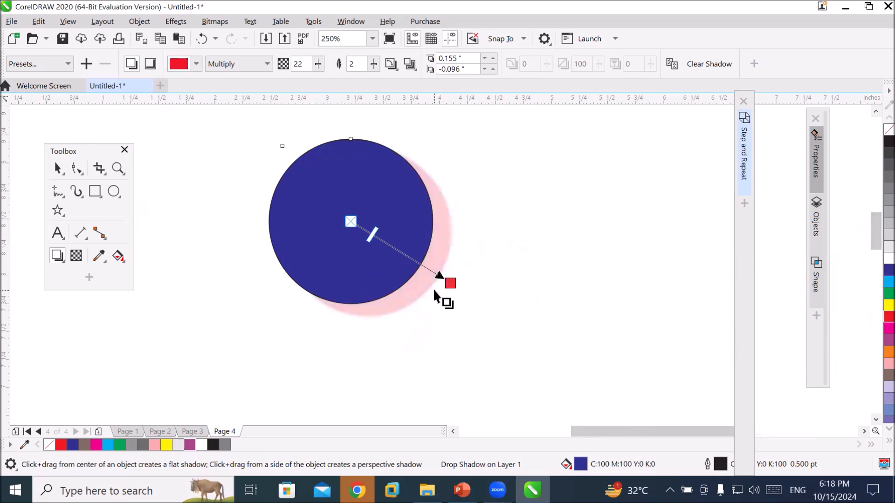
{"action": "left_click_drag", "start_coordinate": [378, 234], "coordinate": [399, 251]}
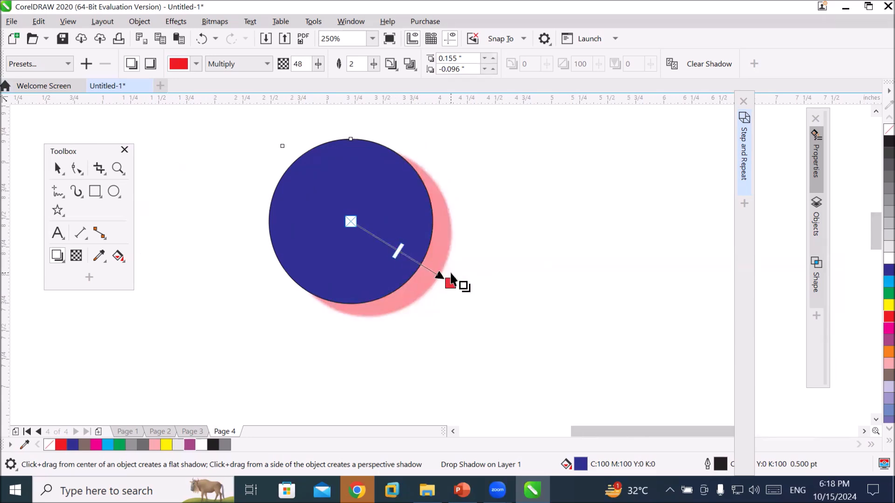
{"action": "left_click_drag", "start_coordinate": [451, 282], "coordinate": [480, 231]}
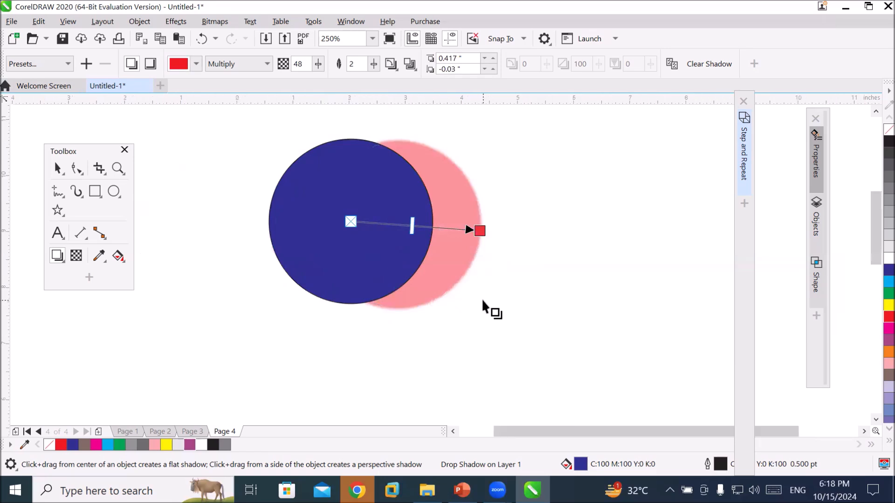
Move the blue circle with its shadow to the left of the "Pakistan zindabad" text and deselect it
{"action": "scroll", "coordinate": [487, 303], "scroll_direction": "down", "scroll_amount": 2}
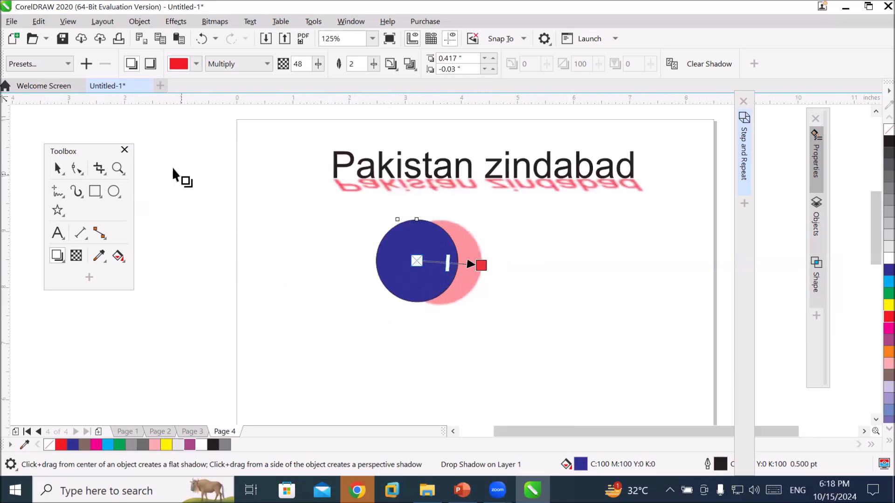
{"action": "left_click", "coordinate": [57, 168]}
{"action": "left_click_drag", "start_coordinate": [409, 286], "coordinate": [254, 188]}
{"action": "left_click", "coordinate": [351, 302]}
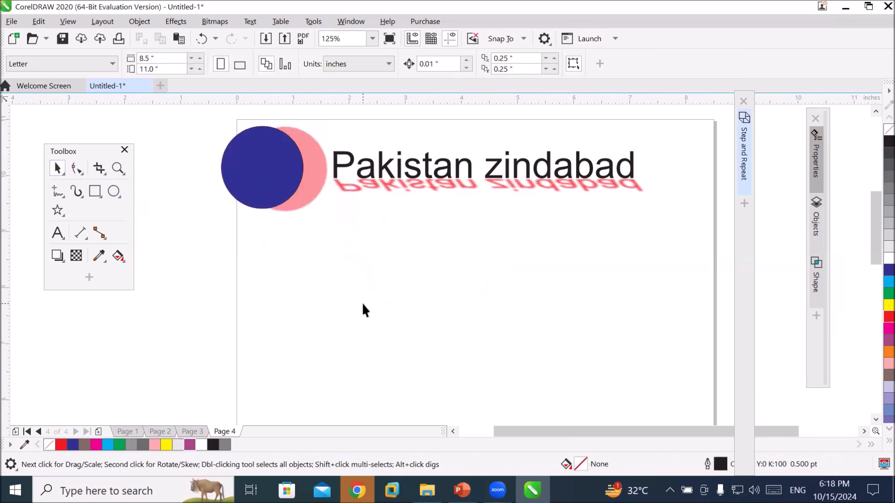
Draw a rectangle about 0.575 by 0.542 inches below the text and fill it with red
{"action": "left_click", "coordinate": [95, 191]}
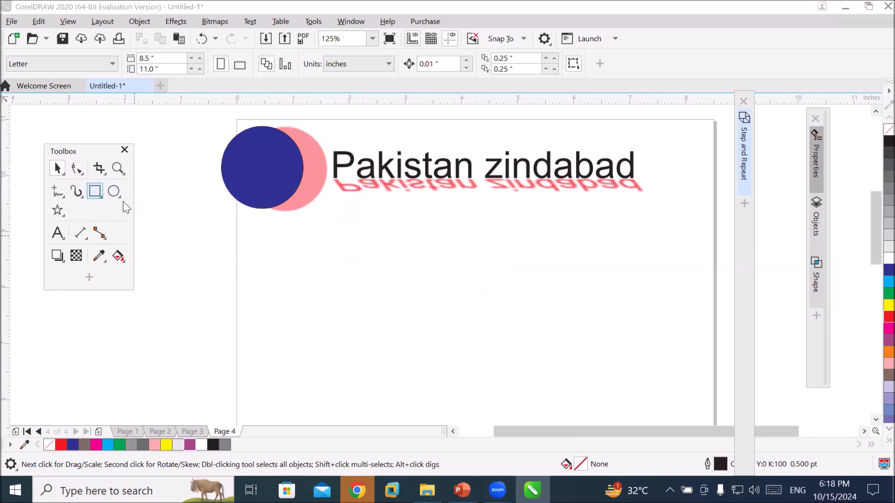
{"action": "left_click_drag", "start_coordinate": [339, 229], "coordinate": [373, 261]}
{"action": "left_click", "coordinate": [888, 317]}
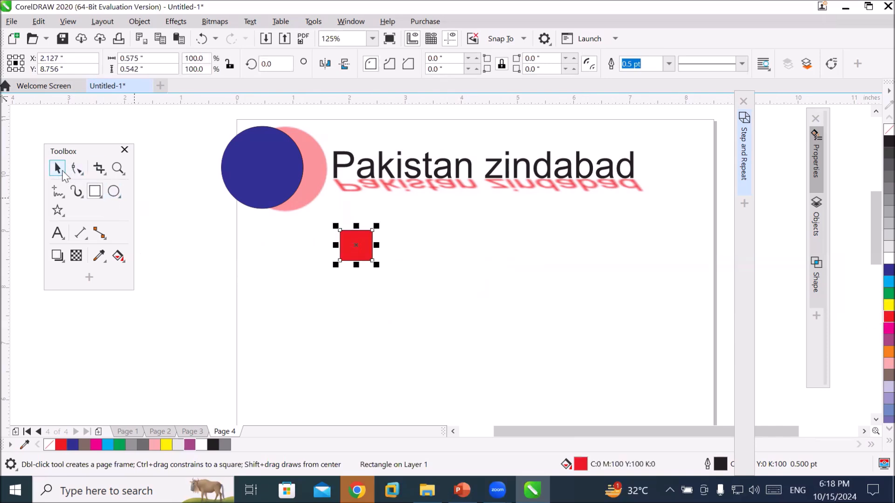
Copy the red square to its right and repeat the duplication to build a row of seven squares
{"action": "left_click", "coordinate": [57, 168]}
{"action": "left_click_drag", "start_coordinate": [363, 254], "coordinate": [372, 253]}
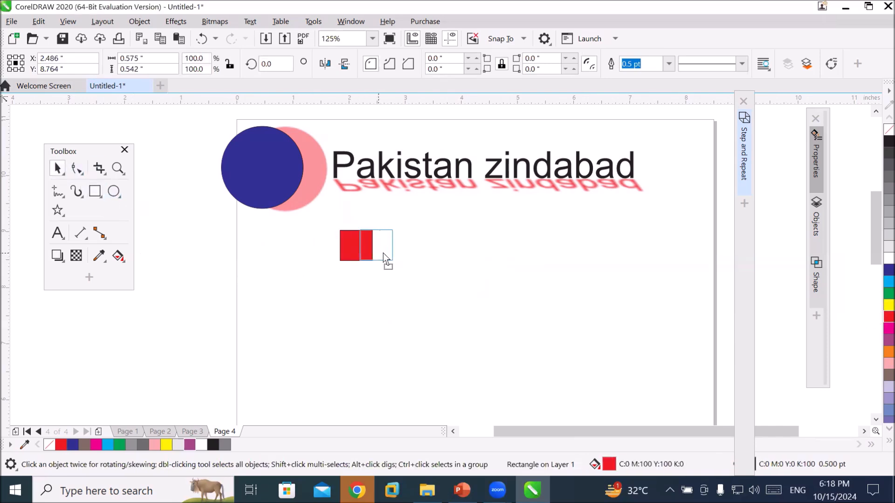
{"action": "left_click_drag", "start_coordinate": [405, 254], "coordinate": [403, 253]}
{"action": "key", "text": "ctrl+r"}
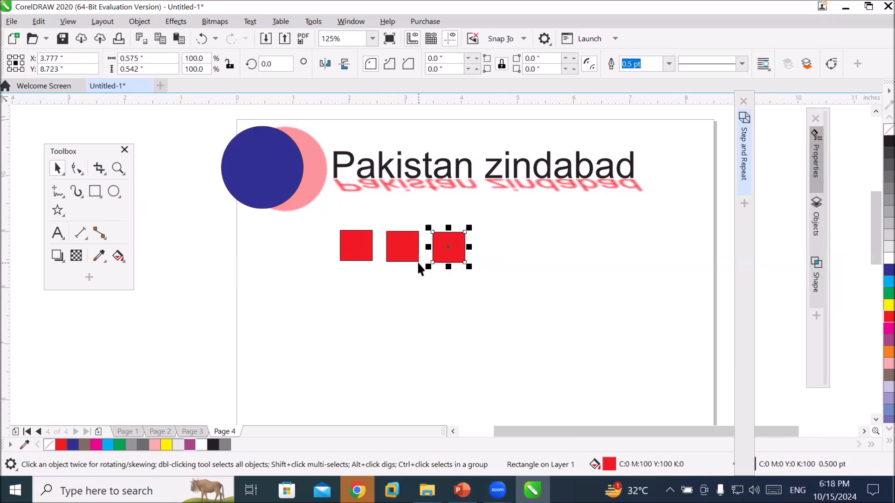
{"action": "key", "text": "ctrl+r"}
{"action": "key", "text": "ctrl+r"}
{"action": "key", "text": "ctrl+r"}
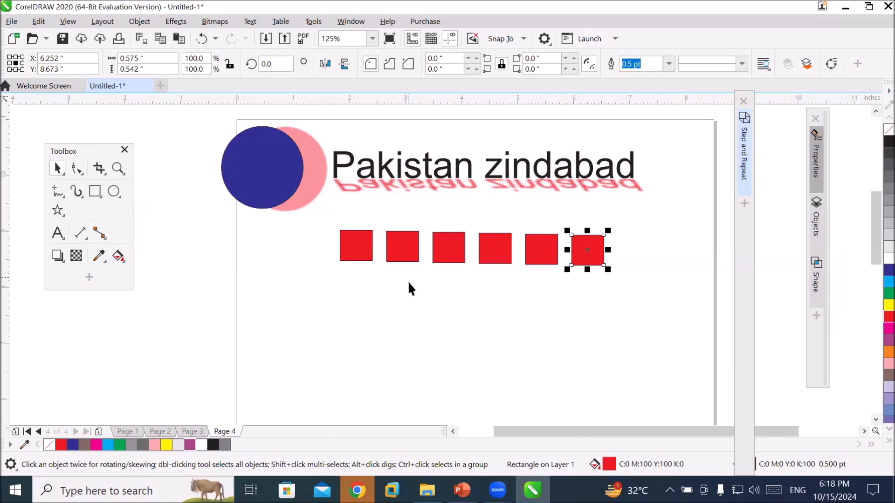
{"action": "key", "text": "ctrl+r"}
Select all seven red squares and cast a perspective shadow from their right sides toward the upper right, at about angle 51, stretch 16
{"action": "left_click_drag", "start_coordinate": [313, 214], "coordinate": [661, 297]}
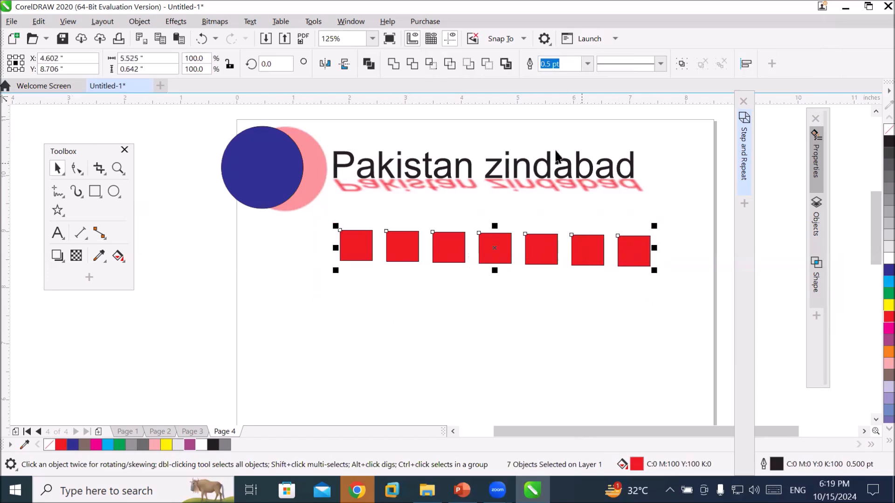
{"action": "left_click", "coordinate": [58, 256]}
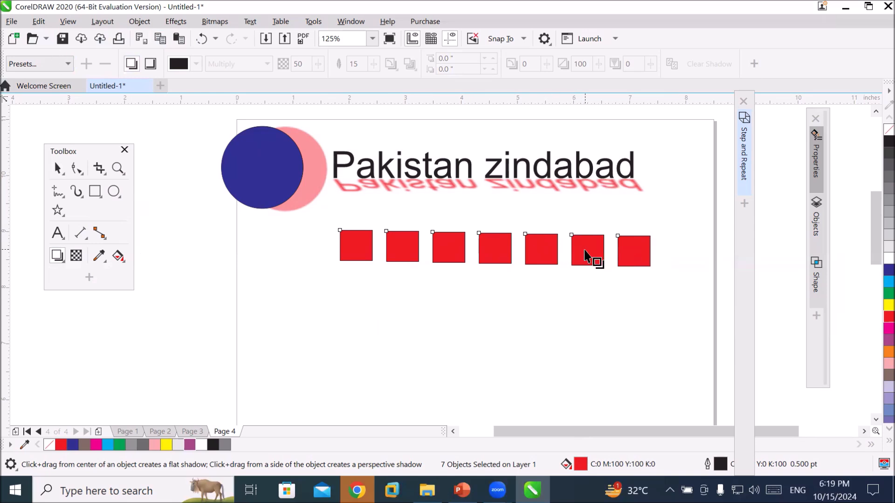
{"action": "left_click_drag", "start_coordinate": [593, 258], "coordinate": [699, 184]}
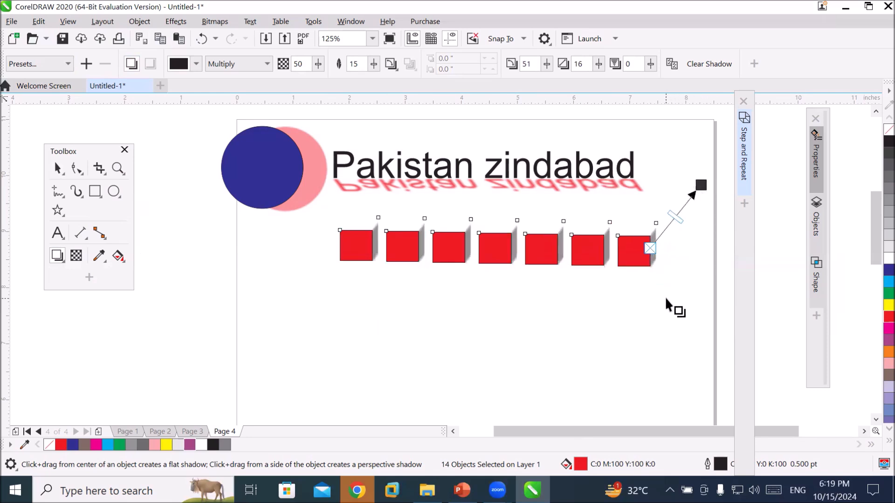
Raise the opacity of the squares' shadows to 81 and swing them toward the lower left, at about angle 199, stretch 47
{"action": "scroll", "coordinate": [623, 246], "scroll_direction": "up", "scroll_amount": 3}
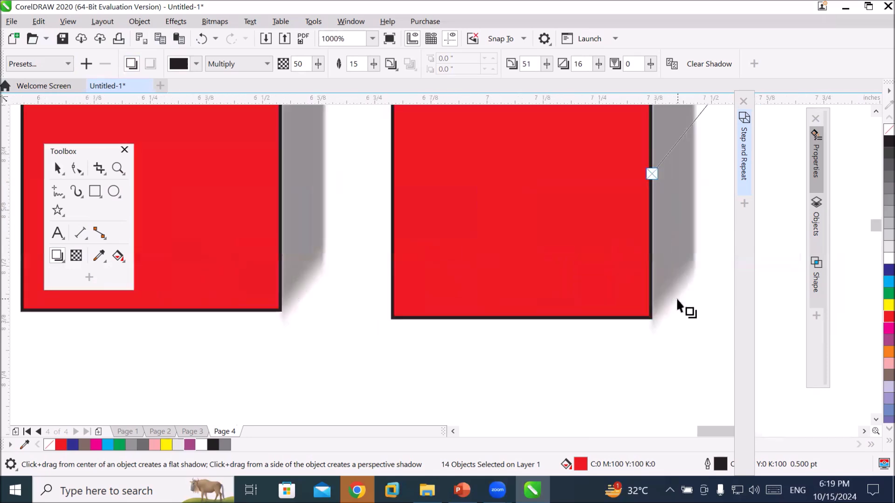
{"action": "scroll", "coordinate": [676, 299], "scroll_direction": "down", "scroll_amount": 1}
{"action": "scroll", "coordinate": [674, 300], "scroll_direction": "down", "scroll_amount": 2}
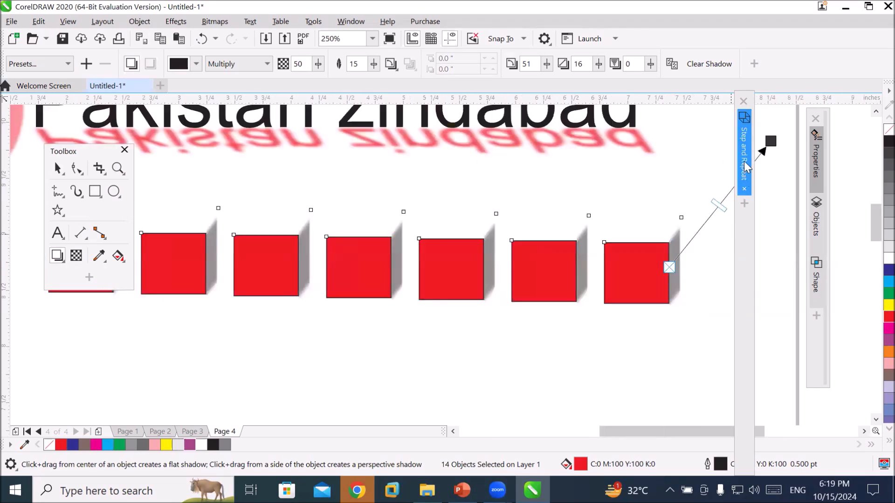
{"action": "left_click_drag", "start_coordinate": [722, 205], "coordinate": [735, 175]}
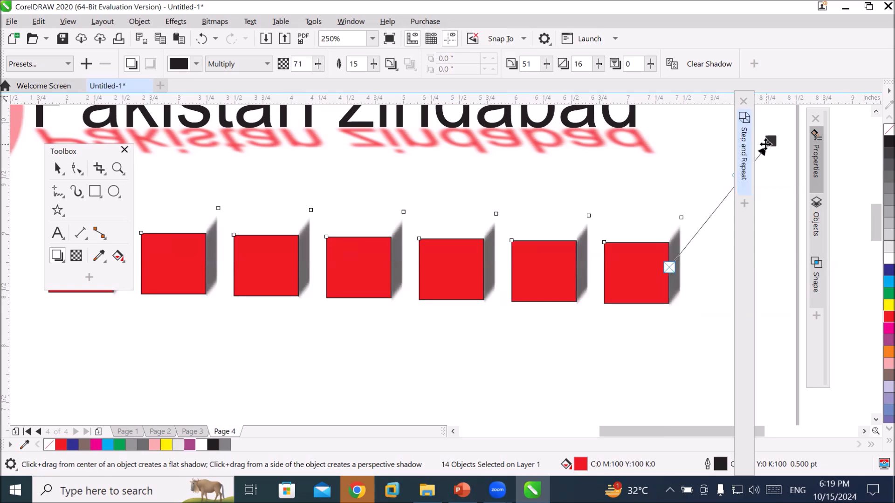
{"action": "left_click_drag", "start_coordinate": [770, 141], "coordinate": [640, 152]}
{"action": "left_click_drag", "start_coordinate": [647, 188], "coordinate": [377, 367]}
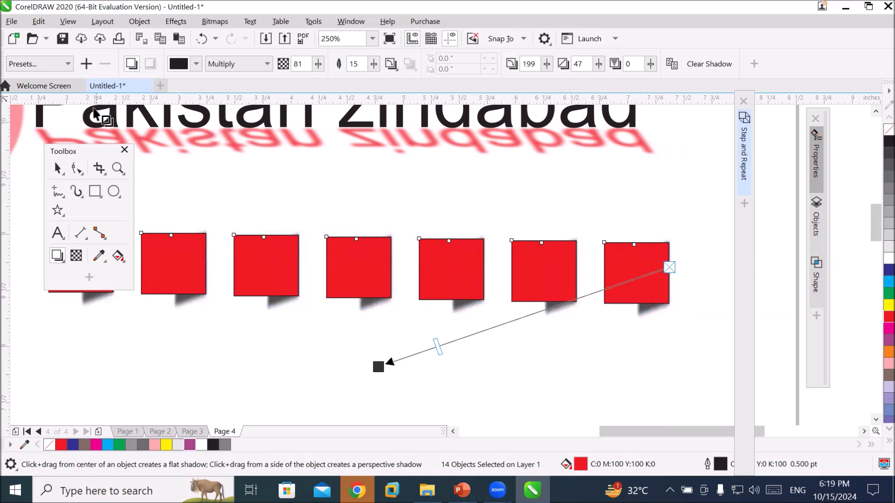
Try the Flat Bottom Right shadow preset on the seven squares, and switch them to Flat Bottom Left
{"action": "left_click", "coordinate": [69, 64]}
{"action": "left_click", "coordinate": [69, 64]}
{"action": "left_click", "coordinate": [70, 65]}
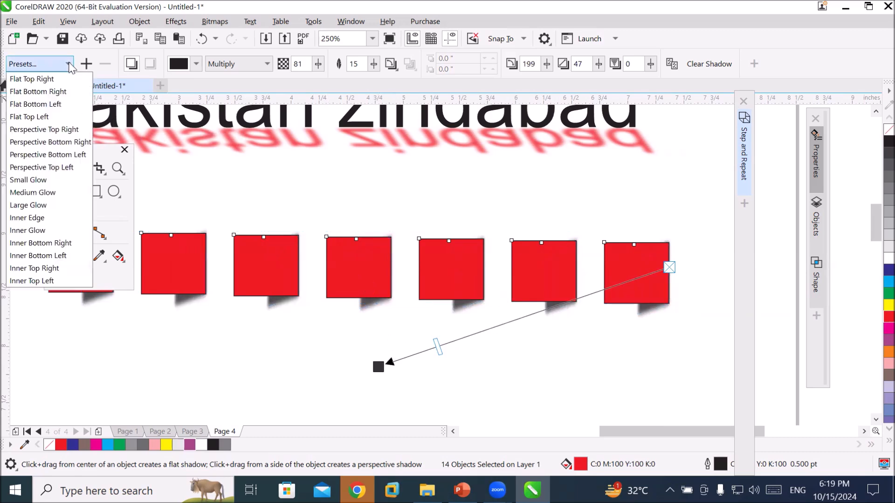
{"action": "left_click", "coordinate": [58, 91]}
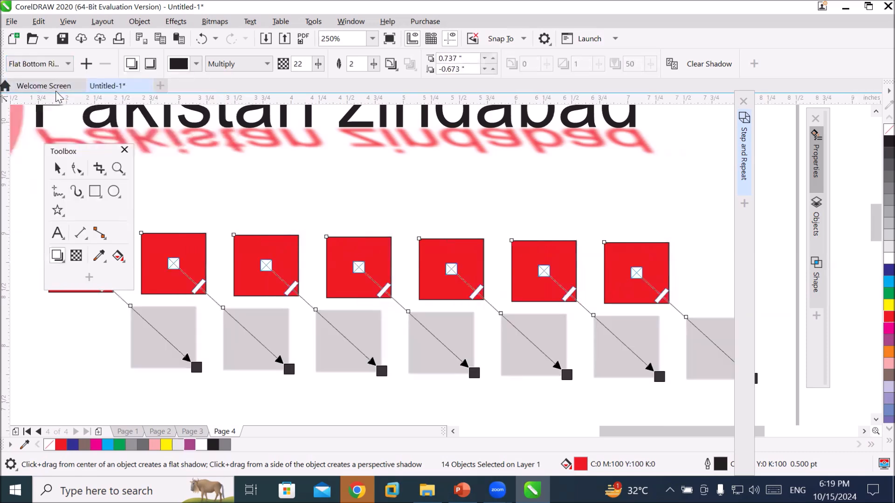
{"action": "left_click", "coordinate": [60, 64]}
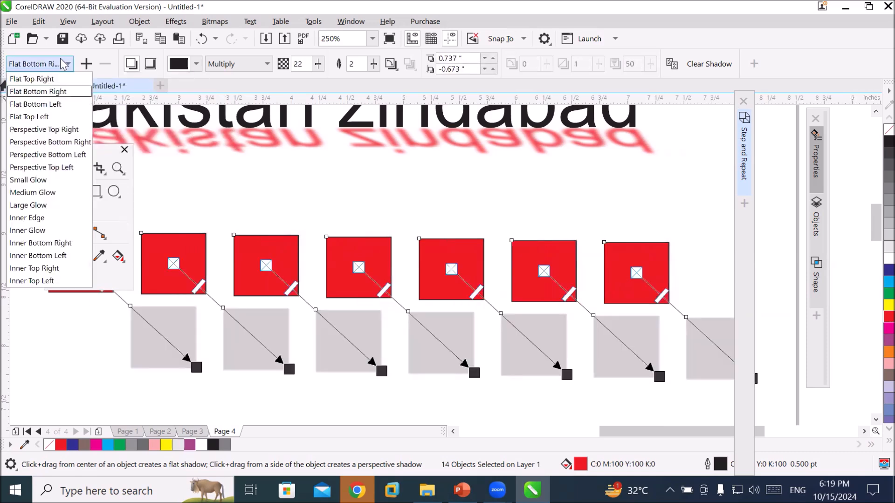
{"action": "left_click", "coordinate": [50, 104]}
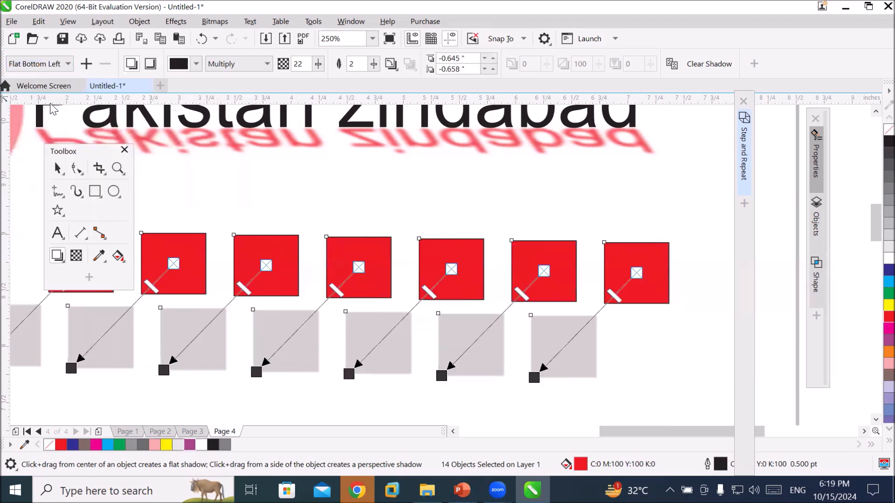
Try the Perspective Top Right shadow preset on the seven squares, and switch them to Perspective Bottom Right
{"action": "left_click", "coordinate": [63, 64]}
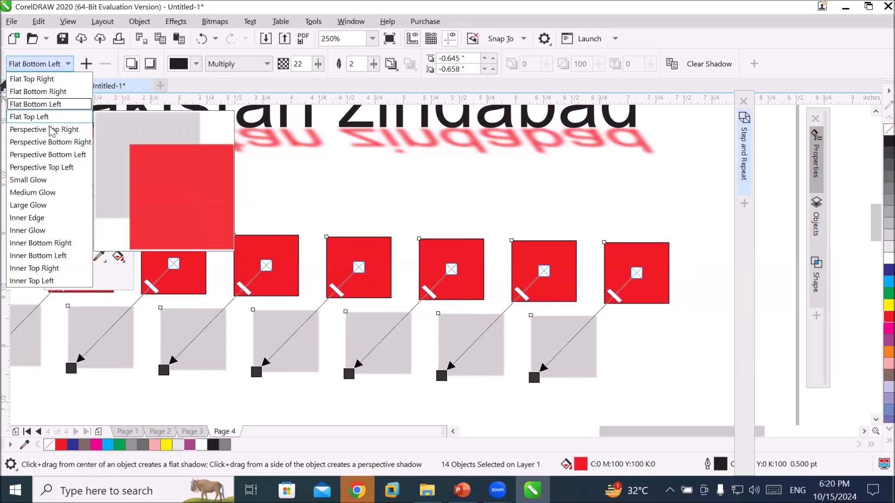
{"action": "left_click", "coordinate": [52, 131]}
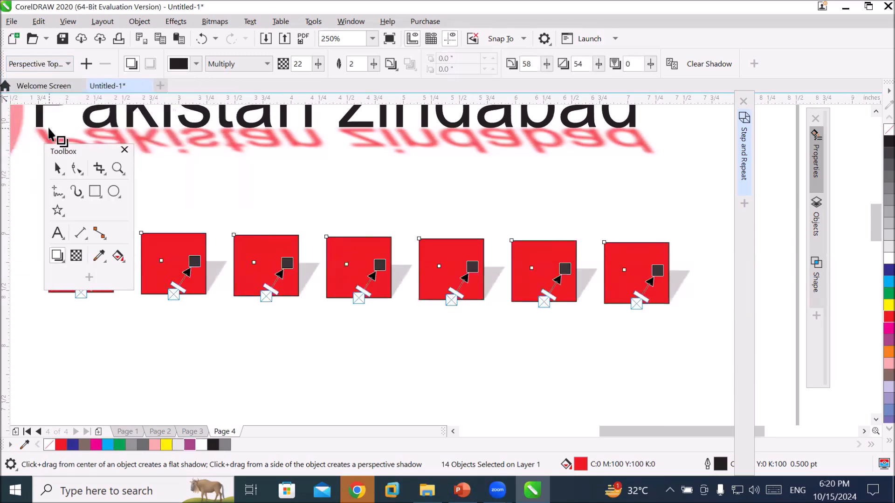
{"action": "left_click", "coordinate": [69, 63]}
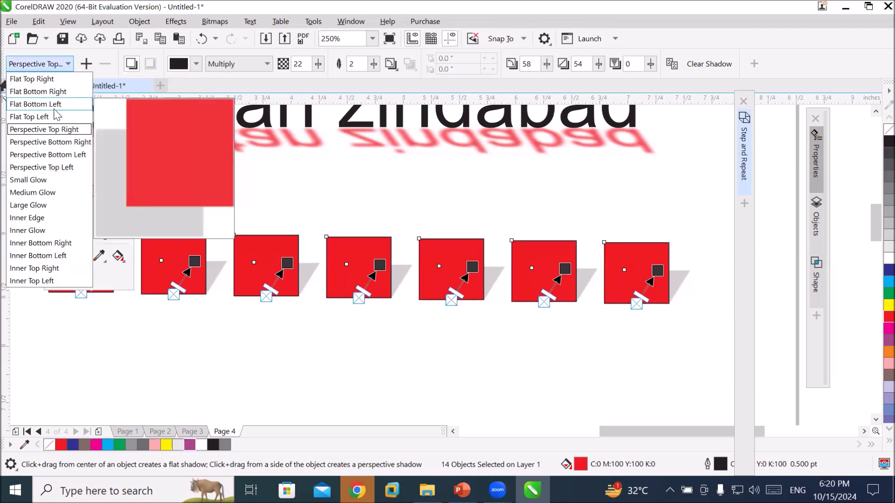
{"action": "left_click", "coordinate": [50, 142]}
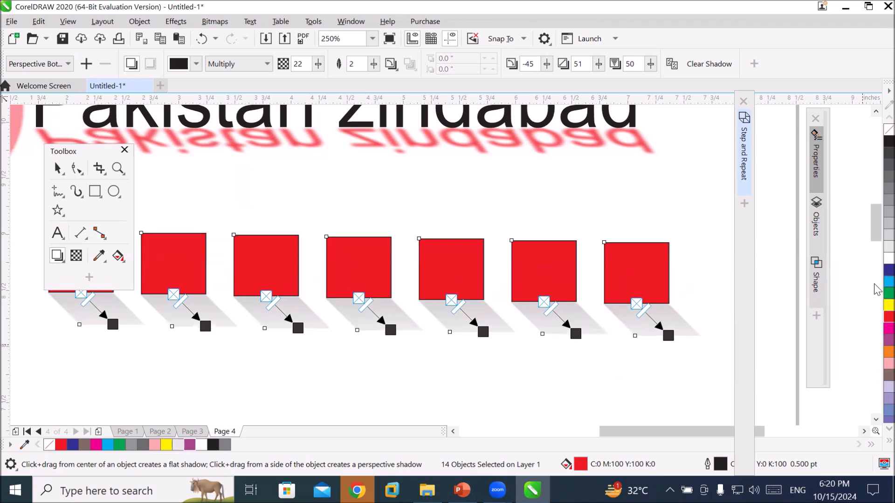
Colour the shadows of the four rightmost squares individually, from right to left, cyan, yellow, blue and orange
{"action": "left_click_drag", "start_coordinate": [888, 281], "coordinate": [669, 335]}
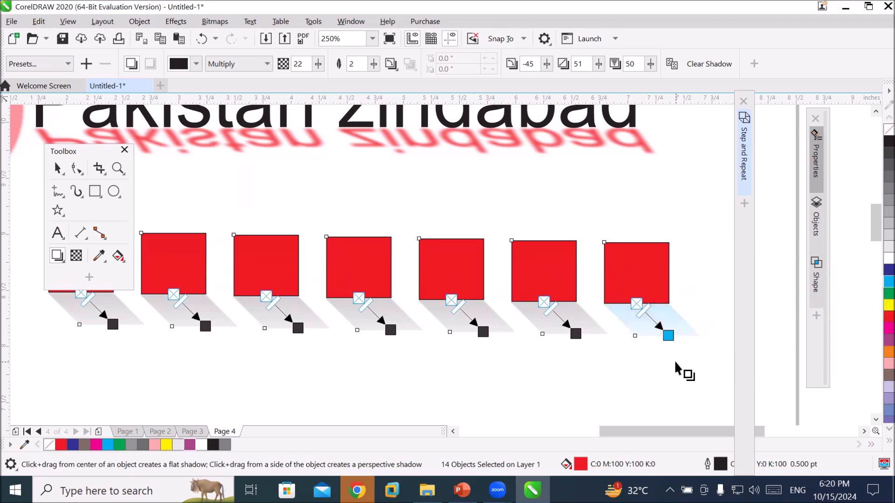
{"action": "left_click_drag", "start_coordinate": [889, 306], "coordinate": [575, 332]}
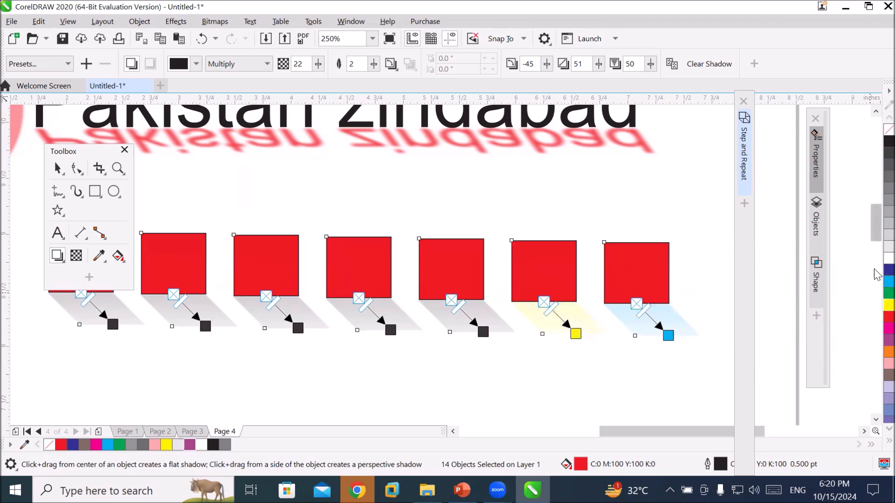
{"action": "left_click_drag", "start_coordinate": [888, 270], "coordinate": [482, 332]}
{"action": "left_click_drag", "start_coordinate": [888, 352], "coordinate": [391, 331]}
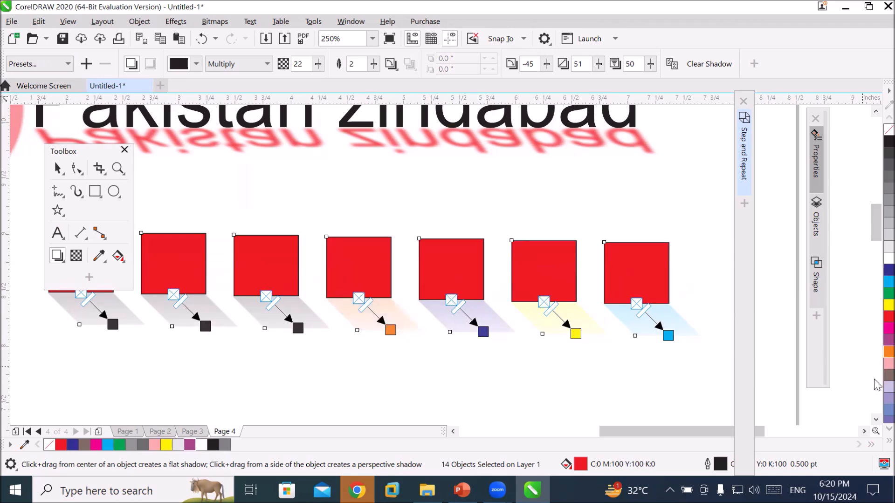
Colour the remaining three squares' shadows, from right to left, light purple, orange and green, and deselect the squares
{"action": "left_click_drag", "start_coordinate": [889, 387], "coordinate": [298, 329]}
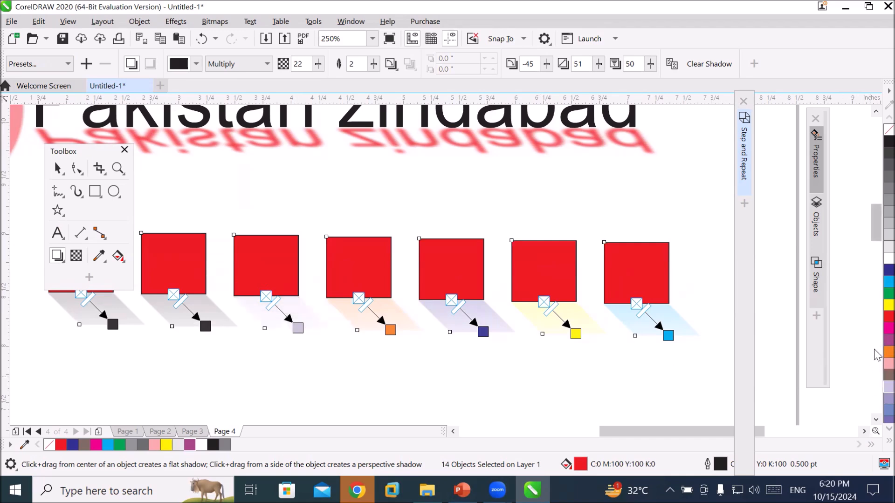
{"action": "left_click_drag", "start_coordinate": [874, 351], "coordinate": [207, 321]}
{"action": "left_click_drag", "start_coordinate": [203, 326], "coordinate": [203, 327]}
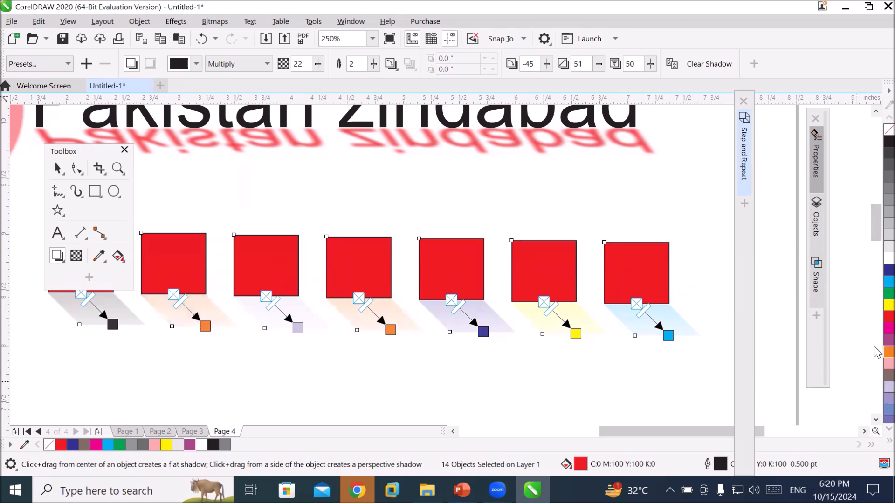
{"action": "left_click_drag", "start_coordinate": [889, 293], "coordinate": [115, 329]}
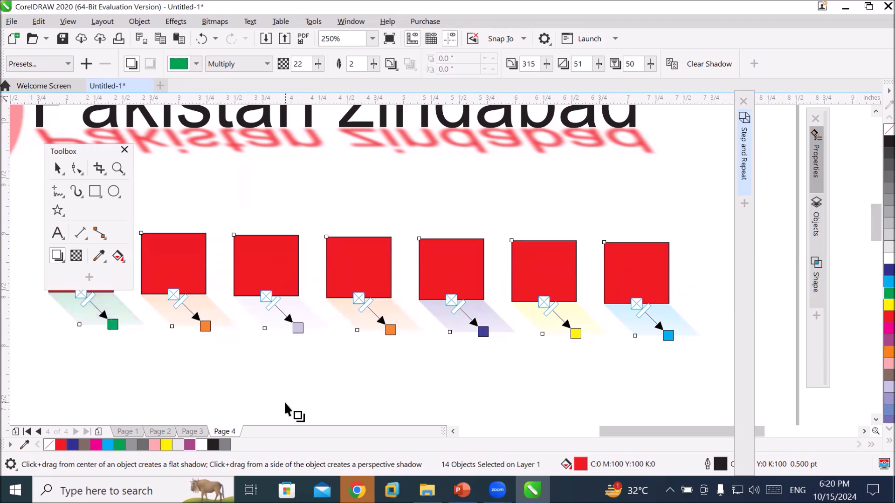
{"action": "scroll", "coordinate": [291, 396], "scroll_direction": "down", "scroll_amount": 2}
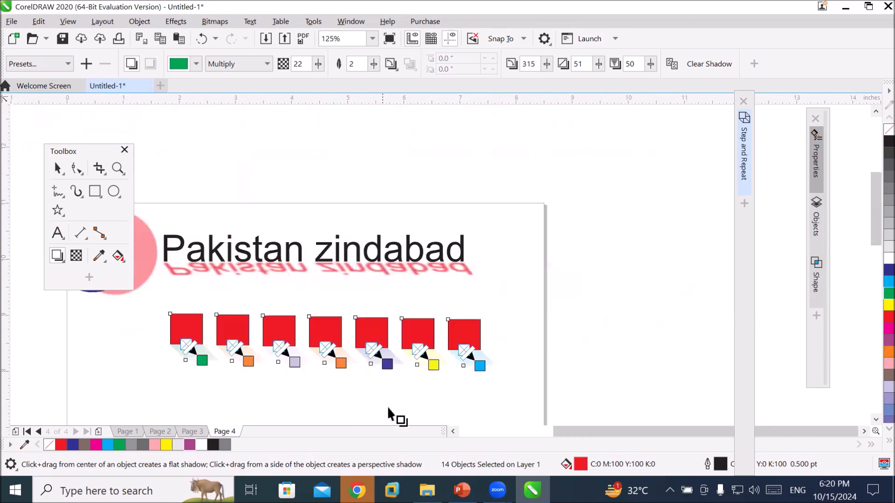
{"action": "left_click", "coordinate": [874, 421]}
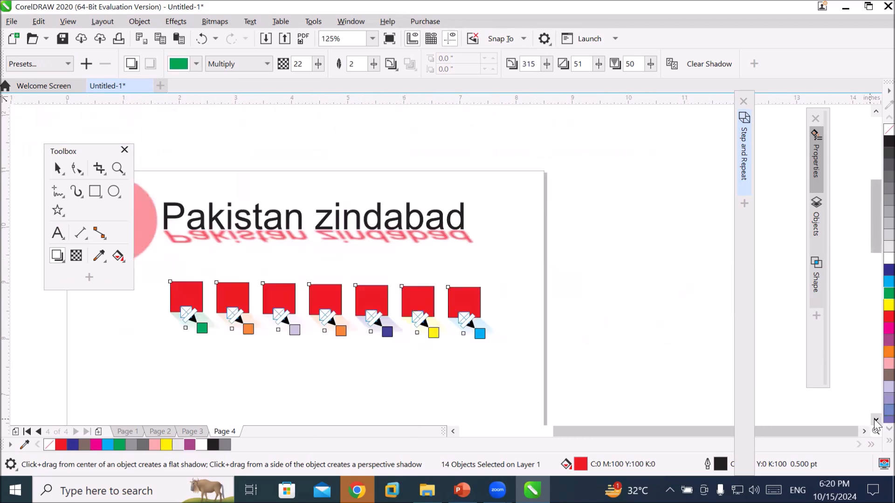
{"action": "left_click", "coordinate": [874, 421]}
{"action": "left_click", "coordinate": [875, 421]}
{"action": "left_click", "coordinate": [874, 421]}
{"action": "double_click", "coordinate": [57, 169]}
{"action": "left_click", "coordinate": [290, 282]}
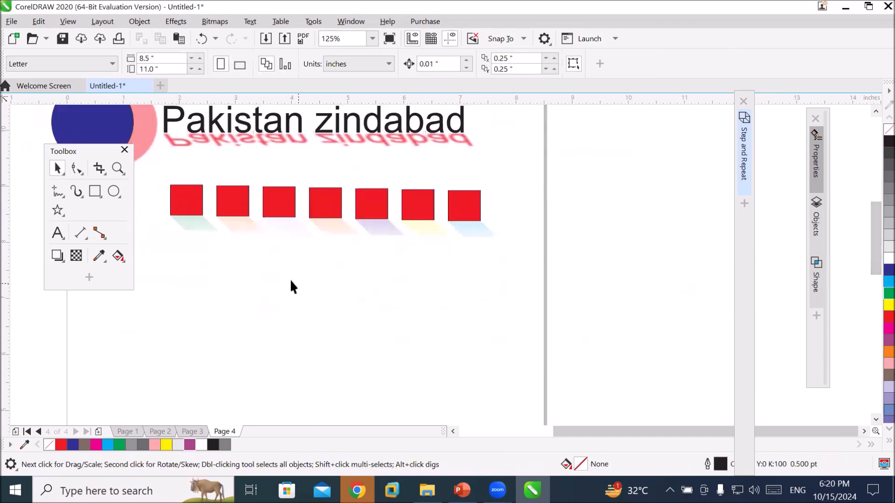
Move the Toolbox clear of the squares, reselect all seven, raise their shadows' opacity to 93, and deselect them
{"action": "scroll", "coordinate": [266, 266], "scroll_direction": "up", "scroll_amount": 2}
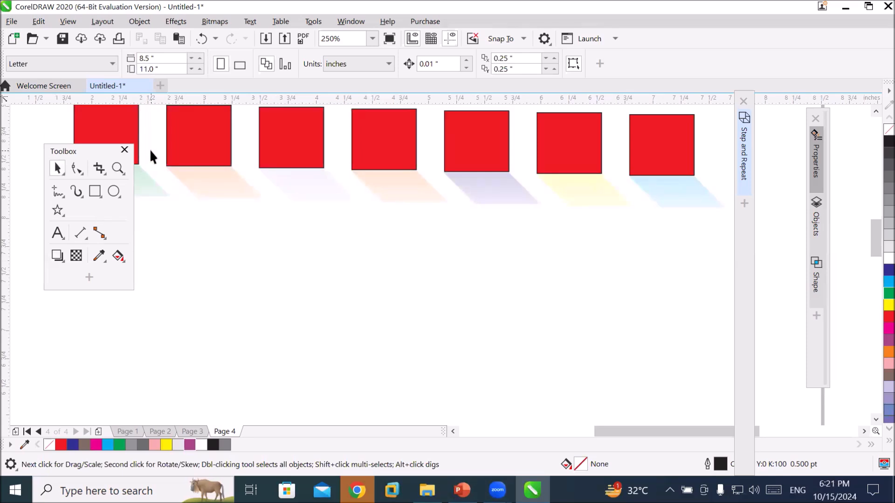
{"action": "left_click_drag", "start_coordinate": [73, 154], "coordinate": [63, 259]}
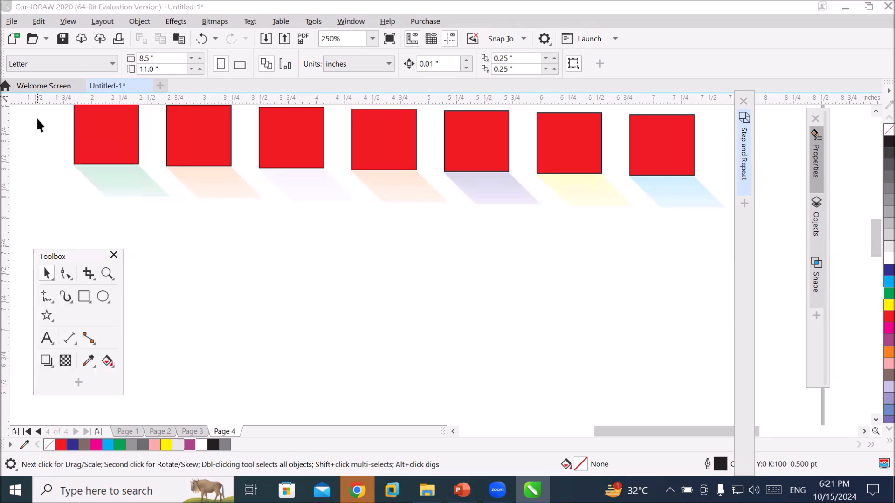
{"action": "scroll", "coordinate": [68, 144], "scroll_direction": "down", "scroll_amount": 3}
{"action": "left_click_drag", "start_coordinate": [50, 116], "coordinate": [410, 200]}
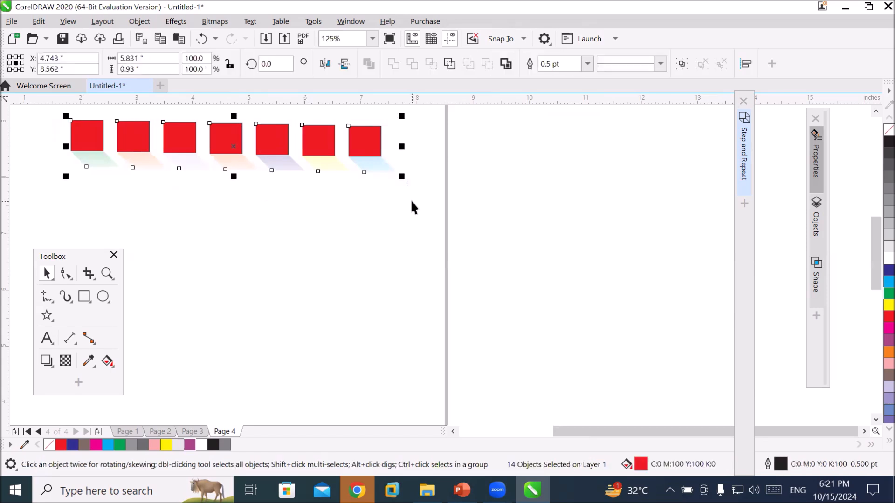
{"action": "left_click", "coordinate": [46, 360]}
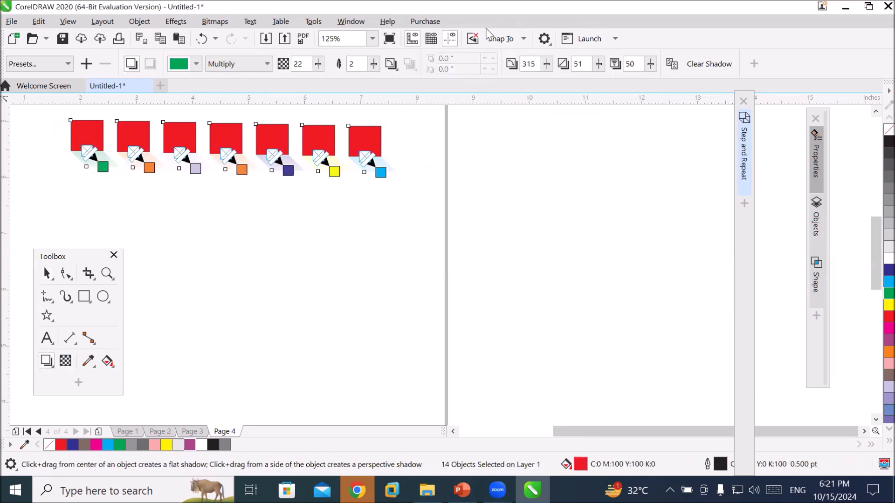
{"action": "left_click", "coordinate": [316, 68]}
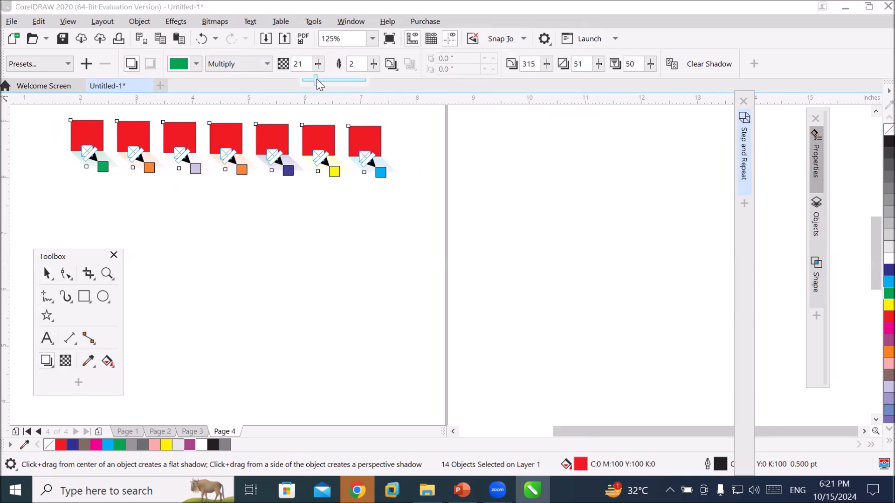
{"action": "left_click_drag", "start_coordinate": [315, 80], "coordinate": [362, 82]}
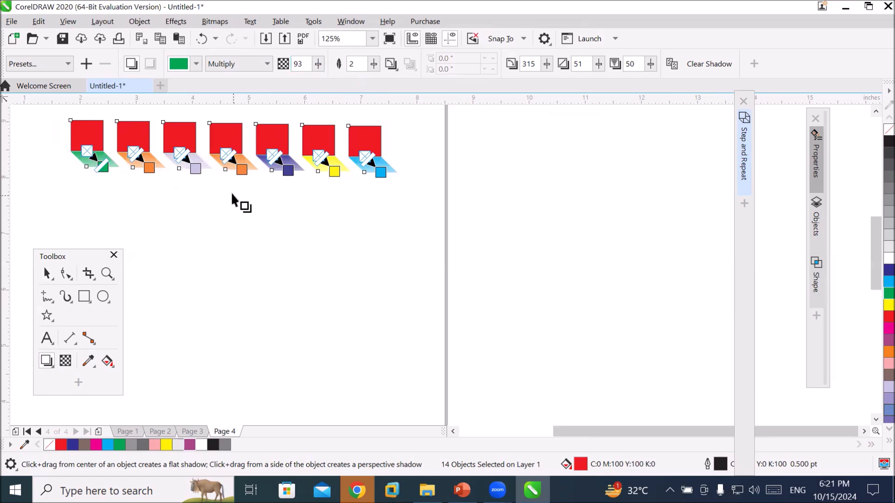
{"action": "scroll", "coordinate": [211, 168], "scroll_direction": "up", "scroll_amount": 2}
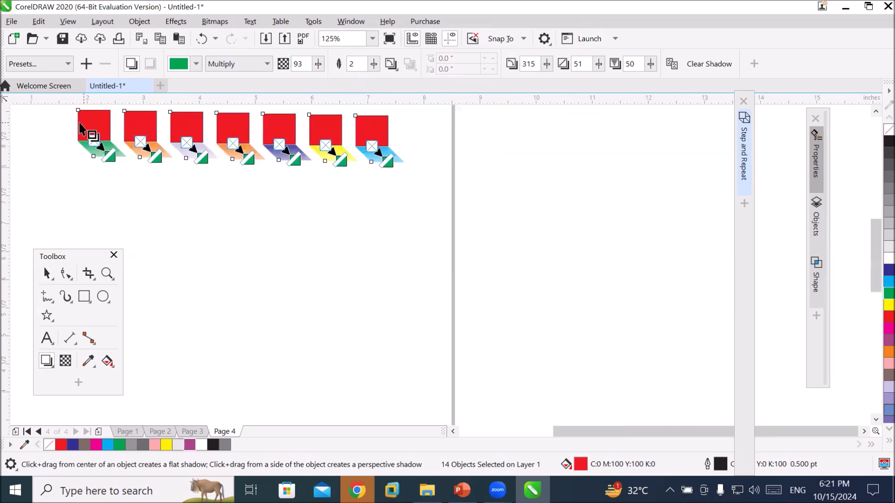
{"action": "left_click", "coordinate": [875, 114]}
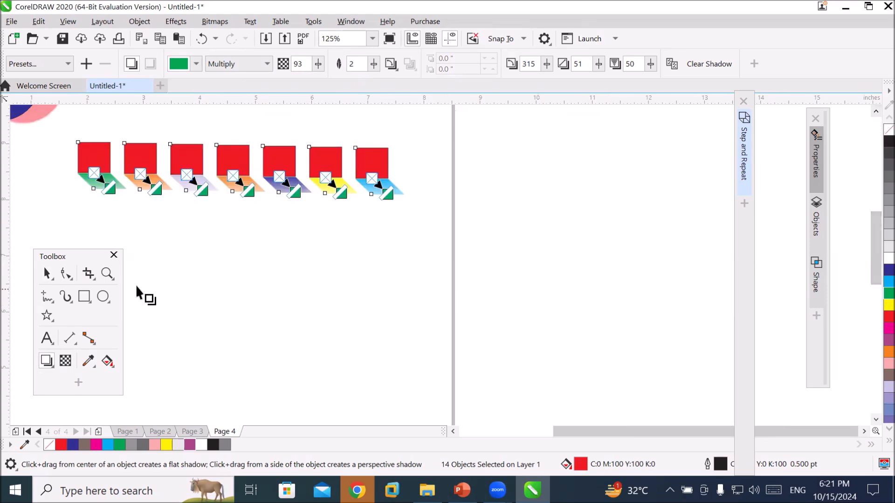
{"action": "left_click", "coordinate": [47, 274]}
{"action": "left_click", "coordinate": [211, 286]}
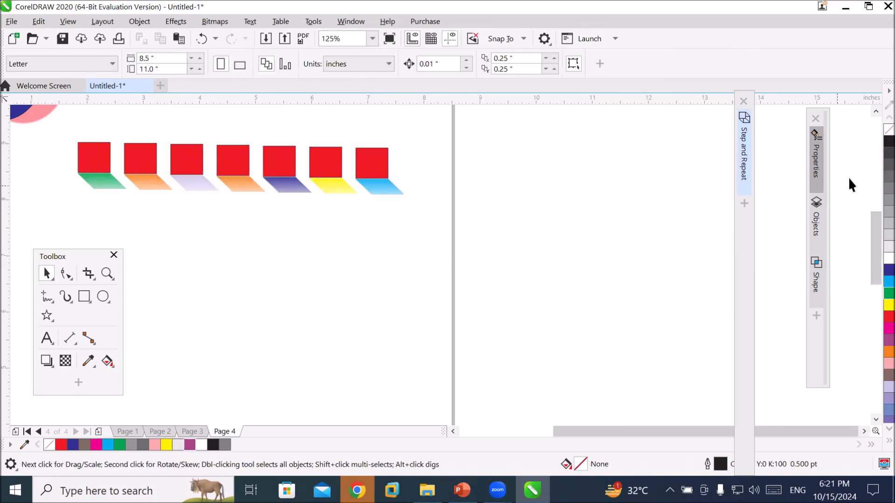
Draw a circle about 0.82 by 0.79 inches below the first square and fill it green
{"action": "scroll", "coordinate": [874, 113], "scroll_direction": "up", "scroll_amount": 2}
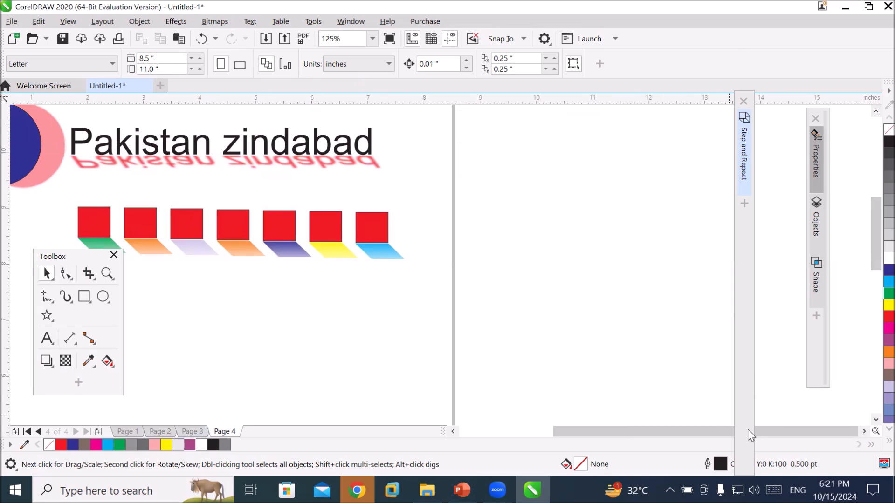
{"action": "left_click", "coordinate": [453, 430]}
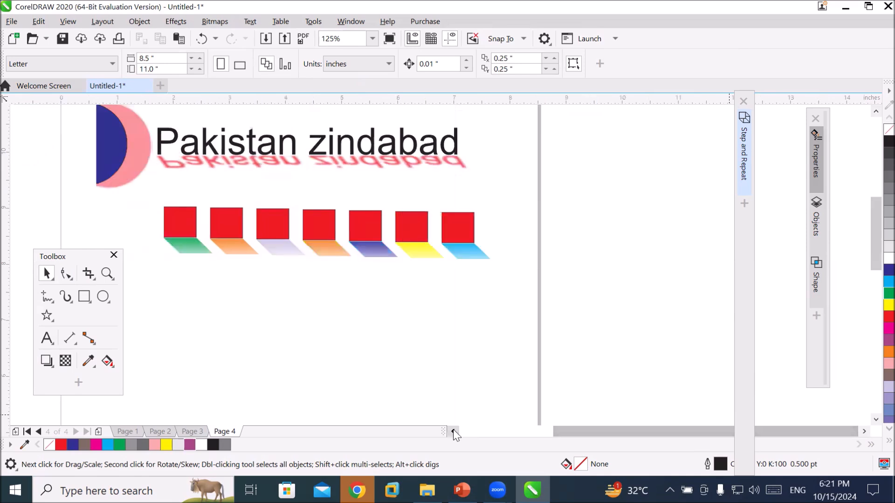
{"action": "left_click", "coordinate": [453, 431]}
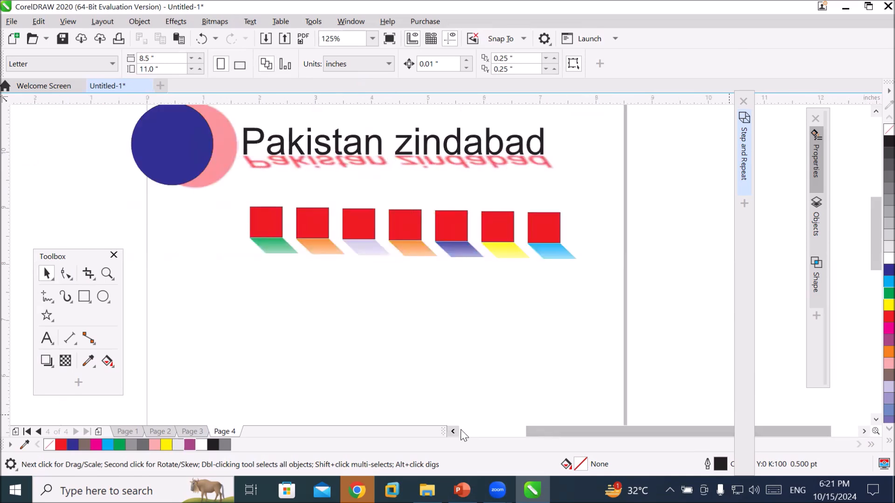
{"action": "left_click", "coordinate": [103, 297]}
{"action": "left_click_drag", "start_coordinate": [259, 293], "coordinate": [305, 338]}
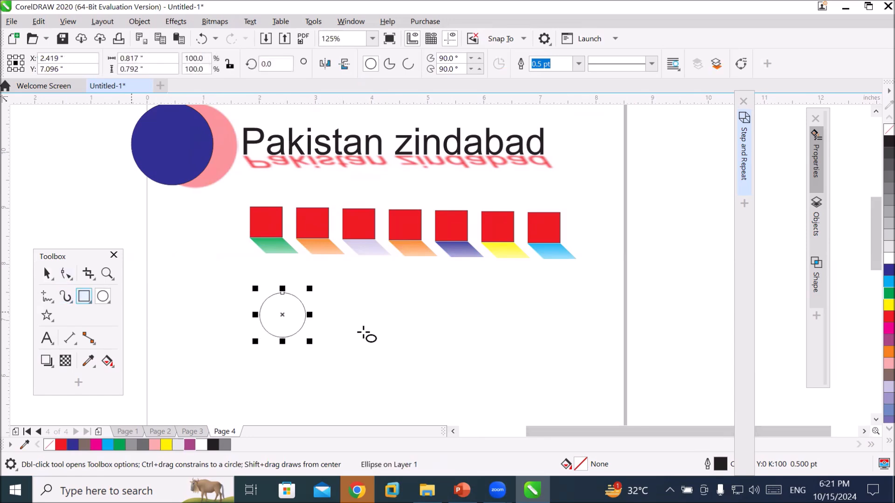
{"action": "left_click", "coordinate": [889, 293]}
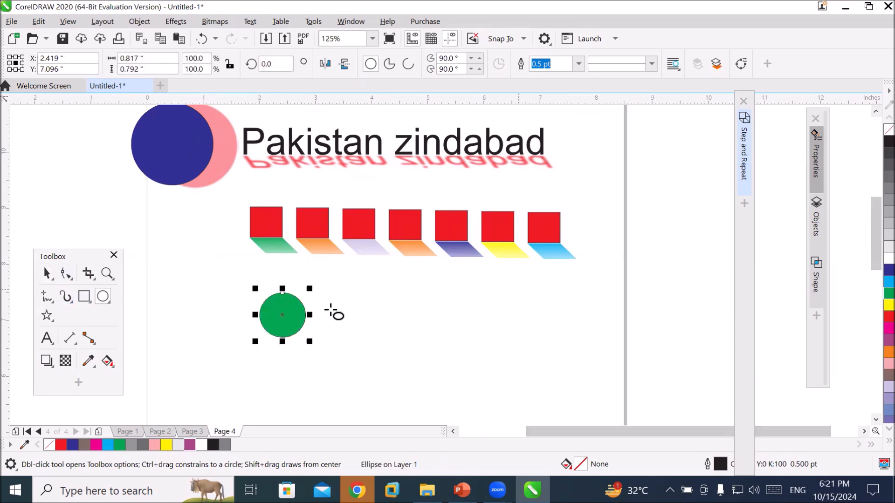
Copy the green circle to its right and repeat the duplication to build a row of five circles
{"action": "key", "text": "space"}
{"action": "left_click_drag", "start_coordinate": [270, 314], "coordinate": [335, 319]}
{"action": "right_click", "coordinate": [336, 319]}
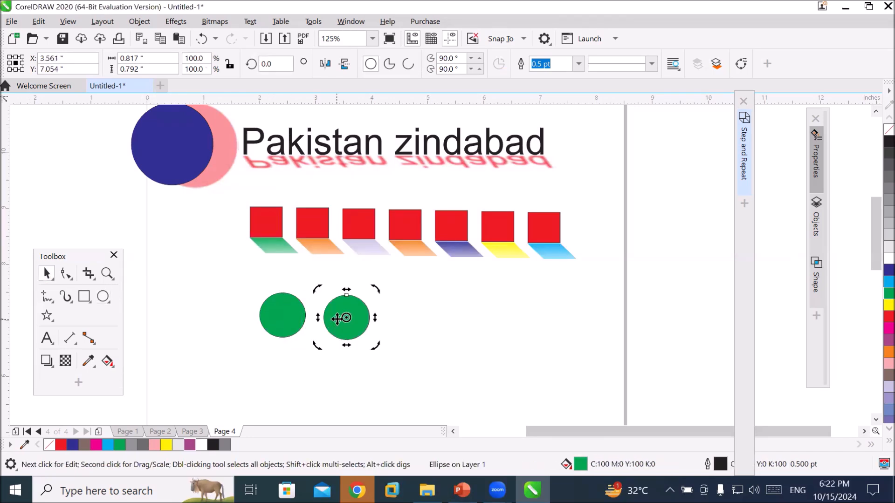
{"action": "key", "text": "ctrl+r"}
{"action": "key", "text": "ctrl+r"}
{"action": "key", "text": "ctrl+r"}
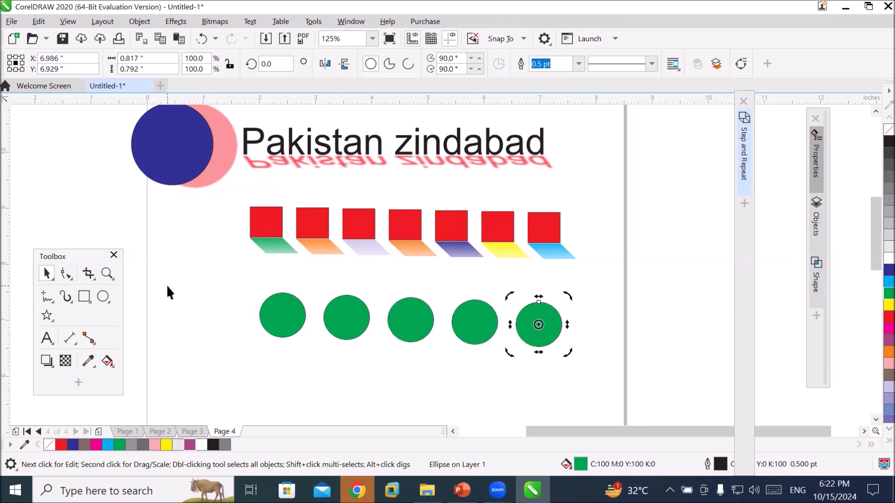
Combine the five circles into a single curve, try a cyan fill on it, and fill it red
{"action": "left_click_drag", "start_coordinate": [222, 291], "coordinate": [592, 354]}
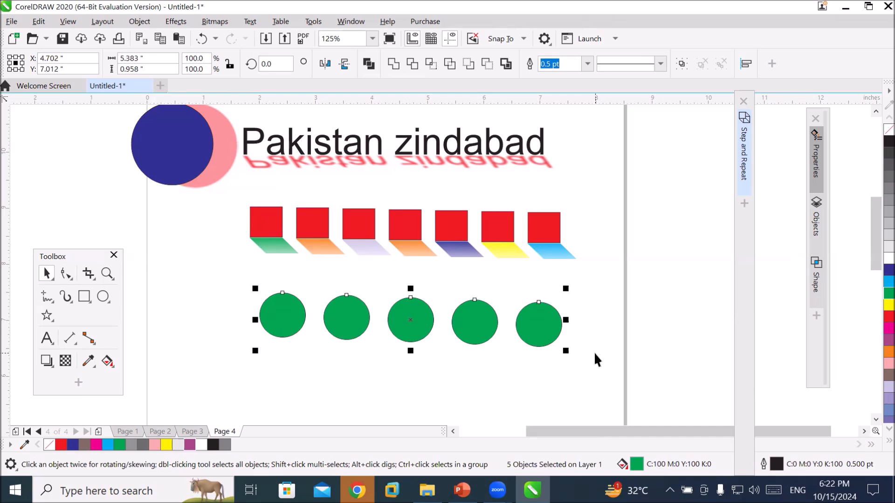
{"action": "left_click", "coordinate": [368, 64]}
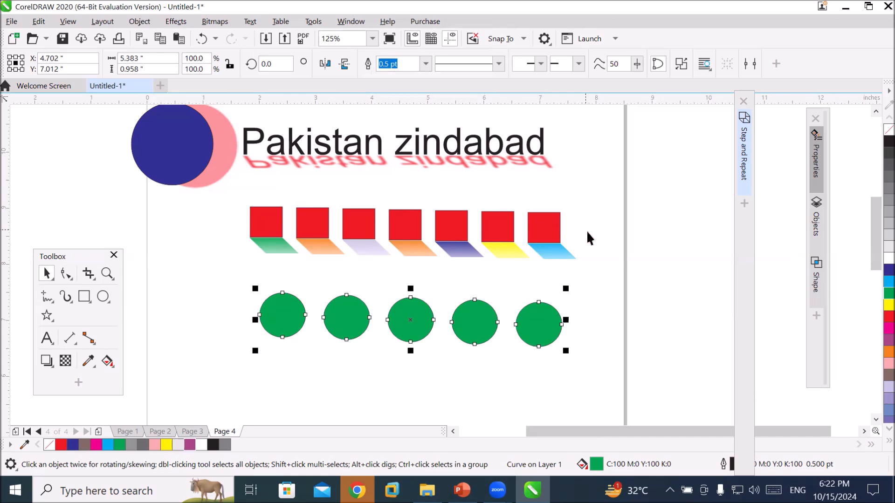
{"action": "left_click", "coordinate": [628, 281]}
{"action": "left_click", "coordinate": [540, 332]}
{"action": "left_click", "coordinate": [885, 281]}
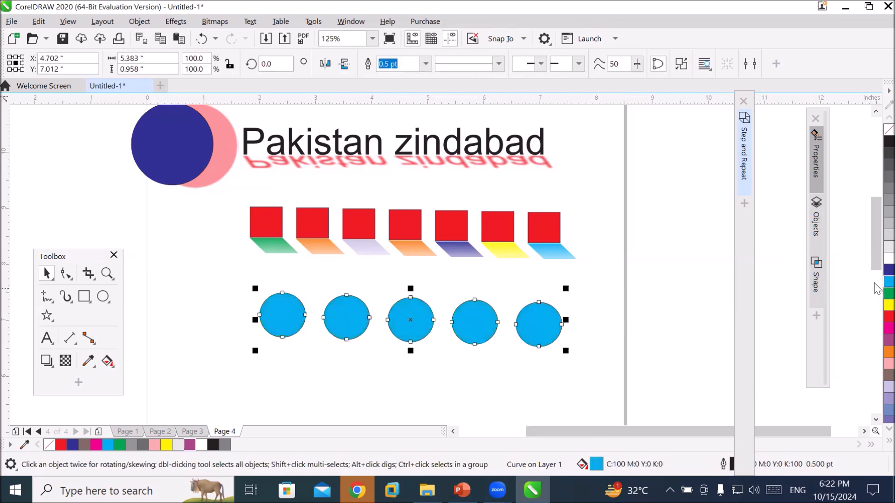
{"action": "left_click", "coordinate": [885, 317]}
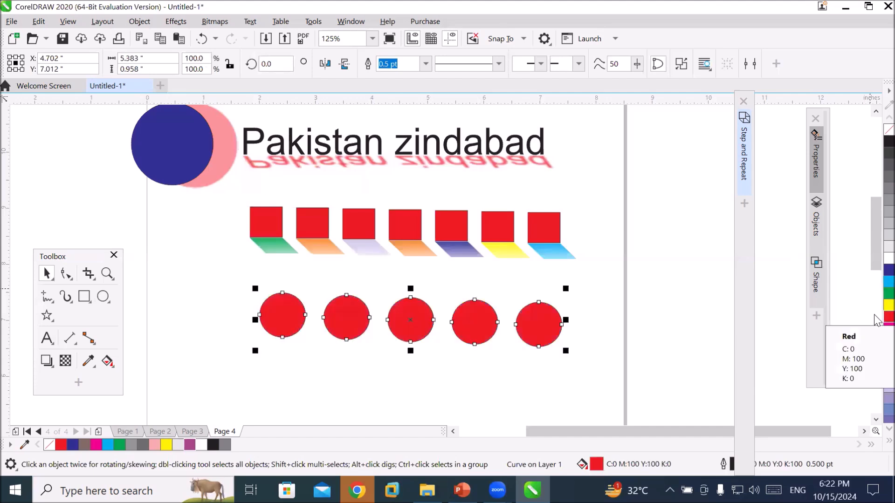
Cast a flat shadow from the centre of the combined circles toward the lower left, offset about -0.352 by -0.347 inches
{"action": "left_click", "coordinate": [47, 361]}
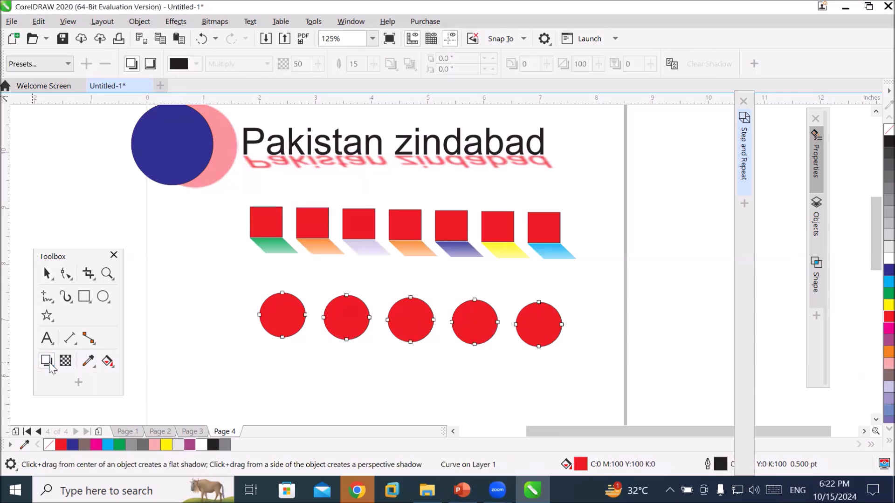
{"action": "left_click_drag", "start_coordinate": [411, 320], "coordinate": [364, 369]}
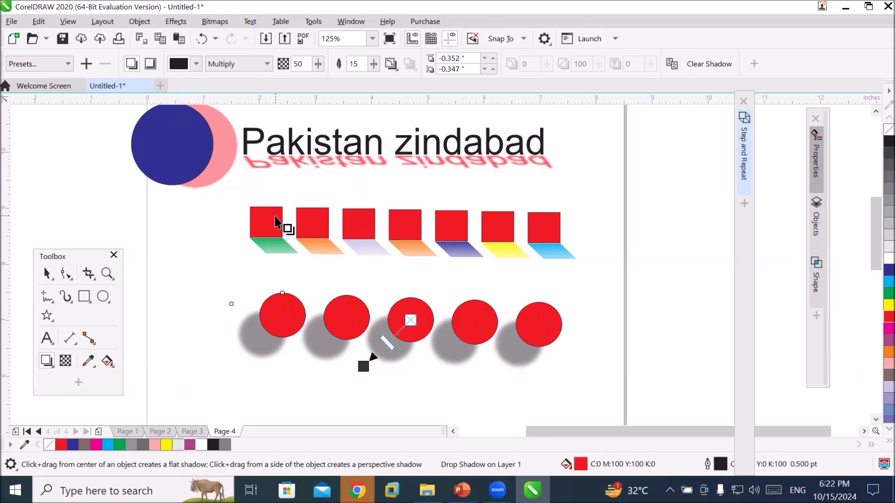
Colour the combined circles' shadow cyan, raise its opacity to about 82, and redirect it toward the upper right, offset about 0.216 by 0.047 inches
{"action": "left_click_drag", "start_coordinate": [362, 365], "coordinate": [330, 366]}
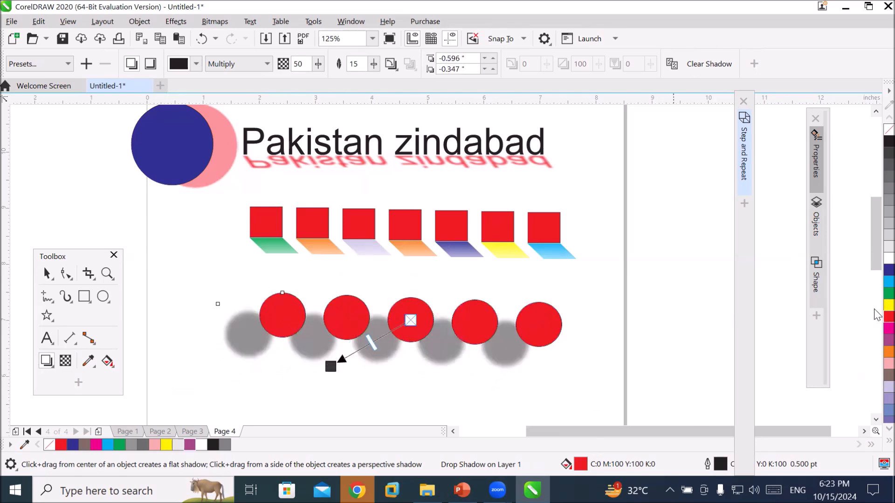
{"action": "left_click_drag", "start_coordinate": [344, 344], "coordinate": [331, 365]}
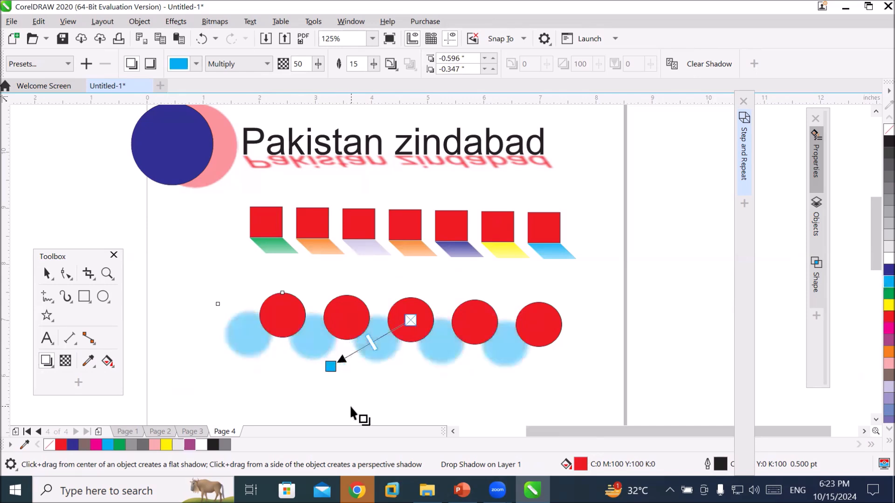
{"action": "left_click_drag", "start_coordinate": [371, 341], "coordinate": [346, 359]}
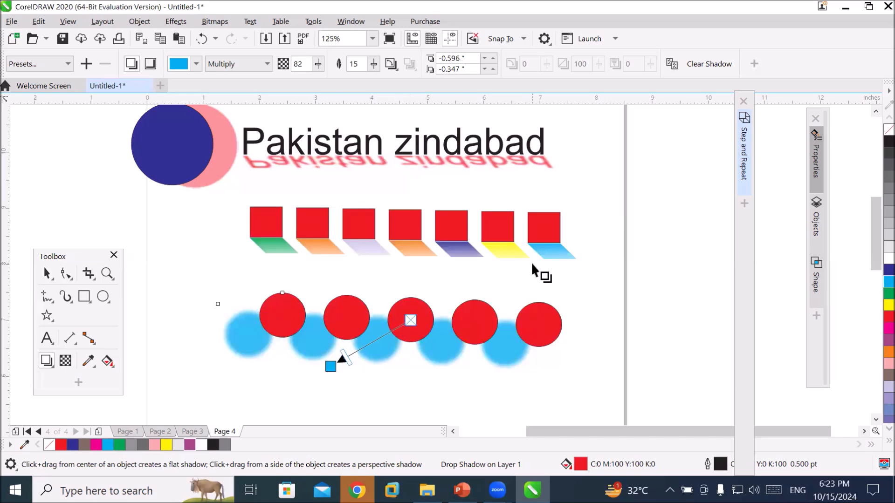
{"action": "left_click_drag", "start_coordinate": [330, 367], "coordinate": [549, 291]}
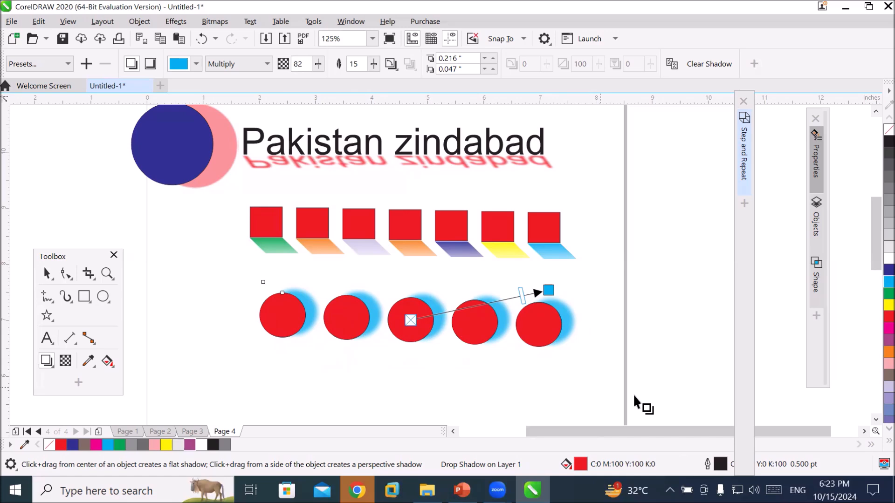
Add the artistic text "Holidays" below the row of circles and enlarge it to about 62 pt
{"action": "left_click", "coordinate": [876, 419]}
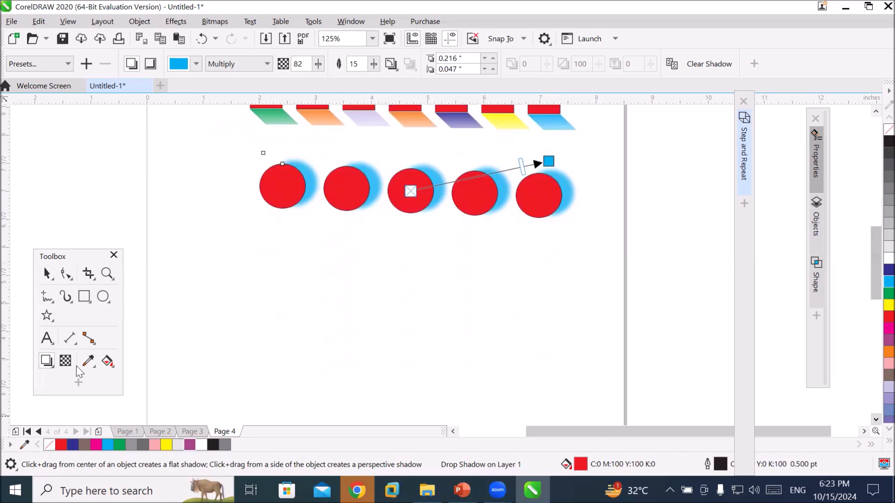
{"action": "left_click", "coordinate": [47, 338]}
{"action": "left_click", "coordinate": [310, 309]}
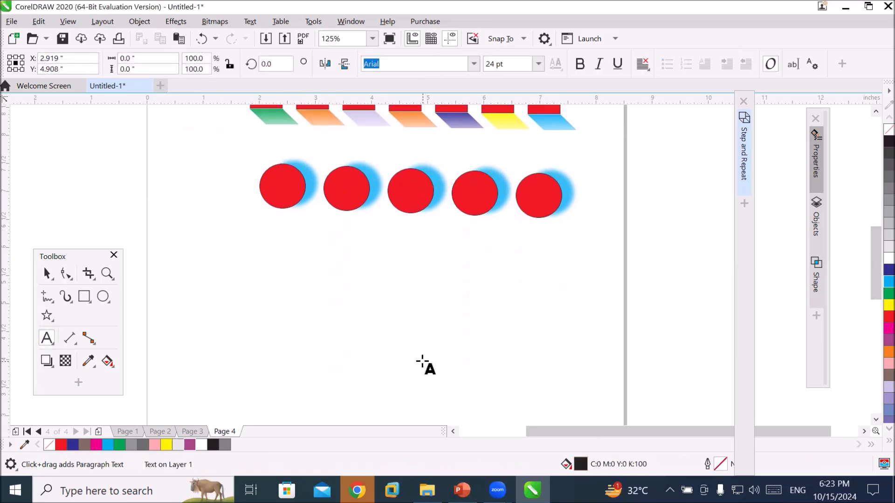
{"action": "type", "text": "Holidays"}
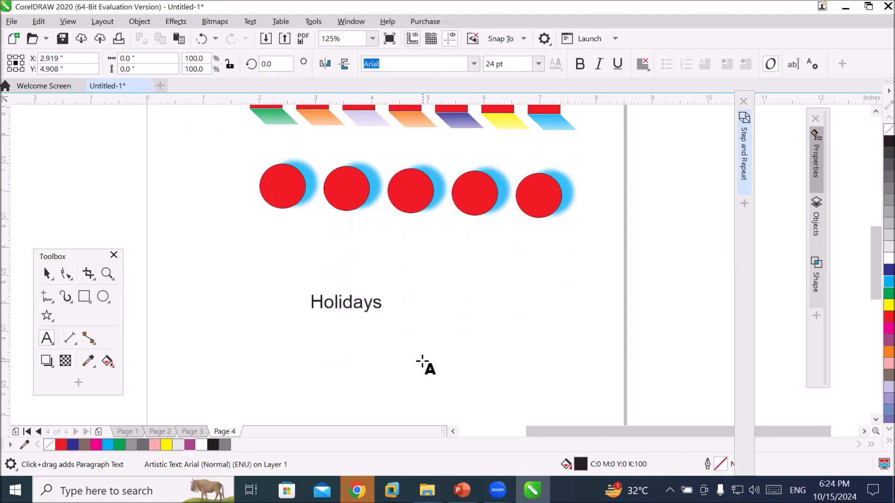
{"action": "key", "text": "Escape"}
{"action": "left_click", "coordinate": [46, 273]}
{"action": "left_click", "coordinate": [312, 303]}
{"action": "left_click_drag", "start_coordinate": [385, 291], "coordinate": [575, 263]}
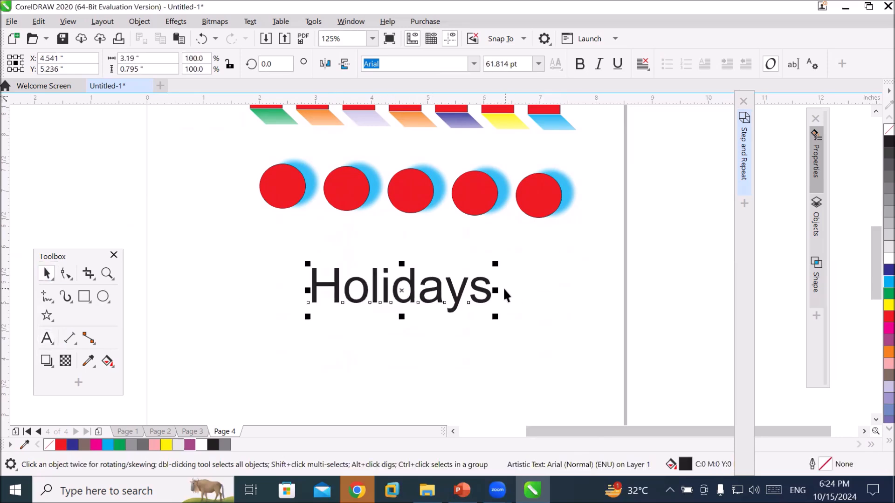
Convert the "Holidays" text to curves and break the curve apart into separate shapes
{"action": "right_click", "coordinate": [484, 290]}
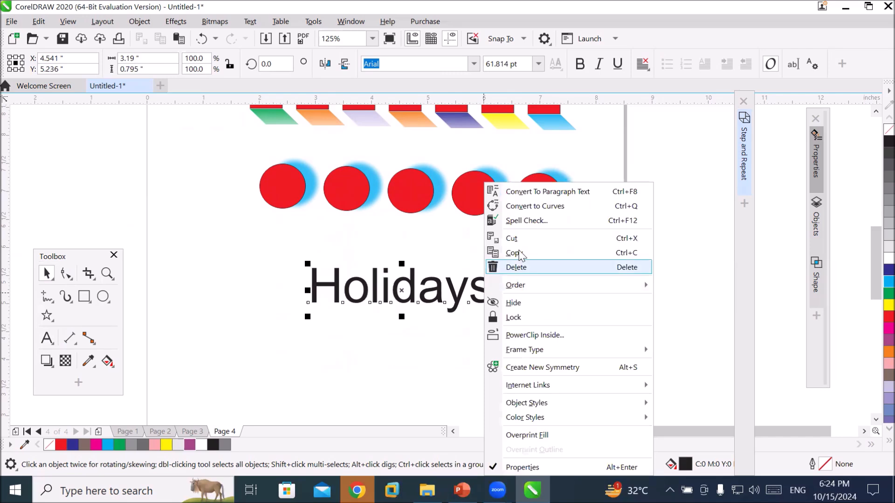
{"action": "left_click", "coordinate": [539, 207]}
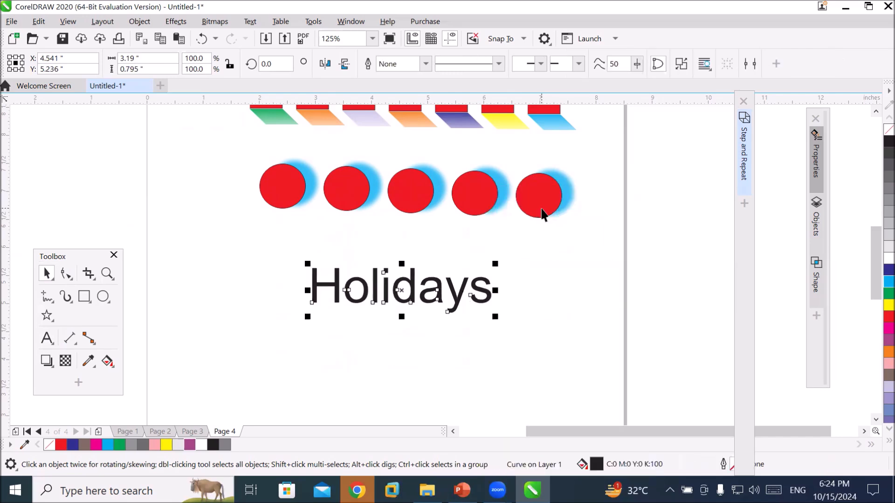
{"action": "right_click", "coordinate": [481, 291]}
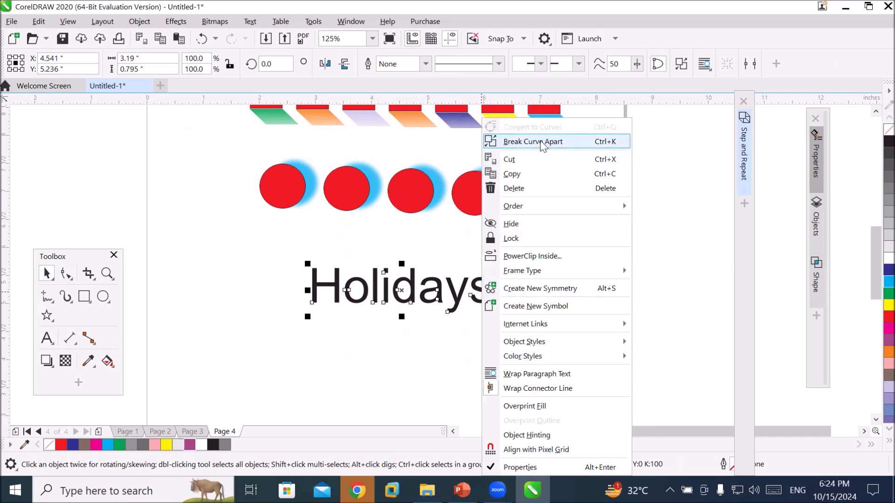
{"action": "left_click", "coordinate": [566, 141]}
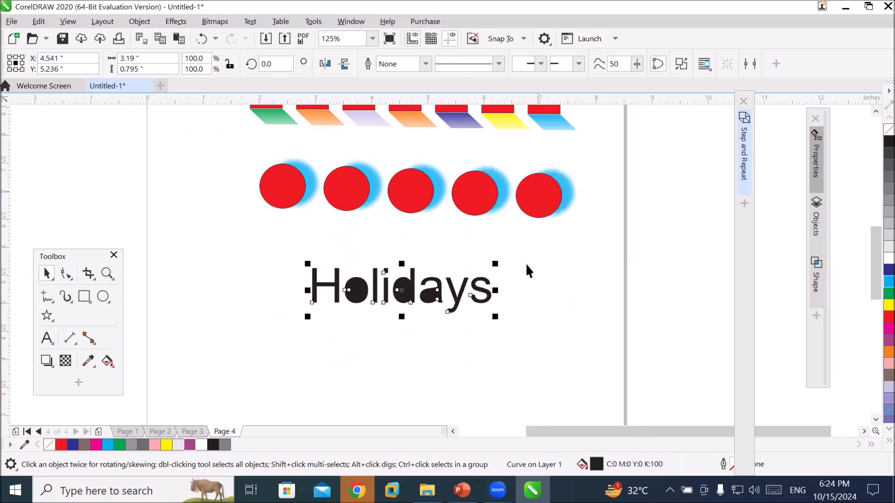
{"action": "left_click", "coordinate": [468, 356]}
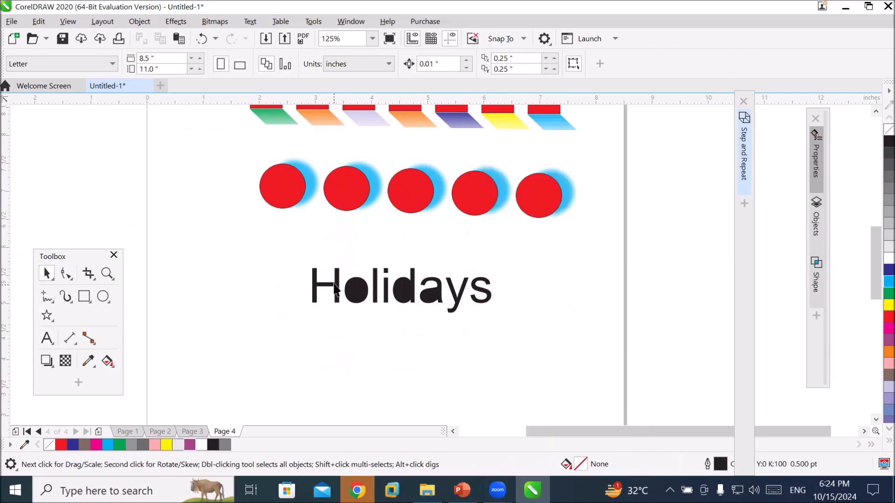
Try to cast one flat shadow from all the separated letters toward the lower left, offset about -0.36 by -0.255 inches, and undo it
{"action": "left_click", "coordinate": [338, 303]}
{"action": "left_click_drag", "start_coordinate": [292, 251], "coordinate": [528, 353]}
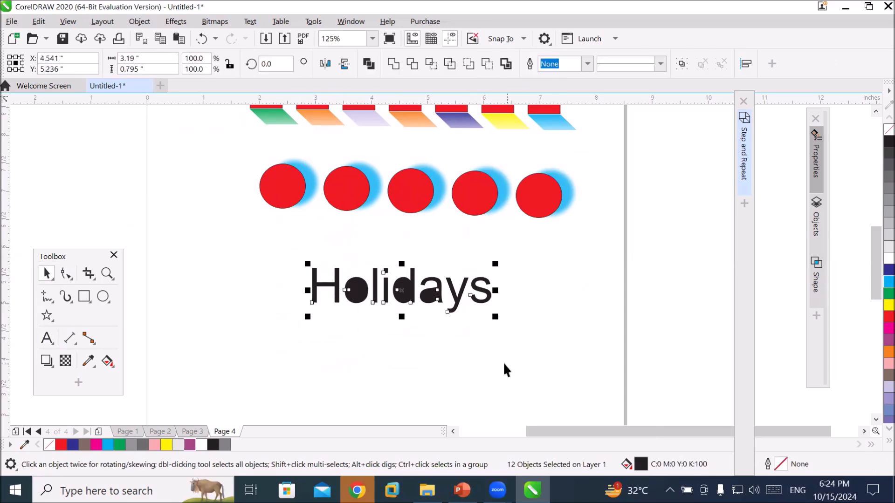
{"action": "left_click", "coordinate": [46, 361]}
{"action": "left_click_drag", "start_coordinate": [402, 290], "coordinate": [350, 329]}
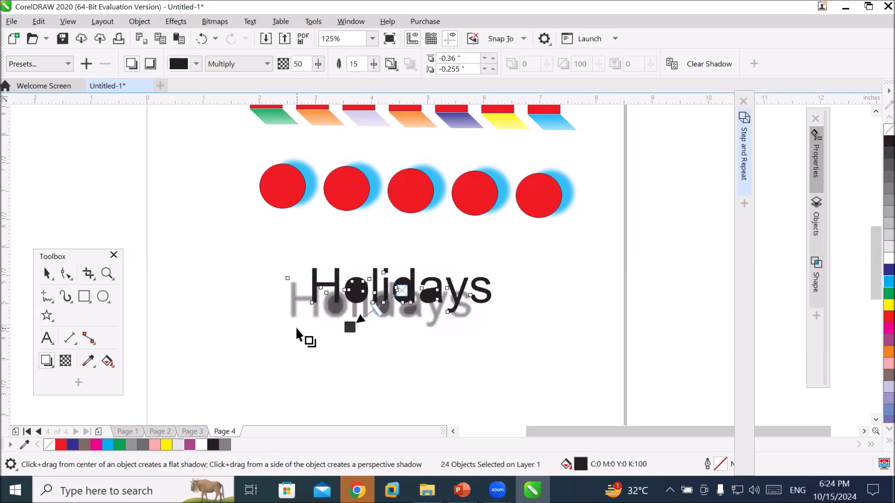
{"action": "scroll", "coordinate": [295, 326], "scroll_direction": "up", "scroll_amount": 2}
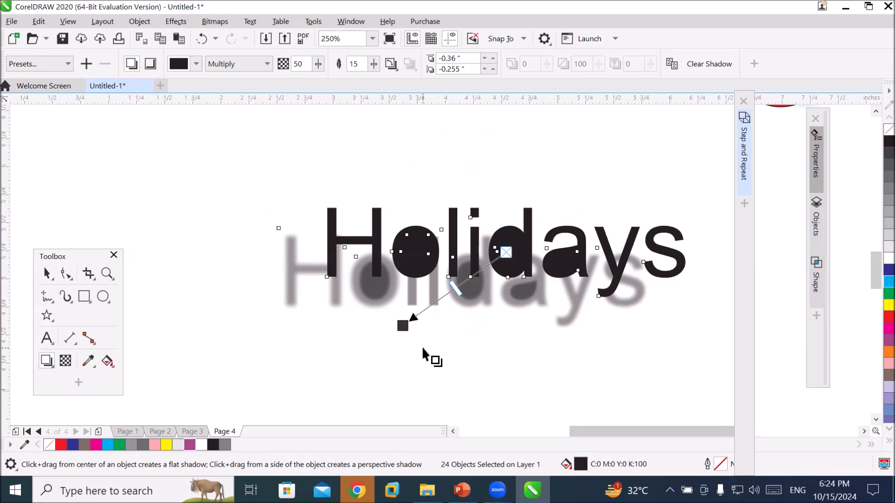
{"action": "key", "text": "ctrl+z"}
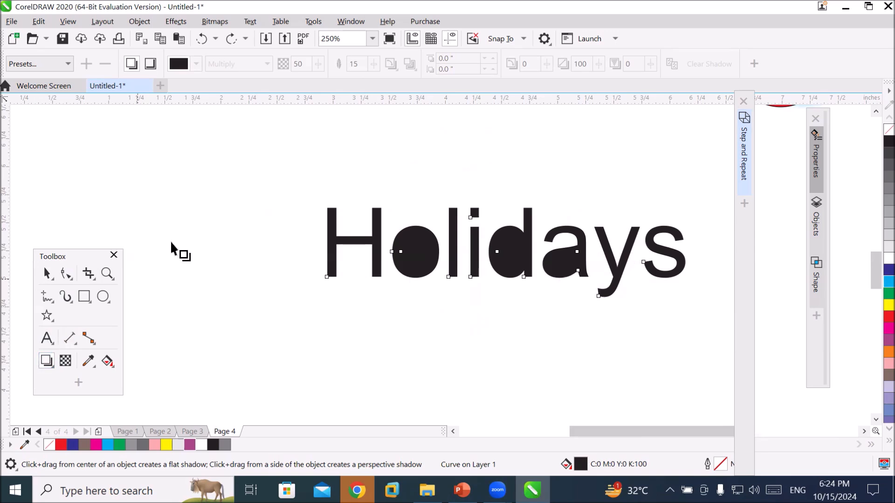
Cast a shadow from the letter H alone, and recast it as a perspective shadow from its right edge at angle 297, stretch 55
{"action": "left_click", "coordinate": [182, 236]}
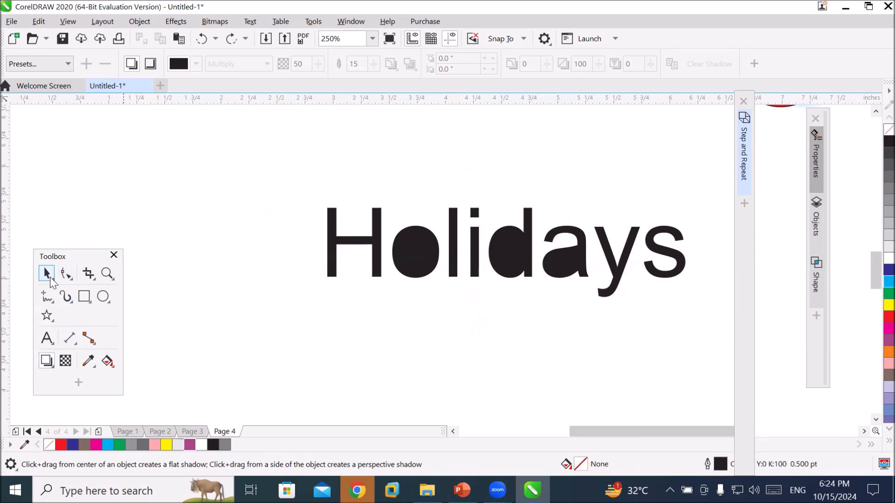
{"action": "left_click", "coordinate": [47, 274]}
{"action": "left_click", "coordinate": [47, 361]}
{"action": "left_click", "coordinate": [356, 242]}
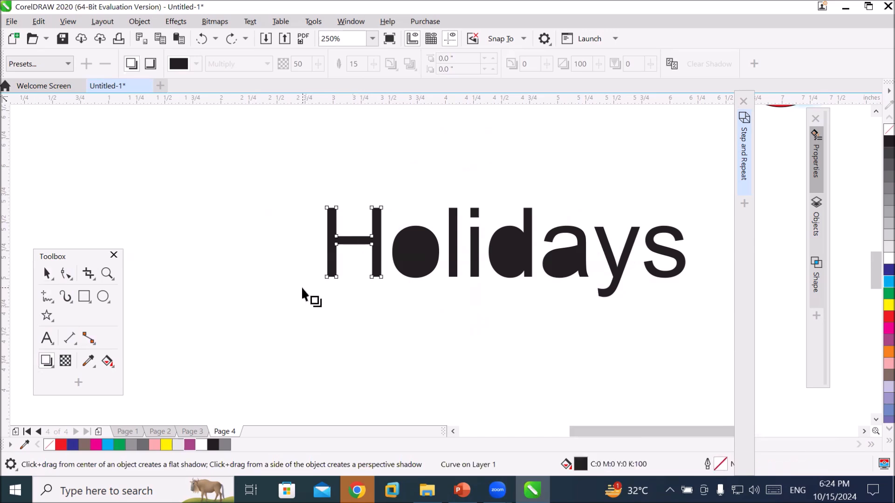
{"action": "left_click_drag", "start_coordinate": [349, 242], "coordinate": [371, 292]}
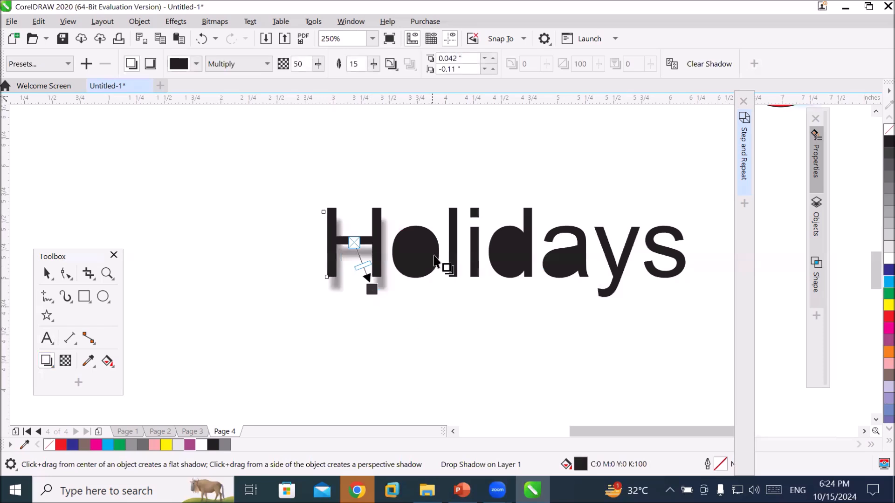
{"action": "left_click_drag", "start_coordinate": [381, 242], "coordinate": [410, 302]}
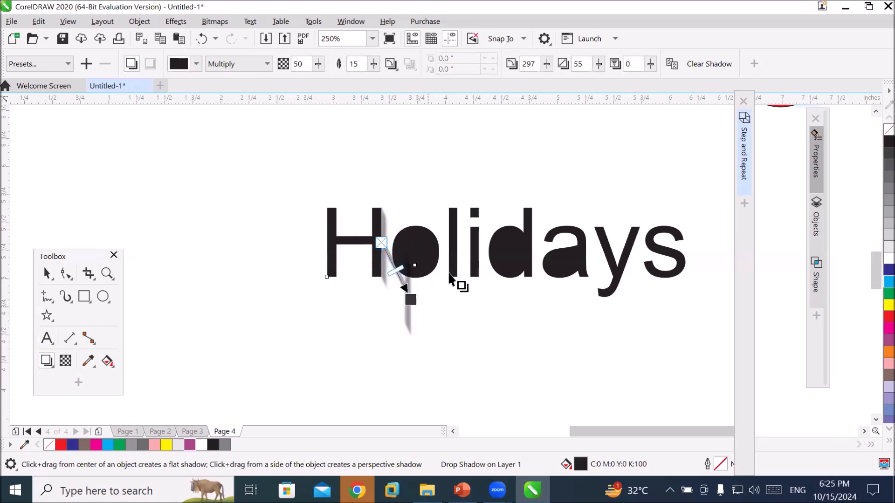
Cast flat shadows from the letters d and y toward the lower right, and a perspective shadow from the s at angle 59, stretch 143
{"action": "left_click", "coordinate": [515, 261]}
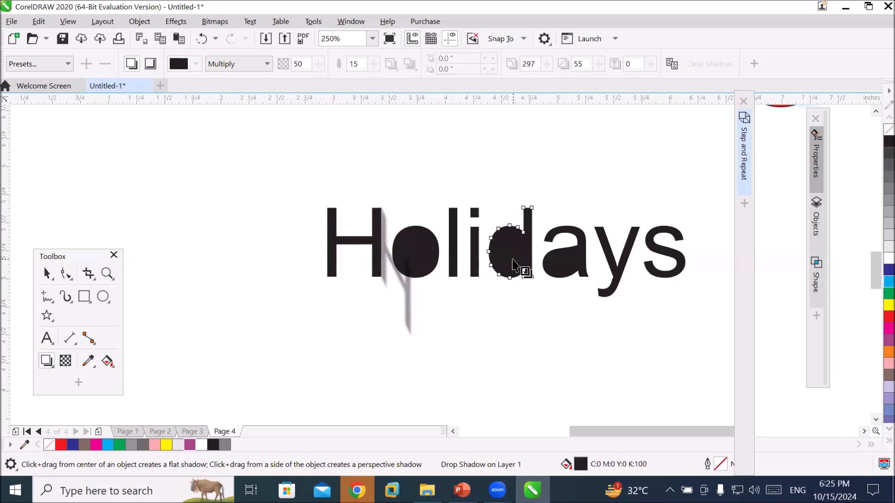
{"action": "left_click_drag", "start_coordinate": [535, 290], "coordinate": [542, 296]}
{"action": "left_click", "coordinate": [621, 271]}
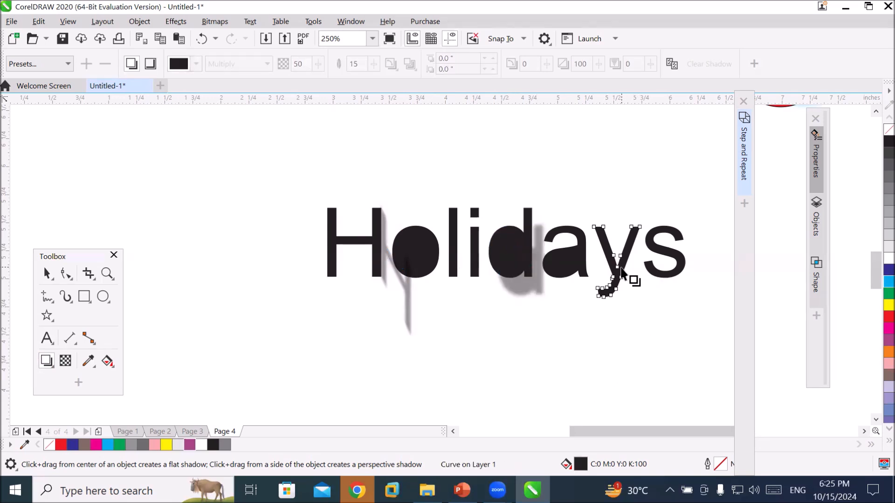
{"action": "left_click_drag", "start_coordinate": [621, 272], "coordinate": [645, 299]}
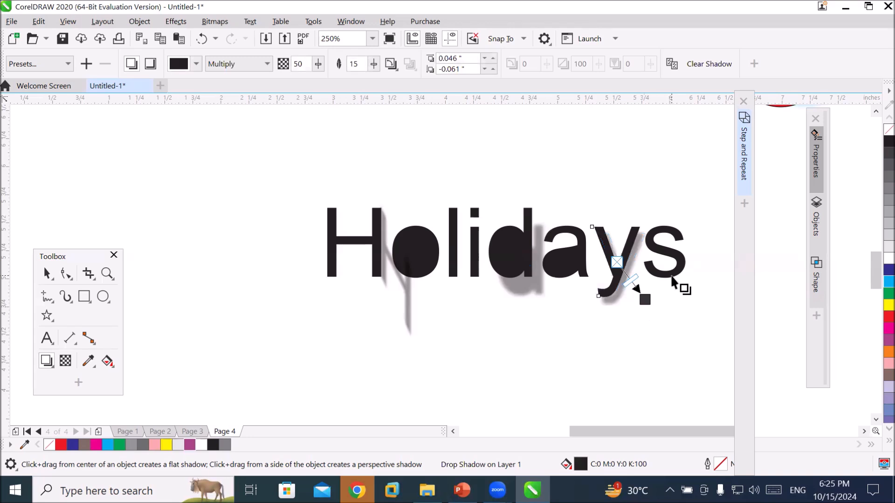
{"action": "left_click", "coordinate": [674, 274]}
{"action": "left_click_drag", "start_coordinate": [675, 276], "coordinate": [710, 204]}
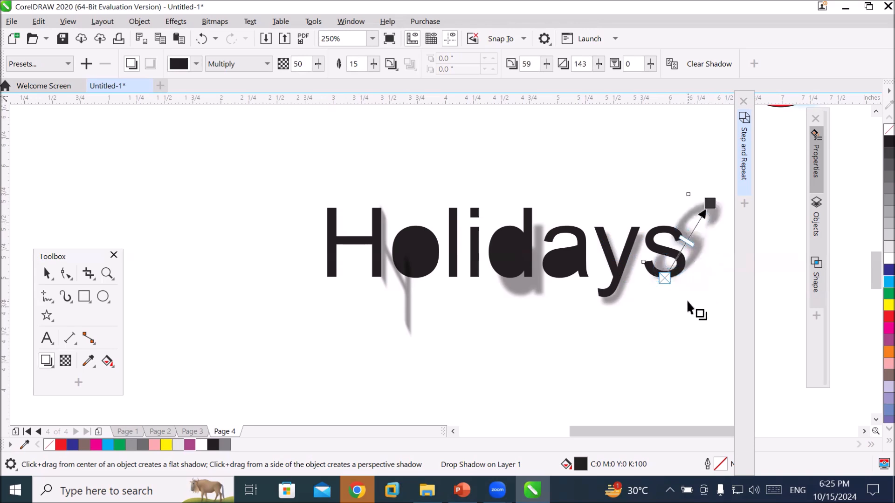
Colour the shadows of the letters s and d red, leaving the document's default object properties unchanged
{"action": "left_click_drag", "start_coordinate": [875, 320], "coordinate": [709, 204]}
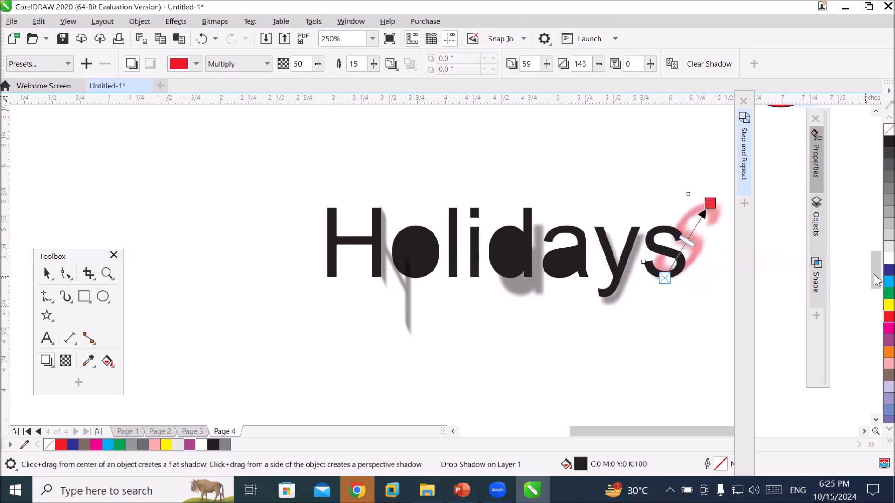
{"action": "left_click_drag", "start_coordinate": [885, 282], "coordinate": [790, 324]}
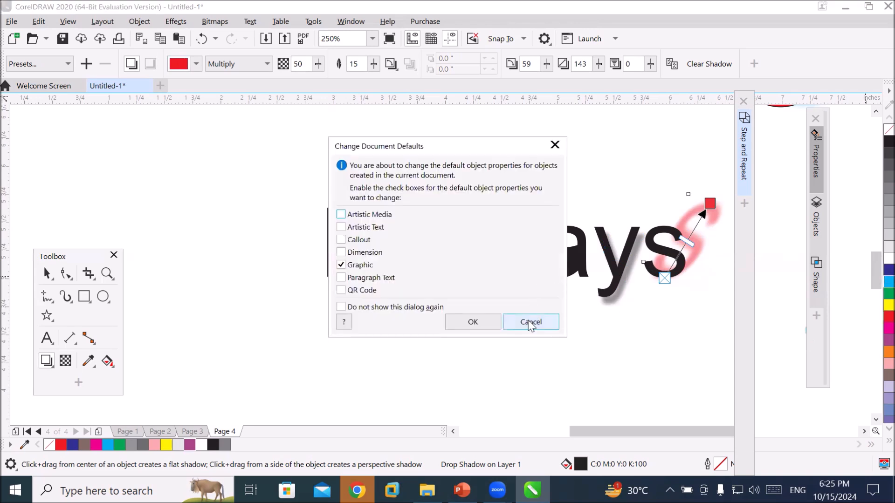
{"action": "left_click", "coordinate": [529, 323]}
{"action": "left_click", "coordinate": [513, 257]}
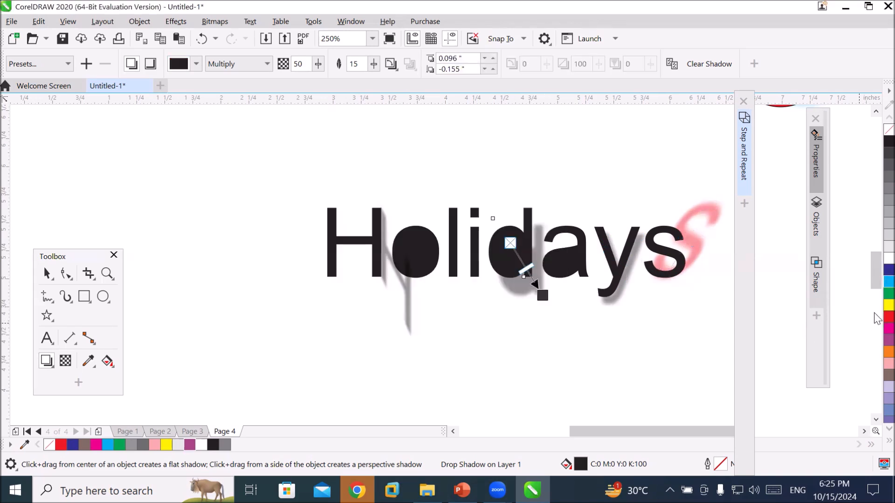
{"action": "left_click_drag", "start_coordinate": [888, 317], "coordinate": [543, 296]}
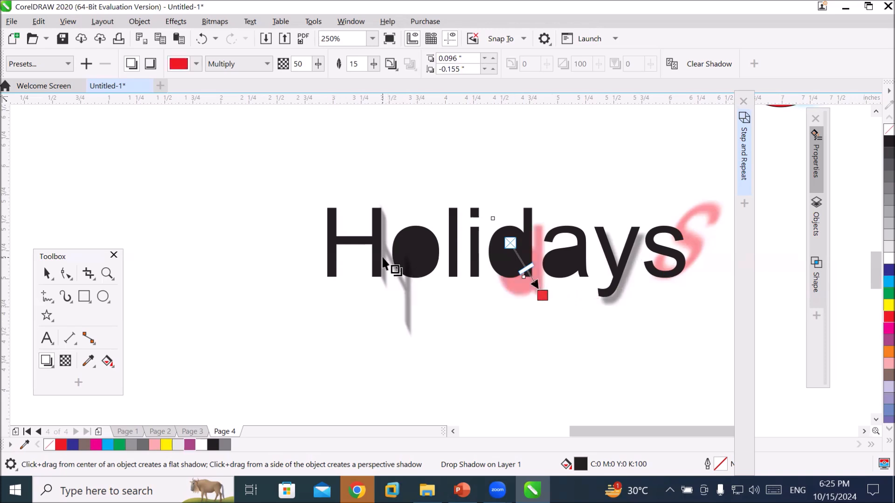
Colour the H's shadow cyan, raise its opacity to 100, and swing it leftward to angle 180 with stretch 69
{"action": "left_click", "coordinate": [391, 264]}
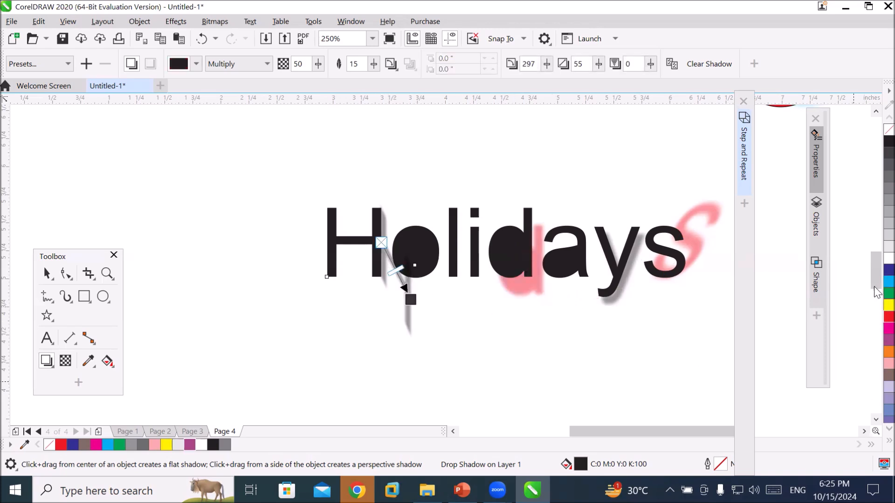
{"action": "left_click_drag", "start_coordinate": [888, 282], "coordinate": [411, 301]}
{"action": "left_click_drag", "start_coordinate": [396, 270], "coordinate": [404, 287]}
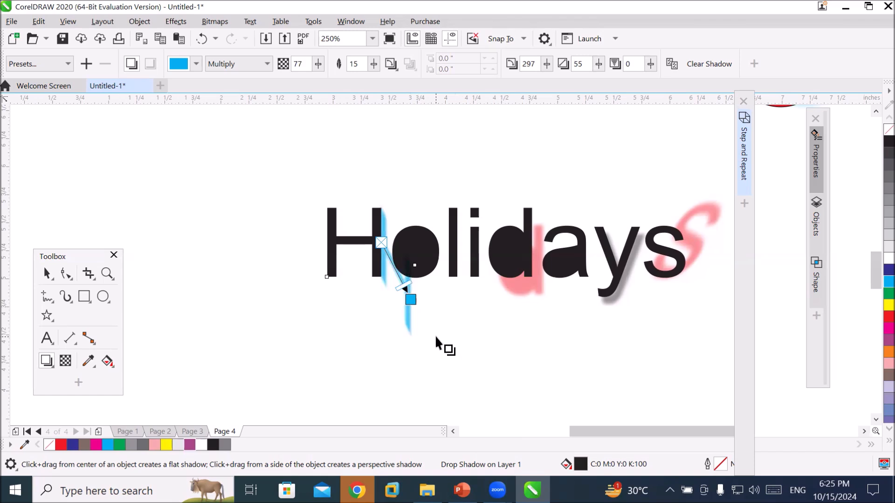
{"action": "scroll", "coordinate": [407, 296], "scroll_direction": "up", "scroll_amount": 4}
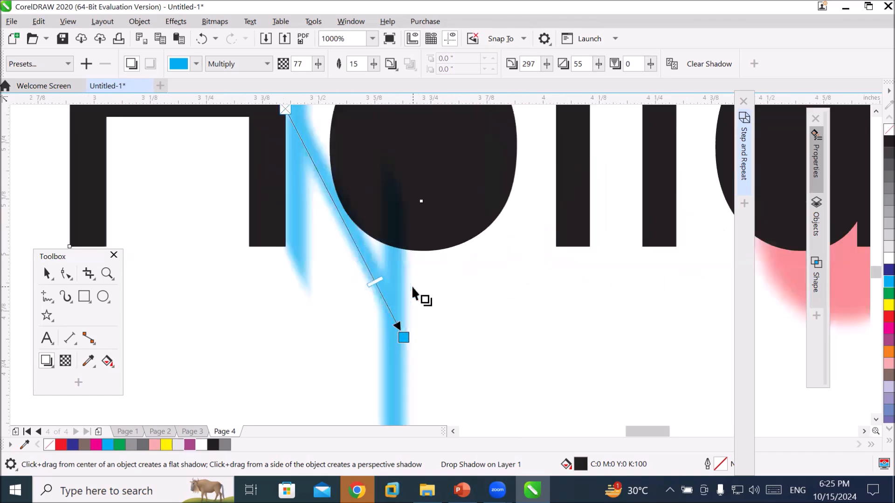
{"action": "left_click_drag", "start_coordinate": [378, 282], "coordinate": [393, 316]}
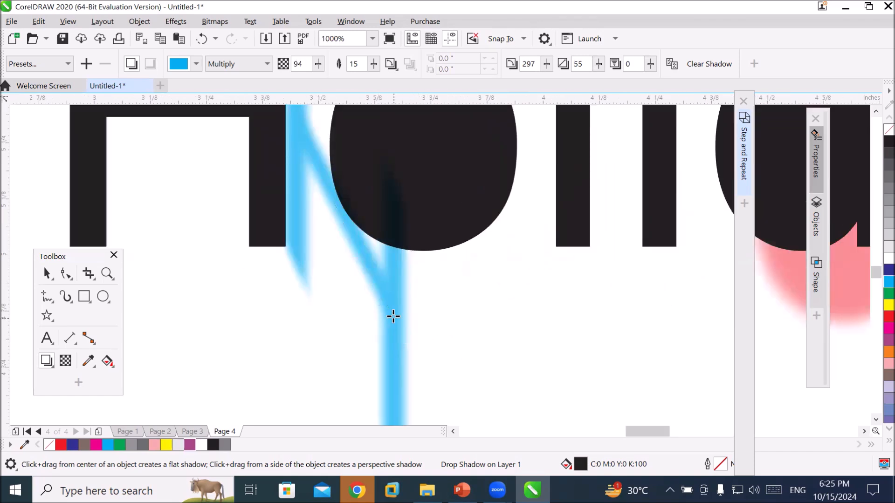
{"action": "scroll", "coordinate": [485, 381], "scroll_direction": "down", "scroll_amount": 2}
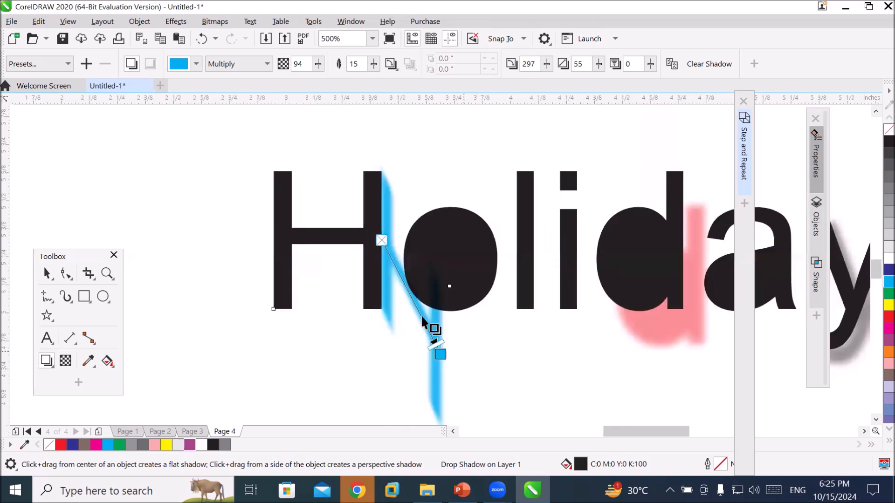
{"action": "left_click_drag", "start_coordinate": [440, 354], "coordinate": [248, 209]}
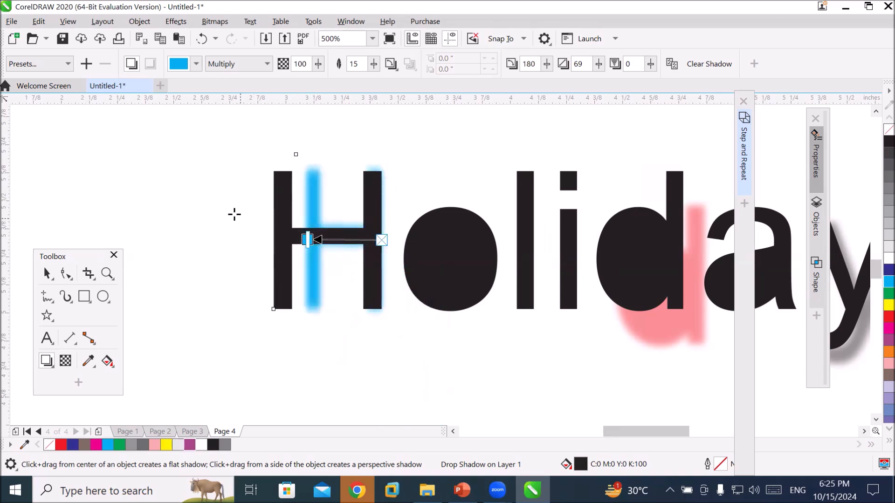
Recast the H's shadow at angle 177 with stretch 117 and opacity 74, and colour it red
{"action": "left_click_drag", "start_coordinate": [307, 240], "coordinate": [289, 234]}
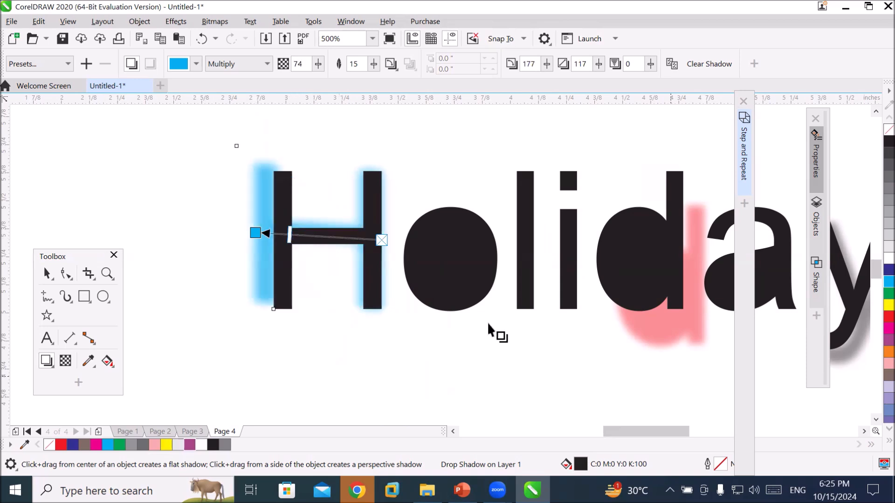
{"action": "left_click_drag", "start_coordinate": [888, 316], "coordinate": [258, 231]}
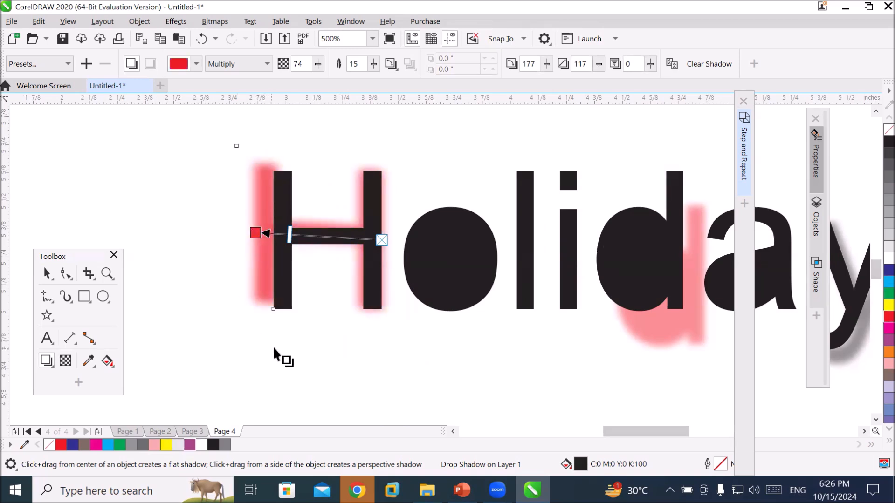
{"action": "scroll", "coordinate": [278, 348], "scroll_direction": "down", "scroll_amount": 2}
{"action": "scroll", "coordinate": [279, 351], "scroll_direction": "down", "scroll_amount": 1}
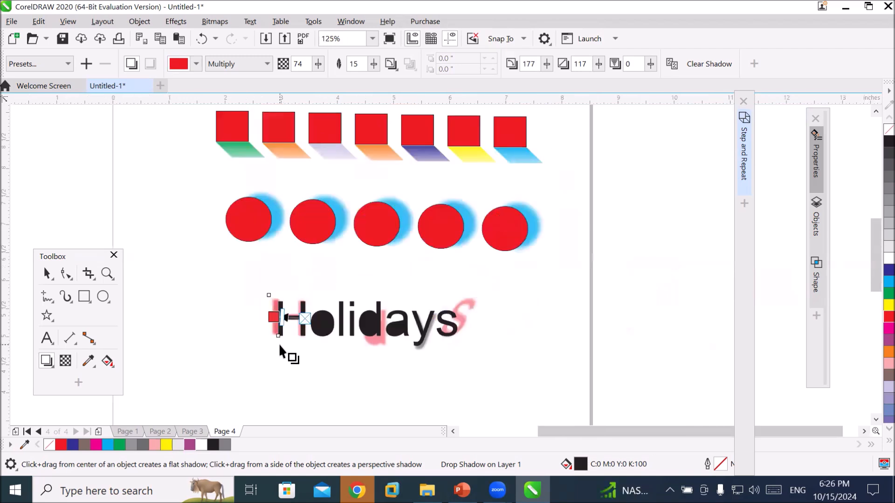
{"action": "scroll", "coordinate": [280, 352], "scroll_direction": "down", "scroll_amount": 1}
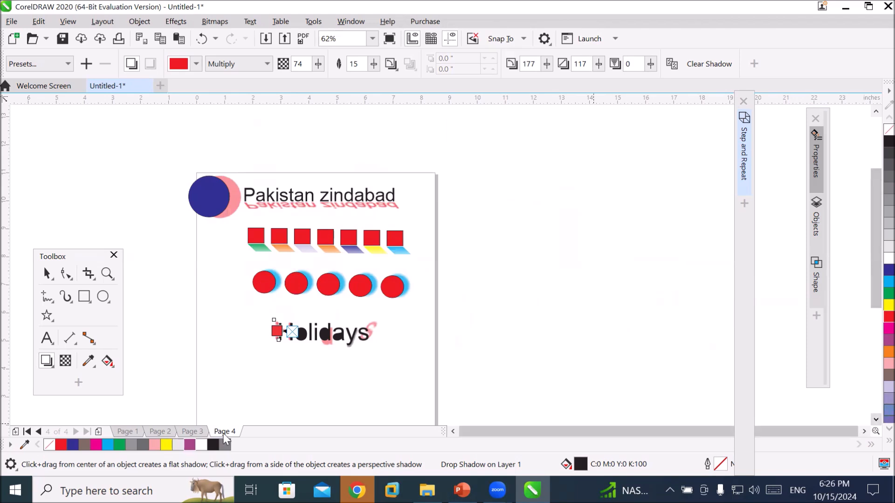
Add a fifth page and draw a red-filled circle about 1.9 by 1.8 inches near its upper left corner
{"action": "left_click", "coordinate": [98, 432]}
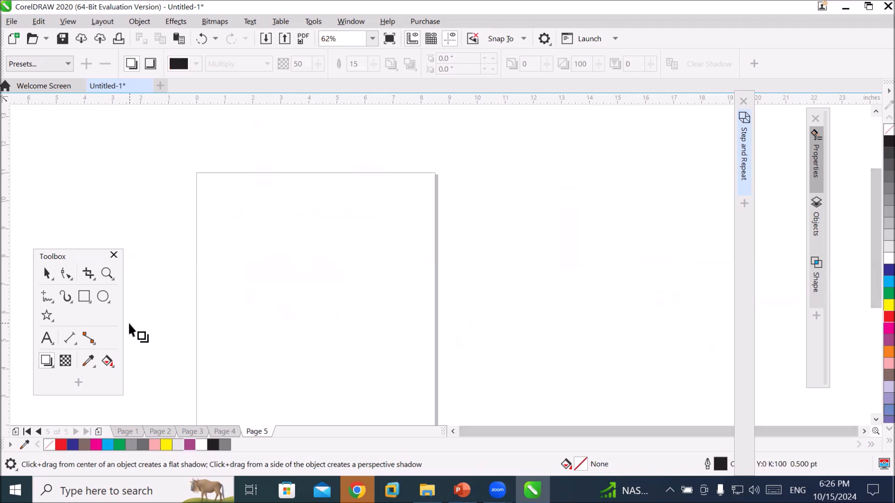
{"action": "left_click", "coordinate": [47, 338]}
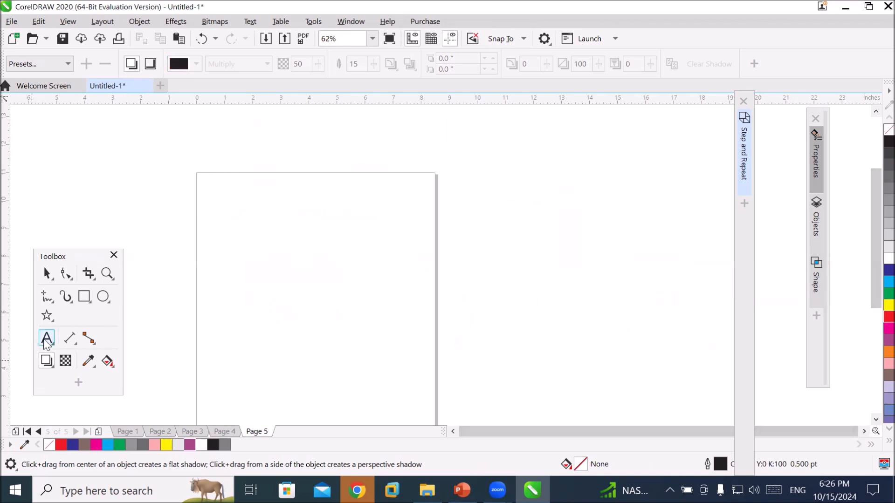
{"action": "left_click", "coordinate": [244, 209]}
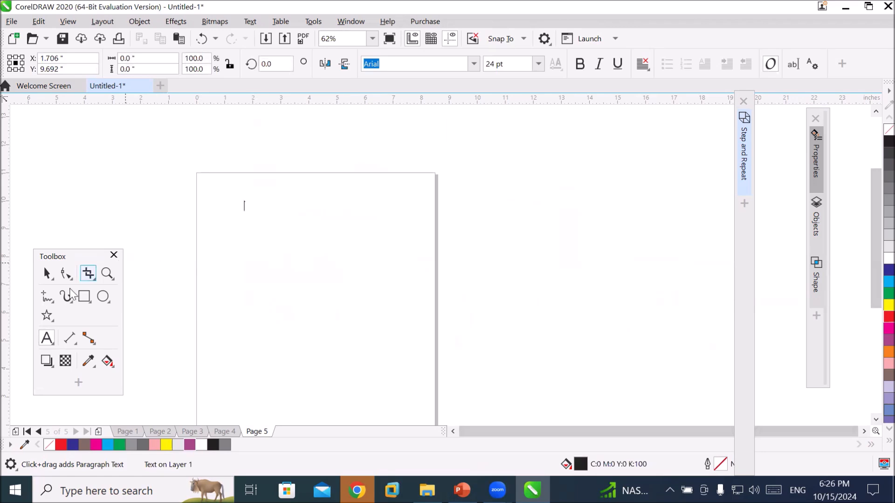
{"action": "left_click", "coordinate": [103, 297]}
{"action": "left_click_drag", "start_coordinate": [232, 203], "coordinate": [285, 253]}
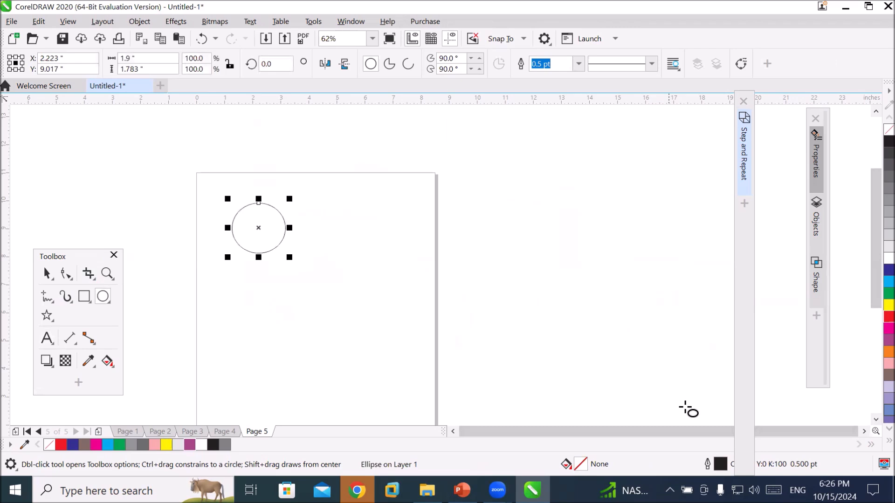
{"action": "left_click", "coordinate": [888, 317]}
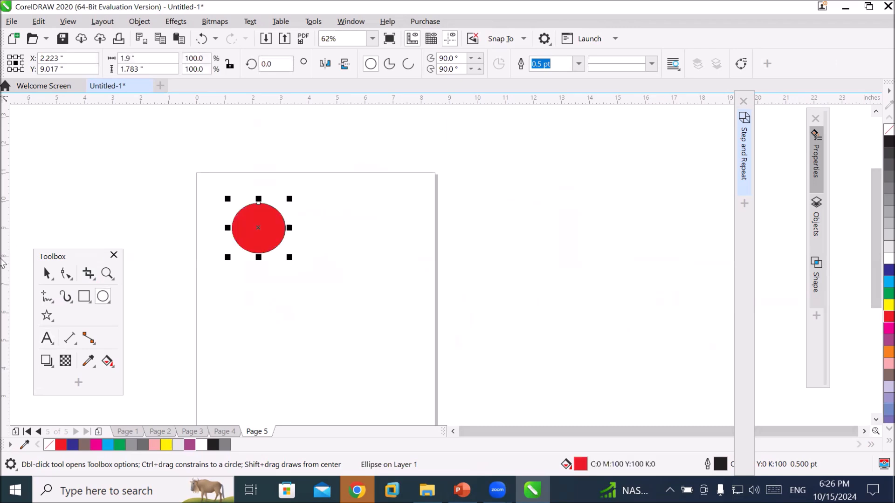
Apply the Large Glow shadow preset to the red circle
{"action": "left_click", "coordinate": [47, 275]}
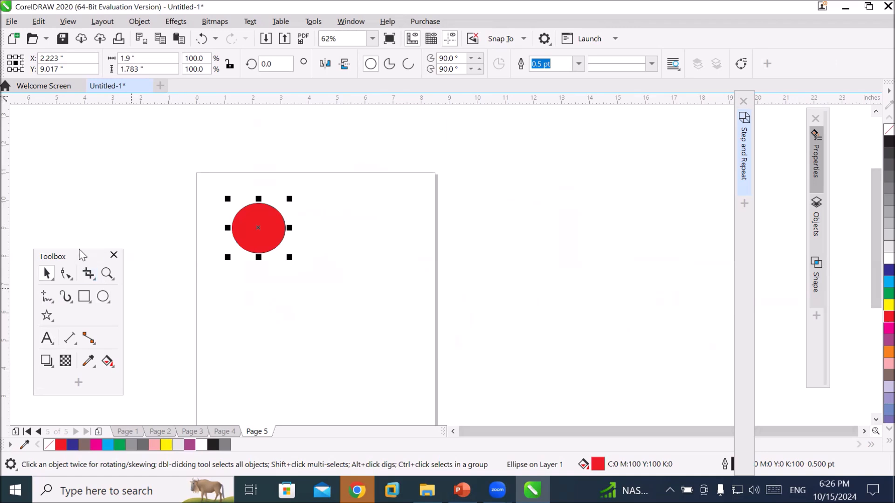
{"action": "left_click", "coordinate": [79, 251]}
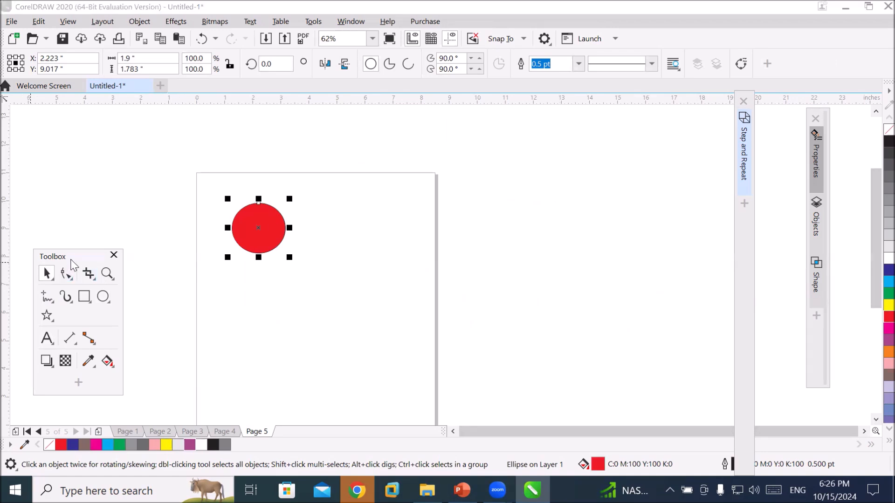
{"action": "left_click_drag", "start_coordinate": [576, 154], "coordinate": [576, 154]}
{"action": "left_click", "coordinate": [548, 248]}
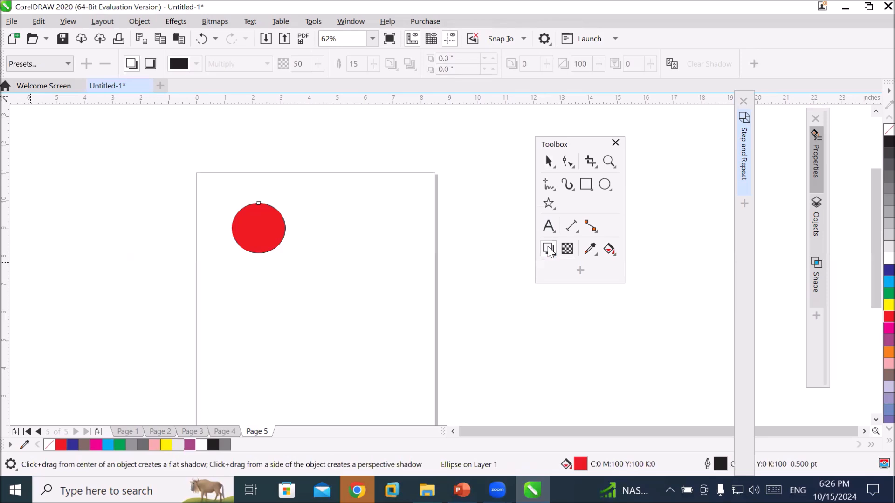
{"action": "left_click", "coordinate": [69, 64]}
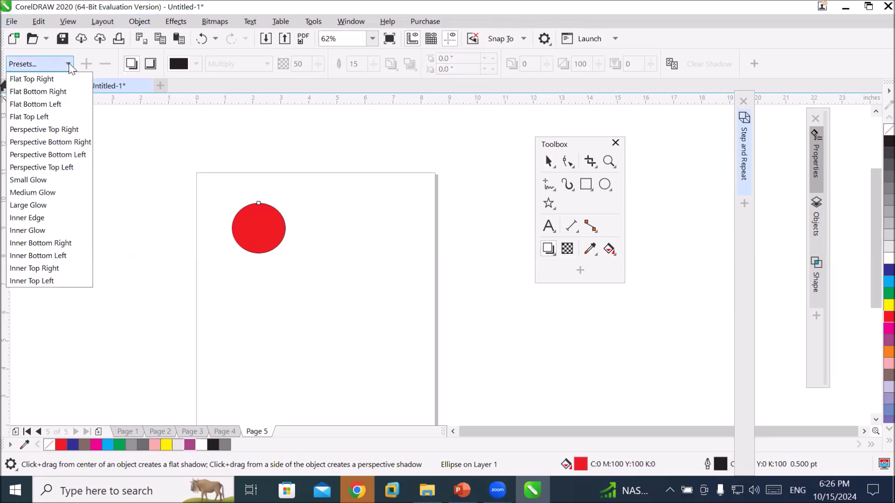
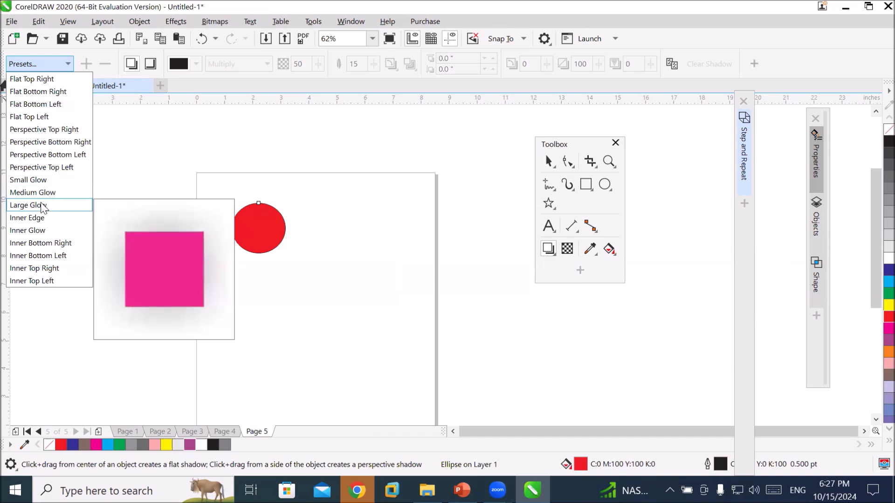
{"action": "left_click", "coordinate": [42, 205]}
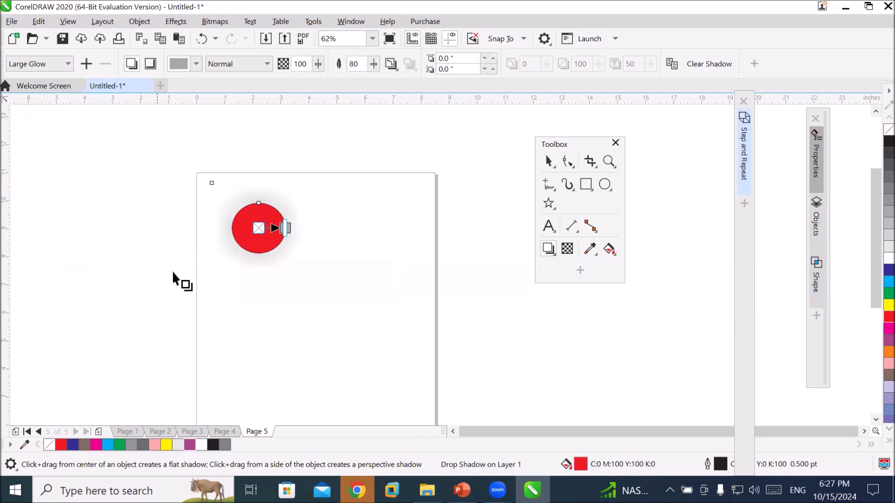
Lower the circle's glow opacity to 79 and colour the glow white
{"action": "scroll", "coordinate": [230, 222], "scroll_direction": "up", "scroll_amount": 4}
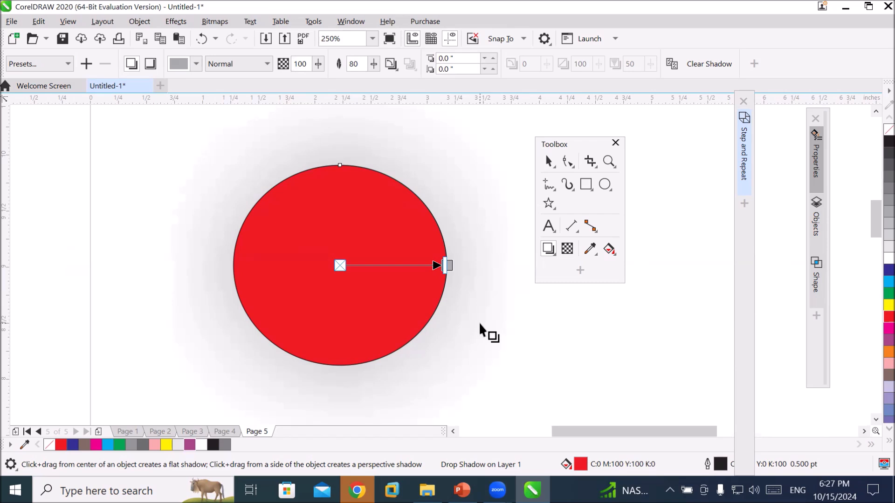
{"action": "left_click_drag", "start_coordinate": [446, 265], "coordinate": [422, 266]}
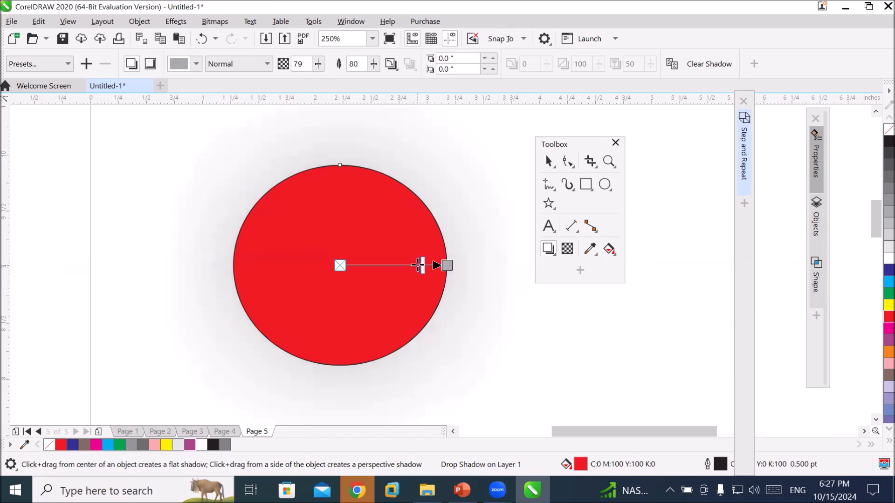
{"action": "left_click_drag", "start_coordinate": [789, 263], "coordinate": [440, 269]}
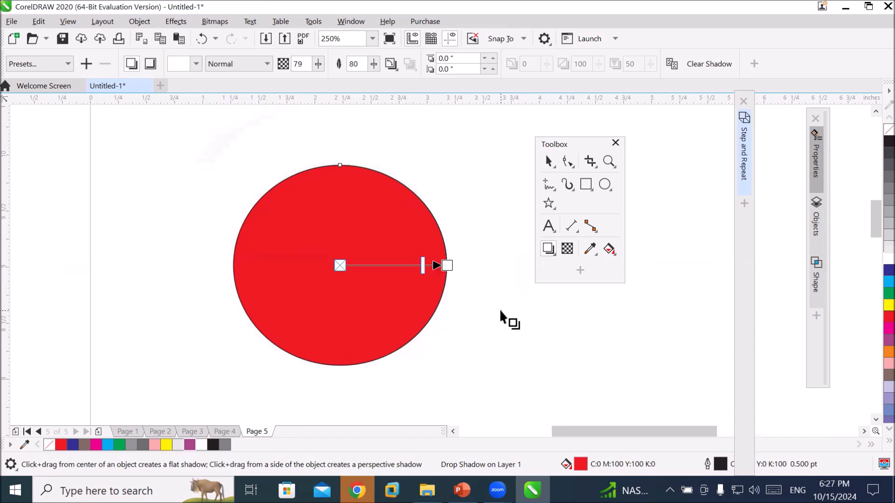
Add a page-sized rectangle behind the circle, fill it black, and move the floating toolbox off the drawing
{"action": "scroll", "coordinate": [501, 309], "scroll_direction": "down", "scroll_amount": 1}
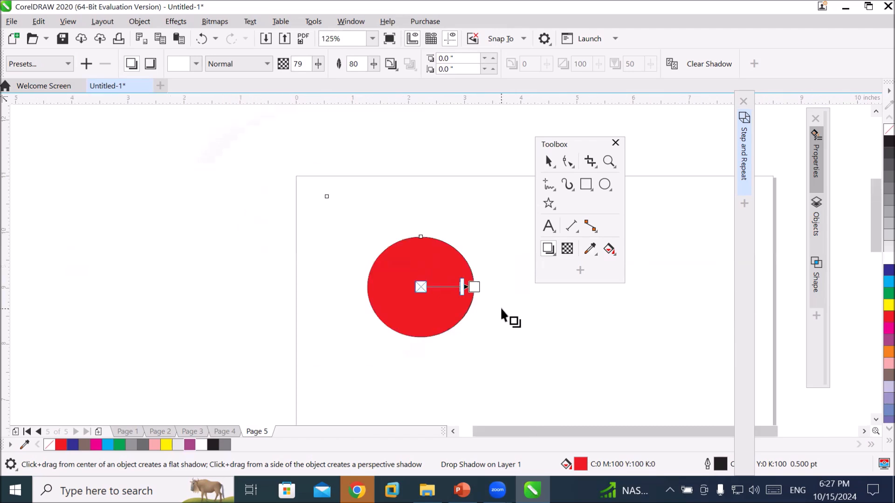
{"action": "double_click", "coordinate": [586, 184]}
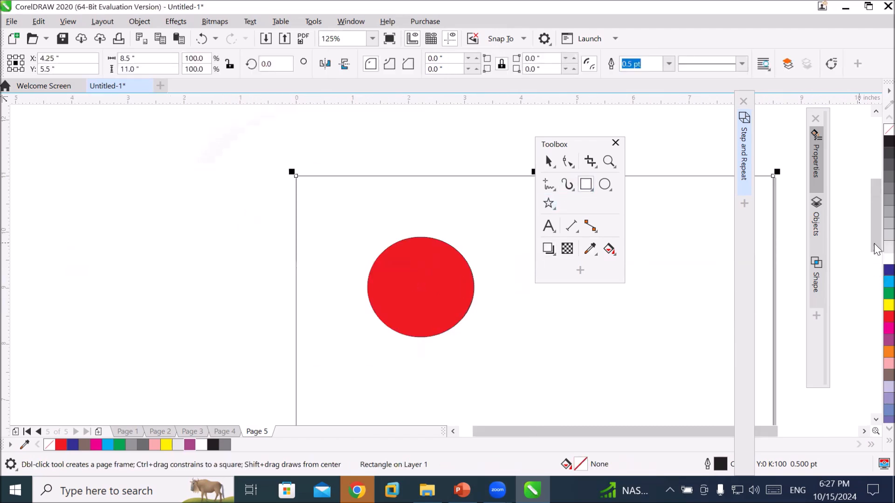
{"action": "left_click", "coordinate": [888, 141]}
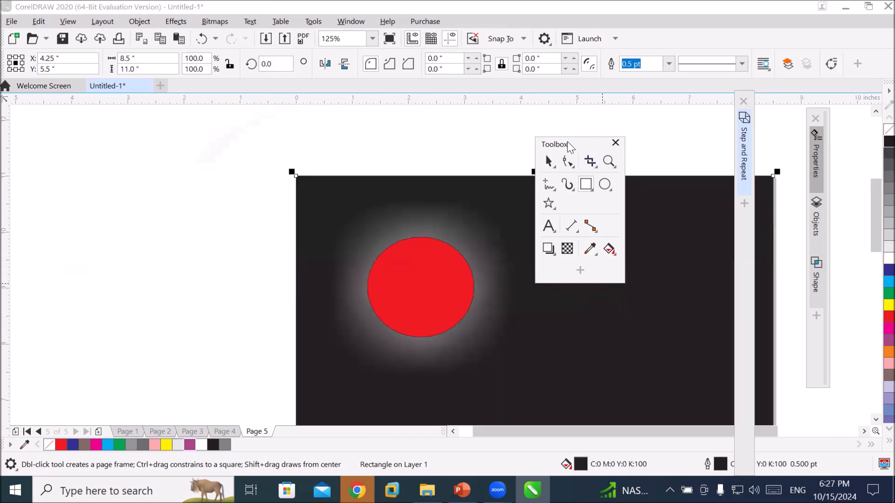
{"action": "left_click_drag", "start_coordinate": [567, 141], "coordinate": [648, 121]}
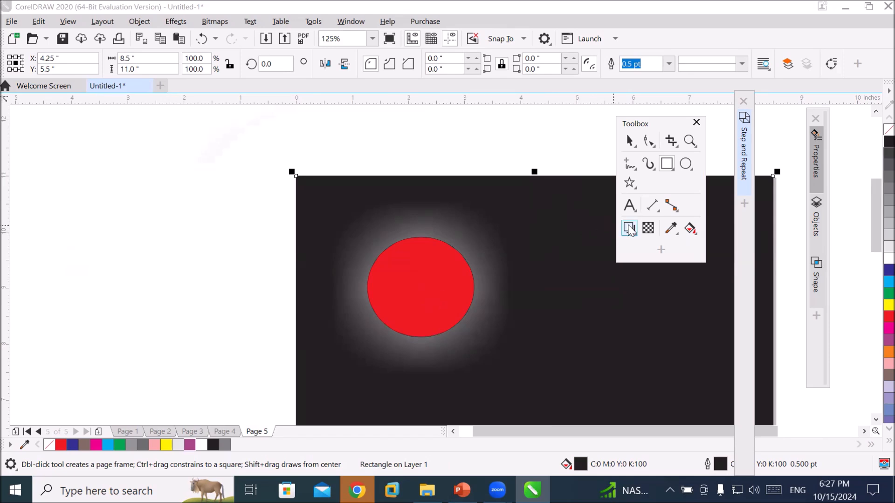
Reselect the red circle with the Shadow tool and raise its glow opacity to 100
{"action": "left_click", "coordinate": [633, 145]}
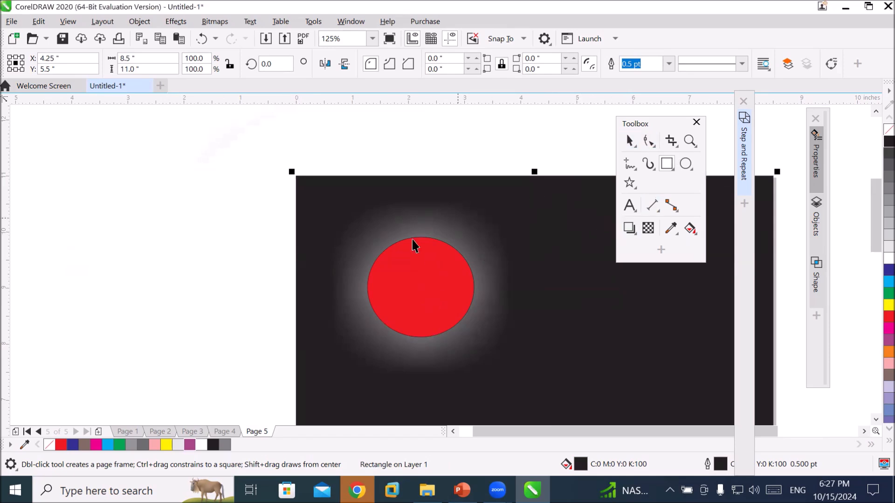
{"action": "left_click", "coordinate": [403, 276]}
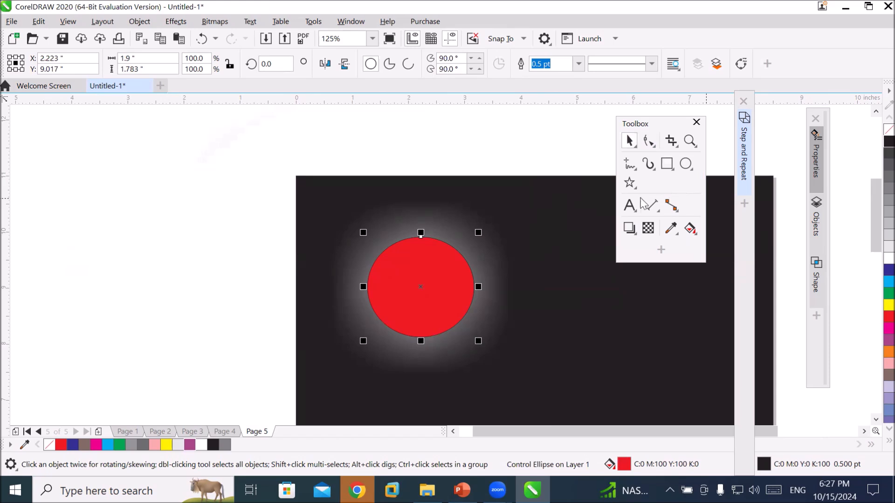
{"action": "left_click", "coordinate": [629, 227]}
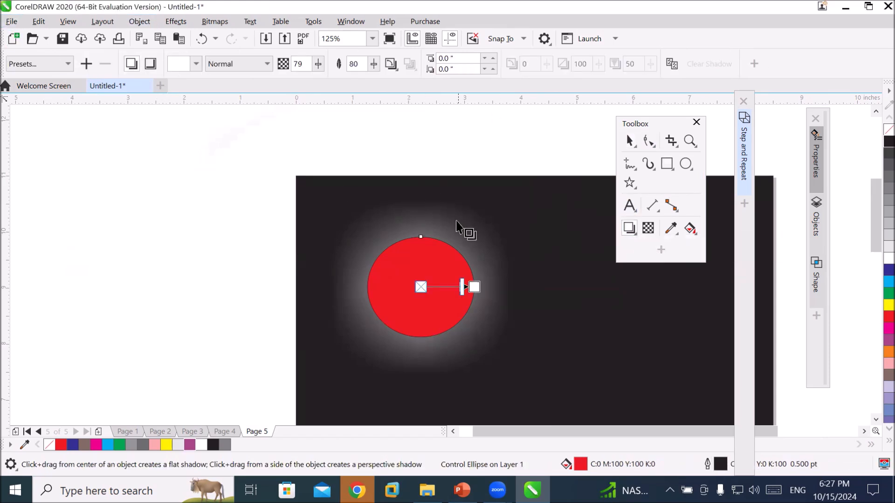
{"action": "scroll", "coordinate": [467, 290], "scroll_direction": "up", "scroll_amount": 3}
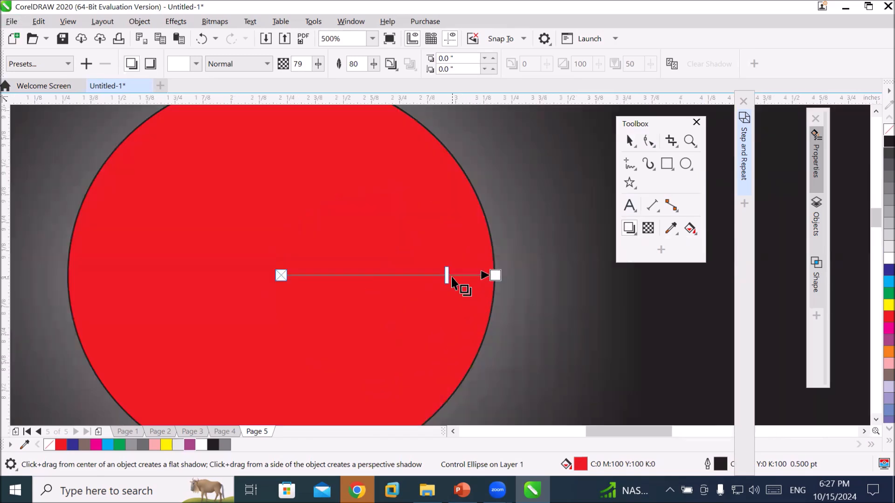
{"action": "left_click_drag", "start_coordinate": [448, 275], "coordinate": [487, 275]}
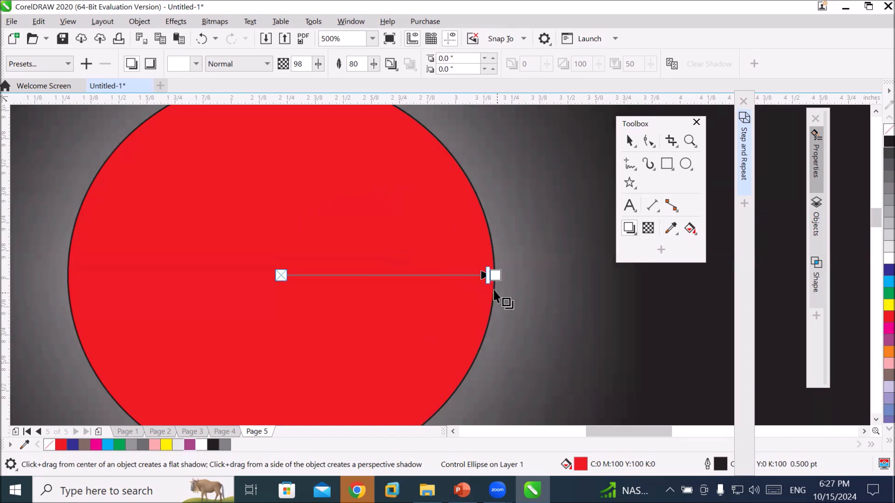
{"action": "left_click_drag", "start_coordinate": [486, 276], "coordinate": [494, 275]}
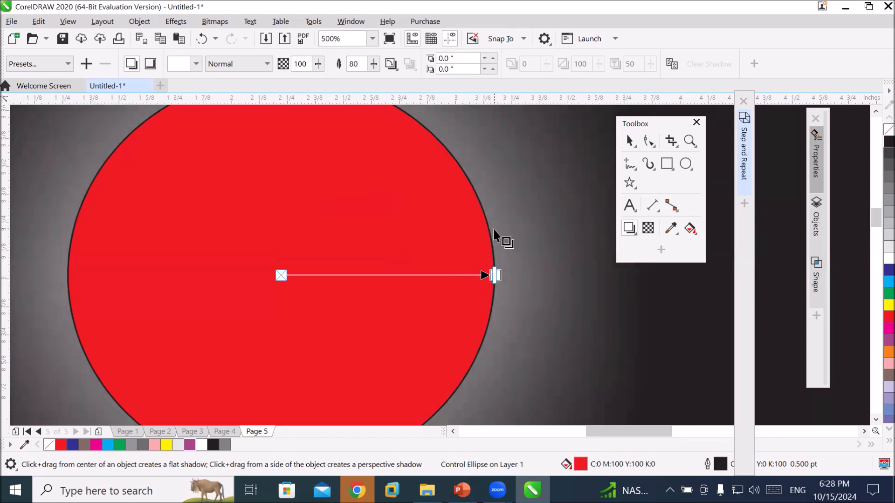
Set the circle's glow opacity to 94 and colour the glow yellow
{"action": "scroll", "coordinate": [494, 236], "scroll_direction": "down", "scroll_amount": 2}
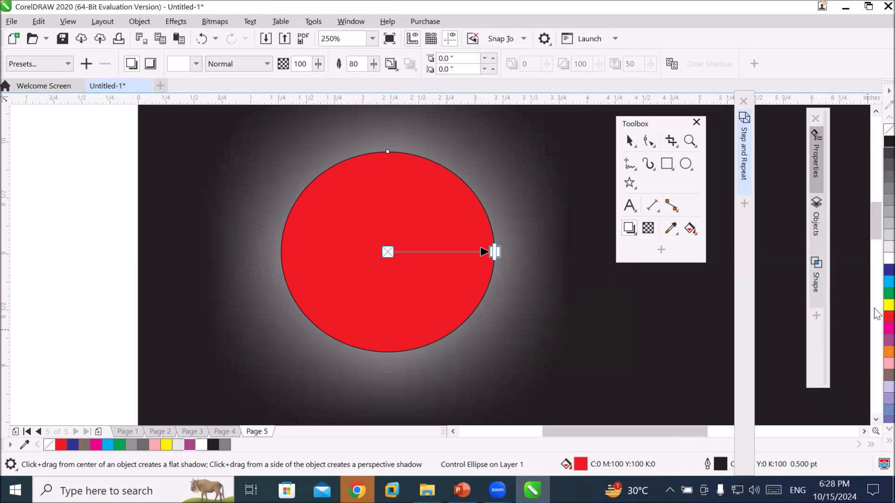
{"action": "left_click_drag", "start_coordinate": [886, 306], "coordinate": [486, 252]}
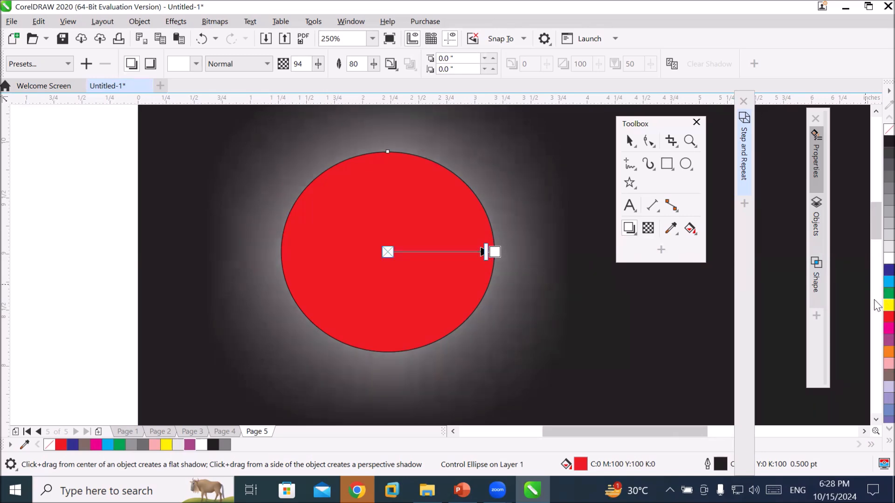
{"action": "left_click_drag", "start_coordinate": [888, 306], "coordinate": [500, 255]}
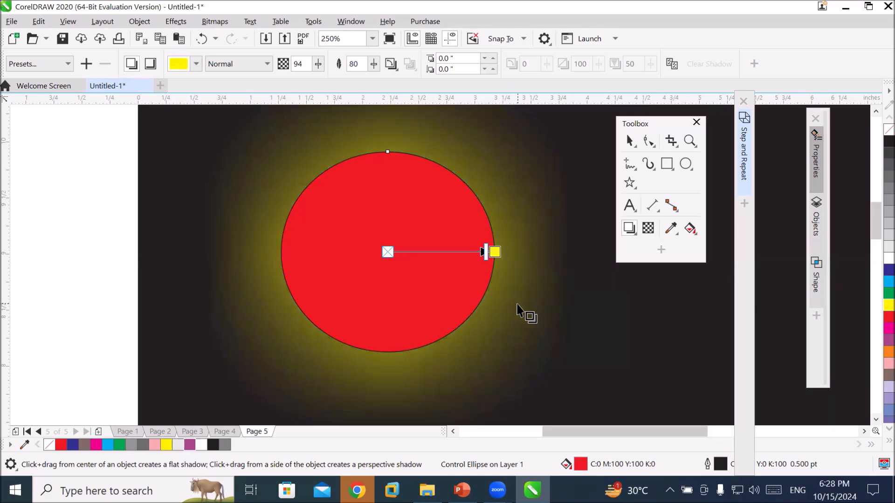
Widen the yellow glow's feathering to 100, and reduce it to 38
{"action": "left_click", "coordinate": [373, 64]}
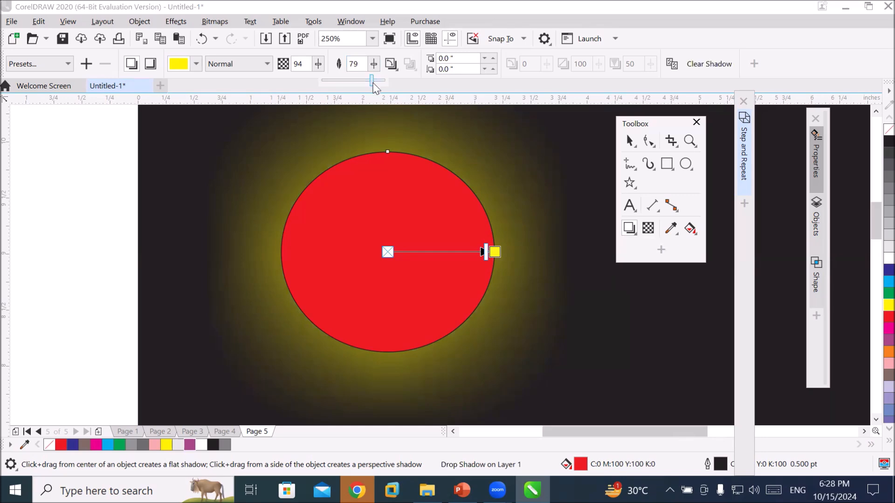
{"action": "left_click_drag", "start_coordinate": [372, 81], "coordinate": [387, 82]}
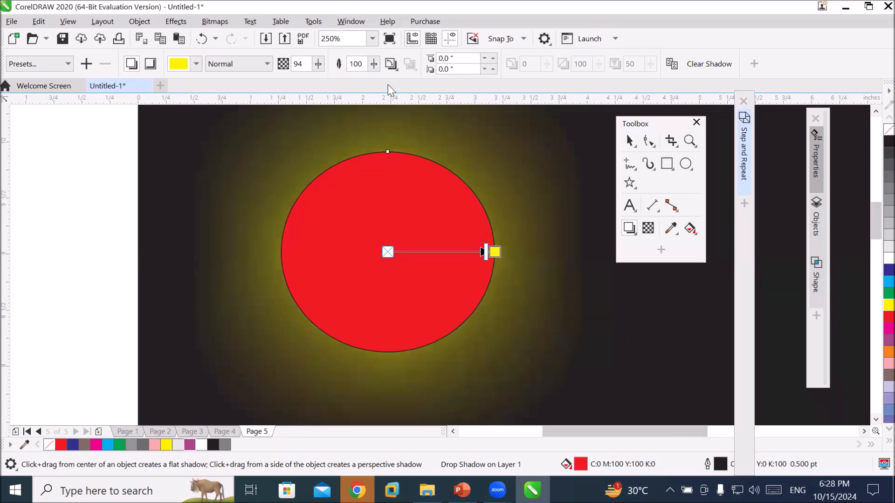
{"action": "left_click", "coordinate": [374, 65]}
{"action": "left_click_drag", "start_coordinate": [371, 84], "coordinate": [356, 84]}
{"action": "left_click", "coordinate": [374, 64]}
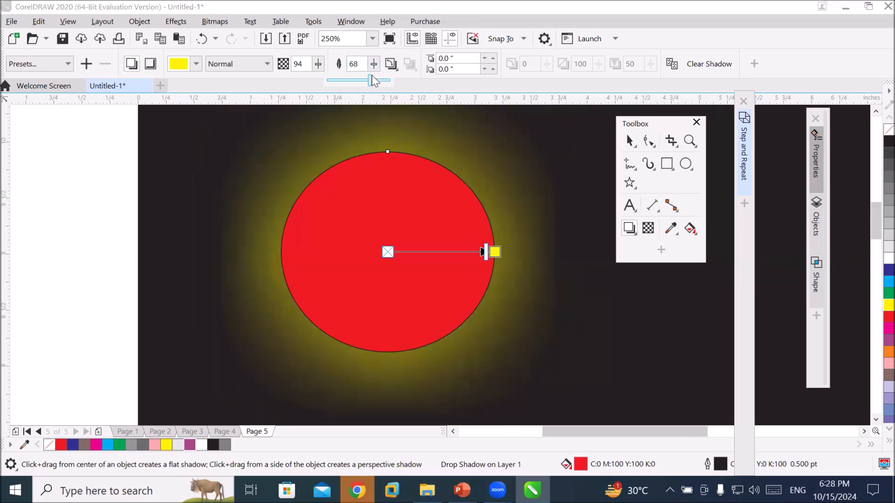
{"action": "left_click_drag", "start_coordinate": [372, 81], "coordinate": [362, 82]}
{"action": "left_click", "coordinate": [373, 65]}
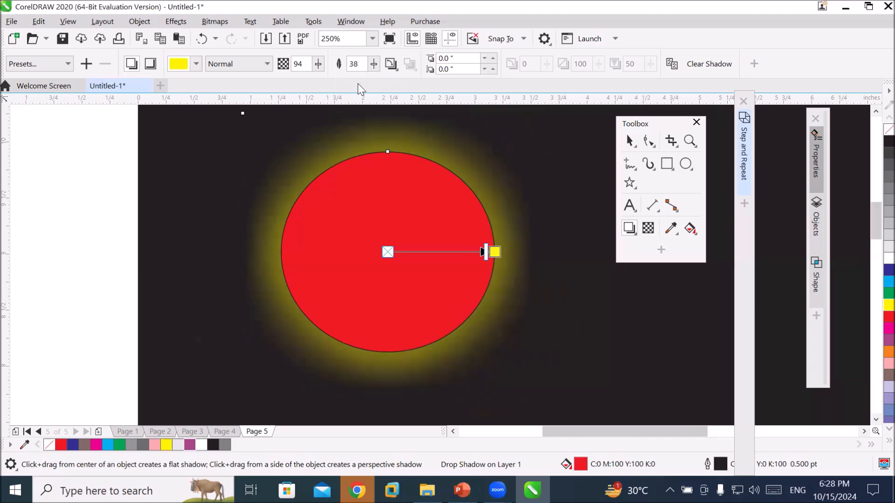
Reduce the feathering of the circle's yellow glow to 24
{"action": "left_click", "coordinate": [374, 64]}
{"action": "left_click_drag", "start_coordinate": [368, 81], "coordinate": [360, 82]}
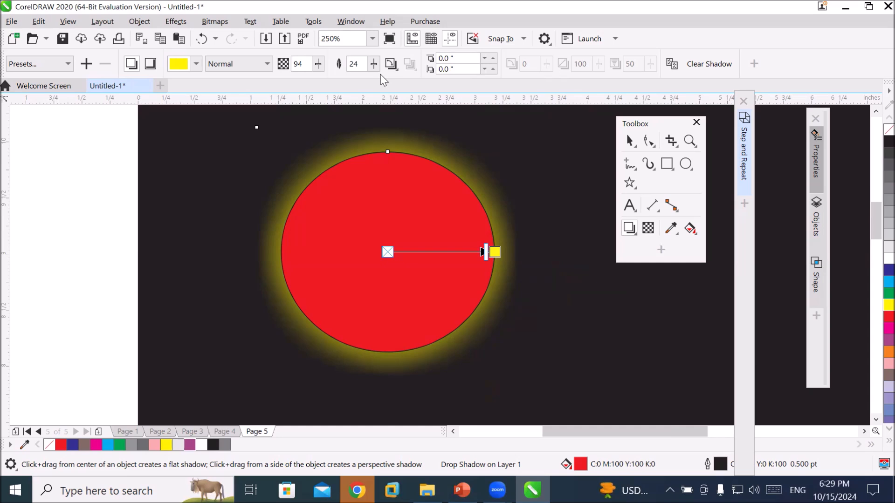
Add the artistic text "Sun Sut" in Arial 24 pt beside the glowing circle on the black background
{"action": "scroll", "coordinate": [593, 323], "scroll_direction": "down", "scroll_amount": 3}
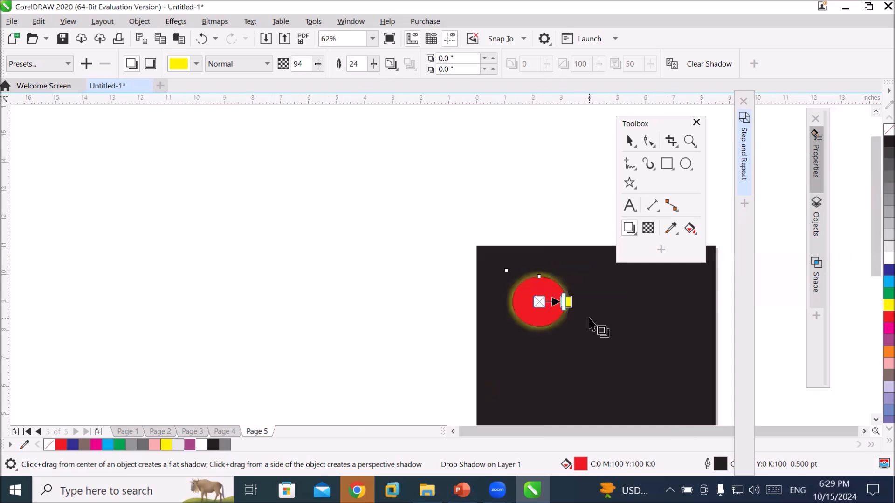
{"action": "left_click", "coordinate": [865, 431]}
{"action": "left_click", "coordinate": [876, 420]}
{"action": "left_click", "coordinate": [876, 420]}
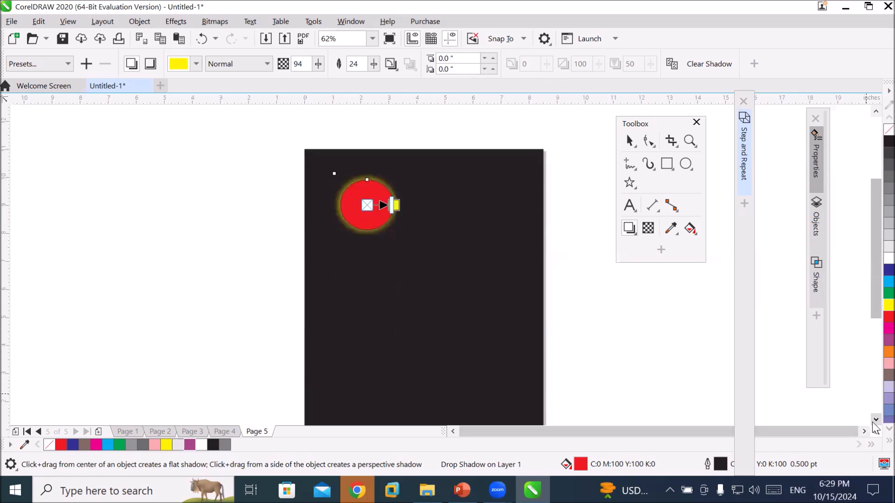
{"action": "left_click", "coordinate": [875, 420]}
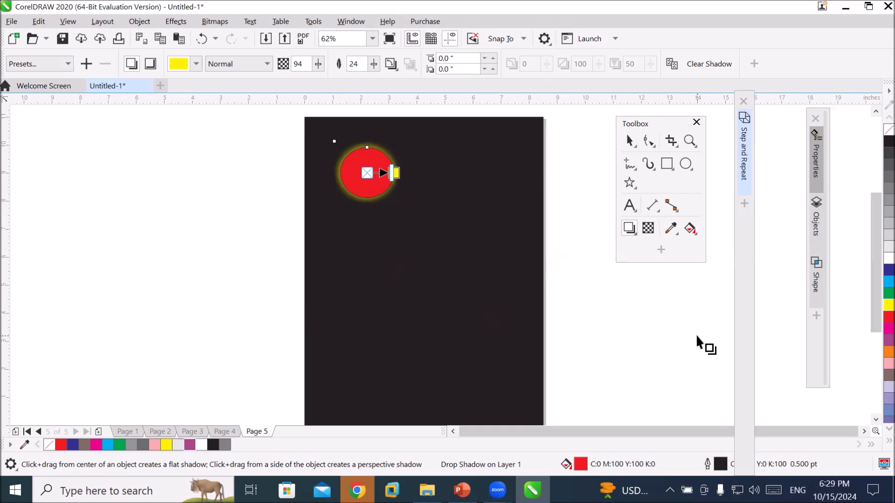
{"action": "left_click", "coordinate": [629, 205]}
{"action": "left_click", "coordinate": [430, 158]}
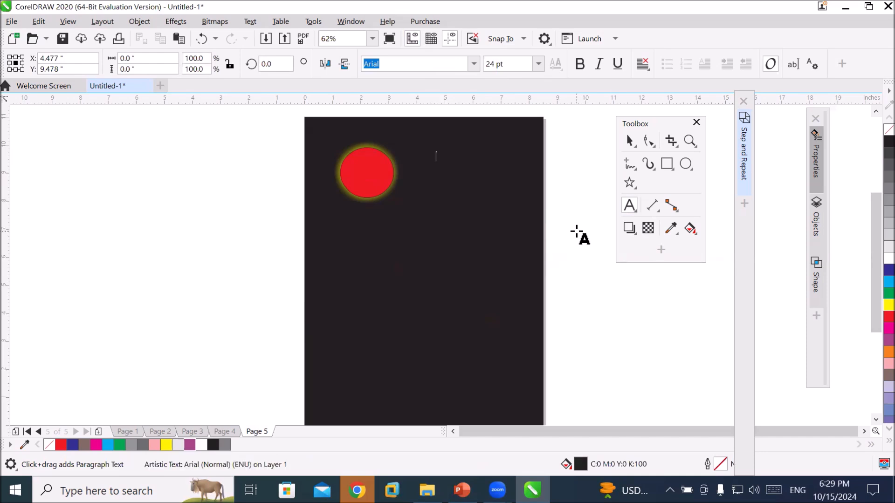
{"action": "type", "text": "T"}
{"action": "left_click", "coordinate": [461, 158]}
Colour the new text white and enlarge it to about 61 pt
{"action": "key", "text": "ctrl+a"}
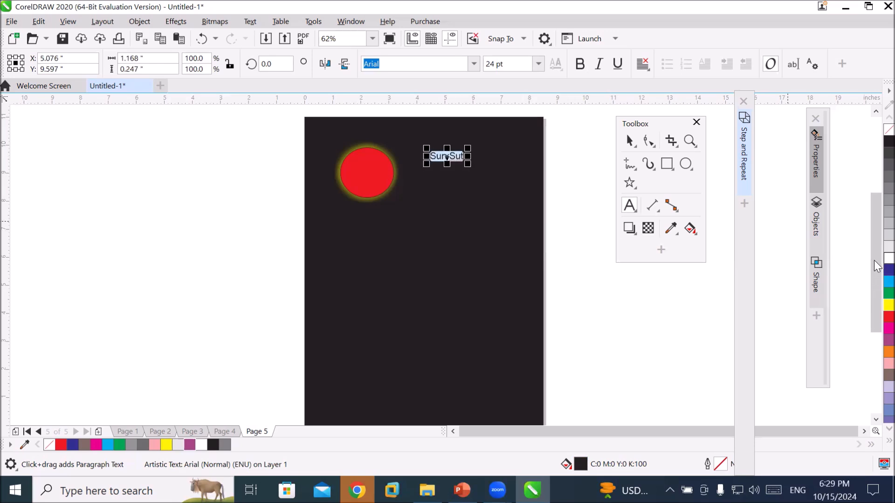
{"action": "left_click", "coordinate": [888, 259]}
{"action": "scroll", "coordinate": [449, 134], "scroll_direction": "up", "scroll_amount": 2}
{"action": "left_click_drag", "start_coordinate": [482, 189], "coordinate": [583, 236]}
Correct the white text to read "Sunset" as one word with a lowercase second s
{"action": "double_click", "coordinate": [570, 193]}
{"action": "left_click", "coordinate": [573, 194]}
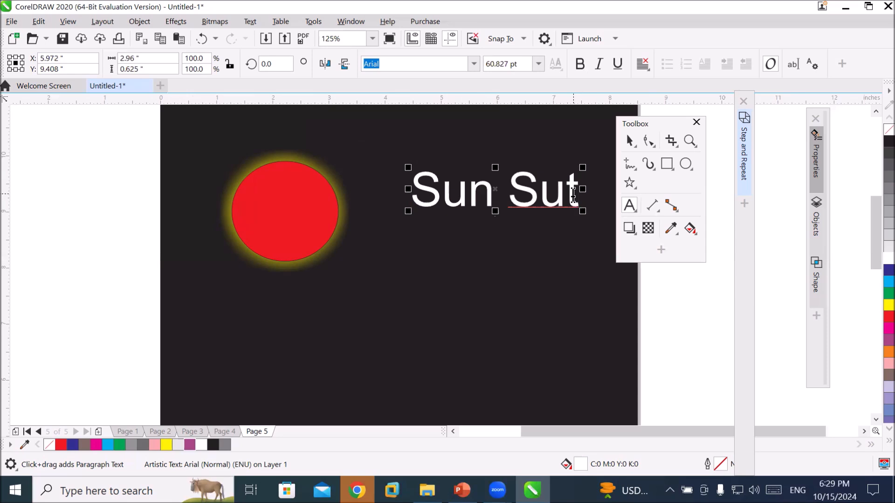
{"action": "key", "text": "BackSpace"}
{"action": "key", "text": "BackSpace"}
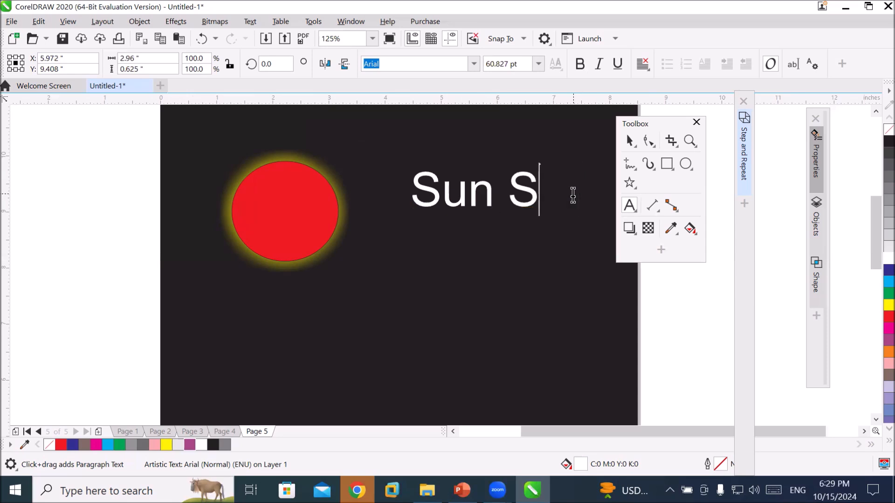
{"action": "type", "text": "et"}
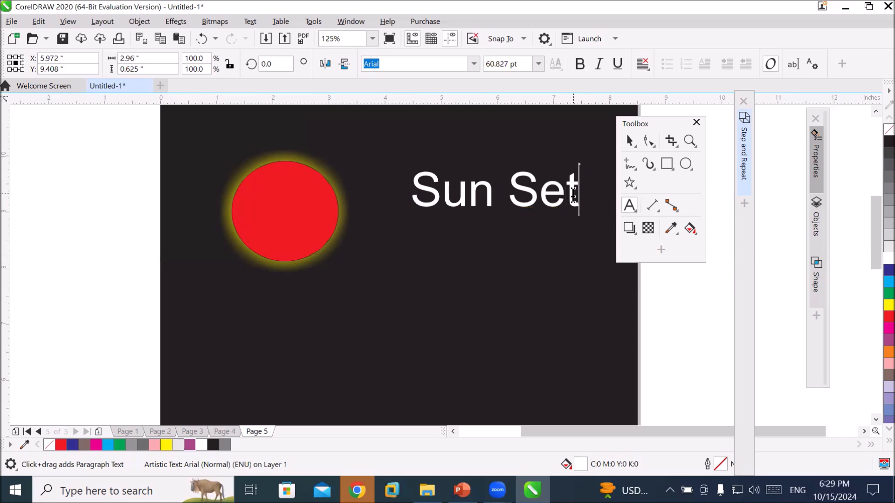
{"action": "key", "text": "Left"}
{"action": "key", "text": "Left"}
{"action": "key", "text": "Left"}
{"action": "key", "text": "BackSpace"}
{"action": "key", "text": "Delete"}
{"action": "type", "text": "s"}
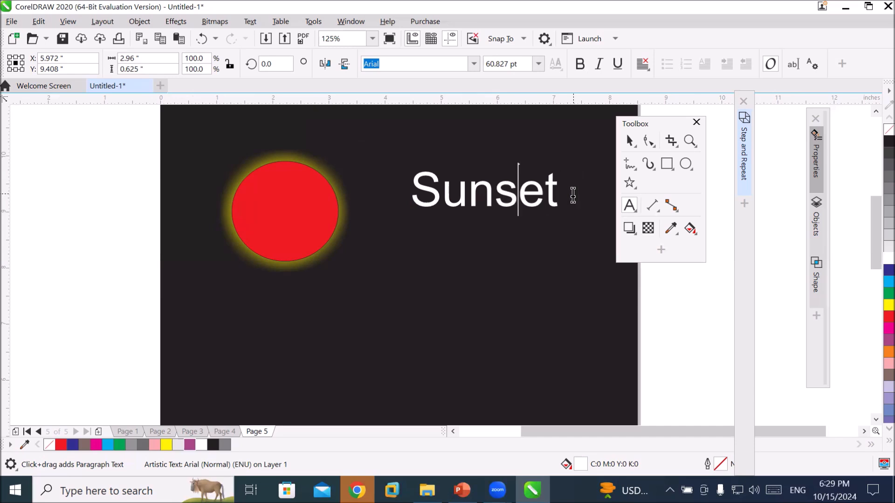
{"action": "key", "text": "Escape"}
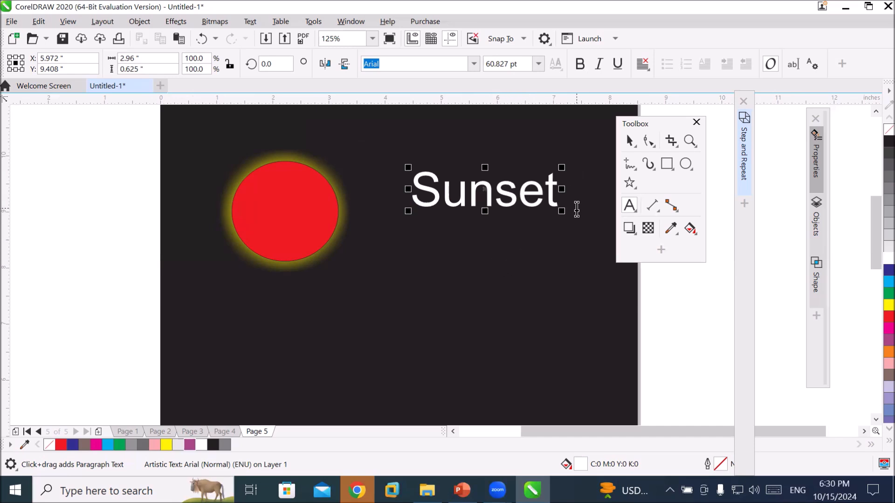
Apply the Large Glow shadow preset to the Sunset text
{"action": "left_click", "coordinate": [631, 142]}
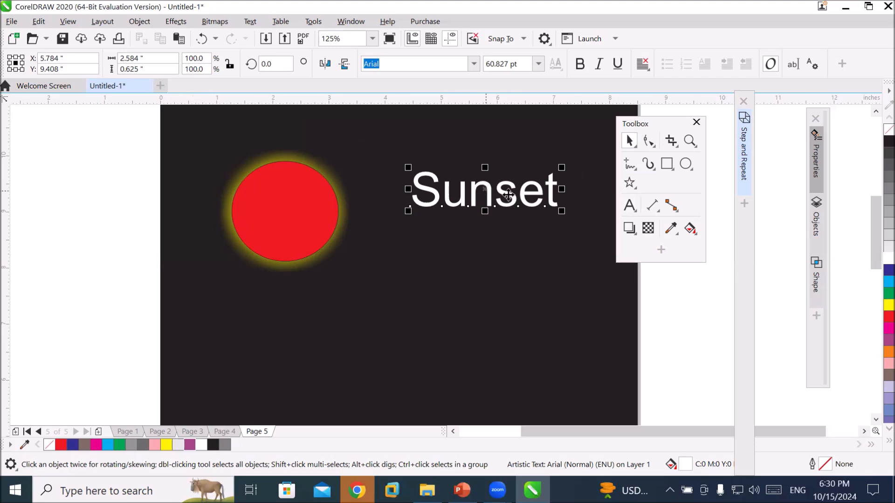
{"action": "left_click", "coordinate": [629, 228]}
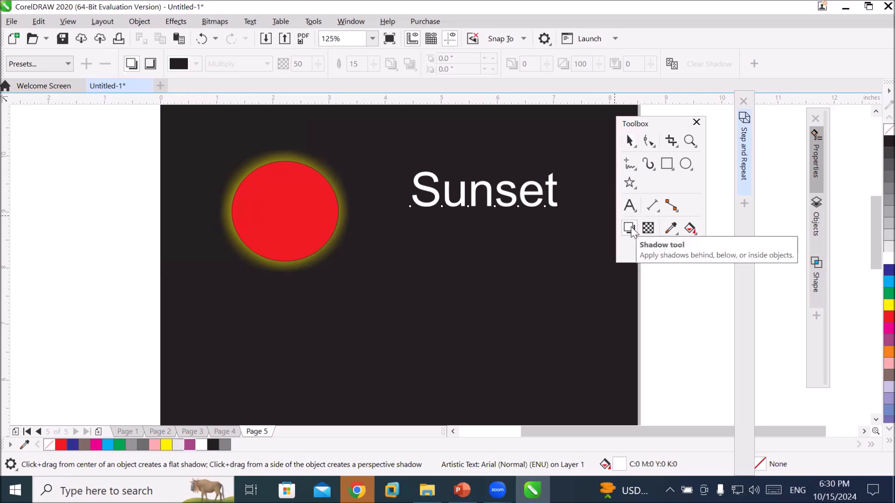
{"action": "left_click", "coordinate": [69, 64]}
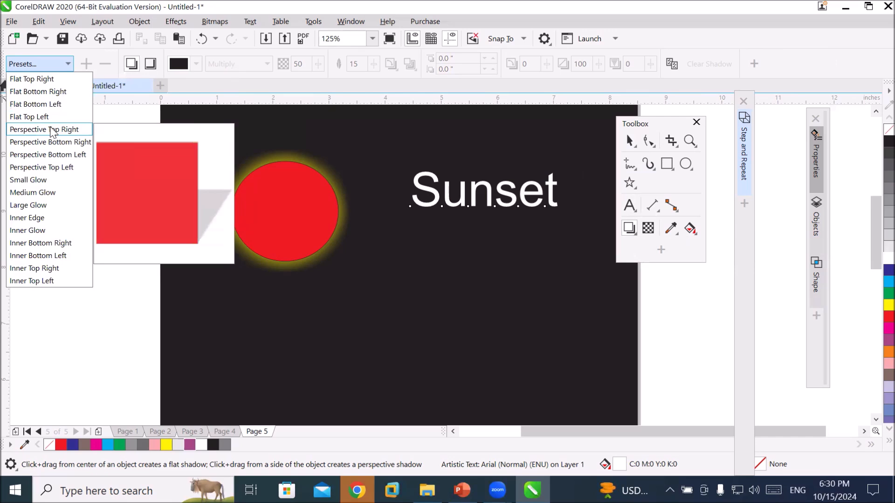
{"action": "left_click", "coordinate": [45, 209]}
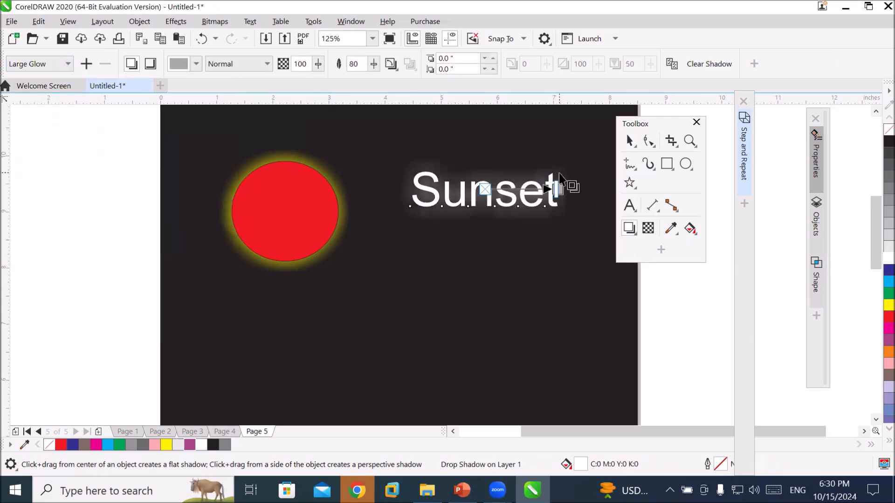
Reduce the Sunset glow's feathering to 32, lower it further to 15, and settle on 22
{"action": "scroll", "coordinate": [558, 172], "scroll_direction": "up", "scroll_amount": 2}
{"action": "scroll", "coordinate": [487, 303], "scroll_direction": "up", "scroll_amount": 2}
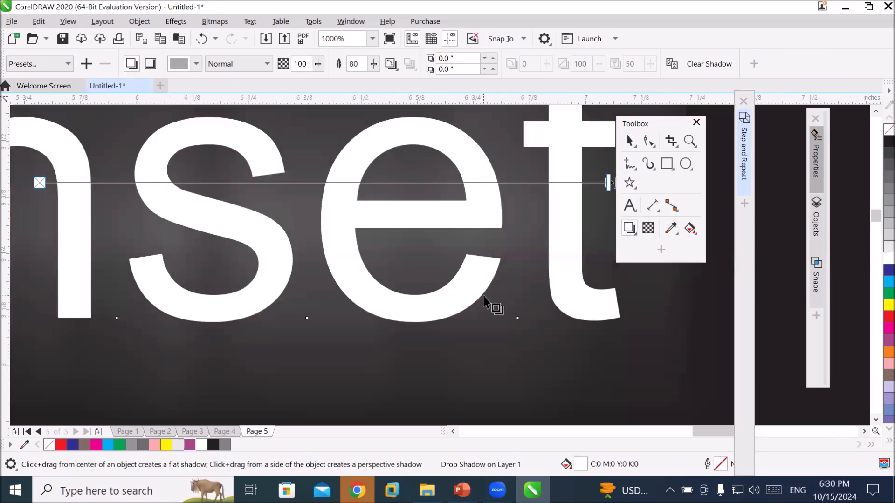
{"action": "scroll", "coordinate": [487, 303], "scroll_direction": "down", "scroll_amount": 1}
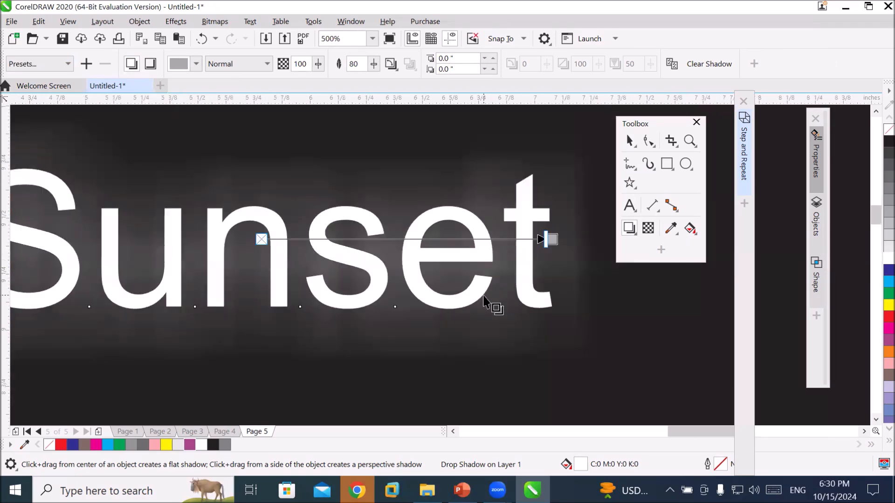
{"action": "scroll", "coordinate": [485, 302], "scroll_direction": "down", "scroll_amount": 1}
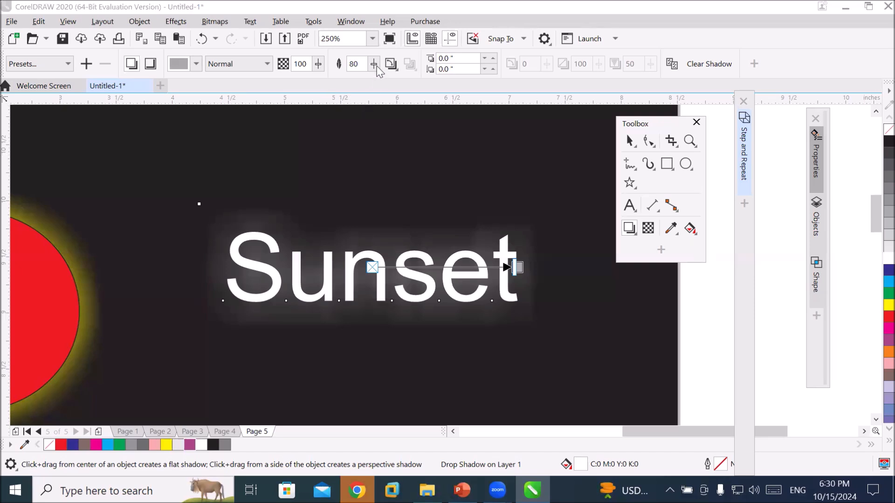
{"action": "left_click_drag", "start_coordinate": [374, 65], "coordinate": [374, 79]}
{"action": "left_click_drag", "start_coordinate": [372, 80], "coordinate": [335, 82]}
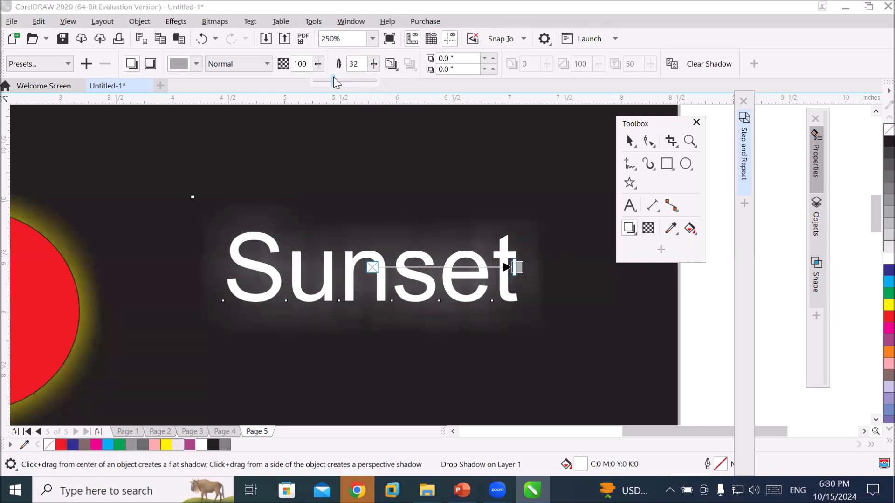
{"action": "scroll", "coordinate": [387, 251], "scroll_direction": "up", "scroll_amount": 1}
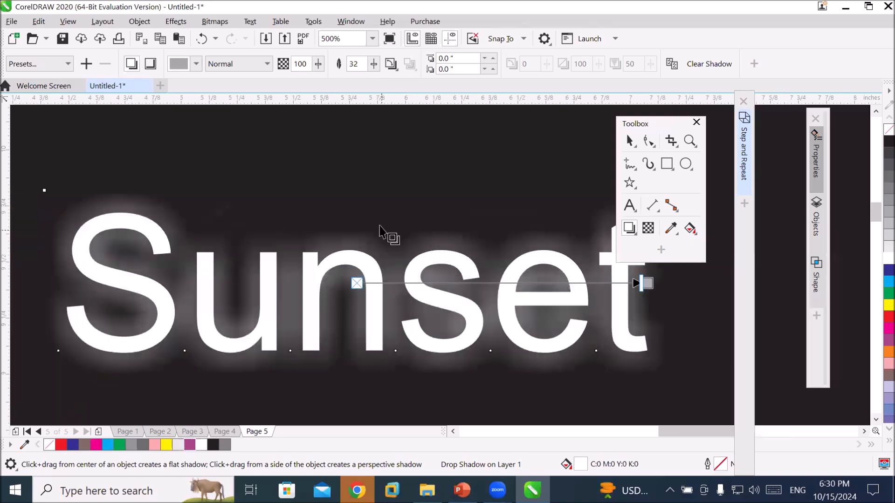
{"action": "left_click", "coordinate": [374, 64]}
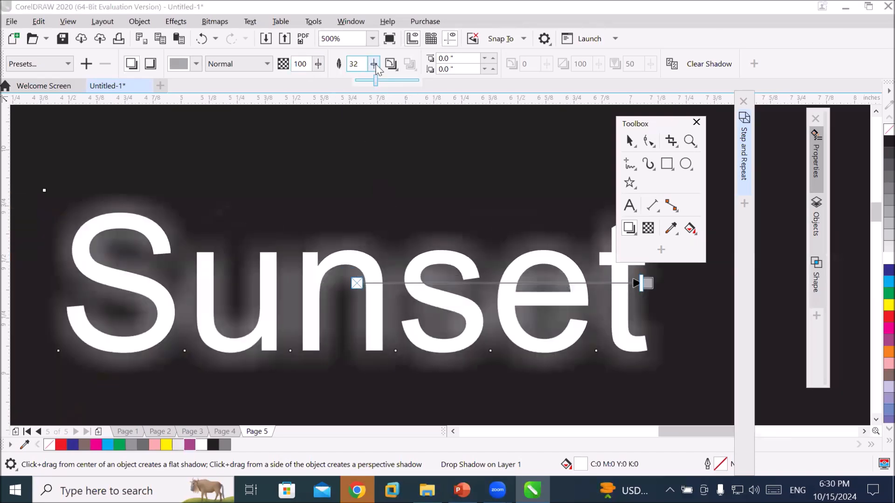
{"action": "mouse_move", "coordinate": [375, 78]}
{"action": "left_mouse_down"}
{"action": "mouse_move", "coordinate": [360, 80]}
{"action": "mouse_move", "coordinate": [366, 85]}
{"action": "left_mouse_up"}
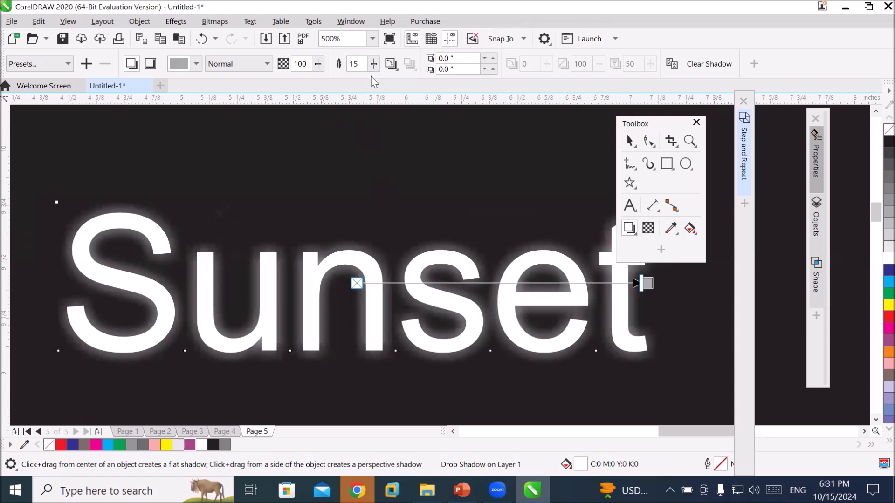
{"action": "left_click", "coordinate": [374, 64]}
{"action": "left_click_drag", "start_coordinate": [378, 84], "coordinate": [385, 87]}
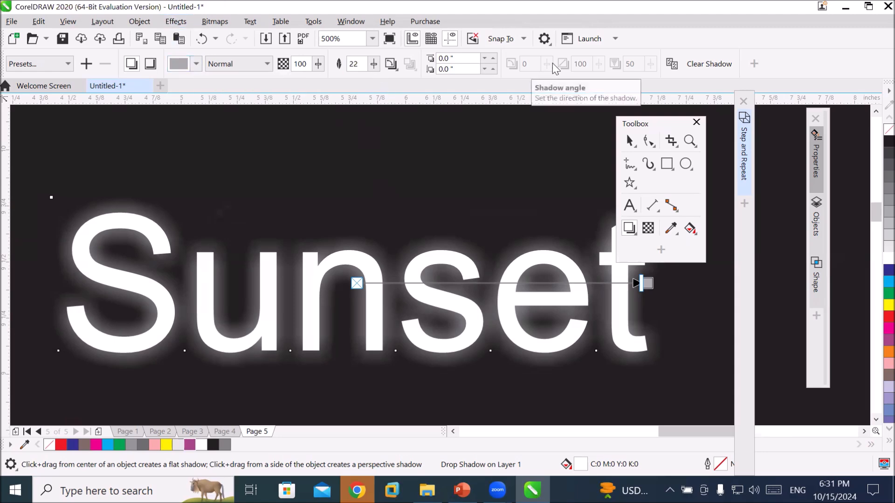
Move the floating toolbox away from the end of the text and colour the Sunset glow yellow
{"action": "left_click_drag", "start_coordinate": [636, 125], "coordinate": [99, 215]}
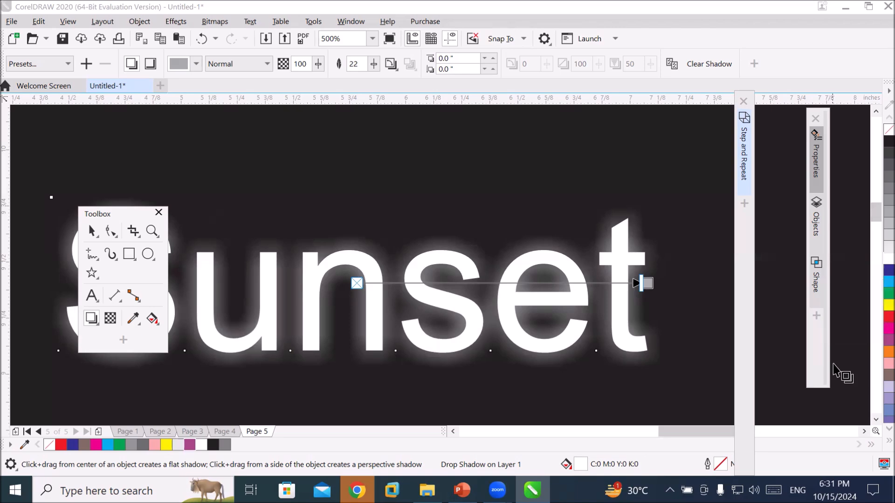
{"action": "left_click_drag", "start_coordinate": [889, 306], "coordinate": [648, 283]}
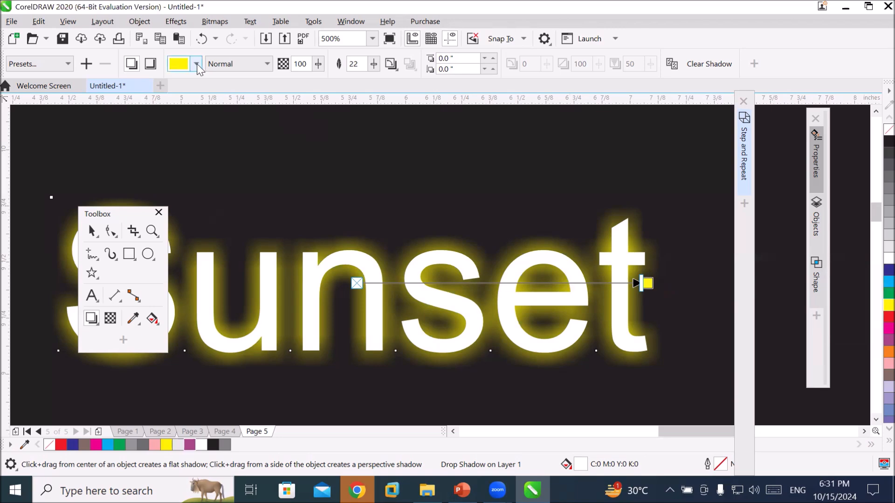
{"action": "scroll", "coordinate": [535, 321], "scroll_direction": "up", "scroll_amount": 4}
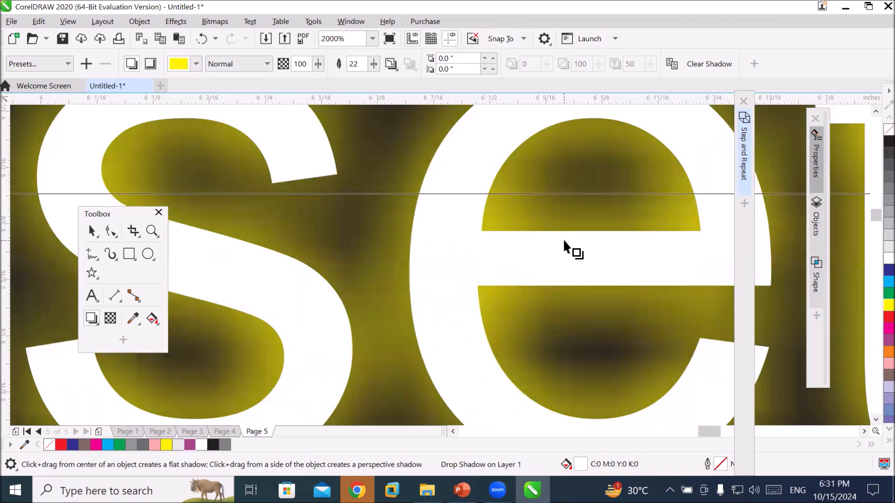
{"action": "scroll", "coordinate": [564, 241], "scroll_direction": "down", "scroll_amount": 8}
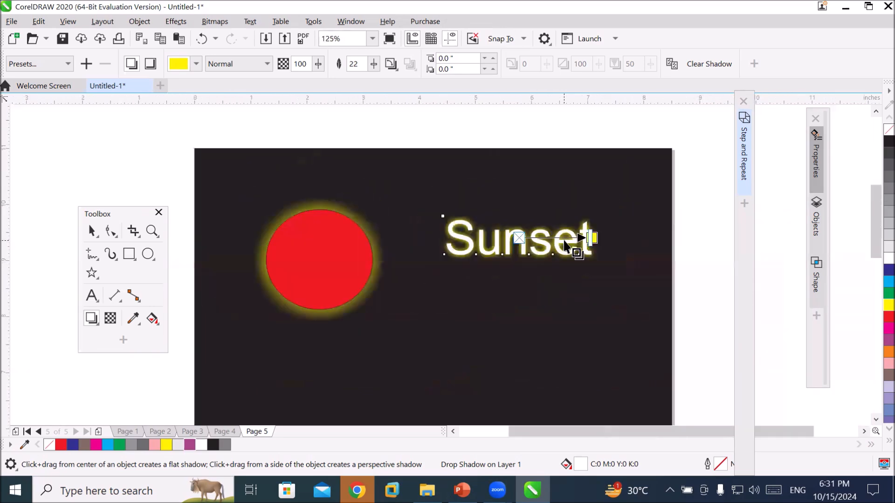
Draw a rectangle about 0.83 by 0.8 inches below the circle and give it a white fill and black outline
{"action": "left_click", "coordinate": [875, 420]}
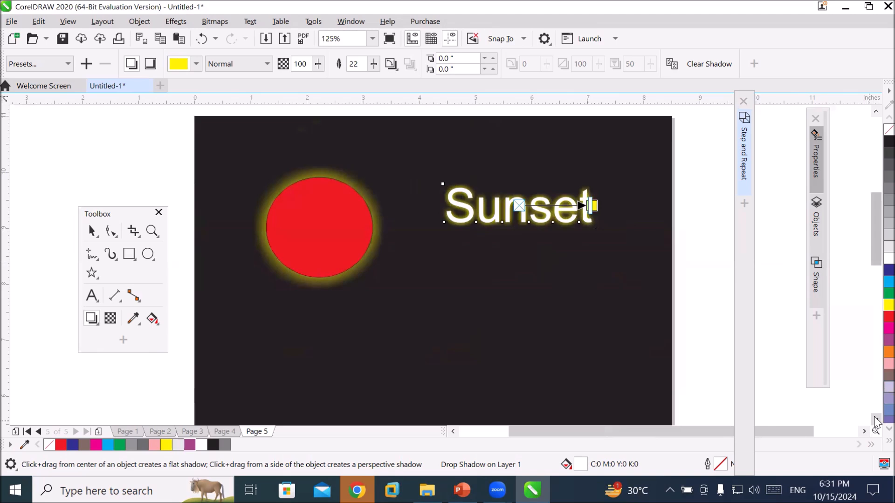
{"action": "left_click", "coordinate": [876, 419]}
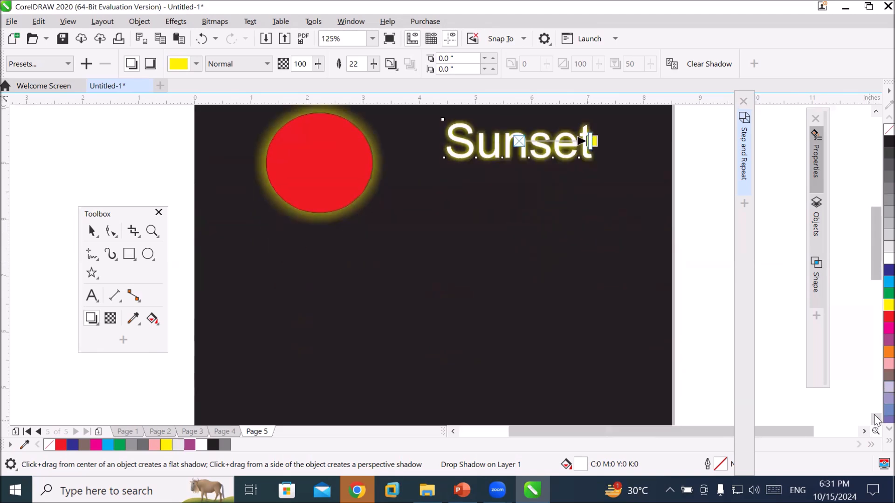
{"action": "key", "text": "F3"}
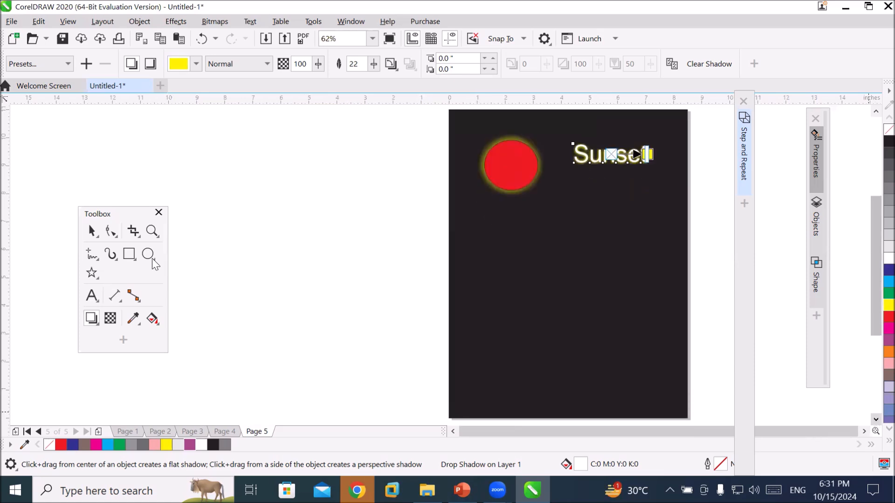
{"action": "left_click", "coordinate": [130, 256]}
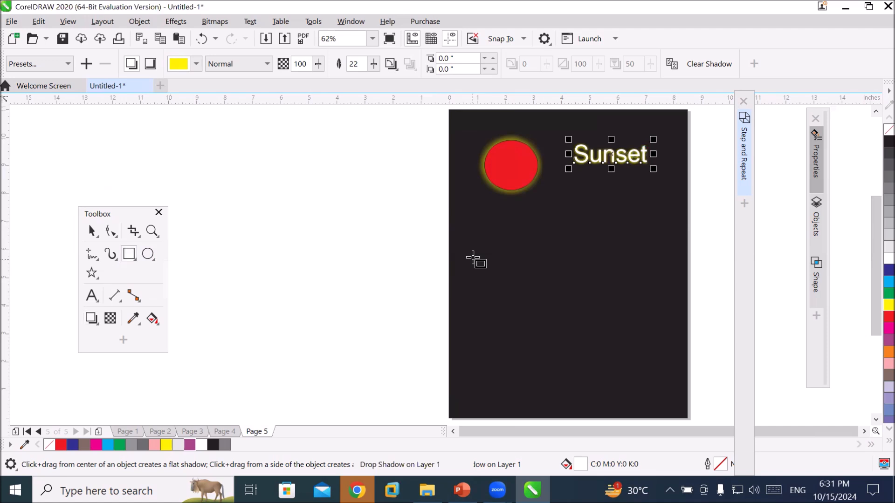
{"action": "left_click_drag", "start_coordinate": [469, 224], "coordinate": [491, 245]}
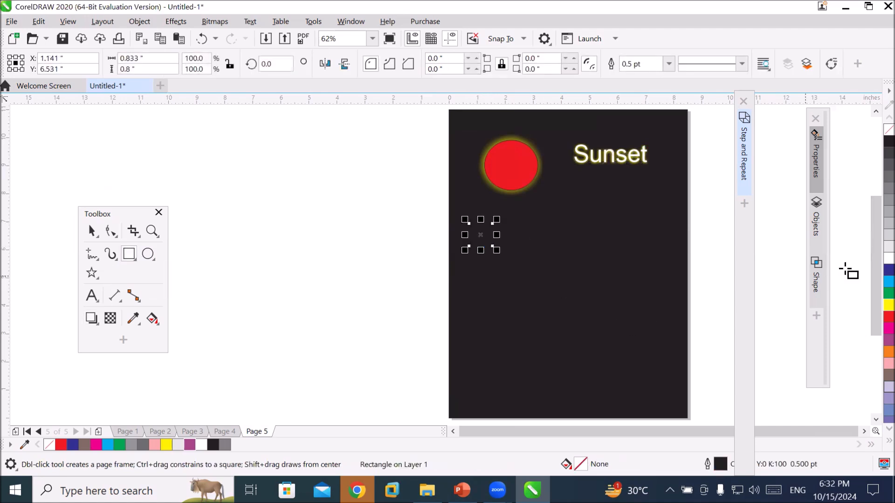
{"action": "right_click", "coordinate": [875, 259]}
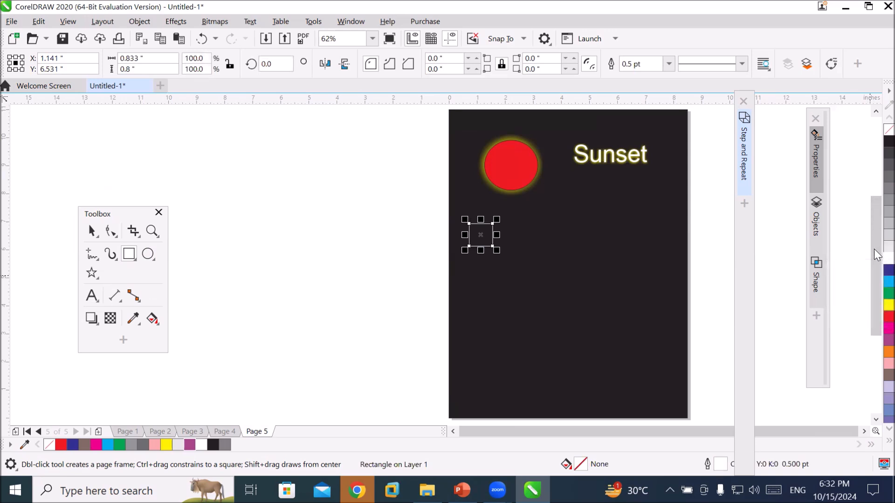
{"action": "left_click", "coordinate": [874, 262]}
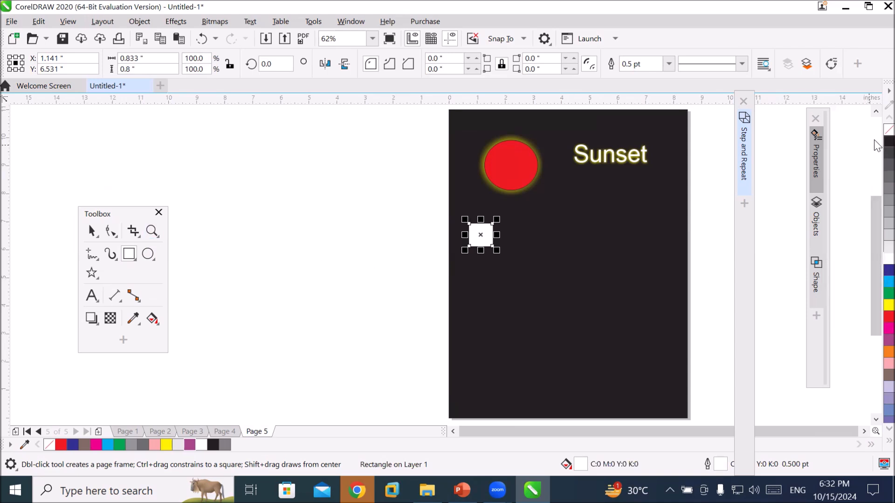
{"action": "right_click", "coordinate": [888, 142]}
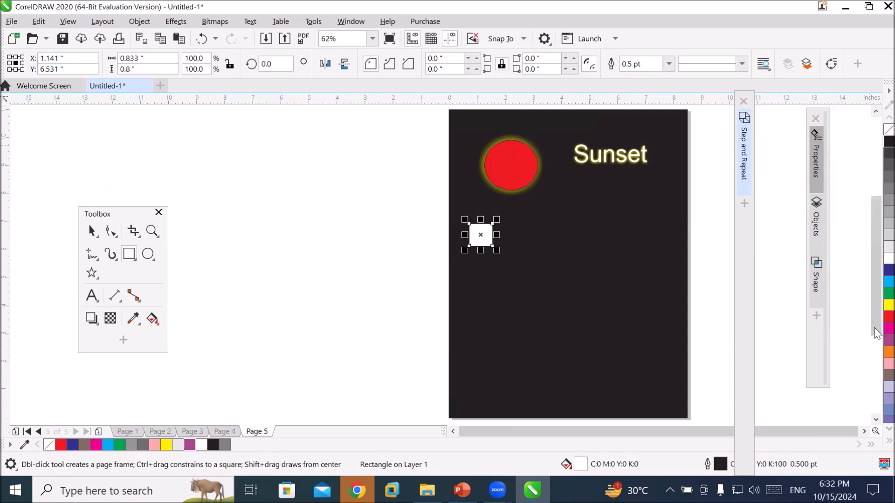
Give the white rectangle below the circle a red outline
{"action": "right_click", "coordinate": [888, 317]}
{"action": "scroll", "coordinate": [505, 241], "scroll_direction": "up", "scroll_amount": 4}
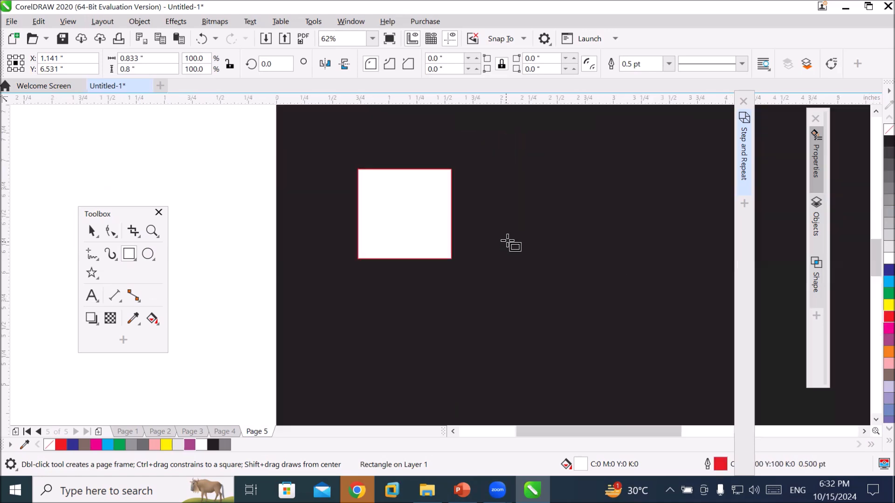
{"action": "scroll", "coordinate": [464, 242], "scroll_direction": "up", "scroll_amount": 2}
{"action": "scroll", "coordinate": [401, 248], "scroll_direction": "down", "scroll_amount": 3}
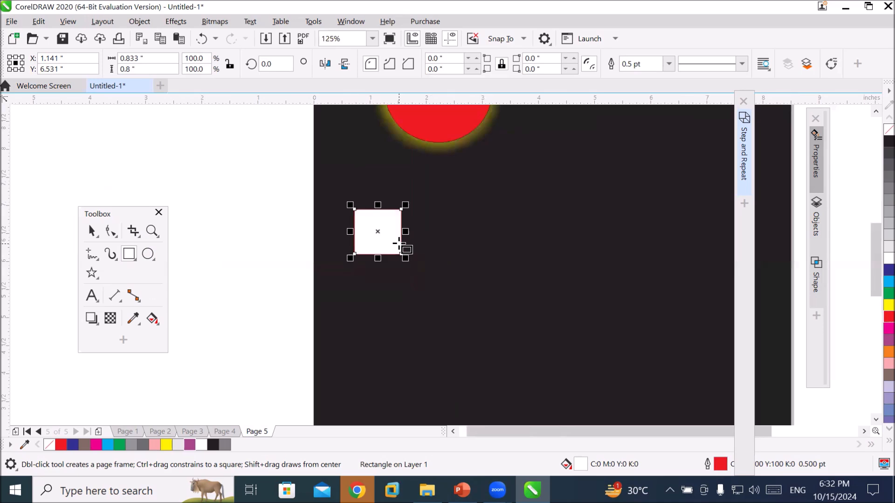
{"action": "scroll", "coordinate": [424, 252], "scroll_direction": "down", "scroll_amount": 2}
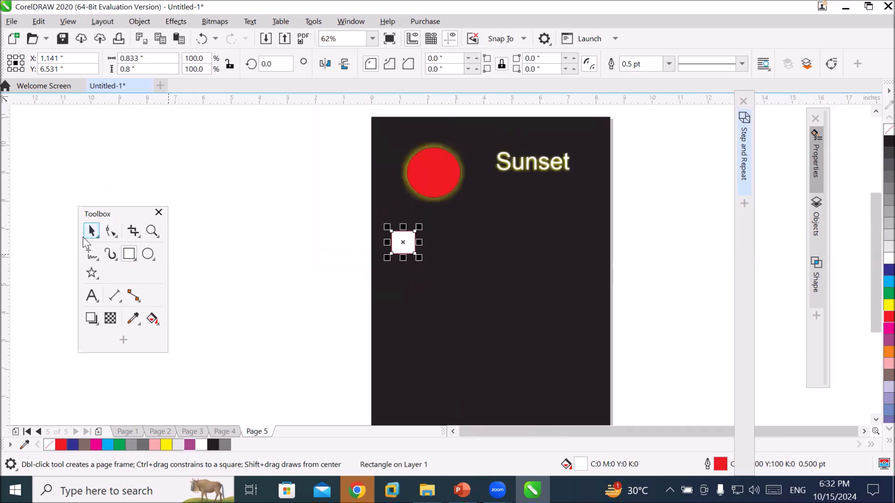
Duplicate the white rectangle straight down with a small gap and repeat the duplication four times to form a column
{"action": "left_click", "coordinate": [91, 231]}
{"action": "left_click_drag", "start_coordinate": [409, 250], "coordinate": [410, 282]}
{"action": "right_click", "coordinate": [410, 283]}
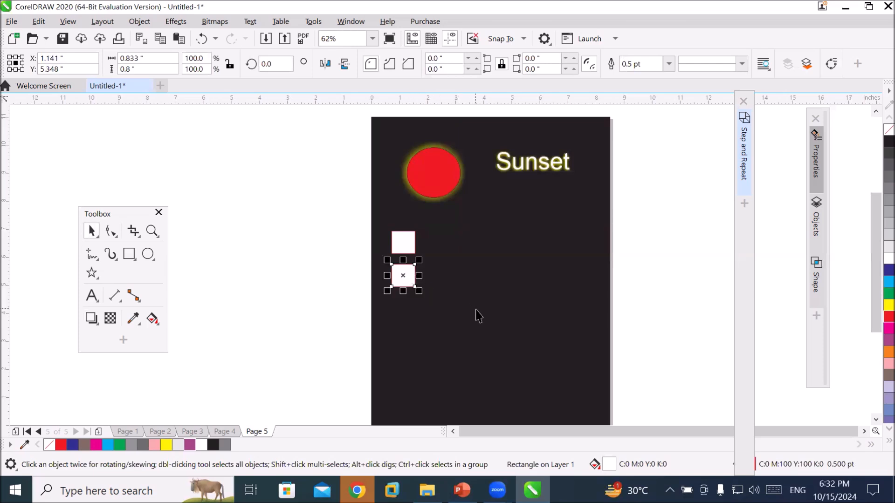
{"action": "key", "text": "ctrl+r"}
{"action": "key", "text": "ctrl+r"}
{"action": "key", "text": "ctrl+r"}
{"action": "key", "text": "ctrl+r"}
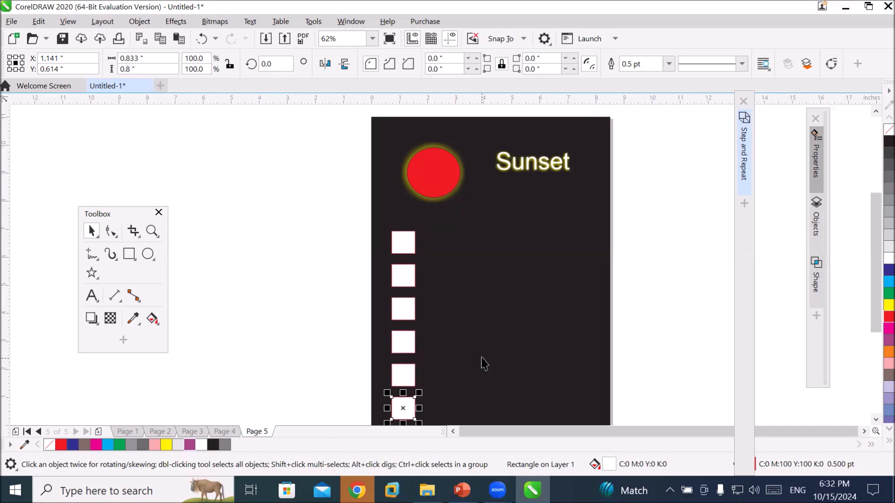
Delete the lowest rectangle in the column
{"action": "scroll", "coordinate": [485, 359], "scroll_direction": "down", "scroll_amount": 1}
{"action": "scroll", "coordinate": [470, 400], "scroll_direction": "up", "scroll_amount": 1}
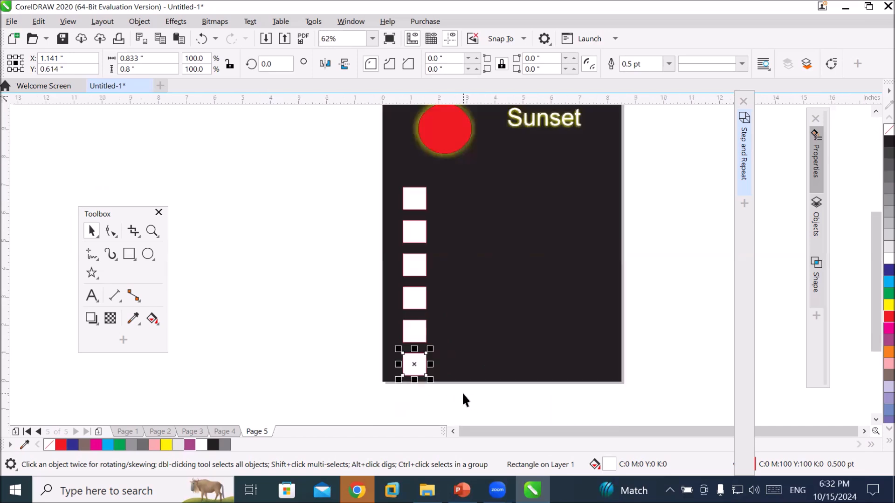
{"action": "key", "text": "Delete"}
Select the five remaining white rectangles together and apply the Inner Edge shadow preset to them
{"action": "left_click_drag", "start_coordinate": [360, 182], "coordinate": [450, 361]}
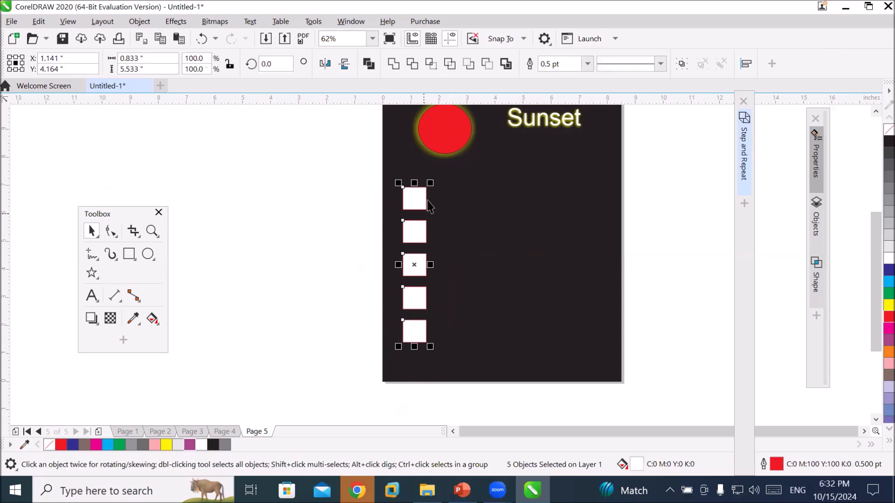
{"action": "scroll", "coordinate": [421, 193], "scroll_direction": "up", "scroll_amount": 1}
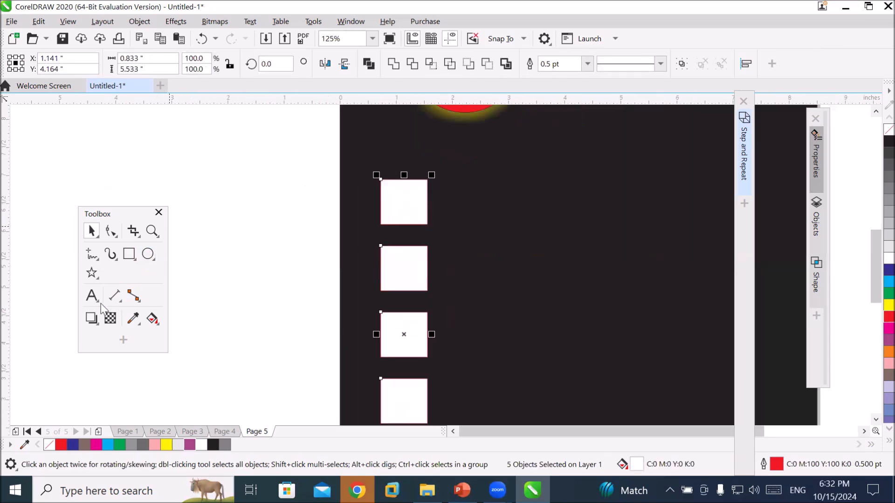
{"action": "left_click", "coordinate": [91, 319]}
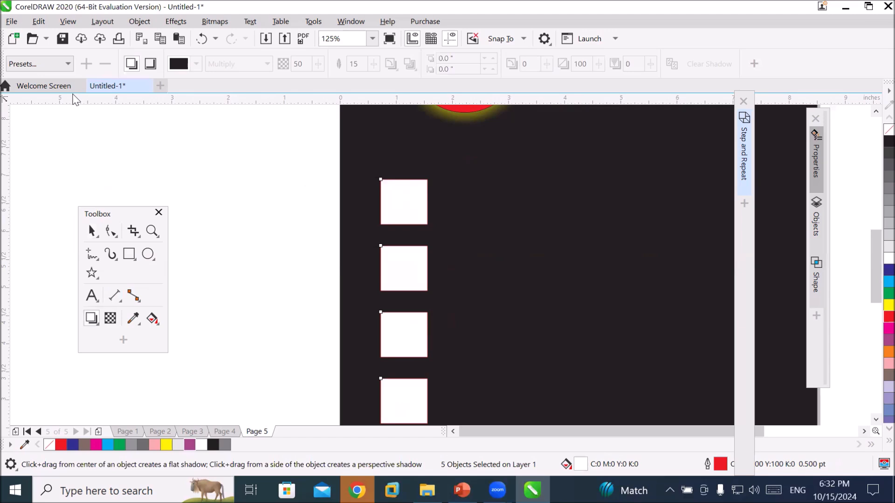
{"action": "left_click", "coordinate": [68, 65]}
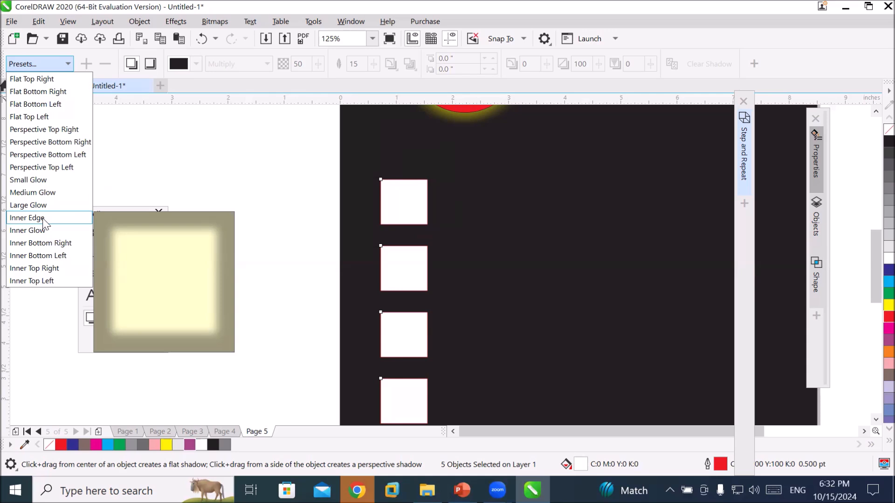
{"action": "left_click", "coordinate": [43, 218]}
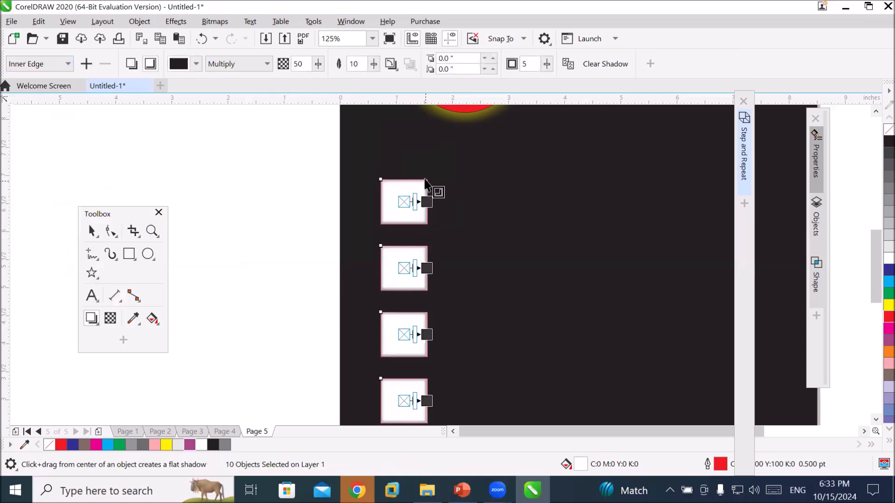
Raise the inner edge shadow's opacity to 91 on the rectangles and apply cyan as its colour
{"action": "scroll", "coordinate": [428, 183], "scroll_direction": "up", "scroll_amount": 3}
{"action": "scroll", "coordinate": [389, 254], "scroll_direction": "up", "scroll_amount": 2}
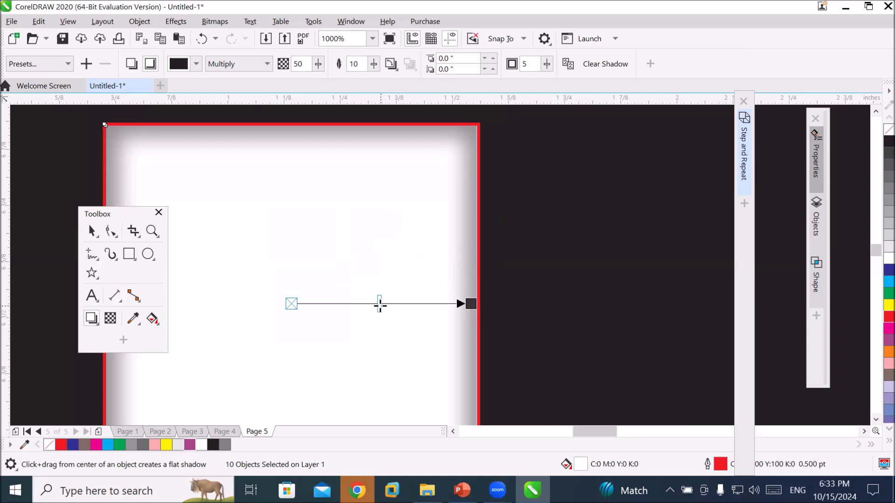
{"action": "left_click_drag", "start_coordinate": [391, 307], "coordinate": [452, 308]}
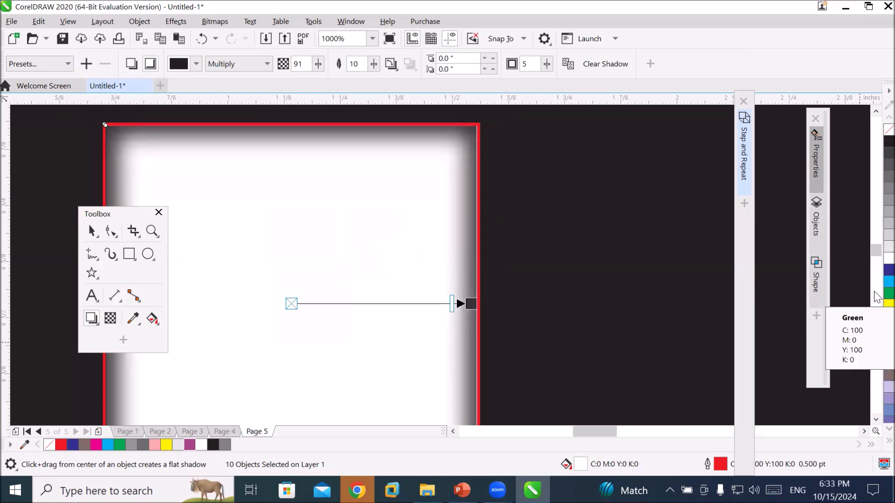
{"action": "left_click_drag", "start_coordinate": [888, 282], "coordinate": [591, 289]}
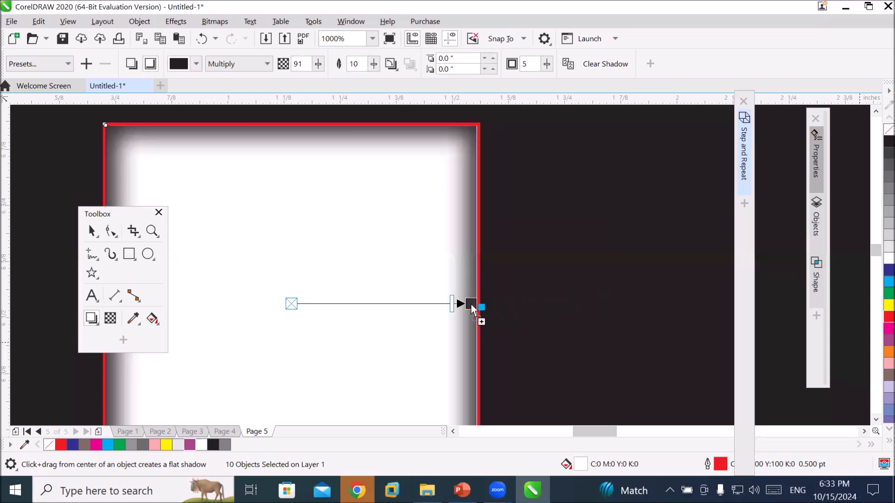
Try a cyan colour on the inner shadow of the topmost square and undo it
{"action": "left_click_drag", "start_coordinate": [473, 310], "coordinate": [473, 310]}
{"action": "scroll", "coordinate": [515, 326], "scroll_direction": "down", "scroll_amount": 3}
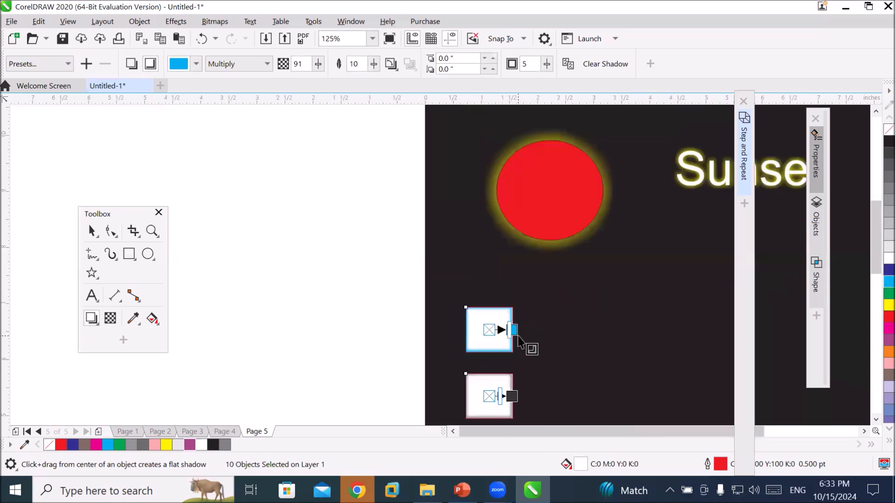
{"action": "scroll", "coordinate": [518, 343], "scroll_direction": "down", "scroll_amount": 1}
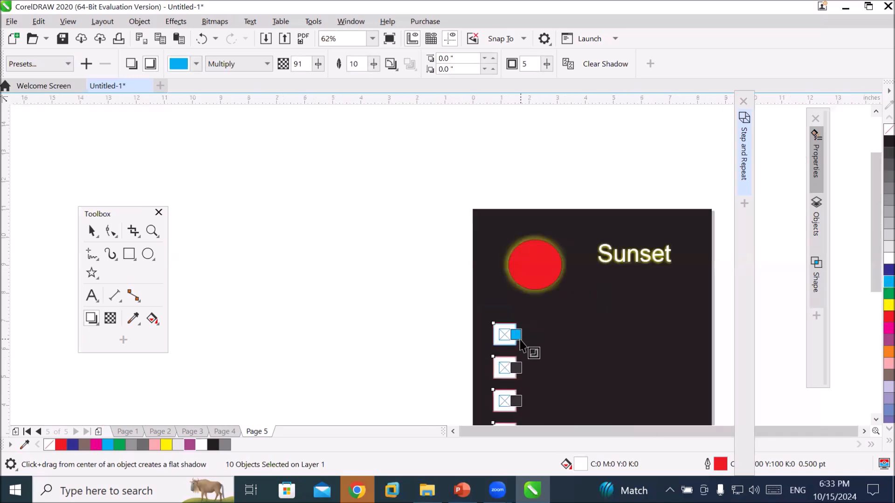
{"action": "left_click", "coordinate": [864, 428]}
{"action": "left_click", "coordinate": [863, 428]}
{"action": "left_click", "coordinate": [874, 417]}
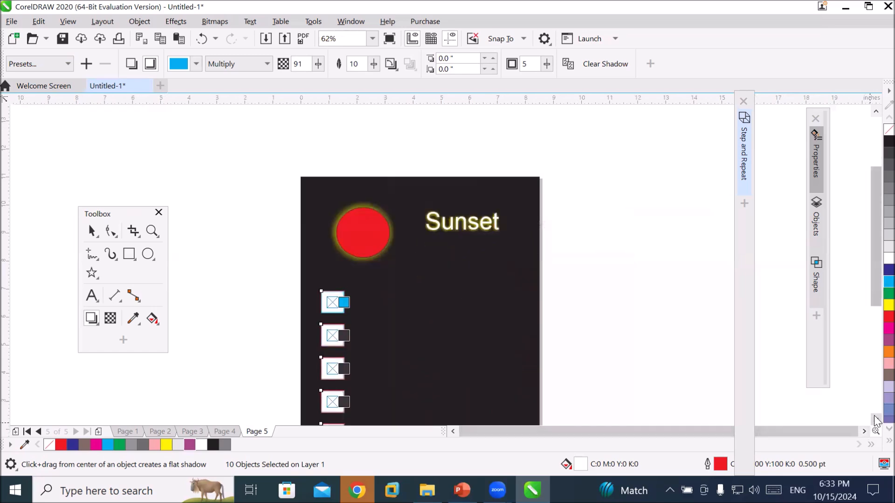
{"action": "left_click", "coordinate": [874, 420]}
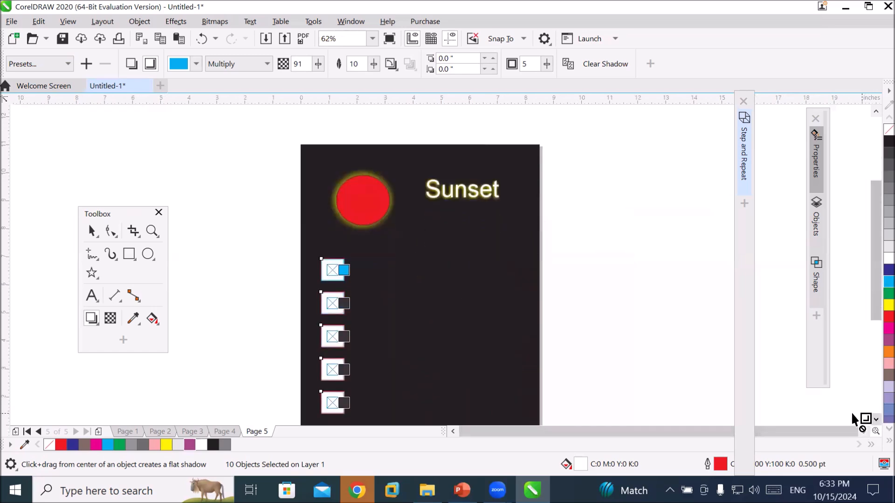
{"action": "scroll", "coordinate": [359, 358], "scroll_direction": "up", "scroll_amount": 2}
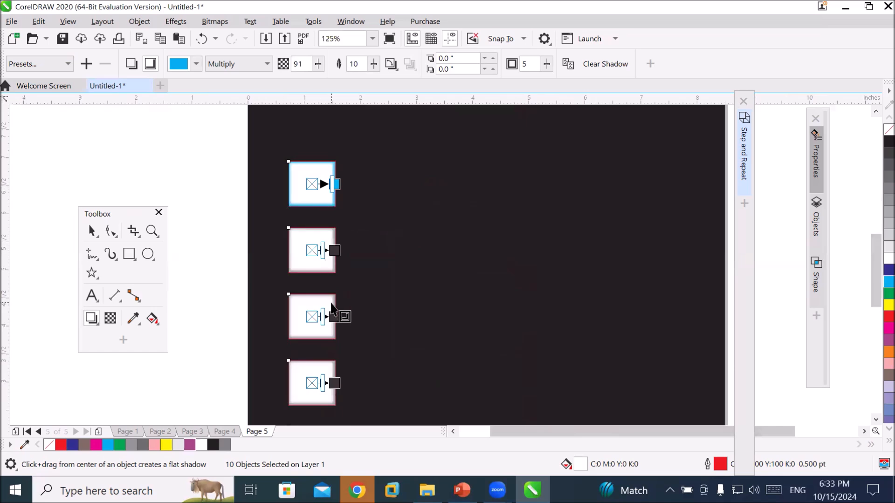
{"action": "key", "text": "ctrl+z"}
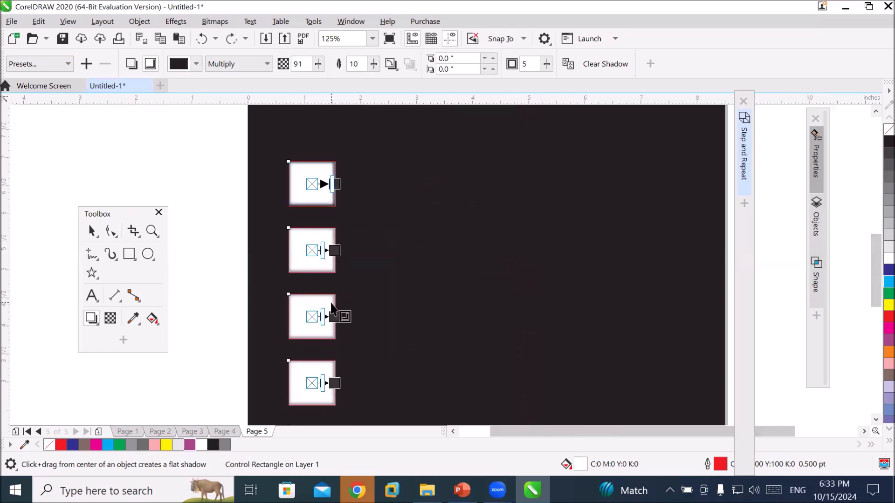
Try to combine the top two shadowed squares into one object
{"action": "scroll", "coordinate": [342, 340], "scroll_direction": "down", "scroll_amount": 1}
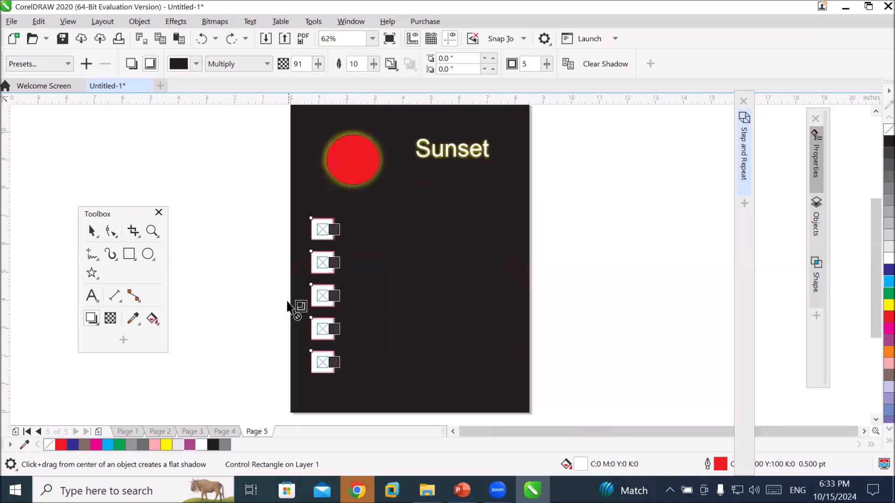
{"action": "left_click", "coordinate": [91, 231]}
{"action": "left_click_drag", "start_coordinate": [248, 207], "coordinate": [363, 394]}
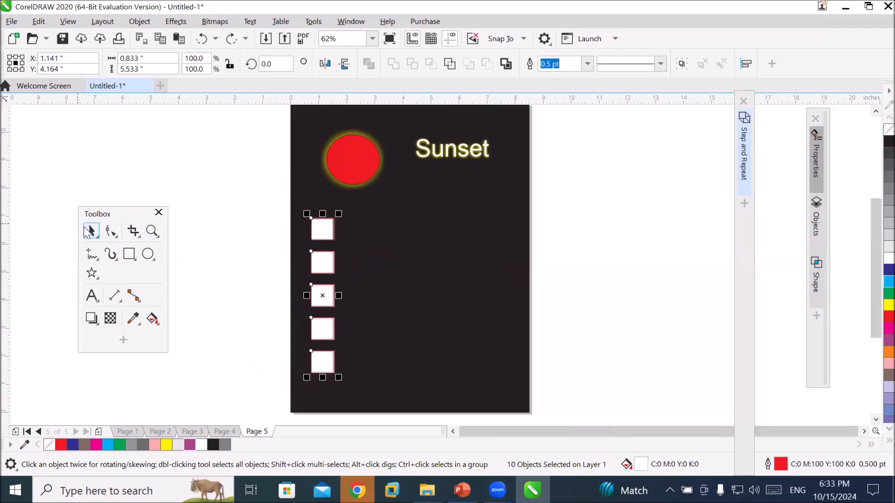
{"action": "left_click", "coordinate": [227, 287]}
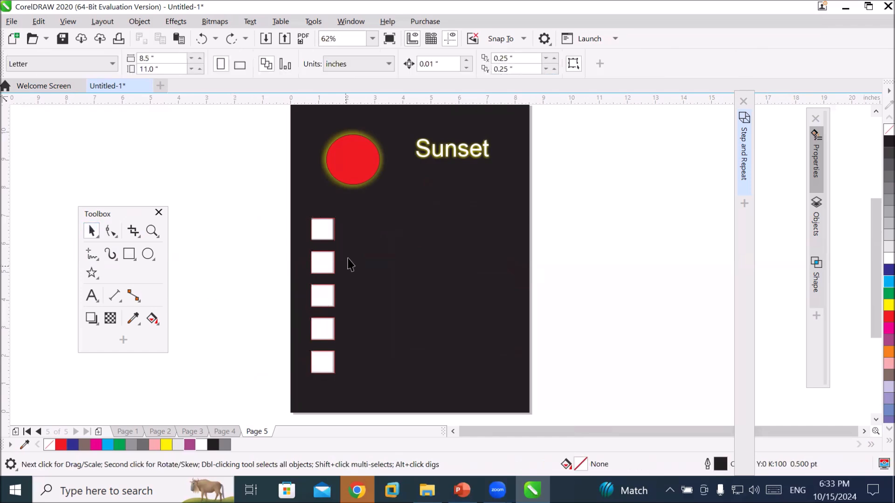
{"action": "left_click", "coordinate": [334, 236]}
{"action": "left_click", "coordinate": [326, 259], "text": "shift"}
{"action": "key", "text": "ctrl+l"}
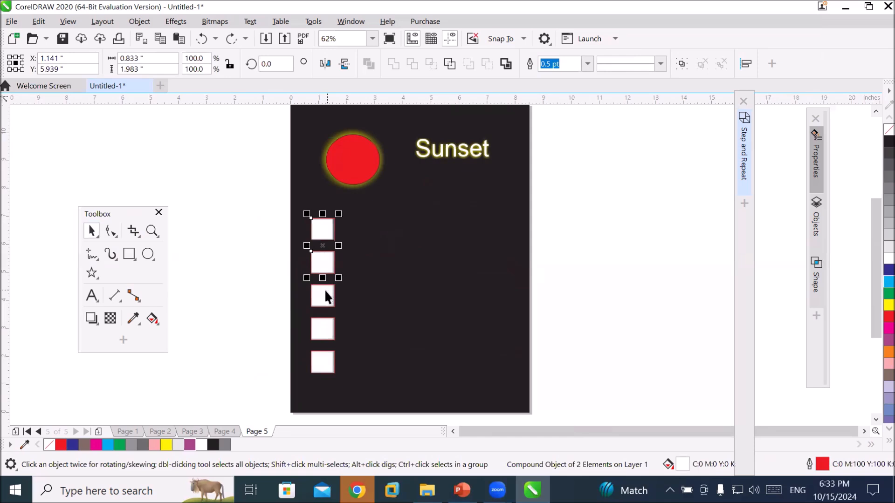
Undo back to the five squares without inner shadows and combine them into one curve
{"action": "key", "text": "ctrl+z"}
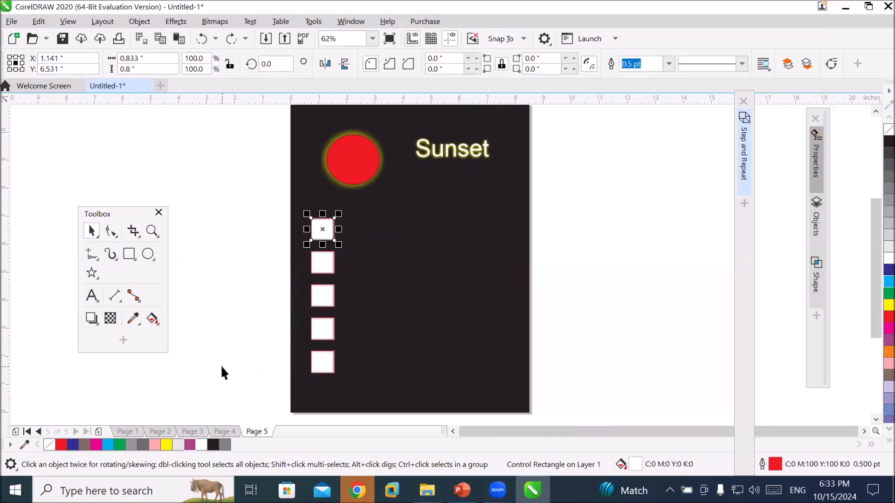
{"action": "key", "text": "ctrl+z"}
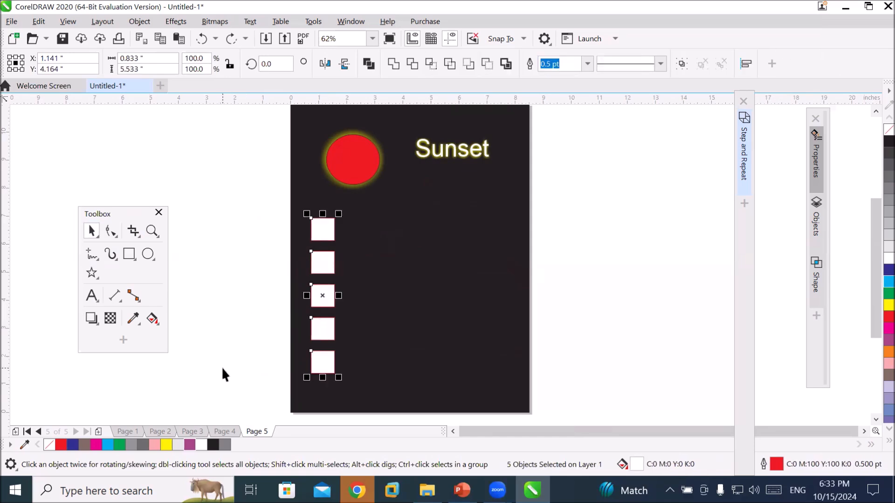
{"action": "left_click", "coordinate": [368, 65]}
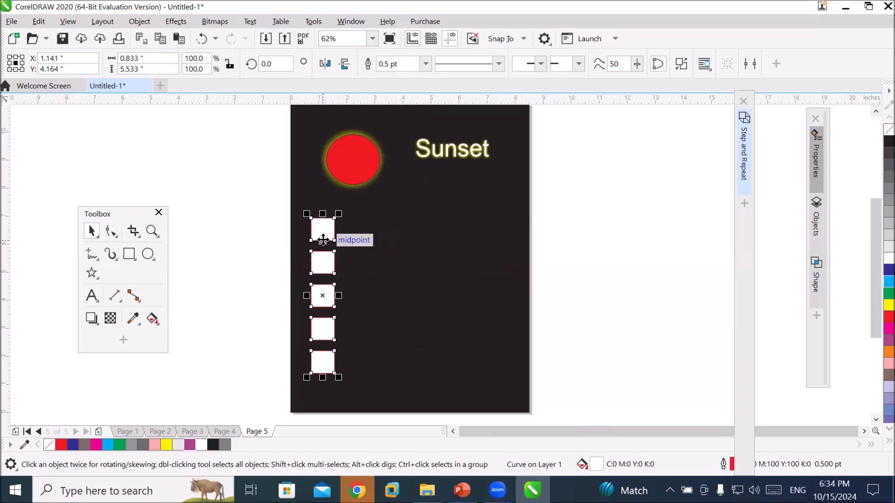
Duplicate the combined column of squares to the right and repeat the duplication twice to make four columns
{"action": "left_click_drag", "start_coordinate": [323, 240], "coordinate": [383, 243]}
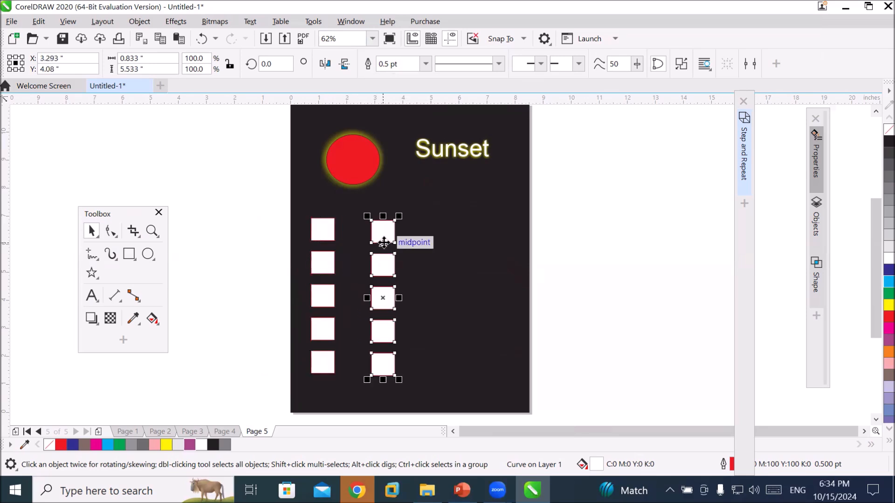
{"action": "key", "text": "ctrl+r"}
{"action": "key", "text": "ctrl+r"}
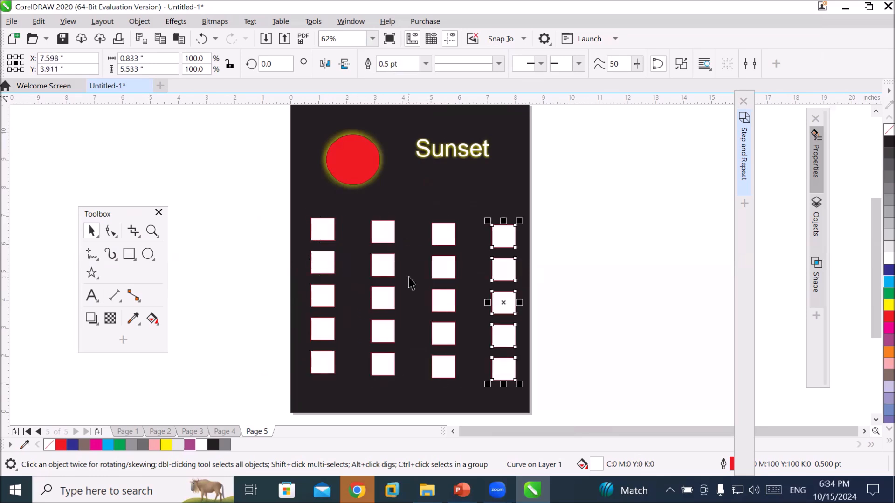
Apply the Inner Edge shadow preset to all four columns of squares and inspect the squares' edges up close
{"action": "left_click_drag", "start_coordinate": [245, 208], "coordinate": [552, 396]}
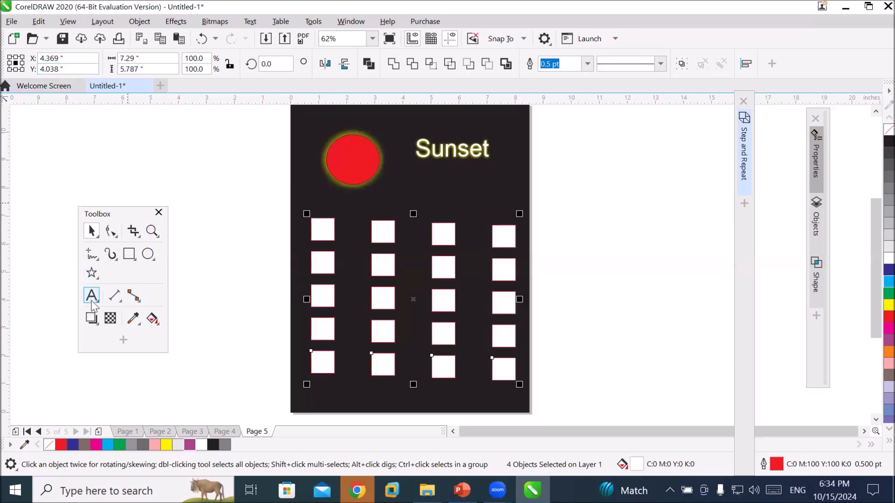
{"action": "left_click", "coordinate": [94, 319]}
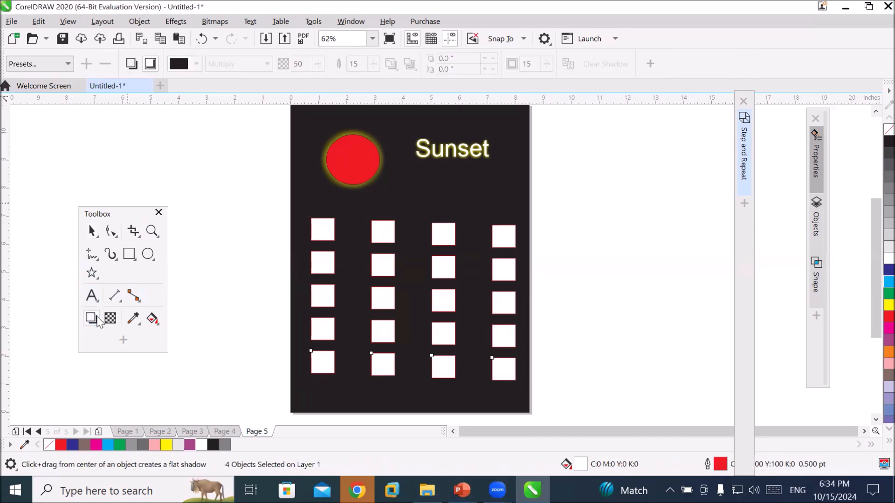
{"action": "left_click", "coordinate": [67, 64]}
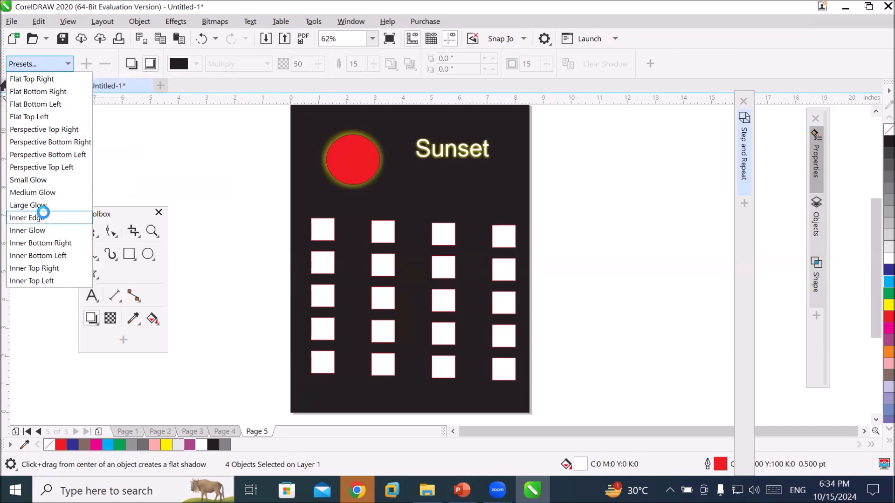
{"action": "left_click", "coordinate": [45, 218]}
{"action": "scroll", "coordinate": [514, 271], "scroll_direction": "up", "scroll_amount": 6}
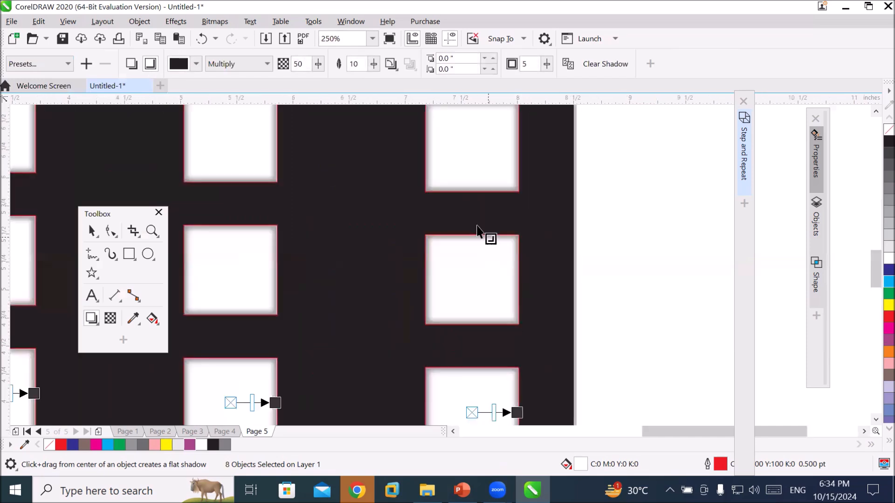
{"action": "scroll", "coordinate": [496, 284], "scroll_direction": "up", "scroll_amount": 2}
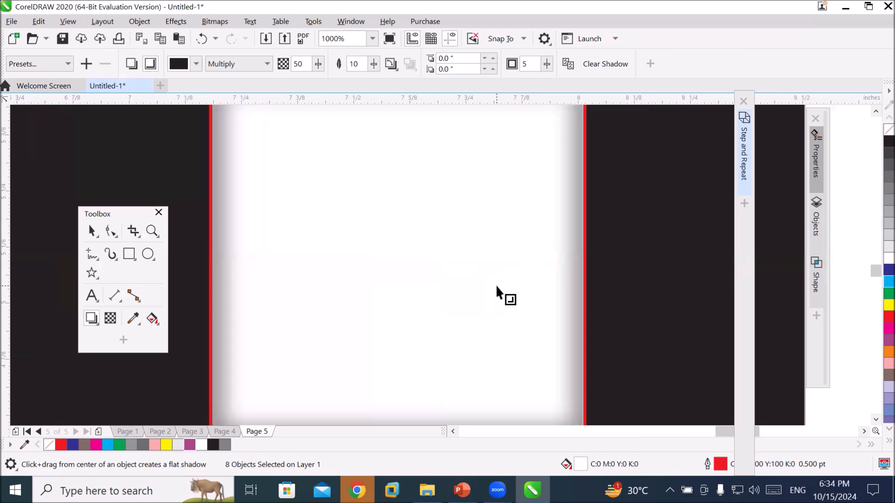
{"action": "scroll", "coordinate": [495, 286], "scroll_direction": "down", "scroll_amount": 6}
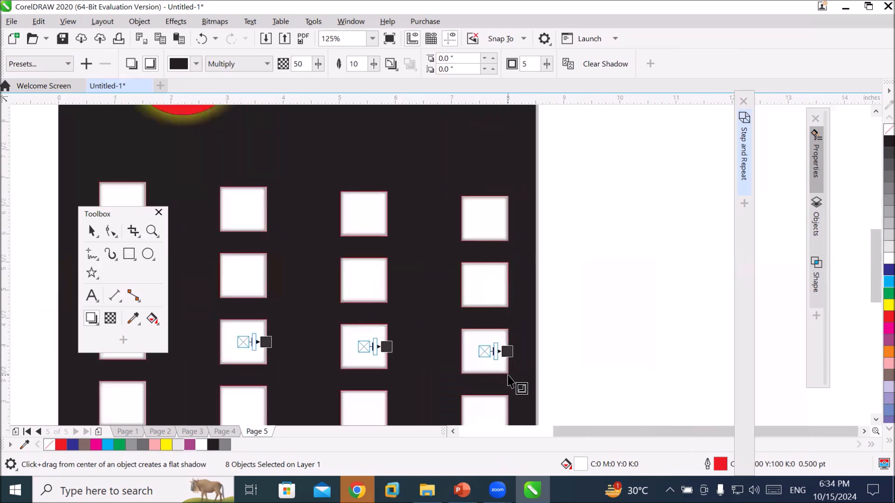
Try an inner shadow opacity of 100 with a width of 1 on the rightmost column of squares
{"action": "left_click_drag", "start_coordinate": [497, 353], "coordinate": [507, 352]}
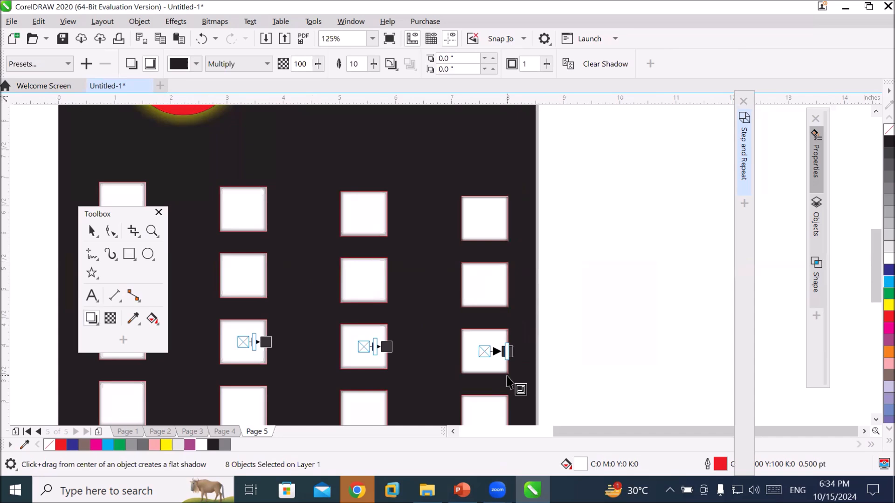
{"action": "key", "text": "ctrl+z"}
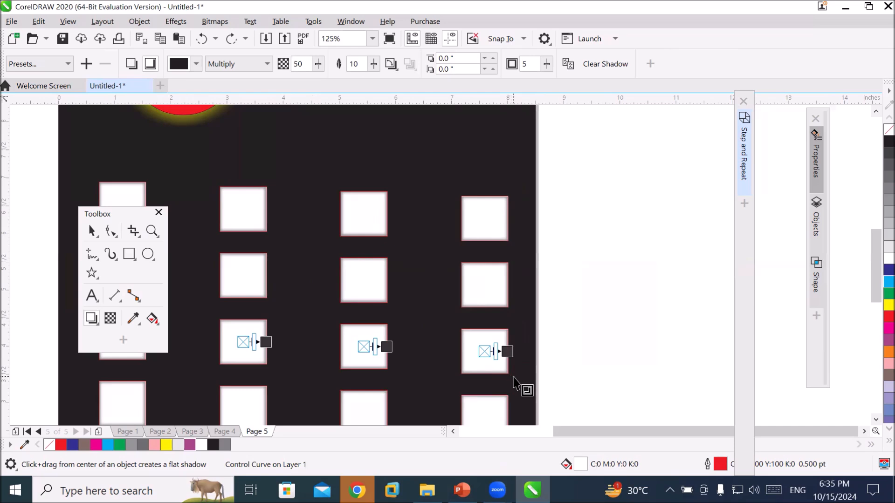
Undo the Inner Edge shadows and the fourth column of squares
{"action": "key", "text": "ctrl+z"}
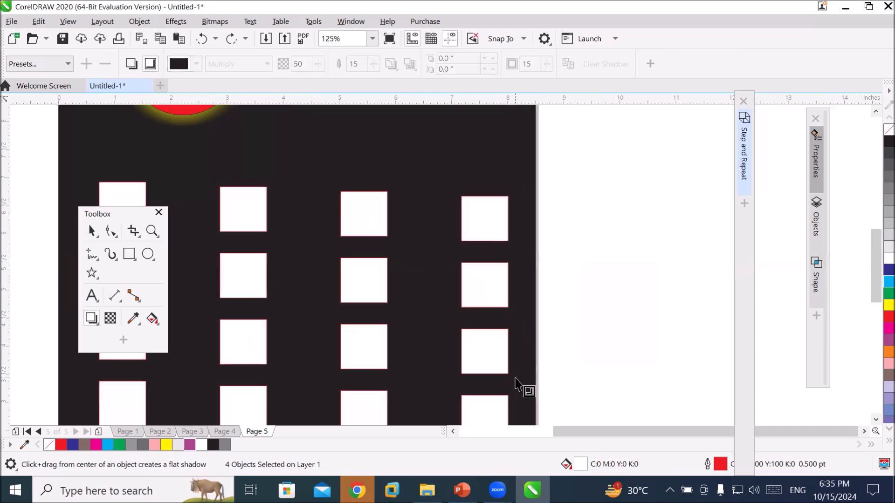
{"action": "key", "text": "ctrl+z"}
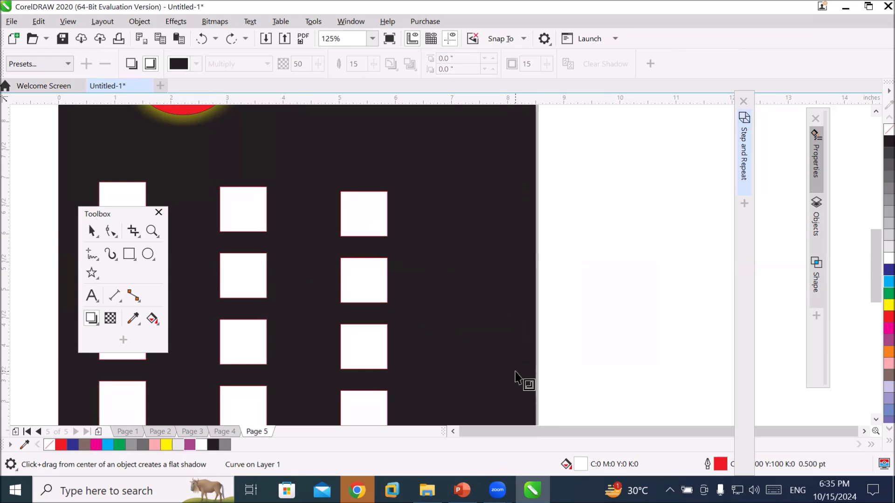
{"action": "scroll", "coordinate": [515, 382], "scroll_direction": "down", "scroll_amount": 2}
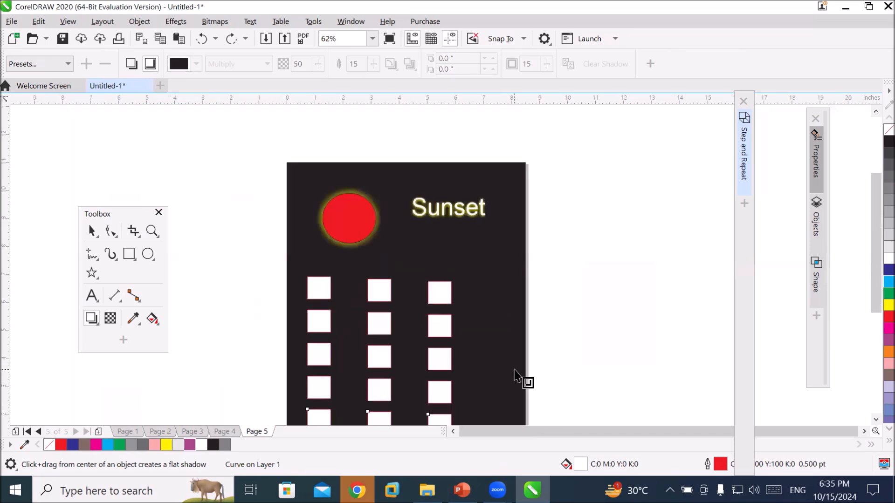
{"action": "left_click", "coordinate": [864, 431]}
{"action": "left_click", "coordinate": [875, 420]}
{"action": "left_click", "coordinate": [875, 420]}
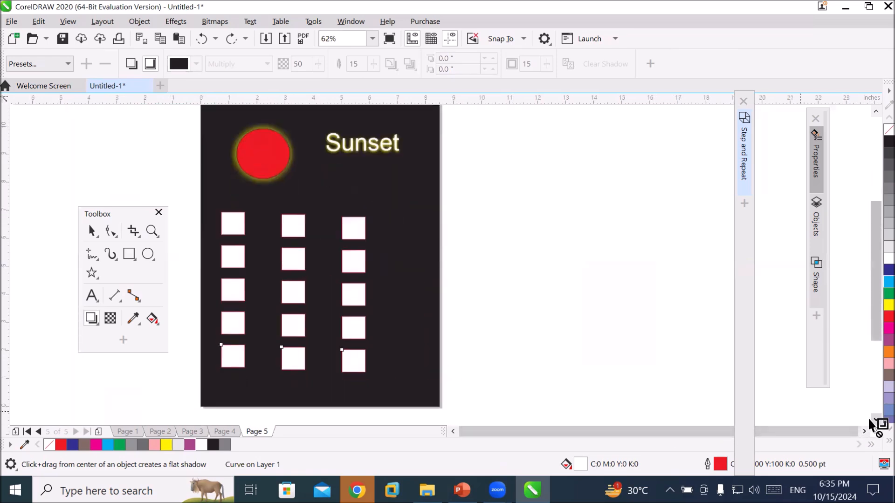
Try an offset shadow across the three columns, then undo it together with the two remaining column copies
{"action": "left_click_drag", "start_coordinate": [293, 293], "coordinate": [412, 283]}
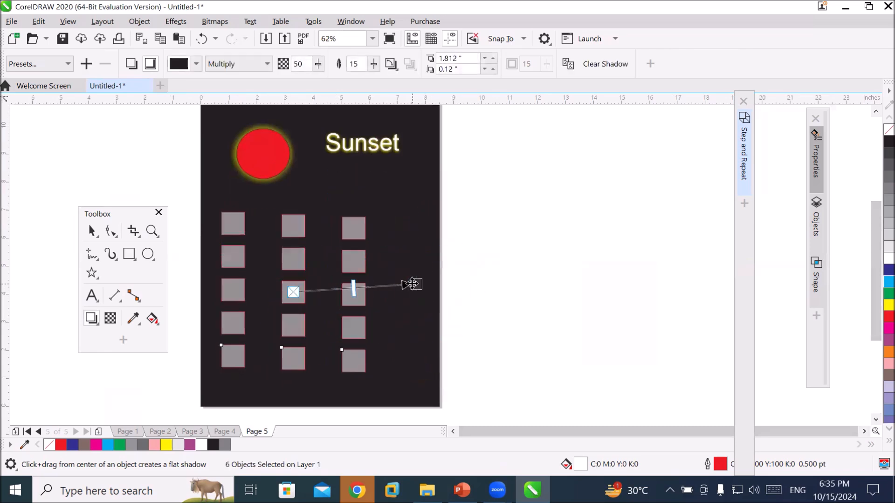
{"action": "key", "text": "ctrl+z"}
{"action": "key", "text": "ctrl+z"}
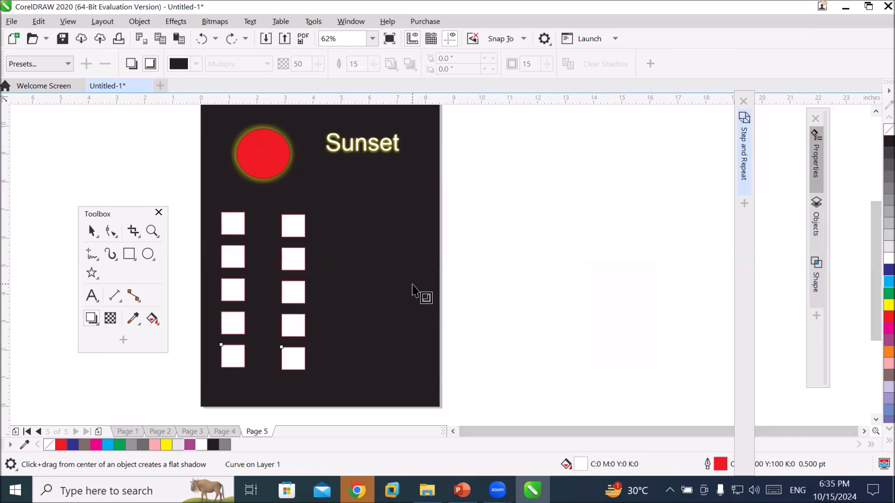
{"action": "key", "text": "ctrl+z"}
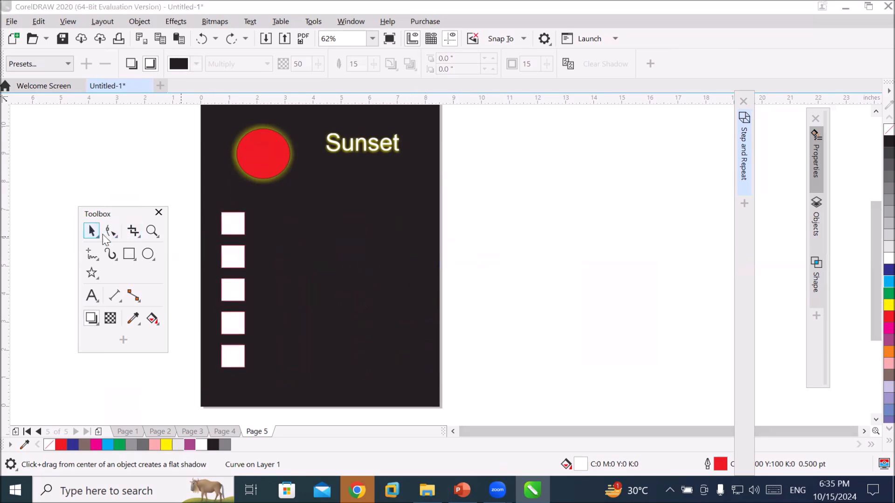
Duplicate the combined column a short distance to the right and repeat it four times to fill the page with six columns
{"action": "left_click", "coordinate": [92, 231]}
{"action": "left_click_drag", "start_coordinate": [231, 225], "coordinate": [270, 230]}
{"action": "key", "text": "ctrl+r"}
{"action": "key", "text": "ctrl+r"}
{"action": "key", "text": "ctrl+r"}
{"action": "key", "text": "ctrl+r"}
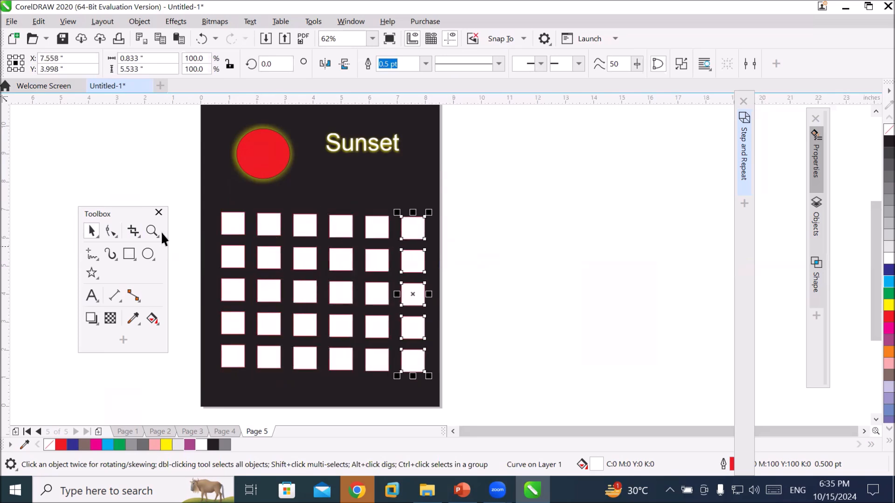
Combine all six columns of squares into one curve
{"action": "left_click_drag", "start_coordinate": [196, 201], "coordinate": [477, 395]}
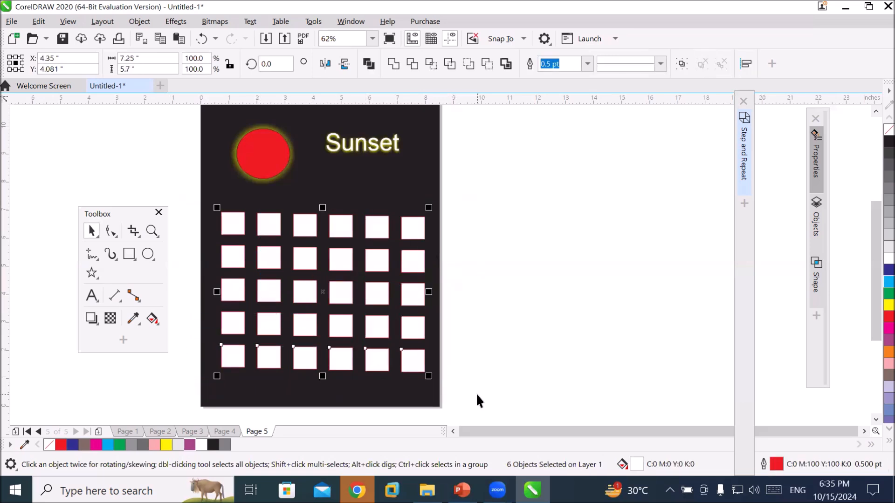
{"action": "left_click", "coordinate": [369, 64]}
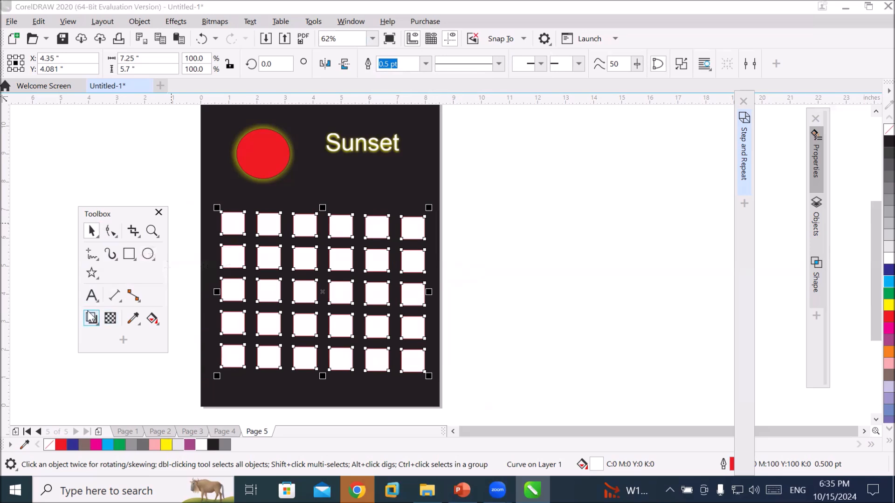
Apply the Inner Edge shadow preset to the combined squares and raise its opacity to 94
{"action": "left_click", "coordinate": [97, 319]}
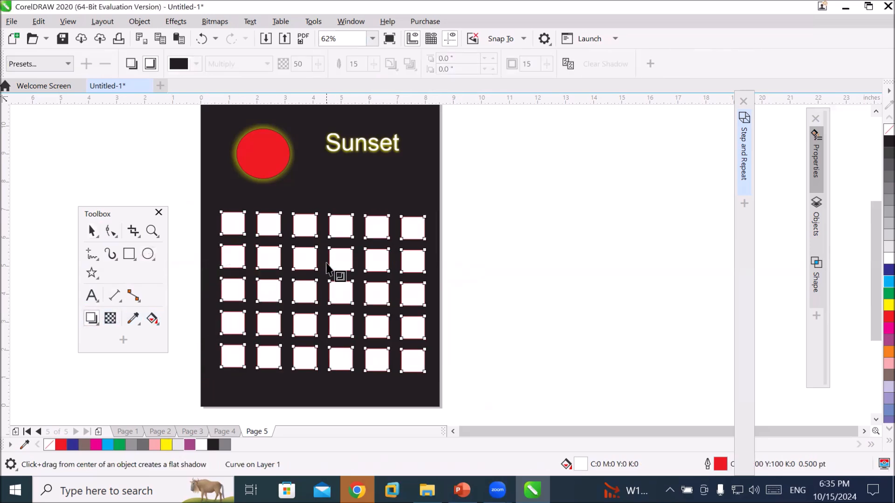
{"action": "left_click", "coordinate": [68, 66]}
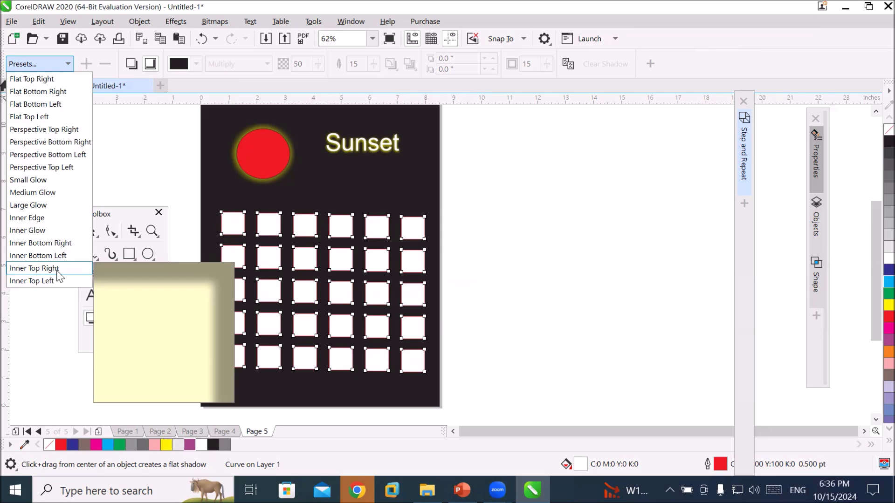
{"action": "left_click", "coordinate": [64, 219]}
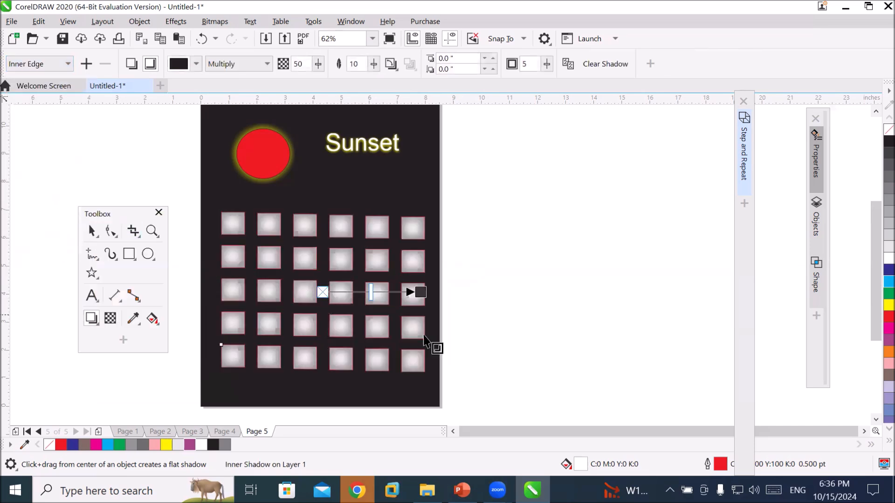
{"action": "scroll", "coordinate": [409, 292], "scroll_direction": "up", "scroll_amount": 4}
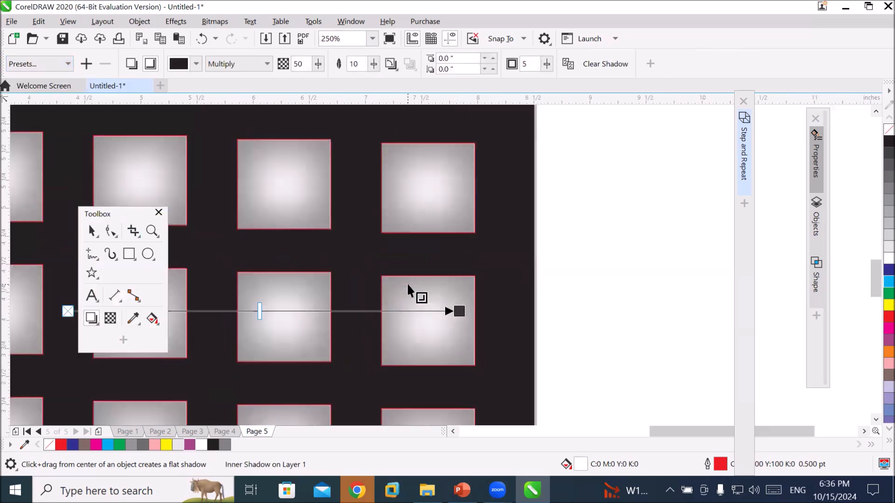
{"action": "scroll", "coordinate": [408, 287], "scroll_direction": "down", "scroll_amount": 4}
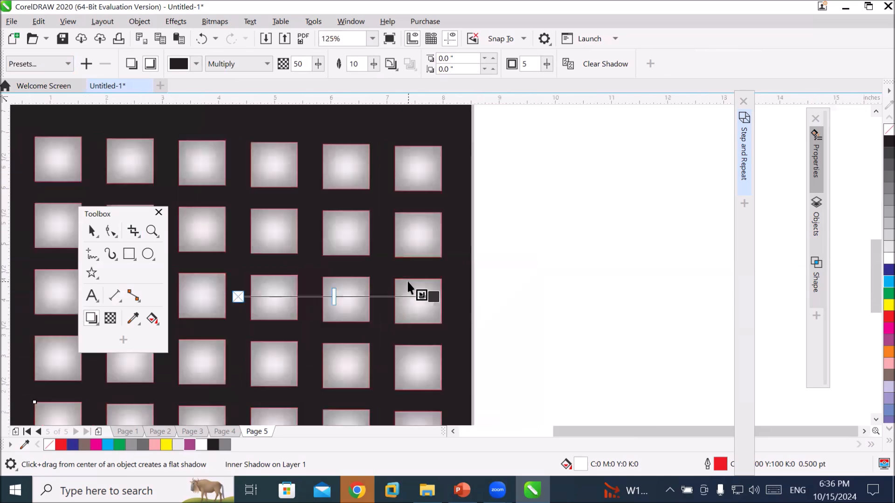
{"action": "left_click_drag", "start_coordinate": [370, 290], "coordinate": [414, 289]}
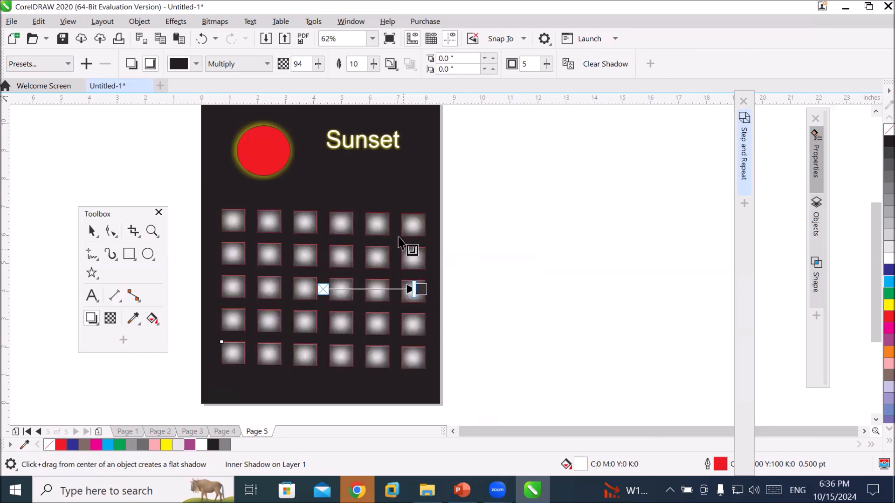
{"action": "scroll", "coordinate": [395, 228], "scroll_direction": "up", "scroll_amount": 2}
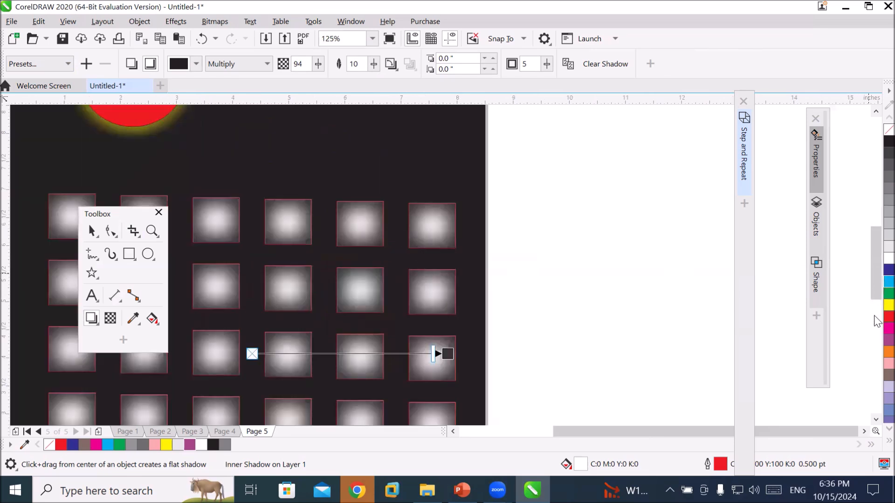
Recolour the squares' inner shadow yellow and adjust its opacity to 96
{"action": "left_click_drag", "start_coordinate": [872, 309], "coordinate": [448, 353]}
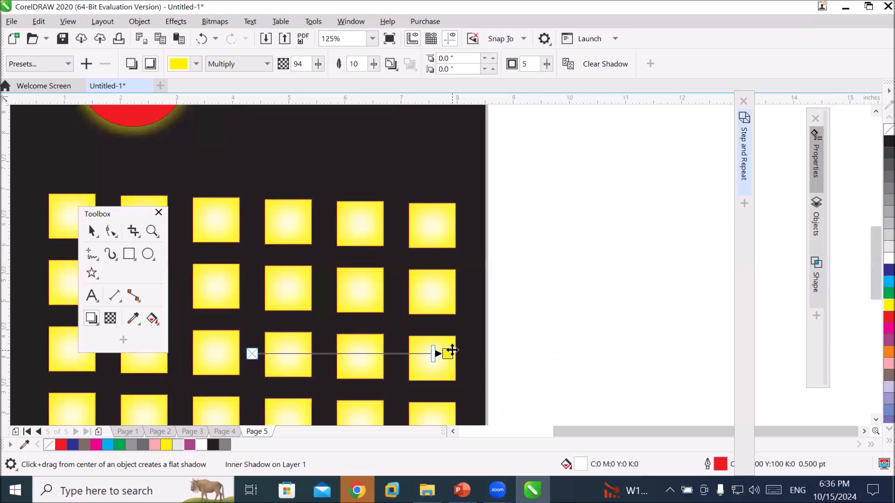
{"action": "mouse_move", "coordinate": [433, 353]}
{"action": "left_mouse_down"}
{"action": "mouse_move", "coordinate": [307, 353]}
{"action": "mouse_move", "coordinate": [447, 354]}
{"action": "left_mouse_up"}
{"action": "left_click_drag", "start_coordinate": [447, 353], "coordinate": [436, 354]}
Change the inner shadow colour to white, then to light grey
{"action": "left_click_drag", "start_coordinate": [483, 342], "coordinate": [446, 353]}
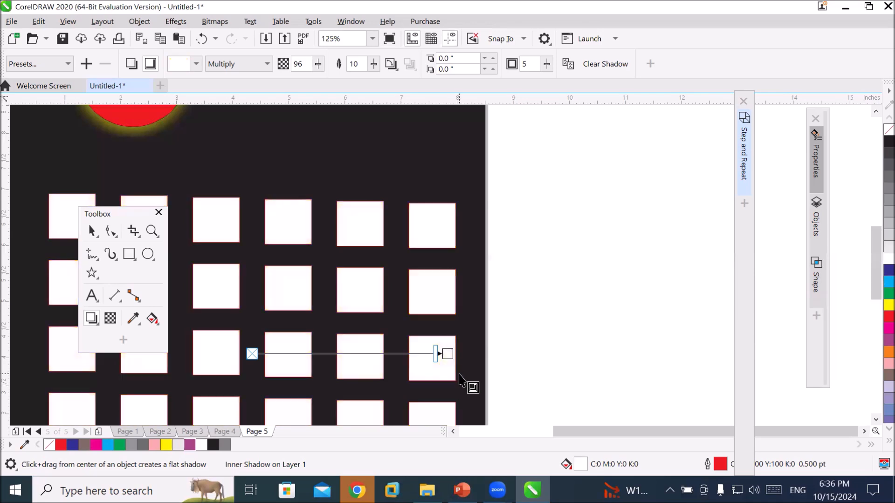
{"action": "left_click_drag", "start_coordinate": [889, 236], "coordinate": [446, 351]}
{"action": "scroll", "coordinate": [445, 351], "scroll_direction": "down", "scroll_amount": 5}
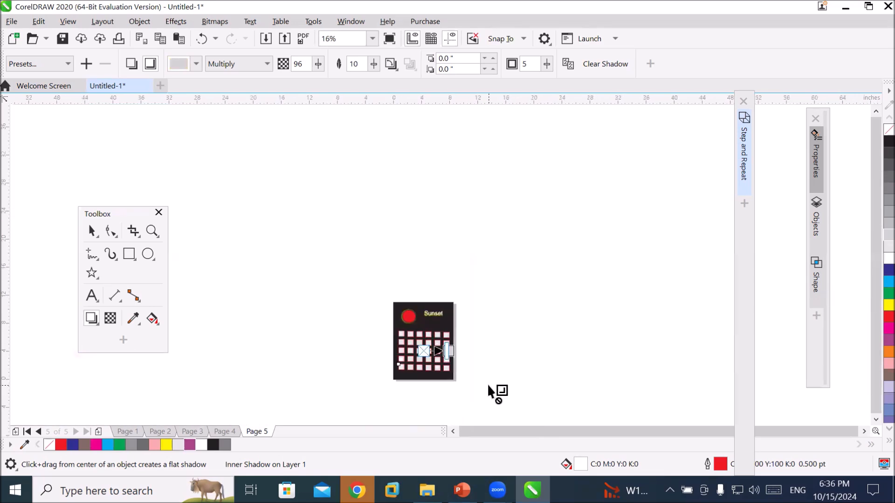
{"action": "scroll", "coordinate": [487, 384], "scroll_direction": "up", "scroll_amount": 2}
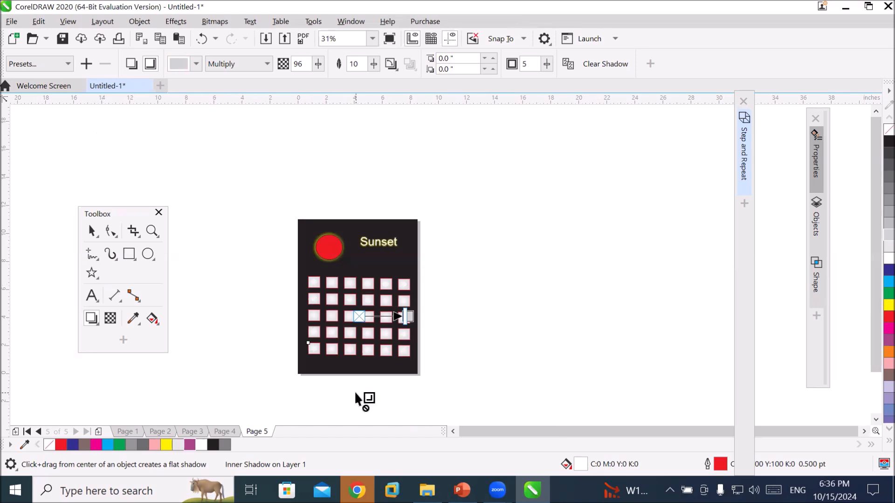
{"action": "scroll", "coordinate": [289, 358], "scroll_direction": "up", "scroll_amount": 2}
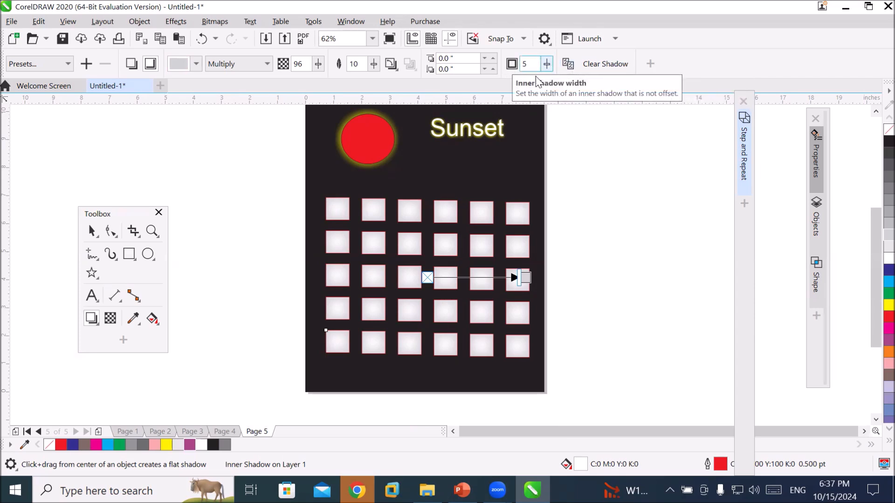
{"action": "scroll", "coordinate": [579, 199], "scroll_direction": "up", "scroll_amount": 2}
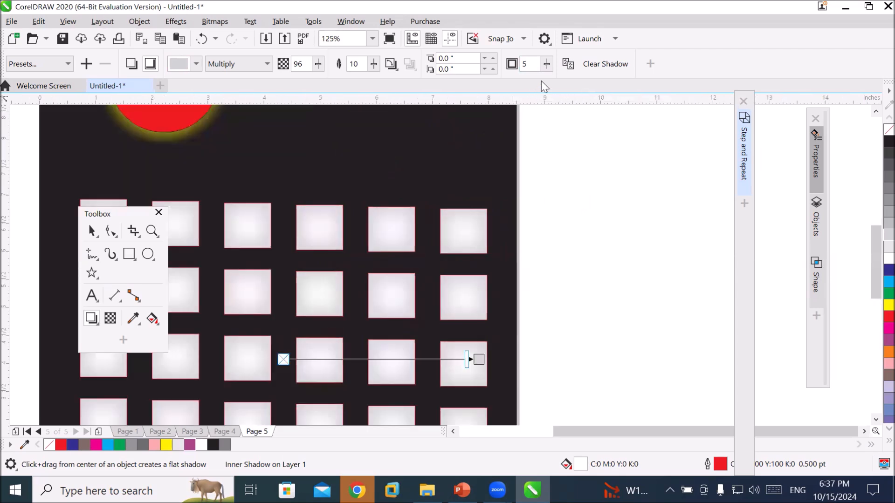
Try inner shadow widths of 37, 1 and 36 on the grid of squares
{"action": "left_click", "coordinate": [546, 64]}
{"action": "left_click_drag", "start_coordinate": [546, 80], "coordinate": [567, 83]}
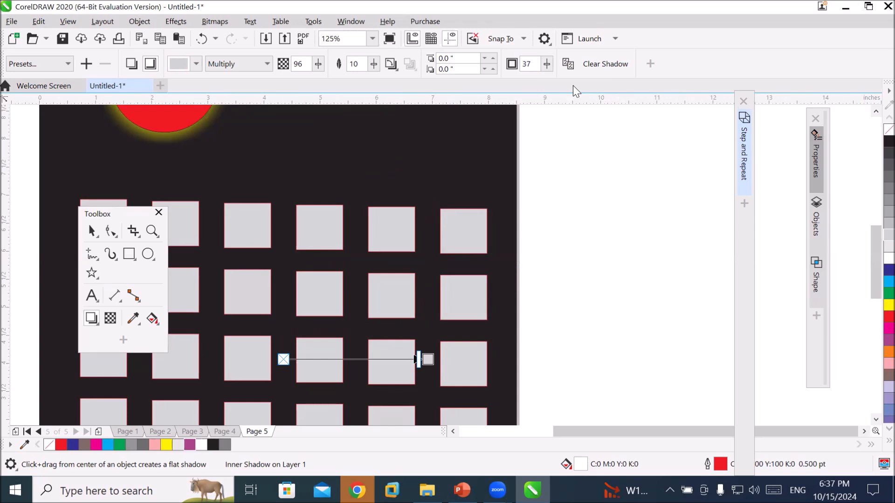
{"action": "left_click", "coordinate": [547, 65]}
{"action": "left_click_drag", "start_coordinate": [547, 88], "coordinate": [521, 90]}
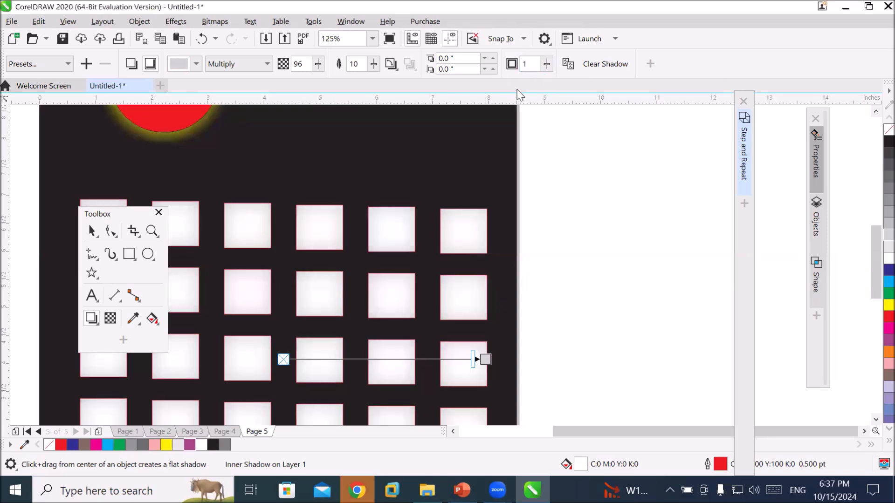
{"action": "left_click", "coordinate": [546, 68]}
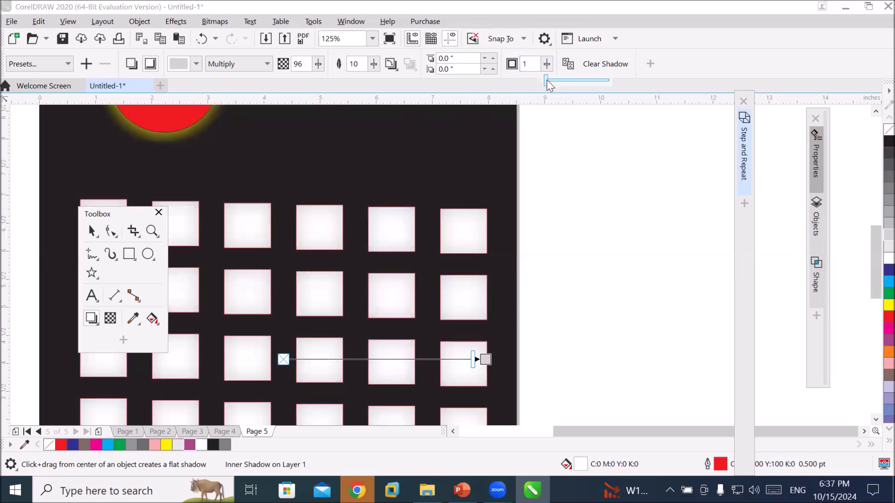
{"action": "left_click_drag", "start_coordinate": [547, 87], "coordinate": [568, 87]}
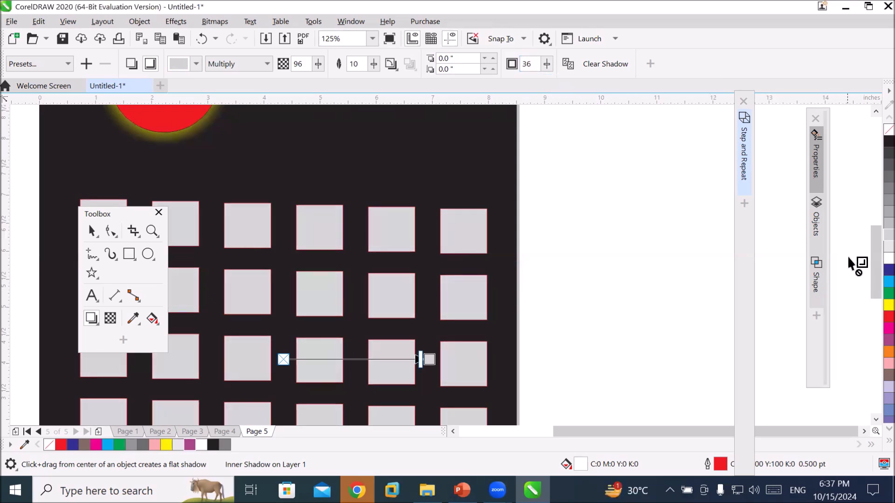
Recolour the inner shadow yellow again and reduce its width to 1
{"action": "left_click_drag", "start_coordinate": [888, 305], "coordinate": [429, 361]}
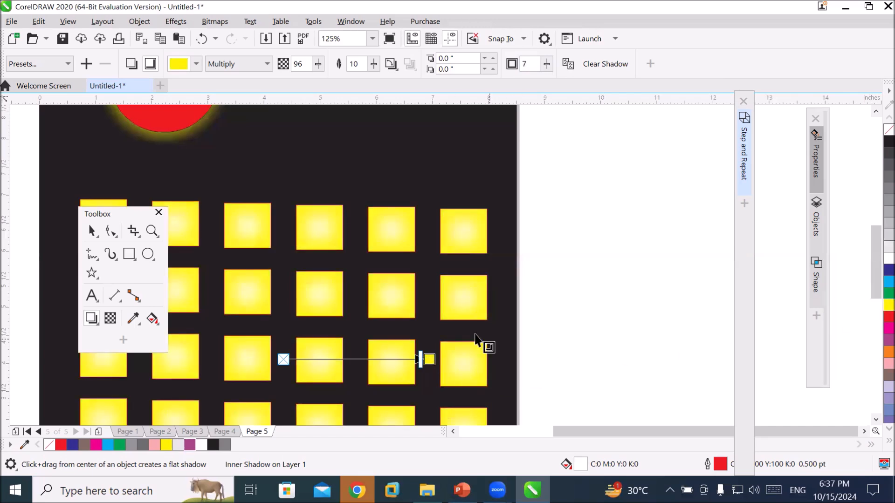
{"action": "scroll", "coordinate": [492, 261], "scroll_direction": "up", "scroll_amount": 2}
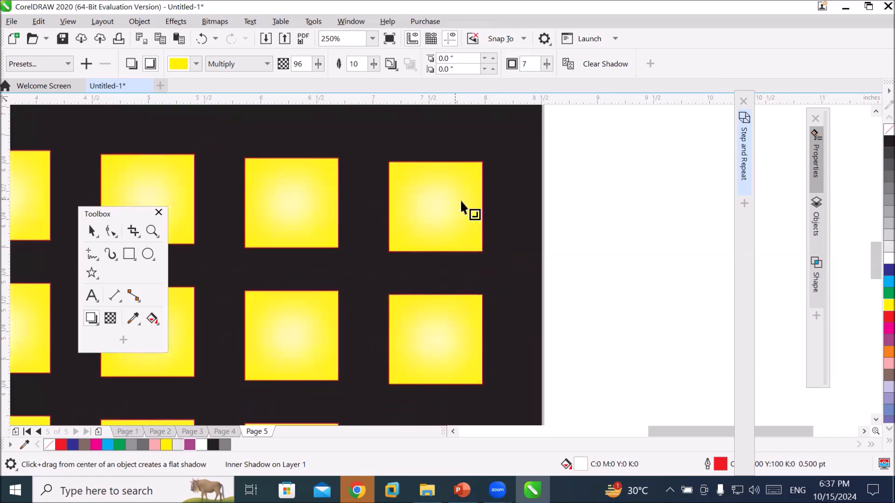
{"action": "left_click", "coordinate": [548, 64]}
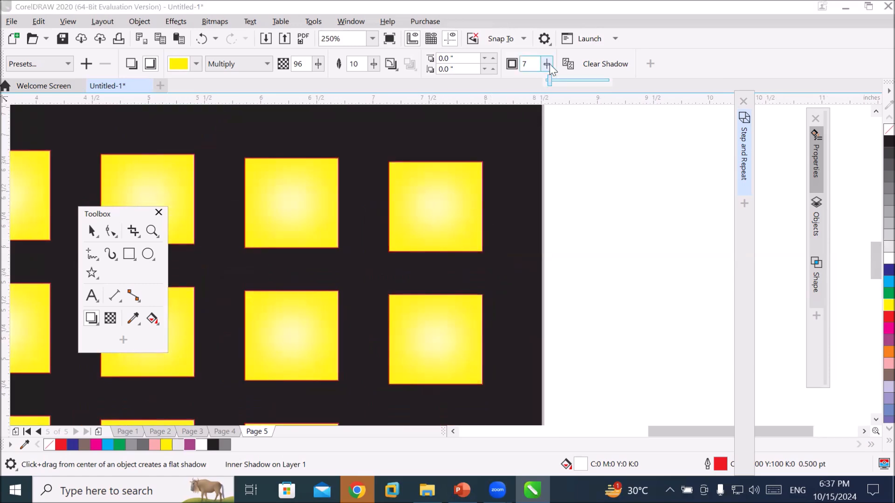
{"action": "left_click_drag", "start_coordinate": [548, 79], "coordinate": [538, 83]}
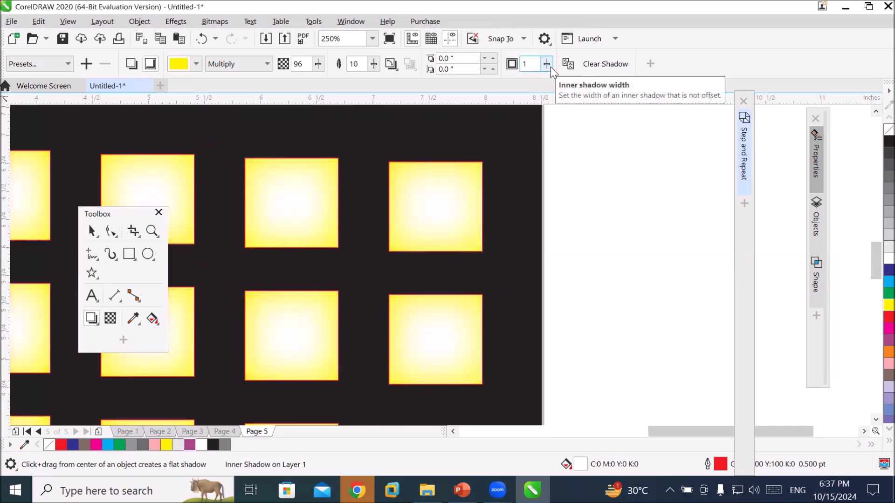
Try wider settings for the yellow inner shadow, including 33 and 28, and raise the width to 100
{"action": "left_click", "coordinate": [548, 64]}
{"action": "left_click_drag", "start_coordinate": [552, 83], "coordinate": [572, 80]}
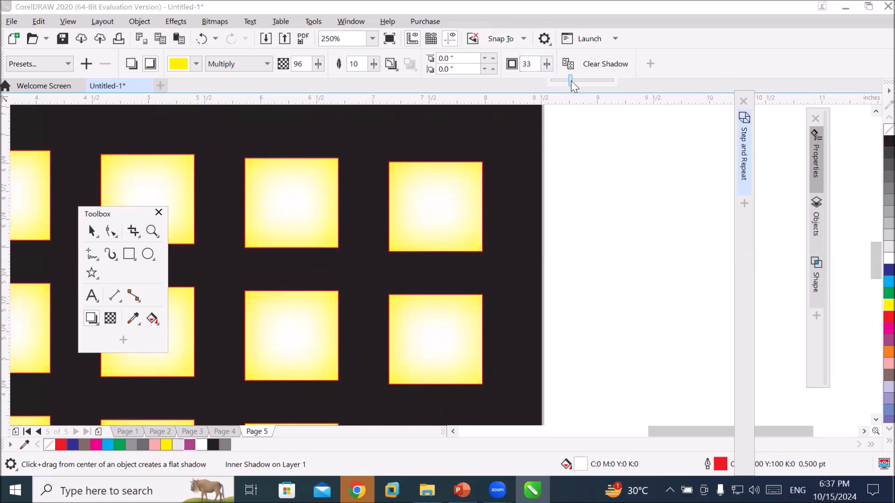
{"action": "left_click", "coordinate": [547, 64]}
{"action": "left_click_drag", "start_coordinate": [548, 81], "coordinate": [545, 82]}
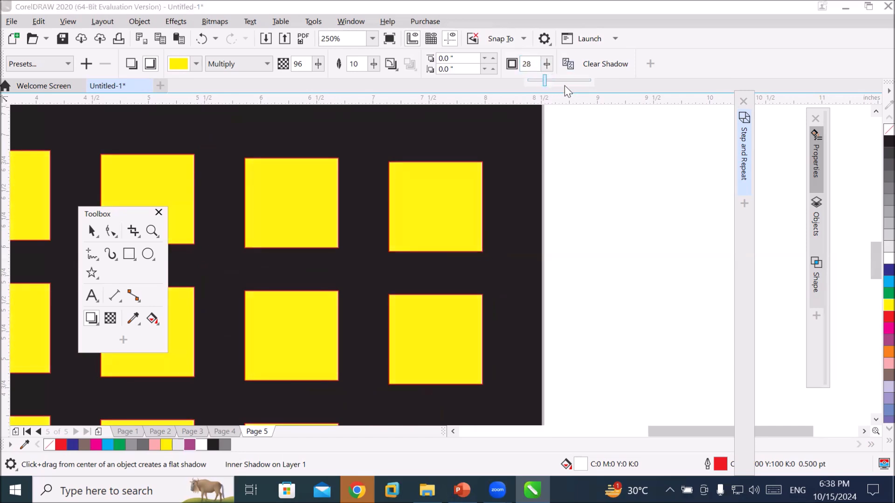
{"action": "left_click_drag", "start_coordinate": [544, 80], "coordinate": [590, 80]}
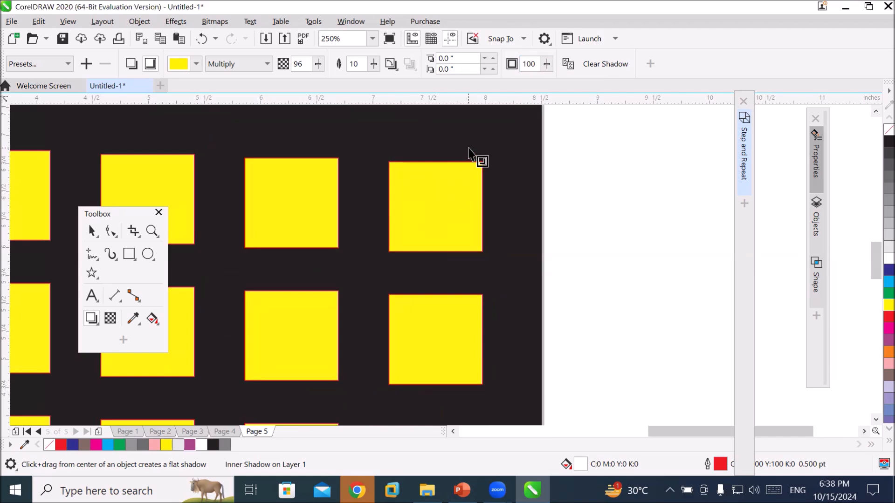
{"action": "scroll", "coordinate": [517, 177], "scroll_direction": "down", "scroll_amount": 6}
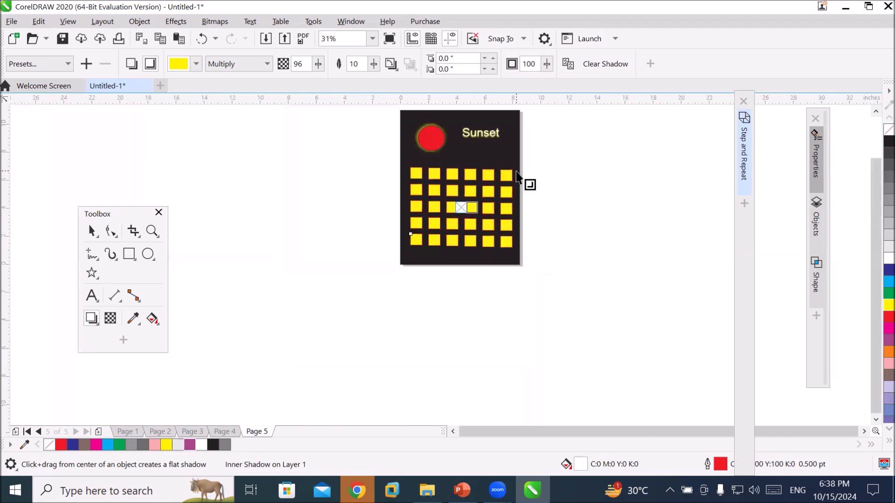
Clear the inner shadow from the combined squares and deselect them
{"action": "left_click", "coordinate": [608, 64]}
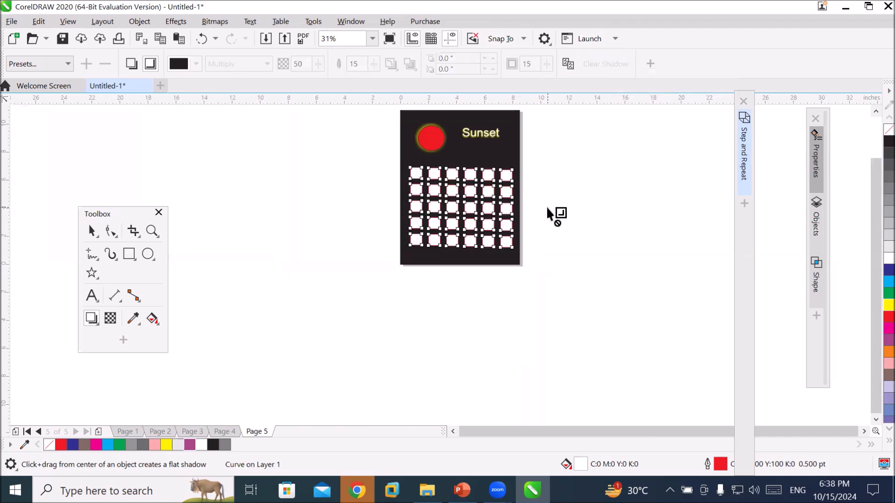
{"action": "key", "text": "space"}
{"action": "left_click", "coordinate": [492, 198]}
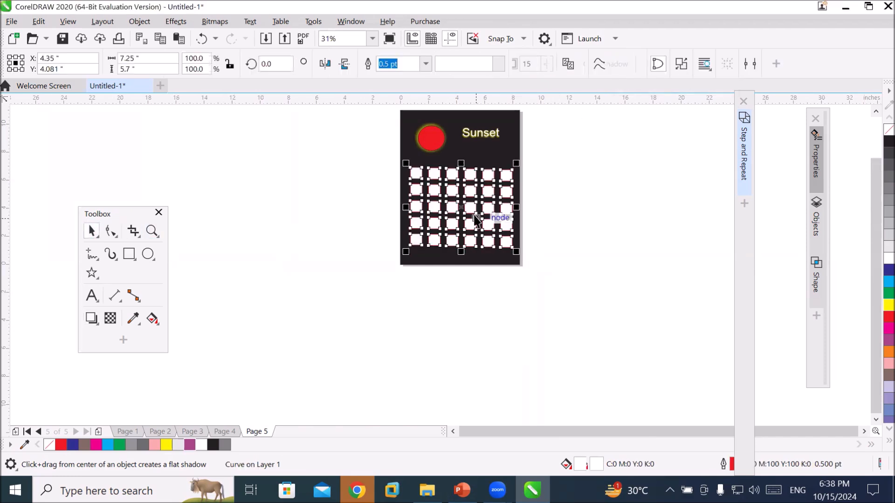
{"action": "left_click", "coordinate": [343, 217]}
{"action": "scroll", "coordinate": [409, 213], "scroll_direction": "up", "scroll_amount": 2}
{"action": "scroll", "coordinate": [409, 213], "scroll_direction": "down", "scroll_amount": 2}
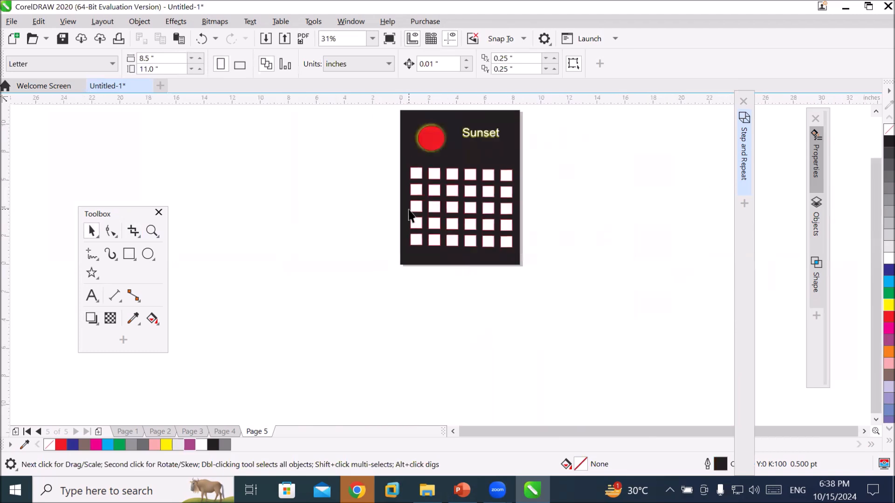
Move the floating toolbox closer to the page and show the list of effect tools
{"action": "left_click", "coordinate": [90, 319]}
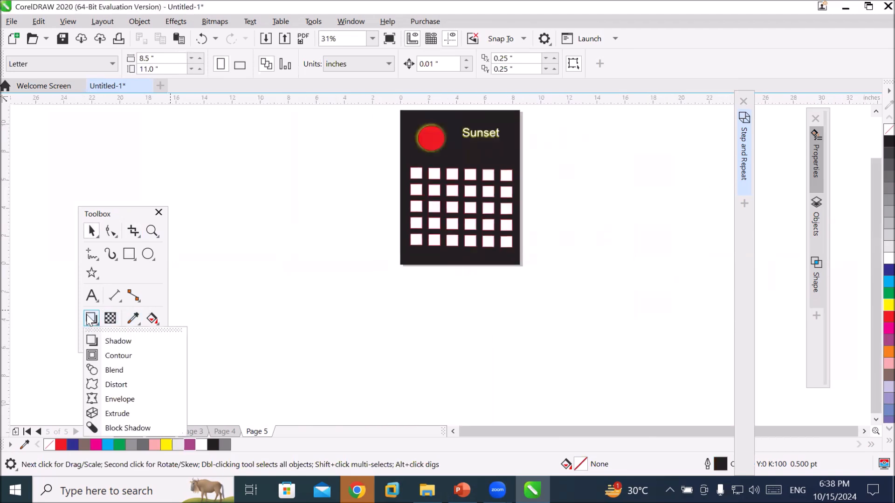
{"action": "left_click", "coordinate": [135, 213]}
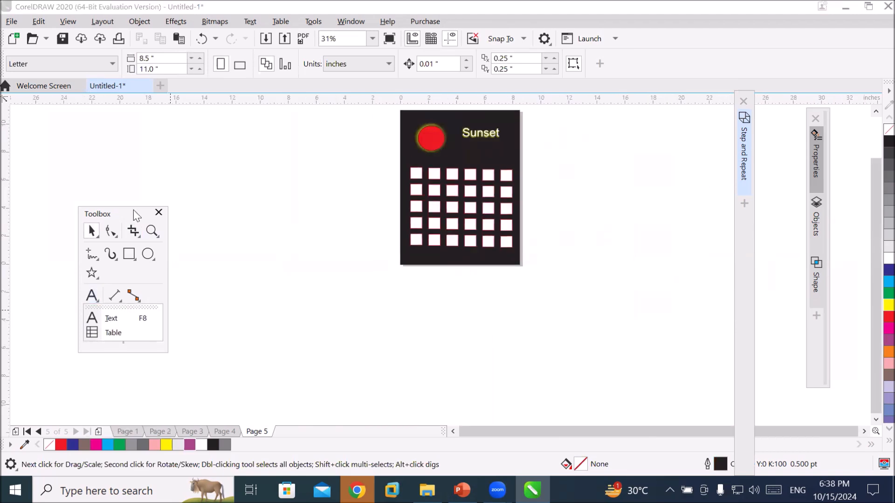
{"action": "left_click_drag", "start_coordinate": [133, 210], "coordinate": [216, 147]}
{"action": "left_click", "coordinate": [178, 257]}
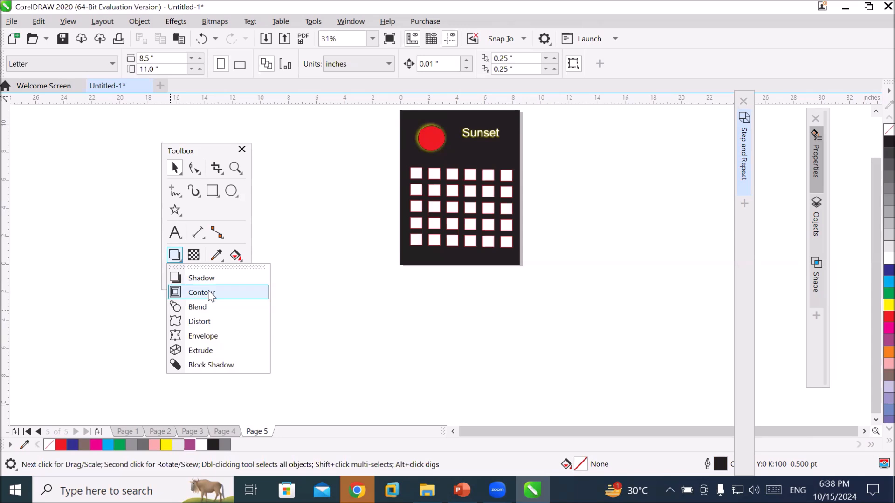
Add a new page and place the artistic text "Sale" near its top edge, enlarged to about 4.6 by 1.8 inches
{"action": "left_click", "coordinate": [100, 432]}
{"action": "scroll", "coordinate": [484, 107], "scroll_direction": "up", "scroll_amount": 2}
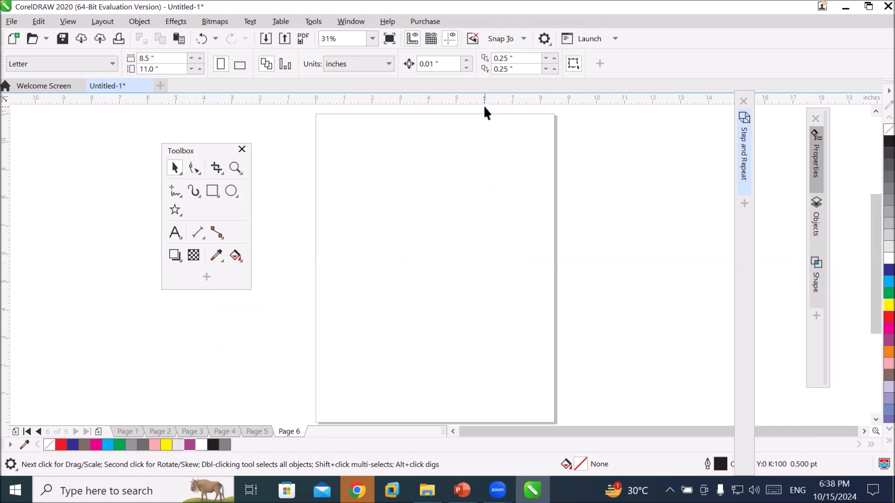
{"action": "left_click", "coordinate": [174, 232]}
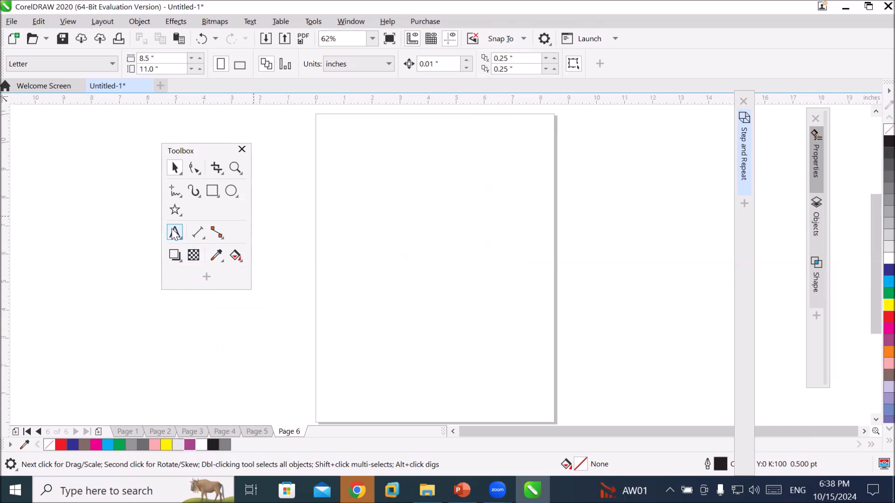
{"action": "left_click", "coordinate": [382, 167]}
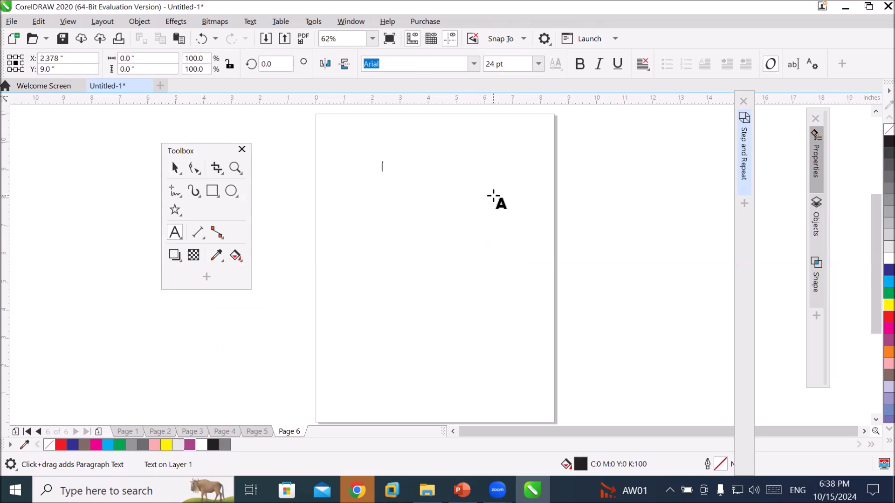
{"action": "type", "text": "Sale"}
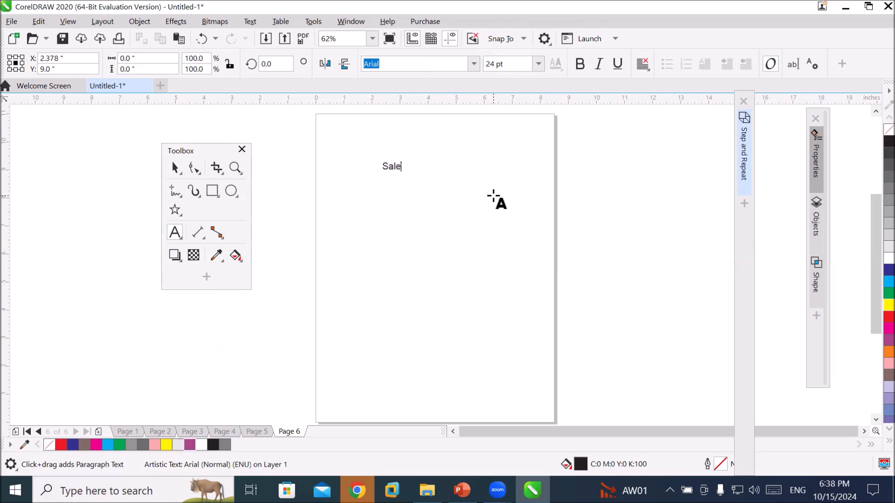
{"action": "key", "text": "Escape"}
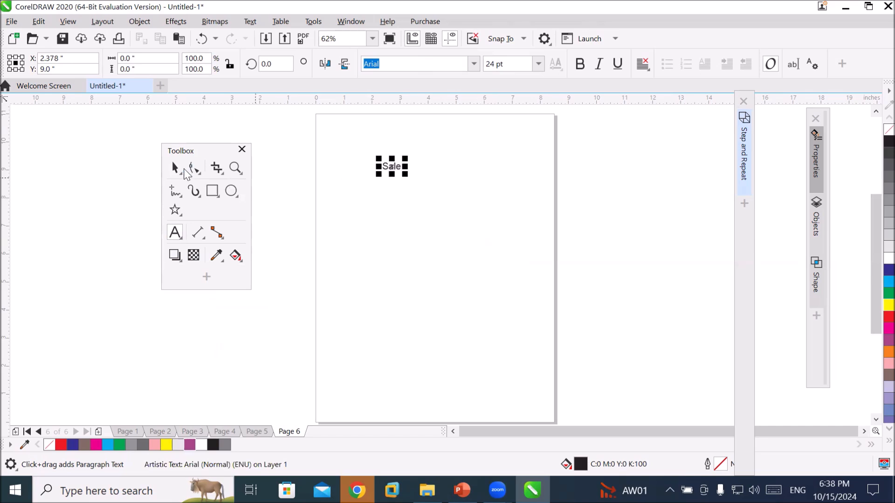
{"action": "left_click_drag", "start_coordinate": [407, 173], "coordinate": [539, 218]}
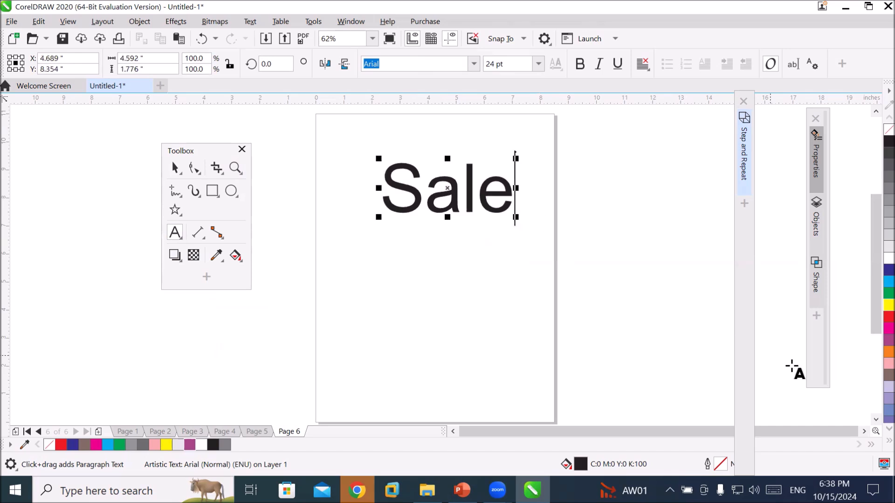
Draw a nearly round ellipse about 3.9 by 3.7 inches below the "Sale" text
{"action": "left_click", "coordinate": [875, 419]}
{"action": "left_click", "coordinate": [876, 419]}
{"action": "left_click", "coordinate": [231, 191]}
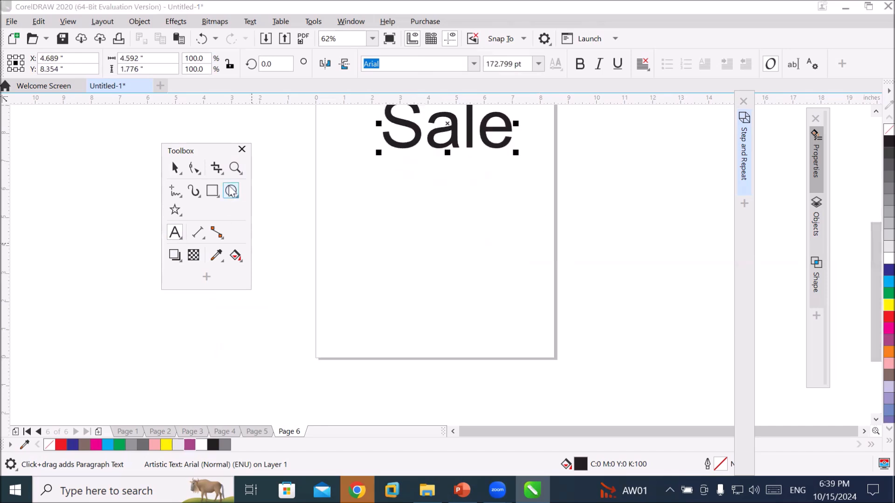
{"action": "left_click_drag", "start_coordinate": [389, 195], "coordinate": [503, 301]}
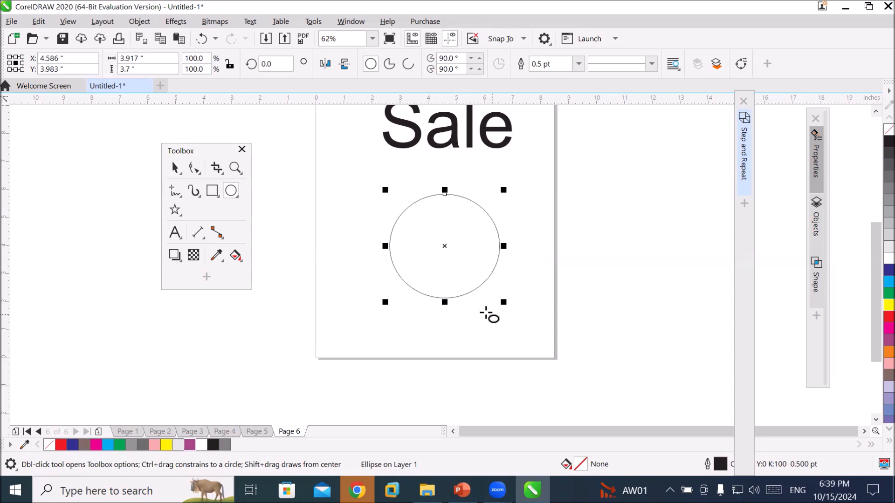
Try the Flow Inward and Flow Outward contour presets on the unfilled ellipse, returning to Flow Inward
{"action": "left_click", "coordinate": [182, 256]}
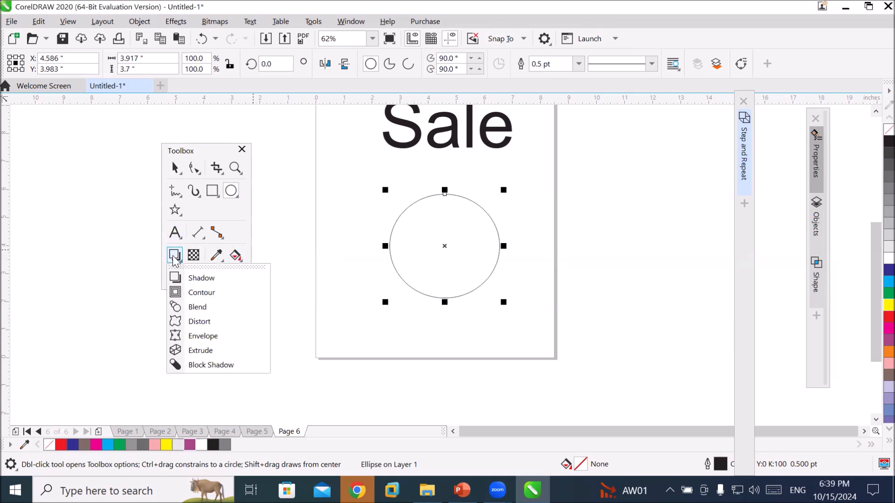
{"action": "left_click", "coordinate": [203, 294]}
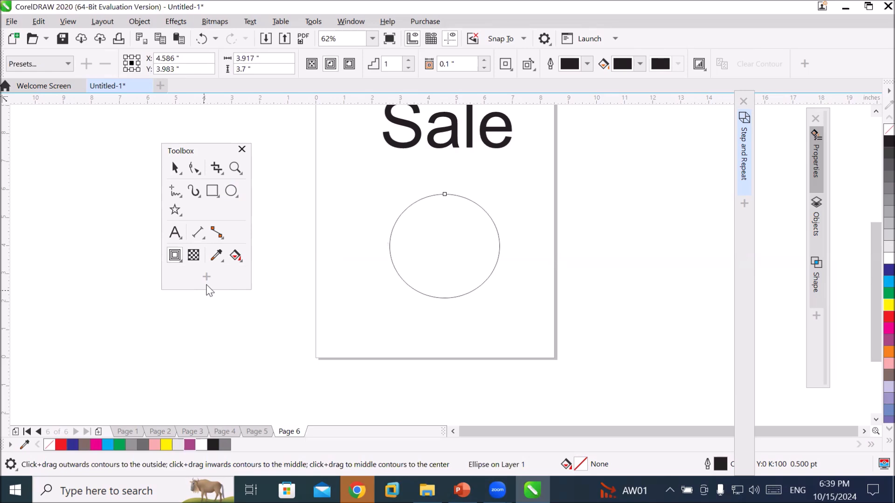
{"action": "left_click", "coordinate": [68, 64]}
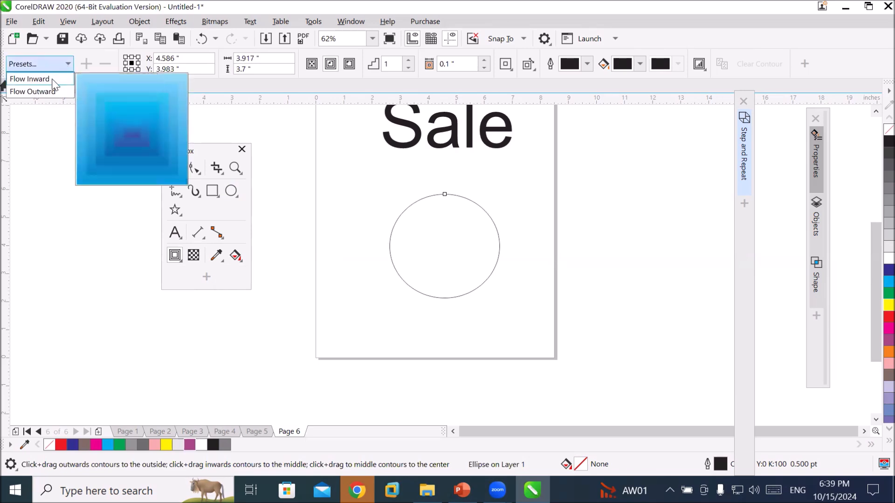
{"action": "left_click", "coordinate": [52, 80]}
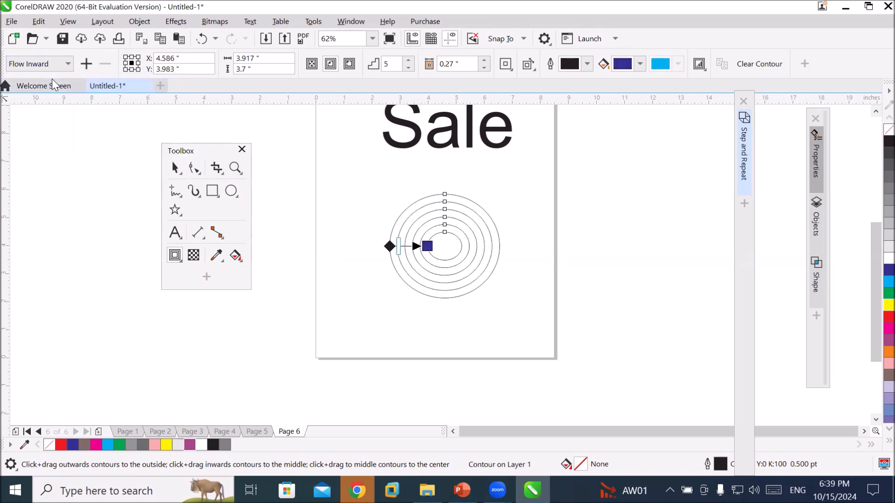
{"action": "left_click", "coordinate": [68, 65]}
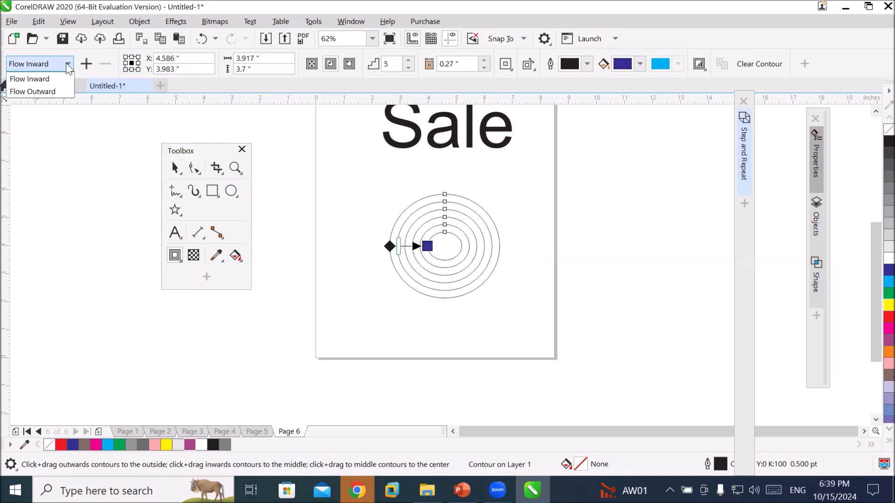
{"action": "left_click", "coordinate": [52, 93]}
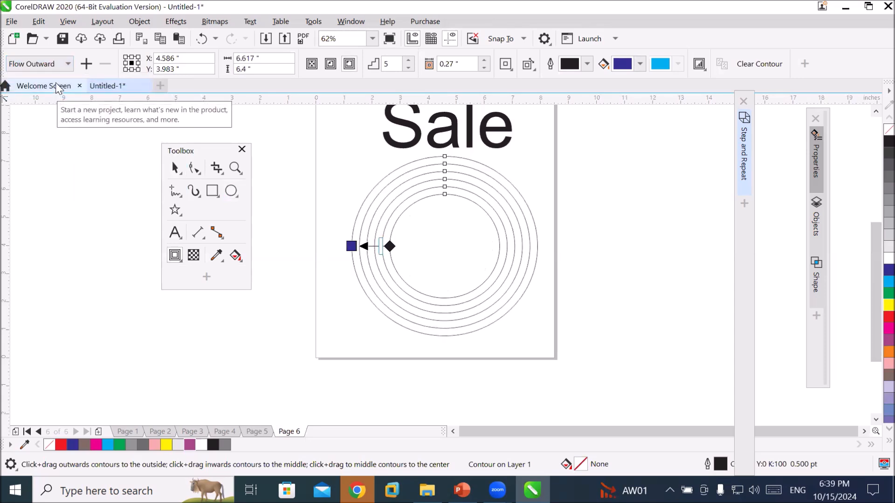
{"action": "left_click", "coordinate": [59, 64]}
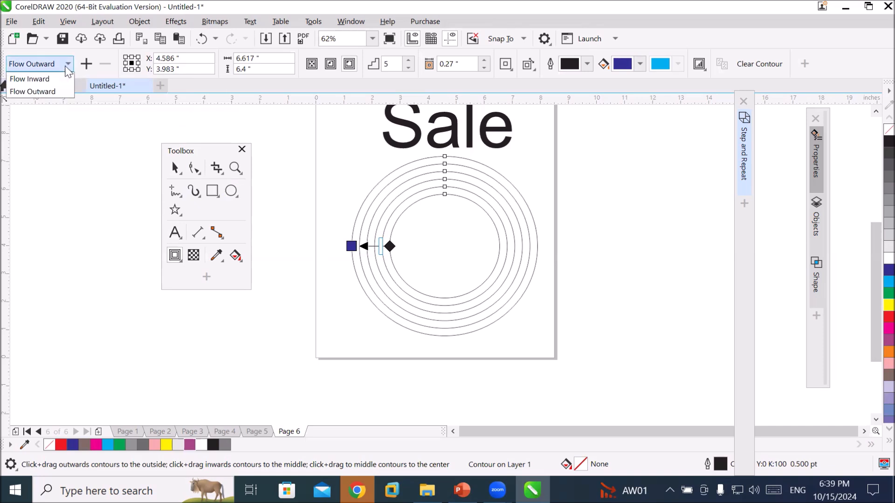
{"action": "left_click", "coordinate": [42, 79]}
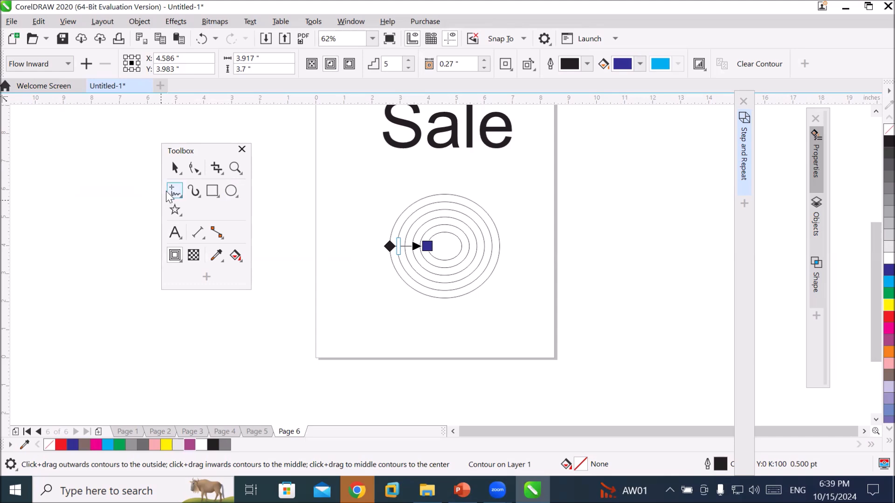
Undo the contour presets applied to the unfilled ellipse
{"action": "key", "text": "ctrl+z"}
{"action": "key", "text": "ctrl+z"}
{"action": "key", "text": "ctrl+z"}
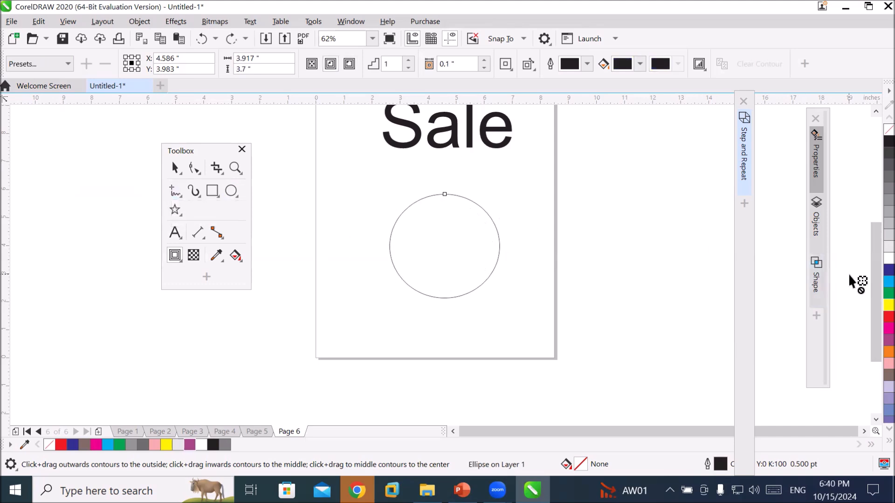
Fill the ellipse with cyan and set its outline width to 3.0 pt
{"action": "left_click", "coordinate": [889, 282]}
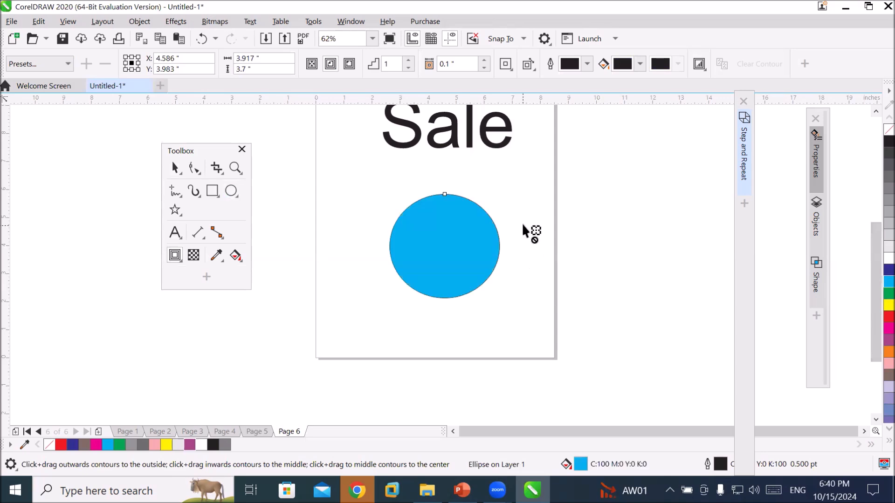
{"action": "scroll", "coordinate": [521, 218], "scroll_direction": "up", "scroll_amount": 2}
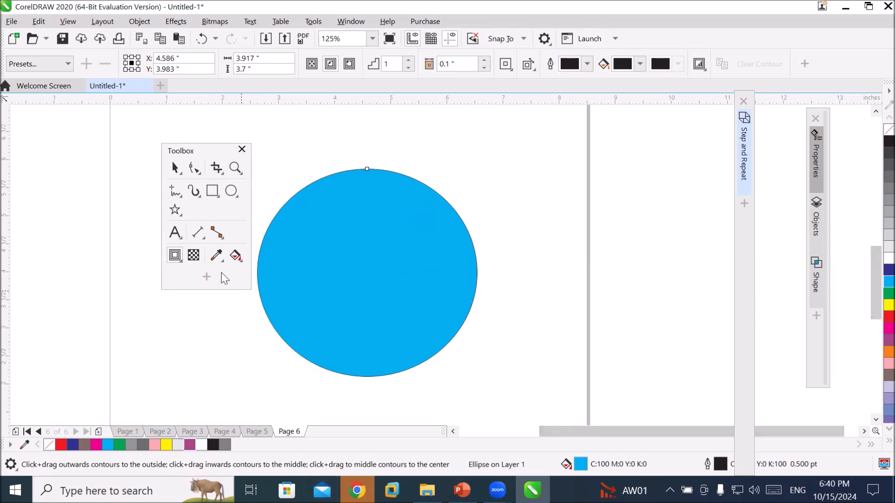
{"action": "left_click", "coordinate": [175, 167]}
{"action": "left_click", "coordinate": [361, 233]}
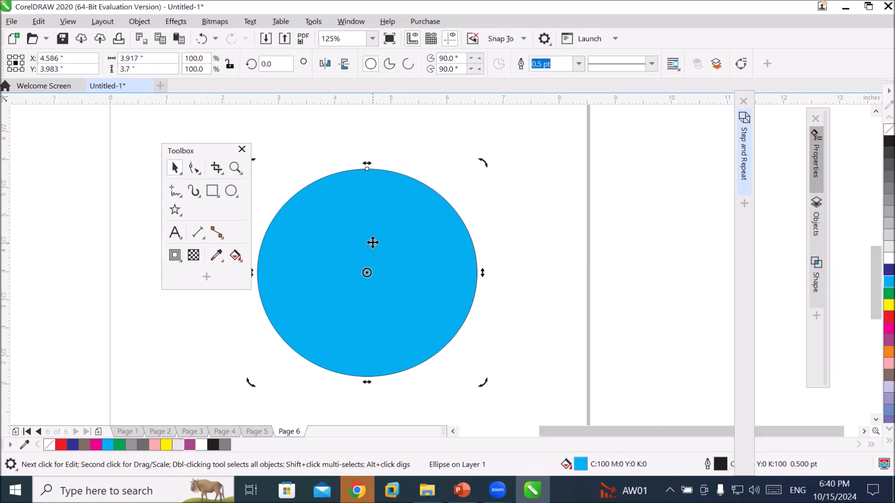
{"action": "left_click", "coordinate": [578, 64]}
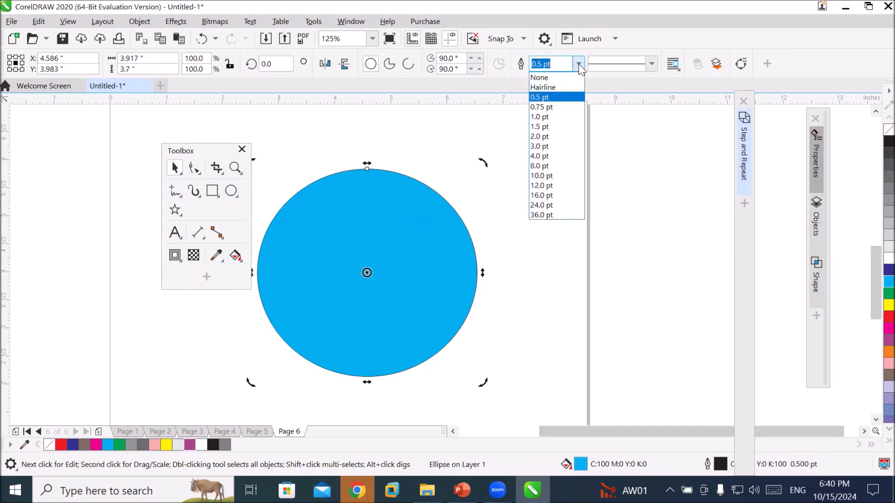
{"action": "left_click", "coordinate": [558, 145]}
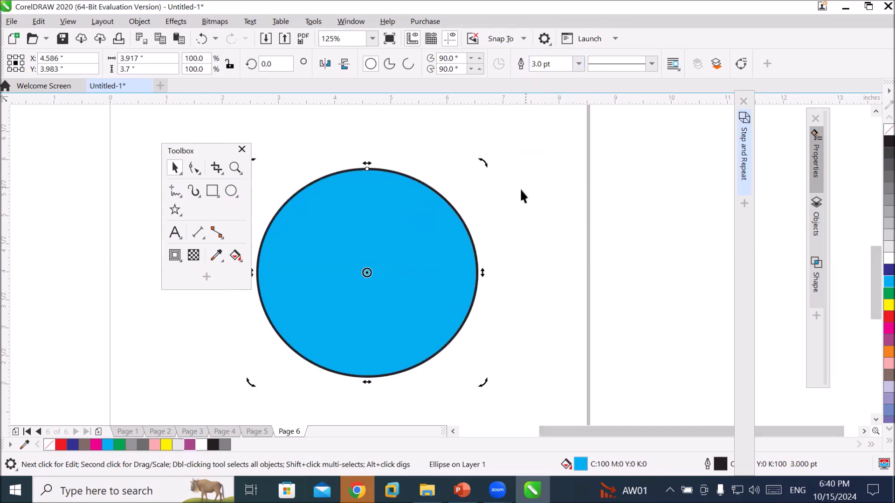
{"action": "scroll", "coordinate": [441, 176], "scroll_direction": "up", "scroll_amount": 2}
{"action": "scroll", "coordinate": [441, 176], "scroll_direction": "down", "scroll_amount": 2}
{"action": "left_click", "coordinate": [434, 280]}
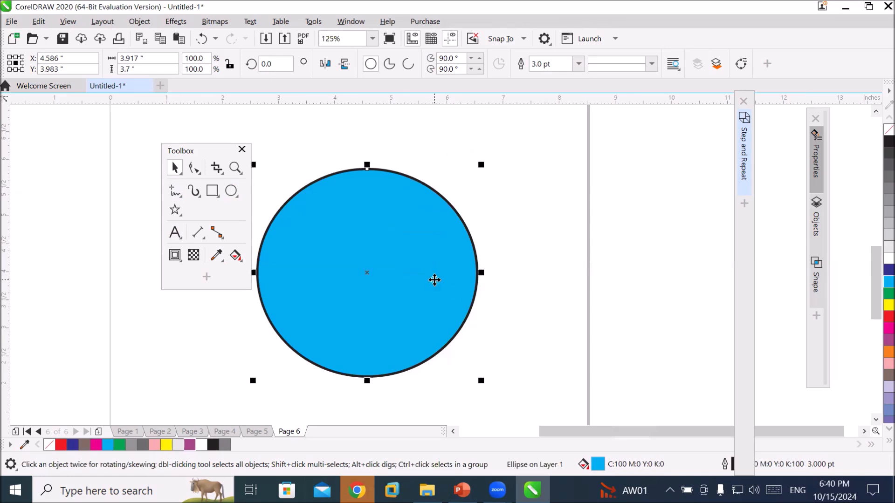
Try the Flow Inward and Flow Outward contour presets on the cyan ellipse, ending on Flow Inward
{"action": "left_click", "coordinate": [175, 255]}
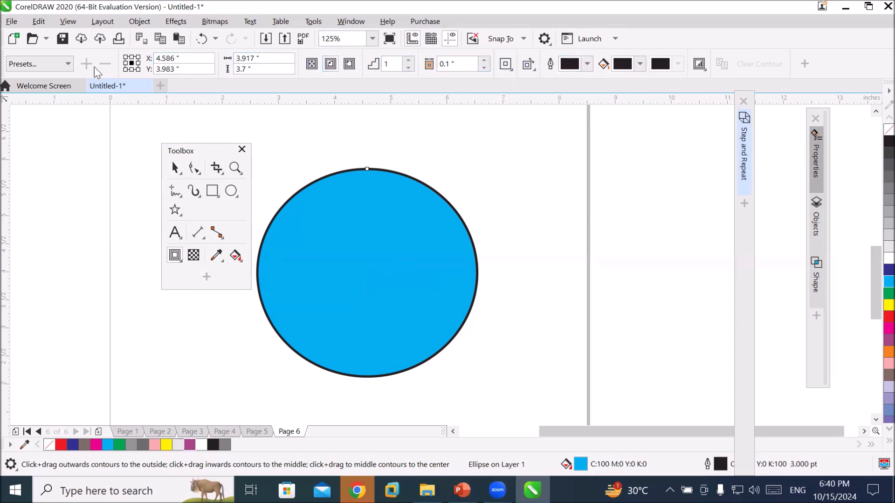
{"action": "left_click", "coordinate": [68, 64]}
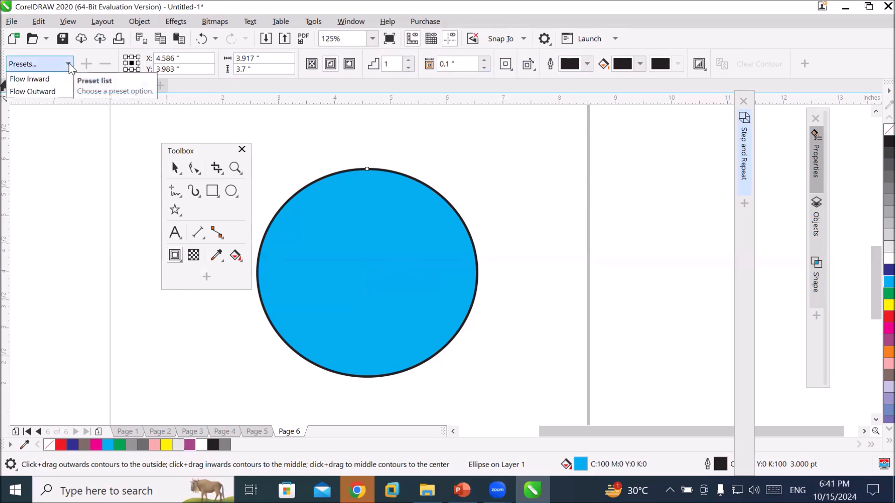
{"action": "left_click", "coordinate": [63, 80]}
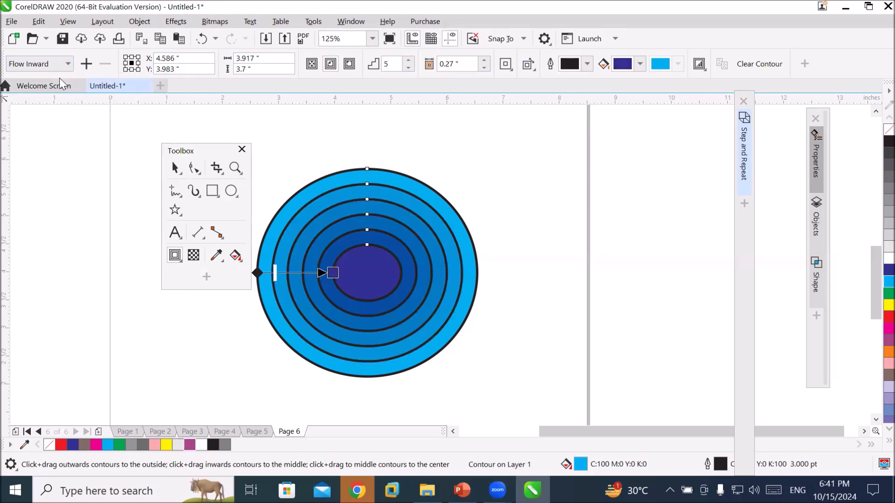
{"action": "left_click", "coordinate": [56, 63]}
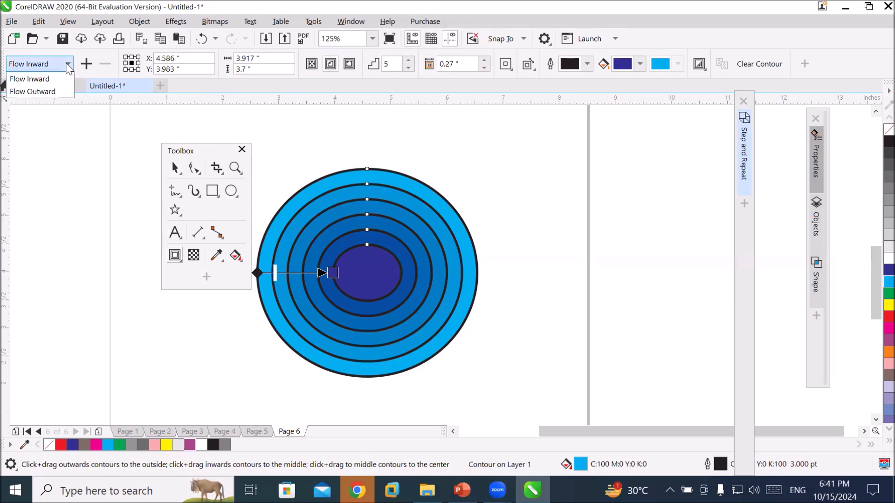
{"action": "left_click", "coordinate": [55, 92]}
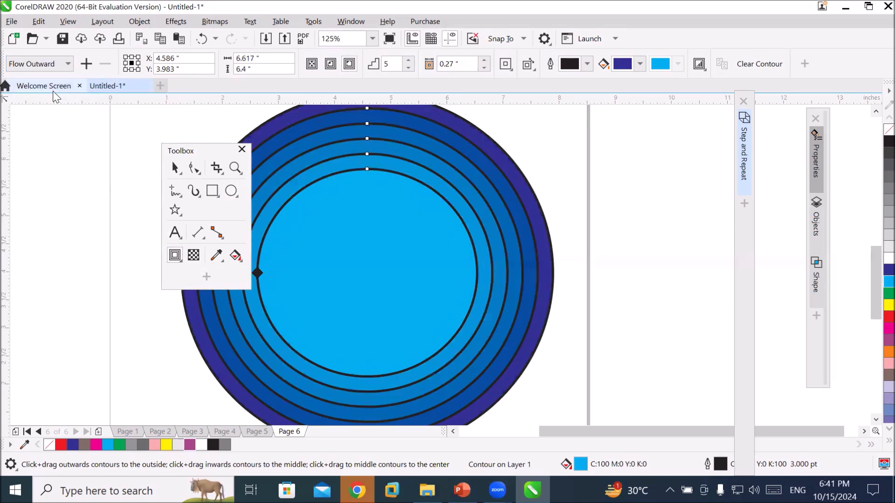
{"action": "left_click", "coordinate": [68, 63]}
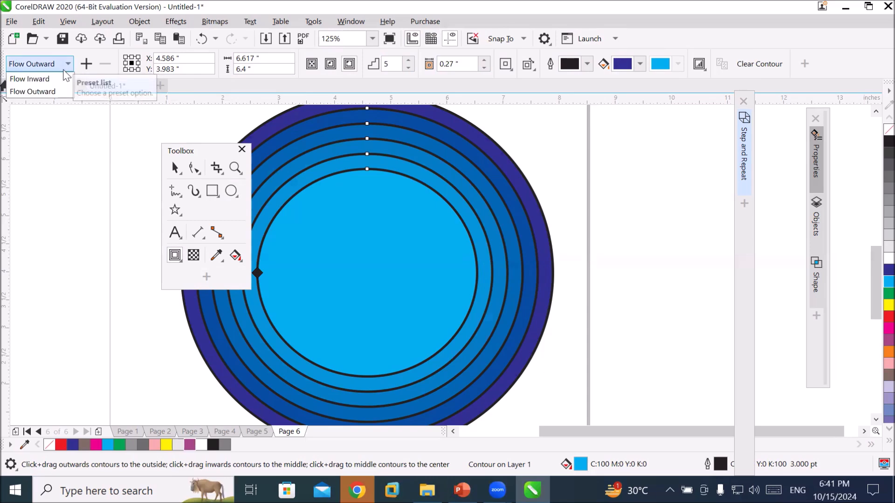
{"action": "left_click", "coordinate": [61, 80]}
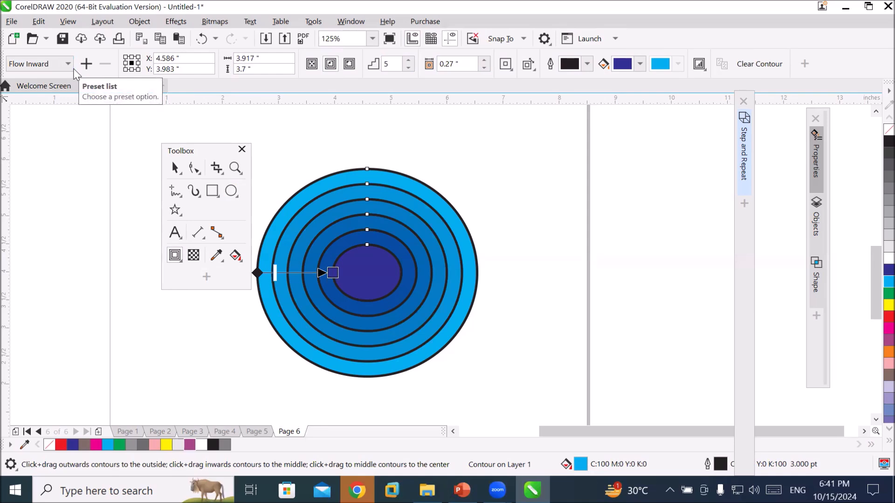
Undo all contour preset changes on the cyan ellipse
{"action": "key", "text": "ctrl+z"}
{"action": "key", "text": "ctrl+z"}
{"action": "key", "text": "ctrl+z"}
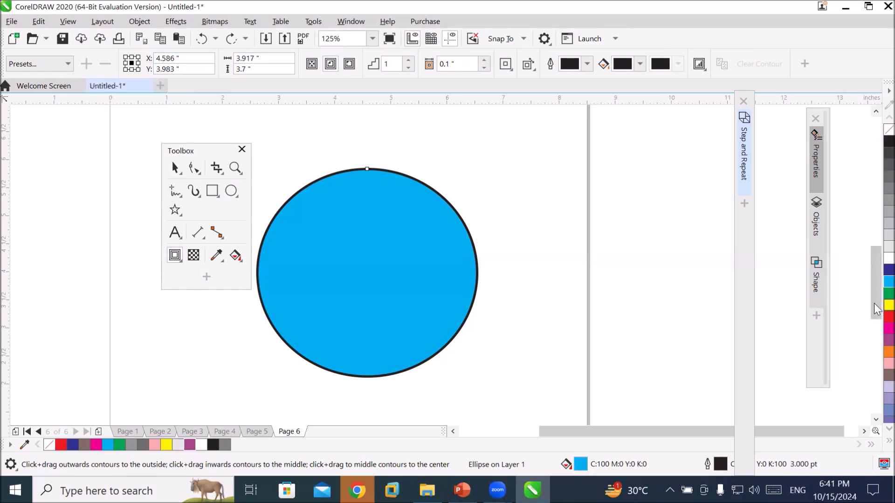
Fill the ellipse with yellow and apply the Flow Inward contour preset to it
{"action": "left_click", "coordinate": [888, 305]}
{"action": "left_click_drag", "start_coordinate": [888, 305], "coordinate": [787, 322]}
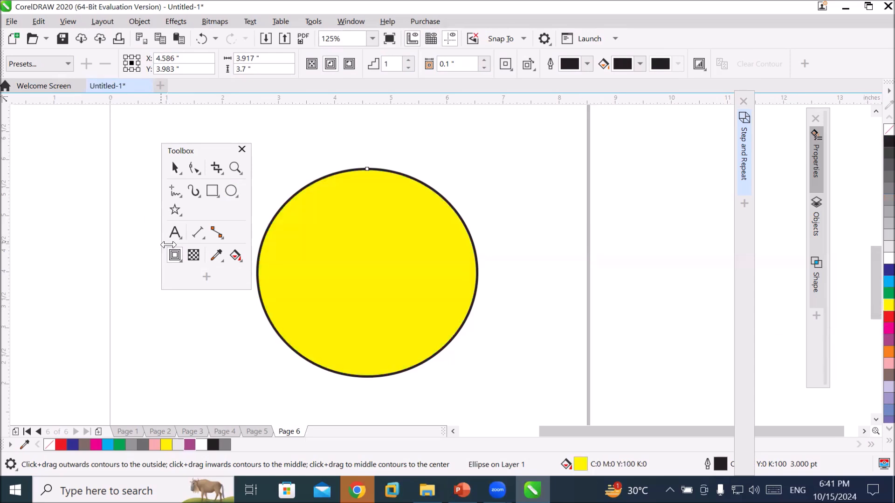
{"action": "left_click", "coordinate": [175, 255]}
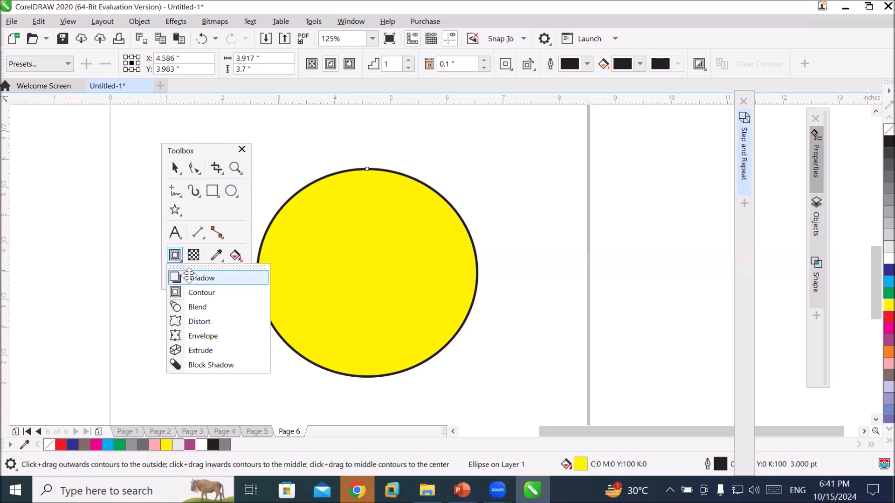
{"action": "left_click", "coordinate": [195, 292]}
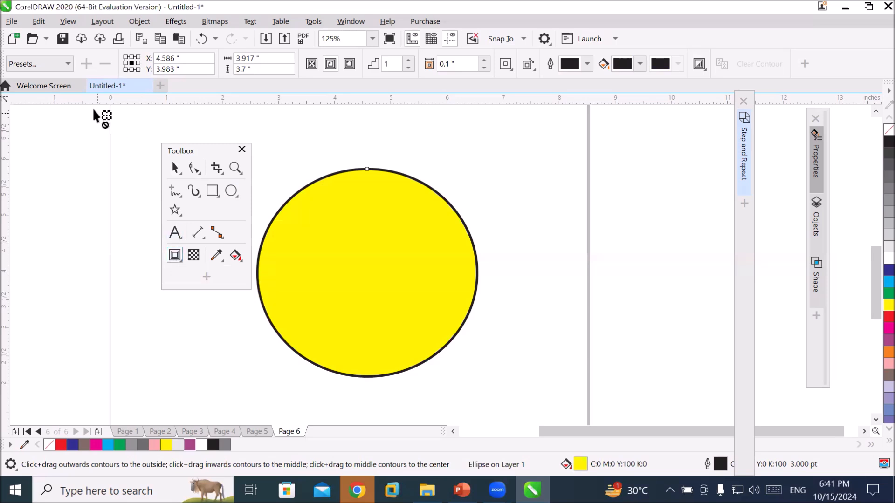
{"action": "left_click", "coordinate": [69, 66]}
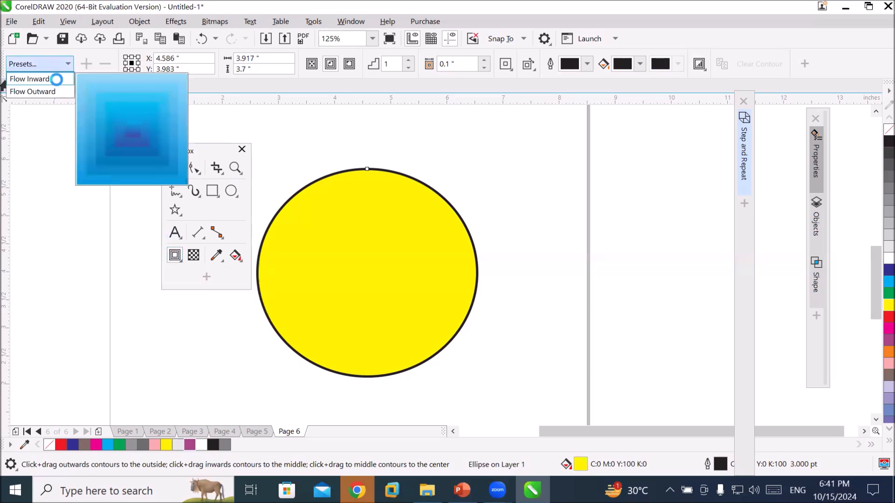
{"action": "left_click", "coordinate": [42, 78]}
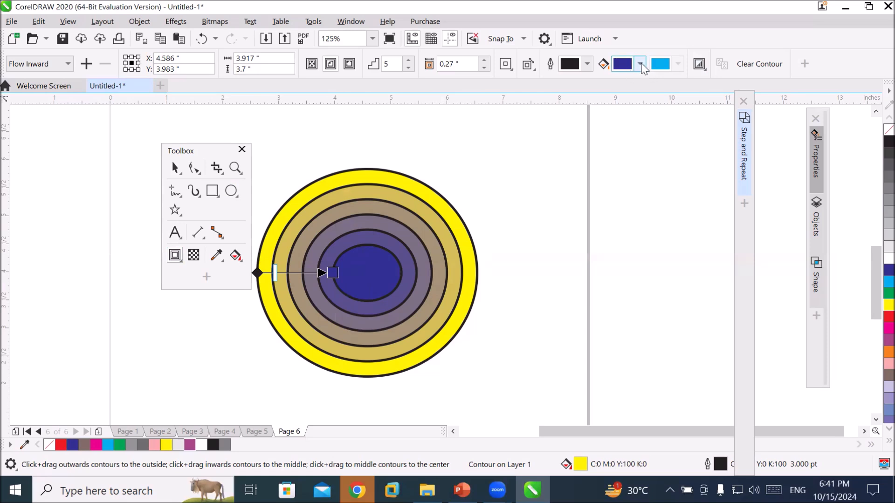
Set the contour's fill color to red (C0 M100 Y100 K0) and tighten the ring spacing to about 0.064 in
{"action": "left_click", "coordinate": [642, 65]}
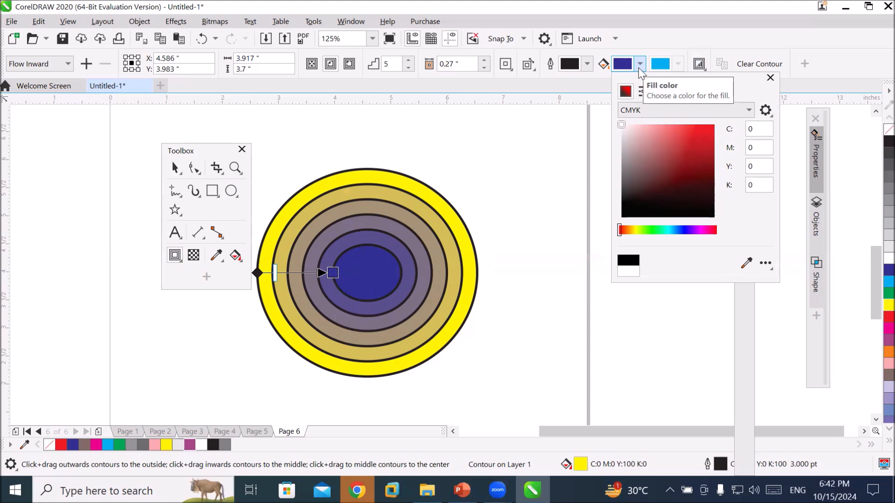
{"action": "left_click", "coordinate": [705, 129]}
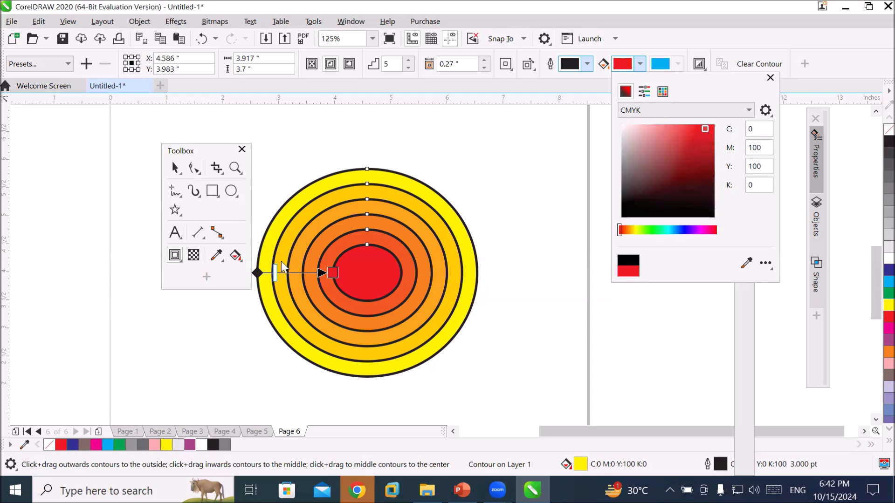
{"action": "left_click", "coordinate": [274, 272]}
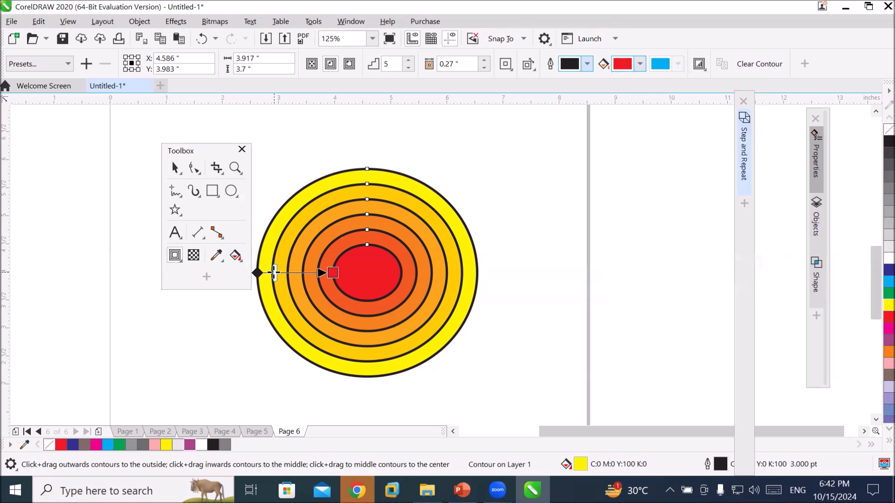
{"action": "left_click_drag", "start_coordinate": [274, 273], "coordinate": [306, 275]}
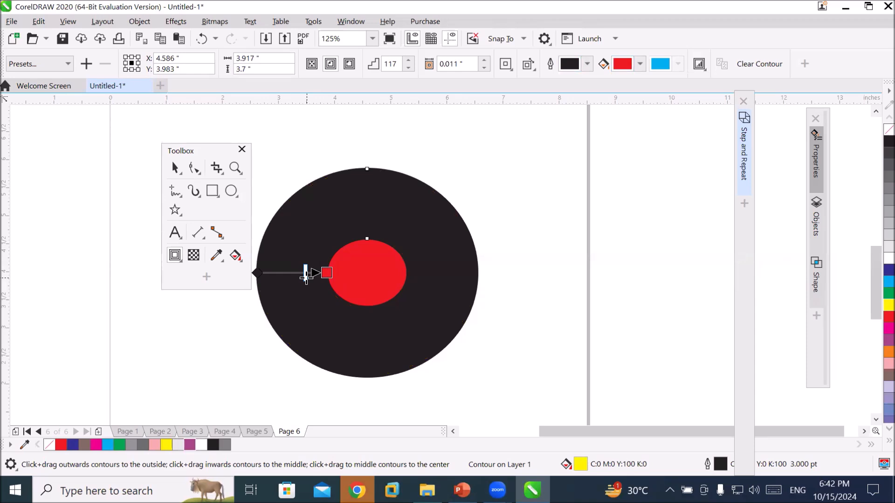
{"action": "left_click_drag", "start_coordinate": [306, 274], "coordinate": [287, 274]}
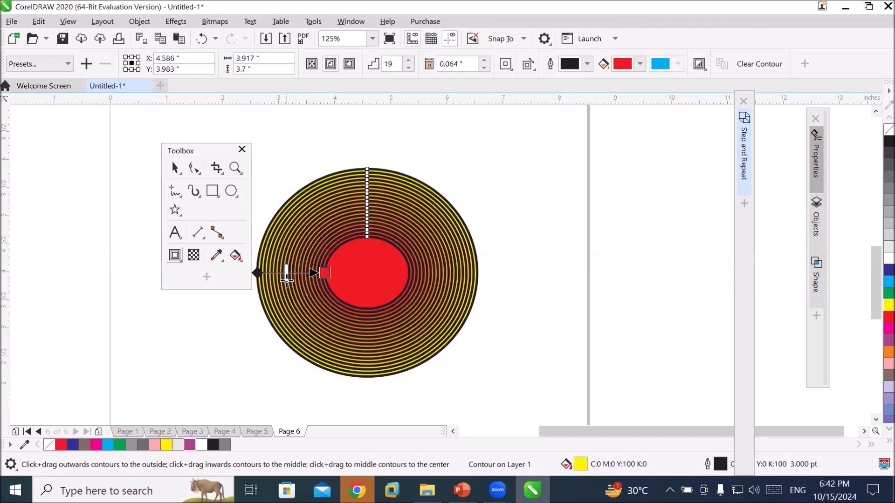
Lower the ellipse's number of contour steps to 1, and raise it back to 4
{"action": "left_click", "coordinate": [408, 68]}
{"action": "left_click", "coordinate": [408, 68]}
{"action": "left_click", "coordinate": [408, 68]}
{"action": "left_click", "coordinate": [408, 68]}
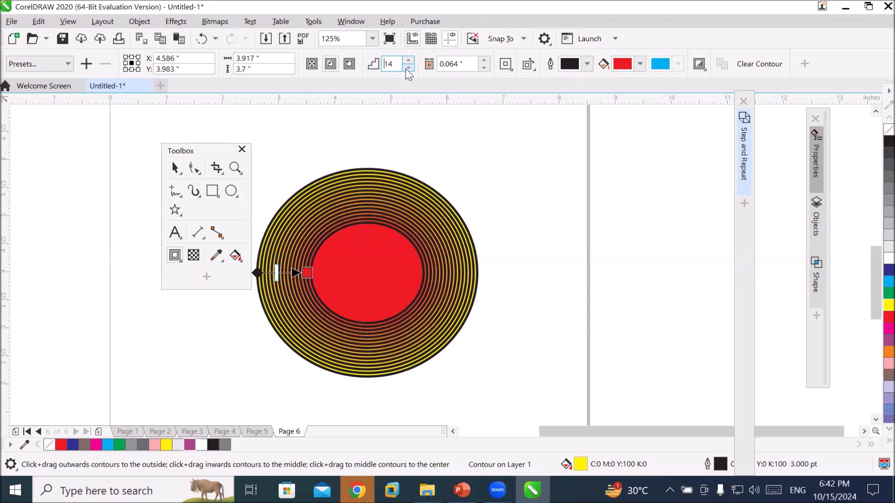
{"action": "left_click", "coordinate": [407, 68]}
{"action": "left_click", "coordinate": [407, 68]}
{"action": "left_click", "coordinate": [408, 68]}
{"action": "left_click", "coordinate": [408, 68]}
{"action": "left_click", "coordinate": [408, 69]}
{"action": "left_click", "coordinate": [408, 68]}
{"action": "left_click", "coordinate": [407, 68]}
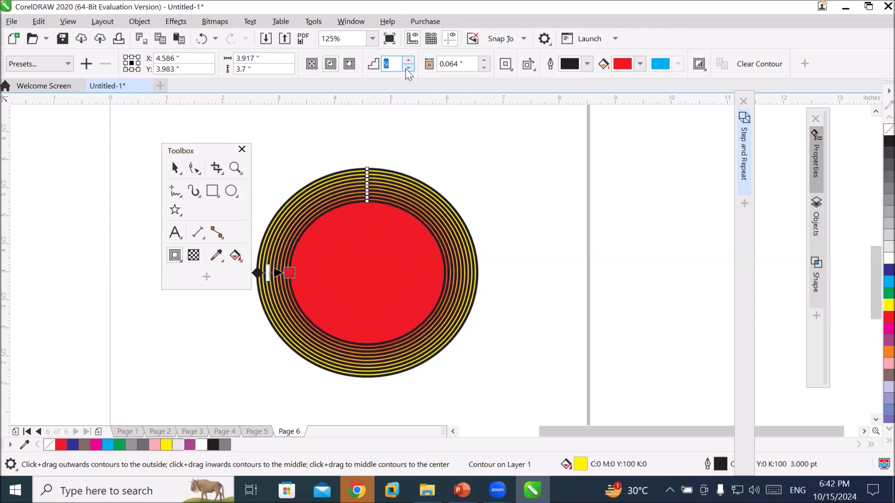
{"action": "left_click", "coordinate": [408, 68]}
{"action": "left_click", "coordinate": [408, 68]}
{"action": "left_click", "coordinate": [408, 68]}
{"action": "left_click", "coordinate": [408, 68]}
{"action": "left_click", "coordinate": [407, 68]}
{"action": "left_click", "coordinate": [407, 68]}
{"action": "left_click", "coordinate": [408, 68]}
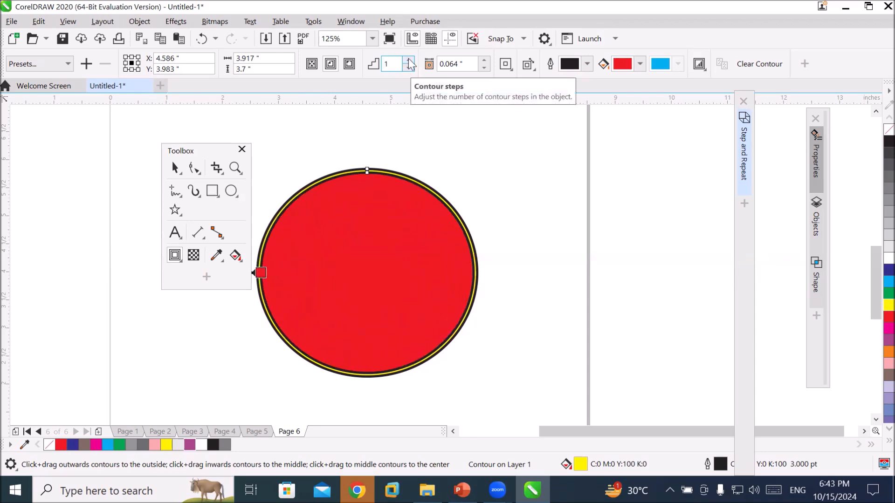
{"action": "left_click", "coordinate": [409, 61]}
{"action": "left_click", "coordinate": [409, 61]}
{"action": "left_click", "coordinate": [409, 61]}
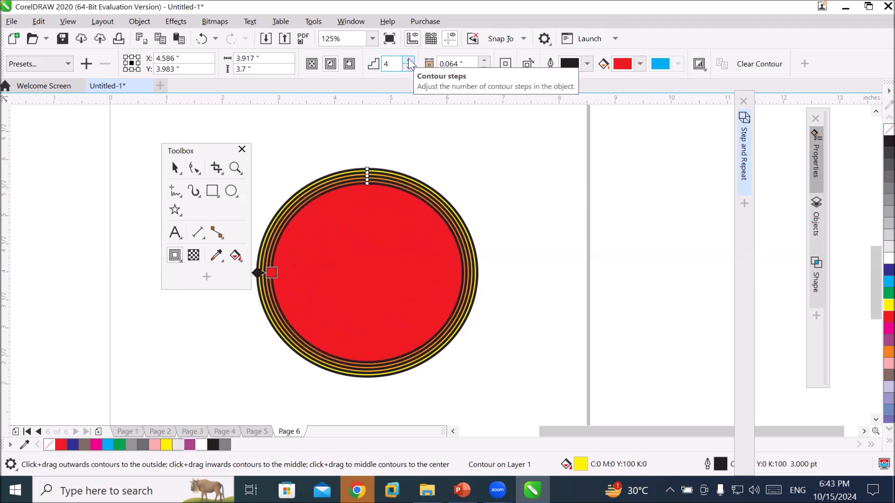
Increase the contour offset to 0.294 in
{"action": "left_click", "coordinate": [486, 61]}
{"action": "left_click", "coordinate": [487, 61]}
{"action": "left_click", "coordinate": [486, 61]}
{"action": "left_click", "coordinate": [486, 61]}
{"action": "left_click", "coordinate": [486, 62]}
{"action": "left_click", "coordinate": [486, 61]}
{"action": "left_click", "coordinate": [486, 61]}
{"action": "left_click", "coordinate": [486, 61]}
{"action": "left_click", "coordinate": [486, 61]}
{"action": "left_click", "coordinate": [486, 61]}
{"action": "left_click", "coordinate": [487, 61]}
{"action": "left_click", "coordinate": [486, 61]}
{"action": "left_click", "coordinate": [486, 61]}
{"action": "left_click", "coordinate": [486, 61]}
{"action": "left_click", "coordinate": [486, 61]}
{"action": "left_click", "coordinate": [486, 61]}
{"action": "left_click", "coordinate": [486, 61]}
{"action": "left_click", "coordinate": [487, 62]}
{"action": "left_click", "coordinate": [486, 61]}
{"action": "left_click", "coordinate": [486, 61]}
{"action": "left_click", "coordinate": [486, 61]}
{"action": "left_click", "coordinate": [486, 61]}
{"action": "left_click", "coordinate": [486, 61]}
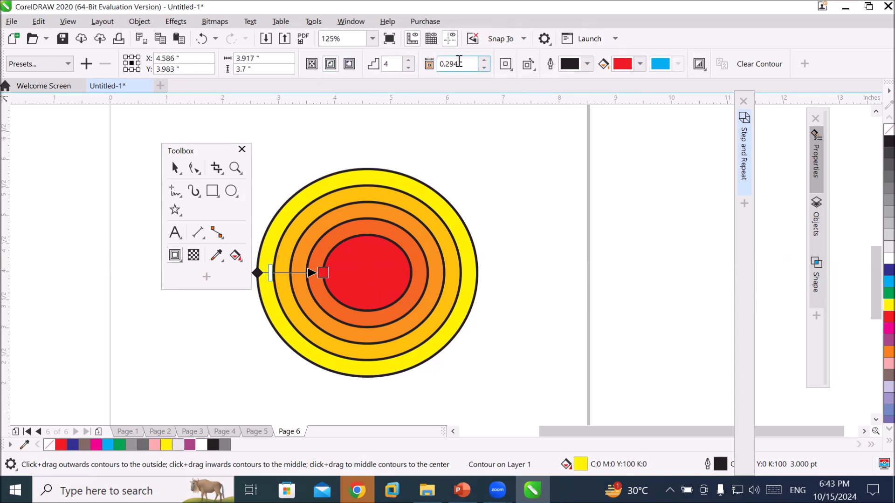
Compare the outside and inside contour directions on the yellow ellipse, ending on the inside contour
{"action": "left_click", "coordinate": [349, 64]}
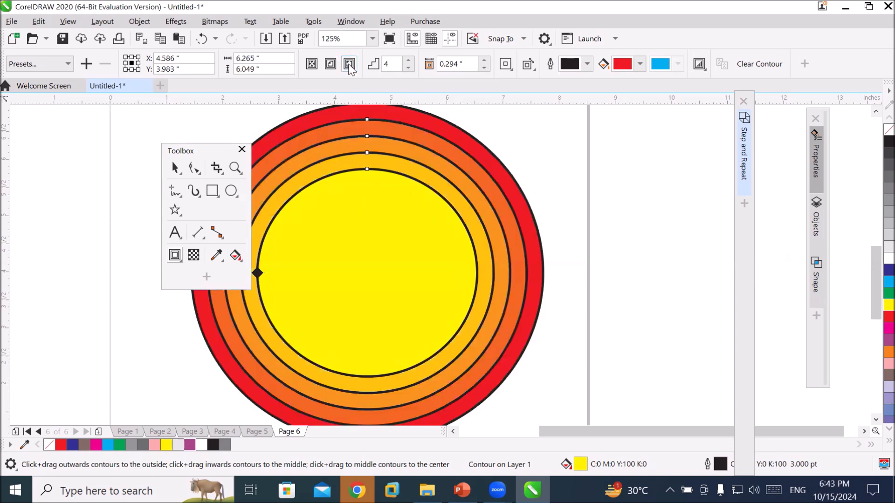
{"action": "left_click", "coordinate": [201, 152]}
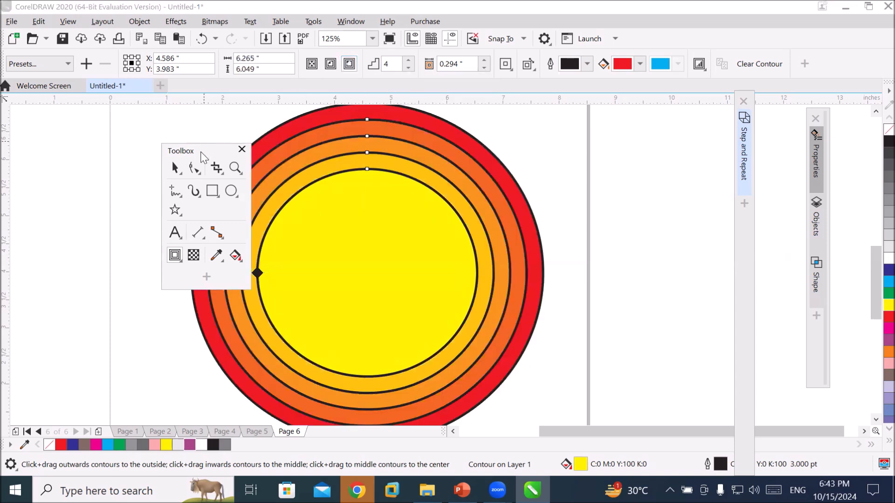
{"action": "left_click_drag", "start_coordinate": [201, 152], "coordinate": [125, 159]}
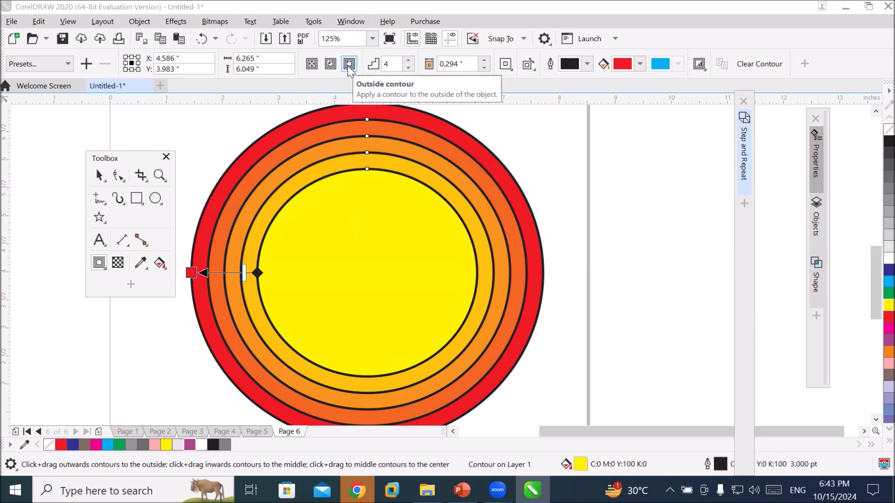
{"action": "left_click", "coordinate": [331, 63]}
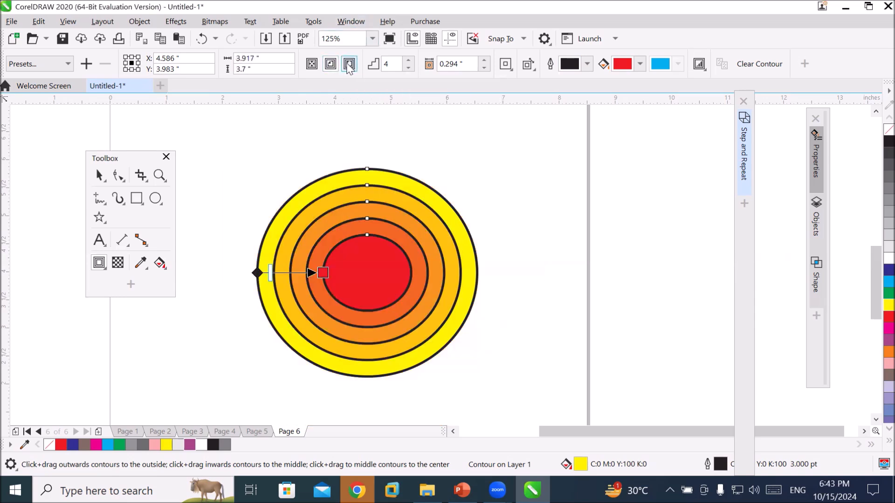
{"action": "left_click", "coordinate": [350, 65]}
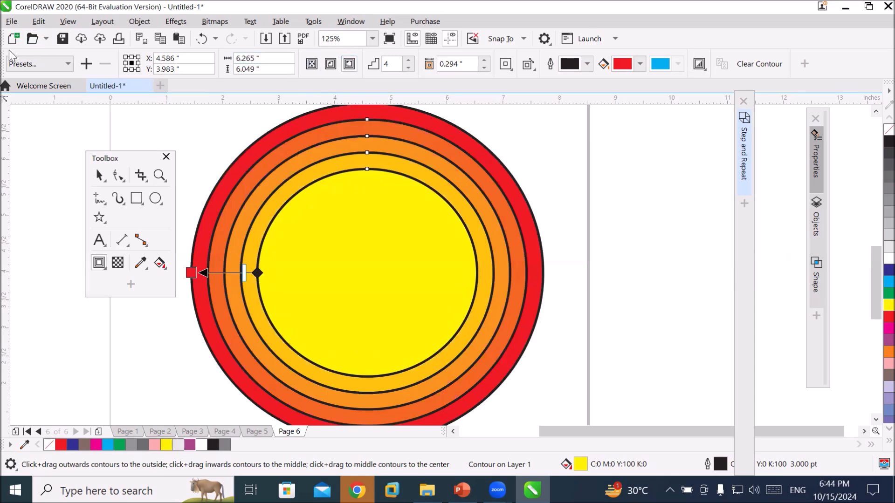
{"action": "left_click", "coordinate": [69, 65]}
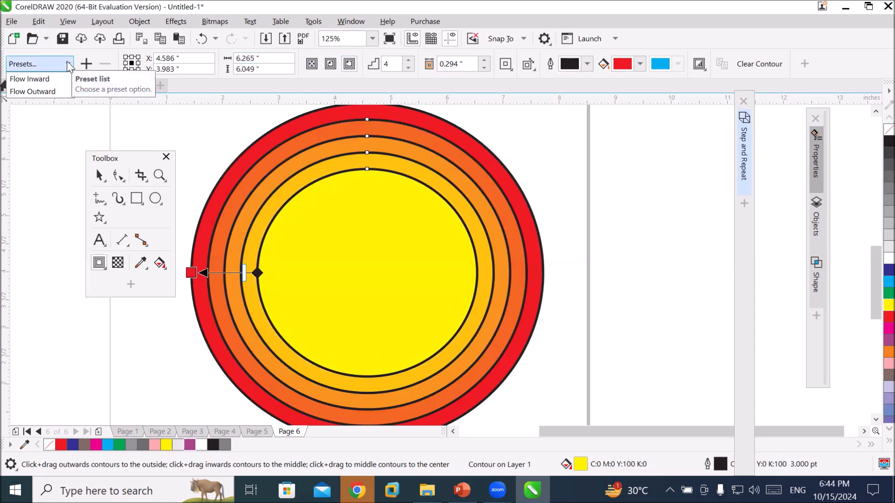
{"action": "left_click", "coordinate": [69, 65]}
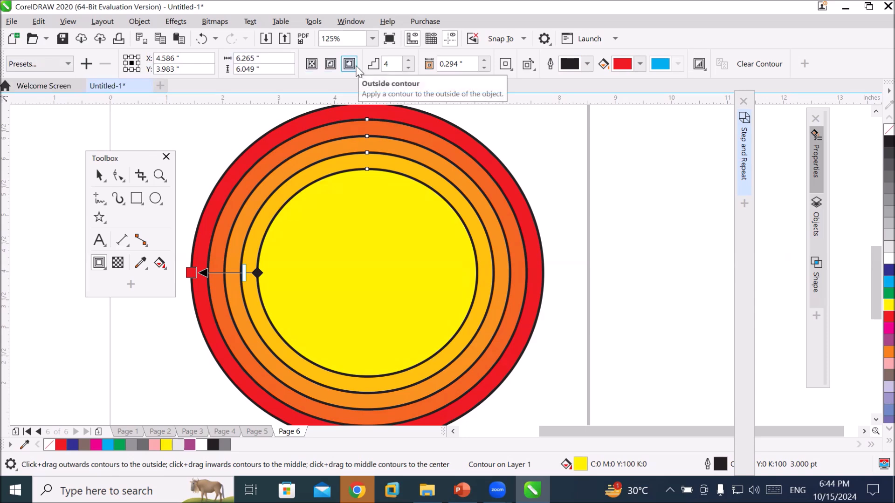
{"action": "left_click", "coordinate": [330, 65]}
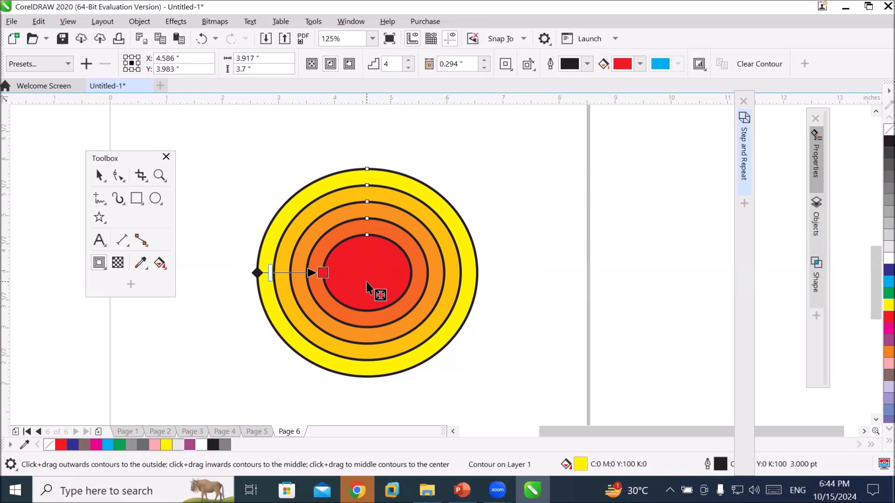
Switch the ellipse's contour to run to the center and reduce its offset to 0.024 in
{"action": "left_click", "coordinate": [311, 64]}
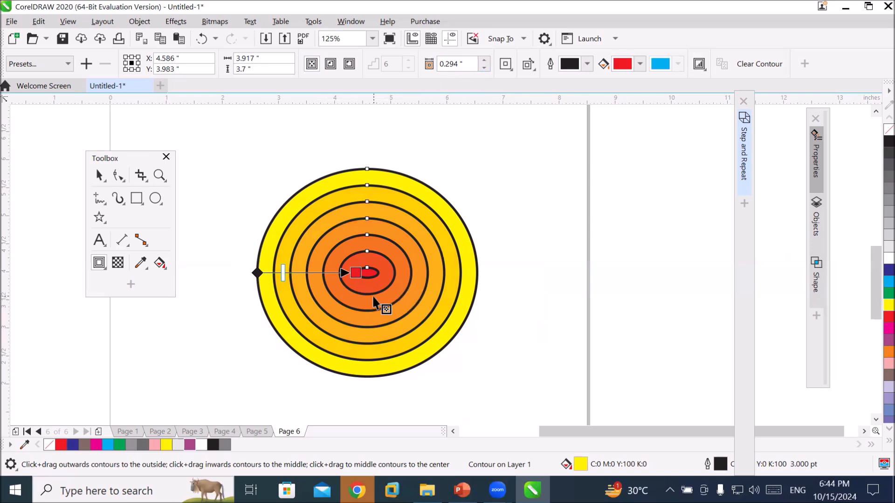
{"action": "left_click", "coordinate": [475, 61]}
{"action": "double_click", "coordinate": [457, 64]}
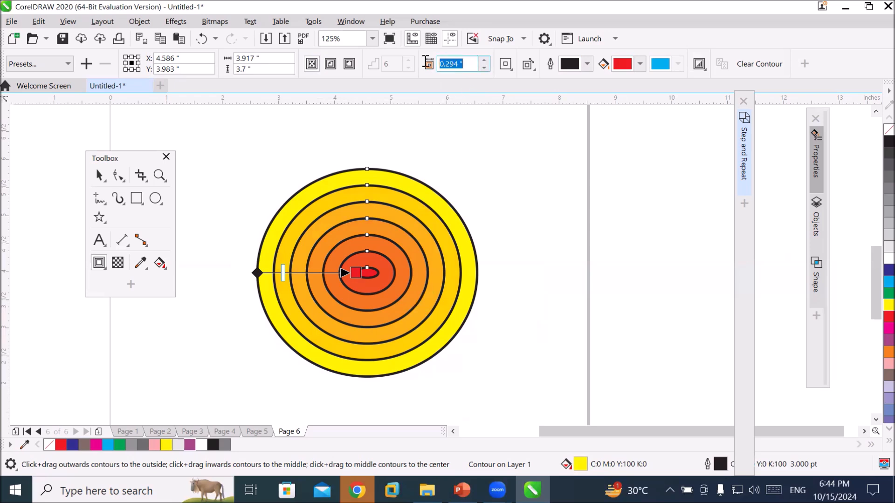
{"action": "left_click", "coordinate": [484, 68]}
{"action": "left_click", "coordinate": [484, 68]}
{"action": "left_click", "coordinate": [484, 69]}
{"action": "left_click", "coordinate": [484, 68]}
{"action": "left_click", "coordinate": [484, 68]}
{"action": "left_click", "coordinate": [484, 69]}
{"action": "left_click", "coordinate": [485, 69]}
{"action": "left_click", "coordinate": [484, 69]}
{"action": "left_click", "coordinate": [484, 69]}
{"action": "left_click", "coordinate": [484, 68]}
{"action": "left_click", "coordinate": [484, 68]}
{"action": "left_click", "coordinate": [485, 69]}
{"action": "left_click", "coordinate": [484, 68]}
{"action": "left_click", "coordinate": [484, 68]}
{"action": "left_click", "coordinate": [484, 69]}
{"action": "left_click", "coordinate": [484, 69]}
{"action": "left_click", "coordinate": [484, 69]}
{"action": "left_click", "coordinate": [484, 69]}
{"action": "left_click", "coordinate": [484, 68]}
{"action": "left_click", "coordinate": [484, 69]}
{"action": "left_click", "coordinate": [485, 68]}
{"action": "left_click", "coordinate": [484, 68]}
{"action": "left_click", "coordinate": [484, 69]}
{"action": "left_click", "coordinate": [484, 69]}
{"action": "left_click", "coordinate": [484, 68]}
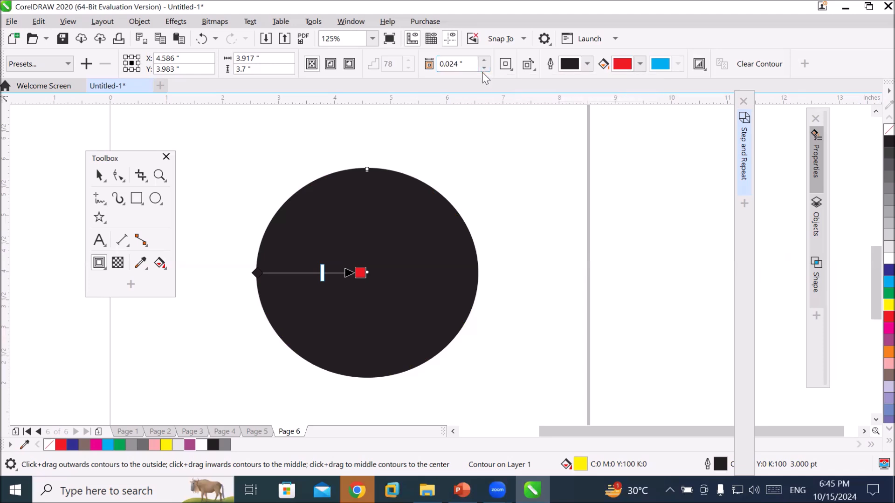
Clear the contour, remove the ellipse's outline, and reapply the contour to the center
{"action": "left_click", "coordinate": [749, 60]}
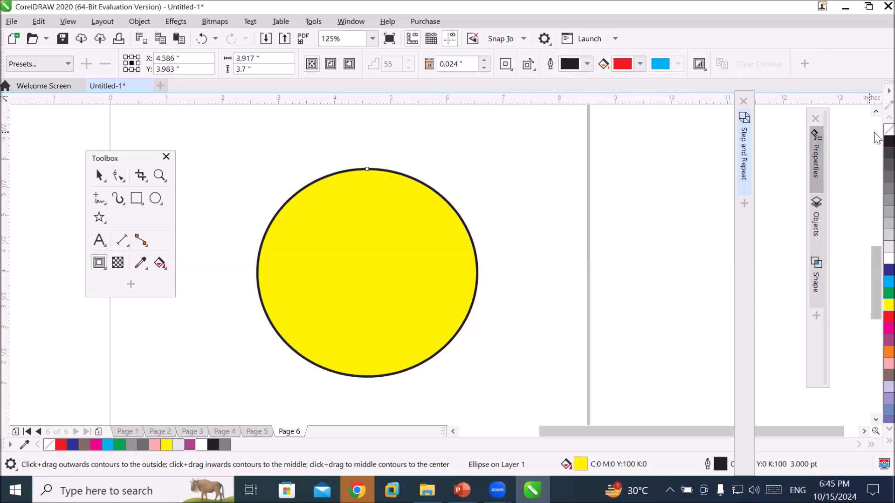
{"action": "right_click", "coordinate": [888, 130]}
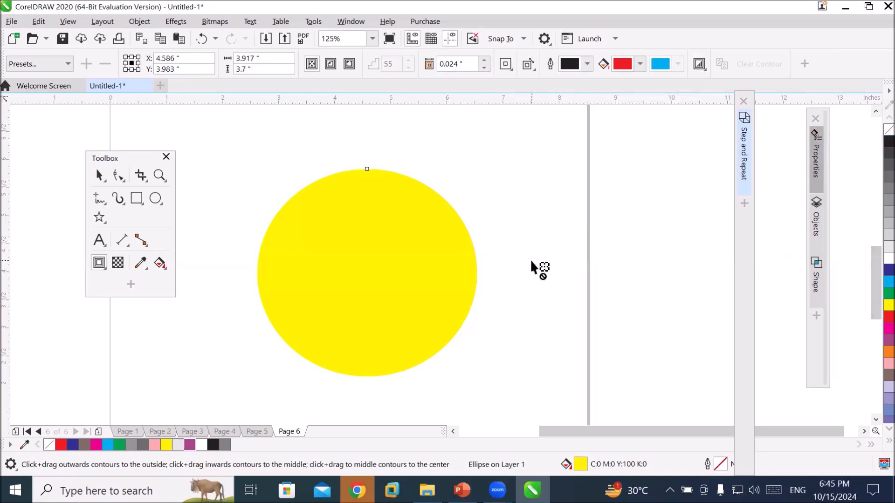
{"action": "left_click", "coordinate": [312, 64]}
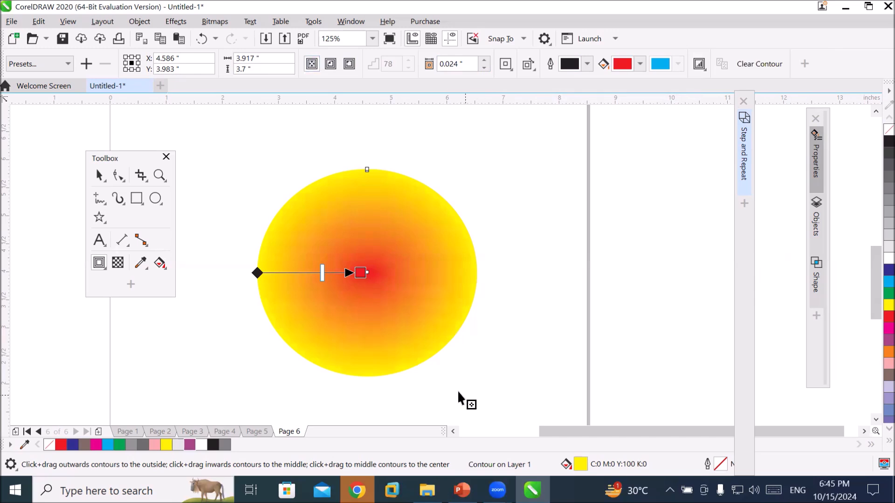
Try the outside and inside contour directions on the outline-free ellipse
{"action": "scroll", "coordinate": [371, 298], "scroll_direction": "up", "scroll_amount": 2}
{"action": "scroll", "coordinate": [372, 298], "scroll_direction": "down", "scroll_amount": 2}
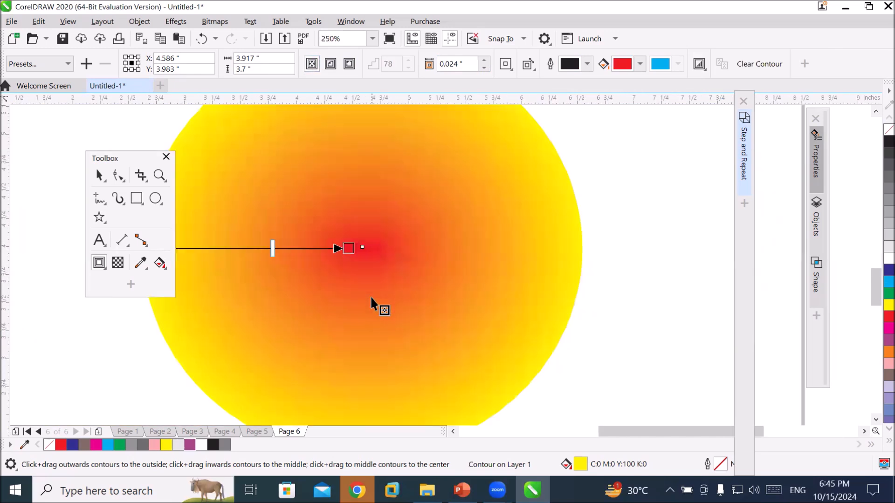
{"action": "scroll", "coordinate": [371, 303], "scroll_direction": "down", "scroll_amount": 1}
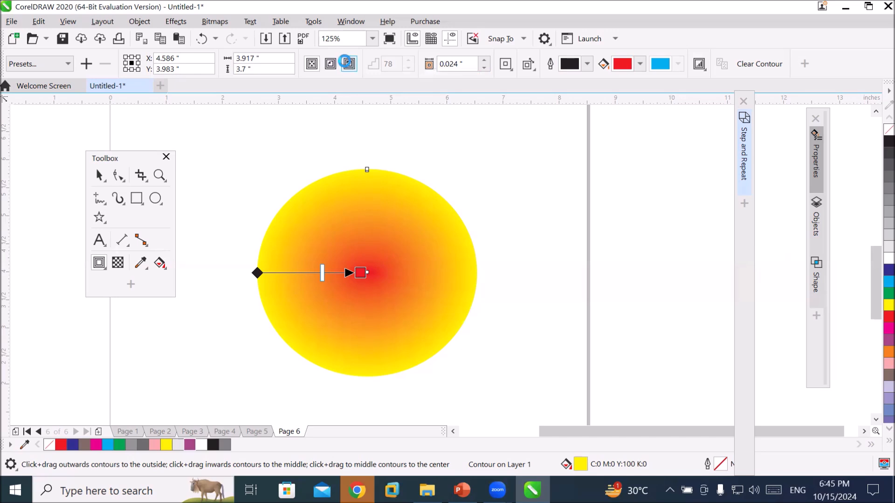
{"action": "left_click", "coordinate": [349, 63]}
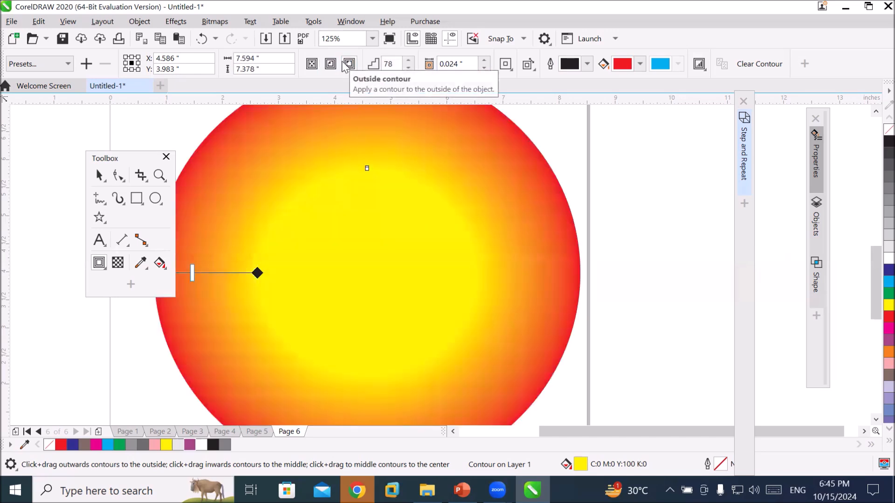
{"action": "left_click", "coordinate": [330, 63]}
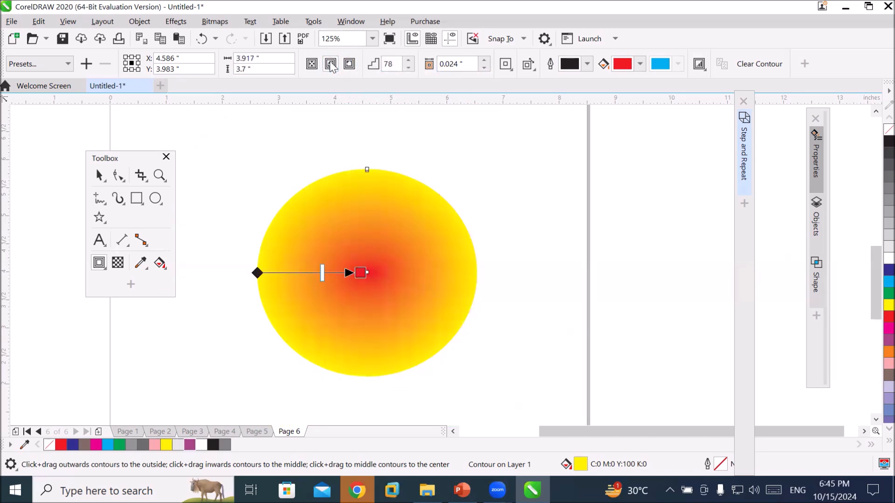
Set the contour to run to the center again and widen its offset to about 0.448 in
{"action": "left_click", "coordinate": [312, 64]}
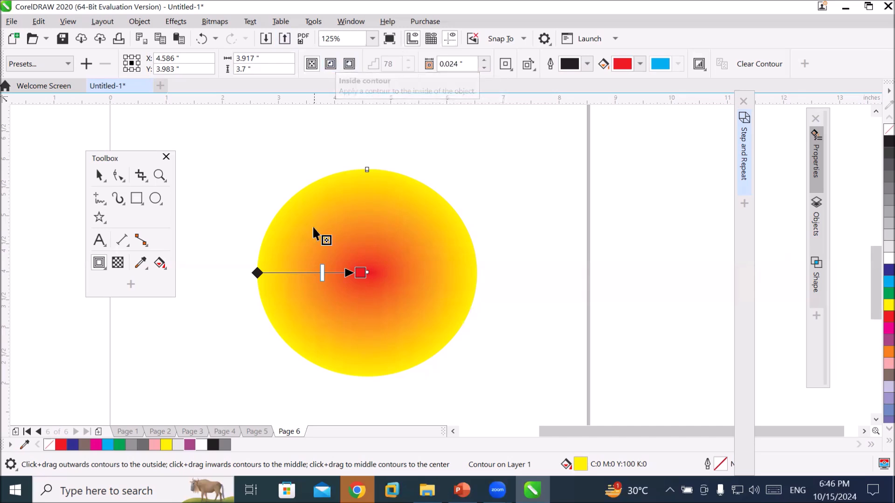
{"action": "left_click_drag", "start_coordinate": [322, 272], "coordinate": [281, 272]}
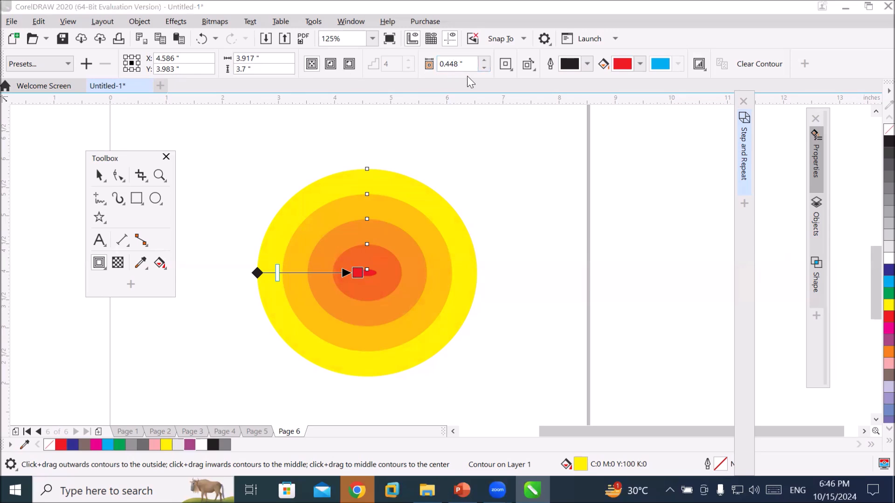
Try the inside and outside contour directions on the ellipse and return it to the center direction
{"action": "left_click", "coordinate": [308, 65]}
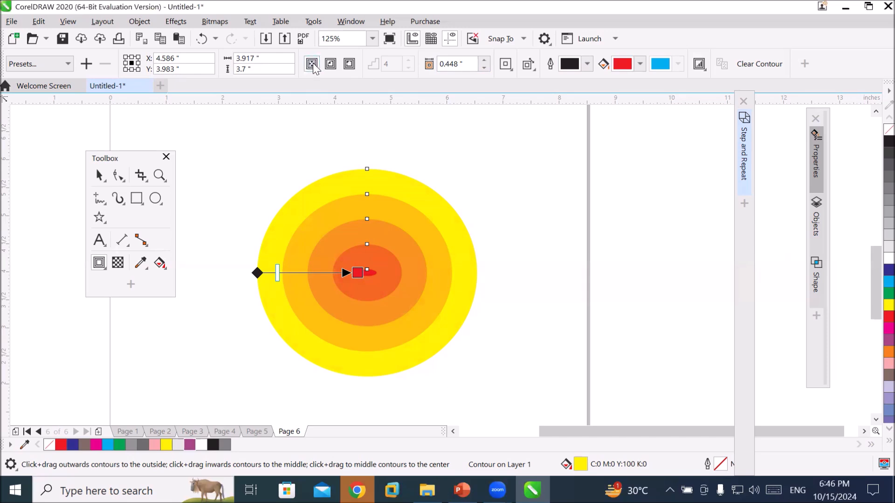
{"action": "left_click", "coordinate": [330, 63]}
{"action": "left_click", "coordinate": [348, 65]}
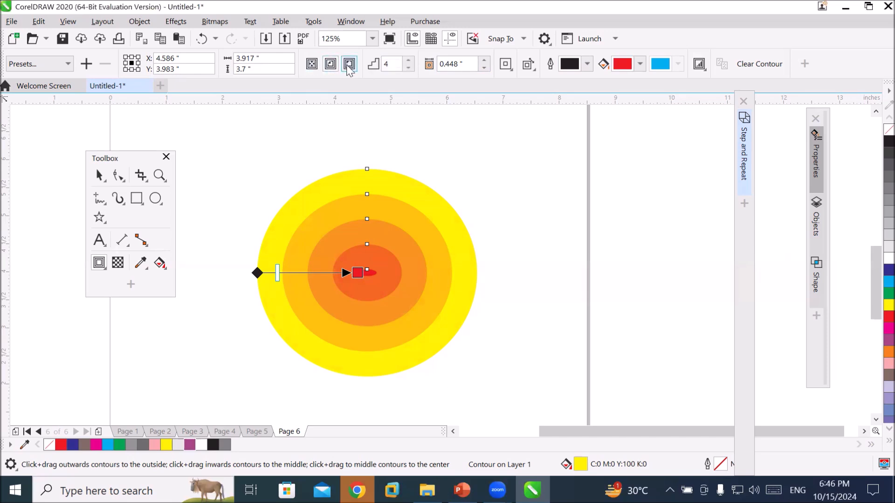
{"action": "left_click", "coordinate": [315, 64]}
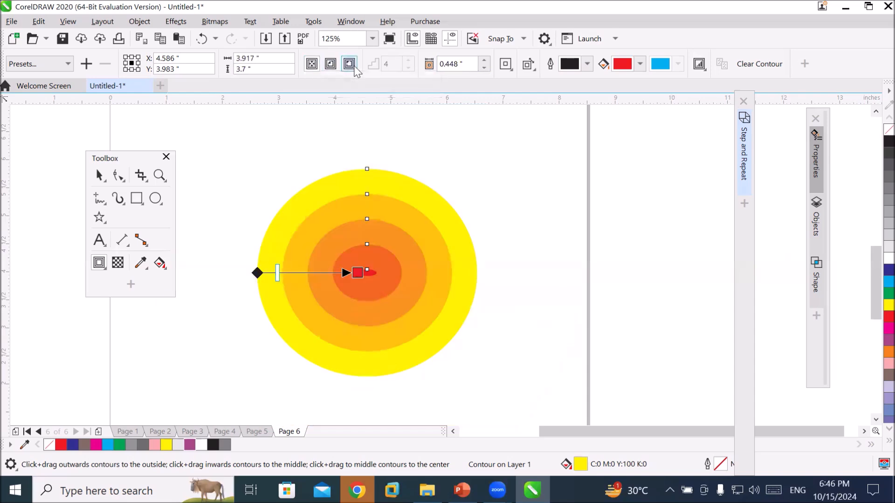
Reduce the to-center contour's offset to 0.198 in
{"action": "left_click", "coordinate": [476, 69]}
{"action": "left_click", "coordinate": [480, 69]}
{"action": "left_click", "coordinate": [480, 68]}
{"action": "left_click", "coordinate": [481, 68]}
{"action": "left_click", "coordinate": [481, 68]}
{"action": "left_click", "coordinate": [480, 69]}
{"action": "left_click", "coordinate": [480, 69]}
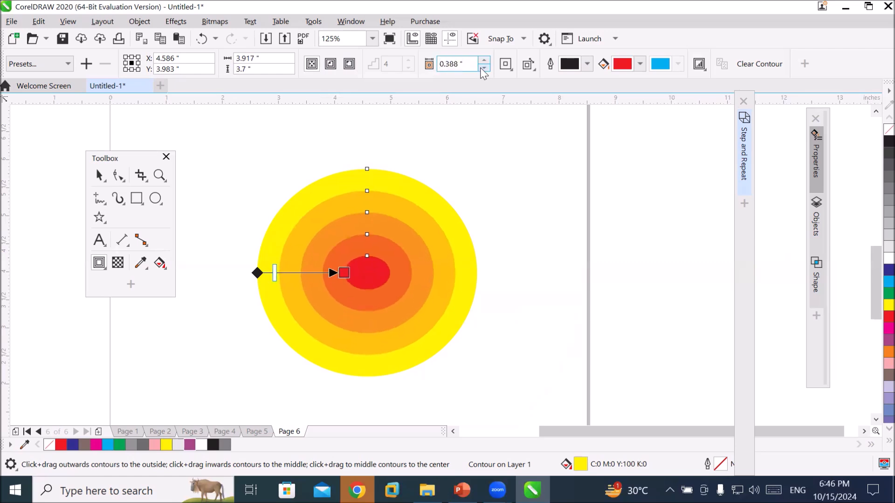
{"action": "left_click", "coordinate": [481, 69]}
{"action": "left_click", "coordinate": [480, 69]}
{"action": "left_click", "coordinate": [480, 68]}
{"action": "left_click", "coordinate": [481, 68]}
{"action": "left_click", "coordinate": [480, 69]}
{"action": "left_click", "coordinate": [481, 69]}
{"action": "left_click", "coordinate": [481, 68]}
{"action": "left_click", "coordinate": [481, 69]}
{"action": "left_click", "coordinate": [482, 69]}
{"action": "left_click", "coordinate": [482, 68]}
{"action": "left_click", "coordinate": [483, 69]}
{"action": "left_click", "coordinate": [482, 68]}
{"action": "left_click", "coordinate": [483, 68]}
{"action": "left_click", "coordinate": [483, 68]}
{"action": "left_click", "coordinate": [483, 69]}
{"action": "left_click", "coordinate": [482, 68]}
{"action": "left_click", "coordinate": [481, 69]}
{"action": "left_click", "coordinate": [481, 68]}
{"action": "left_click", "coordinate": [481, 69]}
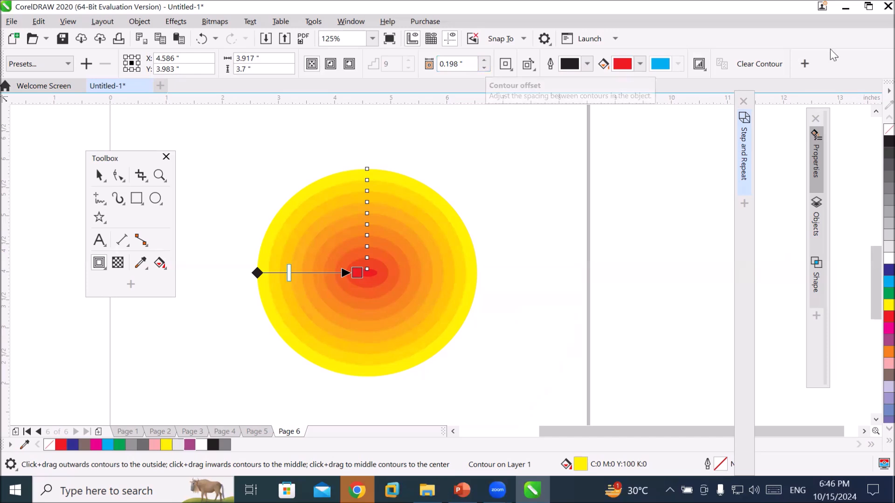
Clear the contour from the yellow ellipse and give the ellipse a black outline
{"action": "left_click", "coordinate": [770, 68]}
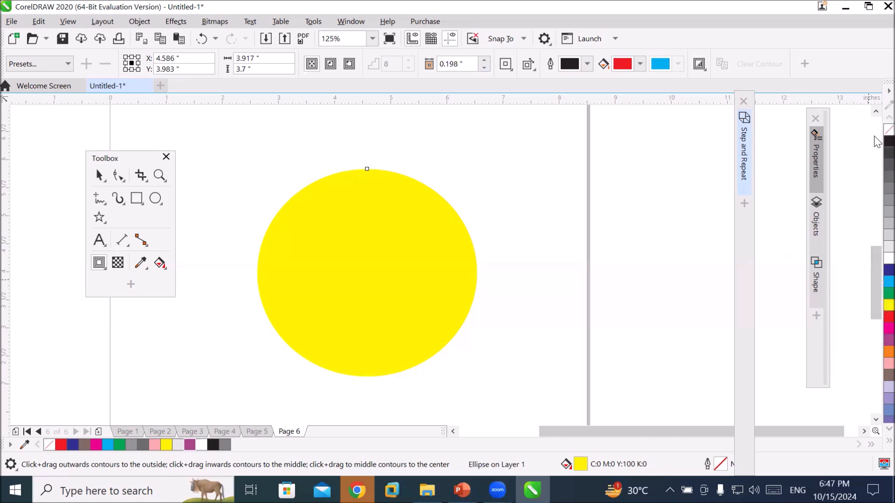
{"action": "right_click", "coordinate": [887, 141]}
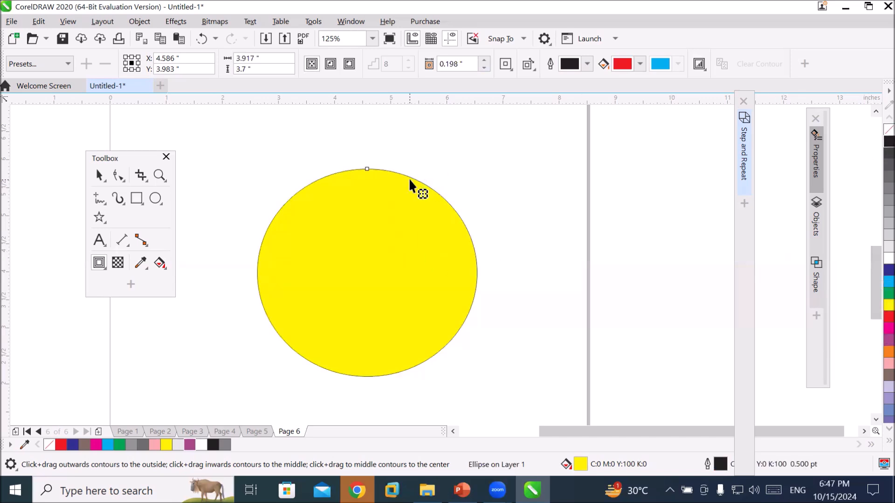
{"action": "scroll", "coordinate": [409, 185], "scroll_direction": "up", "scroll_amount": 5}
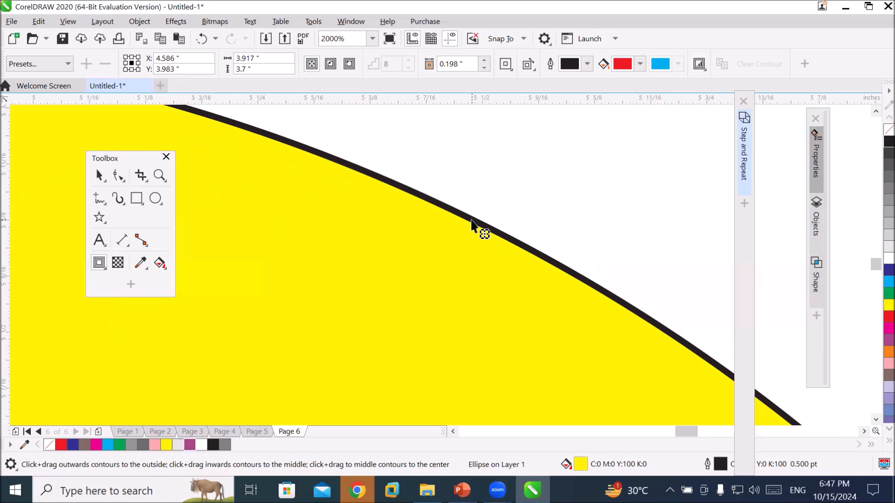
{"action": "scroll", "coordinate": [472, 221], "scroll_direction": "down", "scroll_amount": 6}
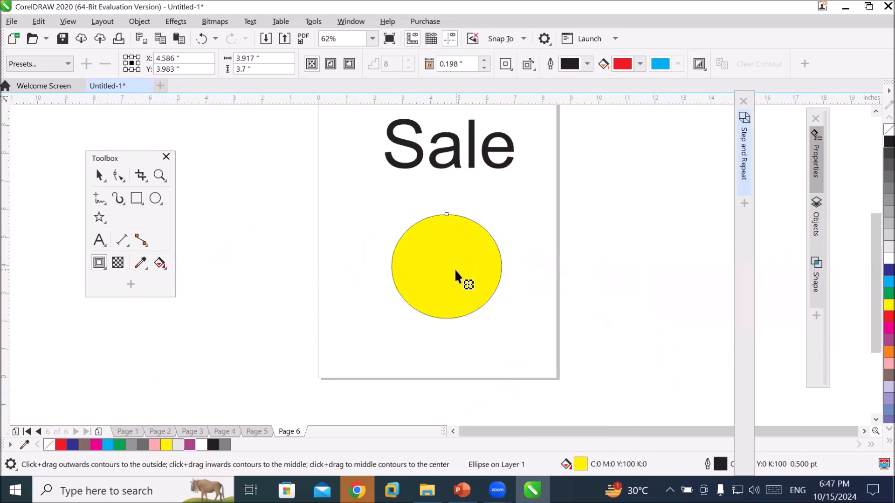
{"action": "scroll", "coordinate": [455, 271], "scroll_direction": "up", "scroll_amount": 1}
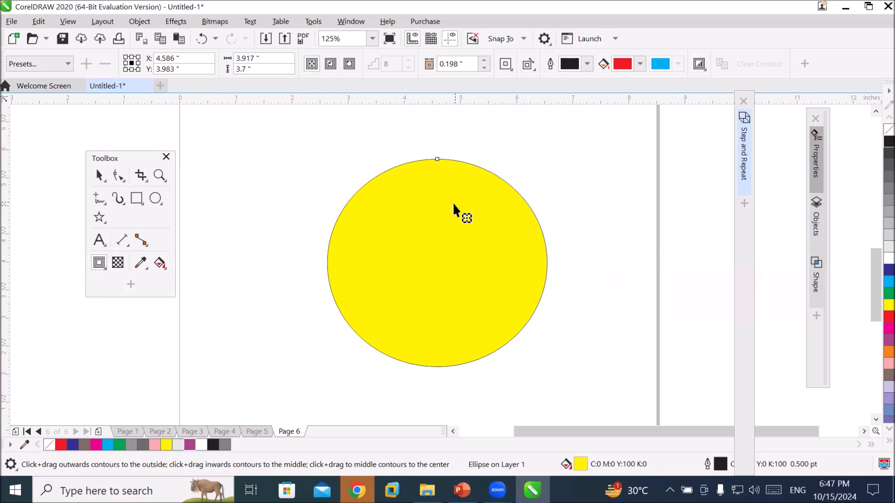
Create an inside contour on the outlined ellipse with 8 steps and an offset of about 0.183 in
{"action": "left_click_drag", "start_coordinate": [457, 215], "coordinate": [468, 243]}
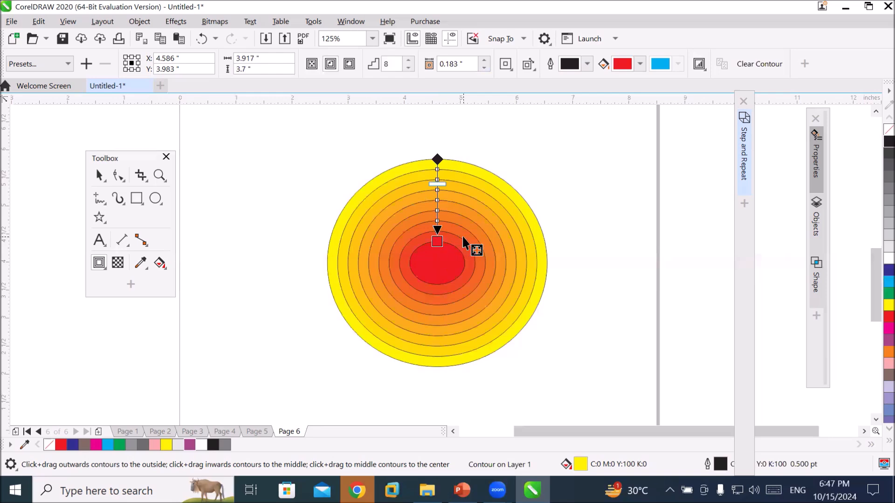
{"action": "scroll", "coordinate": [459, 254], "scroll_direction": "up", "scroll_amount": 5}
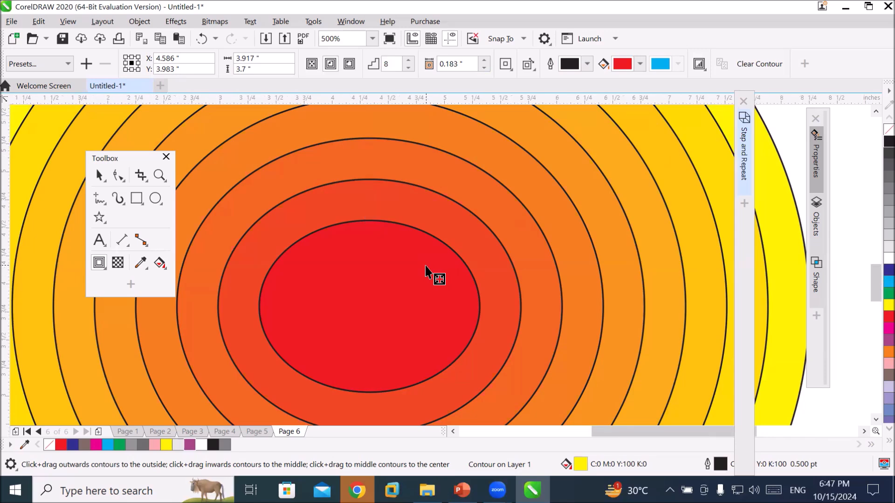
{"action": "scroll", "coordinate": [427, 271], "scroll_direction": "down", "scroll_amount": 5}
{"action": "scroll", "coordinate": [495, 222], "scroll_direction": "up", "scroll_amount": 3}
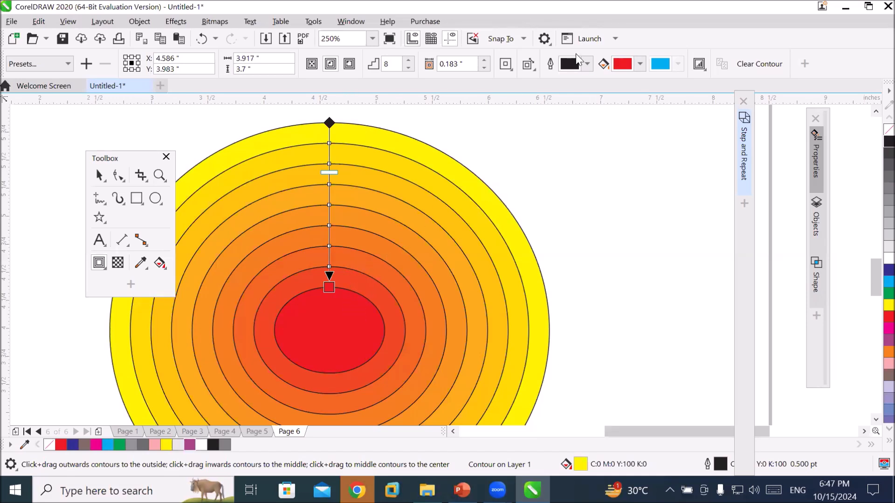
Set the contour's outline color to a pale pink
{"action": "left_click", "coordinate": [587, 65]}
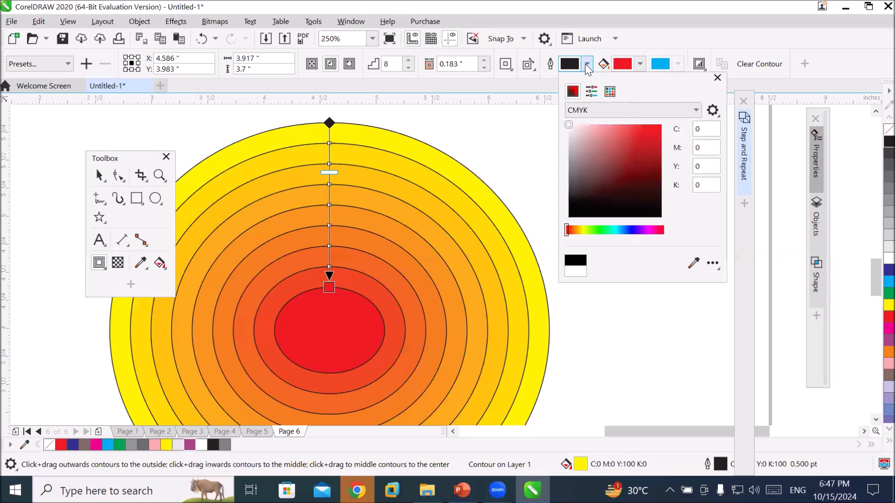
{"action": "left_click", "coordinate": [653, 231]}
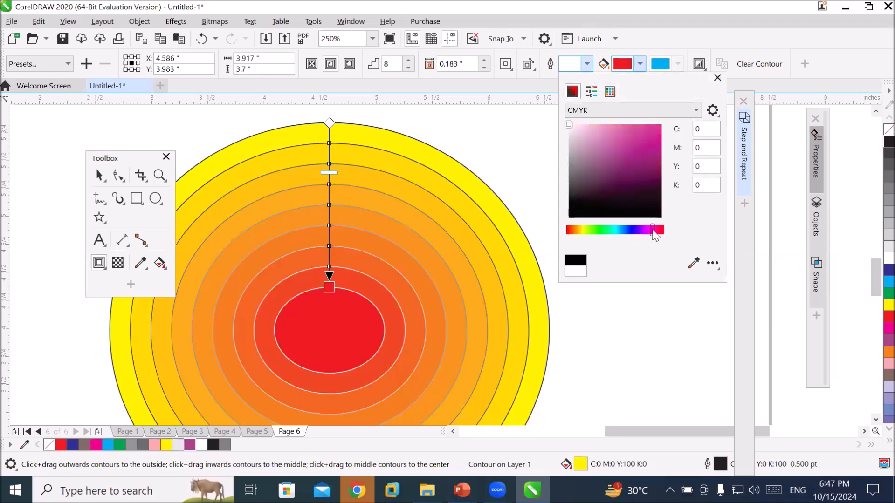
{"action": "left_click", "coordinate": [647, 135]}
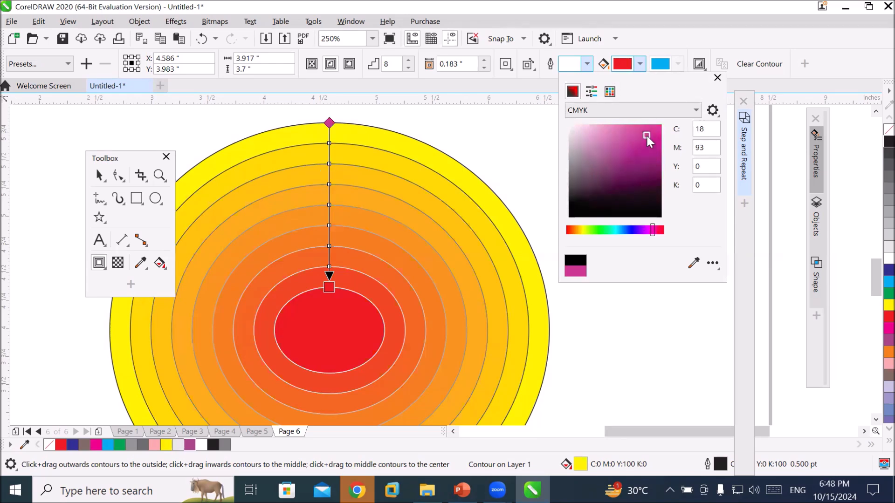
{"action": "left_click", "coordinate": [575, 128]}
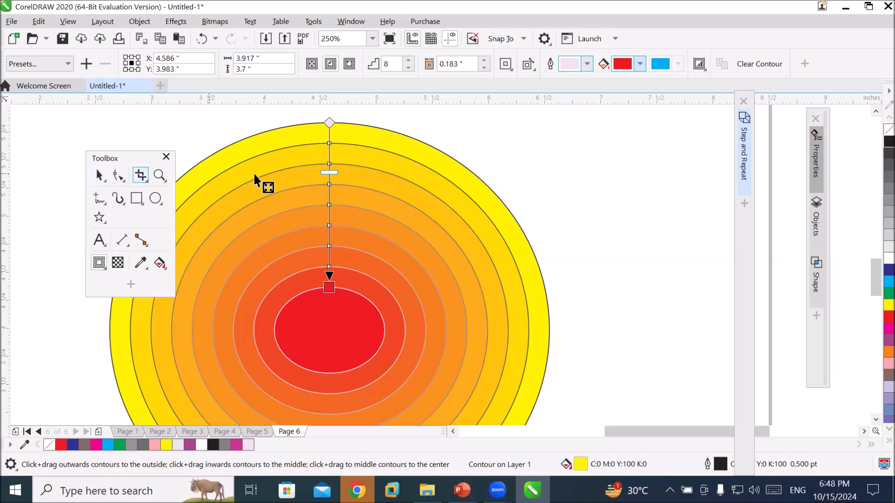
Examine how the outline color progresses ring by ring from the ellipse's outer edge to the innermost contour
{"action": "scroll", "coordinate": [459, 154], "scroll_direction": "up", "scroll_amount": 2}
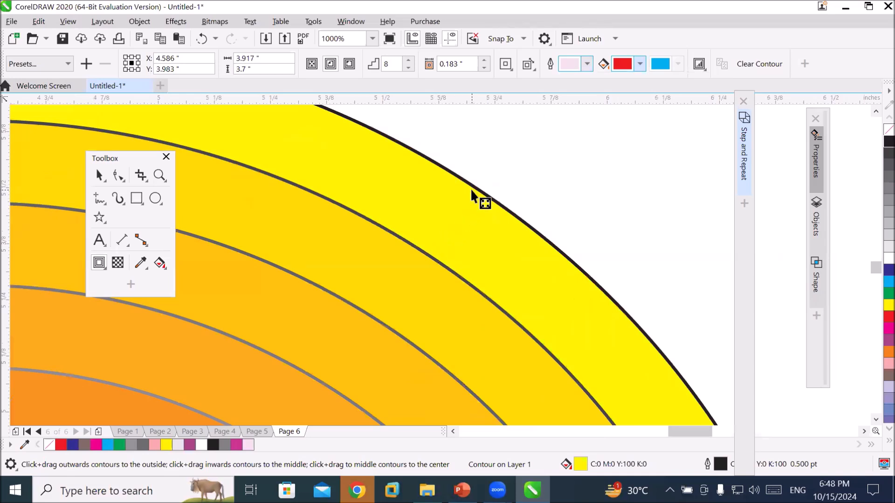
{"action": "left_click", "coordinate": [875, 420]}
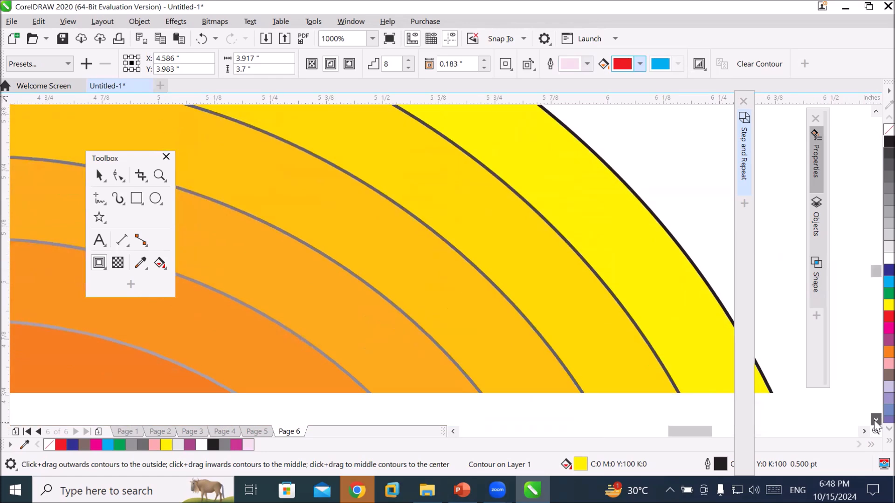
{"action": "left_click", "coordinate": [875, 421]}
{"action": "left_click", "coordinate": [876, 421]}
{"action": "left_click", "coordinate": [876, 421]}
{"action": "left_click", "coordinate": [876, 421]}
{"action": "left_click", "coordinate": [876, 420]}
{"action": "left_click", "coordinate": [876, 421]}
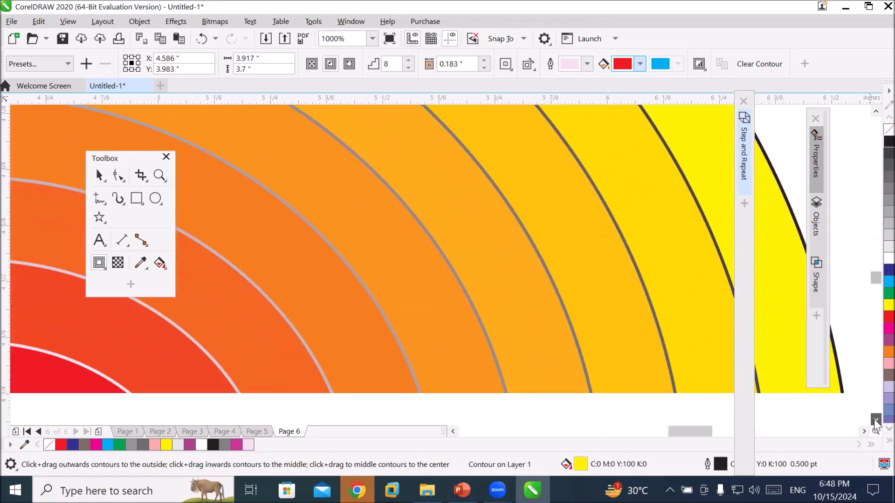
{"action": "left_click", "coordinate": [876, 421]}
{"action": "left_click", "coordinate": [876, 421]}
{"action": "left_click", "coordinate": [876, 421]}
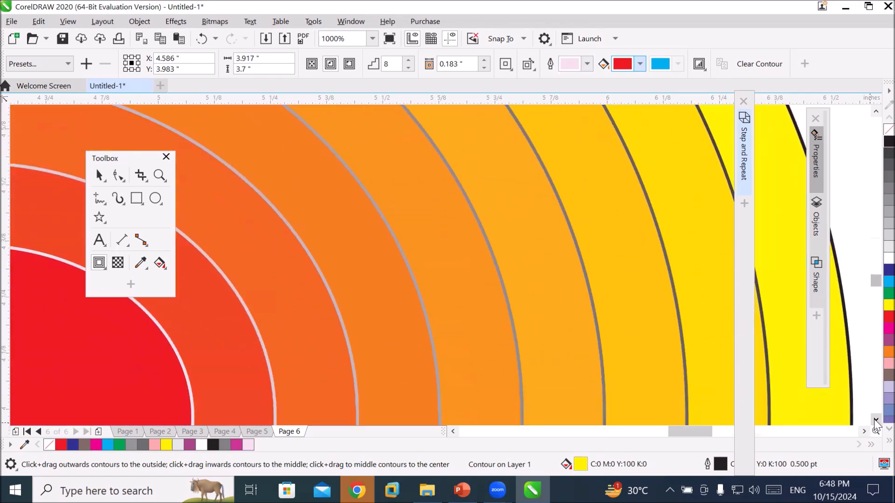
{"action": "left_click", "coordinate": [876, 420]}
{"action": "left_click", "coordinate": [876, 421]}
{"action": "left_click", "coordinate": [876, 421]}
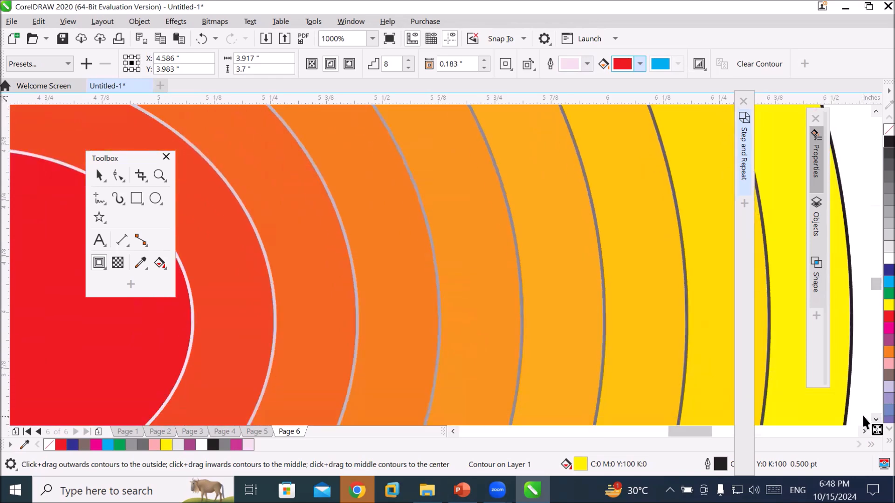
{"action": "scroll", "coordinate": [584, 302], "scroll_direction": "down", "scroll_amount": 2}
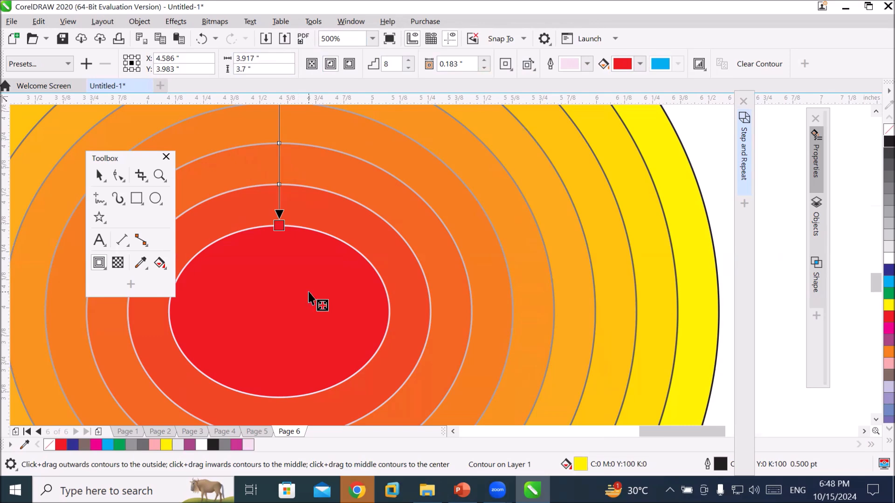
{"action": "scroll", "coordinate": [309, 291], "scroll_direction": "down", "scroll_amount": 1}
{"action": "scroll", "coordinate": [309, 292], "scroll_direction": "down", "scroll_amount": 1}
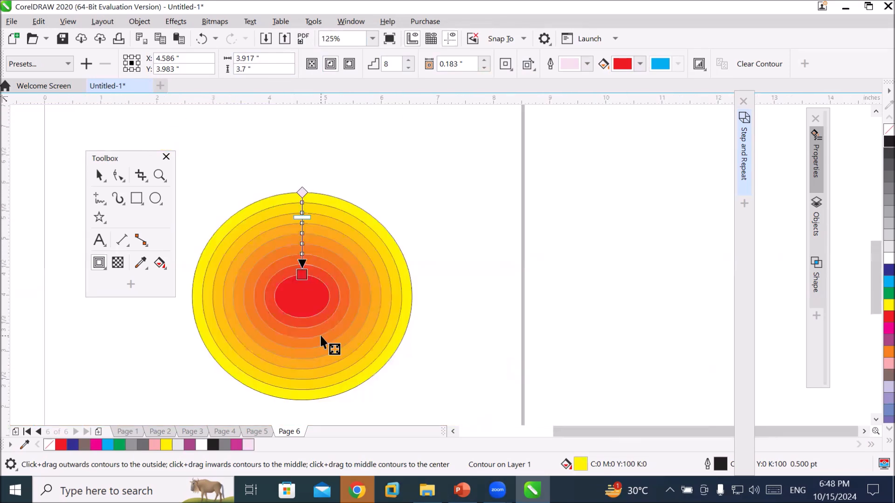
Select the contoured ellipse with the Pick tool and raise its contour steps to 10
{"action": "left_click", "coordinate": [98, 175]}
{"action": "left_click", "coordinate": [471, 298]}
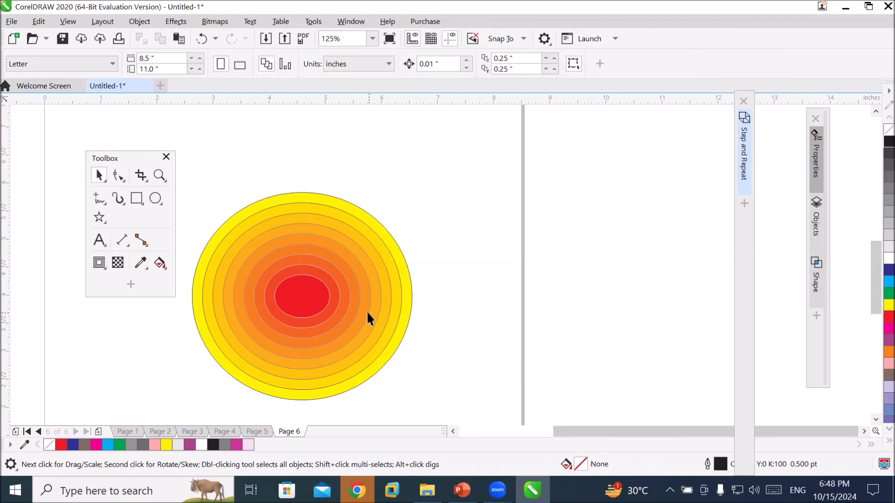
{"action": "left_click", "coordinate": [337, 292]}
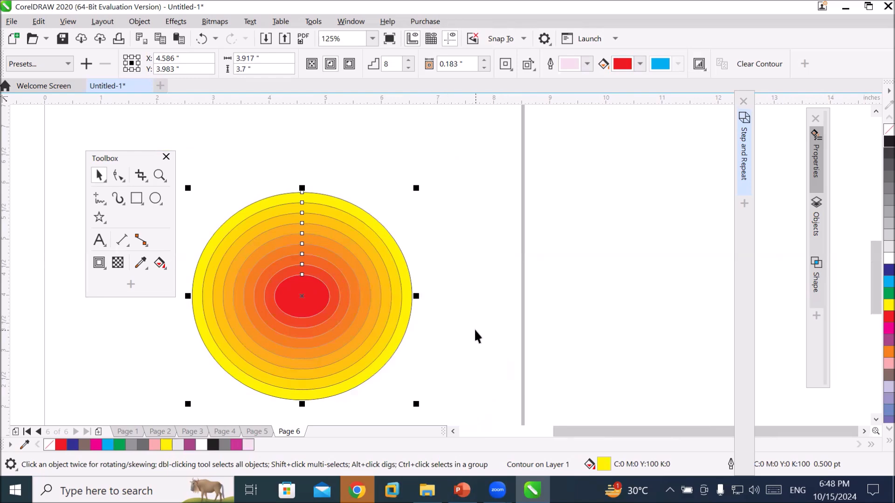
{"action": "left_click", "coordinate": [409, 60]}
{"action": "left_click", "coordinate": [408, 60]}
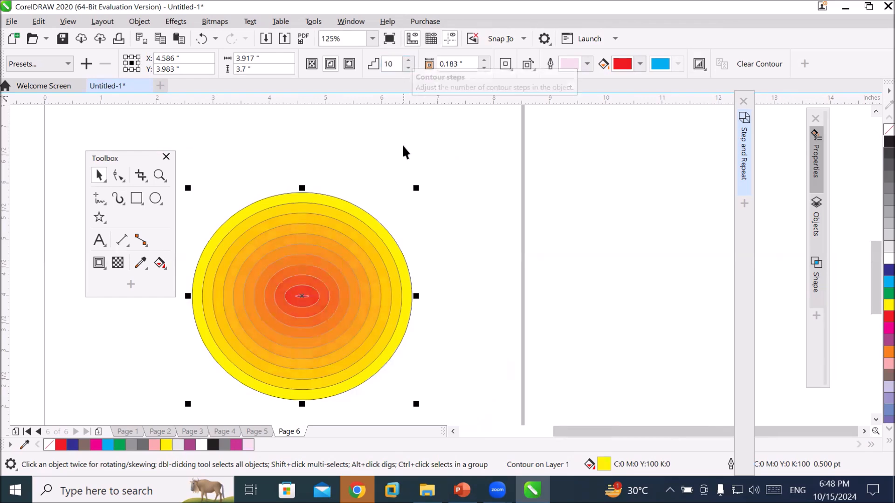
{"action": "left_click", "coordinate": [405, 172]}
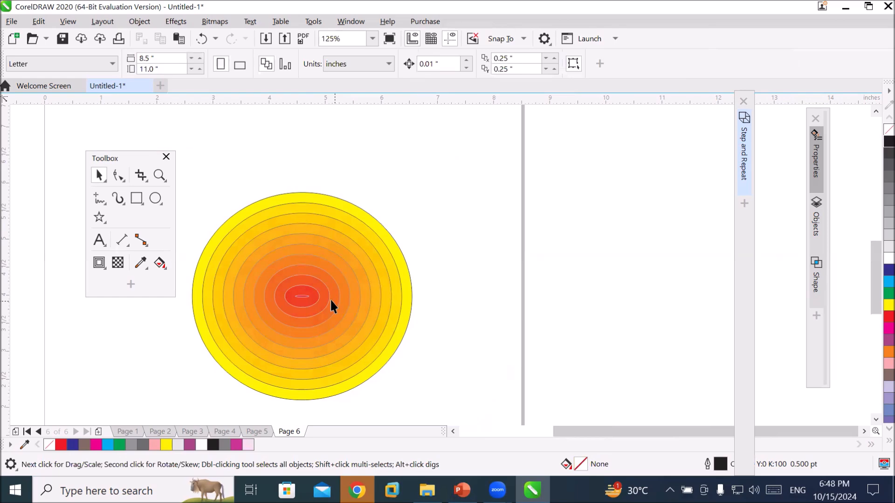
Move the contoured ellipse up and to the right, and break its contour apart
{"action": "left_click_drag", "start_coordinate": [320, 294], "coordinate": [419, 223]}
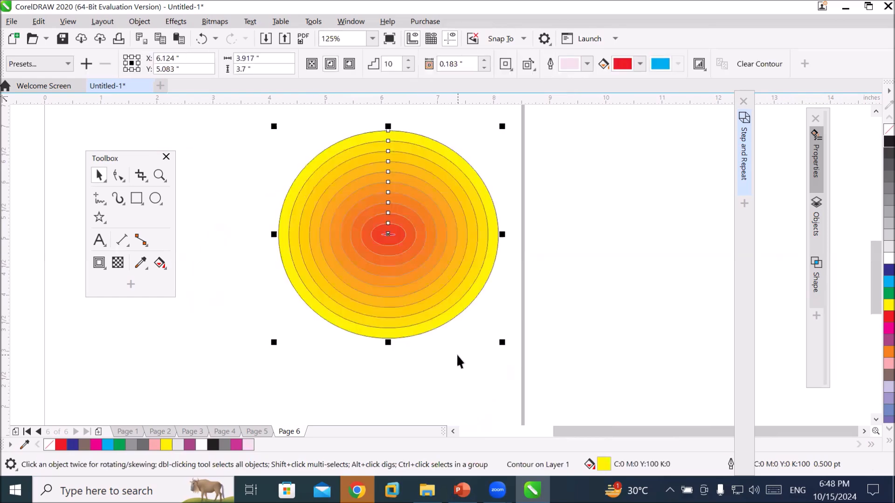
{"action": "right_click", "coordinate": [415, 250]}
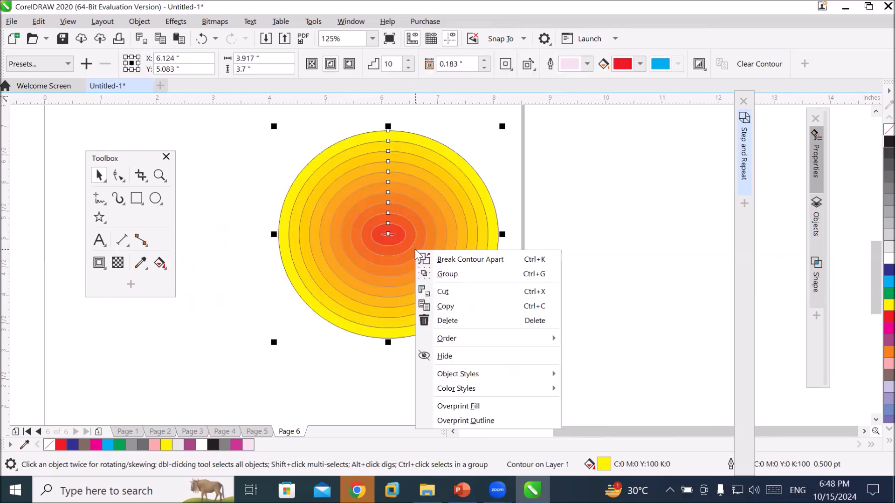
{"action": "left_click", "coordinate": [510, 259]}
{"action": "left_click", "coordinate": [511, 250]}
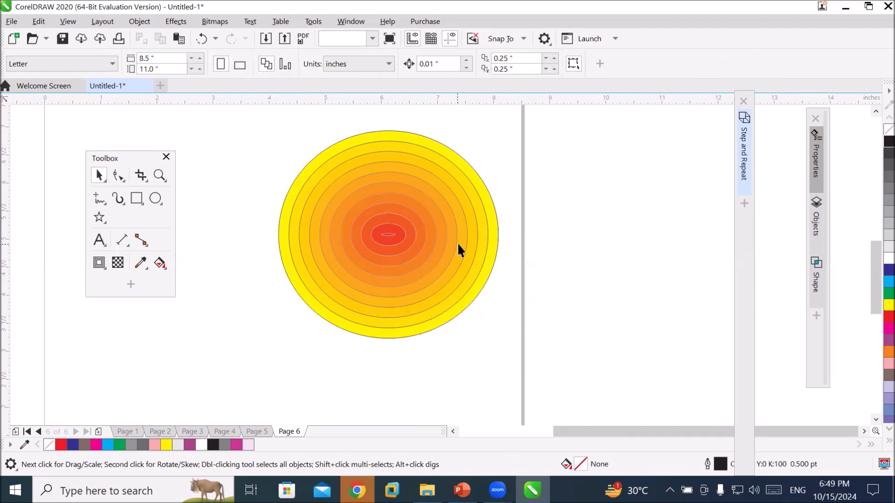
Ungroup the contour rings that were separated from the yellow ellipse
{"action": "left_click", "coordinate": [457, 242]}
{"action": "right_click", "coordinate": [414, 253]}
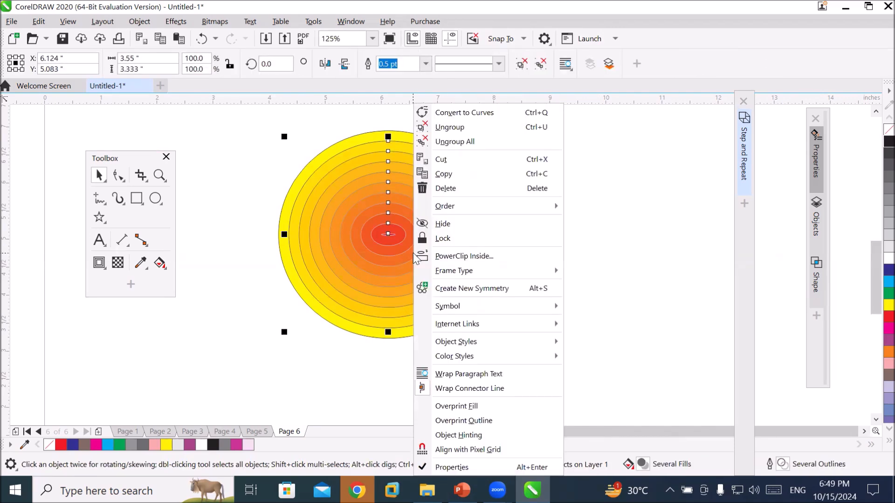
{"action": "left_click", "coordinate": [463, 132]}
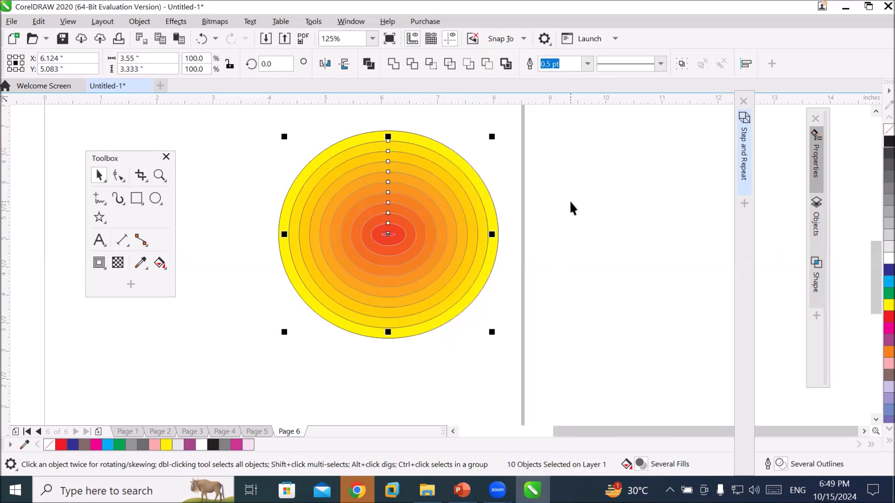
Pull the outer yellow ellipse out to the right of the rings and the next golden ellipse out to the left
{"action": "left_click", "coordinate": [527, 207]}
{"action": "left_click_drag", "start_coordinate": [488, 201], "coordinate": [641, 197]}
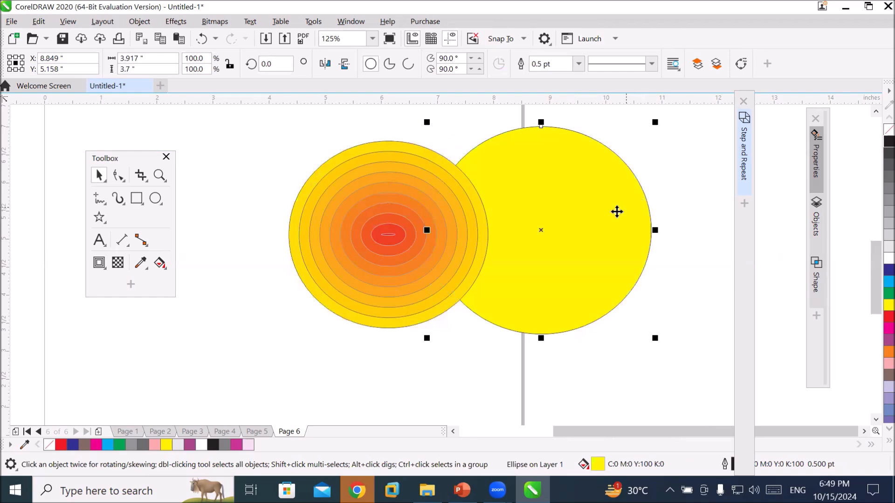
{"action": "left_click_drag", "start_coordinate": [340, 315], "coordinate": [139, 340]}
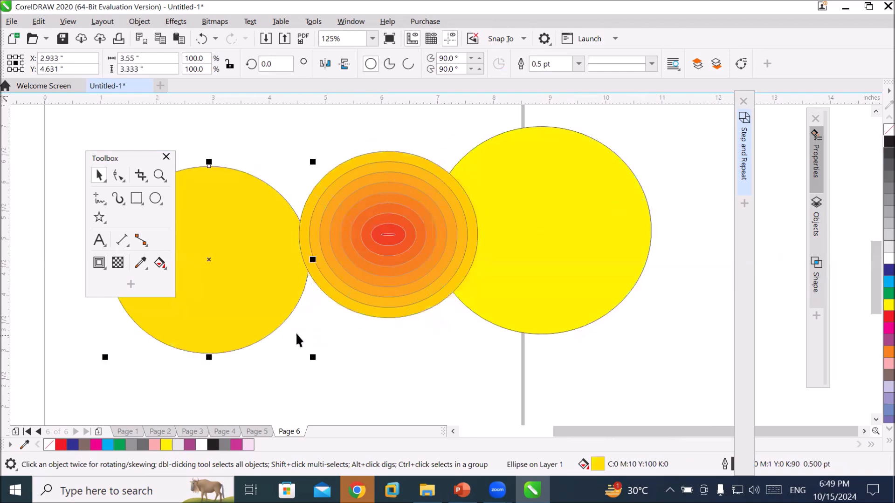
Pull the remaining stacked contour rings apart one by one and scatter them around the page as separate ellipses
{"action": "left_click_drag", "start_coordinate": [363, 315], "coordinate": [345, 431]}
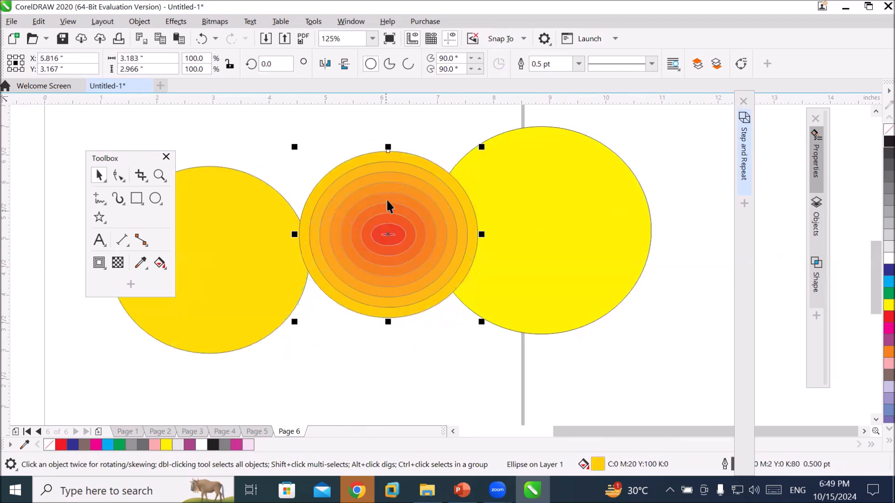
{"action": "scroll", "coordinate": [440, 307], "scroll_direction": "down", "scroll_amount": 1}
{"action": "left_click_drag", "start_coordinate": [427, 311], "coordinate": [390, 410]}
{"action": "left_click_drag", "start_coordinate": [435, 236], "coordinate": [524, 144]}
{"action": "left_click_drag", "start_coordinate": [409, 241], "coordinate": [300, 167]}
{"action": "left_click_drag", "start_coordinate": [404, 249], "coordinate": [450, 349]}
{"action": "left_click_drag", "start_coordinate": [416, 252], "coordinate": [443, 132]}
{"action": "mouse_move", "coordinate": [406, 278]}
{"action": "left_mouse_down"}
{"action": "mouse_move", "coordinate": [409, 265]}
{"action": "mouse_move", "coordinate": [390, 244]}
{"action": "mouse_move", "coordinate": [394, 303]}
{"action": "mouse_move", "coordinate": [421, 284]}
{"action": "left_mouse_up"}
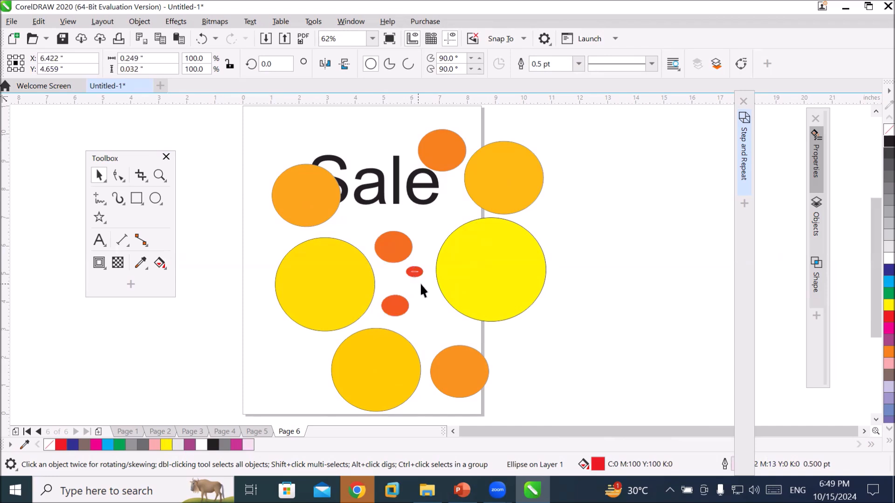
Rearrange the scattered ellipses above and below the Sale text, clearing the text and bringing the yellow ellipse closer to the page
{"action": "left_click_drag", "start_coordinate": [318, 209], "coordinate": [295, 148]}
{"action": "left_click_drag", "start_coordinate": [444, 158], "coordinate": [441, 140]}
{"action": "left_click_drag", "start_coordinate": [335, 277], "coordinate": [313, 247]}
{"action": "left_click_drag", "start_coordinate": [391, 246], "coordinate": [371, 136]}
{"action": "left_click_drag", "start_coordinate": [413, 275], "coordinate": [307, 340]}
{"action": "left_click_drag", "start_coordinate": [357, 359], "coordinate": [357, 379]}
{"action": "left_click_drag", "start_coordinate": [461, 373], "coordinate": [442, 389]}
{"action": "left_click_drag", "start_coordinate": [475, 281], "coordinate": [448, 268]}
{"action": "left_click_drag", "start_coordinate": [397, 313], "coordinate": [383, 313]}
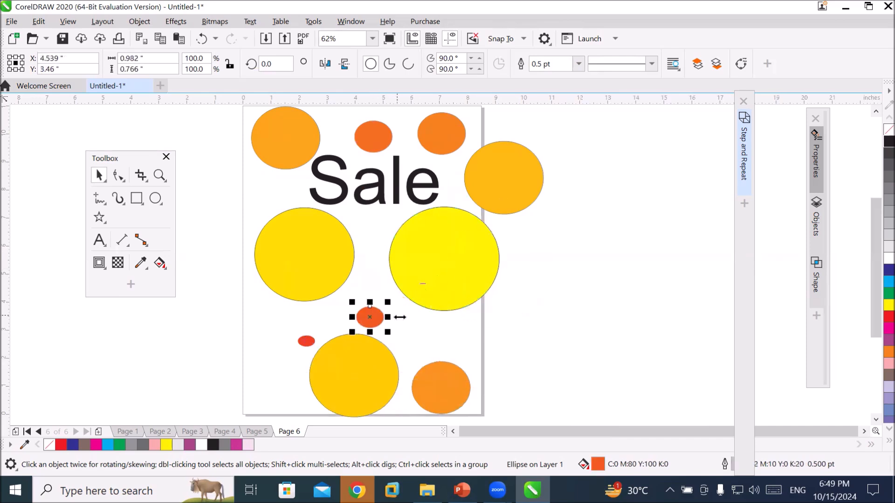
Shift the yellow ellipse inside the page, place four golden and orange ellipses across the page edges, and clear the selection
{"action": "left_click_drag", "start_coordinate": [507, 180], "coordinate": [499, 320]}
{"action": "left_click_drag", "start_coordinate": [460, 257], "coordinate": [423, 251]}
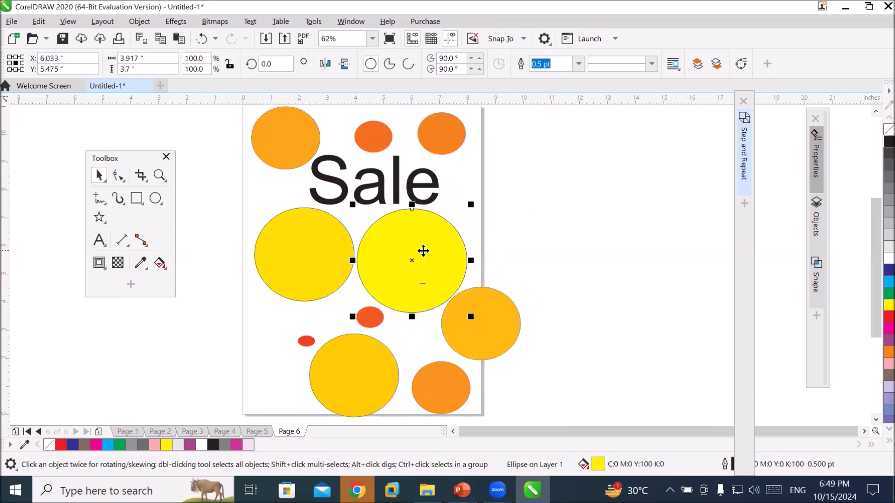
{"action": "scroll", "coordinate": [539, 315], "scroll_direction": "down", "scroll_amount": 1}
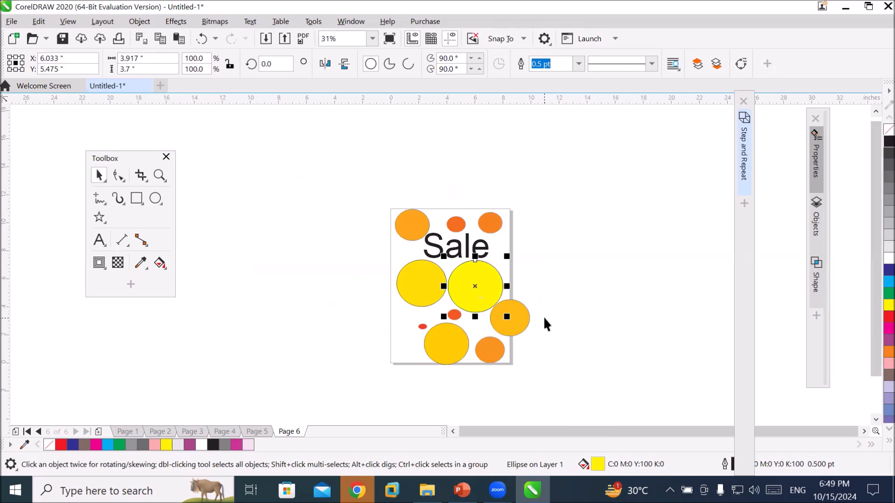
{"action": "left_click_drag", "start_coordinate": [444, 344], "coordinate": [430, 354]}
{"action": "left_click_drag", "start_coordinate": [414, 287], "coordinate": [397, 288]}
{"action": "left_click_drag", "start_coordinate": [406, 218], "coordinate": [398, 204]}
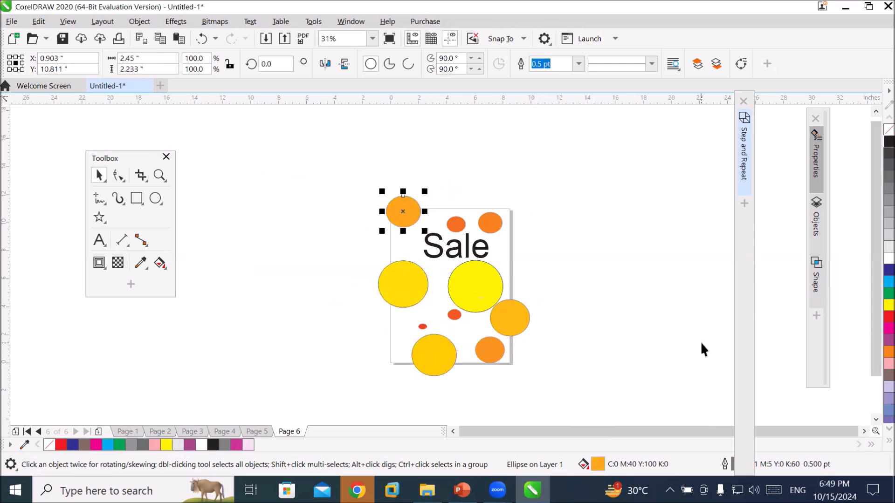
{"action": "left_click", "coordinate": [584, 362]}
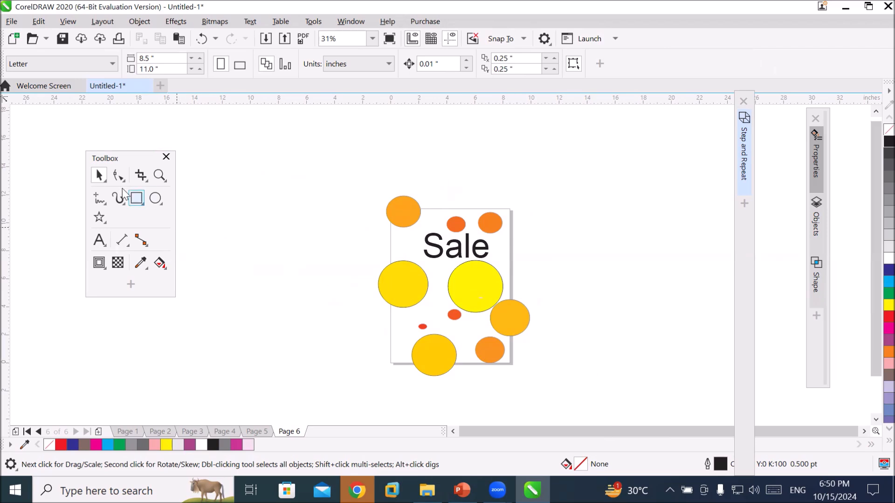
{"action": "left_click", "coordinate": [143, 173]}
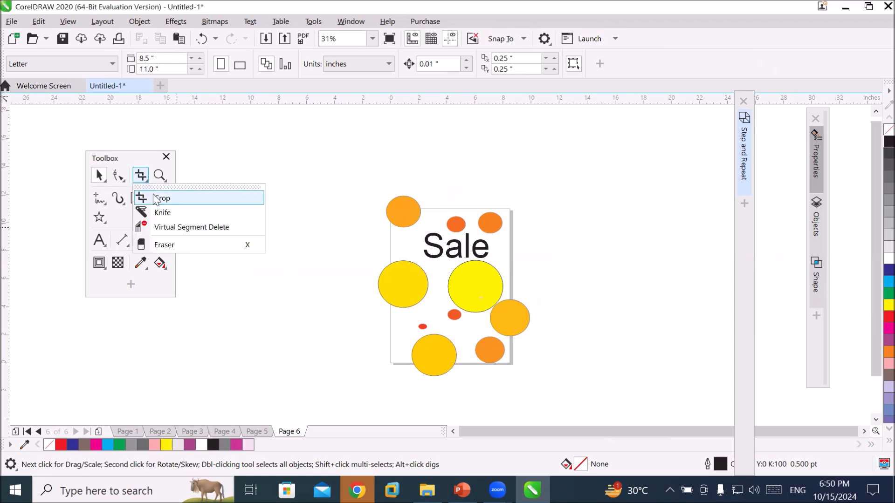
{"action": "left_click", "coordinate": [284, 184]}
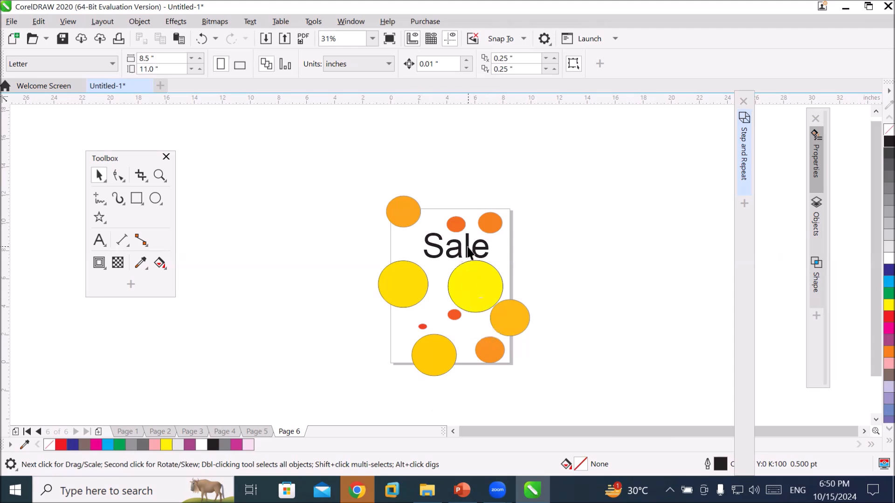
Move the Sale text off the page into the empty area to its right
{"action": "left_click_drag", "start_coordinate": [477, 248], "coordinate": [611, 228]}
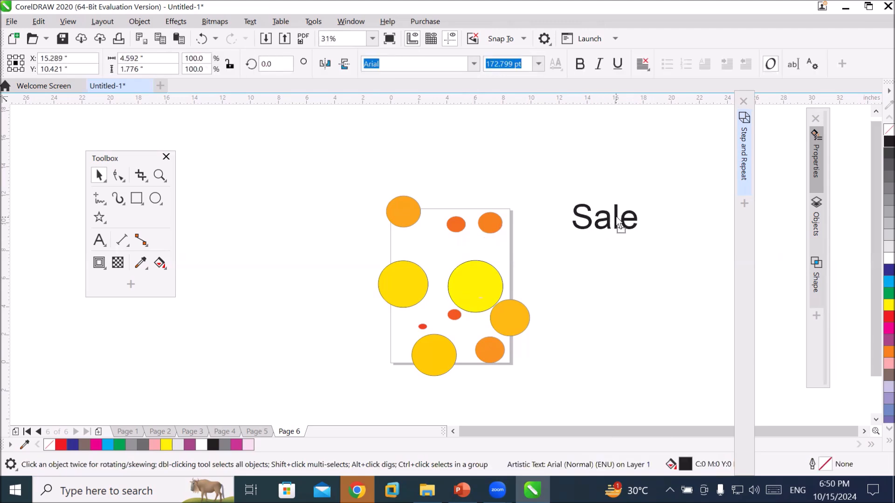
{"action": "scroll", "coordinate": [658, 216], "scroll_direction": "up", "scroll_amount": 2}
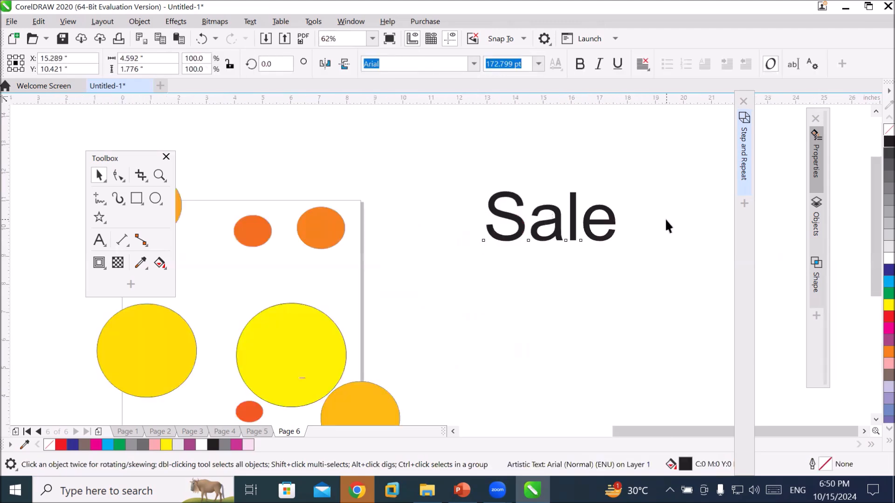
{"action": "scroll", "coordinate": [664, 218], "scroll_direction": "up", "scroll_amount": 2}
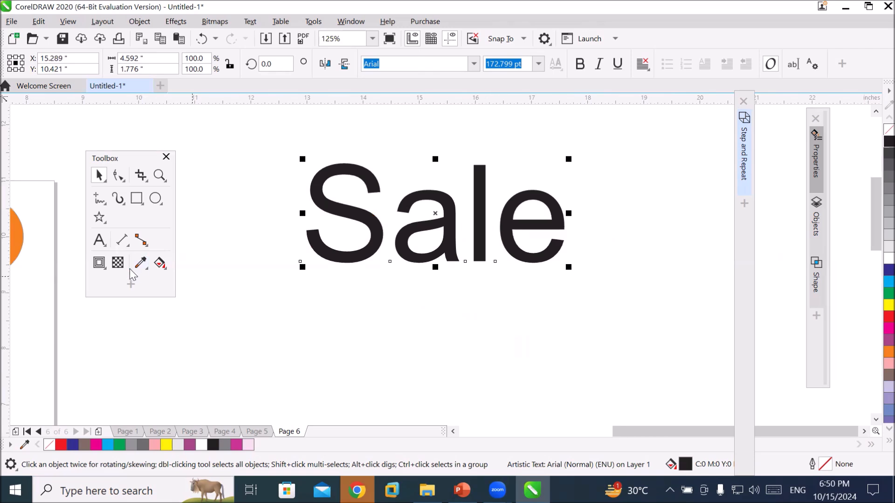
{"action": "left_click", "coordinate": [100, 264]}
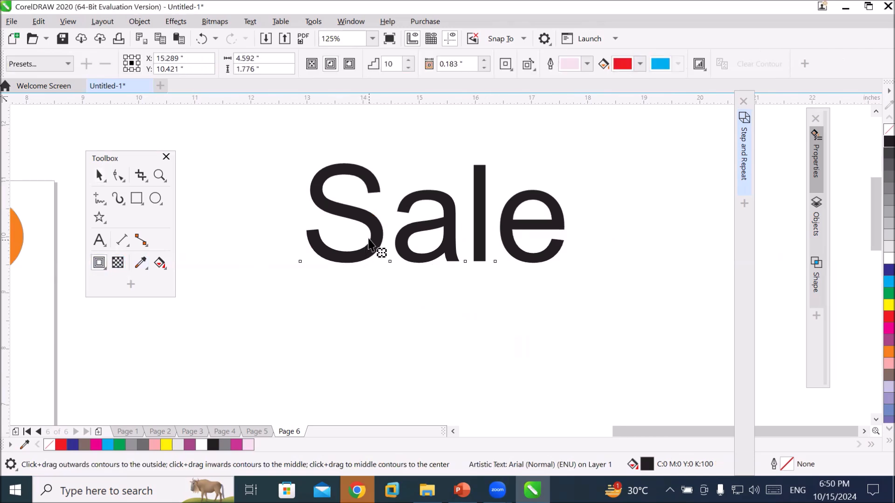
{"action": "scroll", "coordinate": [375, 185], "scroll_direction": "up", "scroll_amount": 2}
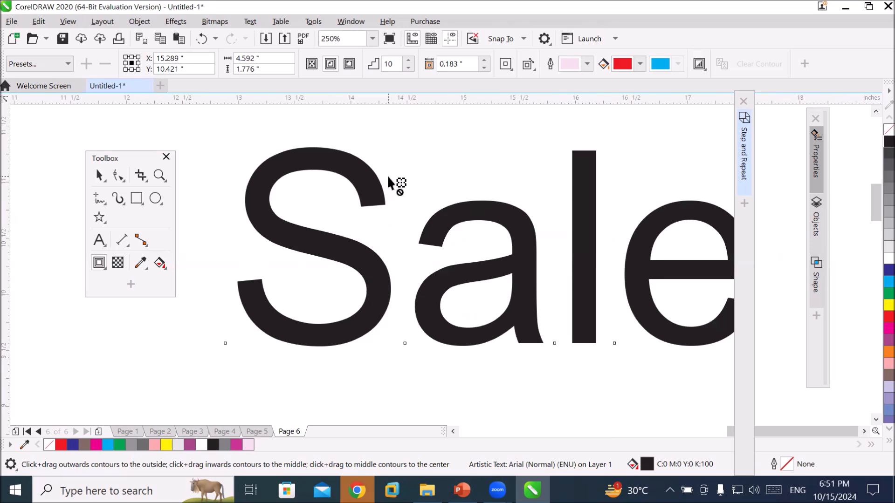
{"action": "left_click", "coordinate": [99, 175]}
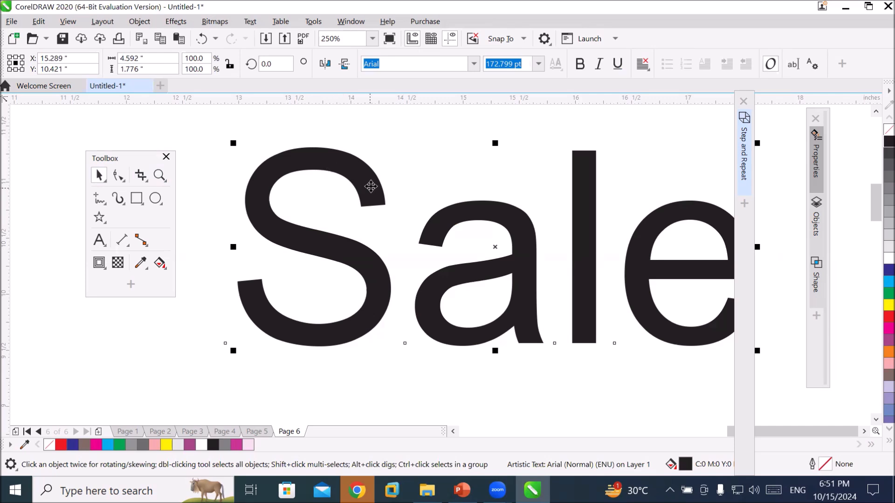
{"action": "scroll", "coordinate": [377, 182], "scroll_direction": "down", "scroll_amount": 2}
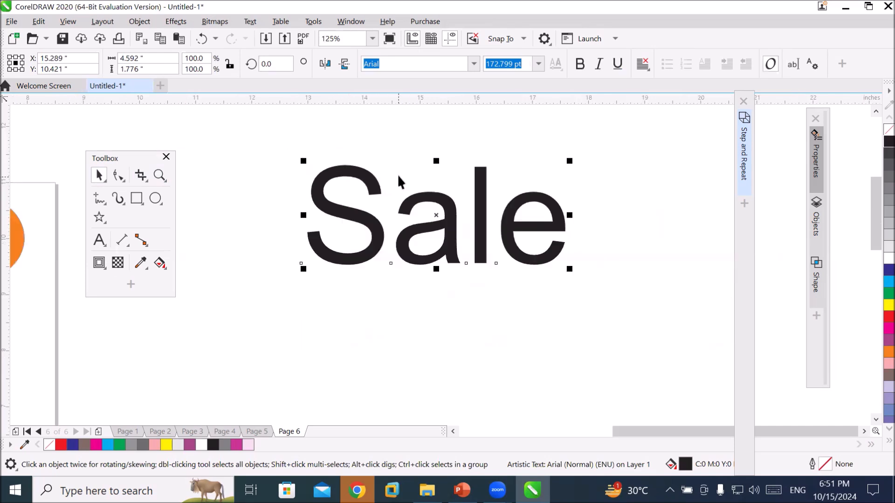
Set the contour steps to 9 and pull an outside contour from the Sale text with an offset of about 0.007 inches
{"action": "left_click", "coordinate": [99, 262]}
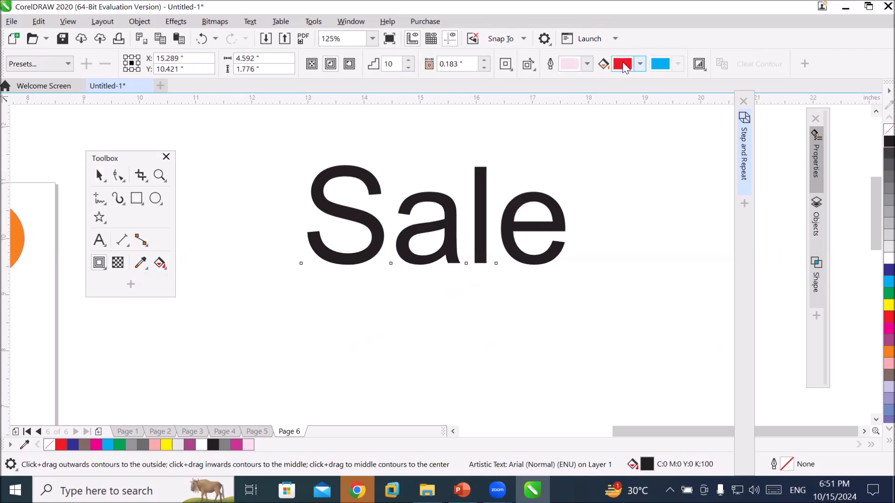
{"action": "left_click", "coordinate": [586, 64]}
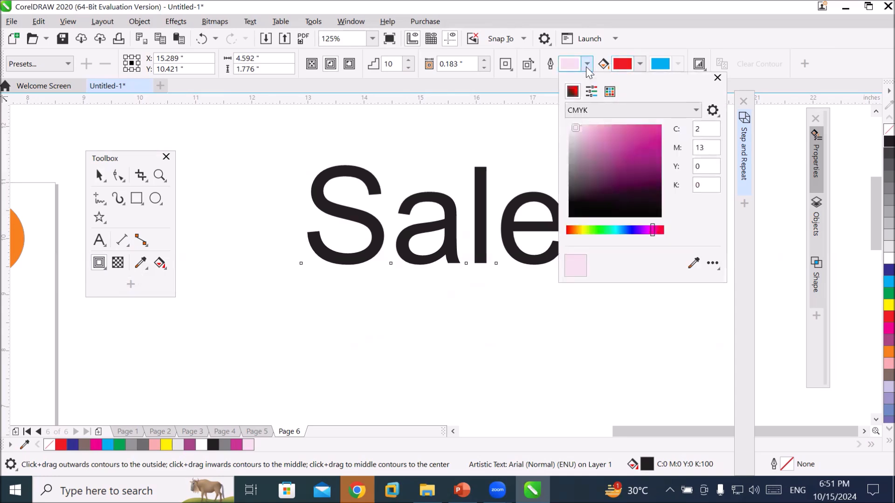
{"action": "left_click", "coordinate": [587, 66]}
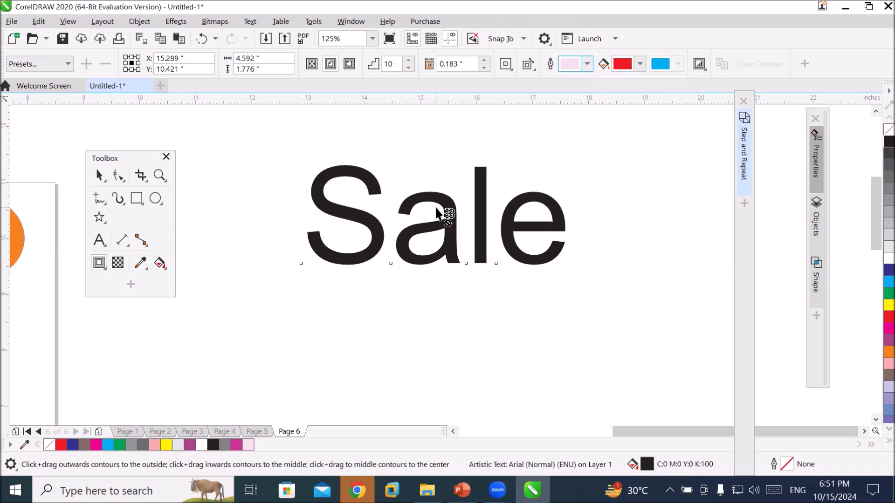
{"action": "scroll", "coordinate": [437, 211], "scroll_direction": "up", "scroll_amount": 1}
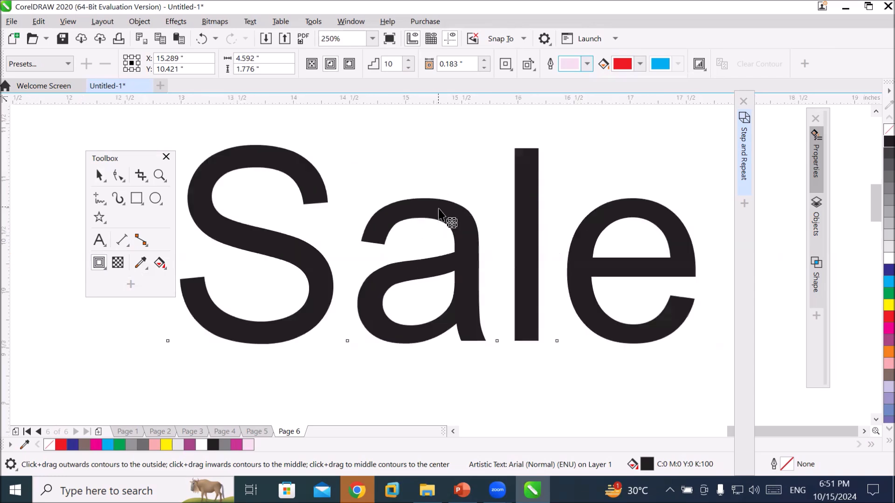
{"action": "scroll", "coordinate": [438, 212], "scroll_direction": "up", "scroll_amount": 1}
{"action": "scroll", "coordinate": [438, 211], "scroll_direction": "down", "scroll_amount": 1}
{"action": "left_click", "coordinate": [408, 69]}
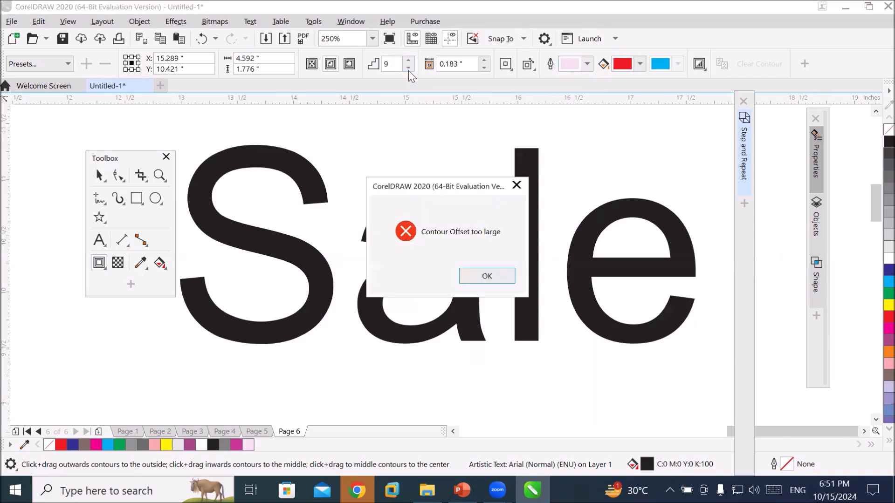
{"action": "left_click", "coordinate": [487, 277]}
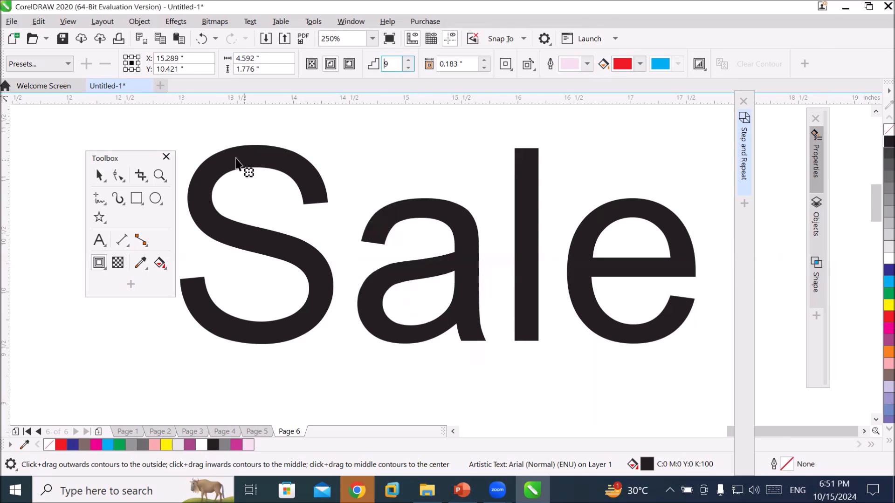
{"action": "left_click_drag", "start_coordinate": [303, 168], "coordinate": [319, 139]}
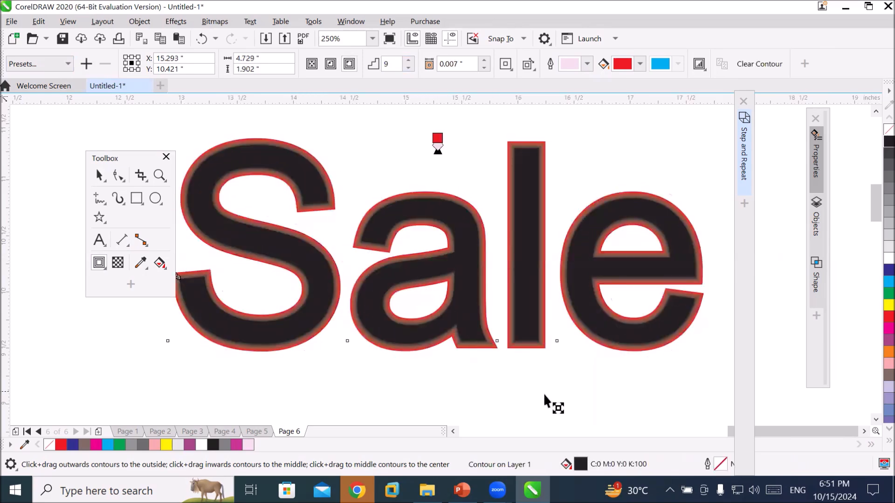
Reduce the Sale text's contour steps to 2 while inspecting the letter edges up close
{"action": "scroll", "coordinate": [536, 251], "scroll_direction": "up", "scroll_amount": 3}
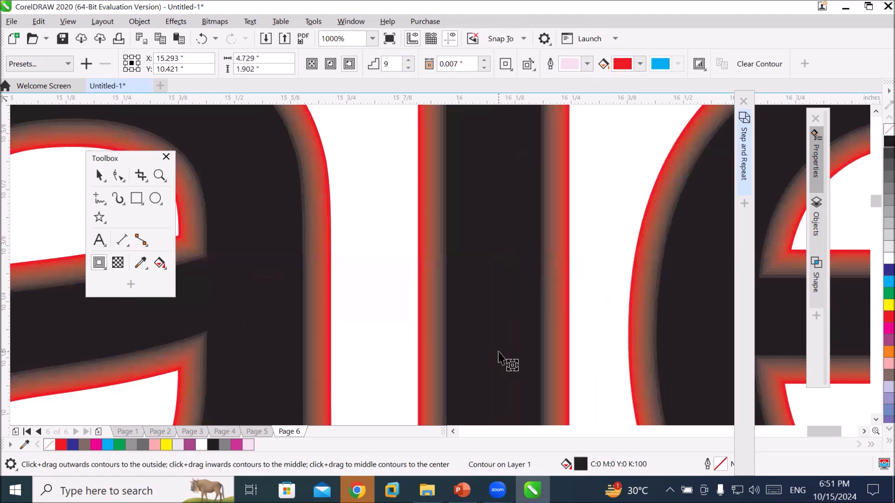
{"action": "scroll", "coordinate": [498, 356], "scroll_direction": "up", "scroll_amount": 1}
{"action": "scroll", "coordinate": [399, 281], "scroll_direction": "up", "scroll_amount": 1}
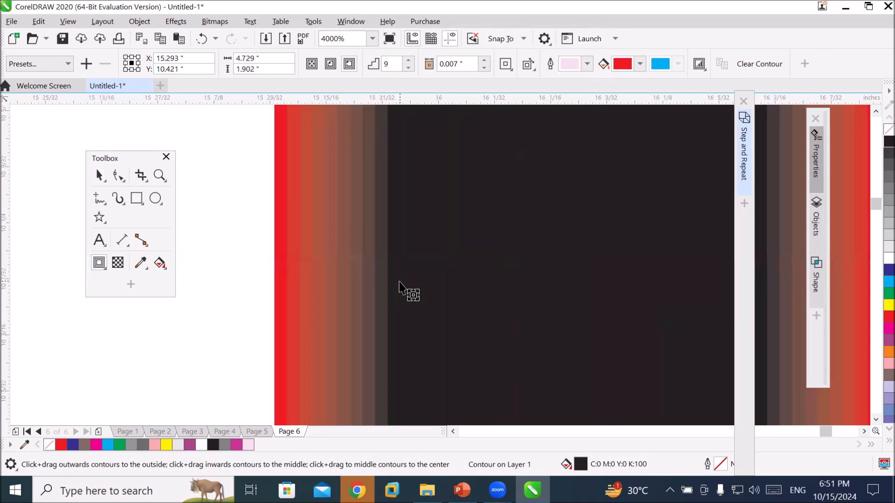
{"action": "left_click", "coordinate": [409, 68]}
{"action": "left_click", "coordinate": [408, 68]}
{"action": "left_click", "coordinate": [408, 68]}
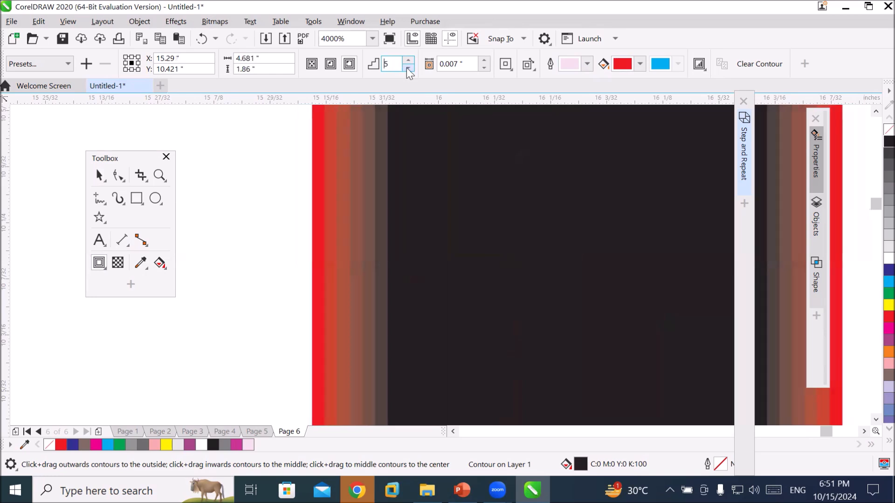
{"action": "left_click", "coordinate": [408, 68]}
{"action": "left_click", "coordinate": [408, 68]}
{"action": "left_click", "coordinate": [408, 68]}
{"action": "left_click", "coordinate": [407, 68]}
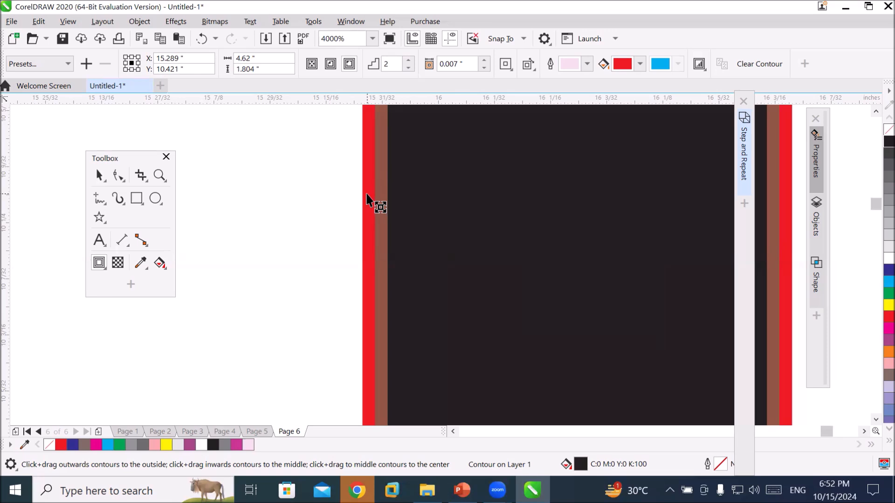
Raise the Sale text's contour steps to 3 with the whole word in view
{"action": "scroll", "coordinate": [486, 254], "scroll_direction": "down", "scroll_amount": 4}
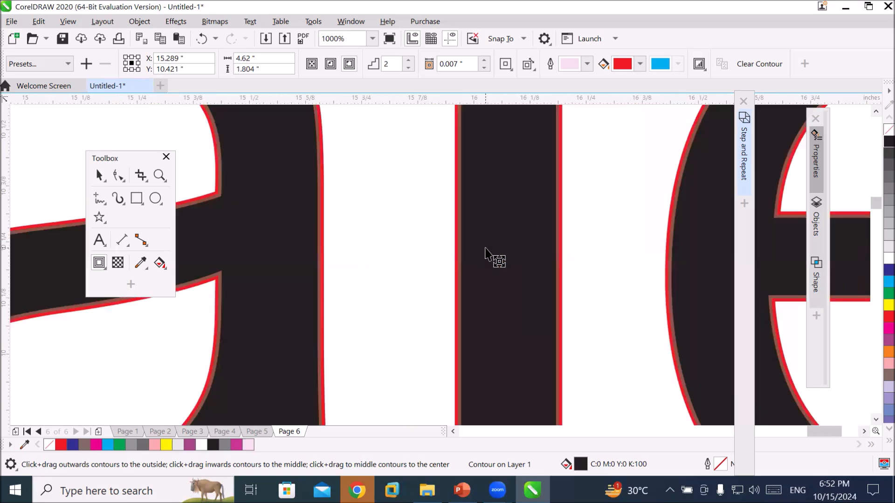
{"action": "scroll", "coordinate": [486, 254], "scroll_direction": "down", "scroll_amount": 4}
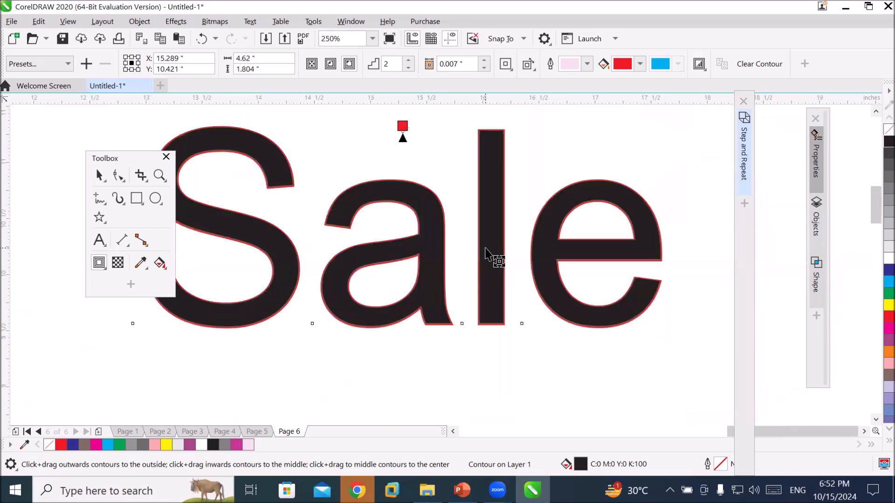
{"action": "scroll", "coordinate": [486, 254], "scroll_direction": "down", "scroll_amount": 2}
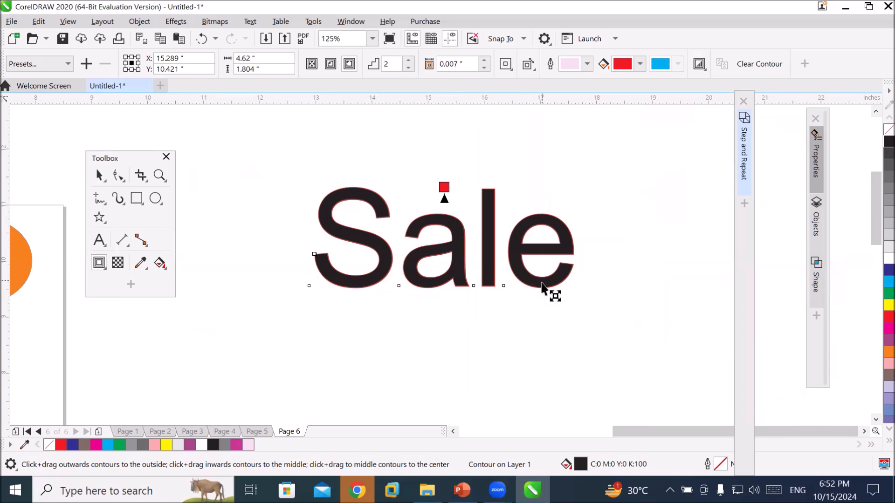
{"action": "left_click", "coordinate": [409, 61]}
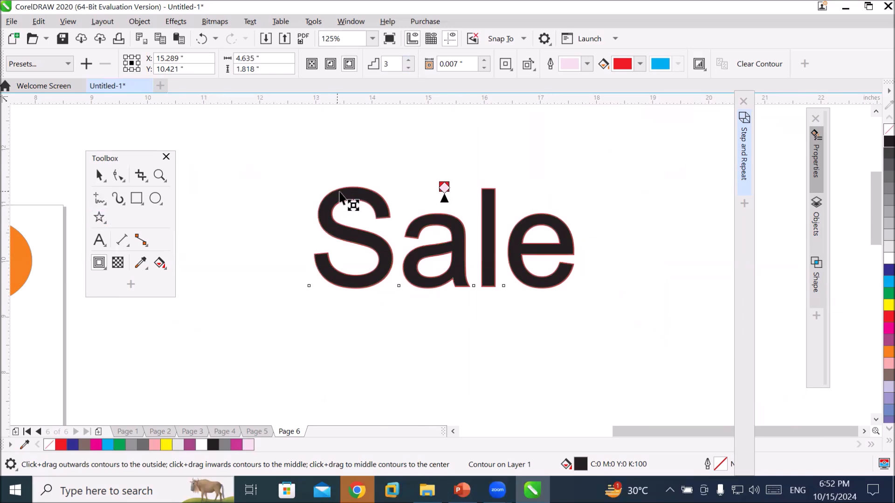
Select the contoured Sale text with the Pick tool and break its contour apart
{"action": "left_click", "coordinate": [98, 180]}
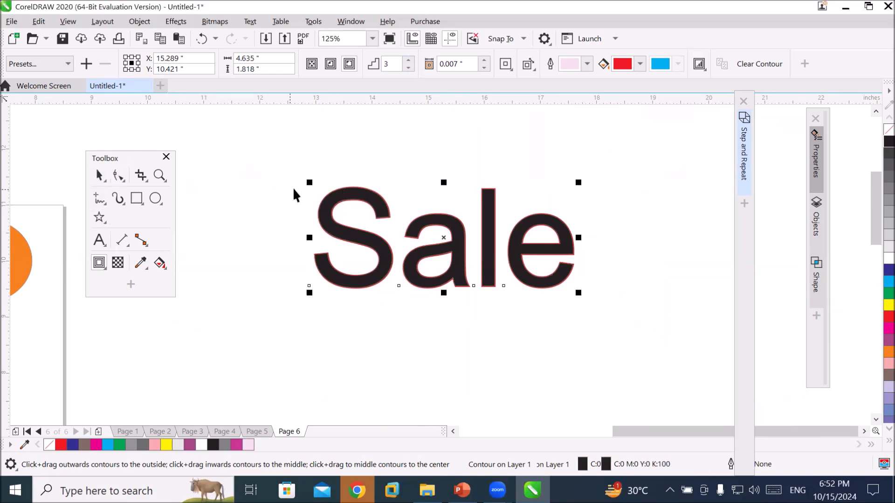
{"action": "right_click", "coordinate": [389, 209]}
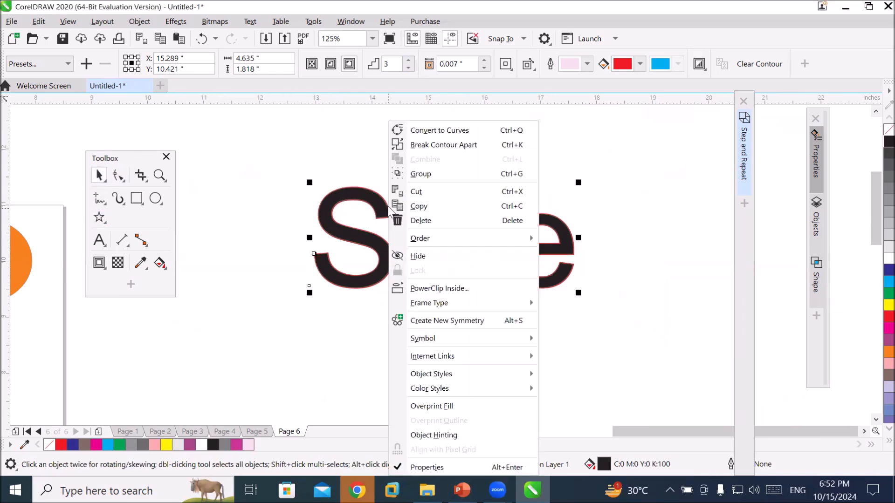
{"action": "left_click", "coordinate": [457, 145]}
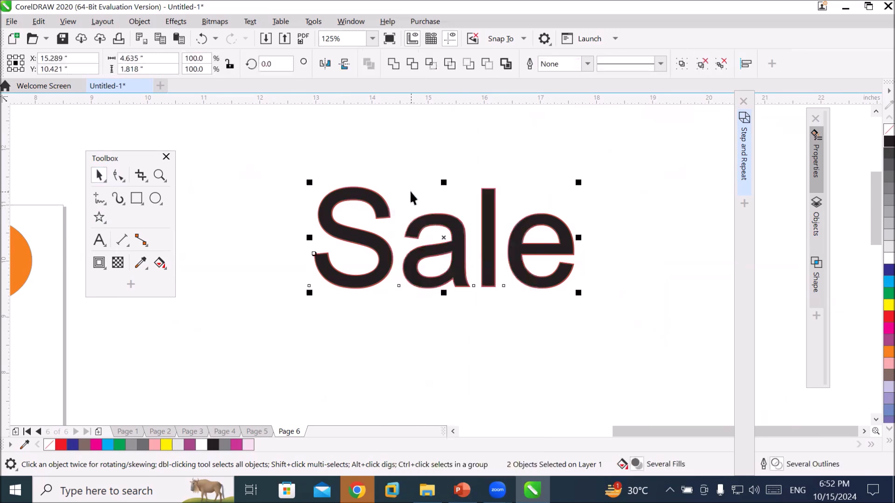
Move the selected Sale text and its contour group together up and to the right, keeping them aligned
{"action": "right_click", "coordinate": [381, 205]}
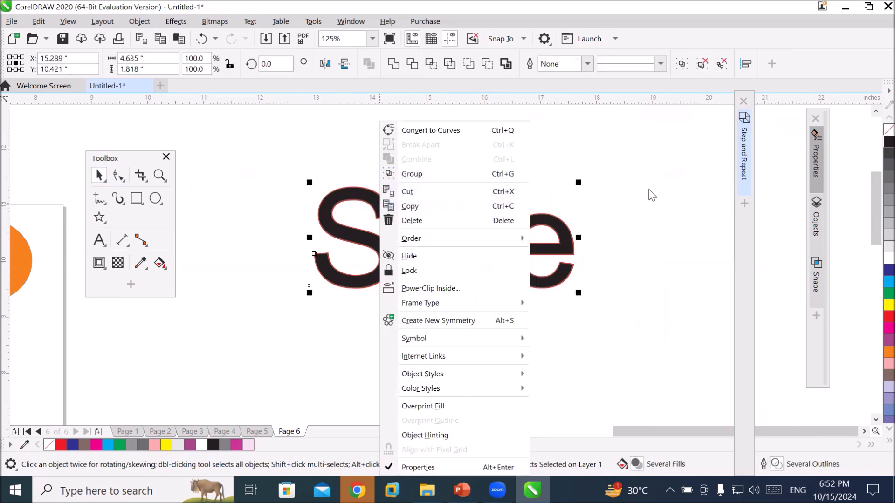
{"action": "left_click", "coordinate": [647, 190]}
{"action": "left_click_drag", "start_coordinate": [555, 217], "coordinate": [625, 150]}
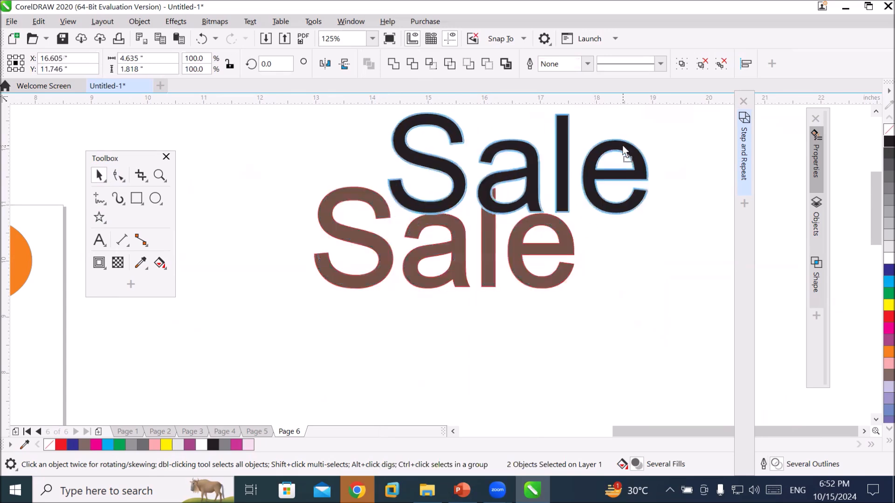
{"action": "left_click", "coordinate": [451, 229]}
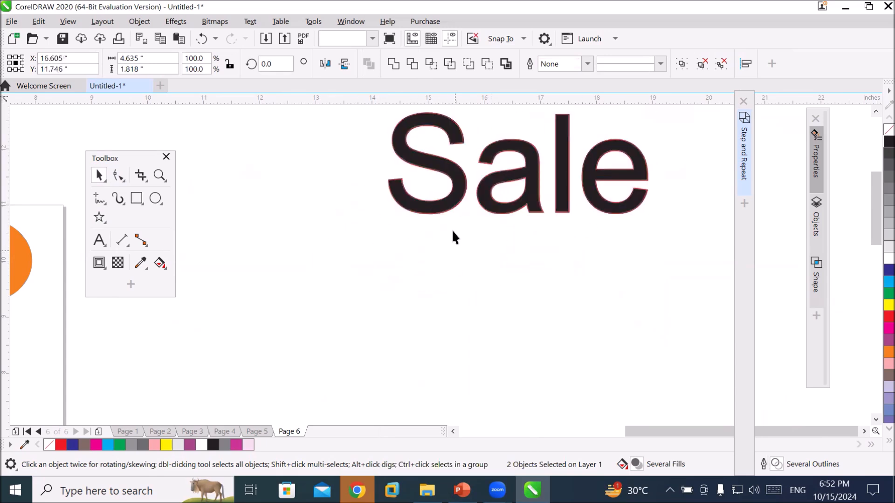
Pull the black Sale text out of its contour group and place it down to the left
{"action": "left_click", "coordinate": [442, 204]}
{"action": "right_click", "coordinate": [442, 204]}
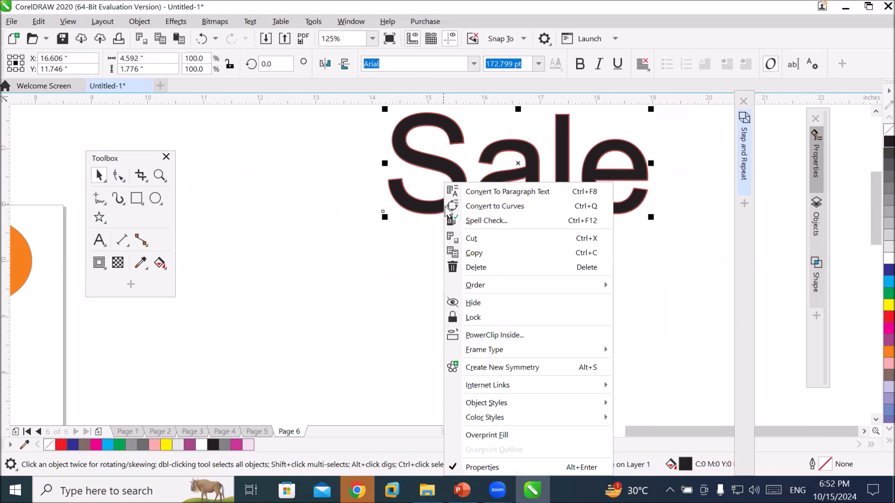
{"action": "left_click", "coordinate": [400, 247]}
{"action": "left_click_drag", "start_coordinate": [424, 208], "coordinate": [245, 325]}
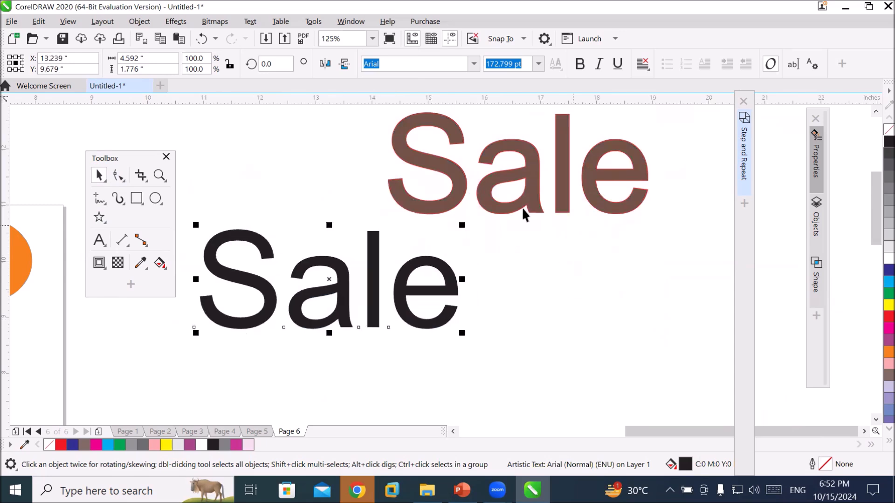
Arrange the black Sale text and the brown contour group side by side with a gap between them
{"action": "left_click", "coordinate": [513, 217]}
{"action": "left_click_drag", "start_coordinate": [512, 211], "coordinate": [579, 311]}
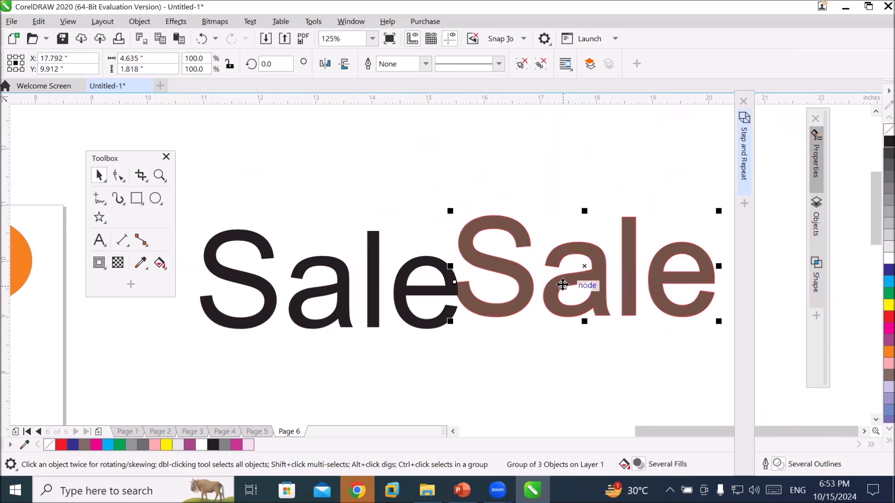
{"action": "left_click_drag", "start_coordinate": [321, 270], "coordinate": [321, 265]}
{"action": "left_click_drag", "start_coordinate": [284, 151], "coordinate": [261, 181]}
{"action": "left_click_drag", "start_coordinate": [497, 221], "coordinate": [465, 149]}
Ungroup the brown contour group and move its front Sale curve below the other two words
{"action": "right_click", "coordinate": [465, 150]}
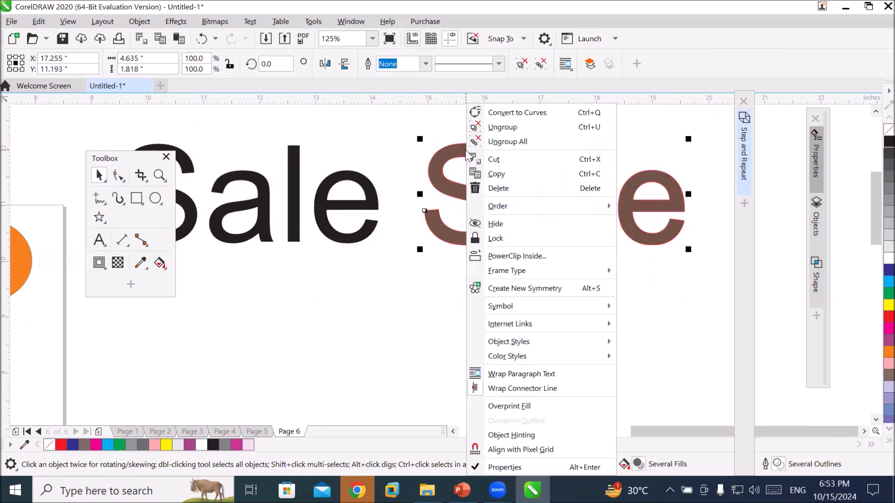
{"action": "left_click", "coordinate": [527, 131]}
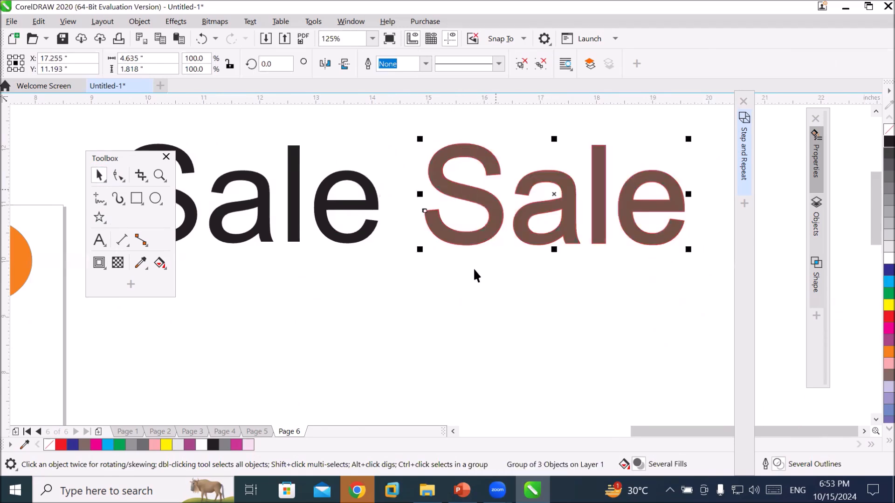
{"action": "left_click", "coordinate": [477, 294]}
{"action": "left_click_drag", "start_coordinate": [469, 244], "coordinate": [292, 370]}
{"action": "key", "text": "Escape"}
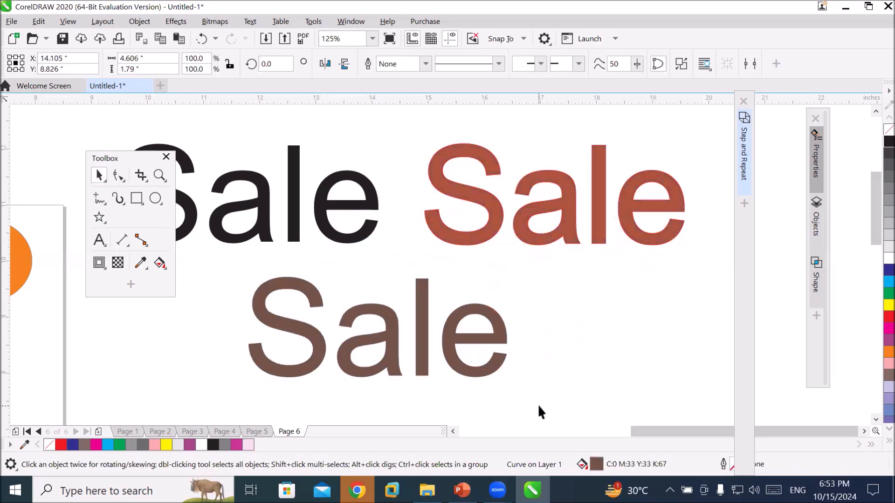
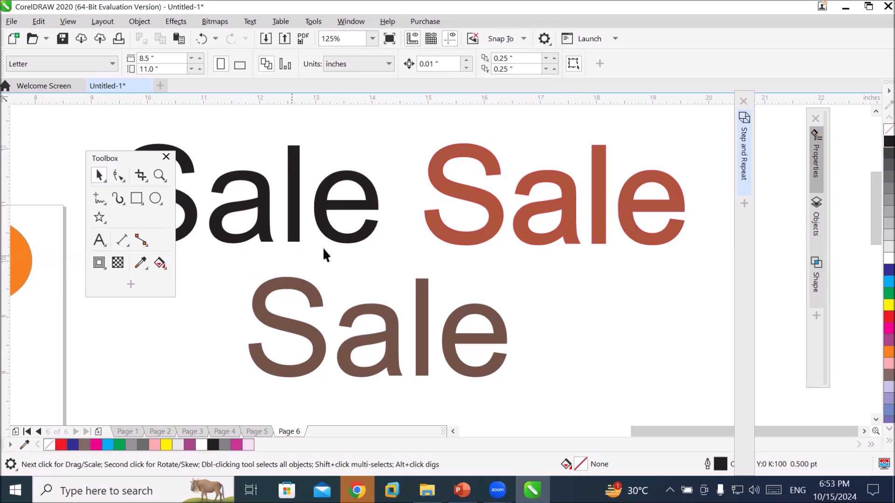
Add a new blank page after Page 6
{"action": "scroll", "coordinate": [328, 251], "scroll_direction": "down", "scroll_amount": 3}
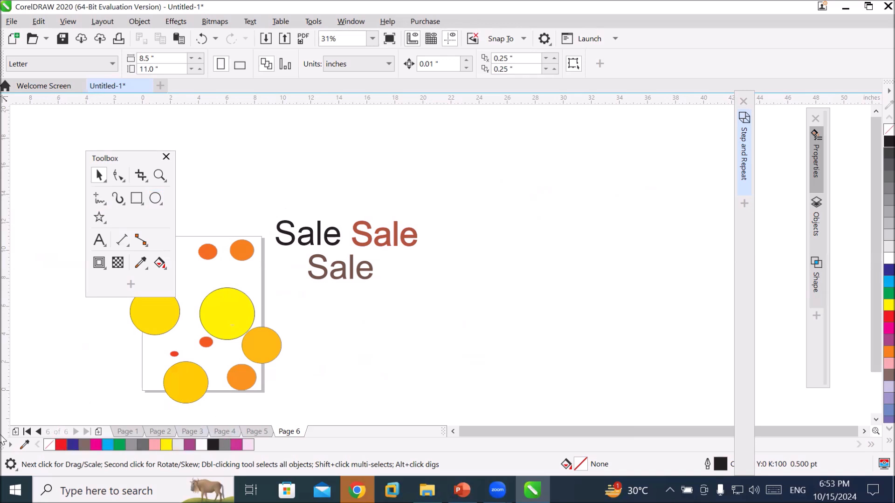
{"action": "left_click", "coordinate": [99, 431]}
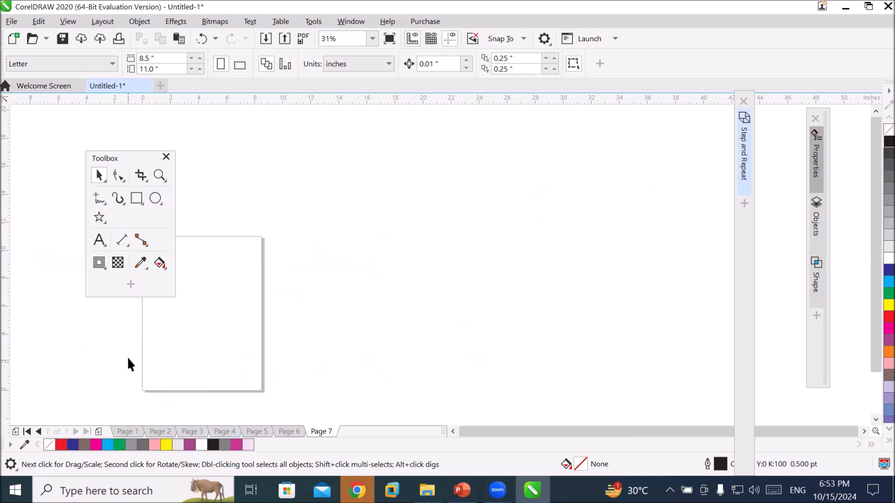
{"action": "left_click", "coordinate": [452, 431]}
{"action": "left_click", "coordinate": [452, 431]}
{"action": "left_click", "coordinate": [455, 432]}
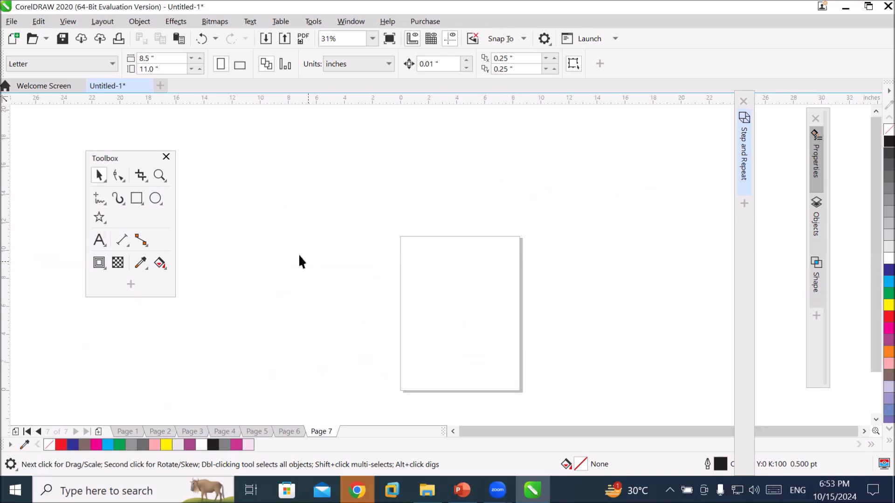
Add the artistic text "Sale" in Arial 24 pt near the middle of Page 7 with the Text tool
{"action": "left_click", "coordinate": [100, 240]}
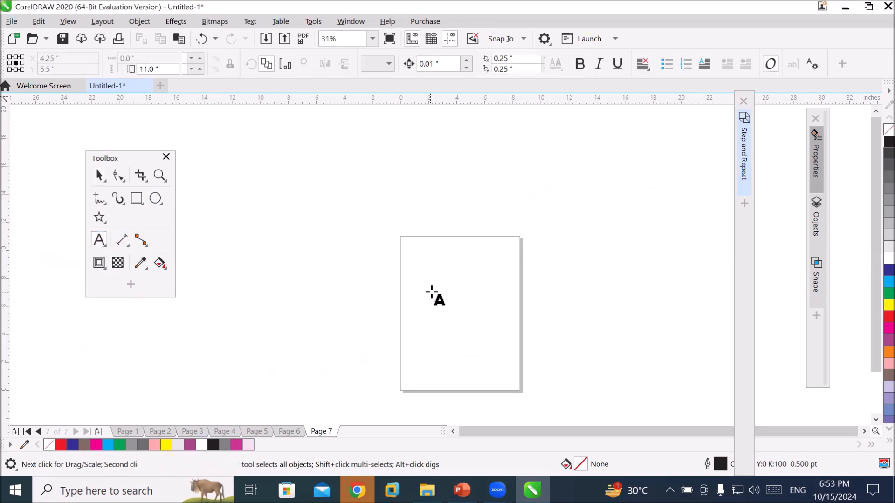
{"action": "left_click", "coordinate": [435, 294]}
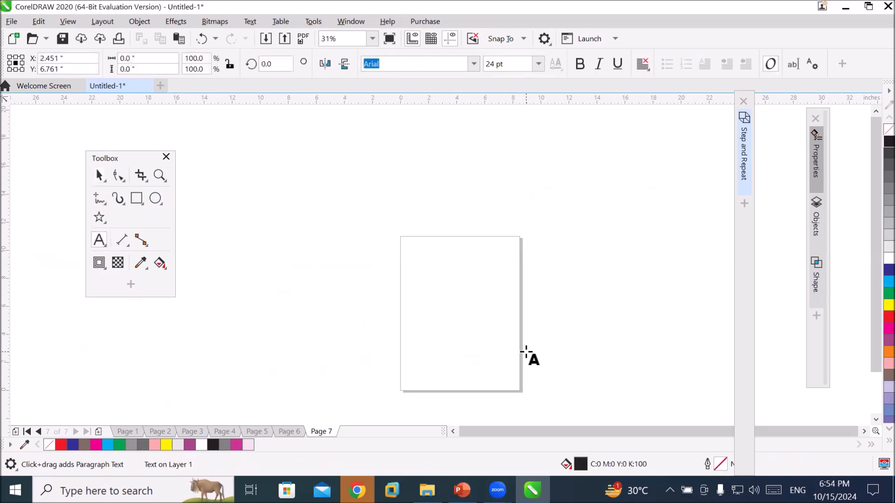
{"action": "type", "text": "Sale"}
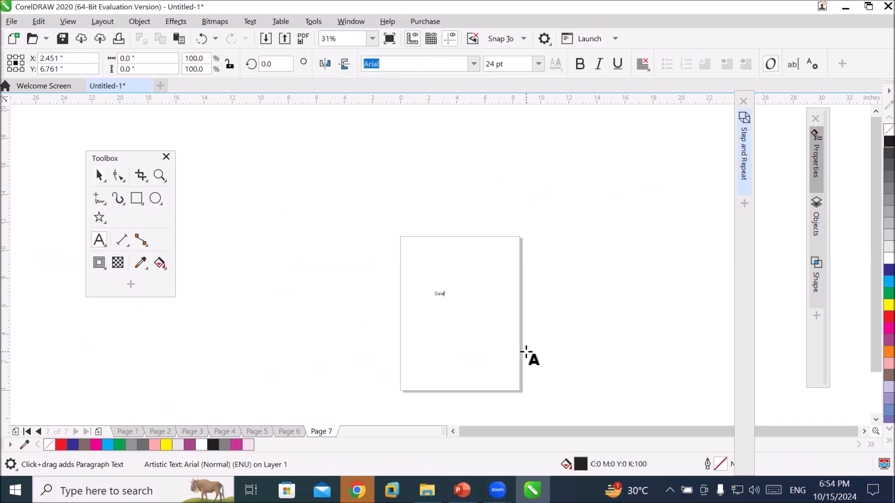
{"action": "left_click", "coordinate": [99, 175]}
Fill the new Sale text with 10% black light grey
{"action": "scroll", "coordinate": [427, 288], "scroll_direction": "up", "scroll_amount": 1}
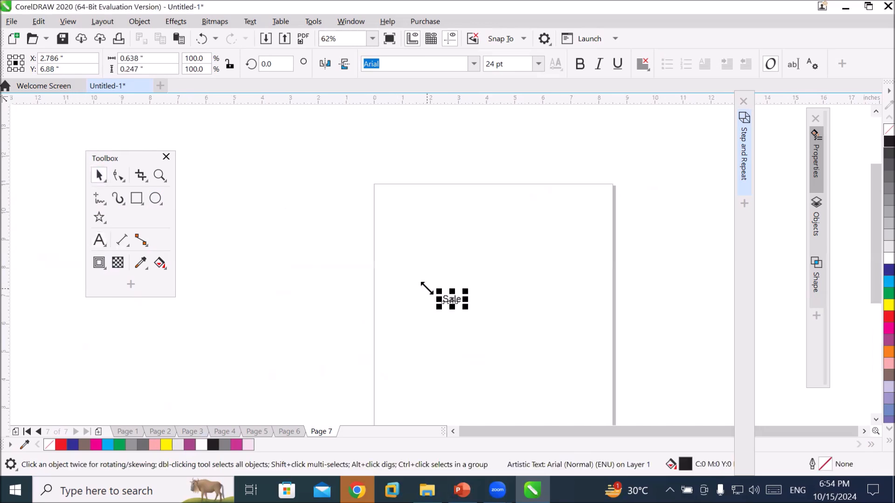
{"action": "scroll", "coordinate": [497, 345], "scroll_direction": "up", "scroll_amount": 2}
{"action": "scroll", "coordinate": [341, 210], "scroll_direction": "down", "scroll_amount": 1}
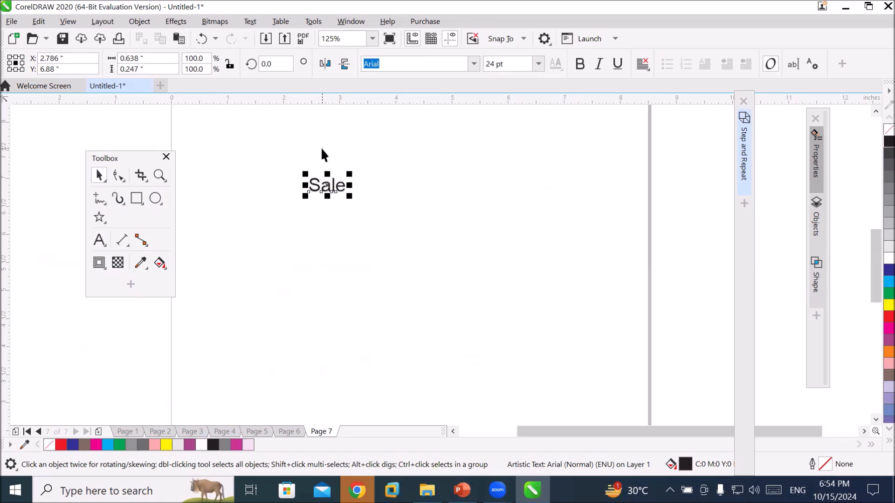
{"action": "scroll", "coordinate": [322, 153], "scroll_direction": "up", "scroll_amount": 1}
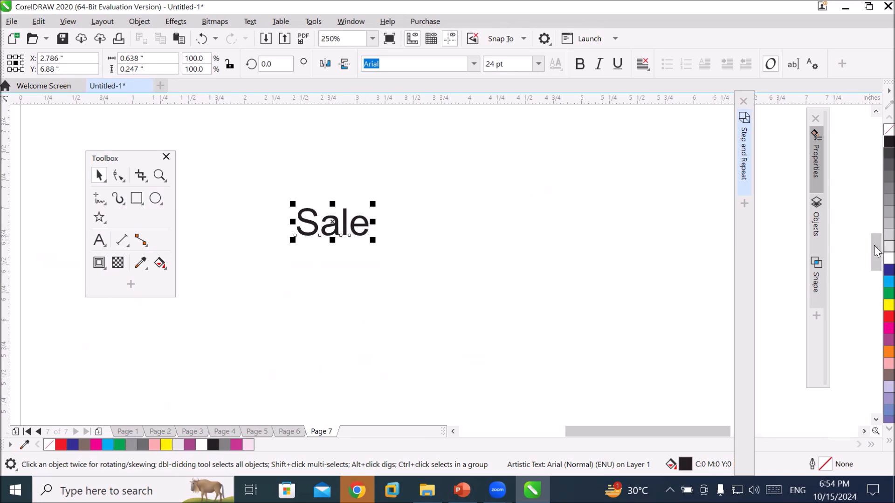
{"action": "left_click", "coordinate": [888, 247]}
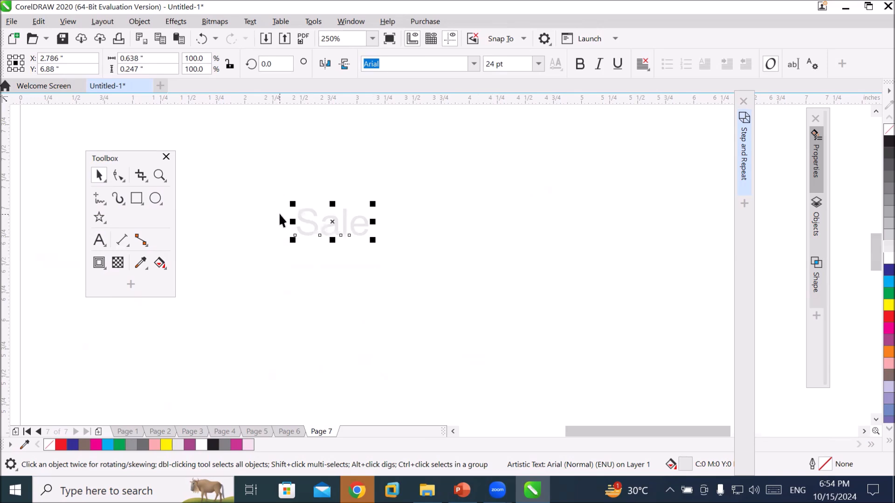
{"action": "scroll", "coordinate": [280, 221], "scroll_direction": "up", "scroll_amount": 1}
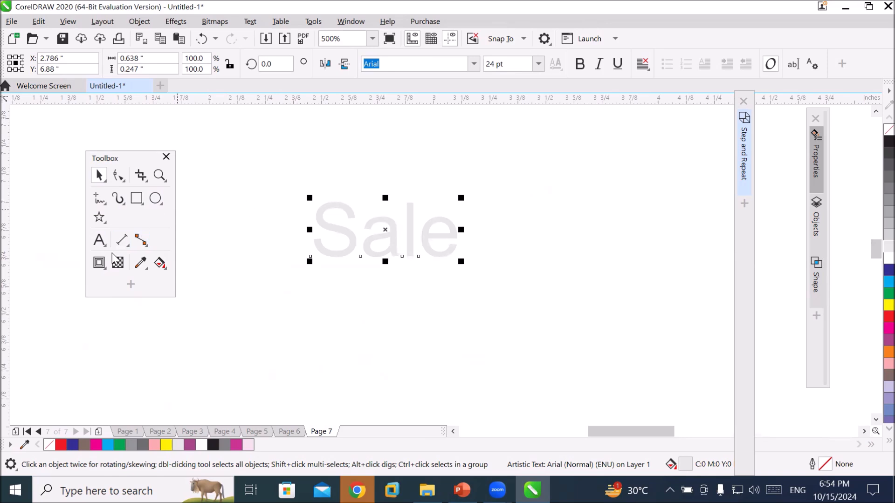
Apply an outside contour to the grey Sale text with a 0.007-inch offset and 5 steps
{"action": "left_click", "coordinate": [99, 263]}
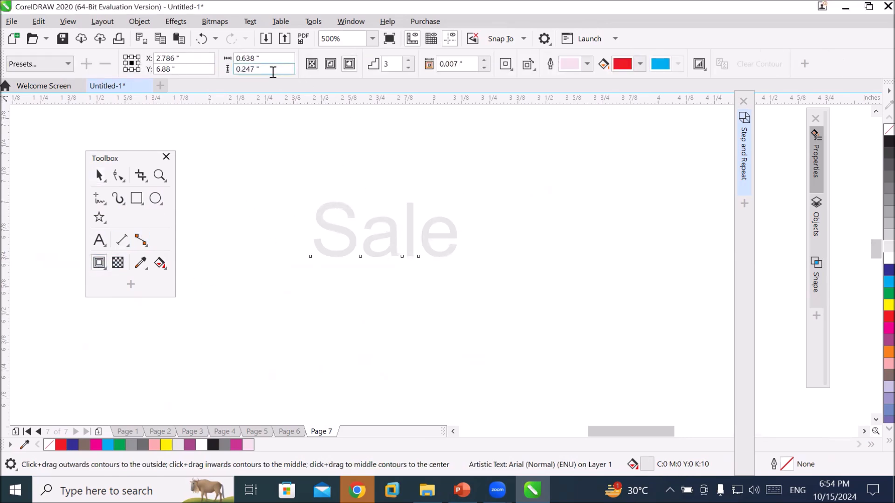
{"action": "left_click", "coordinate": [350, 65]}
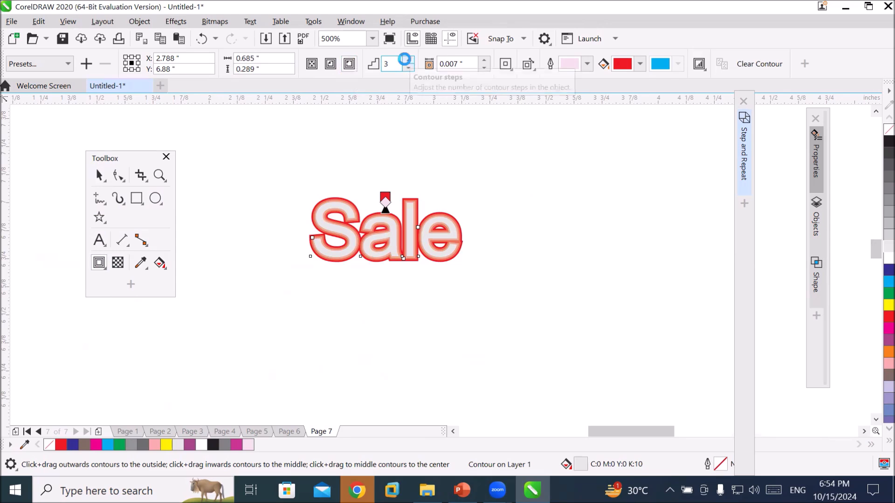
{"action": "left_click", "coordinate": [407, 60]}
{"action": "left_click", "coordinate": [407, 60]}
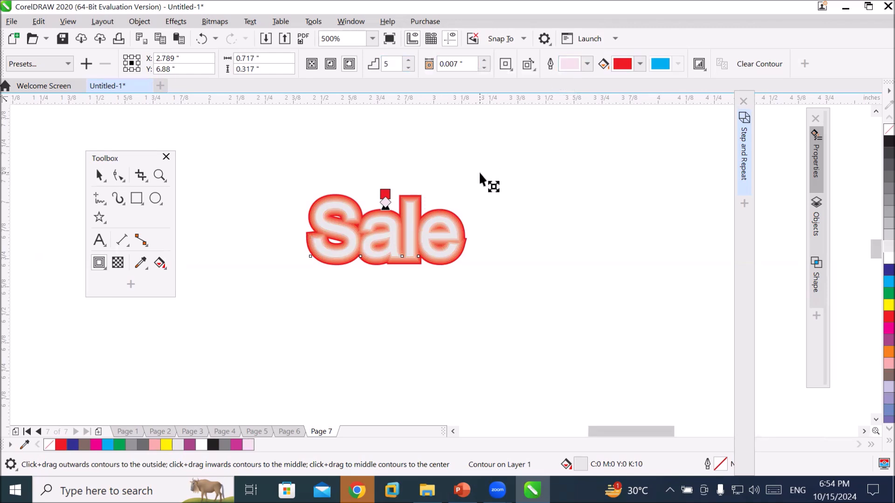
Raise the Sale text's contour steps to 15
{"action": "left_click", "coordinate": [410, 61]}
{"action": "left_click", "coordinate": [409, 61]}
{"action": "left_click", "coordinate": [409, 61]}
{"action": "left_click", "coordinate": [409, 61]}
{"action": "left_click", "coordinate": [410, 62]}
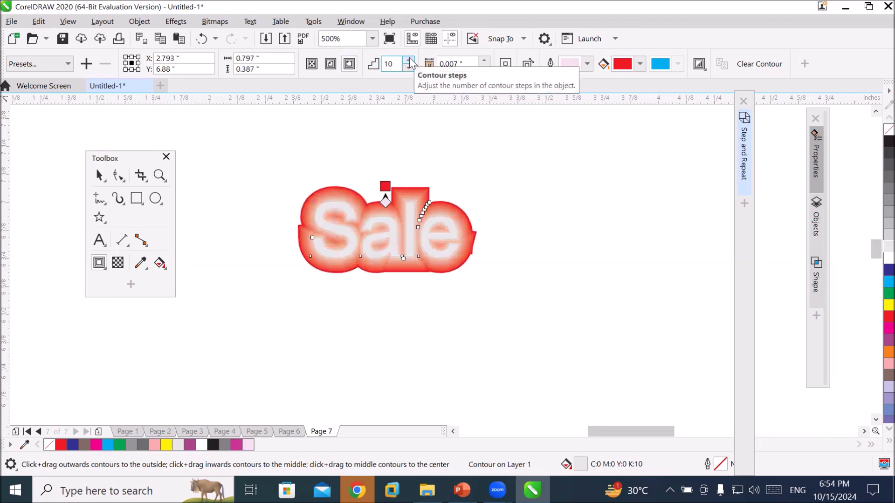
{"action": "left_click", "coordinate": [410, 61]}
{"action": "left_click", "coordinate": [410, 61]}
{"action": "left_click", "coordinate": [410, 61]}
{"action": "left_click", "coordinate": [409, 61]}
{"action": "left_click", "coordinate": [410, 61]}
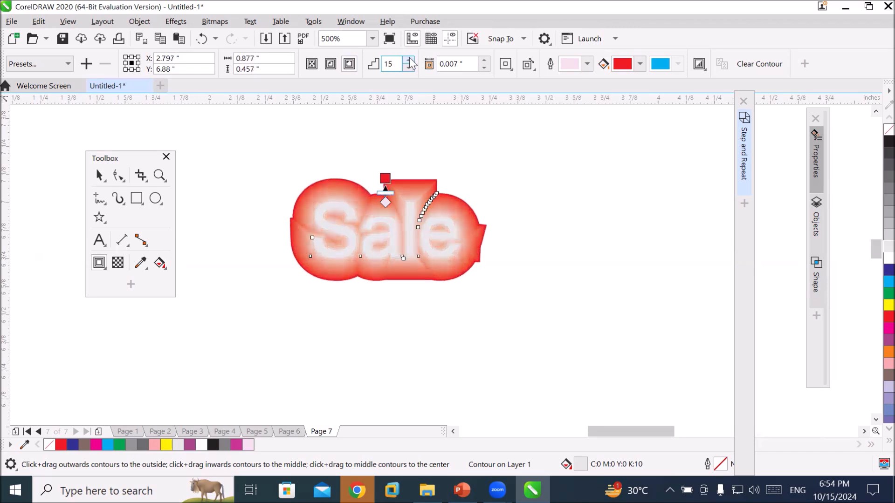
Select the contoured Sale text on Page 7 with the Pick tool, break its contour apart and deselect it
{"action": "scroll", "coordinate": [501, 198], "scroll_direction": "down", "scroll_amount": 3}
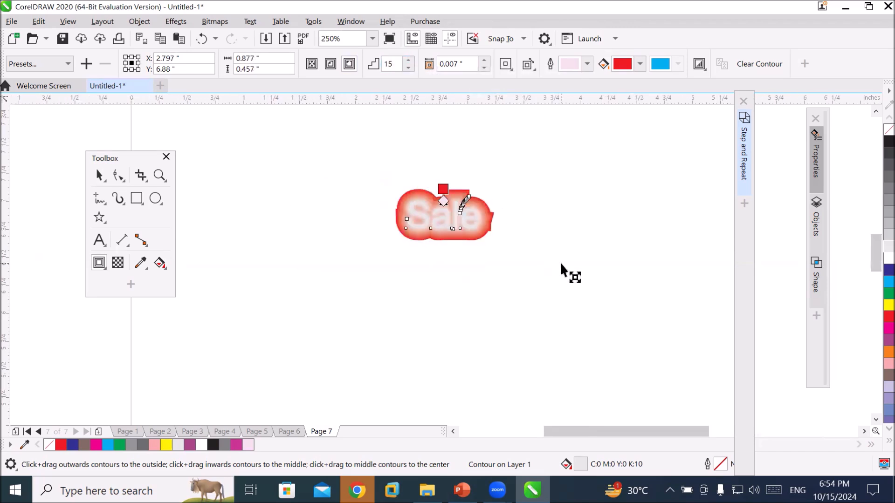
{"action": "scroll", "coordinate": [560, 262], "scroll_direction": "down", "scroll_amount": 2}
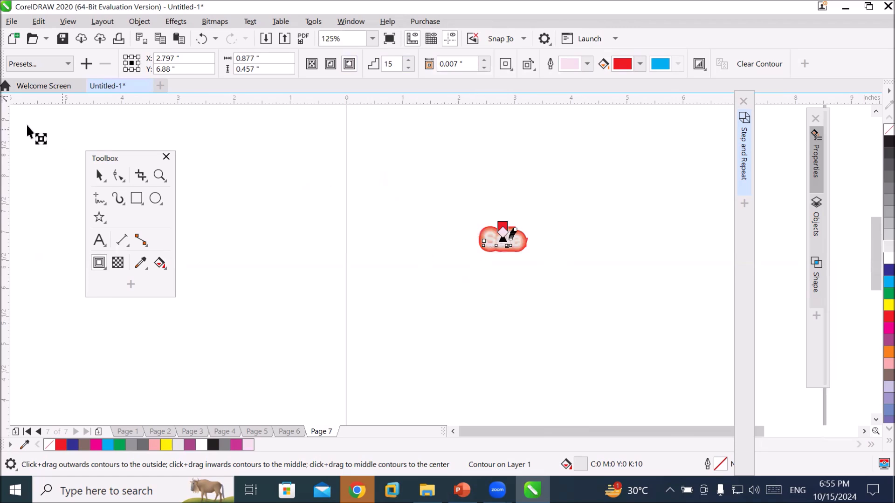
{"action": "left_click", "coordinate": [99, 175]}
{"action": "left_click", "coordinate": [506, 239]}
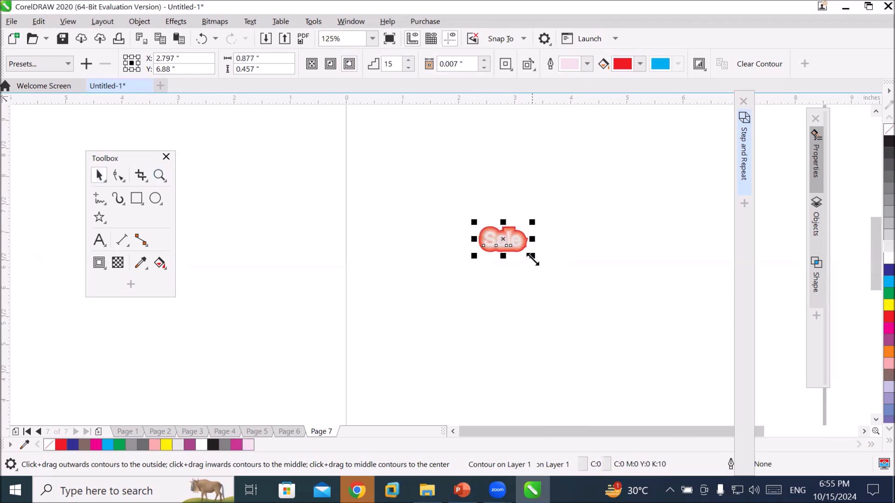
{"action": "right_click", "coordinate": [508, 238]}
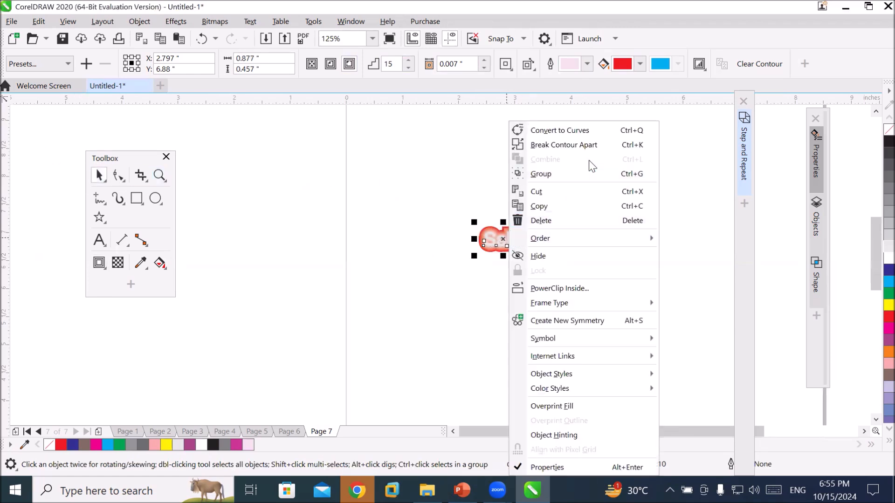
{"action": "left_click", "coordinate": [596, 146]}
{"action": "left_click", "coordinate": [516, 257]}
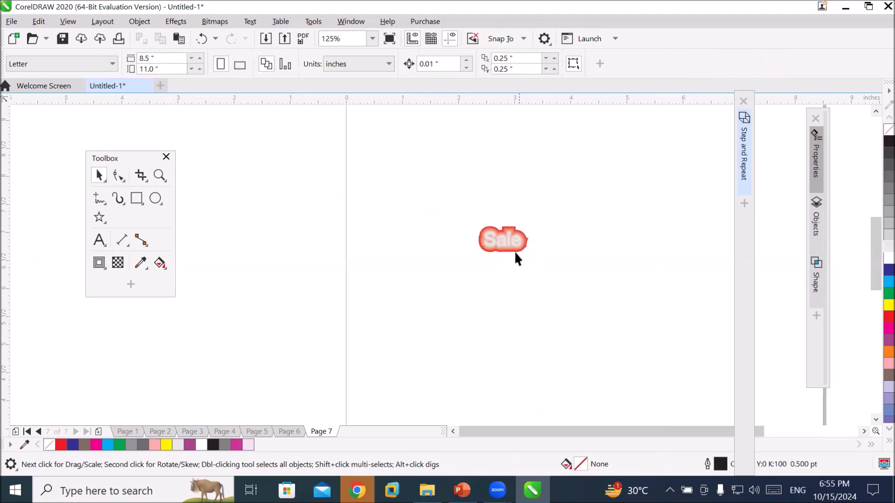
Move the light grey Sale text out to the right of the red contour group
{"action": "left_click_drag", "start_coordinate": [504, 239], "coordinate": [597, 232]}
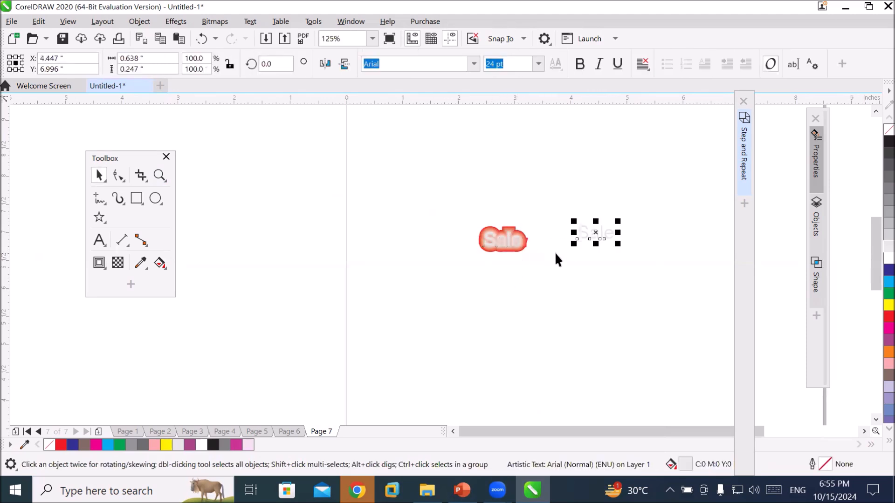
{"action": "scroll", "coordinate": [635, 230], "scroll_direction": "up", "scroll_amount": 2}
{"action": "scroll", "coordinate": [472, 238], "scroll_direction": "down", "scroll_amount": 1}
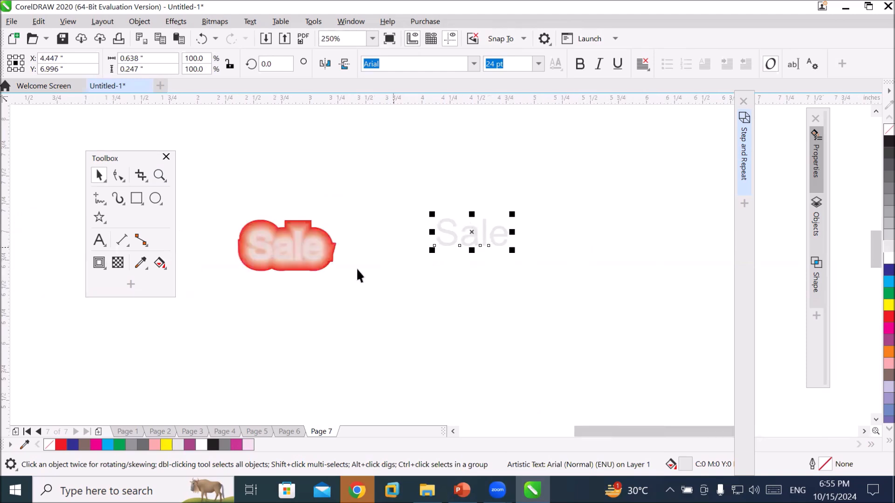
Ungroup the red contour group into its separate contour objects
{"action": "left_click", "coordinate": [275, 238]}
{"action": "right_click", "coordinate": [274, 238]}
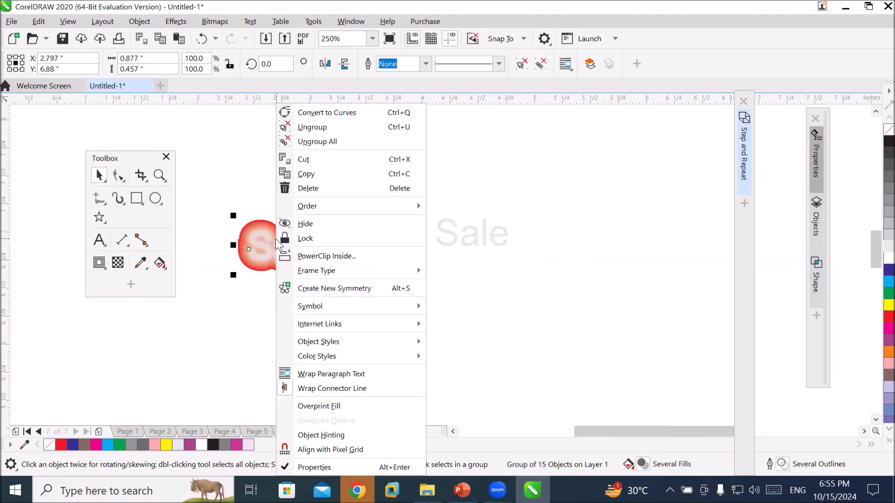
{"action": "left_click", "coordinate": [332, 127]}
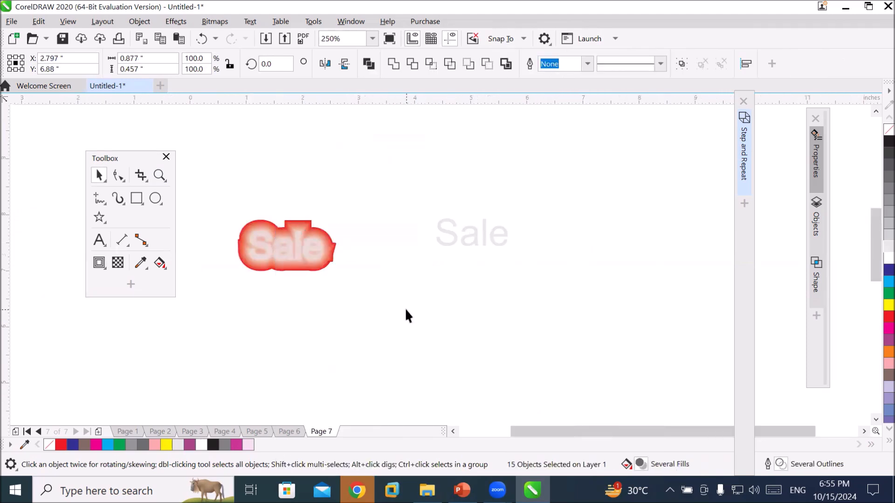
Spread the separate Sale contour shapes apart across the upper part of the page
{"action": "scroll", "coordinate": [405, 308], "scroll_direction": "down", "scroll_amount": 4}
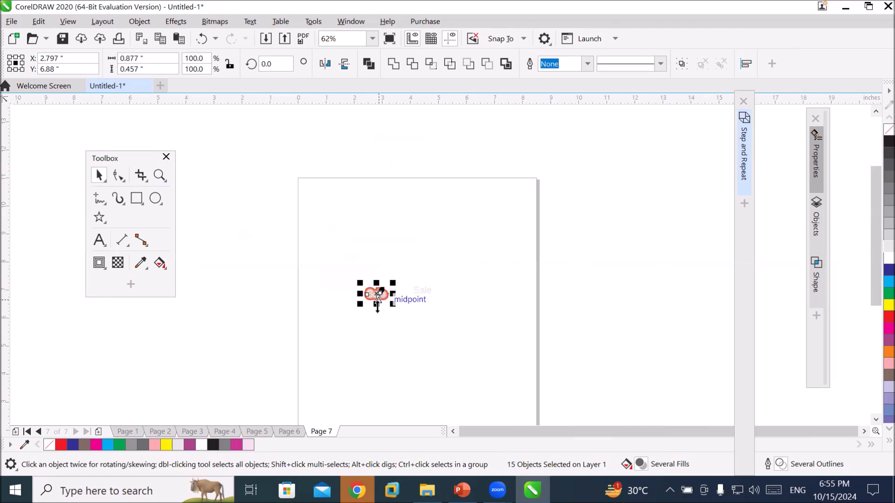
{"action": "left_click", "coordinate": [376, 299]}
{"action": "left_click_drag", "start_coordinate": [372, 290], "coordinate": [340, 207]}
{"action": "left_click_drag", "start_coordinate": [372, 288], "coordinate": [414, 205]}
{"action": "mouse_move", "coordinate": [382, 291]}
{"action": "left_mouse_down"}
{"action": "mouse_move", "coordinate": [366, 239]}
{"action": "mouse_move", "coordinate": [324, 256]}
{"action": "mouse_move", "coordinate": [397, 247]}
{"action": "mouse_move", "coordinate": [394, 240]}
{"action": "mouse_move", "coordinate": [373, 290]}
{"action": "mouse_move", "coordinate": [366, 264]}
{"action": "mouse_move", "coordinate": [420, 260]}
{"action": "mouse_move", "coordinate": [315, 280]}
{"action": "mouse_move", "coordinate": [377, 298]}
{"action": "mouse_move", "coordinate": [380, 200]}
{"action": "mouse_move", "coordinate": [313, 223]}
{"action": "mouse_move", "coordinate": [326, 224]}
{"action": "mouse_move", "coordinate": [377, 298]}
{"action": "mouse_move", "coordinate": [414, 287]}
{"action": "mouse_move", "coordinate": [385, 280]}
{"action": "mouse_move", "coordinate": [390, 273]}
{"action": "mouse_move", "coordinate": [400, 305]}
{"action": "mouse_move", "coordinate": [351, 308]}
{"action": "mouse_move", "coordinate": [385, 294]}
{"action": "mouse_move", "coordinate": [376, 300]}
{"action": "left_mouse_up"}
{"action": "scroll", "coordinate": [335, 256], "scroll_direction": "up", "scroll_amount": 3}
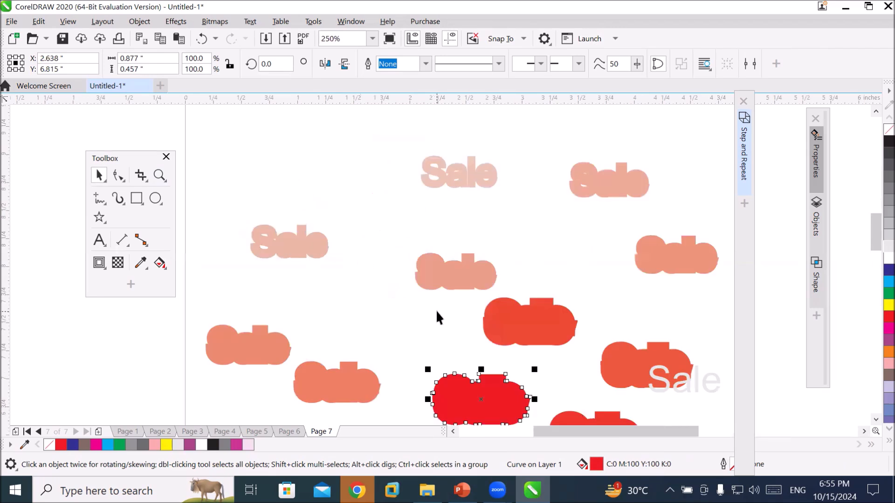
{"action": "scroll", "coordinate": [442, 319], "scroll_direction": "down", "scroll_amount": 3}
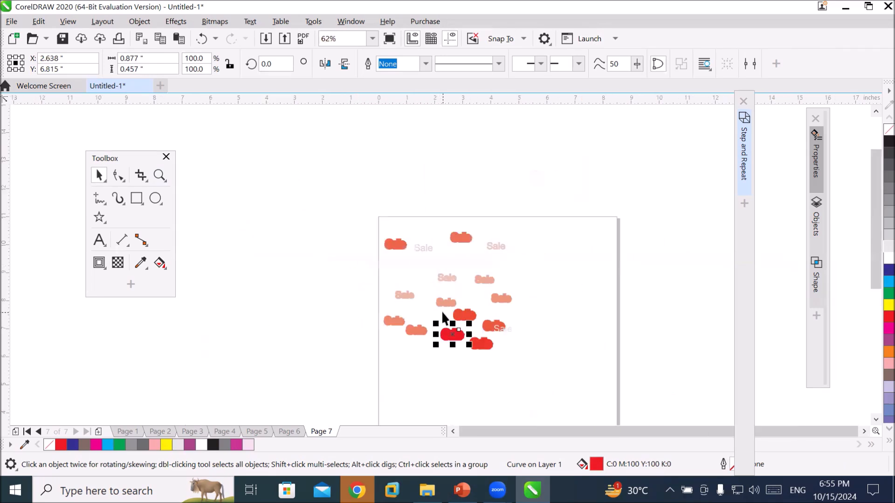
{"action": "left_click_drag", "start_coordinate": [400, 246], "coordinate": [413, 264]}
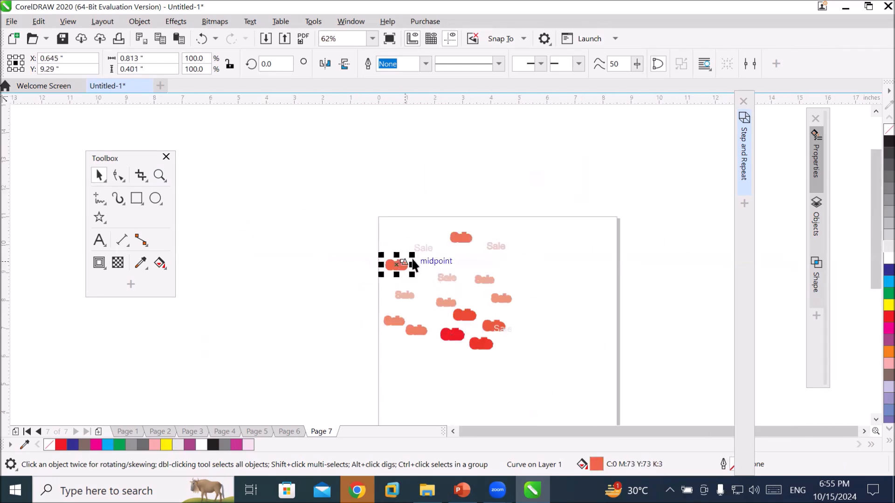
{"action": "left_click_drag", "start_coordinate": [460, 238], "coordinate": [490, 257]}
Draw a circle about 3.15 by 3.02 inches and move it just outside the page's left edge
{"action": "left_click", "coordinate": [155, 198]}
{"action": "left_click_drag", "start_coordinate": [322, 252], "coordinate": [414, 340]}
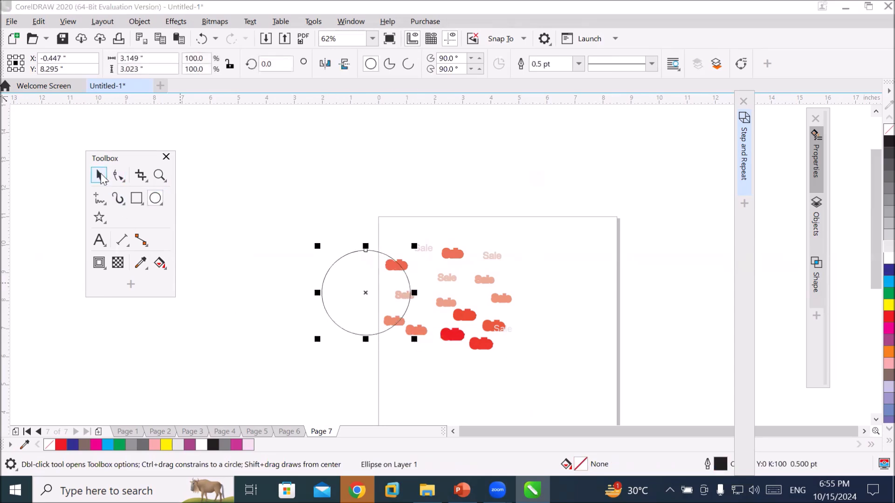
{"action": "left_click", "coordinate": [99, 176]}
{"action": "left_click_drag", "start_coordinate": [327, 301], "coordinate": [283, 310]}
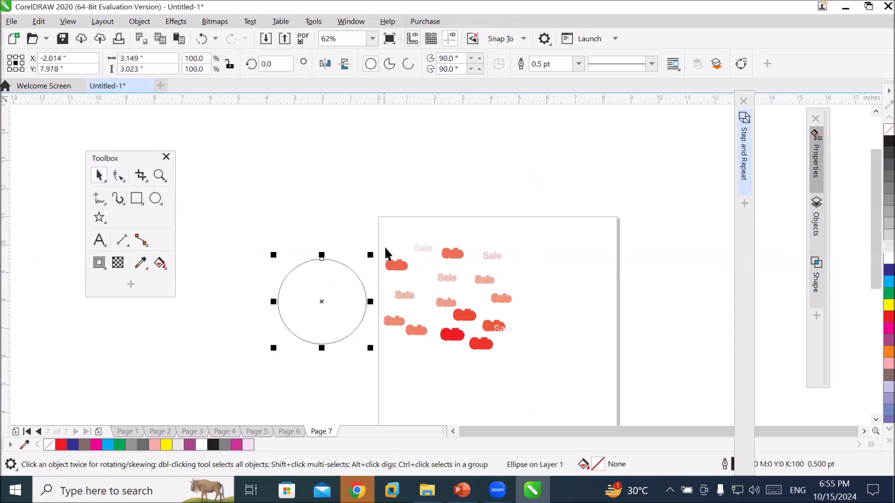
Select all the scattered Sale shapes, PowerClip them inside the circle and deselect the result
{"action": "left_click_drag", "start_coordinate": [381, 217], "coordinate": [385, 276]}
{"action": "left_click_drag", "start_coordinate": [524, 369], "coordinate": [523, 369]}
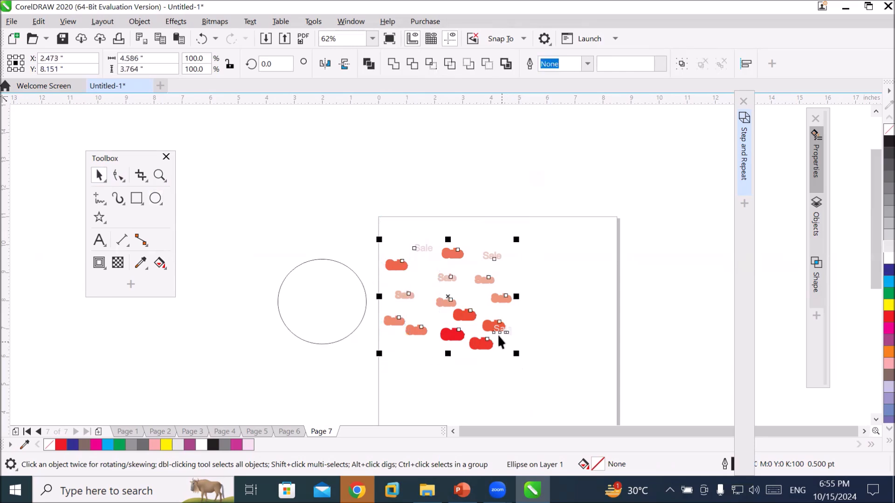
{"action": "right_click", "coordinate": [493, 322]}
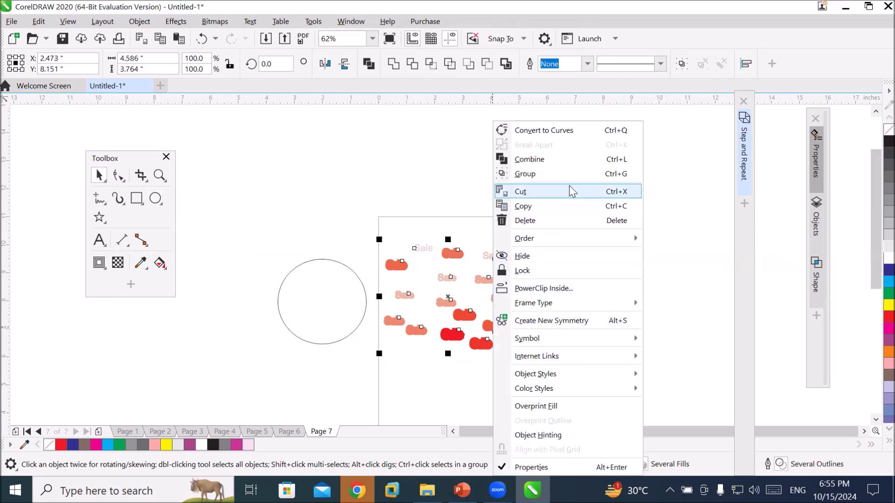
{"action": "left_click", "coordinate": [577, 290]}
{"action": "left_click", "coordinate": [326, 293]}
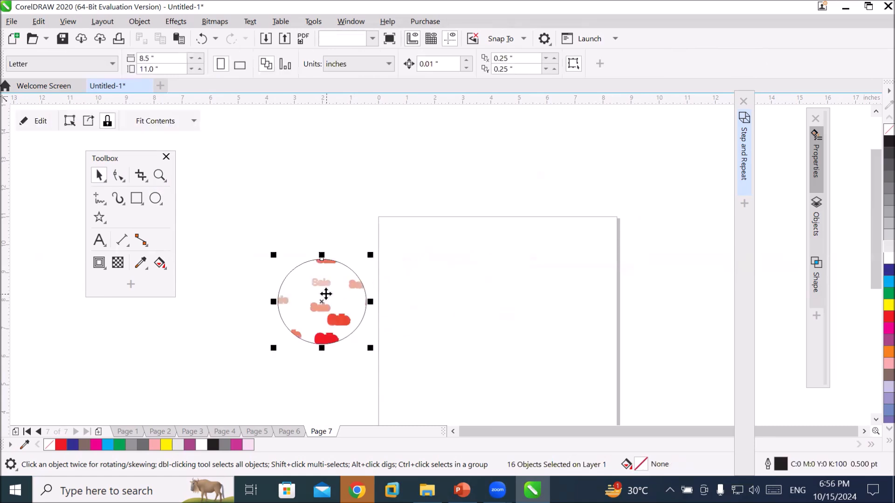
{"action": "left_click", "coordinate": [211, 337]}
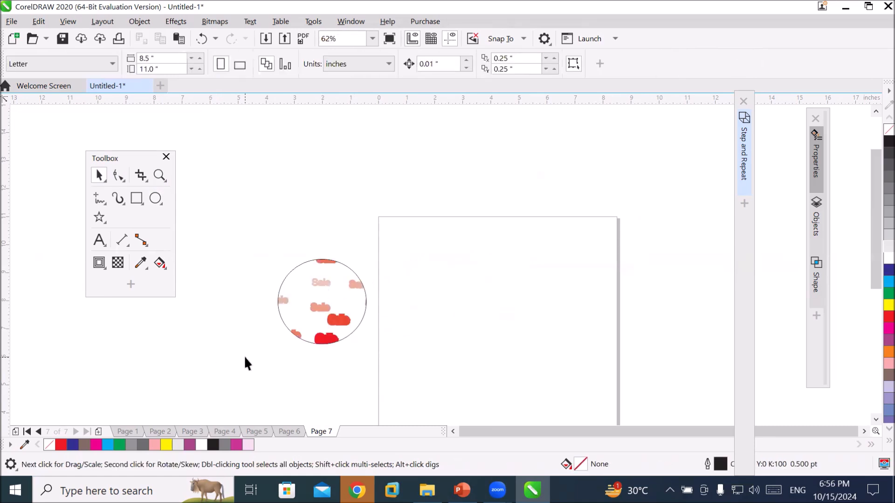
Move the PowerClip circle onto the page and examine its clipped Sale shapes up close
{"action": "left_click_drag", "start_coordinate": [320, 306], "coordinate": [468, 309]}
{"action": "scroll", "coordinate": [468, 317], "scroll_direction": "up", "scroll_amount": 5}
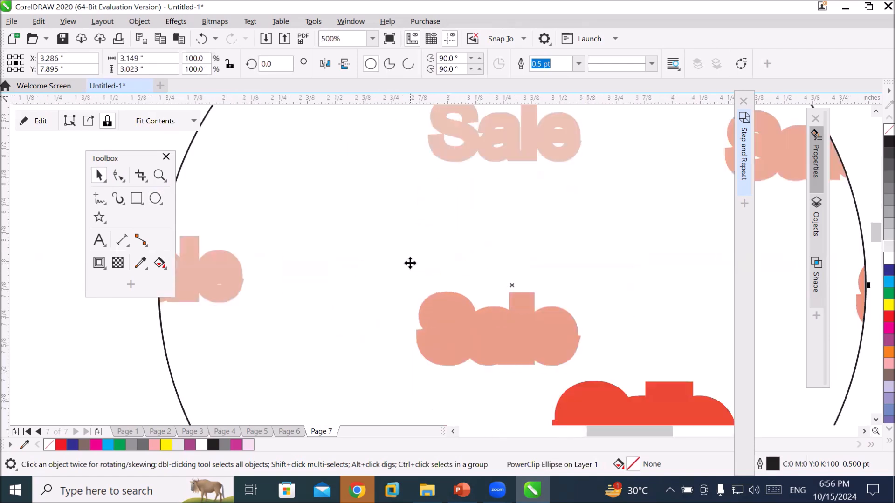
{"action": "scroll", "coordinate": [411, 261], "scroll_direction": "down", "scroll_amount": 3}
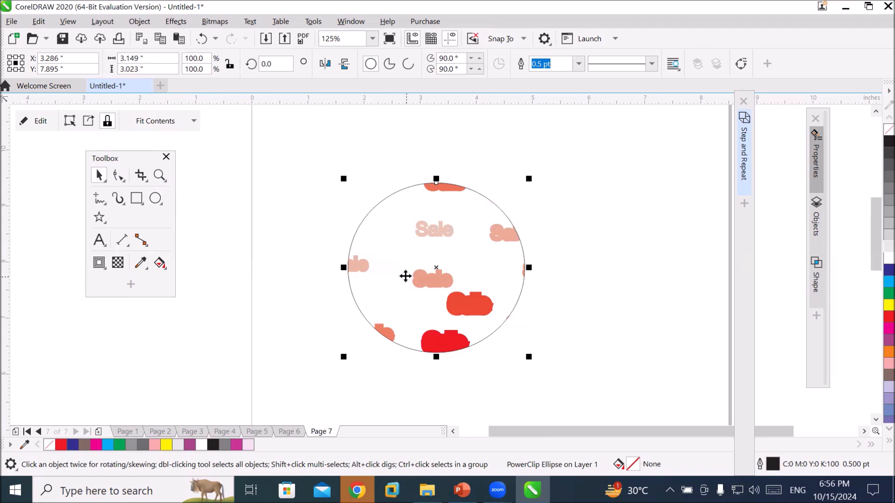
{"action": "scroll", "coordinate": [360, 304], "scroll_direction": "down", "scroll_amount": 1}
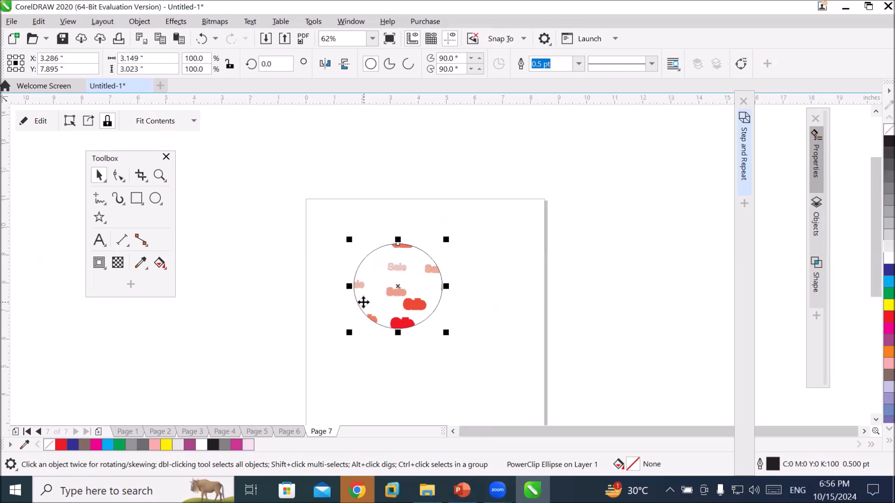
Delete the PowerClip circle with its Sale shapes from Page 7
{"action": "left_click", "coordinate": [101, 269]}
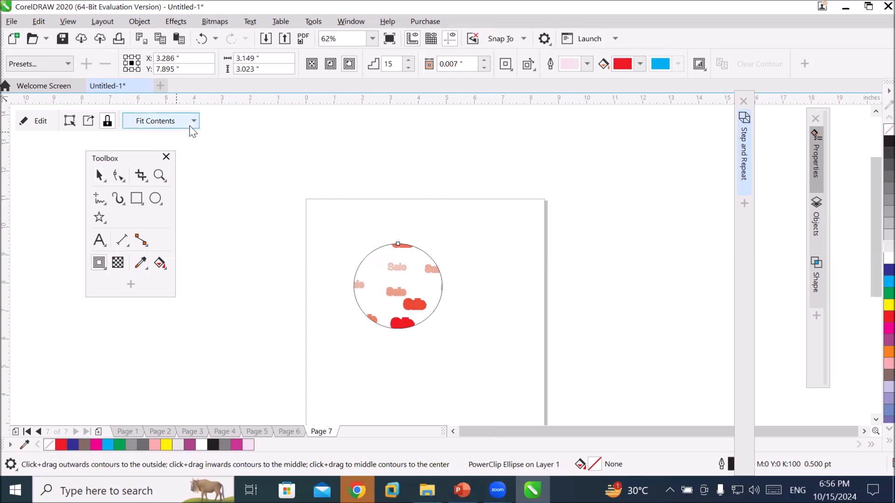
{"action": "left_click", "coordinate": [386, 225]}
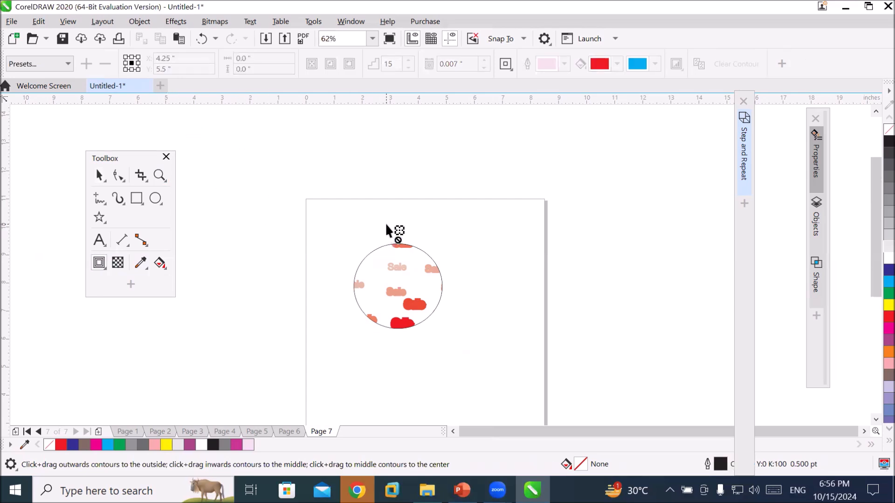
{"action": "left_click", "coordinate": [442, 282]}
{"action": "key", "text": "space"}
{"action": "key", "text": "Delete"}
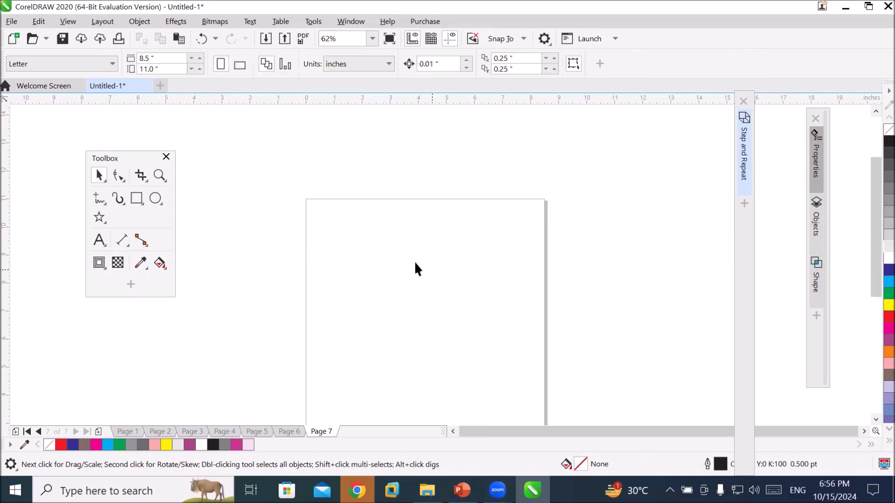
Activate the Distort tool on the empty page and look through its distortion presets
{"action": "left_click", "coordinate": [875, 420]}
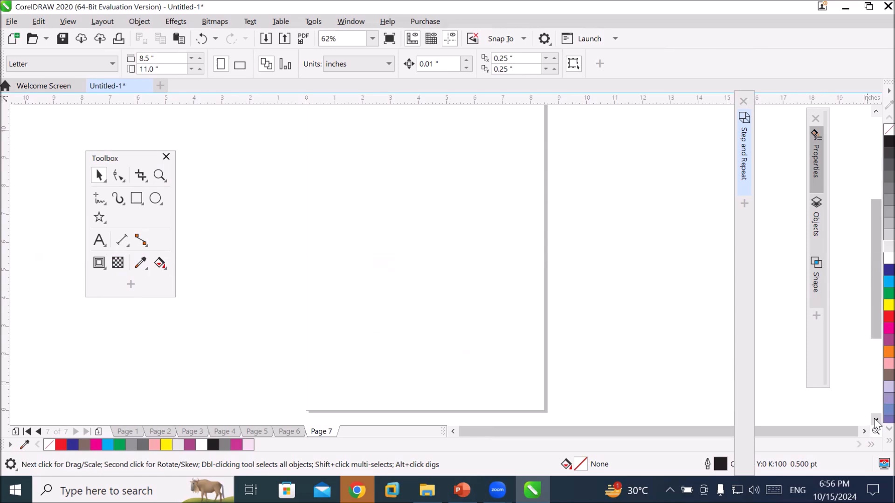
{"action": "left_click", "coordinate": [876, 112]}
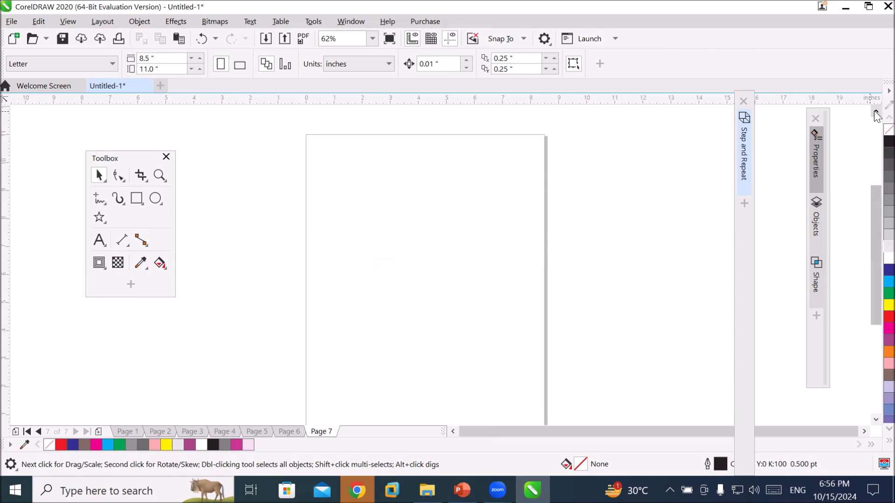
{"action": "left_click", "coordinate": [100, 265]}
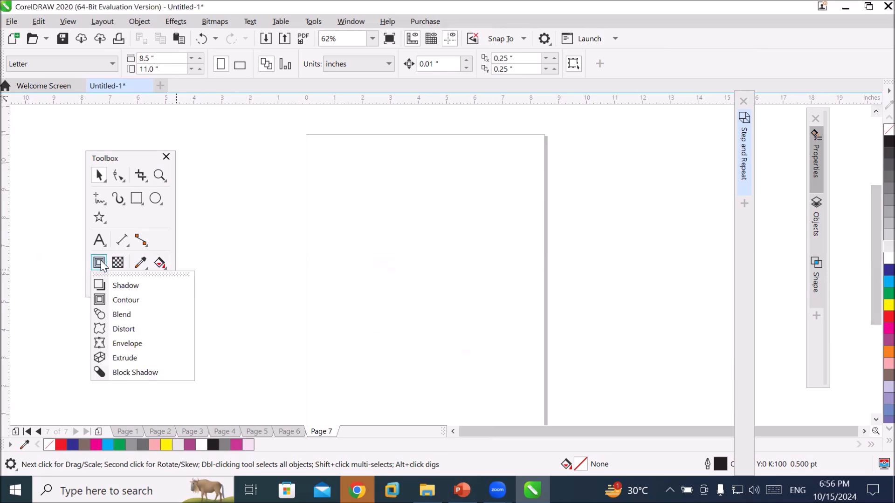
{"action": "left_click", "coordinate": [140, 330]}
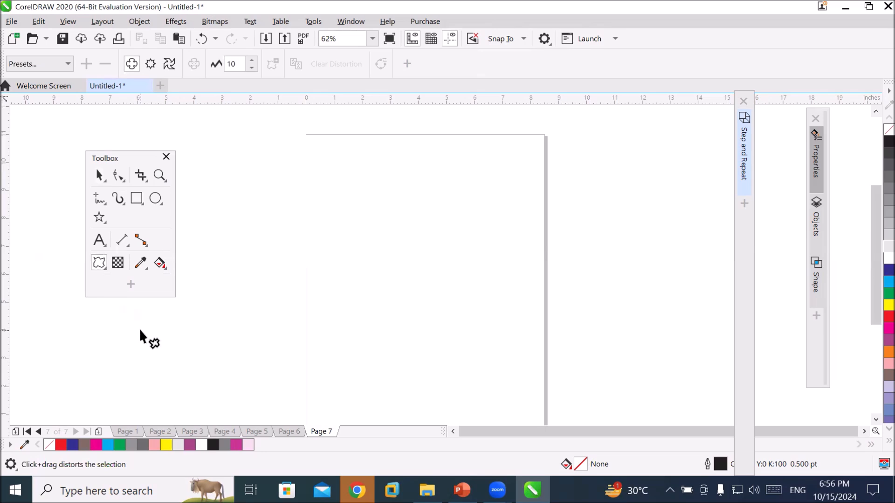
{"action": "left_click", "coordinate": [68, 64]}
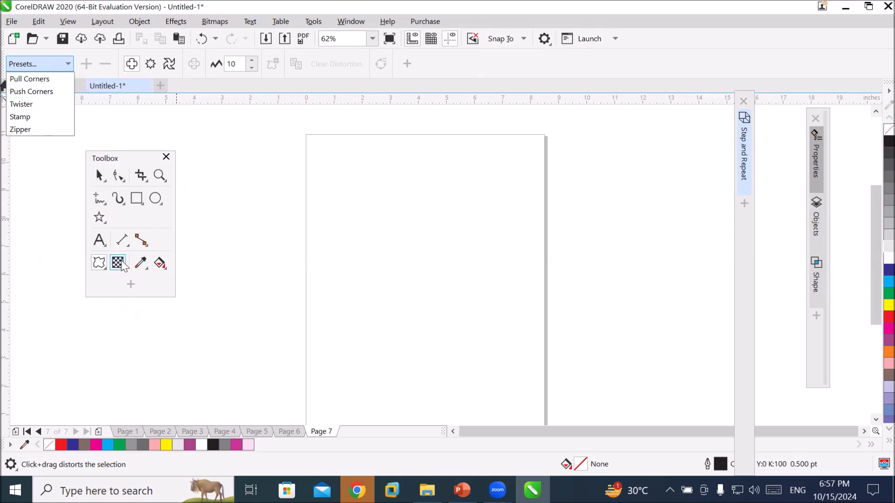
{"action": "left_click", "coordinate": [98, 268]}
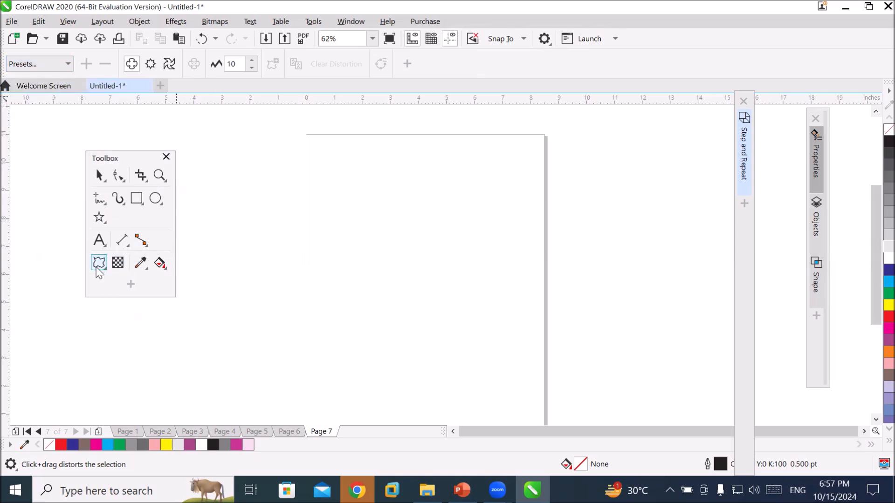
Add the artistic text "Distort Tool" as a title at the top of the page, enlarged to about 89 pt
{"action": "left_click", "coordinate": [99, 240]}
{"action": "left_click", "coordinate": [360, 166]}
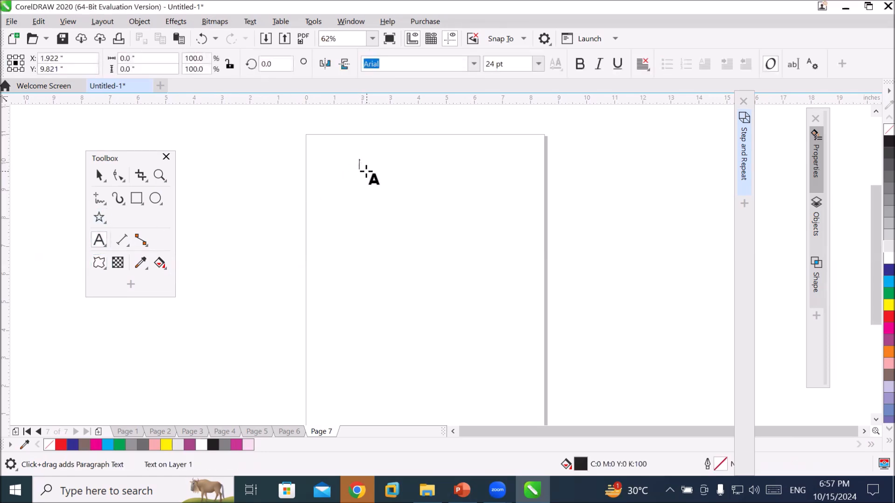
{"action": "type", "text": "Distort Tool"}
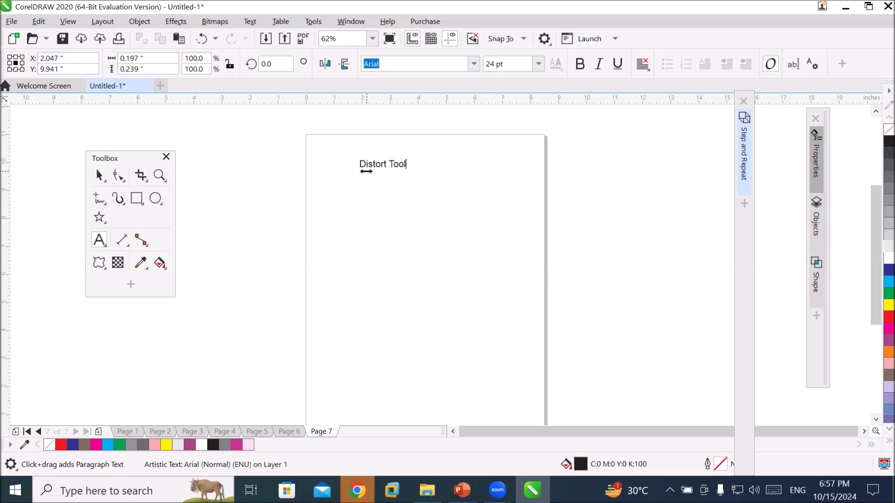
{"action": "key", "text": "Escape"}
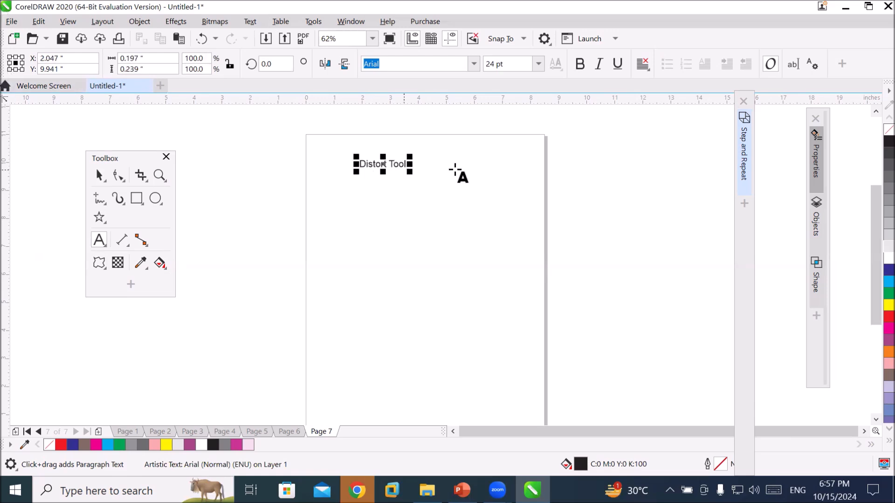
{"action": "left_click_drag", "start_coordinate": [410, 173], "coordinate": [532, 222]}
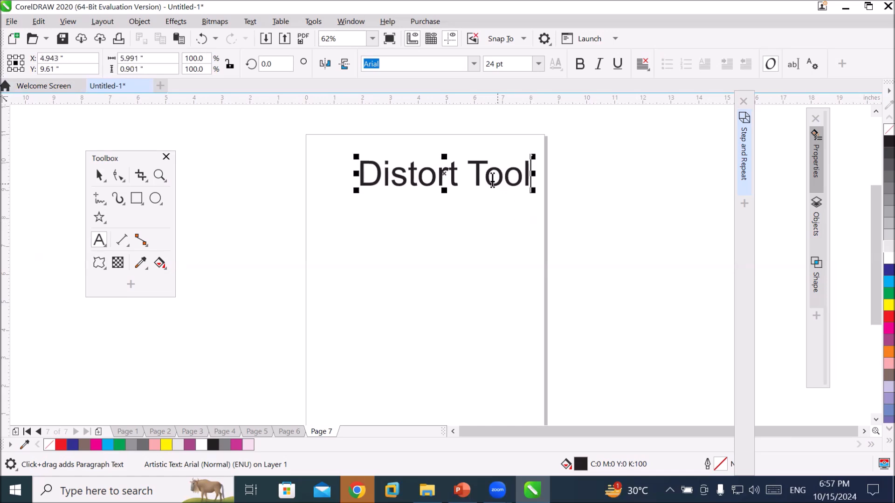
{"action": "left_click", "coordinate": [99, 176]}
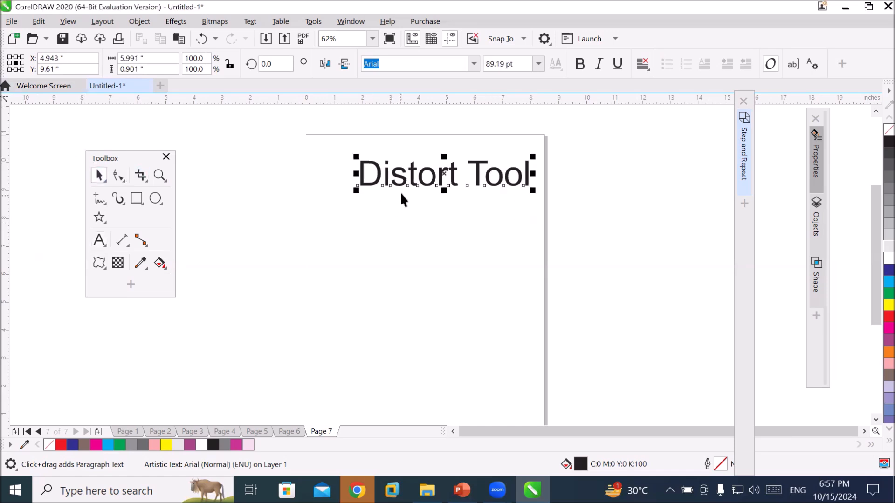
{"action": "left_click_drag", "start_coordinate": [413, 185], "coordinate": [391, 161]}
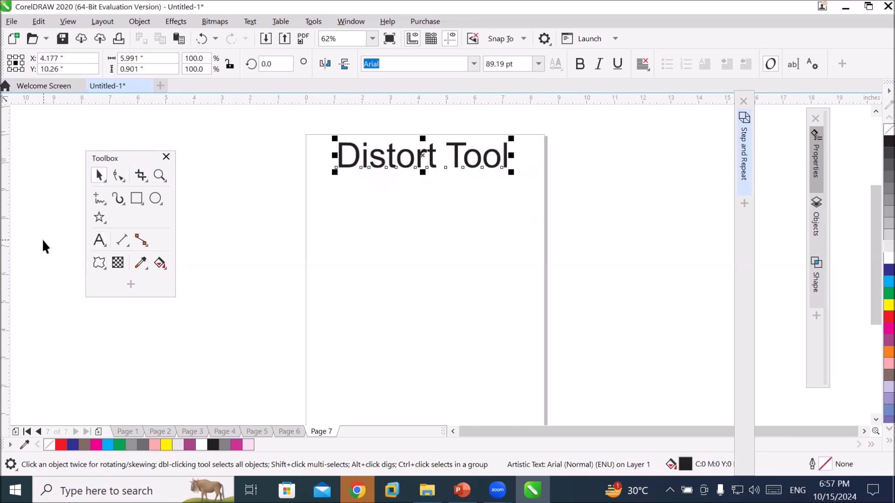
Draw a rectangle about 3.1 by 2.95 inches below the title and fill it with red
{"action": "left_click_drag", "start_coordinate": [371, 234], "coordinate": [458, 317]}
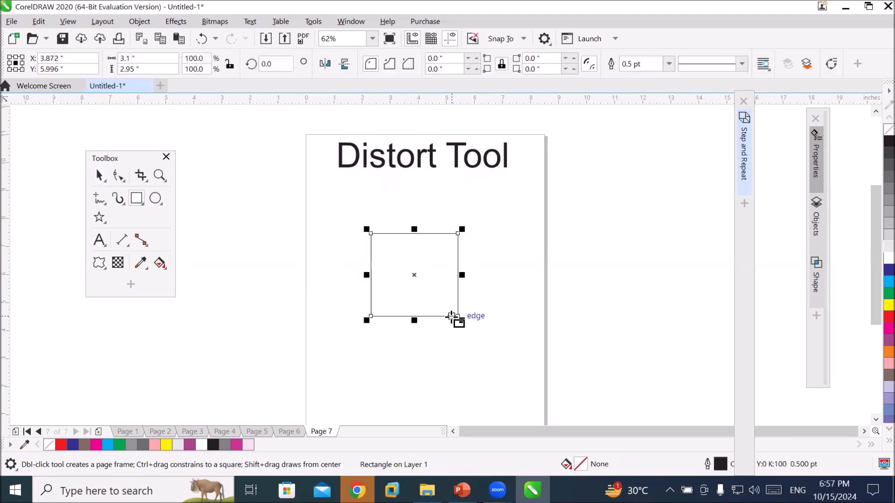
{"action": "left_click", "coordinate": [888, 316]}
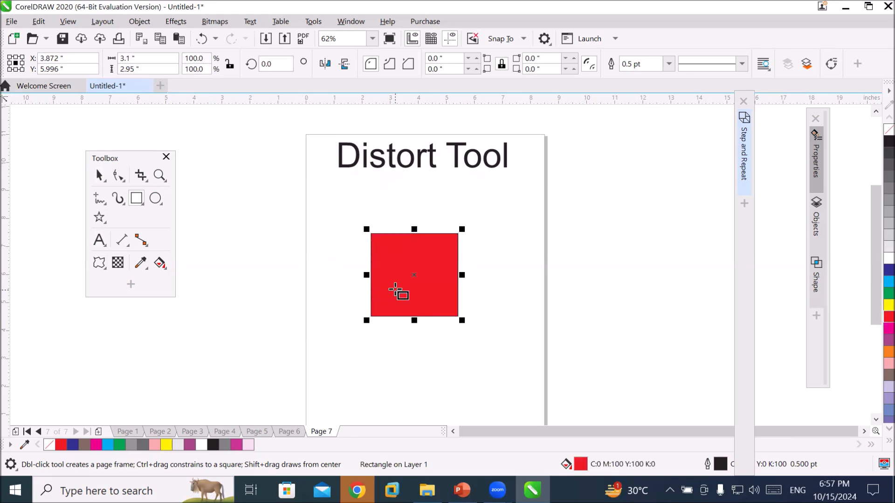
Apply a push and pull distortion with an amplitude of about -83 to the red rectangle, shaping it into four petals
{"action": "left_click", "coordinate": [99, 263]}
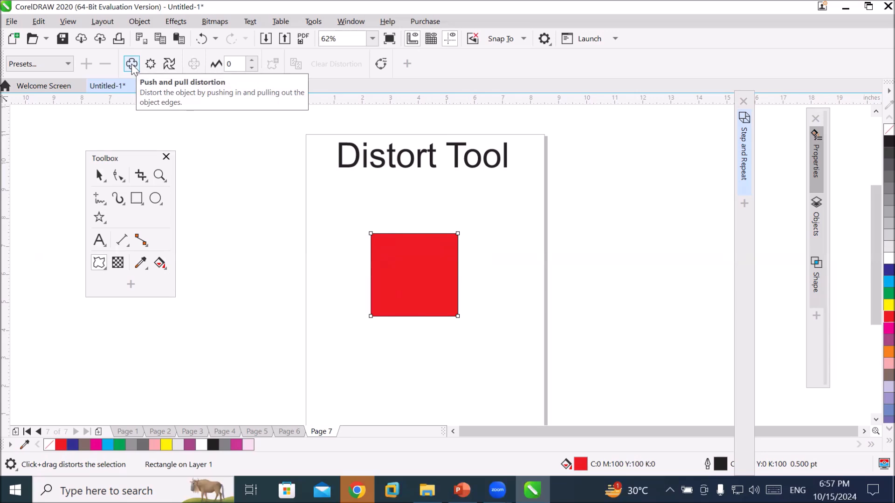
{"action": "left_click_drag", "start_coordinate": [416, 252], "coordinate": [458, 203]}
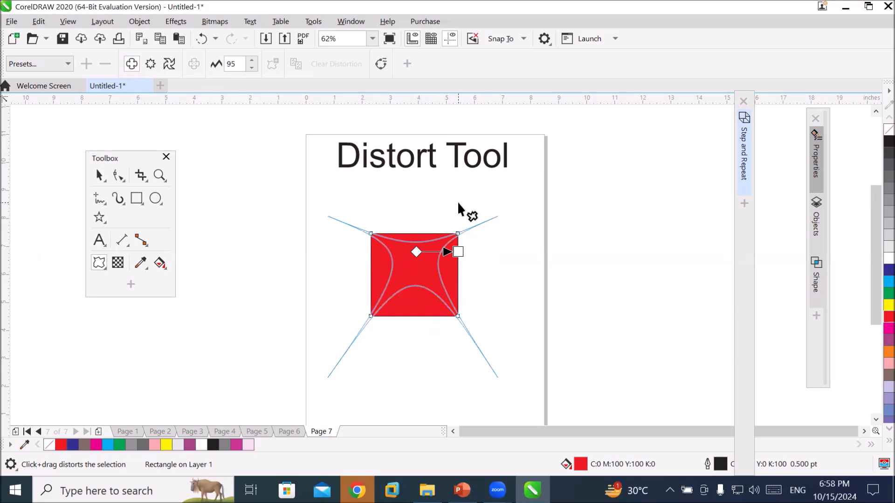
{"action": "left_click_drag", "start_coordinate": [458, 203], "coordinate": [450, 210]}
{"action": "left_click_drag", "start_coordinate": [433, 247], "coordinate": [377, 316]}
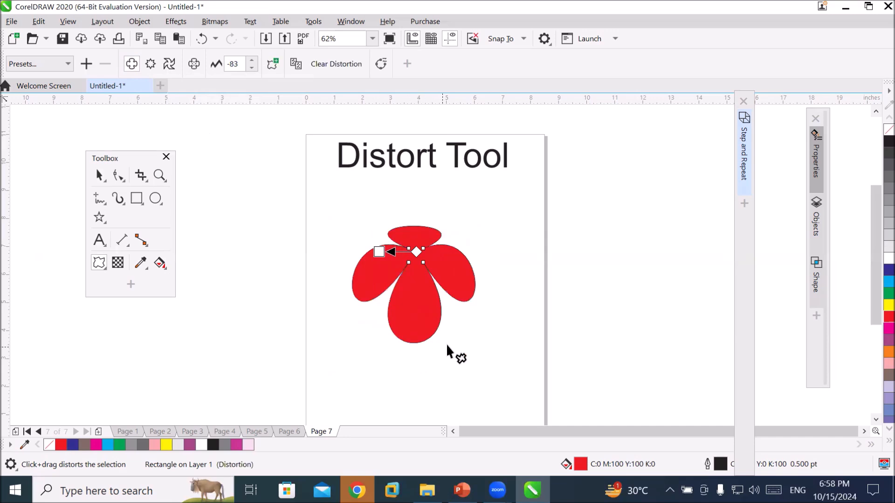
{"action": "left_click", "coordinate": [99, 175]}
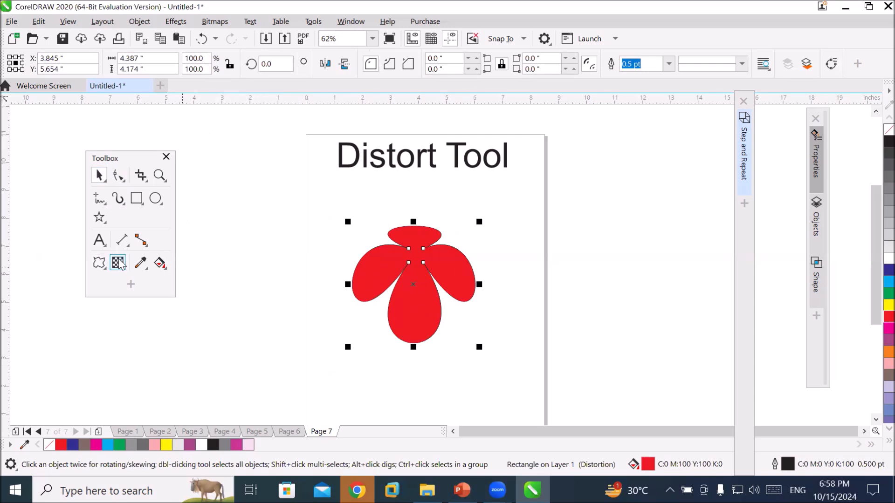
{"action": "left_click", "coordinate": [99, 263]}
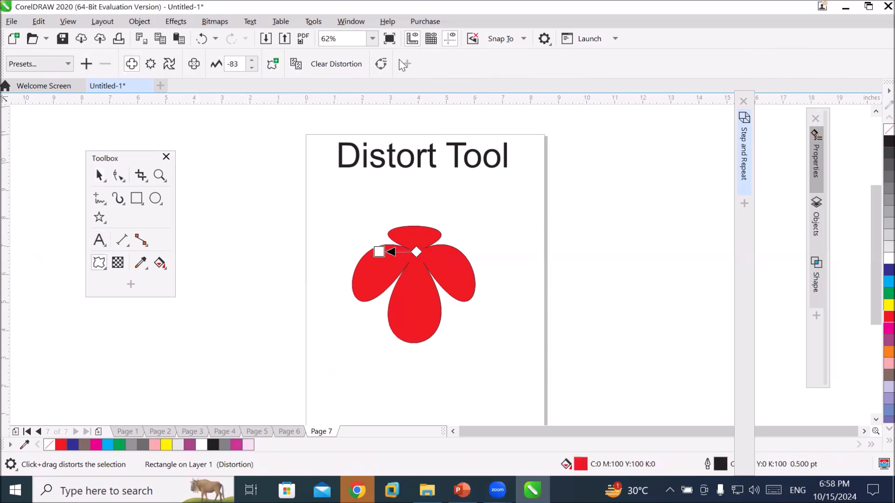
Clear the push and pull distortion from the red rectangle and apply the Pull Corners preset
{"action": "left_click", "coordinate": [333, 65]}
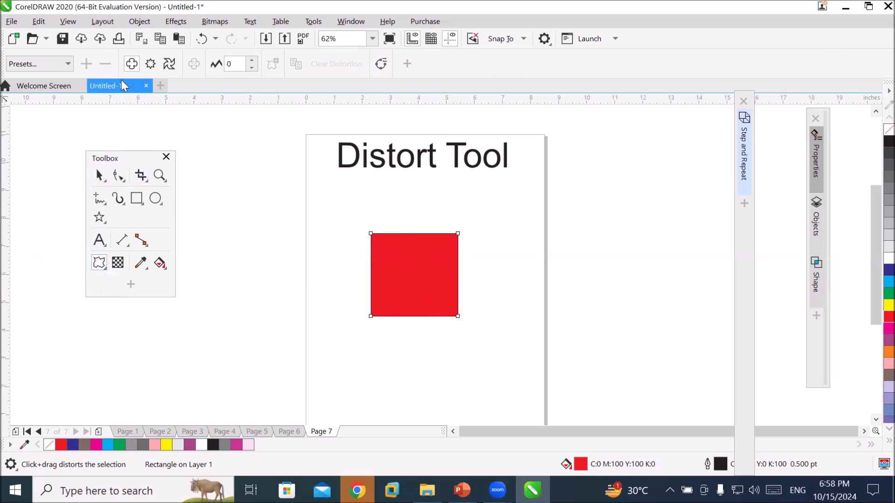
{"action": "left_click", "coordinate": [68, 64]}
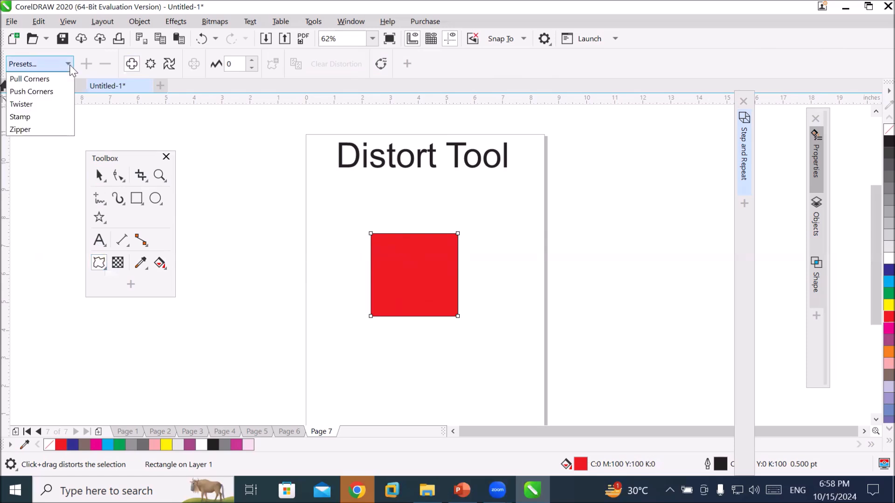
{"action": "left_click", "coordinate": [41, 80]}
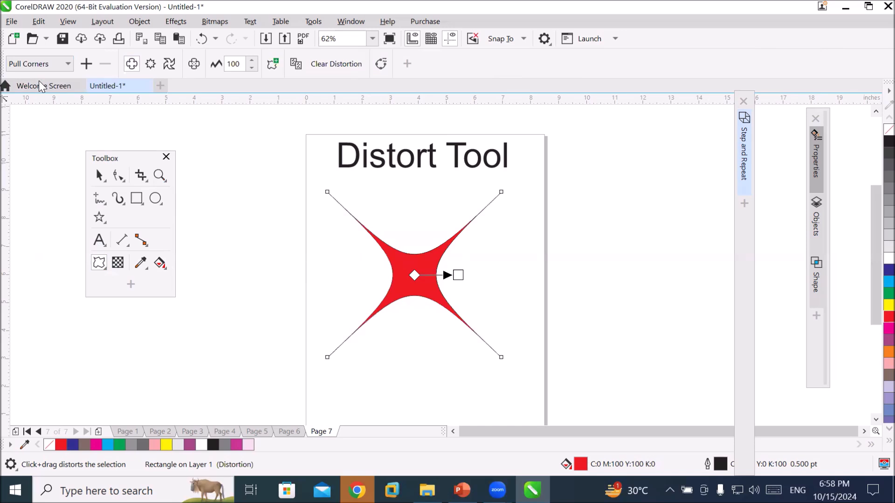
Switch the rectangle's distortion to the Push Corners preset and clear the distortion again
{"action": "left_click", "coordinate": [67, 65]}
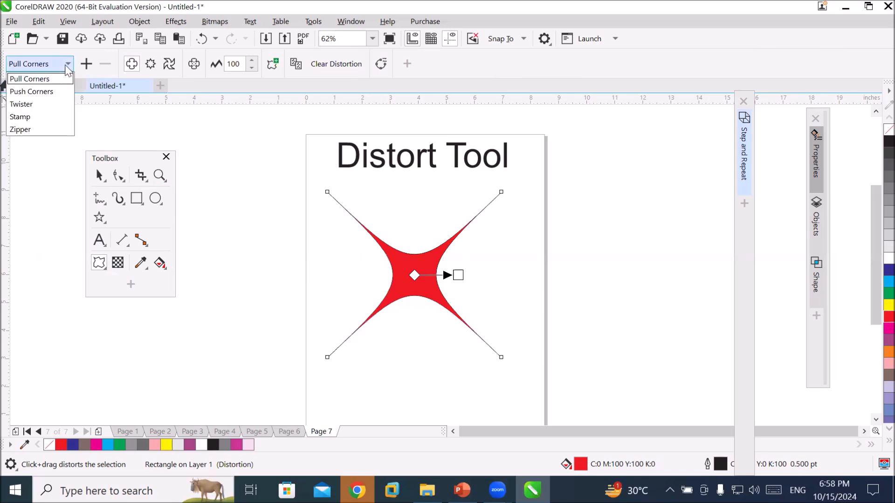
{"action": "left_click", "coordinate": [47, 93]}
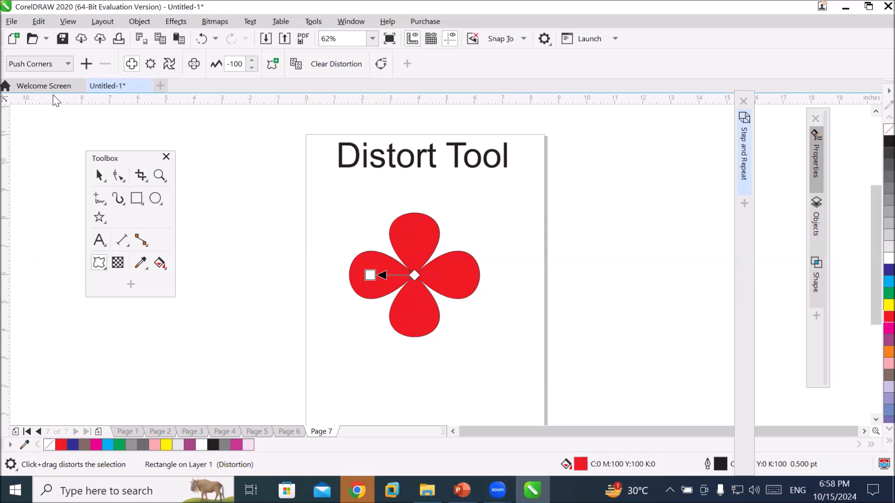
{"action": "left_click", "coordinate": [99, 218]}
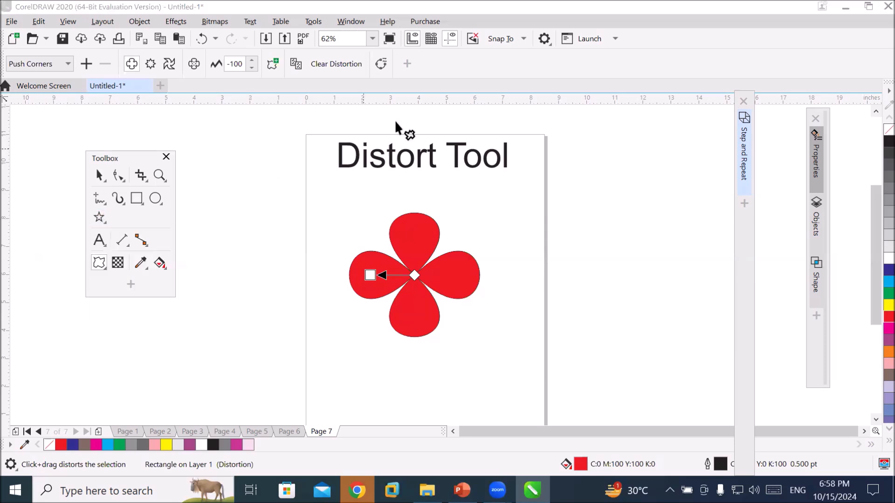
{"action": "left_click", "coordinate": [328, 65]}
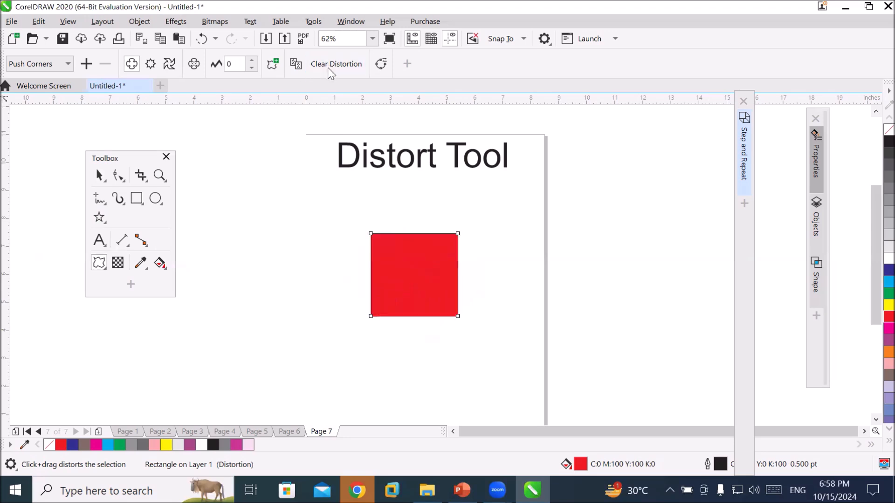
Move the red rectangle up so it sits just below the title
{"action": "scroll", "coordinate": [497, 332], "scroll_direction": "down", "scroll_amount": 1}
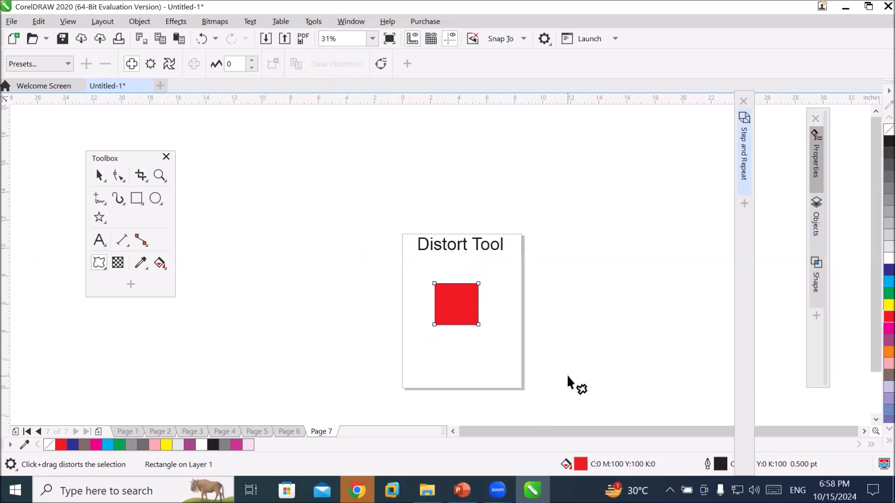
{"action": "scroll", "coordinate": [567, 373], "scroll_direction": "up", "scroll_amount": 1}
{"action": "left_click", "coordinate": [99, 177]}
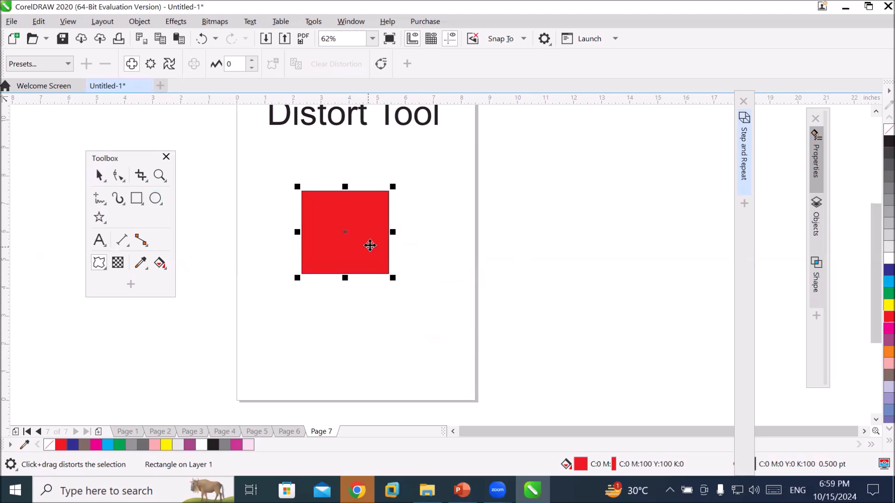
{"action": "left_click_drag", "start_coordinate": [362, 225], "coordinate": [368, 199]}
Draw a circle about 1.7 inches wide below the rectangle and a five-pointed star about 1.68 by 1.61 inches beside the page
{"action": "left_click", "coordinate": [155, 198]}
{"action": "left_click_drag", "start_coordinate": [324, 251], "coordinate": [363, 297]}
{"action": "left_click", "coordinate": [98, 217]}
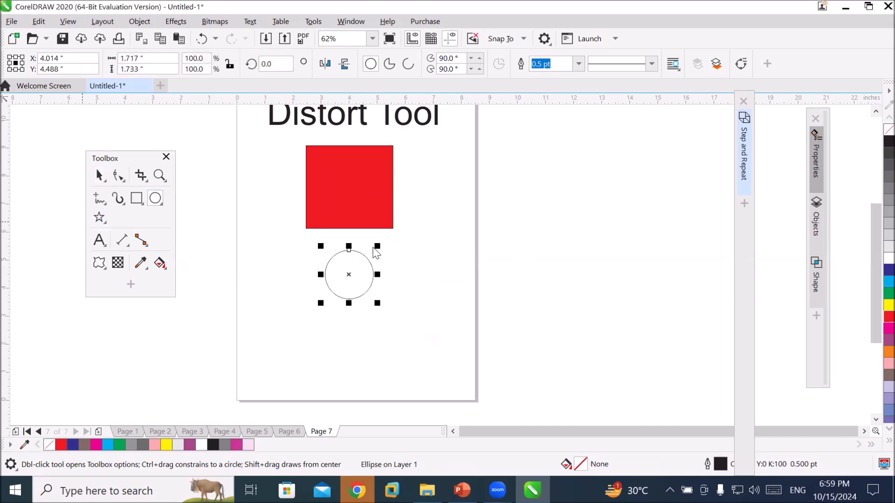
{"action": "left_click_drag", "start_coordinate": [494, 157], "coordinate": [545, 207]}
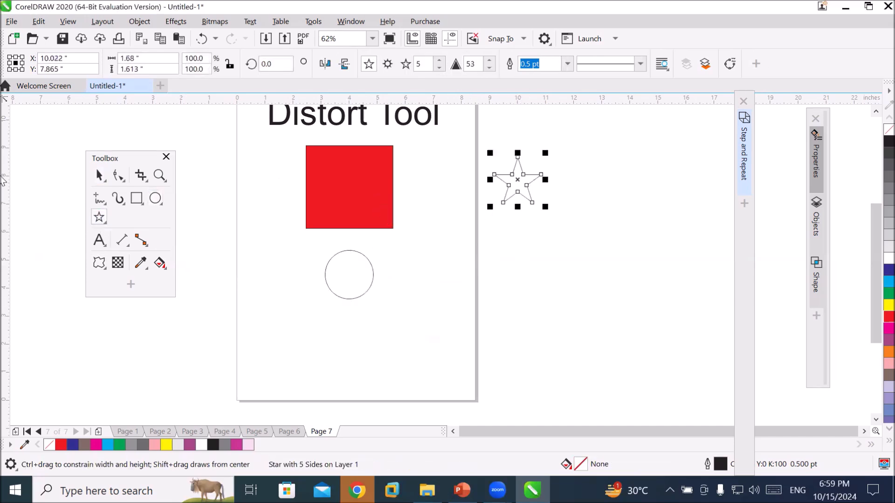
Draw a polygon about 2.17 by 1.93 inches below the star and set it to 10 sides
{"action": "left_click", "coordinate": [98, 222]}
{"action": "left_click", "coordinate": [99, 222]}
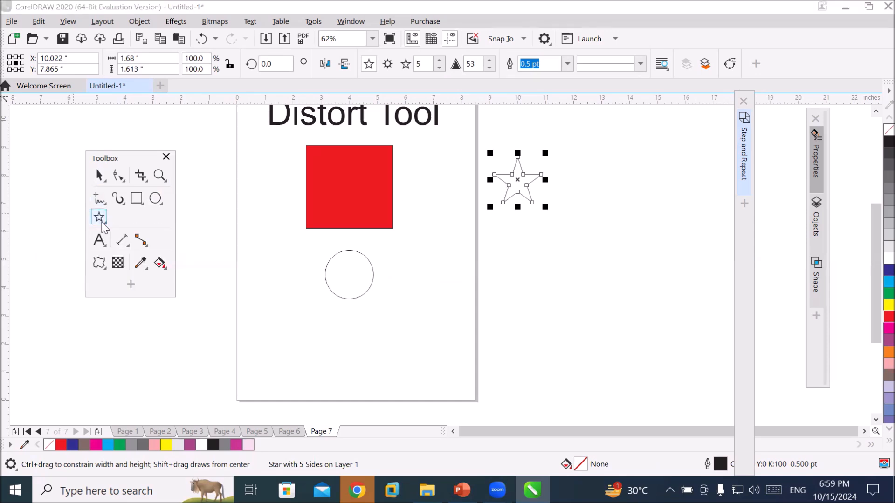
{"action": "left_click", "coordinate": [101, 222]}
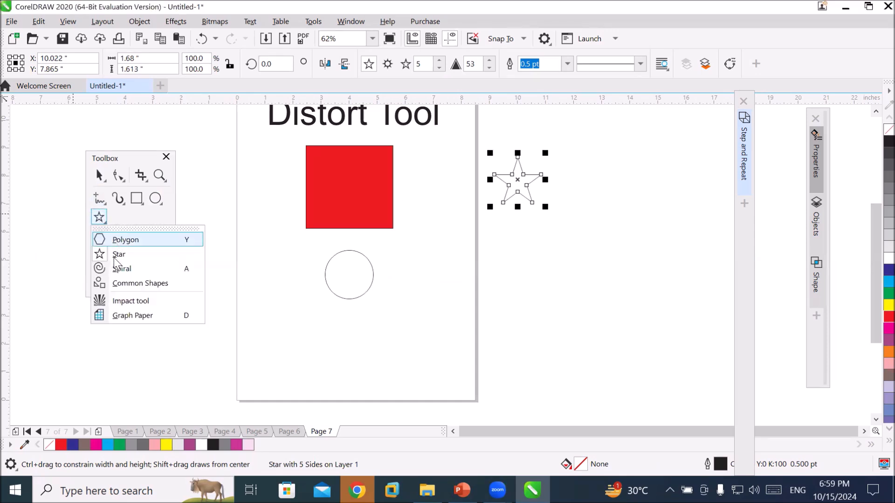
{"action": "left_click", "coordinate": [130, 240]}
{"action": "left_click_drag", "start_coordinate": [509, 253], "coordinate": [577, 314]}
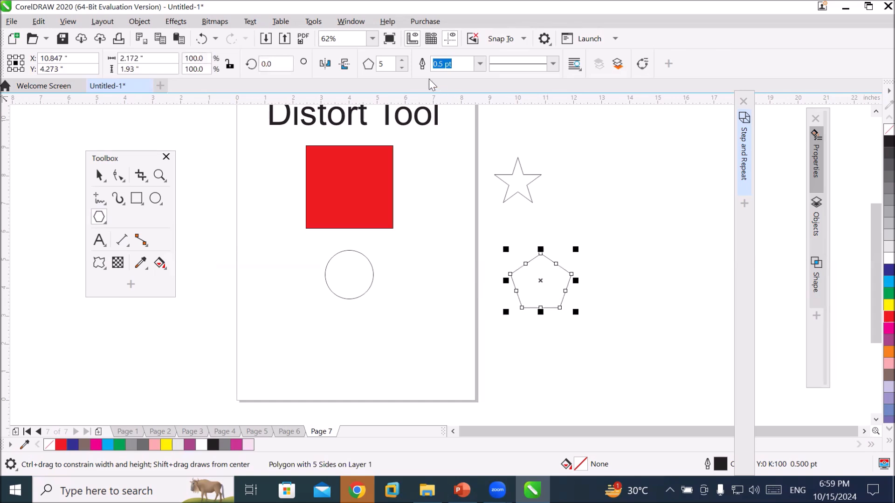
{"action": "left_click", "coordinate": [402, 60]}
{"action": "left_click", "coordinate": [402, 61]}
{"action": "left_click", "coordinate": [402, 60]}
{"action": "left_click", "coordinate": [403, 61]}
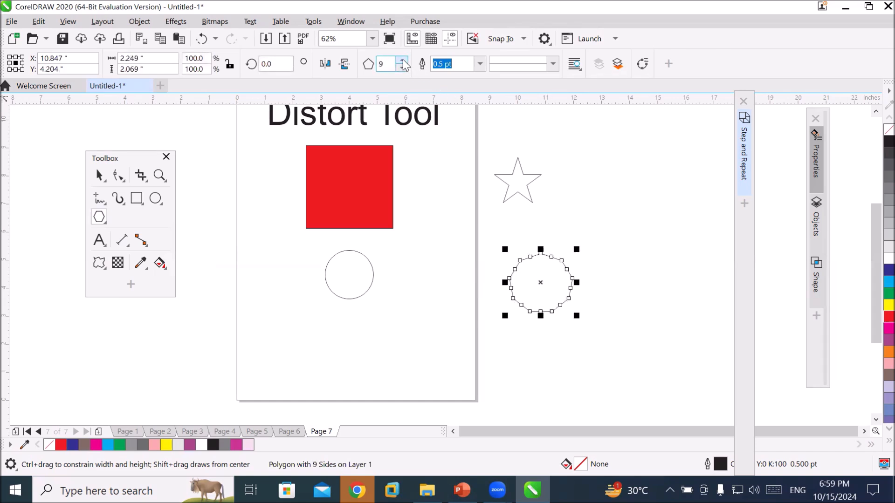
{"action": "left_click", "coordinate": [402, 61]}
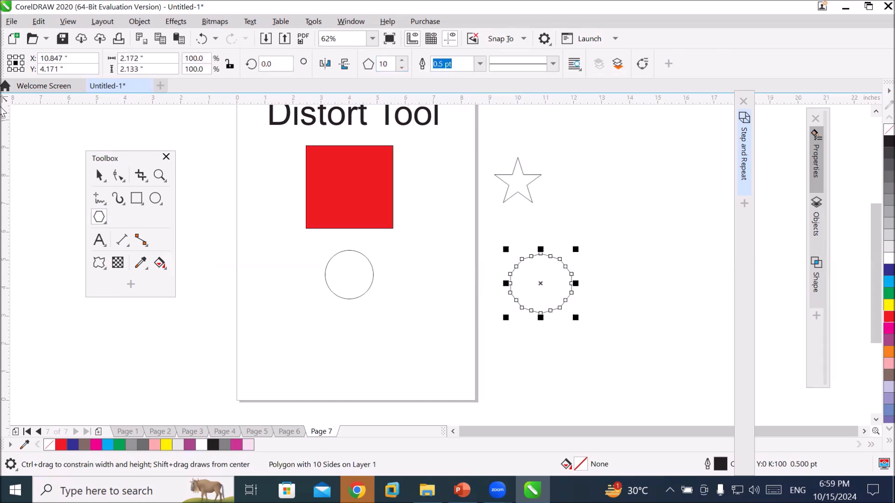
Shift the title slightly to the right and move the red rectangle near the page's left edge
{"action": "left_click", "coordinate": [99, 180]}
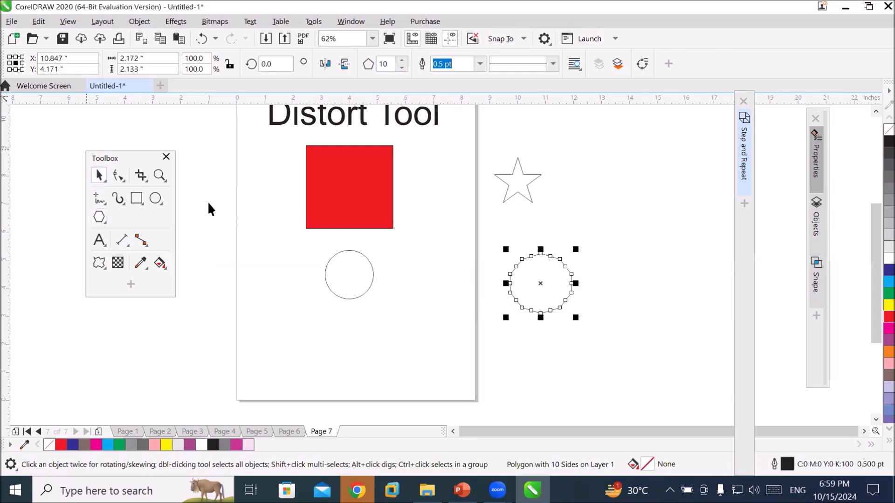
{"action": "left_click", "coordinate": [876, 112]}
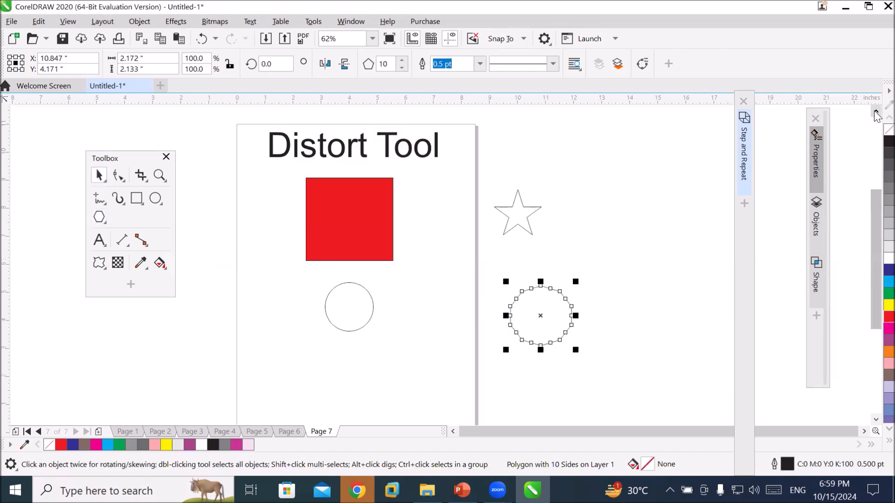
{"action": "left_click", "coordinate": [876, 112]}
{"action": "left_click_drag", "start_coordinate": [409, 185], "coordinate": [414, 186]}
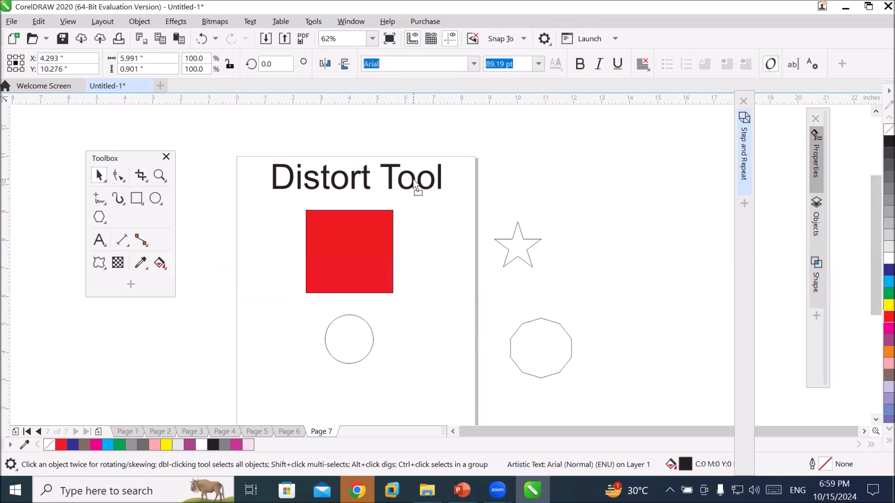
{"action": "left_click_drag", "start_coordinate": [359, 239], "coordinate": [302, 241]}
Move the circle beneath the red rectangle and fill it with dark blue
{"action": "left_click_drag", "start_coordinate": [333, 328], "coordinate": [270, 336]}
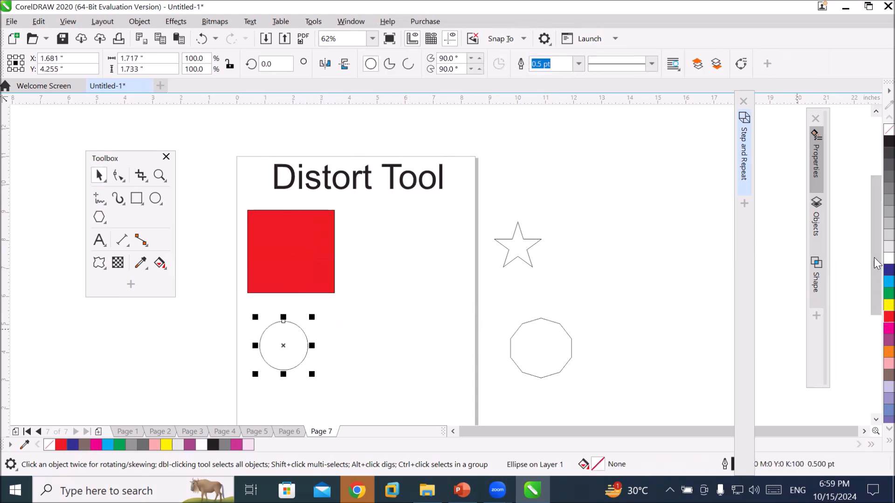
{"action": "left_click", "coordinate": [889, 269]}
Move the star onto the page beside the rectangle and the polygon below it, filling the polygon with green
{"action": "left_click_drag", "start_coordinate": [513, 235], "coordinate": [410, 233]}
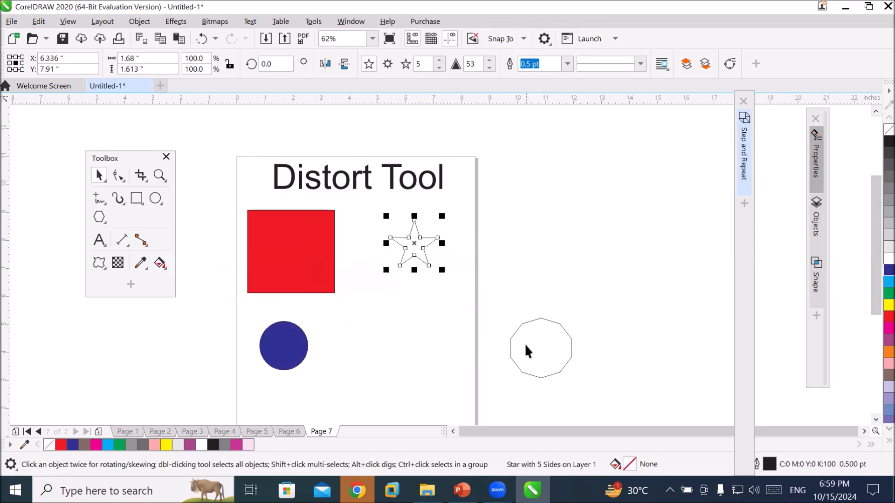
{"action": "left_click_drag", "start_coordinate": [513, 331], "coordinate": [386, 326]}
{"action": "left_click", "coordinate": [889, 292]}
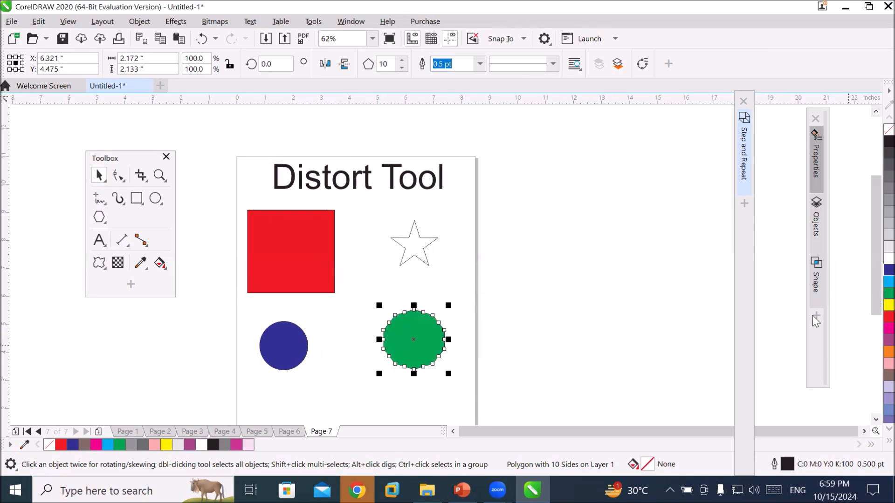
Select the five-pointed star beside the red rectangle
{"action": "left_click", "coordinate": [437, 252]}
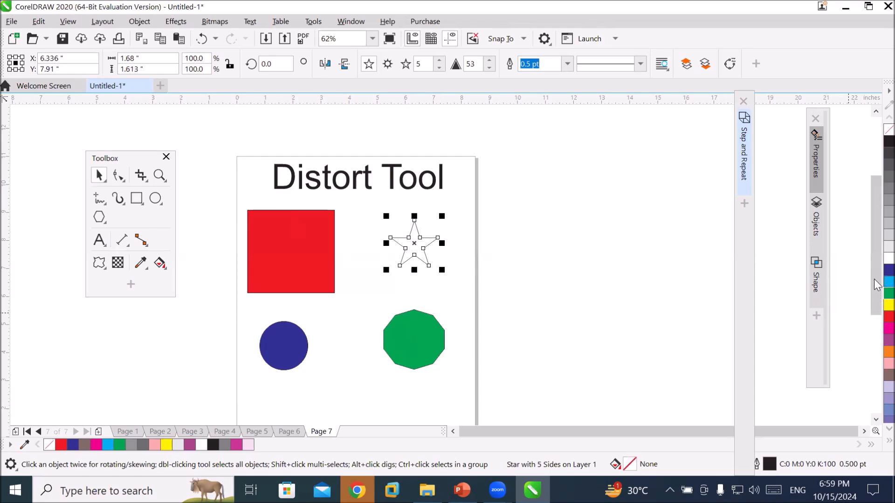
Fill the star with cyan and select the title text together with all four shapes
{"action": "left_click", "coordinate": [889, 281]}
{"action": "left_click_drag", "start_coordinate": [217, 144], "coordinate": [470, 390]}
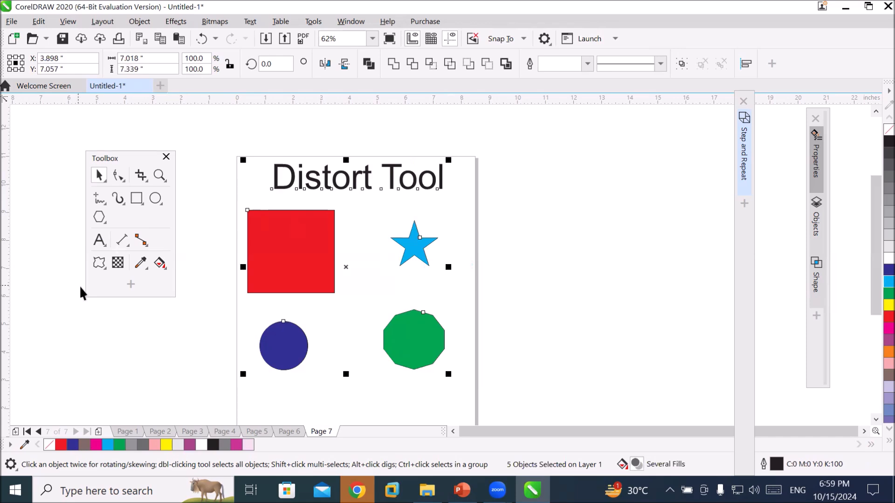
Apply a push and pull distortion with an amplitude of 27 to the five selected objects
{"action": "left_click", "coordinate": [99, 264]}
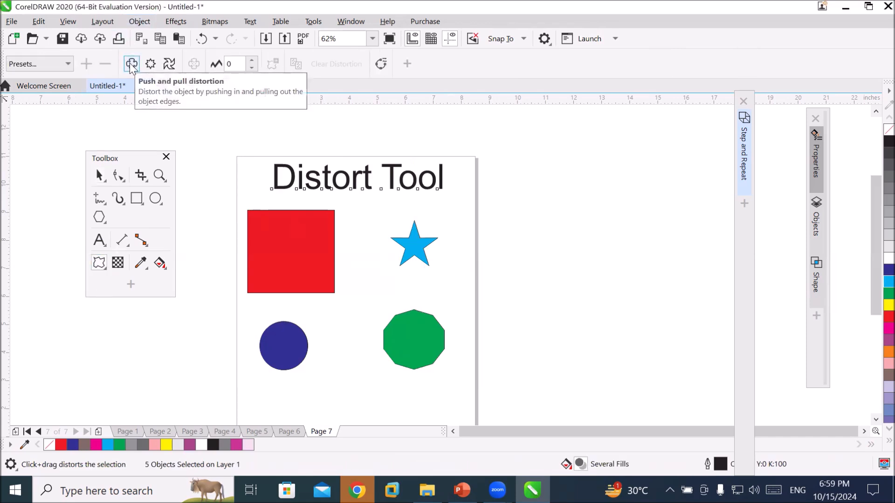
{"action": "left_click", "coordinate": [132, 65]}
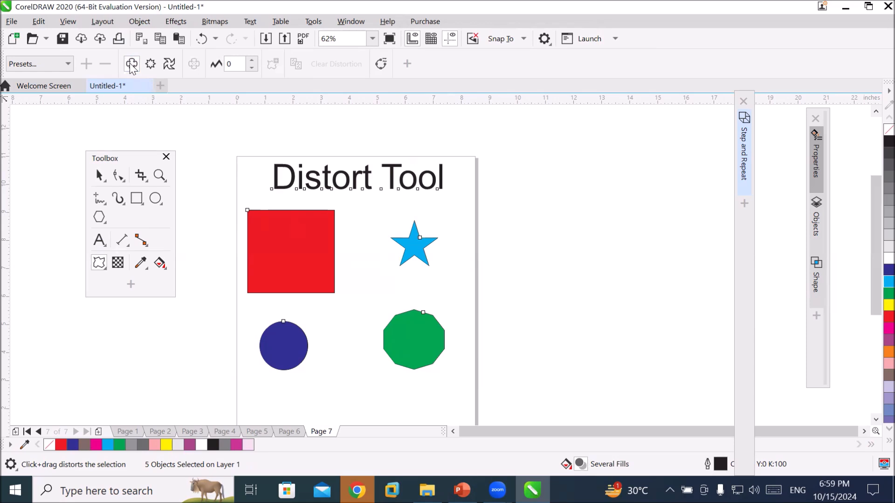
{"action": "left_click", "coordinate": [252, 61]}
{"action": "left_click", "coordinate": [252, 60]}
{"action": "left_click", "coordinate": [252, 60]}
{"action": "left_click", "coordinate": [252, 61]}
{"action": "left_click", "coordinate": [252, 61]}
{"action": "left_click", "coordinate": [252, 60]}
{"action": "left_click", "coordinate": [252, 60]}
{"action": "left_click", "coordinate": [251, 61]}
{"action": "left_click", "coordinate": [252, 61]}
{"action": "left_click", "coordinate": [251, 60]}
{"action": "left_click", "coordinate": [251, 60]}
{"action": "double_click", "coordinate": [251, 60]}
{"action": "double_click", "coordinate": [251, 61]}
{"action": "double_click", "coordinate": [251, 61]}
{"action": "left_click", "coordinate": [251, 60]}
{"action": "double_click", "coordinate": [251, 60]}
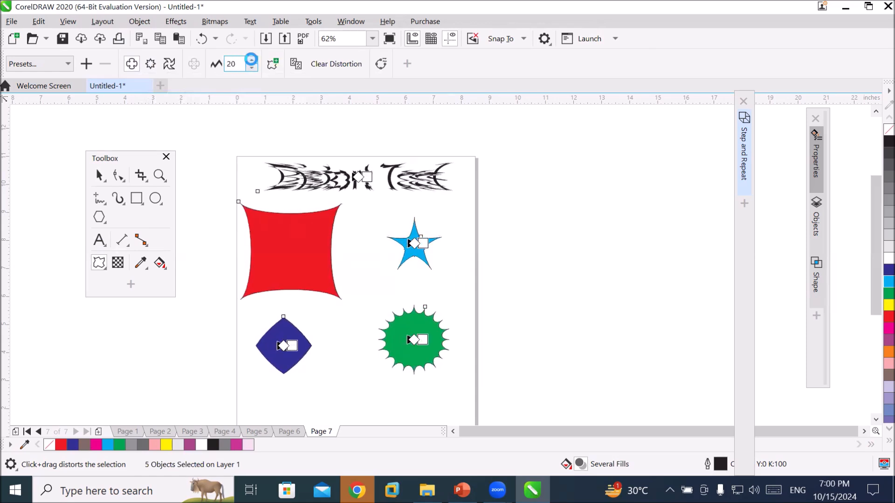
{"action": "double_click", "coordinate": [251, 60]}
{"action": "double_click", "coordinate": [251, 61]}
{"action": "left_click", "coordinate": [251, 61]}
{"action": "double_click", "coordinate": [252, 60]}
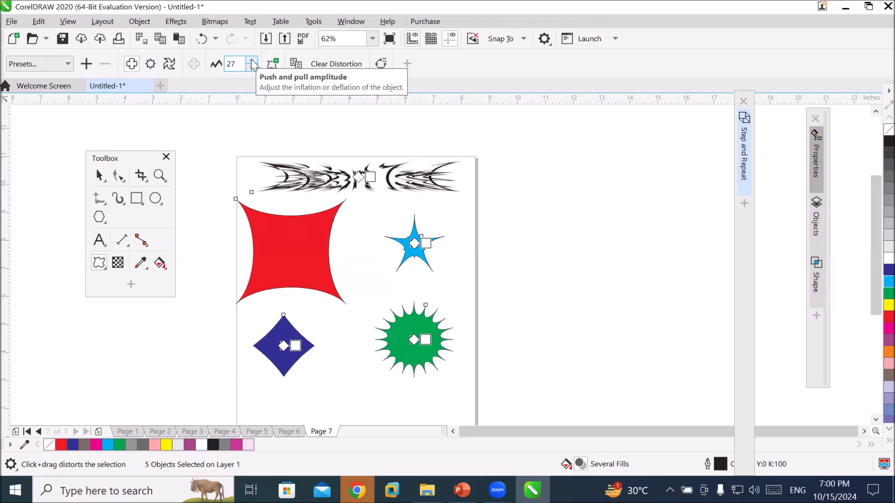
Lower the push and pull amplitude of the five objects to -65
{"action": "double_click", "coordinate": [251, 67]}
{"action": "double_click", "coordinate": [251, 67]}
{"action": "left_click", "coordinate": [251, 68]}
{"action": "left_click", "coordinate": [252, 69]}
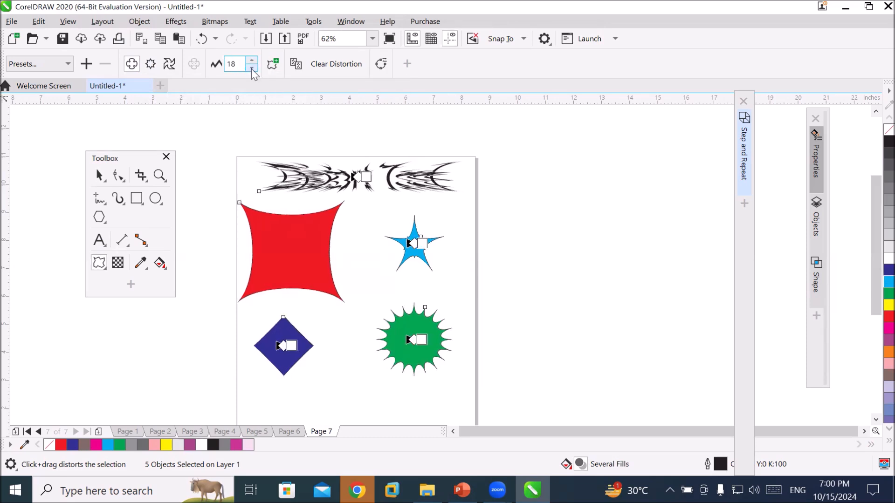
{"action": "left_click", "coordinate": [251, 69]}
{"action": "left_click", "coordinate": [251, 69]}
{"action": "left_click", "coordinate": [251, 69]}
{"action": "left_click", "coordinate": [252, 69]}
{"action": "left_click", "coordinate": [251, 69]}
{"action": "left_click", "coordinate": [251, 68]}
{"action": "left_click", "coordinate": [252, 69]}
{"action": "left_click", "coordinate": [251, 69]}
{"action": "left_click", "coordinate": [251, 68]}
{"action": "left_click", "coordinate": [251, 69]}
{"action": "left_click", "coordinate": [251, 69]}
{"action": "left_click", "coordinate": [251, 69]}
{"action": "left_click", "coordinate": [251, 69]}
{"action": "left_click", "coordinate": [251, 69]}
{"action": "left_click", "coordinate": [251, 69]}
{"action": "left_click", "coordinate": [251, 69]}
{"action": "left_click", "coordinate": [251, 69]}
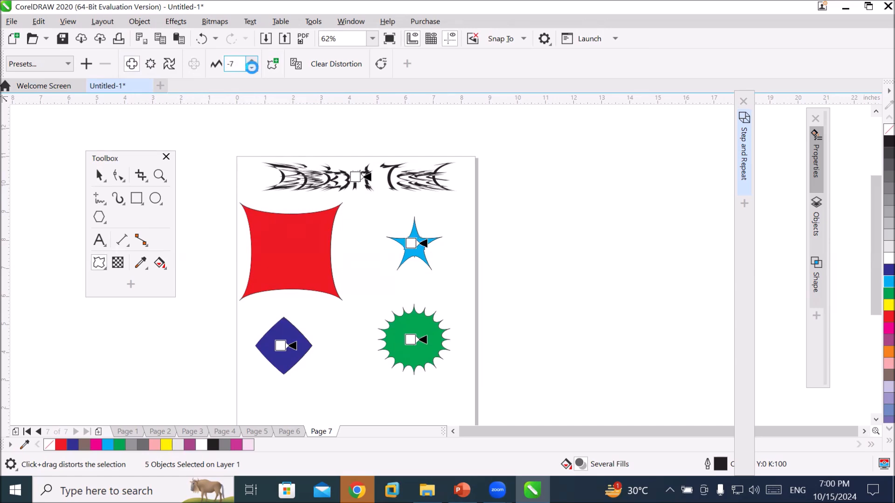
{"action": "left_click", "coordinate": [252, 68]}
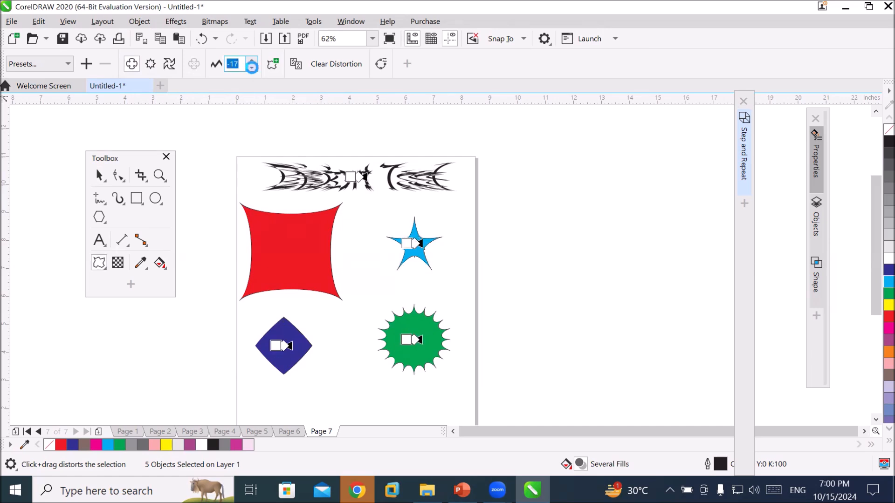
{"action": "left_click", "coordinate": [252, 68]}
{"action": "left_click", "coordinate": [252, 68]}
{"action": "left_click", "coordinate": [252, 68]}
{"action": "left_click", "coordinate": [252, 68]}
{"action": "left_click", "coordinate": [252, 68]}
{"action": "left_click", "coordinate": [252, 68]}
{"action": "left_click", "coordinate": [252, 68]}
{"action": "left_click", "coordinate": [252, 68]}
{"action": "left_click", "coordinate": [253, 68]}
{"action": "left_click", "coordinate": [253, 68]}
{"action": "left_click", "coordinate": [252, 68]}
{"action": "left_click", "coordinate": [252, 68]}
{"action": "left_click", "coordinate": [252, 68]}
{"action": "left_click", "coordinate": [252, 68]}
{"action": "left_click", "coordinate": [252, 68]}
{"action": "left_click", "coordinate": [252, 68]}
{"action": "left_click", "coordinate": [252, 68]}
{"action": "left_click", "coordinate": [252, 69]}
{"action": "left_click", "coordinate": [253, 68]}
{"action": "left_click", "coordinate": [252, 68]}
{"action": "left_click", "coordinate": [252, 68]}
{"action": "left_click", "coordinate": [252, 68]}
{"action": "left_click", "coordinate": [252, 68]}
{"action": "left_click", "coordinate": [252, 68]}
{"action": "left_click", "coordinate": [252, 68]}
{"action": "left_click", "coordinate": [252, 68]}
{"action": "left_click", "coordinate": [252, 68]}
{"action": "left_click", "coordinate": [252, 68]}
{"action": "left_click", "coordinate": [252, 68]}
{"action": "left_click", "coordinate": [252, 68]}
{"action": "left_click", "coordinate": [252, 68]}
{"action": "left_click", "coordinate": [252, 68]}
{"action": "left_click", "coordinate": [252, 68]}
{"action": "left_click", "coordinate": [252, 68]}
{"action": "left_click", "coordinate": [252, 68]}
{"action": "double_click", "coordinate": [253, 68]}
{"action": "left_click", "coordinate": [252, 68]}
{"action": "left_click", "coordinate": [252, 68]}
{"action": "left_click", "coordinate": [252, 68]}
{"action": "left_click", "coordinate": [252, 68]}
{"action": "left_click", "coordinate": [253, 68]}
{"action": "left_click", "coordinate": [252, 68]}
{"action": "left_click", "coordinate": [252, 68]}
{"action": "left_click", "coordinate": [252, 68]}
{"action": "left_click", "coordinate": [252, 68]}
{"action": "left_click", "coordinate": [252, 68]}
{"action": "left_click", "coordinate": [252, 68]}
{"action": "left_click", "coordinate": [252, 68]}
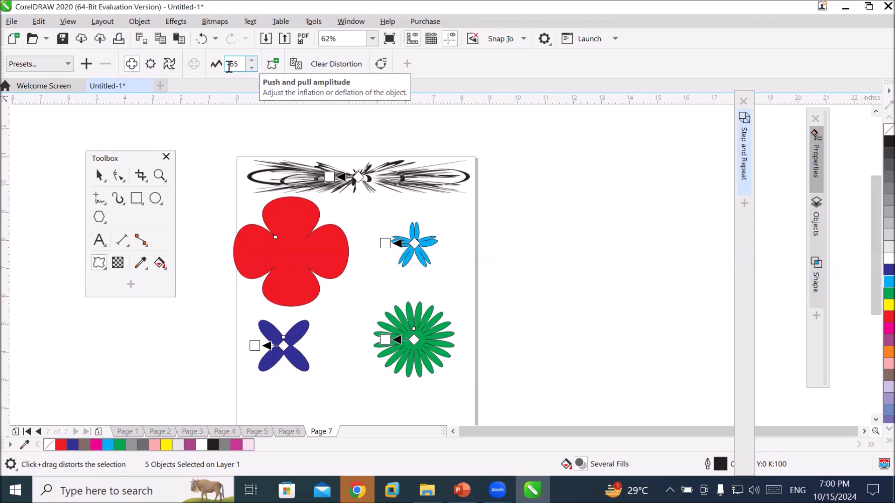
Clear the push and pull distortion and apply the Zipper distortion preset to the five objects
{"action": "left_click", "coordinate": [68, 65]}
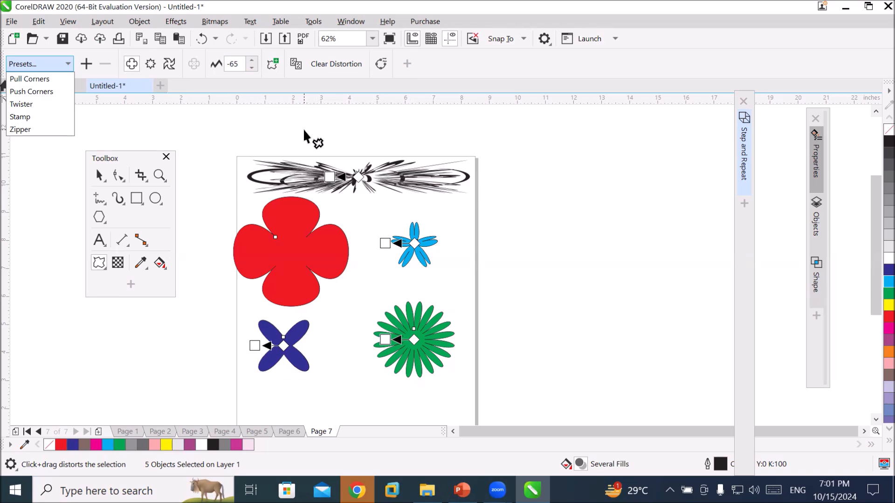
{"action": "left_click", "coordinate": [325, 62]}
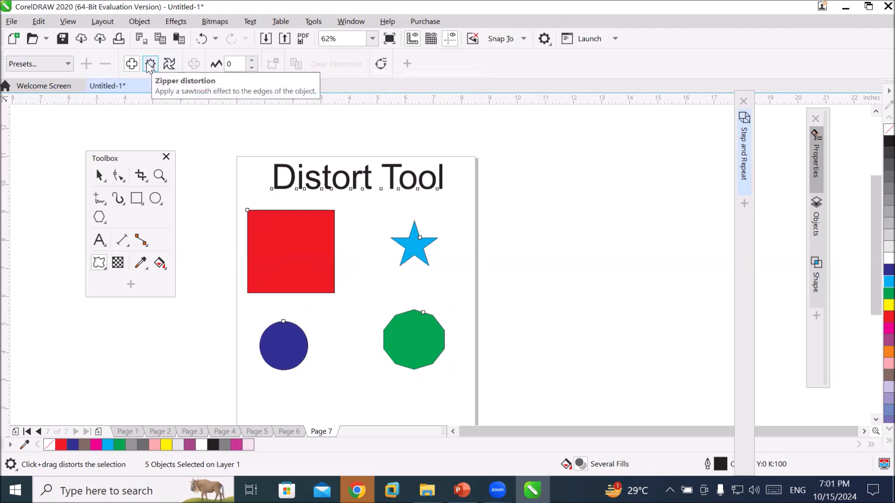
{"action": "left_click", "coordinate": [69, 63]}
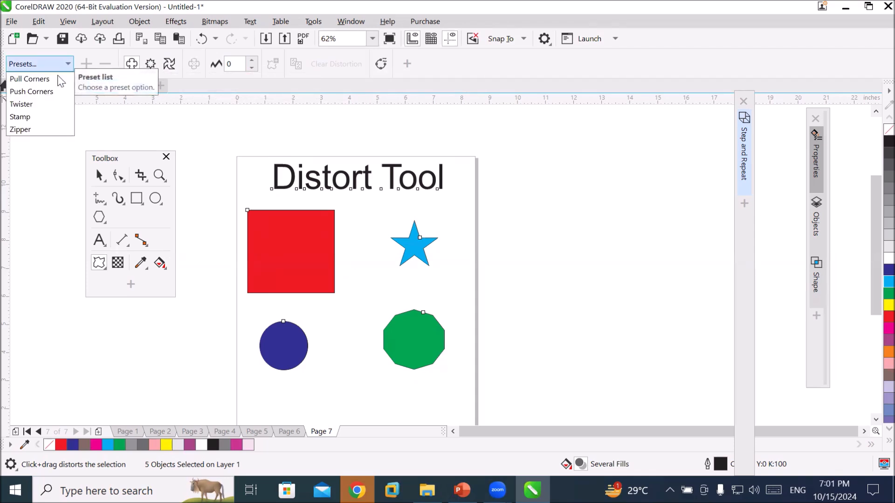
{"action": "left_click", "coordinate": [26, 129]}
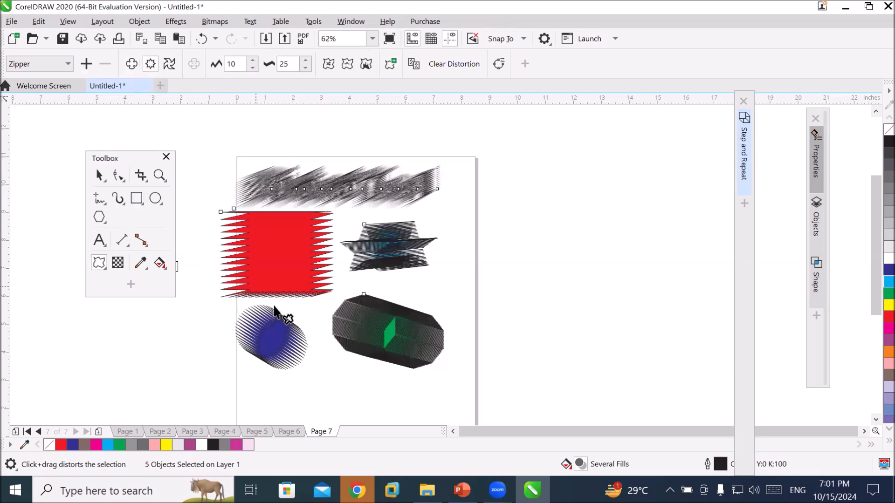
Lower the zipper amplitude of the five objects to 0 and raise it back to 1
{"action": "left_click", "coordinate": [253, 68]}
{"action": "left_click", "coordinate": [253, 68]}
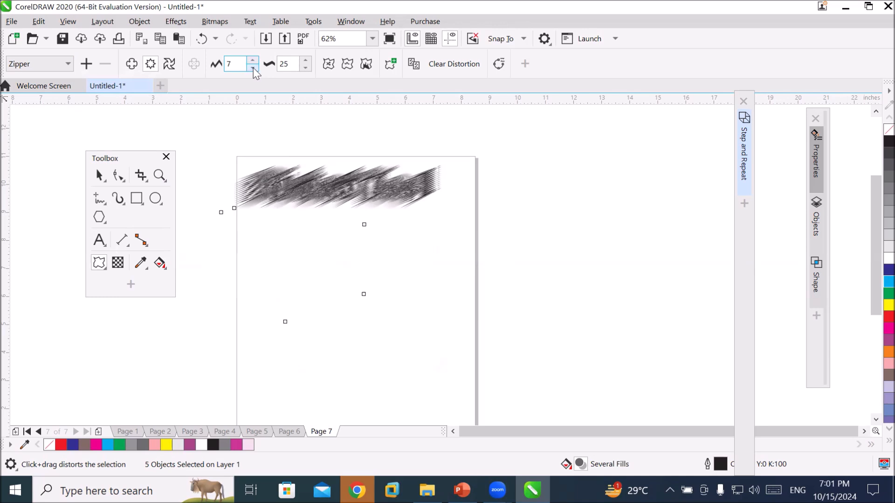
{"action": "left_click", "coordinate": [253, 68]}
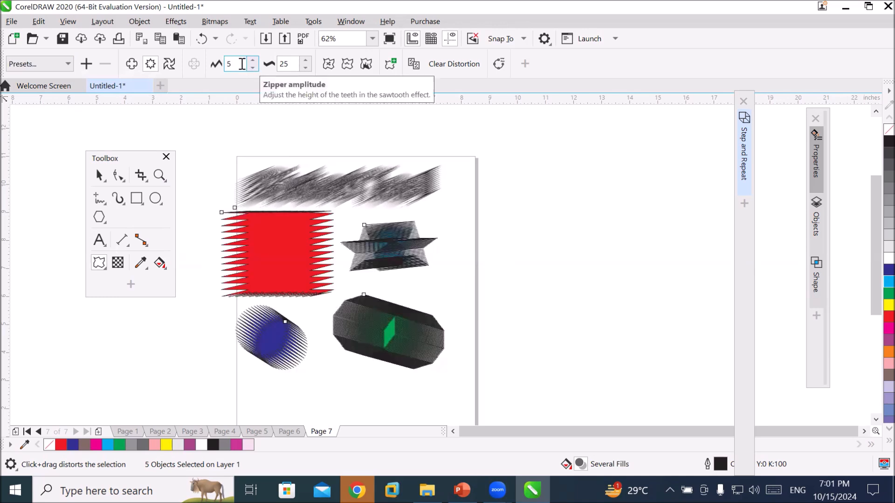
{"action": "left_click", "coordinate": [252, 68]}
{"action": "left_click", "coordinate": [252, 68]}
{"action": "left_click", "coordinate": [252, 69]}
{"action": "left_click", "coordinate": [252, 68]}
{"action": "left_click", "coordinate": [252, 68]}
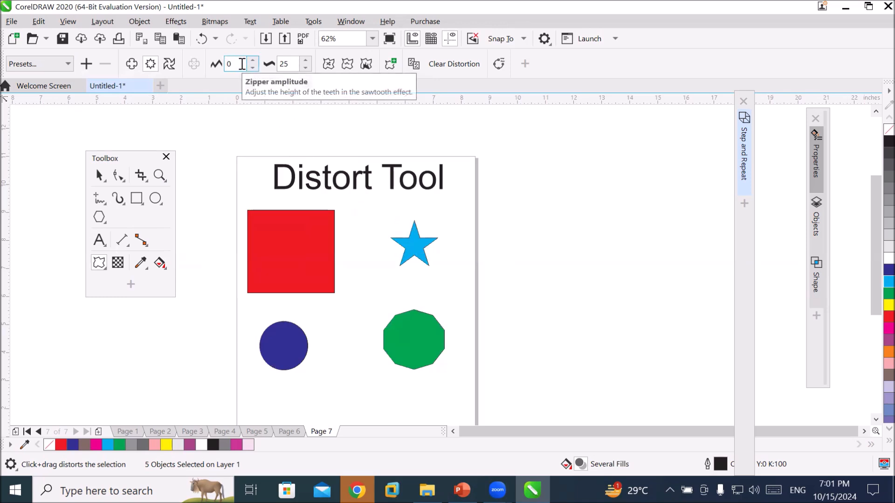
{"action": "left_click", "coordinate": [253, 61]}
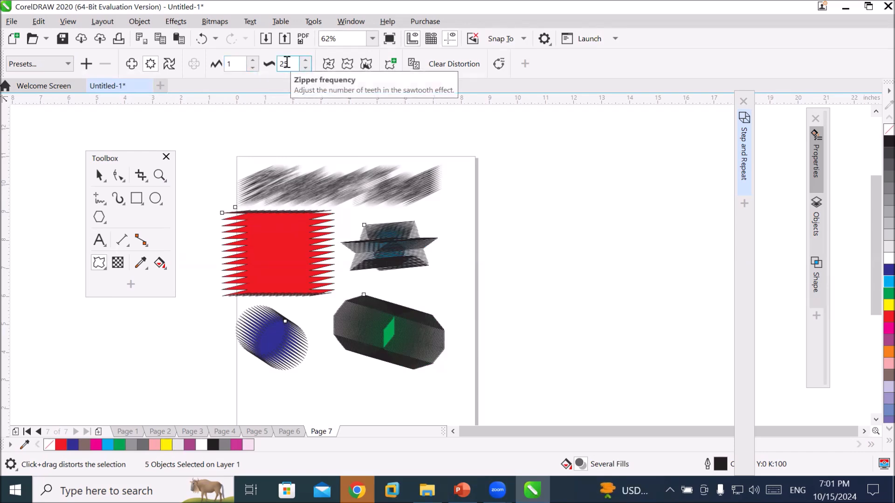
Reduce the zipper frequency of the five objects to 0
{"action": "left_click", "coordinate": [306, 68]}
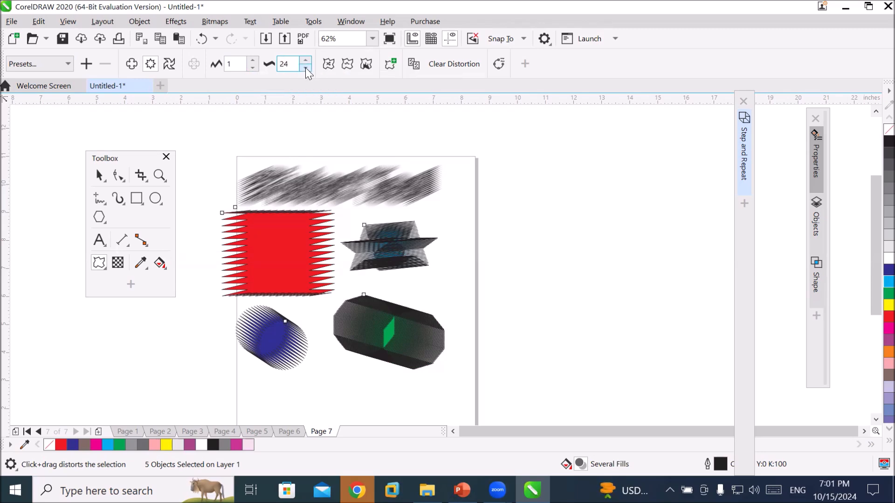
{"action": "left_click", "coordinate": [306, 68]}
{"action": "left_click", "coordinate": [306, 68]}
{"action": "left_click", "coordinate": [306, 68]}
{"action": "left_click", "coordinate": [305, 68]}
{"action": "left_click", "coordinate": [306, 68]}
{"action": "left_click", "coordinate": [305, 69]}
{"action": "left_click", "coordinate": [306, 68]}
{"action": "left_click", "coordinate": [306, 68]}
{"action": "left_click", "coordinate": [306, 68]}
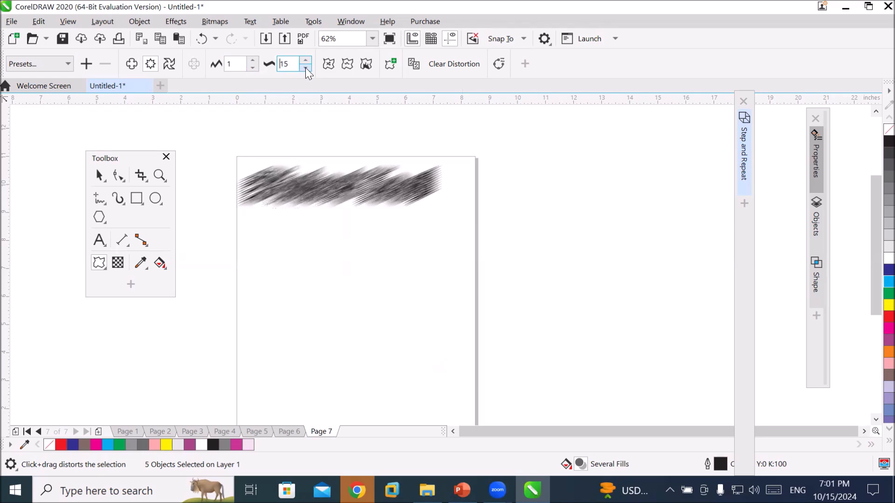
{"action": "left_click", "coordinate": [306, 68]}
{"action": "left_click", "coordinate": [306, 68]}
{"action": "left_click", "coordinate": [306, 68]}
{"action": "left_click", "coordinate": [305, 68]}
{"action": "left_click", "coordinate": [305, 68]}
{"action": "left_click", "coordinate": [306, 68]}
{"action": "left_click", "coordinate": [306, 68]}
{"action": "left_click", "coordinate": [306, 68]}
{"action": "left_click", "coordinate": [306, 68]}
{"action": "left_click", "coordinate": [306, 68]}
{"action": "left_click", "coordinate": [306, 68]}
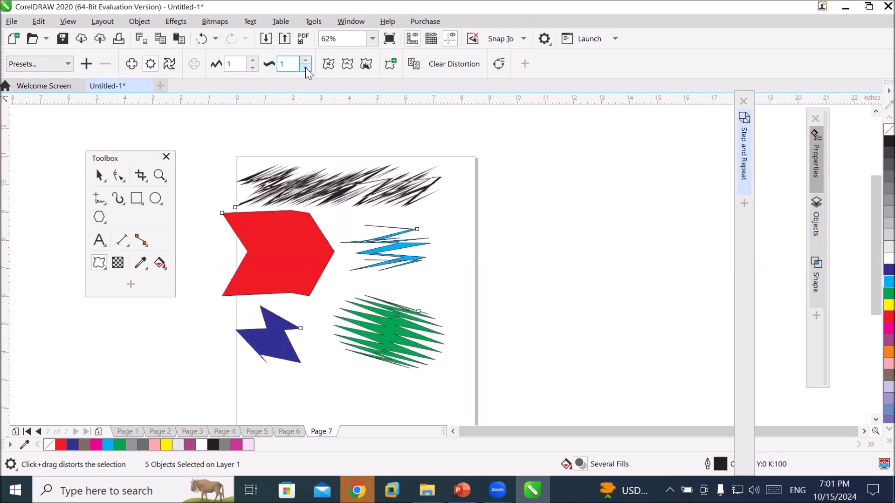
{"action": "left_click", "coordinate": [306, 68]}
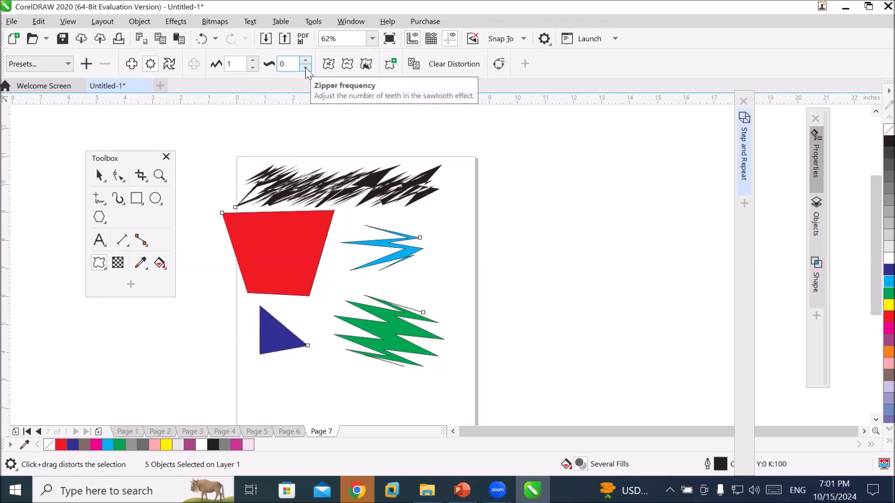
Try a zipper frequency of 3 on the five objects and return it to 0
{"action": "left_click", "coordinate": [304, 62]}
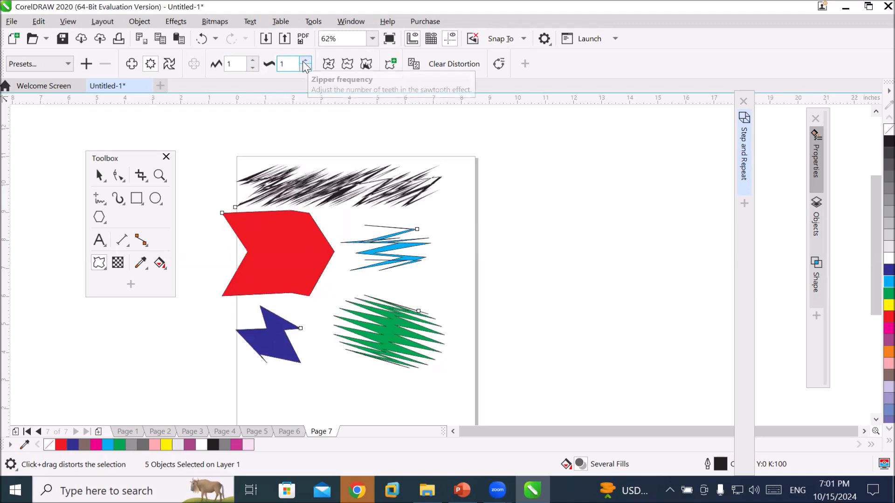
{"action": "left_click", "coordinate": [304, 62]}
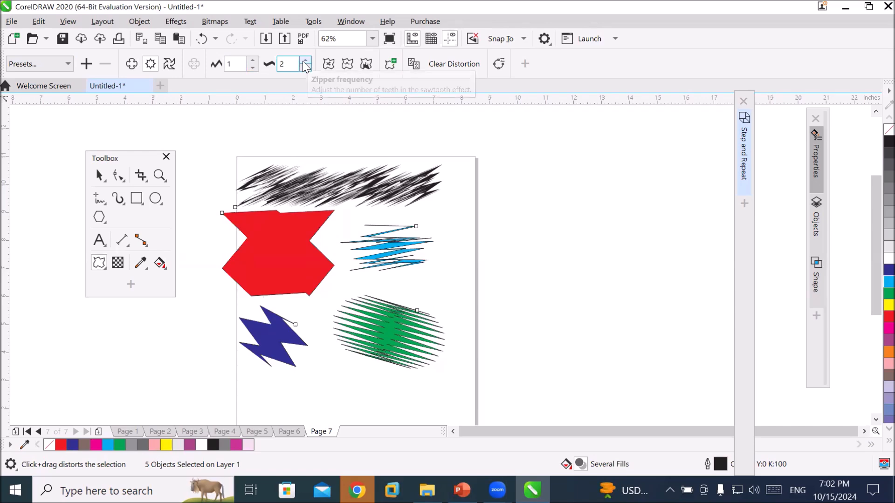
{"action": "left_click", "coordinate": [304, 62]}
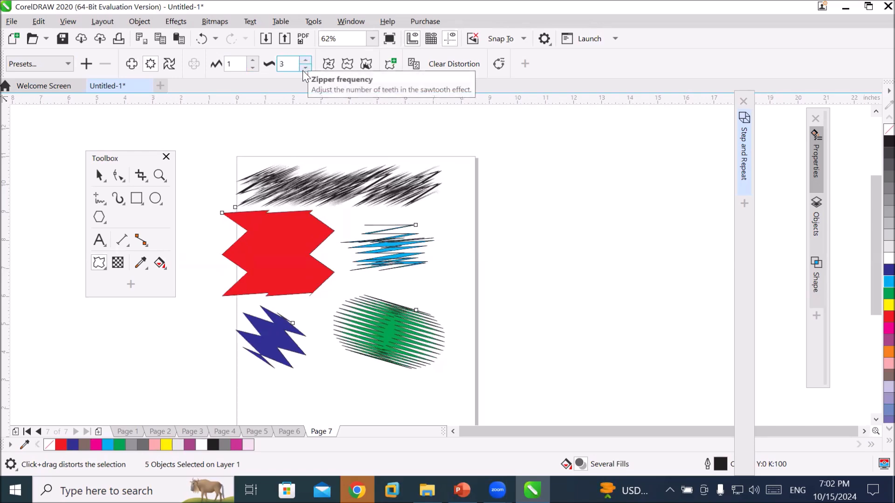
{"action": "left_click", "coordinate": [305, 68]}
{"action": "left_click", "coordinate": [306, 69]}
{"action": "left_click", "coordinate": [305, 68]}
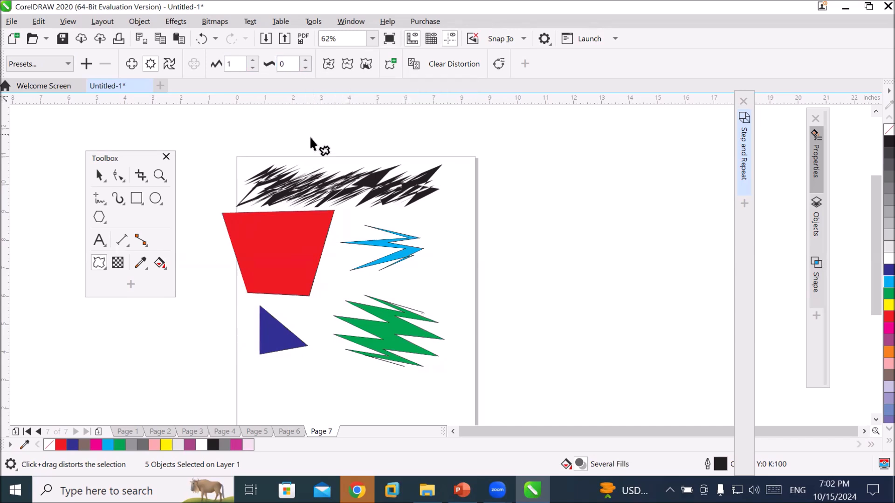
Draw a rectangle about 5.9 by 5.8 inches to the right of the page and apply the Zipper distortion preset
{"action": "left_click", "coordinate": [134, 201]}
{"action": "left_click_drag", "start_coordinate": [496, 188], "coordinate": [663, 353]}
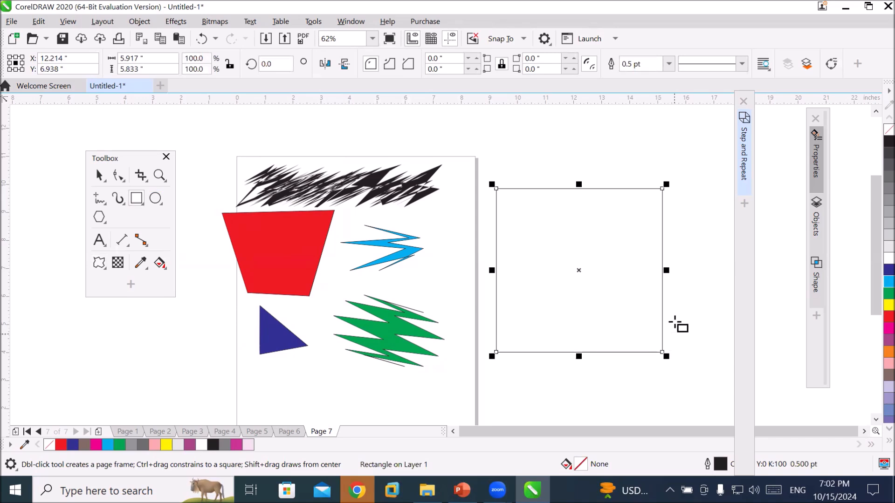
{"action": "left_click", "coordinate": [99, 263]}
{"action": "left_click", "coordinate": [67, 63]}
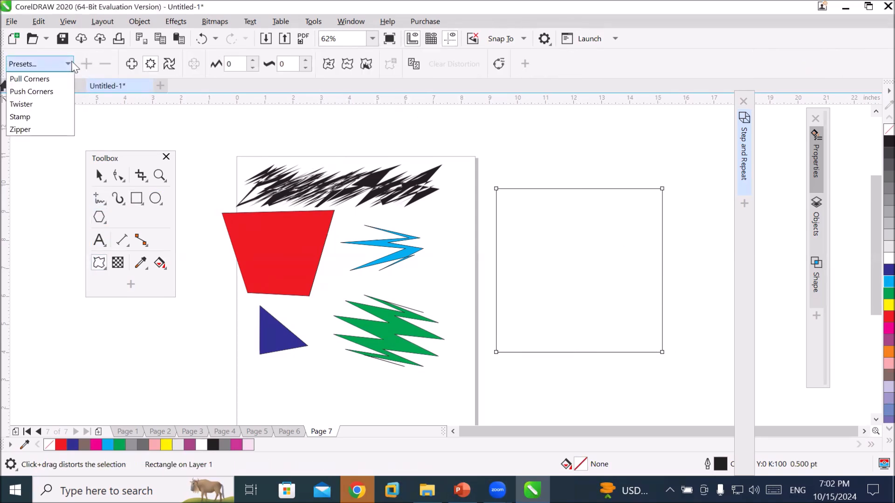
{"action": "left_click", "coordinate": [32, 130]}
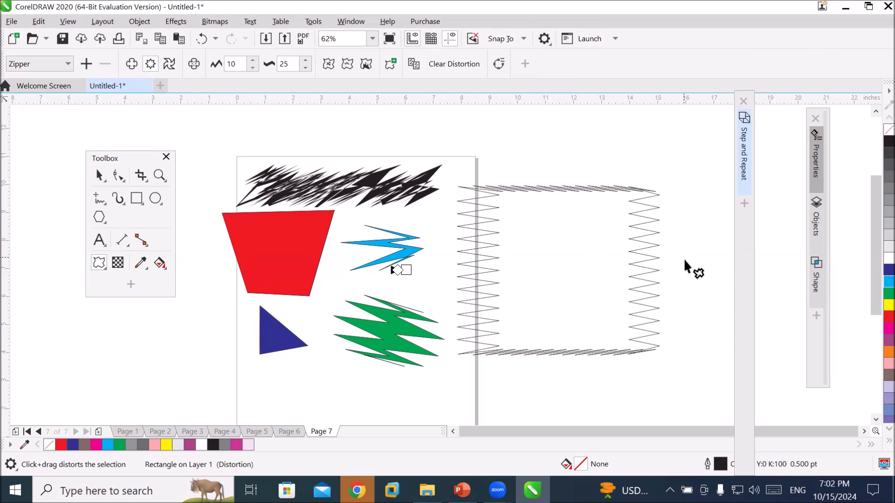
Fill the zipper-distorted rectangle beside the page with cyan
{"action": "scroll", "coordinate": [688, 269], "scroll_direction": "up", "scroll_amount": 3}
{"action": "scroll", "coordinate": [687, 267], "scroll_direction": "down", "scroll_amount": 3}
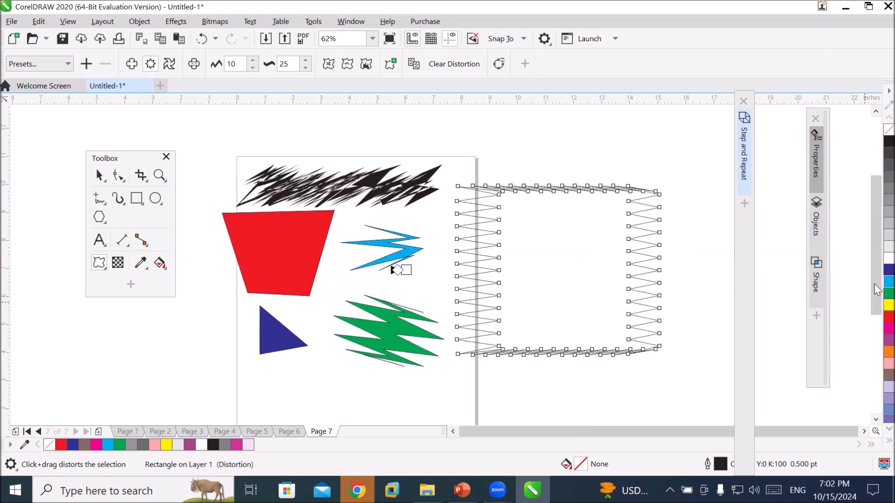
{"action": "left_click", "coordinate": [889, 281]}
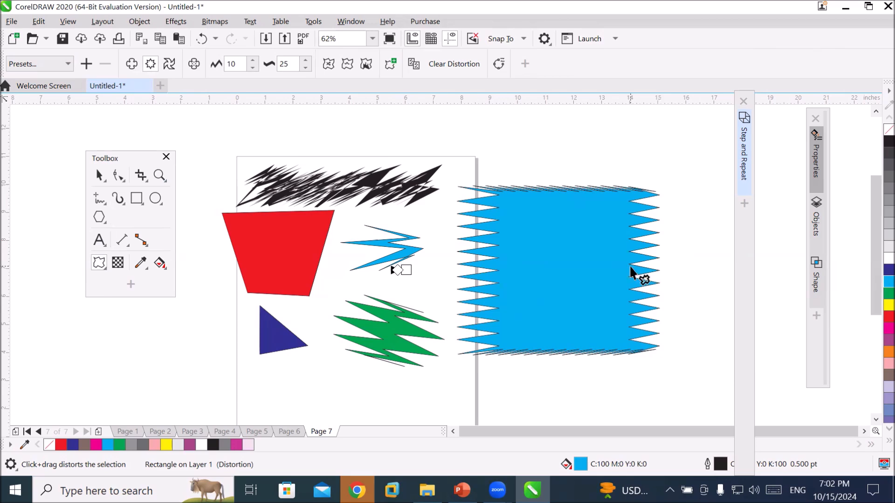
Set the zipper amplitude of the cyan rectangle to 2
{"action": "left_click", "coordinate": [252, 68]}
{"action": "left_click", "coordinate": [253, 68]}
{"action": "left_click", "coordinate": [252, 68]}
{"action": "left_click", "coordinate": [252, 68]}
{"action": "left_click", "coordinate": [252, 68]}
{"action": "left_click", "coordinate": [252, 68]}
{"action": "left_click", "coordinate": [253, 68]}
{"action": "left_click", "coordinate": [252, 68]}
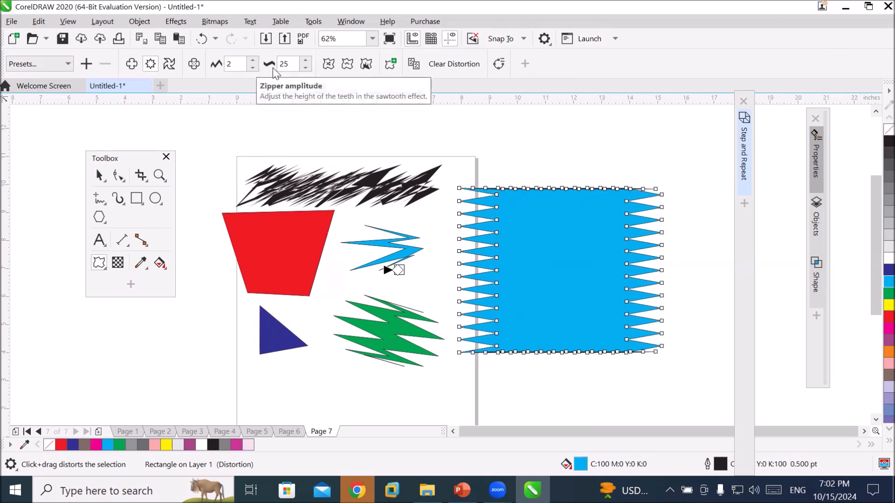
Reduce the zipper frequency of the large cyan rectangle beside the page to 3
{"action": "left_click", "coordinate": [305, 68]}
{"action": "left_click", "coordinate": [305, 68]}
{"action": "left_click", "coordinate": [305, 68]}
{"action": "left_click", "coordinate": [305, 68]}
{"action": "left_click", "coordinate": [305, 69]}
{"action": "left_click", "coordinate": [305, 68]}
{"action": "left_click", "coordinate": [305, 68]}
{"action": "left_click", "coordinate": [305, 68]}
{"action": "left_click", "coordinate": [305, 69]}
{"action": "left_click", "coordinate": [305, 68]}
{"action": "left_click", "coordinate": [305, 68]}
{"action": "left_click", "coordinate": [305, 68]}
{"action": "left_click", "coordinate": [305, 68]}
{"action": "left_click", "coordinate": [306, 68]}
{"action": "left_click", "coordinate": [306, 68]}
{"action": "left_click", "coordinate": [305, 68]}
{"action": "left_click", "coordinate": [305, 68]}
{"action": "left_click", "coordinate": [306, 68]}
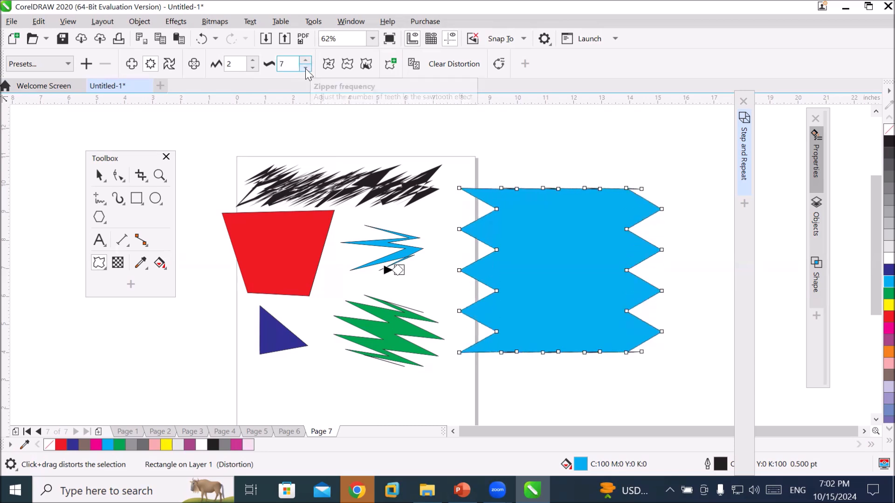
{"action": "left_click", "coordinate": [306, 68]}
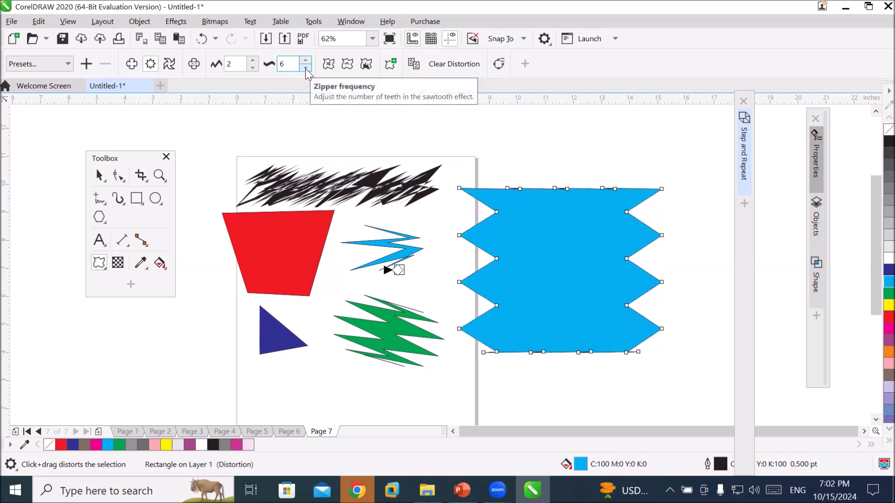
{"action": "left_click", "coordinate": [305, 68]}
{"action": "left_click", "coordinate": [305, 68]}
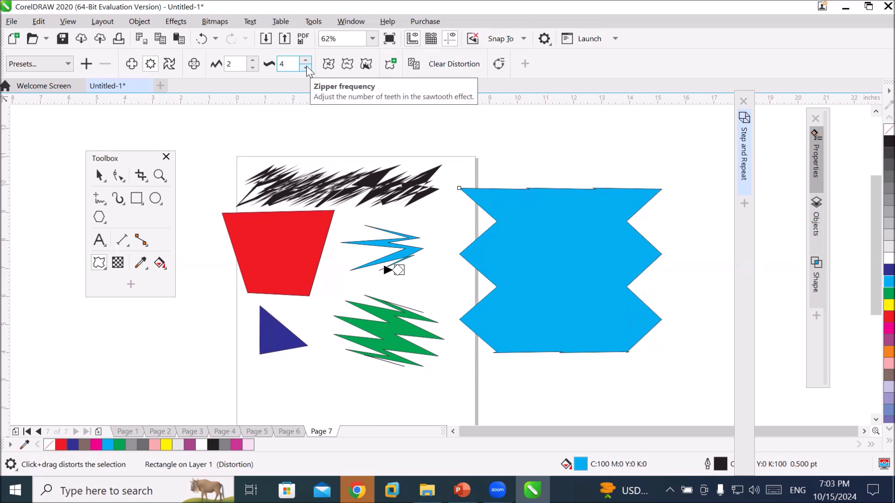
{"action": "left_click", "coordinate": [306, 68]}
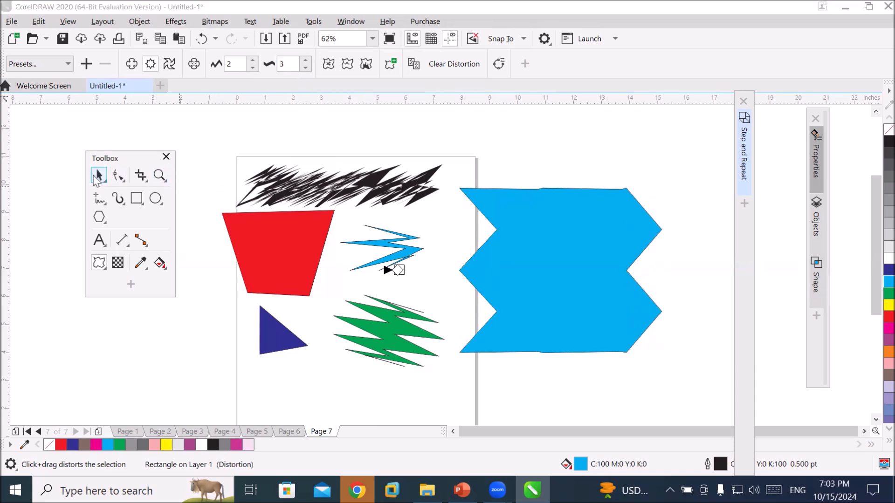
Clear the zipper distortion from the artistic text above the red shape
{"action": "left_click", "coordinate": [99, 175]}
{"action": "left_click", "coordinate": [329, 182]}
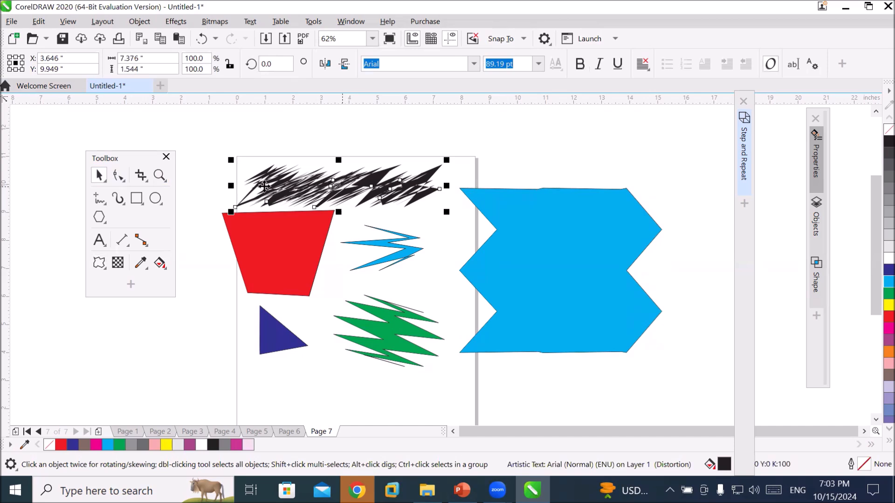
{"action": "left_click", "coordinate": [99, 262]}
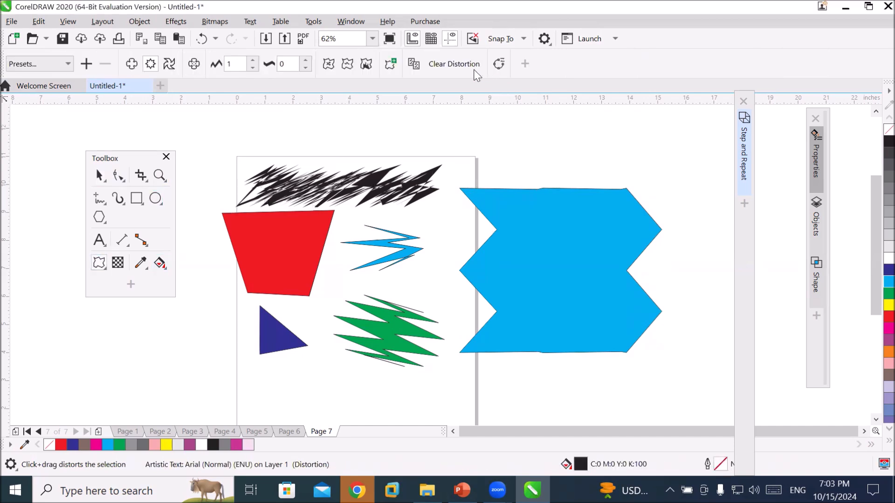
{"action": "left_click", "coordinate": [459, 65]}
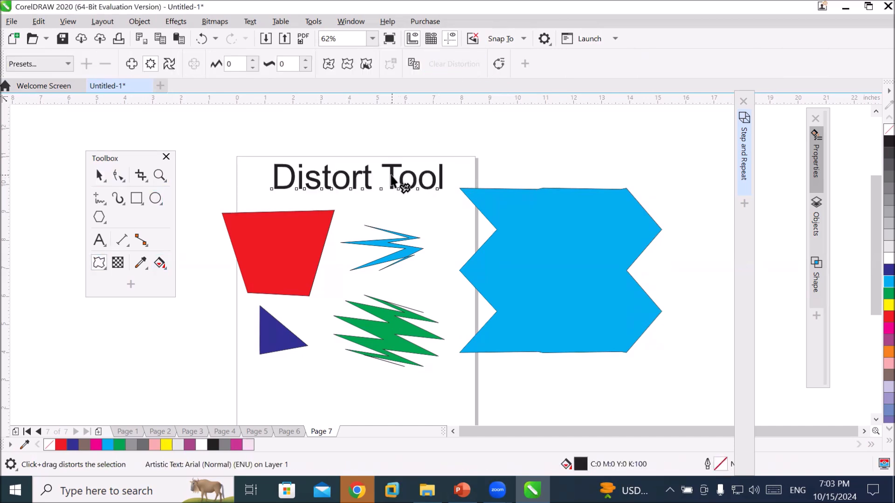
Select the Distort Tool text for distorting and move the floating toolbox off its first letter
{"action": "scroll", "coordinate": [429, 157], "scroll_direction": "up", "scroll_amount": 2}
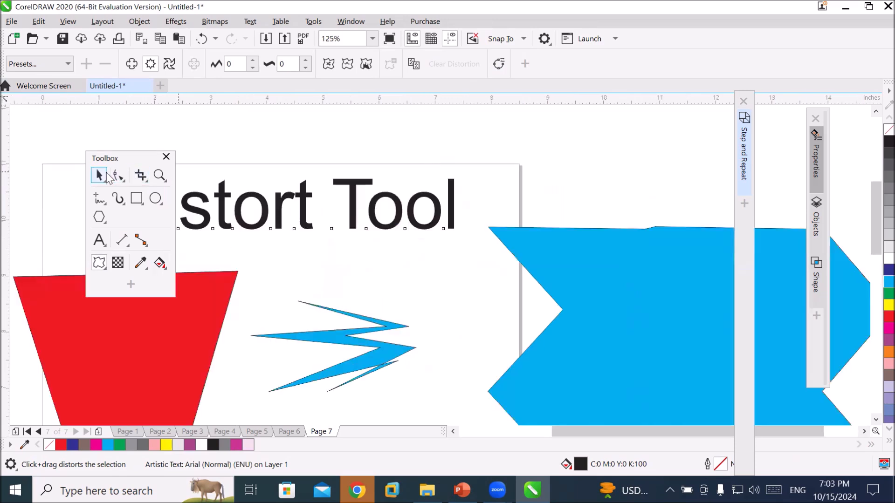
{"action": "left_click", "coordinate": [99, 175]}
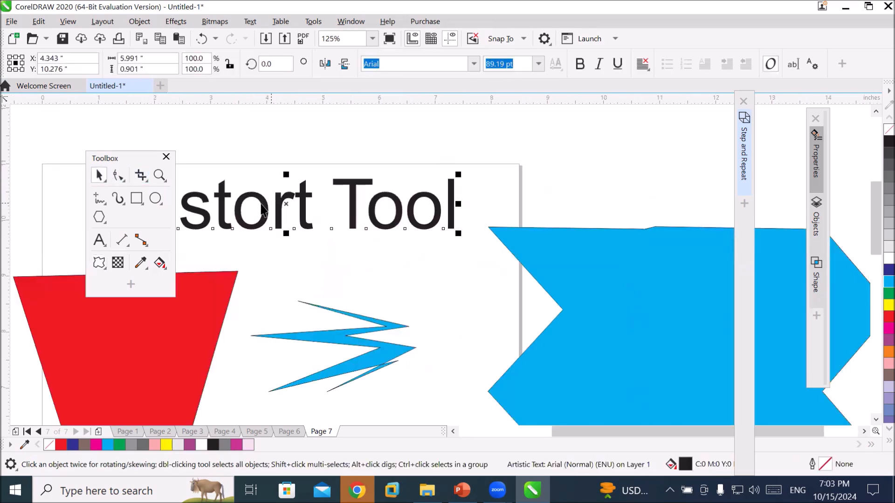
{"action": "left_click", "coordinate": [99, 263]}
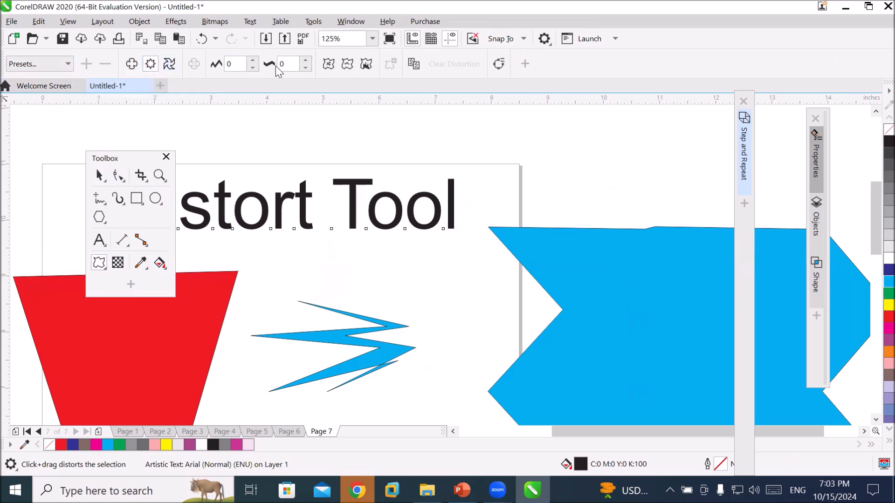
{"action": "left_click", "coordinate": [137, 153]}
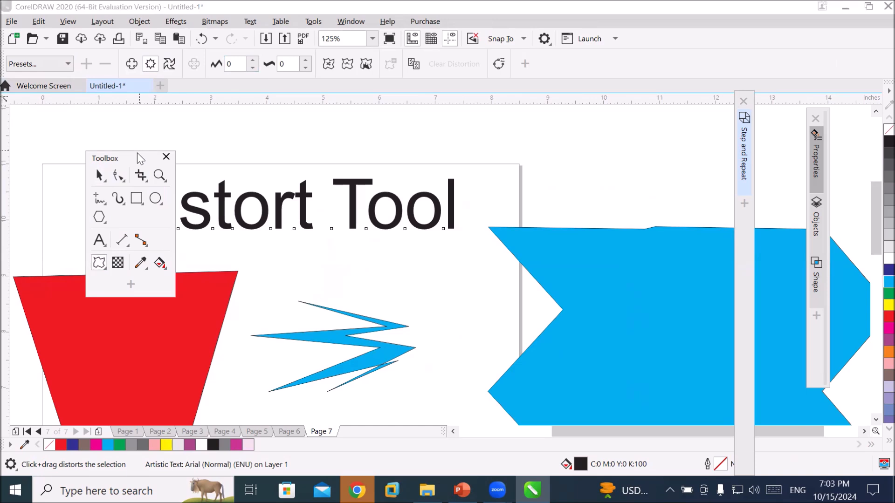
{"action": "left_click_drag", "start_coordinate": [132, 156], "coordinate": [78, 179]}
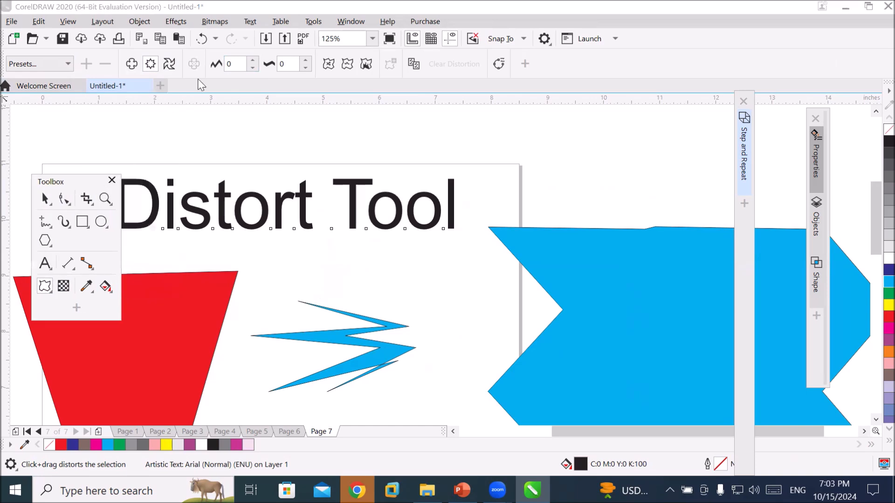
Set the zipper amplitude of the Distort Tool text to 3
{"action": "left_click", "coordinate": [252, 61]}
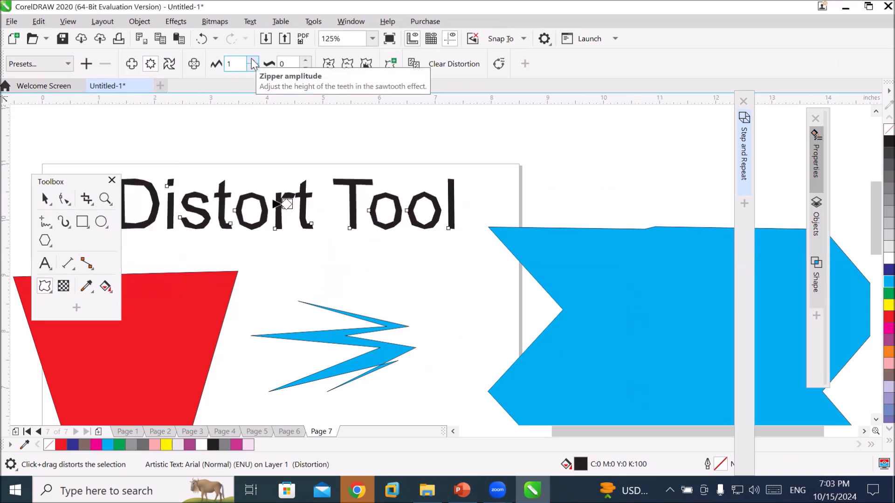
{"action": "scroll", "coordinate": [125, 184], "scroll_direction": "up", "scroll_amount": 2}
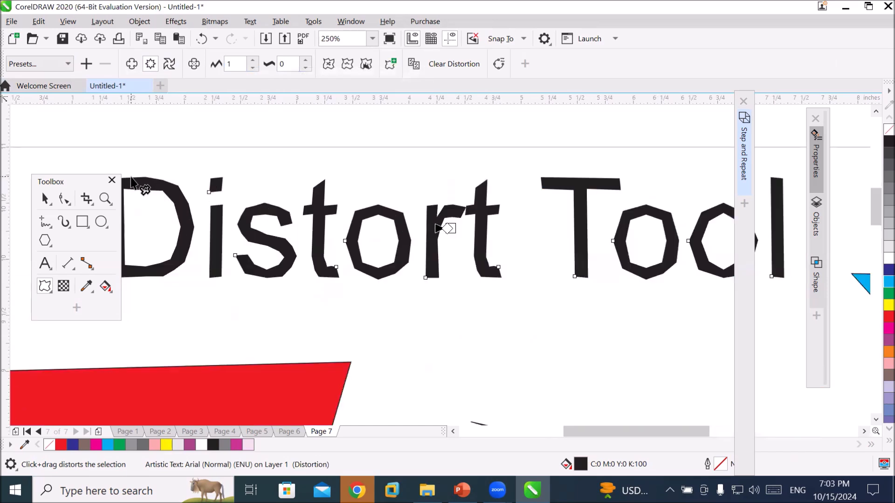
{"action": "left_click", "coordinate": [252, 60]}
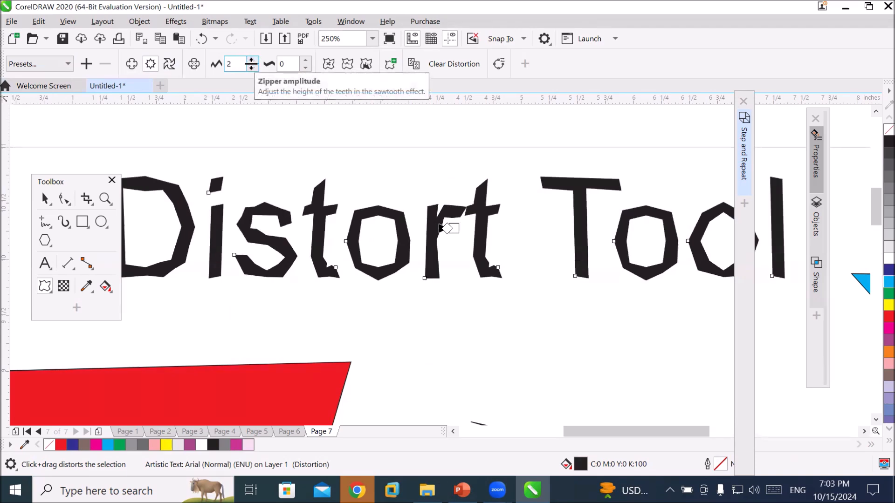
{"action": "left_click", "coordinate": [253, 61]}
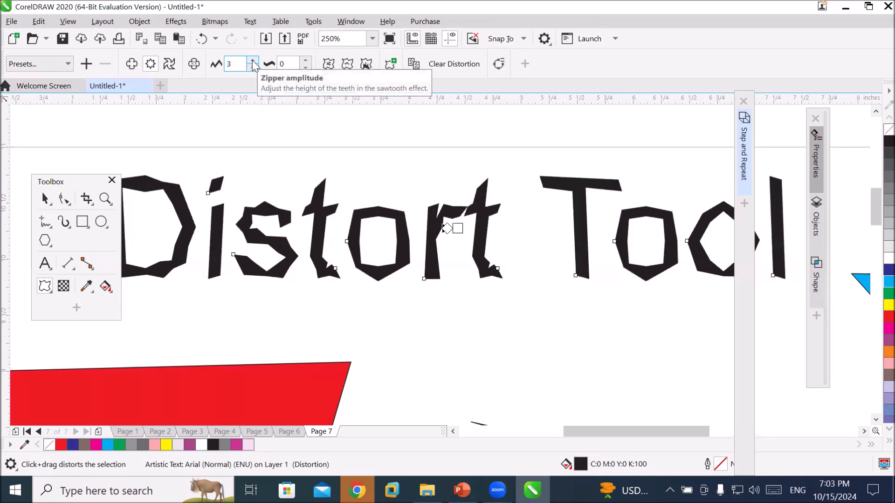
Try a zipper frequency of 3 on the Distort Tool text and clear its distortion
{"action": "left_click", "coordinate": [306, 60]}
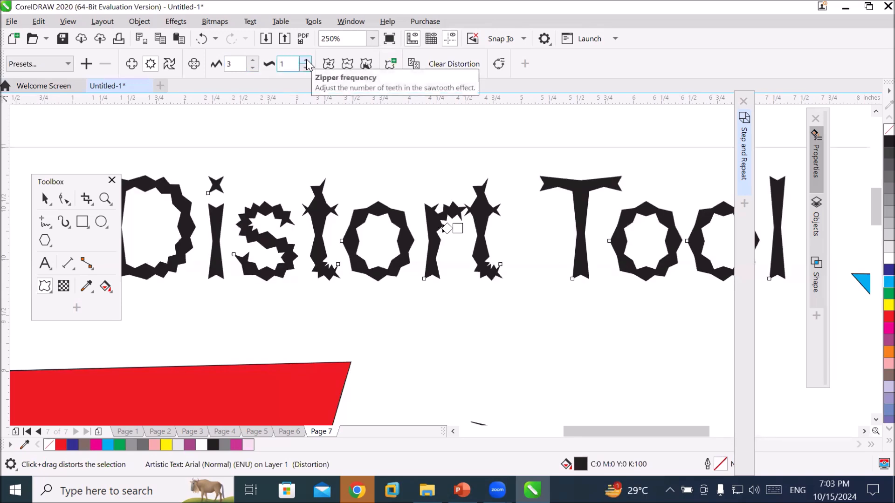
{"action": "left_click", "coordinate": [305, 60]}
{"action": "left_click", "coordinate": [306, 60]}
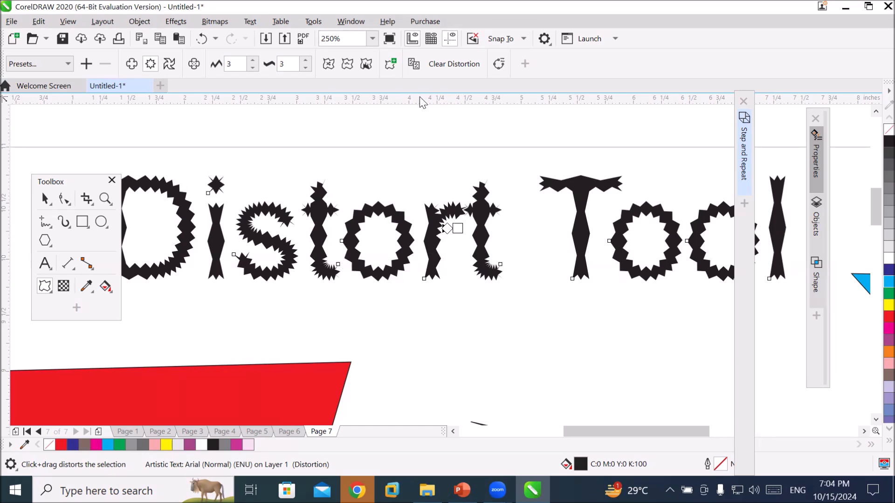
{"action": "left_click", "coordinate": [445, 66]}
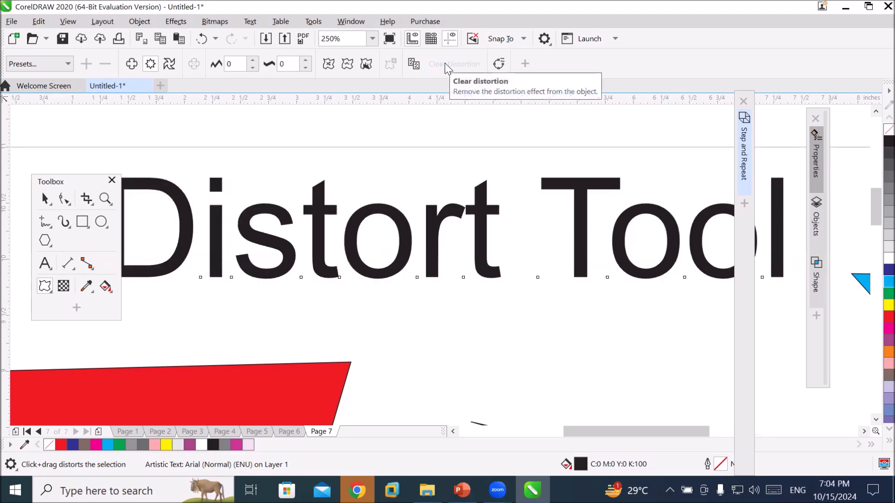
Try a freehand zipper distortion of the text from a point outside the page, with amplitude about 39, and undo it
{"action": "scroll", "coordinate": [460, 194], "scroll_direction": "down", "scroll_amount": 4}
{"action": "left_click_drag", "start_coordinate": [289, 226], "coordinate": [285, 191]}
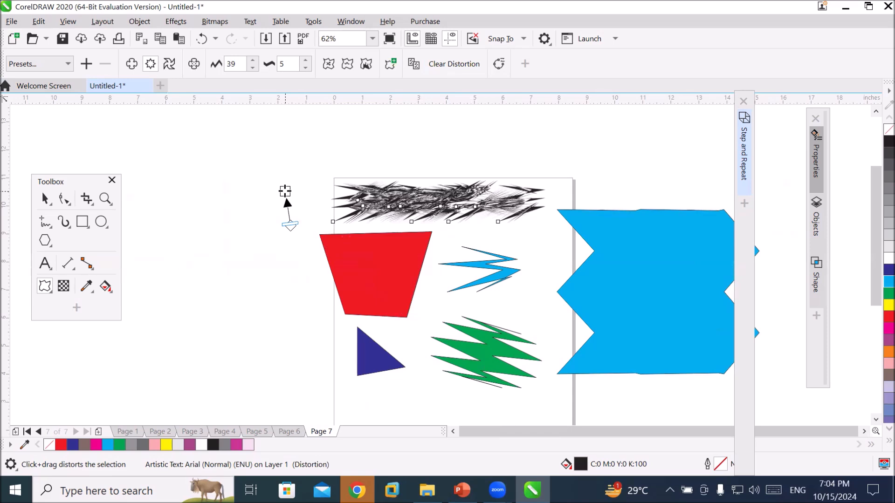
{"action": "key", "text": "ctrl+z"}
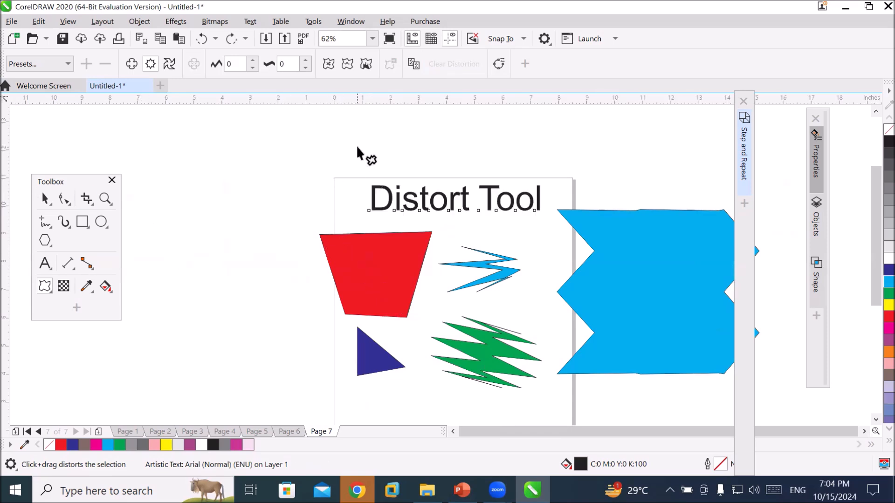
Apply a short freehand zipper distortion to the text starting at the letter D and set its amplitude to 3
{"action": "scroll", "coordinate": [400, 199], "scroll_direction": "up", "scroll_amount": 2}
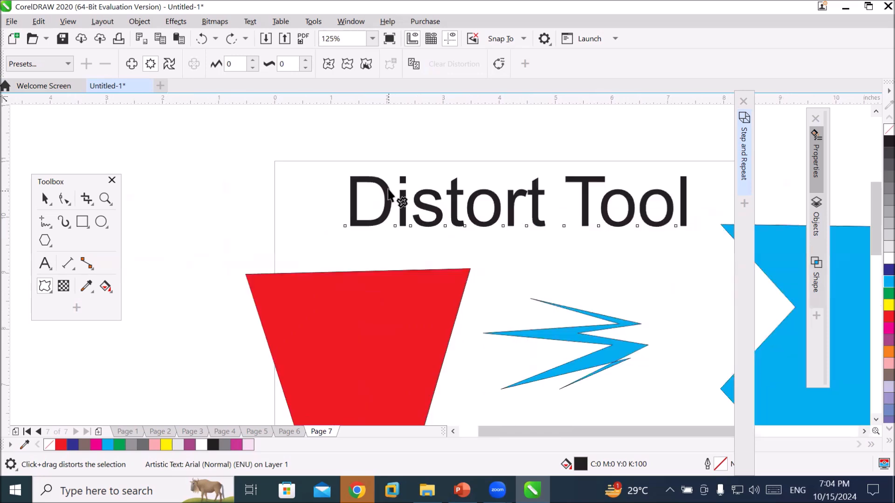
{"action": "mouse_move", "coordinate": [382, 185]}
{"action": "left_mouse_down"}
{"action": "mouse_move", "coordinate": [379, 198]}
{"action": "mouse_move", "coordinate": [373, 174]}
{"action": "left_mouse_up"}
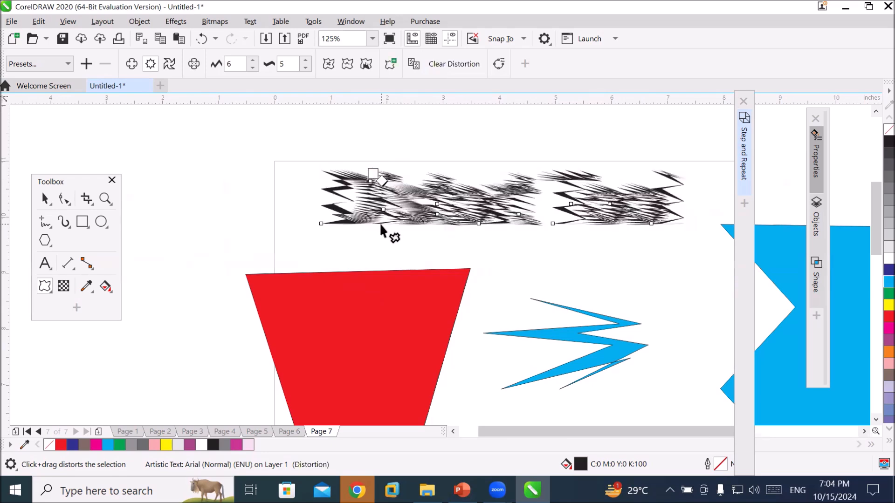
{"action": "left_click", "coordinate": [252, 68]}
{"action": "left_click", "coordinate": [252, 68]}
{"action": "left_click", "coordinate": [253, 68]}
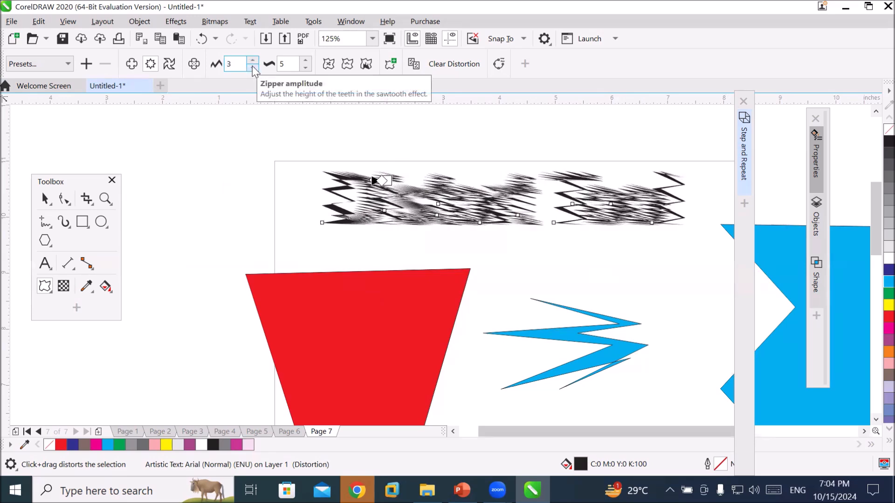
Lower the zipper frequency of the Distort Tool text to 0
{"action": "left_click", "coordinate": [305, 68]}
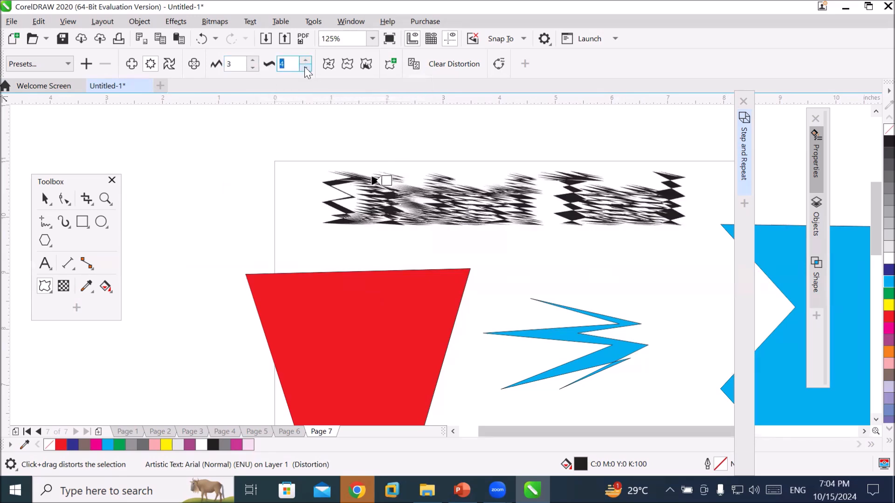
{"action": "left_click", "coordinate": [305, 68]}
{"action": "left_click", "coordinate": [305, 68]}
{"action": "left_click", "coordinate": [306, 68]}
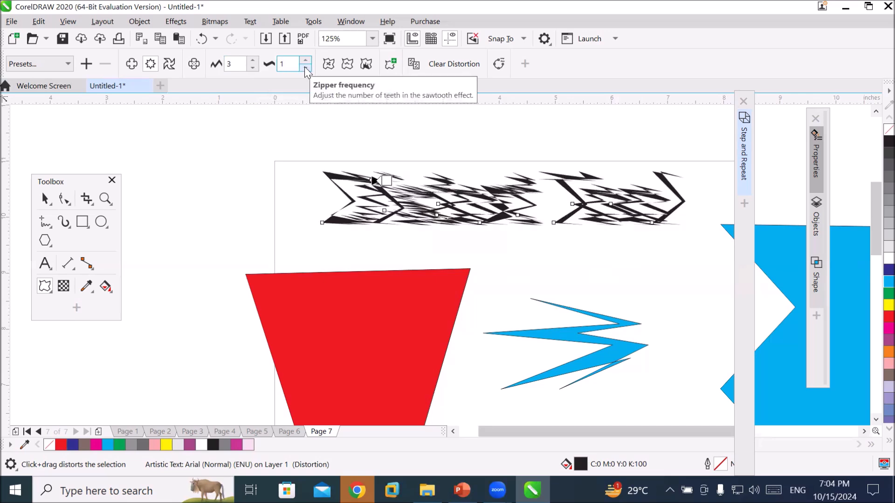
{"action": "left_click", "coordinate": [306, 68]}
Lower the text's zipper amplitude to 0, try a value of 1, and return it to 0
{"action": "left_click", "coordinate": [253, 69]}
{"action": "left_click", "coordinate": [252, 69]}
{"action": "left_click", "coordinate": [252, 69]}
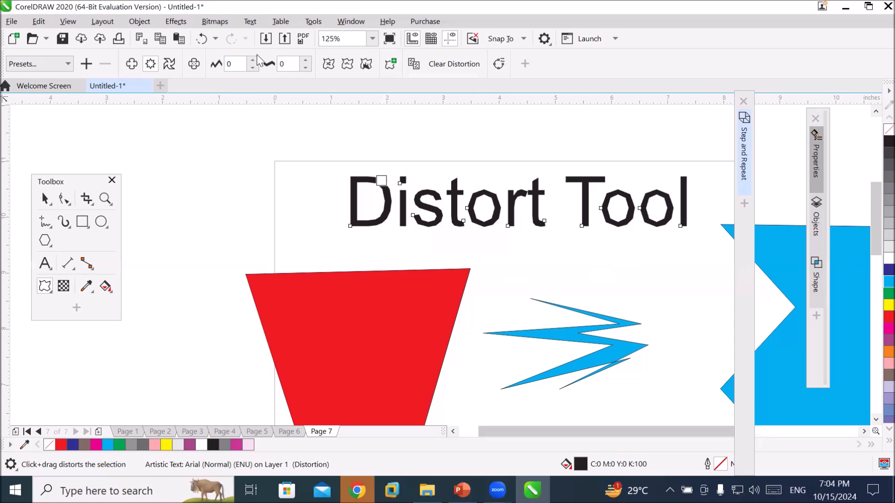
{"action": "left_click", "coordinate": [252, 58]}
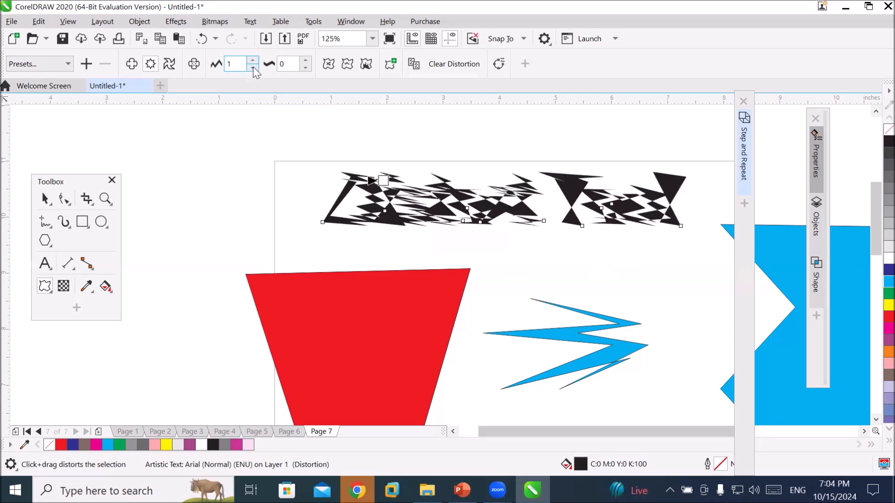
{"action": "left_click", "coordinate": [253, 68]}
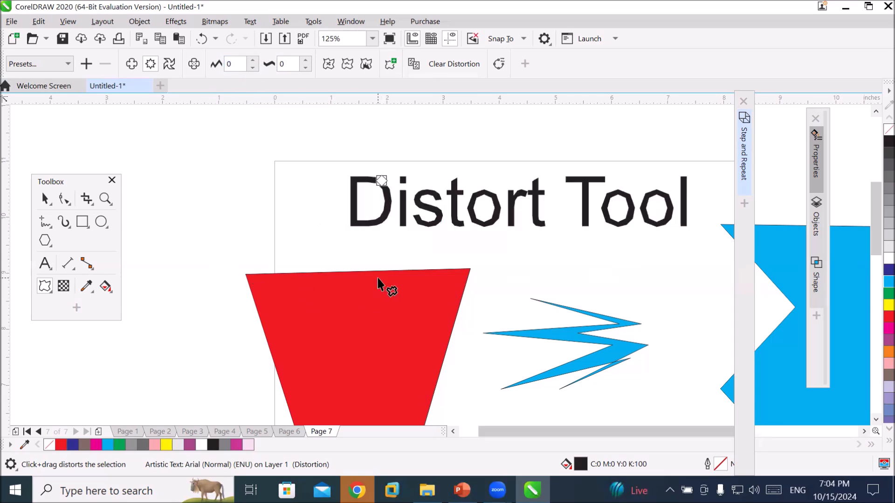
Delete the red shape, the small cyan zigzag and the large cyan rectangle beside the page
{"action": "scroll", "coordinate": [513, 205], "scroll_direction": "up", "scroll_amount": 2}
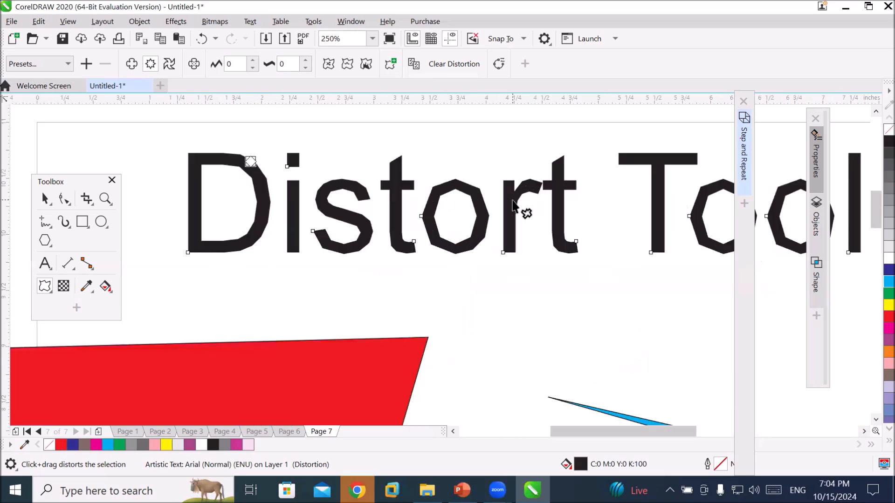
{"action": "scroll", "coordinate": [513, 205], "scroll_direction": "up", "scroll_amount": 4}
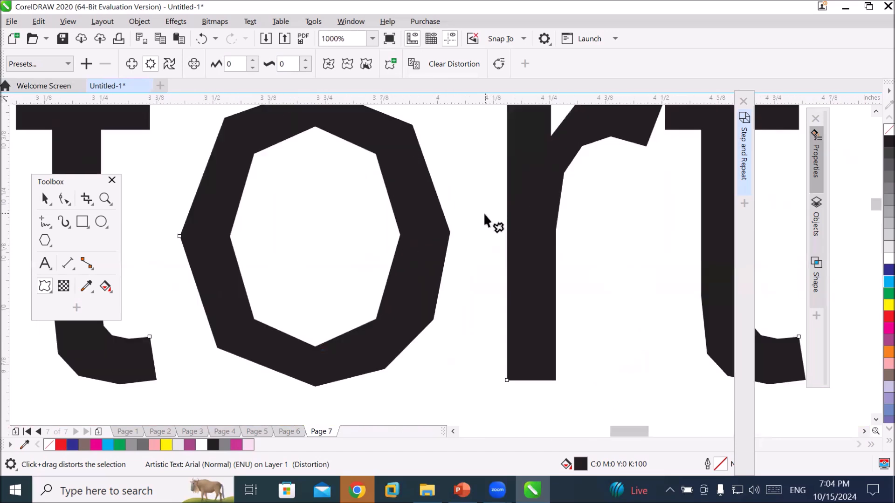
{"action": "scroll", "coordinate": [482, 220], "scroll_direction": "down", "scroll_amount": 4}
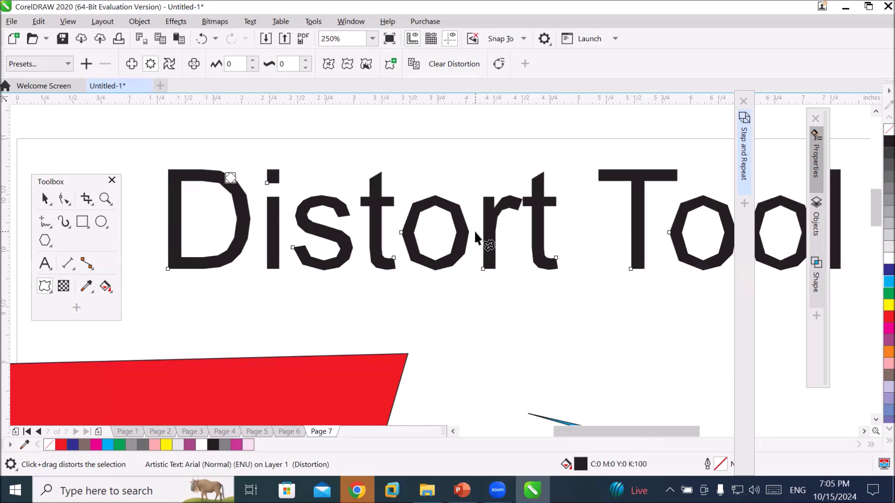
{"action": "left_click", "coordinate": [45, 199]}
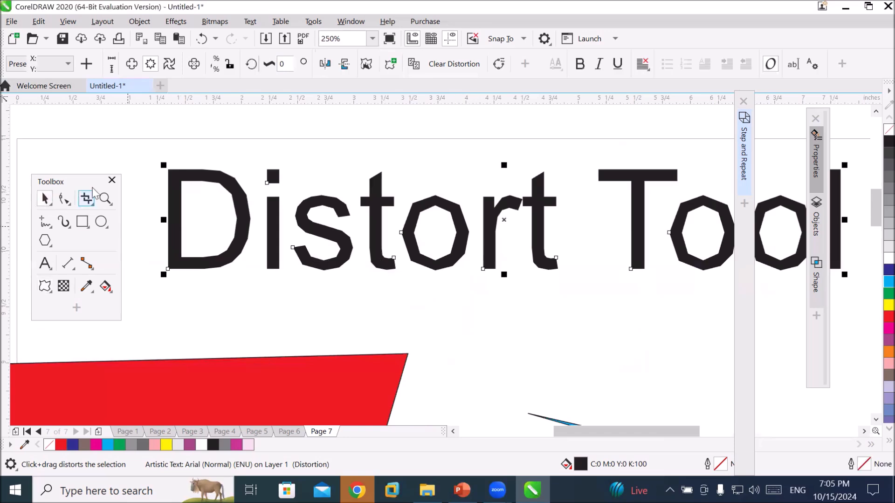
{"action": "scroll", "coordinate": [133, 201], "scroll_direction": "down", "scroll_amount": 2}
{"action": "left_click", "coordinate": [205, 304]}
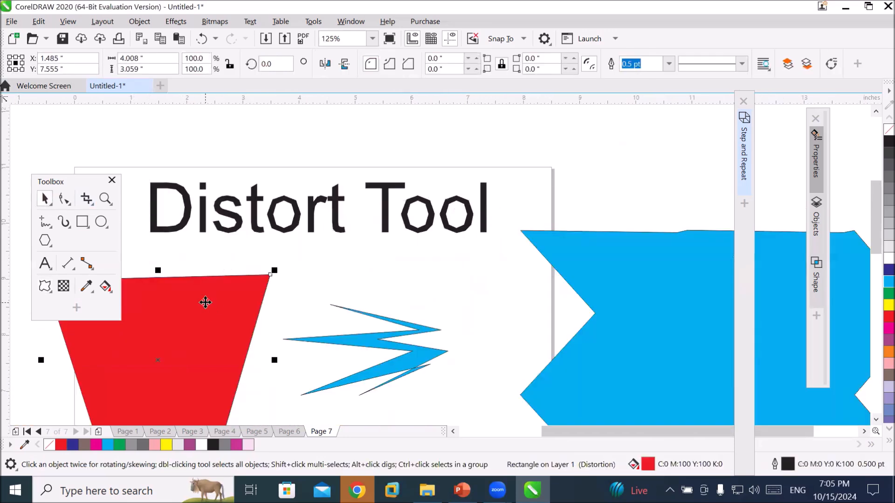
{"action": "key", "text": "Delete"}
{"action": "left_click", "coordinate": [352, 345]}
{"action": "key", "text": "Delete"}
{"action": "left_click", "coordinate": [625, 314]}
{"action": "key", "text": "Delete"}
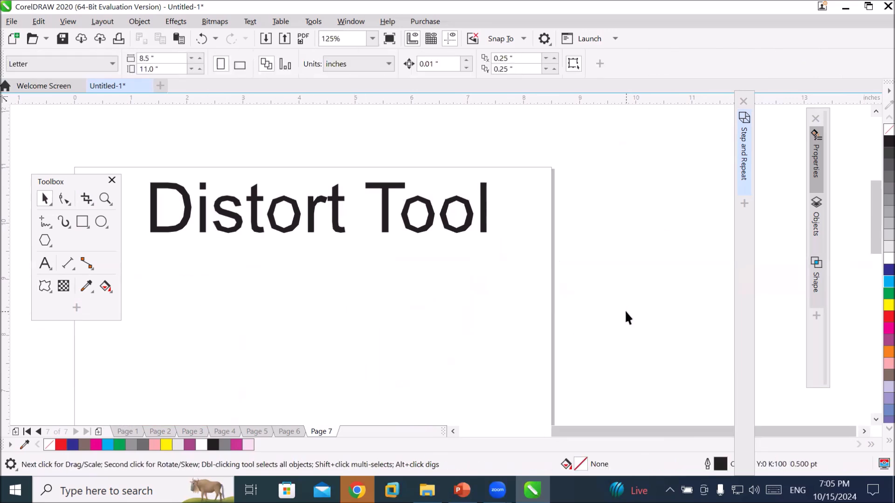
Delete the remaining shapes lower on the page below the Distort Tool text, including the dark blue triangle
{"action": "scroll", "coordinate": [623, 312], "scroll_direction": "down", "scroll_amount": 2}
{"action": "left_click", "coordinate": [515, 408]}
{"action": "key", "text": "Delete"}
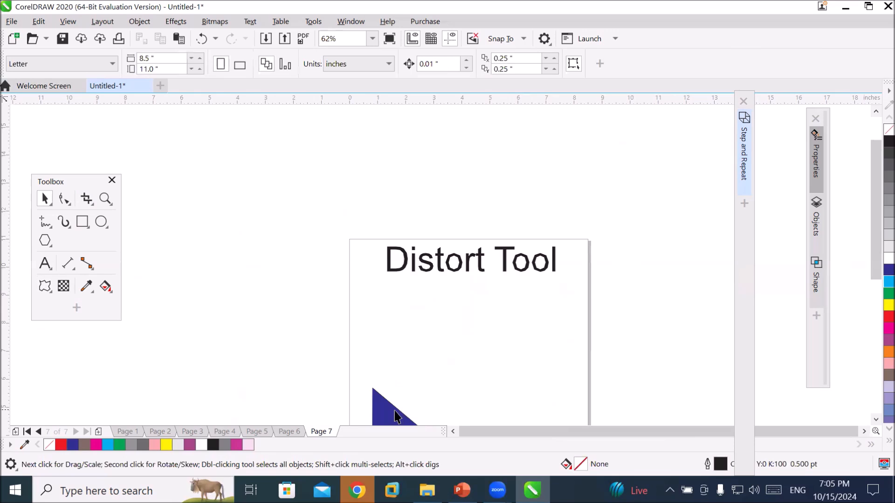
{"action": "left_click", "coordinate": [394, 410]}
{"action": "key", "text": "Delete"}
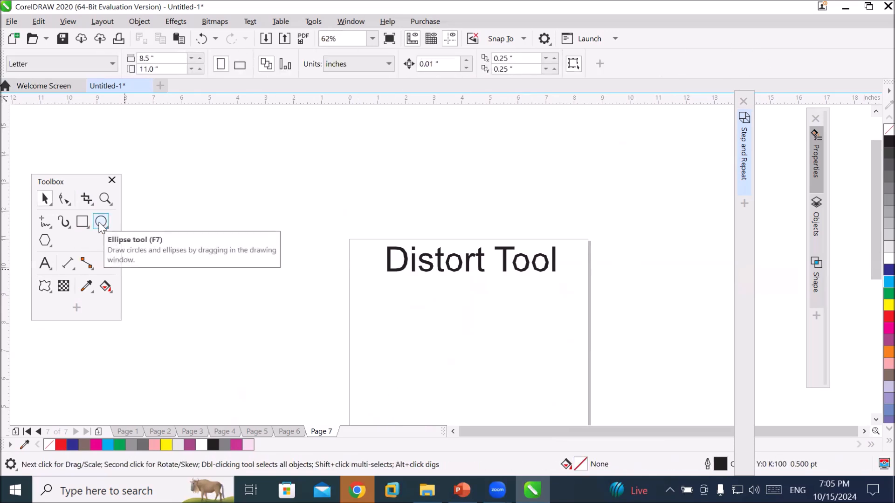
Draw a rectangle about 6.9 by 3.1 inches below the Distort Tool text
{"action": "left_click", "coordinate": [83, 225]}
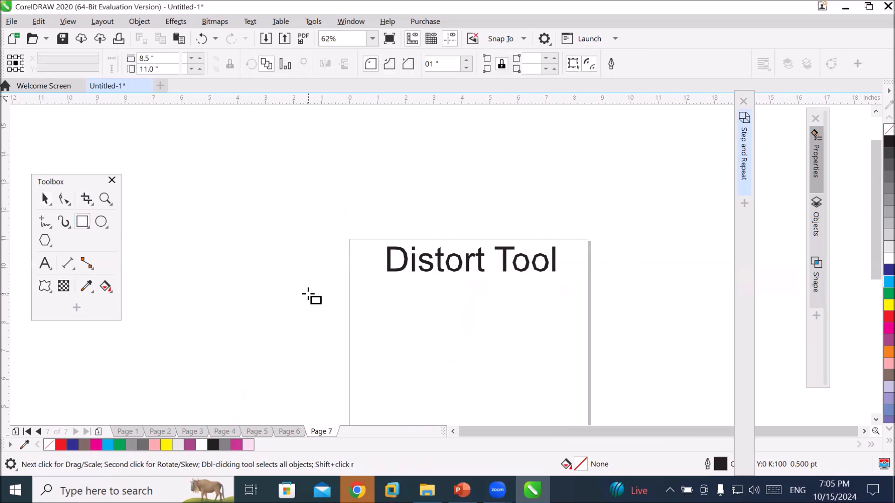
{"action": "left_click_drag", "start_coordinate": [381, 292], "coordinate": [575, 378]}
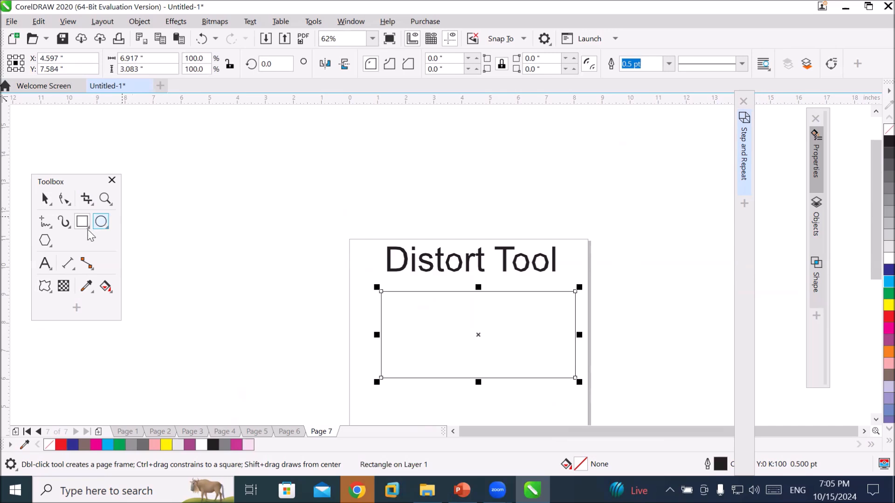
Apply a twister distortion of 1 complete rotation to the rectangle, then return the rotations to 0
{"action": "left_click", "coordinate": [42, 287]}
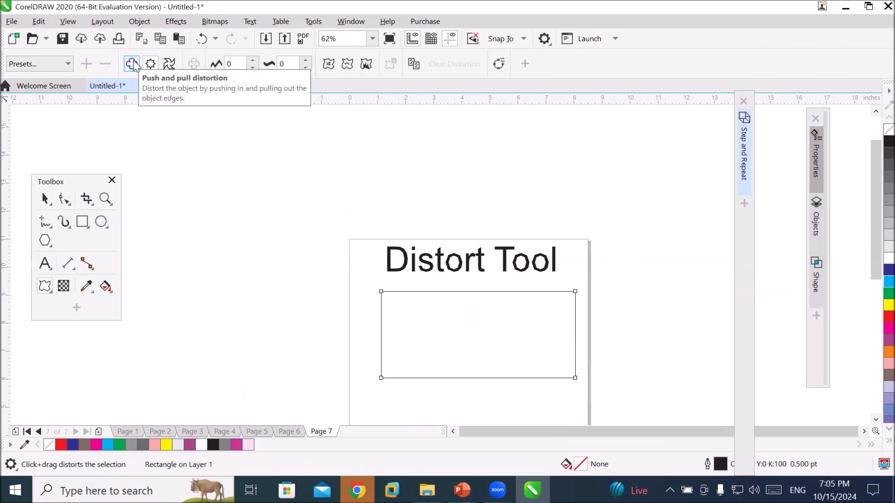
{"action": "left_click", "coordinate": [170, 64]}
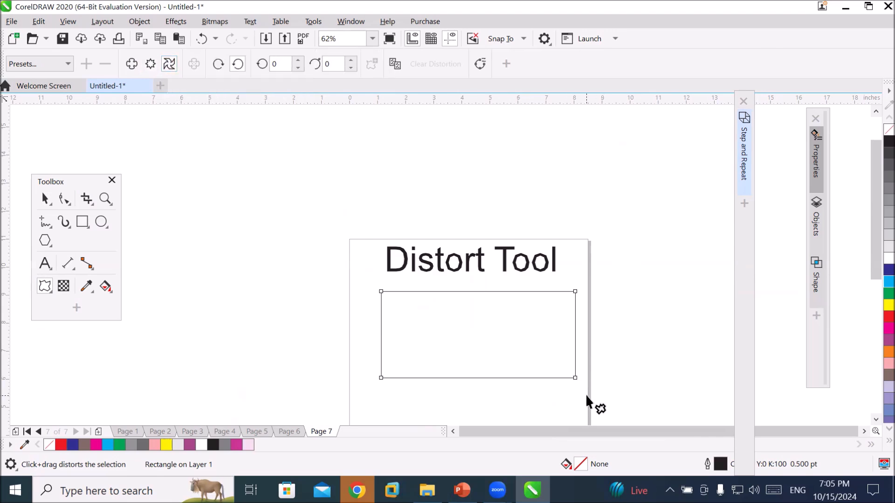
{"action": "scroll", "coordinate": [580, 397], "scroll_direction": "up", "scroll_amount": 3}
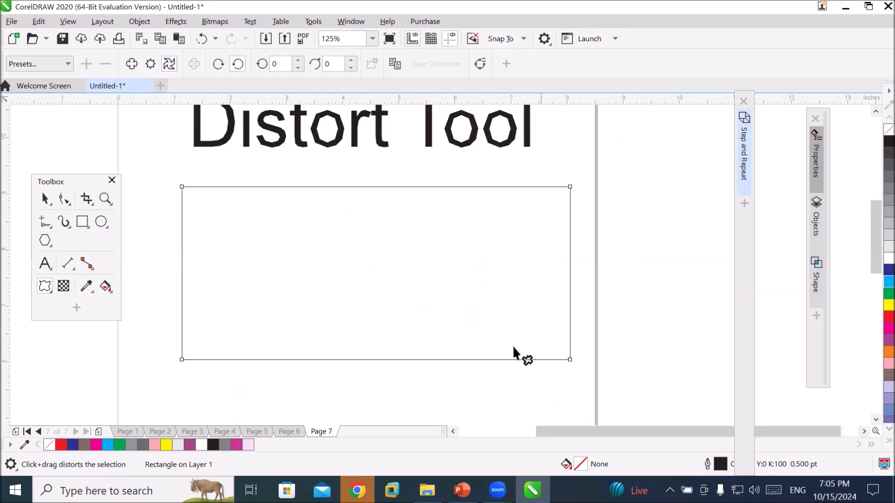
{"action": "left_click", "coordinate": [300, 61]}
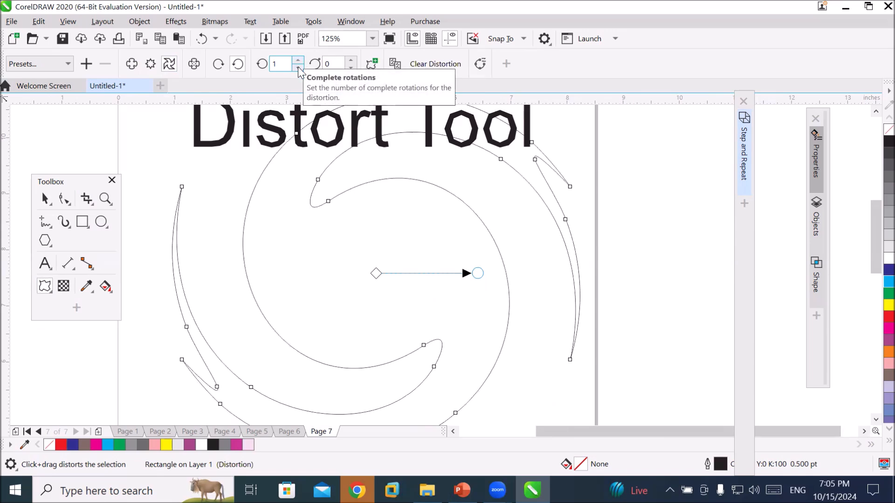
{"action": "left_click", "coordinate": [299, 67]}
Raise the additional degrees of the rectangle's twister distortion to 15
{"action": "left_click", "coordinate": [350, 61]}
{"action": "left_click", "coordinate": [351, 61]}
{"action": "left_click", "coordinate": [351, 62]}
{"action": "left_click", "coordinate": [351, 62]}
{"action": "left_click", "coordinate": [351, 62]}
{"action": "left_click", "coordinate": [350, 62]}
{"action": "left_click", "coordinate": [351, 61]}
{"action": "left_click", "coordinate": [350, 62]}
{"action": "left_click", "coordinate": [351, 62]}
{"action": "left_click", "coordinate": [351, 61]}
{"action": "left_click", "coordinate": [351, 61]}
{"action": "left_click", "coordinate": [351, 61]}
{"action": "left_click", "coordinate": [351, 62]}
{"action": "left_click", "coordinate": [351, 61]}
{"action": "left_click", "coordinate": [351, 61]}
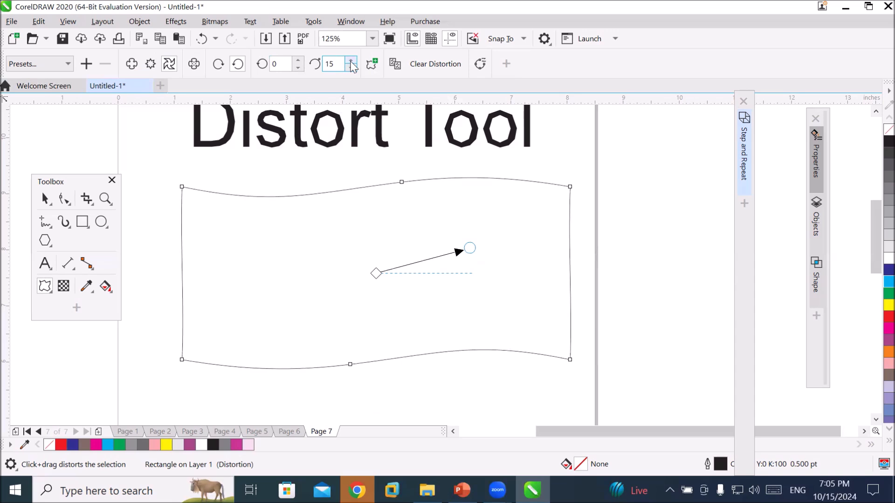
Lower the additional degrees of the rectangle's twister distortion back to 0
{"action": "left_click", "coordinate": [351, 67]}
{"action": "left_click", "coordinate": [351, 67]}
{"action": "left_click", "coordinate": [351, 67]}
{"action": "left_click", "coordinate": [351, 67]}
{"action": "left_click", "coordinate": [351, 67]}
{"action": "left_click", "coordinate": [351, 67]}
{"action": "left_click", "coordinate": [351, 67]}
{"action": "left_click", "coordinate": [351, 67]}
{"action": "left_click", "coordinate": [351, 67]}
{"action": "left_click", "coordinate": [351, 67]}
{"action": "left_click", "coordinate": [351, 67]}
{"action": "left_click", "coordinate": [351, 68]}
{"action": "left_click", "coordinate": [351, 67]}
{"action": "left_click", "coordinate": [351, 67]}
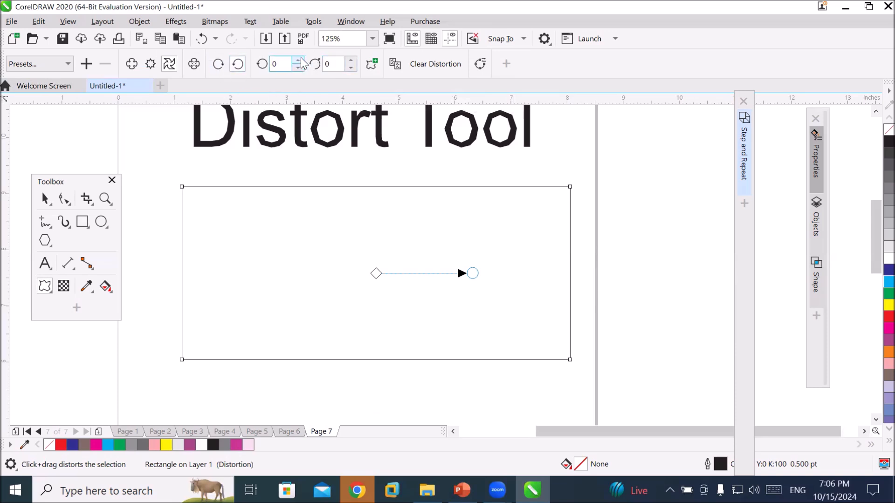
Try a few additional degrees and then 1 complete rotation on the rectangle's twister distortion, returning each to 0
{"action": "left_click", "coordinate": [352, 61]}
{"action": "left_click", "coordinate": [352, 62]}
{"action": "left_click", "coordinate": [352, 61]}
{"action": "left_click", "coordinate": [353, 61]}
{"action": "left_click", "coordinate": [350, 68]}
{"action": "left_click", "coordinate": [351, 68]}
{"action": "left_click", "coordinate": [351, 68]}
{"action": "left_click", "coordinate": [352, 69]}
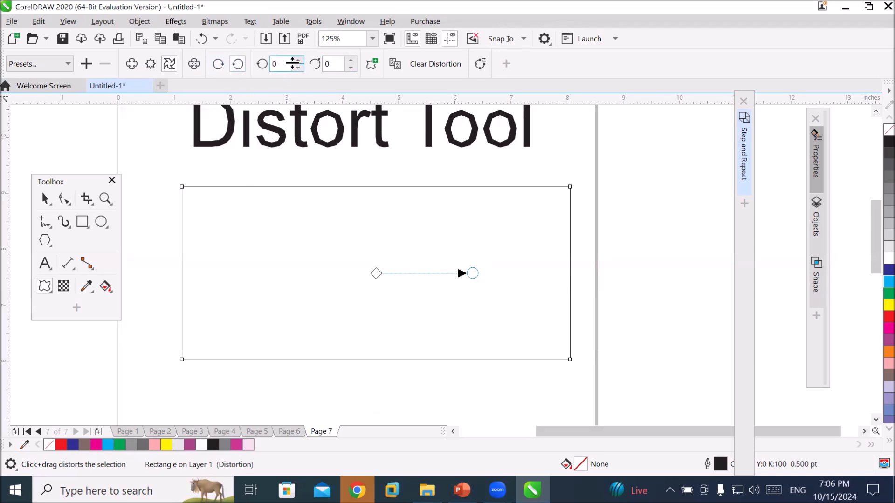
{"action": "left_click", "coordinate": [298, 62]}
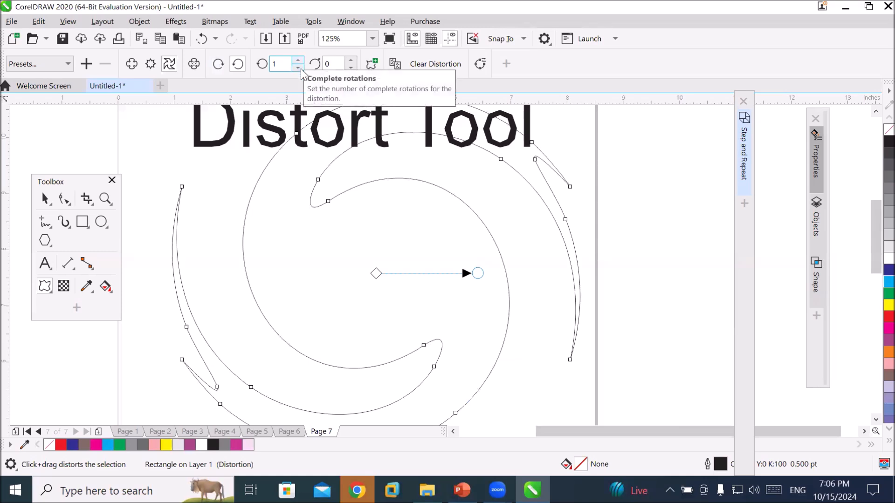
{"action": "left_click", "coordinate": [298, 68]}
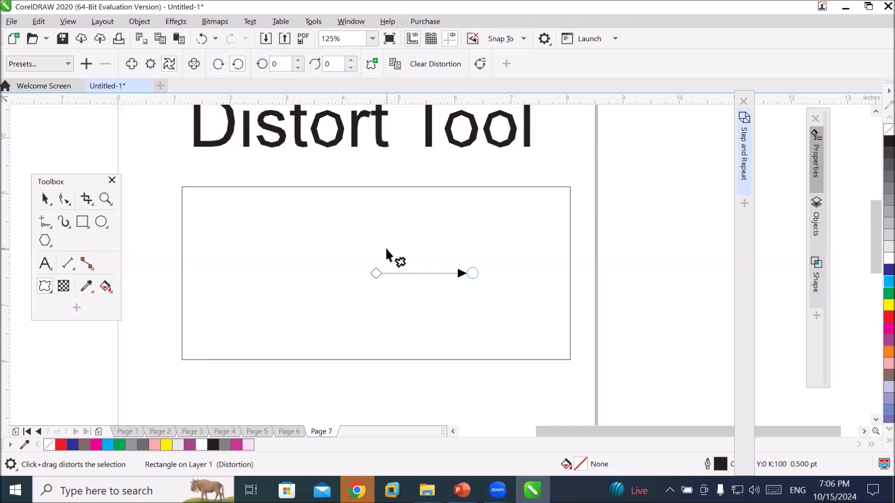
Delete the Distort Tool text above the rectangle
{"action": "scroll", "coordinate": [386, 251], "scroll_direction": "down", "scroll_amount": 2}
{"action": "scroll", "coordinate": [300, 178], "scroll_direction": "up", "scroll_amount": 4}
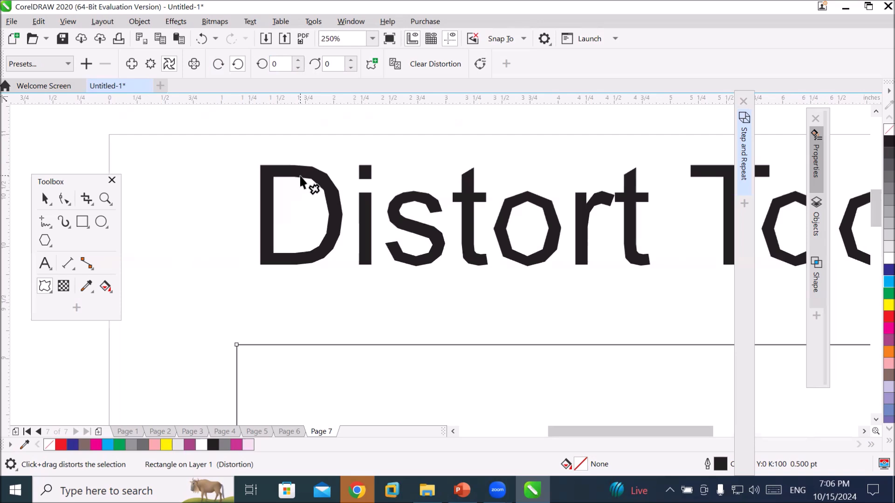
{"action": "scroll", "coordinate": [301, 177], "scroll_direction": "down", "scroll_amount": 2}
{"action": "scroll", "coordinate": [300, 176], "scroll_direction": "down", "scroll_amount": 2}
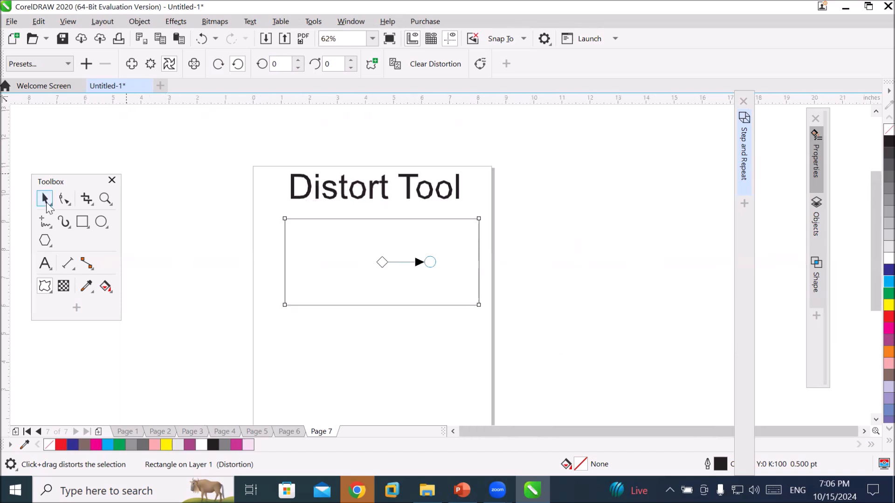
{"action": "left_click", "coordinate": [106, 199]}
{"action": "key", "text": "space"}
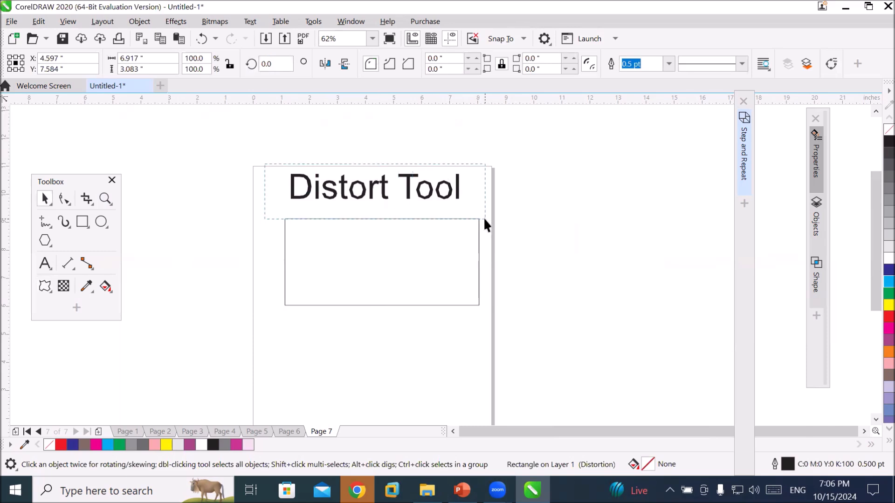
{"action": "left_click", "coordinate": [484, 209]}
{"action": "key", "text": "Delete"}
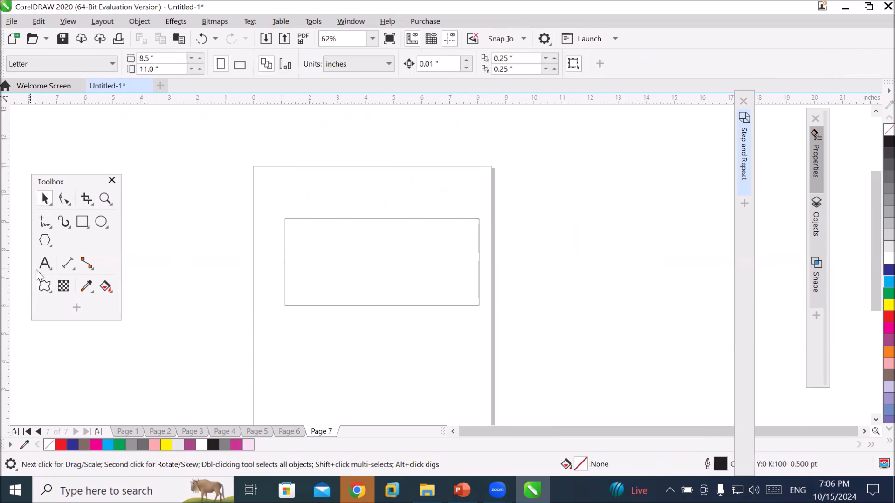
Add the artistic text "Sports" above the rectangle
{"action": "left_click", "coordinate": [48, 269]}
{"action": "left_click", "coordinate": [316, 191]}
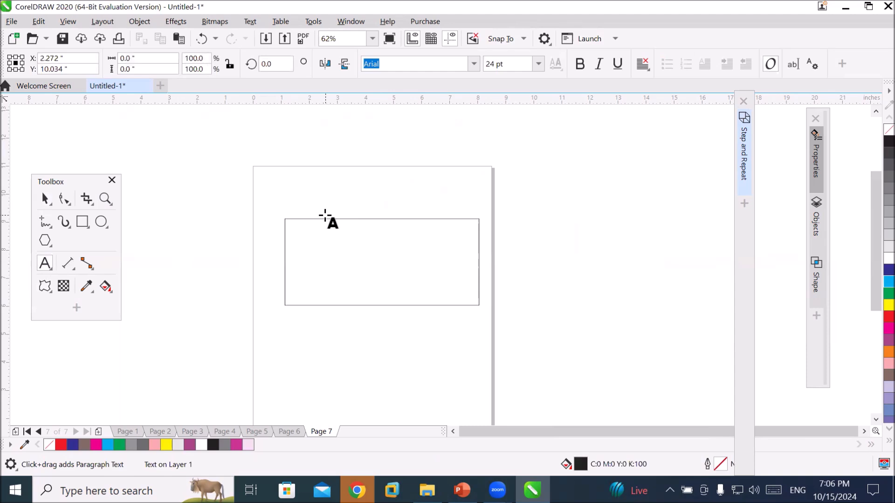
{"action": "type", "text": "Sports"}
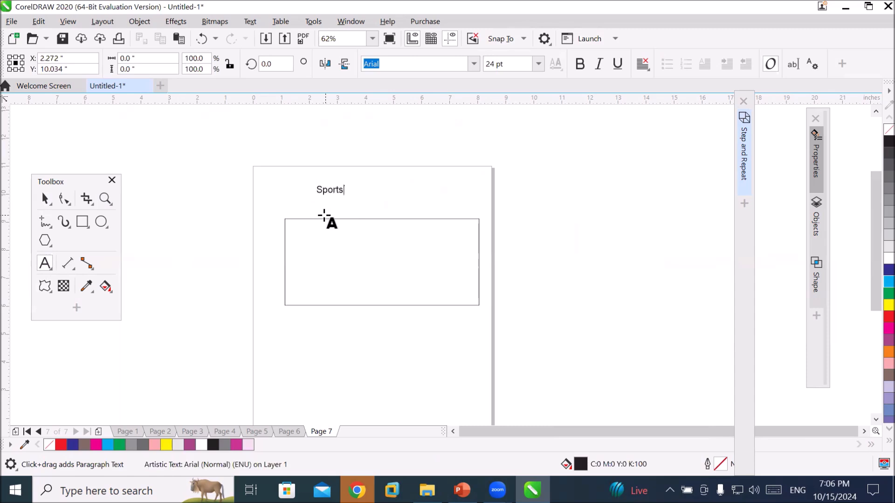
Enlarge the Sports text to about 194 pt and move it over the rectangle
{"action": "left_click", "coordinate": [48, 201]}
{"action": "left_click_drag", "start_coordinate": [348, 180], "coordinate": [490, 166]}
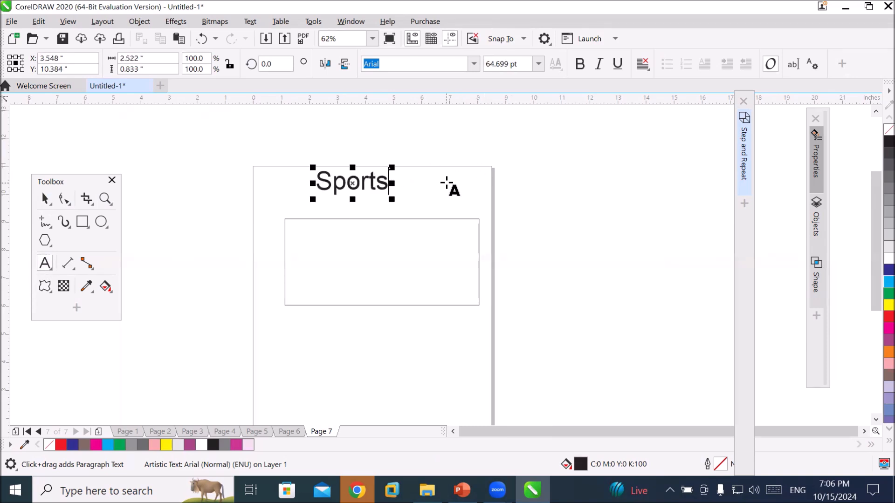
{"action": "left_click_drag", "start_coordinate": [392, 198], "coordinate": [536, 299]}
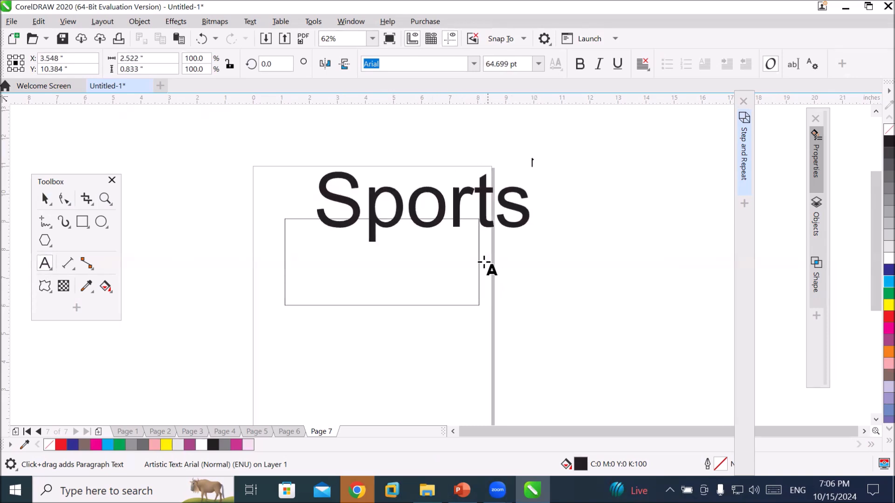
{"action": "left_click", "coordinate": [45, 199]}
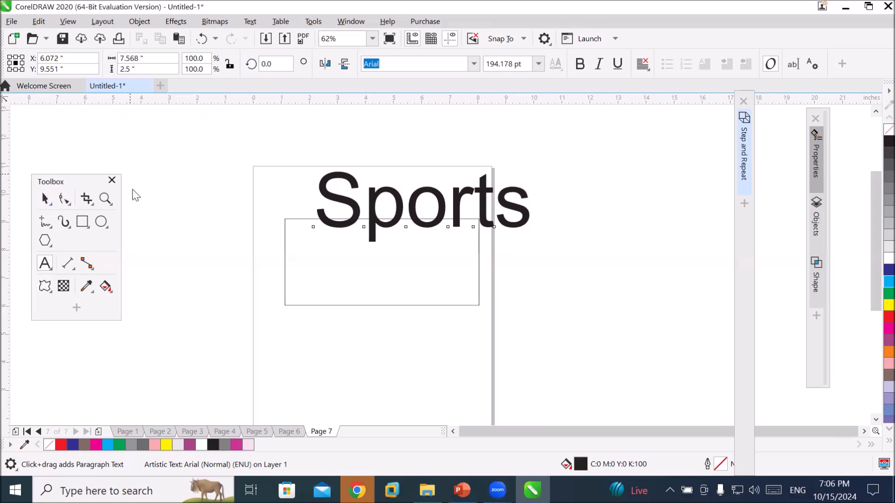
{"action": "left_click", "coordinate": [334, 219]}
{"action": "left_click_drag", "start_coordinate": [372, 228], "coordinate": [332, 275]}
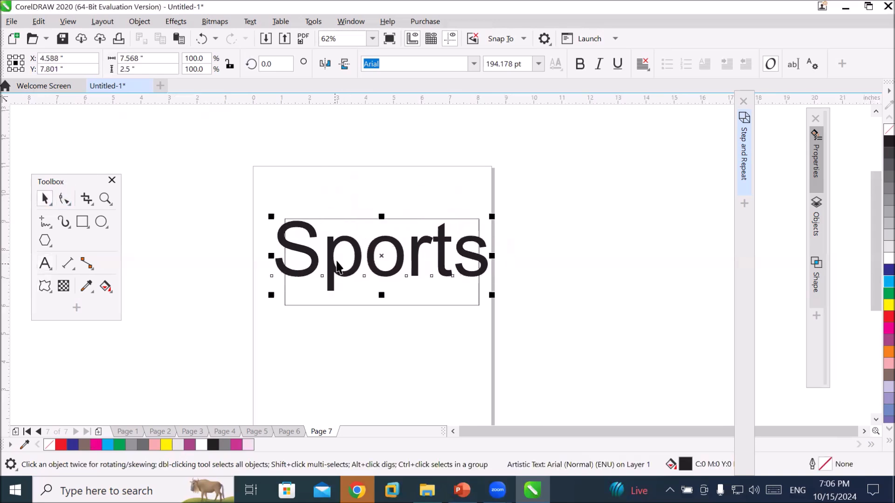
Apply a twister distortion to the Sports text and raise its additional degrees to 27
{"action": "left_click", "coordinate": [46, 286]}
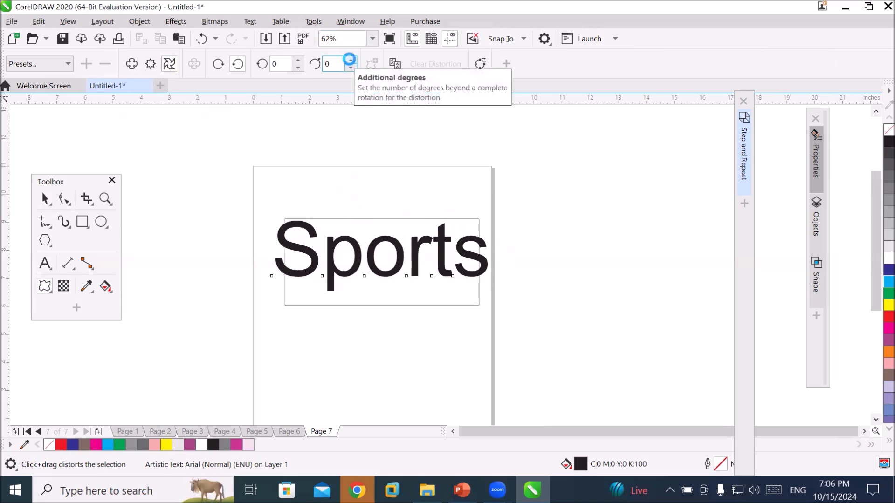
{"action": "left_click", "coordinate": [350, 60]}
{"action": "left_click", "coordinate": [349, 60]}
{"action": "left_click", "coordinate": [349, 60]}
{"action": "left_click", "coordinate": [350, 60]}
{"action": "left_click", "coordinate": [350, 60]}
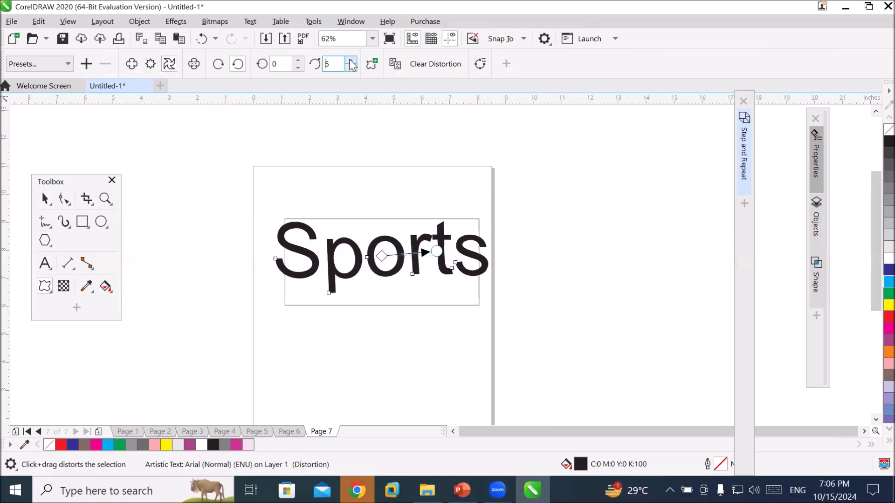
{"action": "left_click", "coordinate": [350, 60]}
{"action": "left_click", "coordinate": [349, 60]}
{"action": "left_click", "coordinate": [349, 60]}
{"action": "left_click", "coordinate": [349, 60]}
{"action": "left_click", "coordinate": [349, 60]}
{"action": "double_click", "coordinate": [349, 60]}
{"action": "double_click", "coordinate": [349, 60]}
{"action": "double_click", "coordinate": [349, 60]}
{"action": "left_click", "coordinate": [349, 60]}
{"action": "double_click", "coordinate": [350, 60]}
{"action": "double_click", "coordinate": [349, 60]}
{"action": "double_click", "coordinate": [350, 60]}
{"action": "double_click", "coordinate": [349, 60]}
{"action": "double_click", "coordinate": [350, 60]}
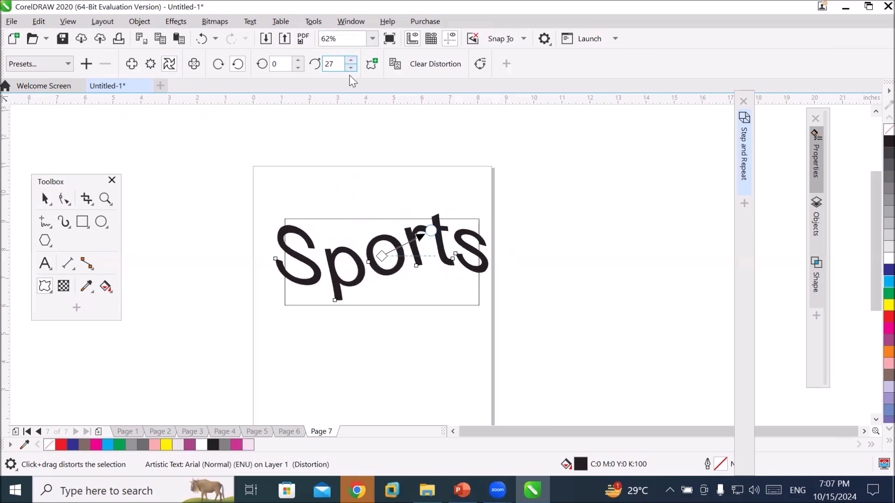
Swirl the Sports text freehand to a clockwise twist of about 313 degrees, then clear its distortion
{"action": "left_click_drag", "start_coordinate": [432, 230], "coordinate": [454, 301]}
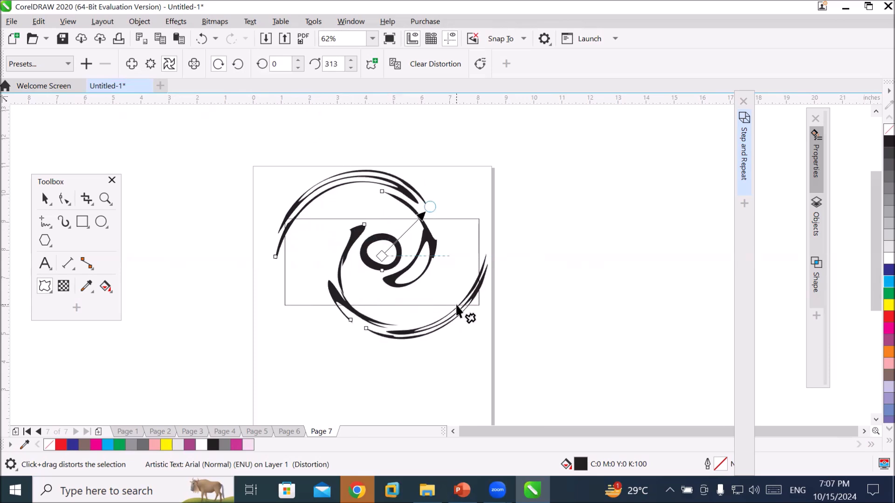
{"action": "left_click", "coordinate": [434, 65]}
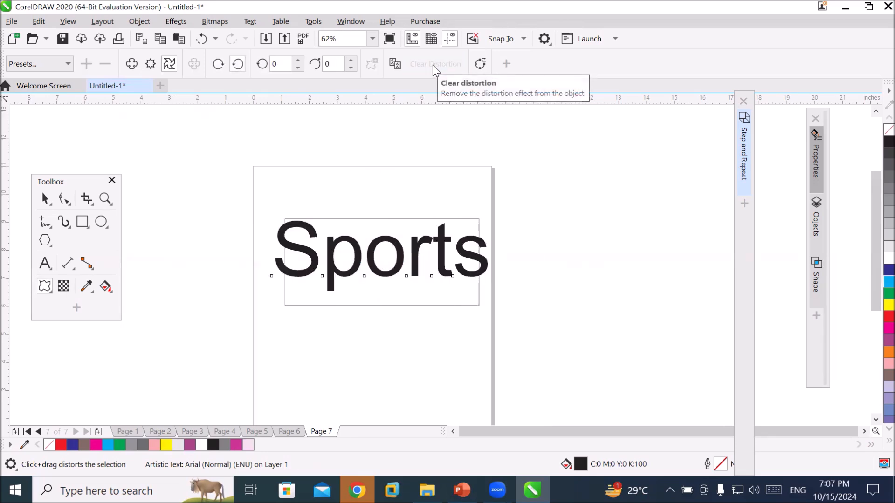
Apply a twister distortion of 1 additional degree to the Sports text and raise its complete rotations to 5
{"action": "left_click", "coordinate": [169, 65]}
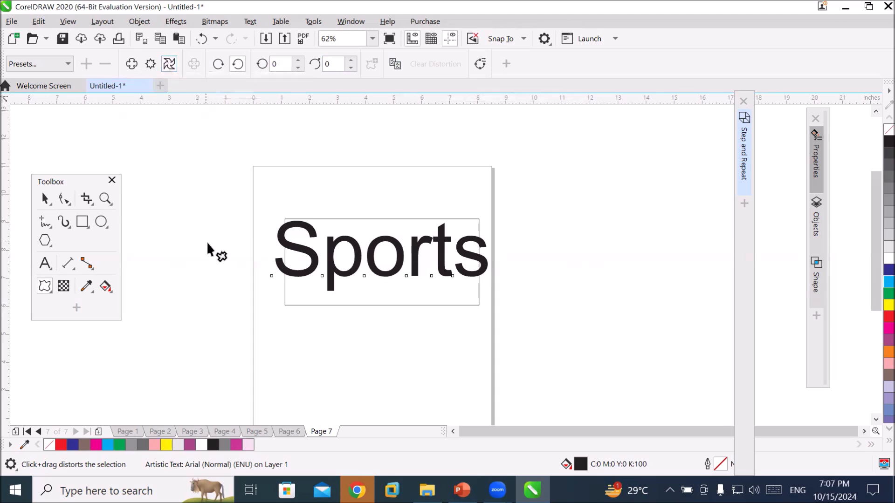
{"action": "left_click", "coordinate": [351, 61]}
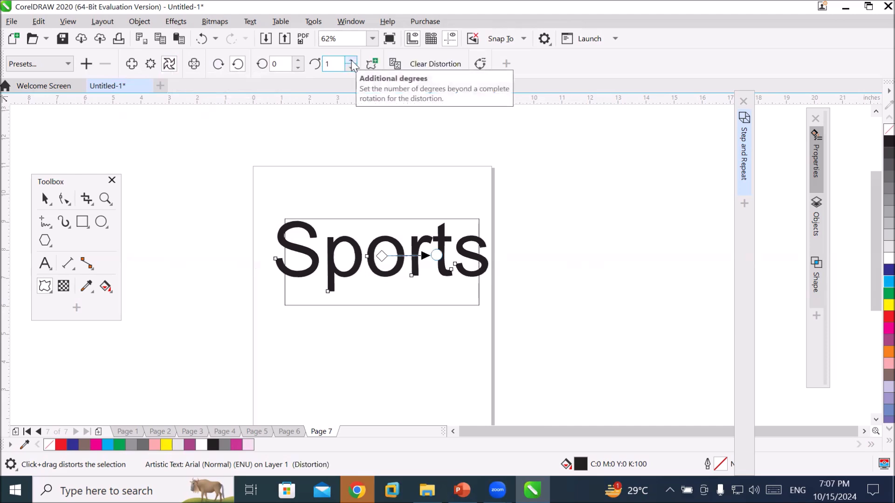
{"action": "left_click", "coordinate": [298, 58]}
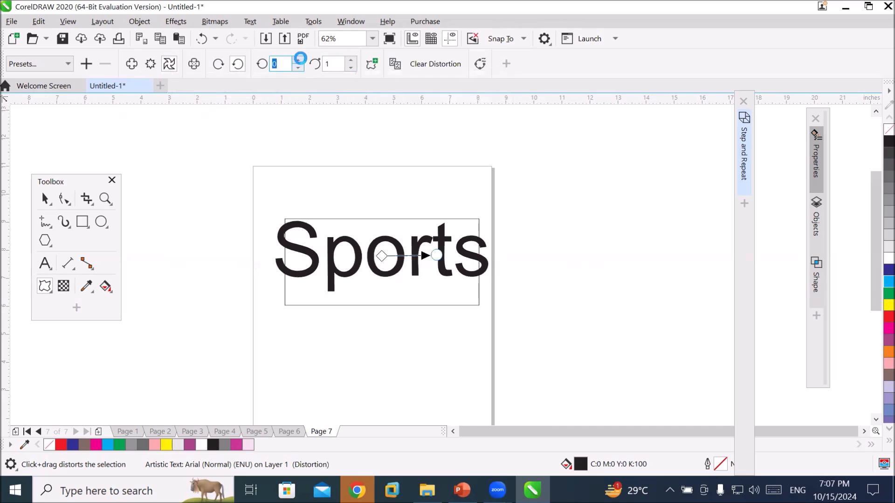
{"action": "type", "text": "1"}
{"action": "left_click", "coordinate": [297, 61]}
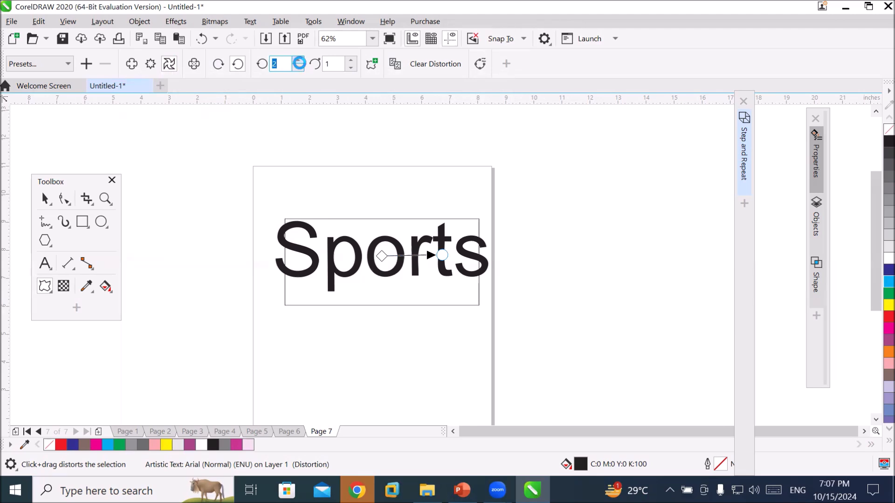
{"action": "left_click", "coordinate": [299, 61]}
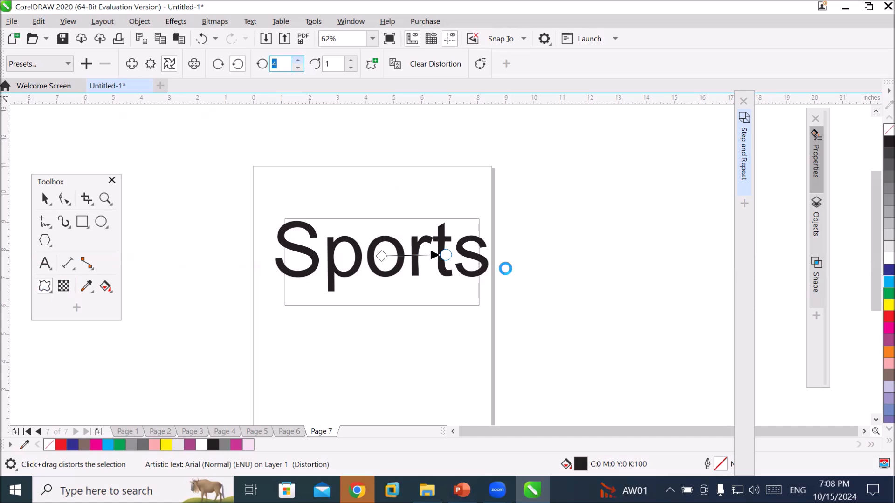
{"action": "type", "text": "5"}
{"action": "key", "text": "Up"}
Examine the CorelDRAW 2020 (64-Bit) process group and its subprocesses in Task Manager, returning to the drawing without ending any task
{"action": "key", "text": "ctrl+shift+Escape"}
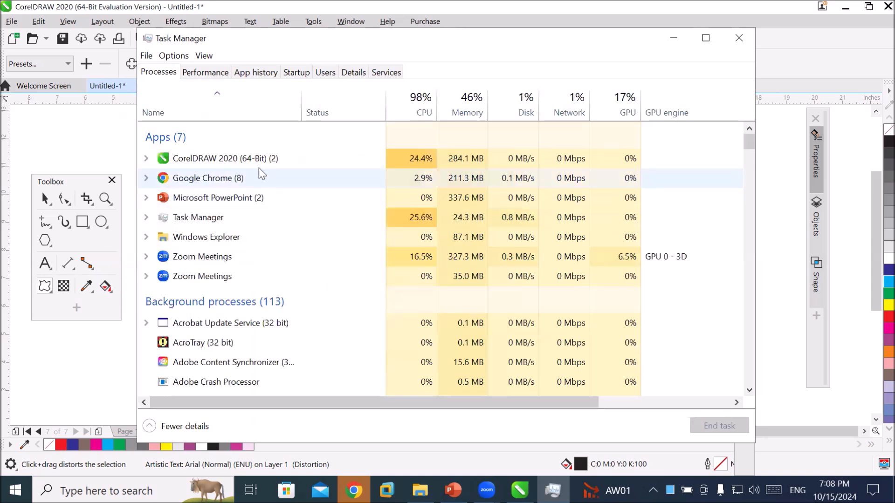
{"action": "left_click", "coordinate": [147, 157]}
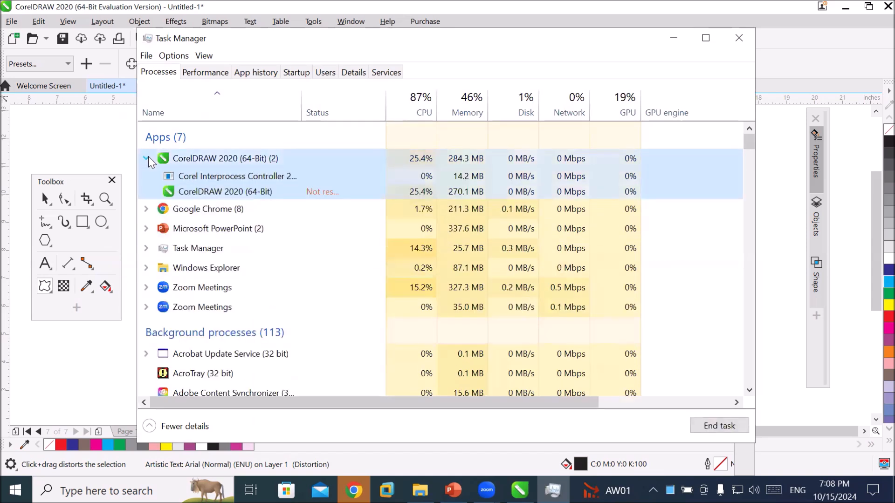
{"action": "left_click", "coordinate": [259, 189]}
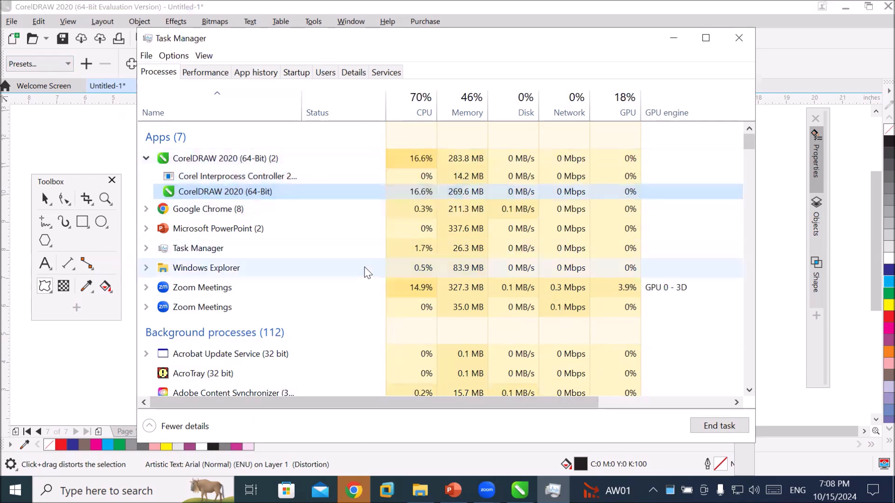
{"action": "scroll", "coordinate": [363, 282], "scroll_direction": "down", "scroll_amount": 1}
{"action": "scroll", "coordinate": [366, 285], "scroll_direction": "up", "scroll_amount": 1}
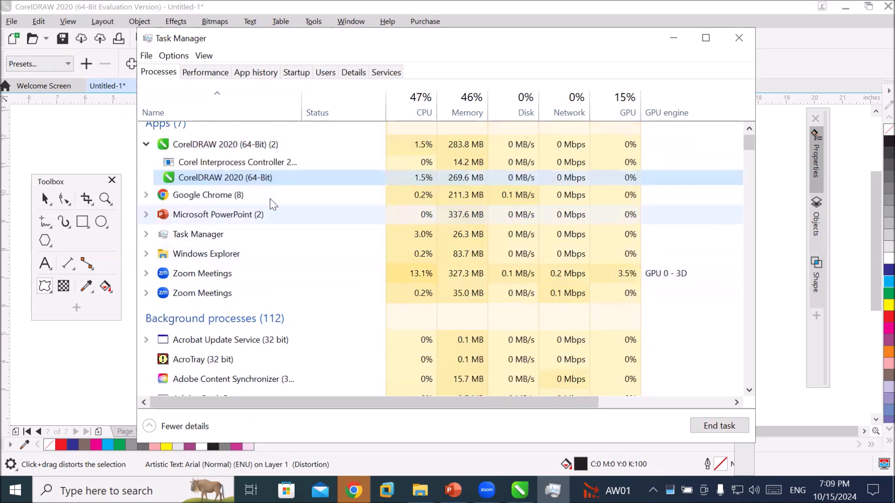
{"action": "left_click", "coordinate": [285, 166]}
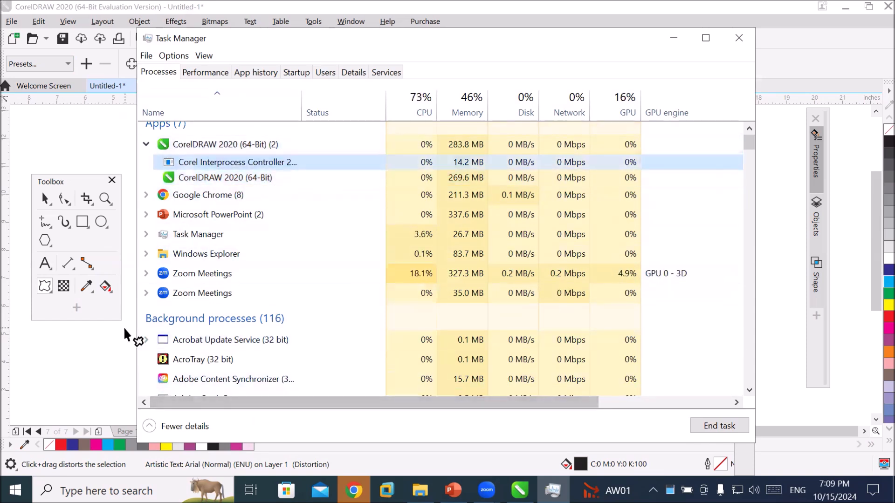
{"action": "left_click", "coordinate": [110, 339]}
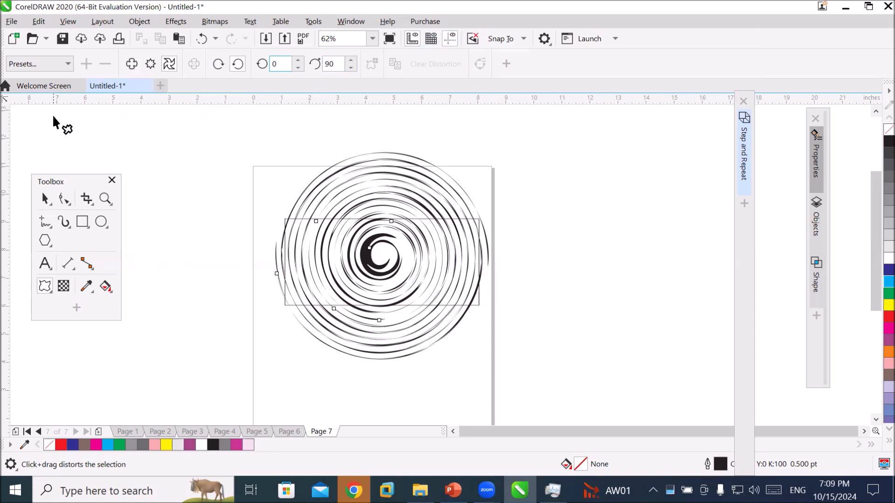
Delete the twisted Sports text and the rectangle around it from page 7
{"action": "left_click", "coordinate": [49, 205]}
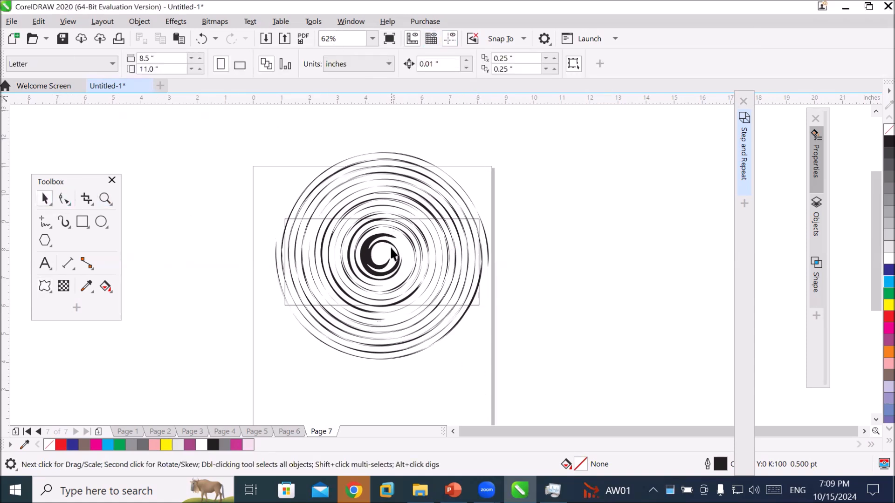
{"action": "left_click", "coordinate": [391, 254]}
{"action": "left_click", "coordinate": [406, 193]}
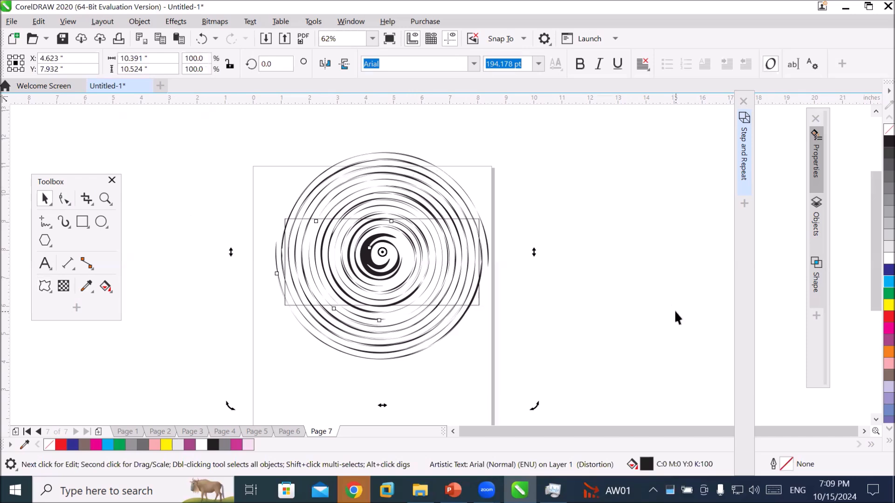
{"action": "key", "text": "Delete"}
{"action": "left_click", "coordinate": [415, 258]}
{"action": "key", "text": "Delete"}
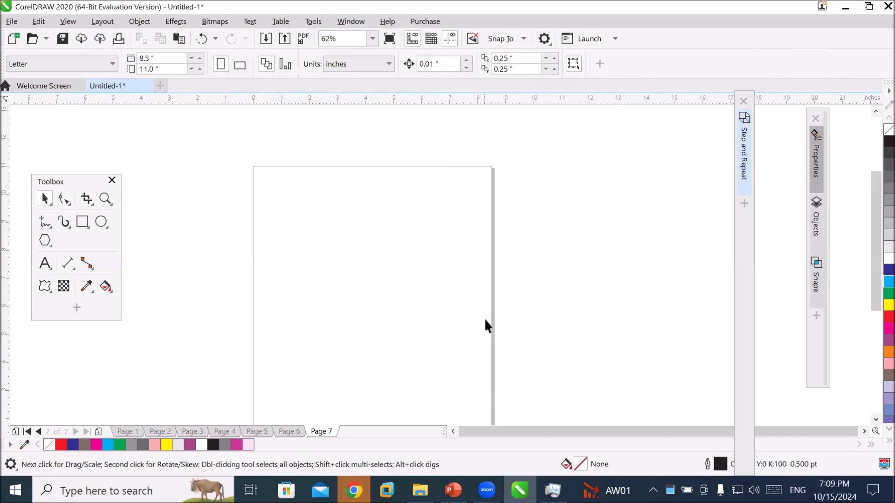
Draw an ellipse about 6.27 inches wide and 5.8 inches high on page 7
{"action": "left_click", "coordinate": [875, 420]}
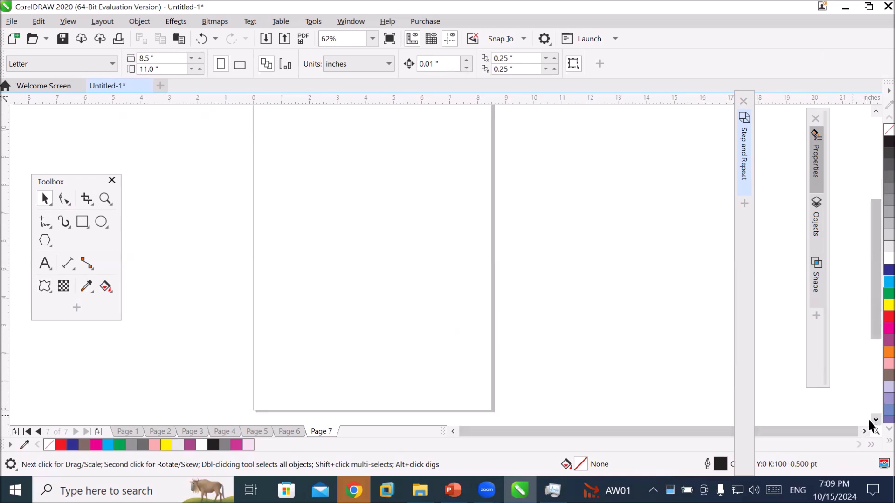
{"action": "left_click", "coordinate": [101, 222]}
{"action": "left_click_drag", "start_coordinate": [306, 155], "coordinate": [485, 320]}
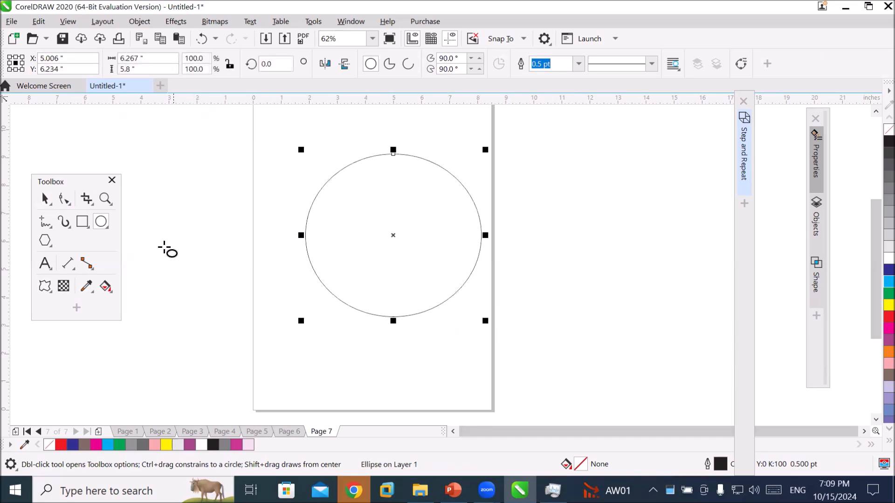
Apply the Stamp distortion preset to the ellipse
{"action": "left_click", "coordinate": [44, 286]}
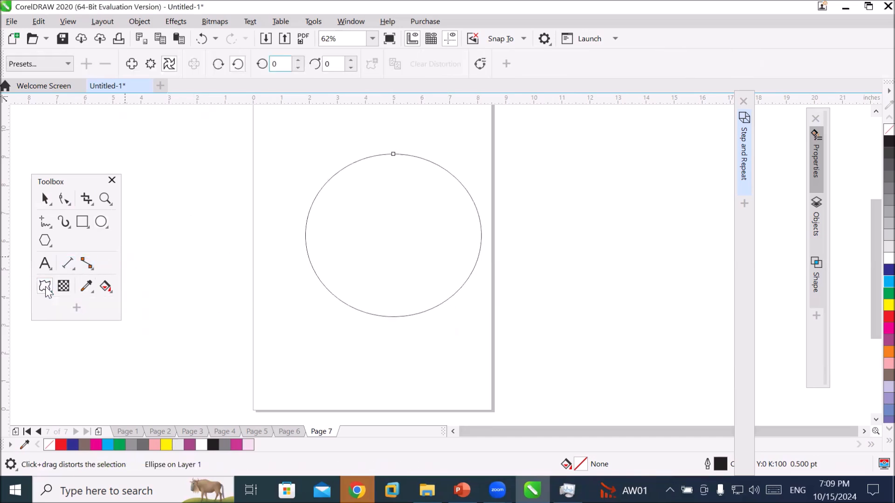
{"action": "left_click", "coordinate": [68, 64]}
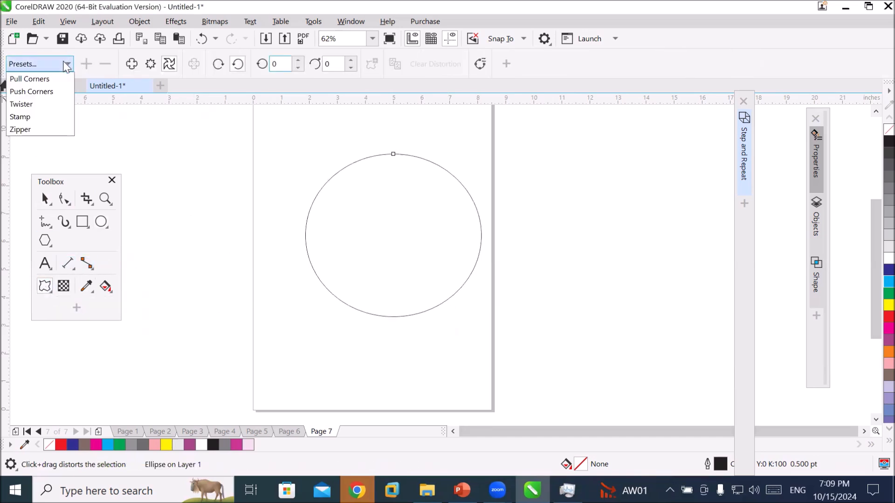
{"action": "left_click", "coordinate": [40, 123]}
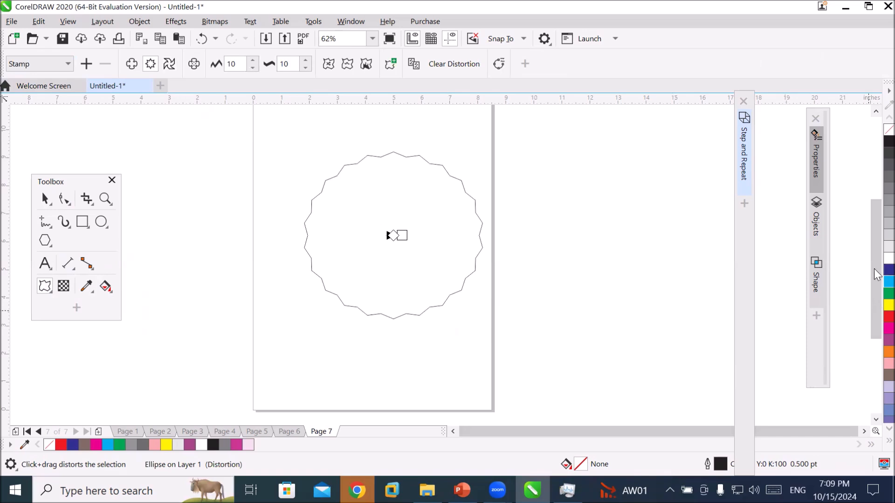
Fill the ellipse with blue (C:100 M:100 Y:0 K:0)
{"action": "left_click", "coordinate": [889, 270]}
{"action": "scroll", "coordinate": [510, 274], "scroll_direction": "up", "scroll_amount": 1}
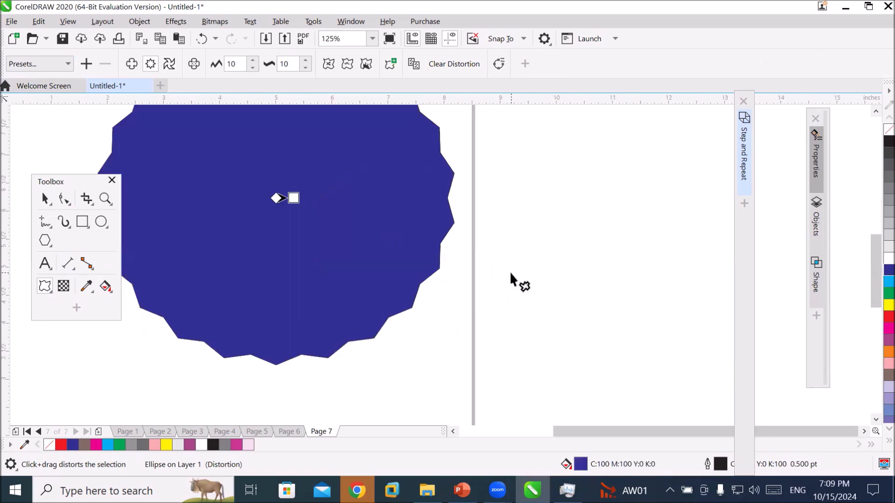
{"action": "scroll", "coordinate": [511, 274], "scroll_direction": "down", "scroll_amount": 1}
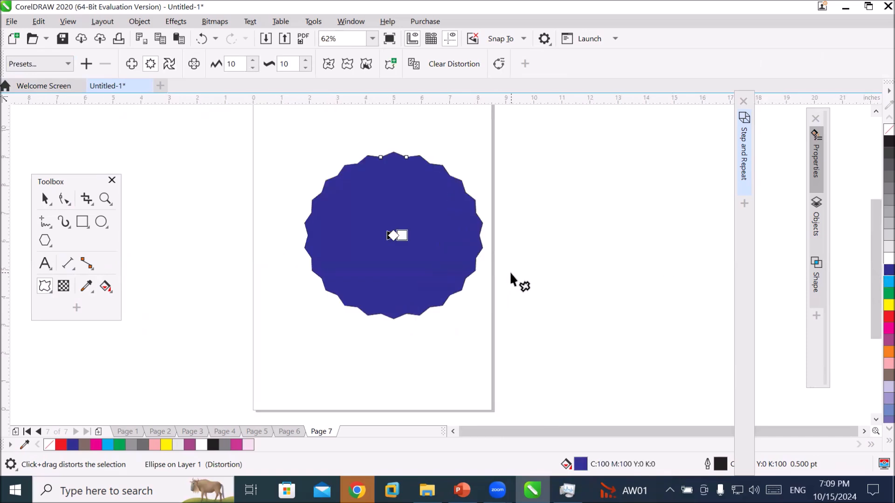
Raise the blue ellipse's zipper amplitude to 42
{"action": "left_click", "coordinate": [253, 61]}
{"action": "left_click", "coordinate": [252, 60]}
{"action": "left_click", "coordinate": [252, 61]}
{"action": "left_click", "coordinate": [252, 61]}
{"action": "left_click", "coordinate": [252, 61]}
{"action": "left_click", "coordinate": [252, 61]}
{"action": "left_click", "coordinate": [252, 61]}
{"action": "left_click", "coordinate": [252, 61]}
{"action": "left_click", "coordinate": [253, 61]}
{"action": "left_click", "coordinate": [252, 61]}
{"action": "left_click", "coordinate": [252, 61]}
{"action": "left_click", "coordinate": [252, 61]}
{"action": "left_click", "coordinate": [253, 62]}
{"action": "left_click", "coordinate": [252, 61]}
{"action": "left_click", "coordinate": [252, 61]}
{"action": "left_click", "coordinate": [252, 61]}
{"action": "left_click", "coordinate": [252, 61]}
{"action": "left_click", "coordinate": [252, 61]}
{"action": "left_click", "coordinate": [252, 61]}
{"action": "left_click", "coordinate": [252, 61]}
{"action": "left_click", "coordinate": [252, 61]}
{"action": "left_click", "coordinate": [252, 61]}
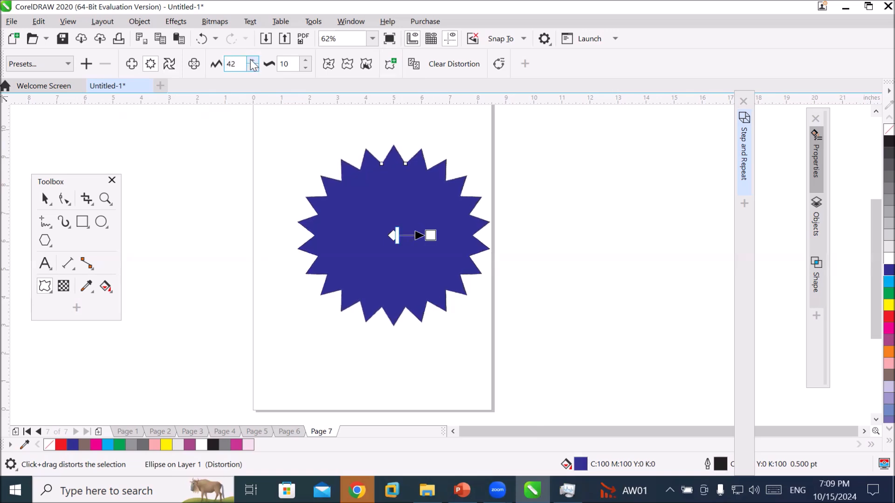
Raise the blue ellipse's zipper frequency gradually, then lower it step by step to 0
{"action": "left_click", "coordinate": [306, 60]}
{"action": "left_click", "coordinate": [306, 61]}
{"action": "left_click", "coordinate": [306, 61]}
{"action": "left_click", "coordinate": [306, 61]}
{"action": "left_click", "coordinate": [306, 60]}
{"action": "left_click", "coordinate": [306, 62]}
{"action": "left_click", "coordinate": [306, 61]}
{"action": "left_click", "coordinate": [306, 61]}
{"action": "left_click", "coordinate": [306, 61]}
{"action": "left_click", "coordinate": [306, 61]}
{"action": "left_click", "coordinate": [306, 61]}
{"action": "left_click", "coordinate": [306, 61]}
{"action": "left_click", "coordinate": [305, 61]}
{"action": "left_click", "coordinate": [305, 61]}
{"action": "left_click", "coordinate": [306, 61]}
{"action": "left_click", "coordinate": [305, 61]}
{"action": "left_click", "coordinate": [305, 68]}
{"action": "left_click", "coordinate": [305, 68]}
{"action": "left_click", "coordinate": [305, 68]}
{"action": "left_click", "coordinate": [305, 68]}
{"action": "left_click", "coordinate": [306, 68]}
{"action": "left_click", "coordinate": [306, 68]}
{"action": "left_click", "coordinate": [305, 68]}
{"action": "left_click", "coordinate": [306, 68]}
{"action": "double_click", "coordinate": [305, 68]}
{"action": "double_click", "coordinate": [305, 68]}
{"action": "left_click", "coordinate": [306, 69]}
{"action": "double_click", "coordinate": [305, 68]}
{"action": "double_click", "coordinate": [306, 68]}
{"action": "left_click", "coordinate": [305, 68]}
{"action": "left_click", "coordinate": [305, 69]}
{"action": "left_click", "coordinate": [305, 68]}
{"action": "left_click", "coordinate": [305, 68]}
{"action": "left_click", "coordinate": [305, 68]}
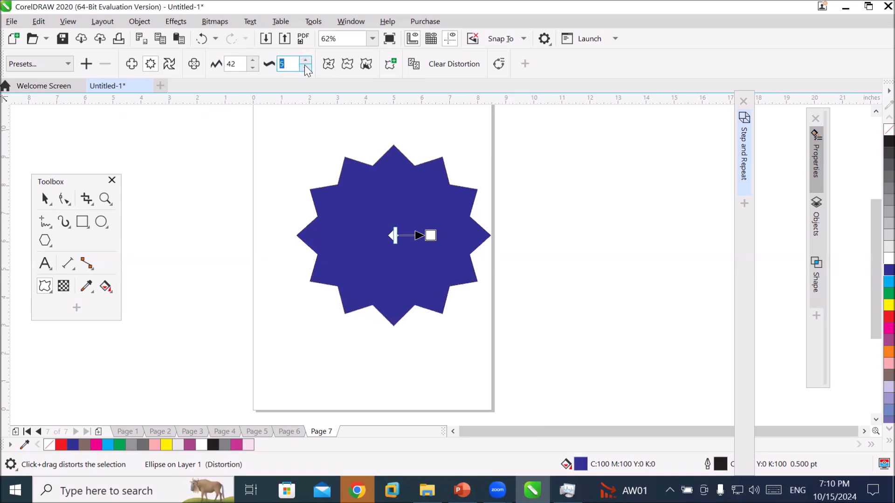
{"action": "left_click", "coordinate": [305, 68]}
{"action": "left_click", "coordinate": [305, 68]}
{"action": "left_click", "coordinate": [305, 68]}
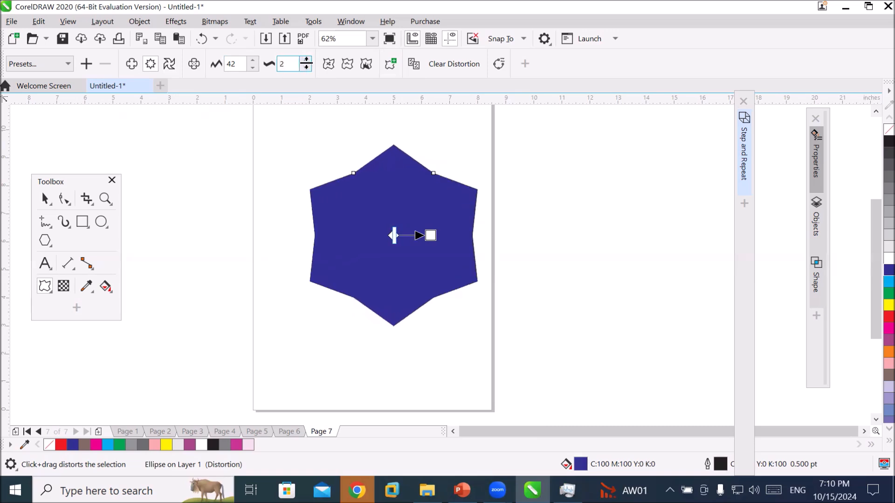
{"action": "left_click", "coordinate": [305, 68]}
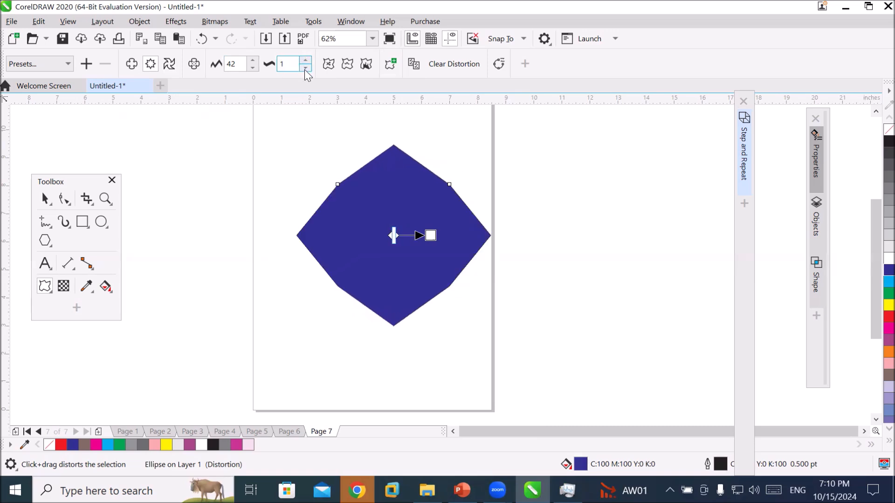
{"action": "left_click", "coordinate": [306, 68]}
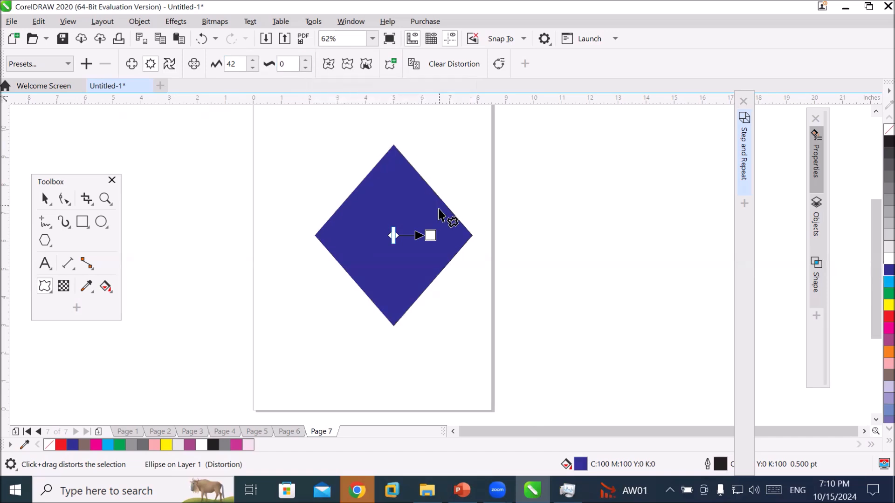
Adjust the distortion on the blue ellipse interactively to a zipper amplitude of 100 and a frequency of 65
{"action": "left_click_drag", "start_coordinate": [430, 235], "coordinate": [500, 277]}
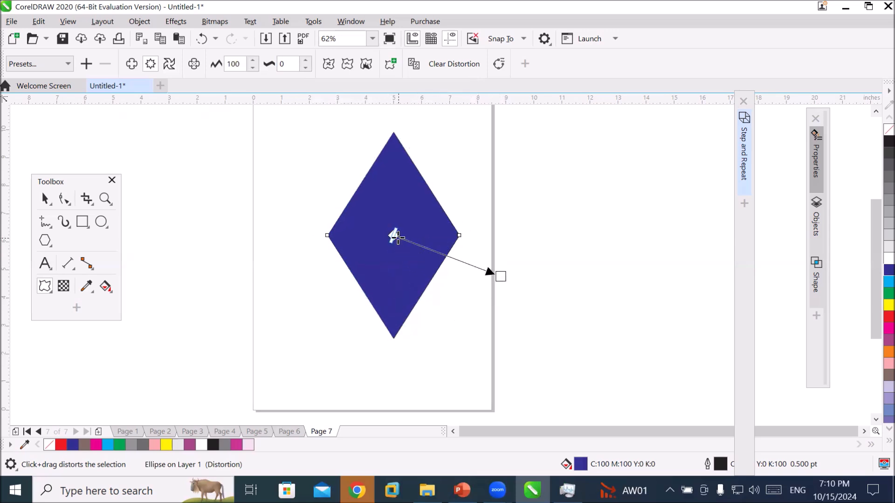
{"action": "left_click_drag", "start_coordinate": [393, 235], "coordinate": [456, 267]}
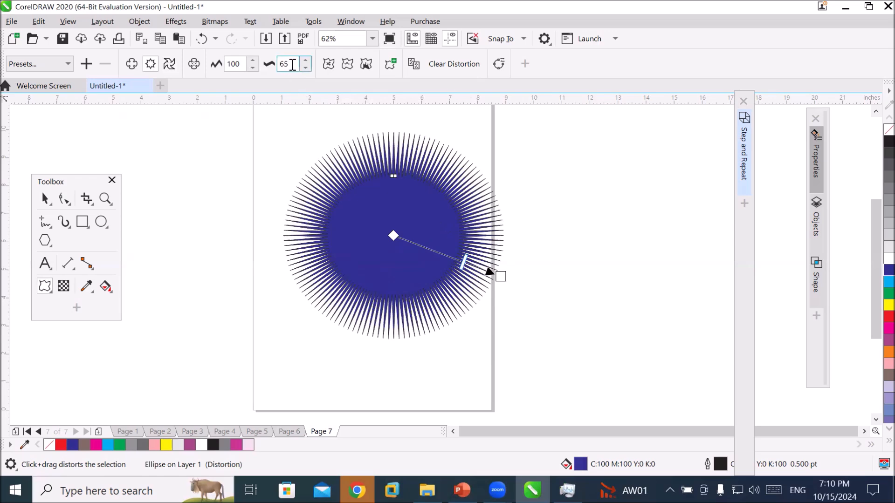
{"action": "double_click", "coordinate": [242, 64]}
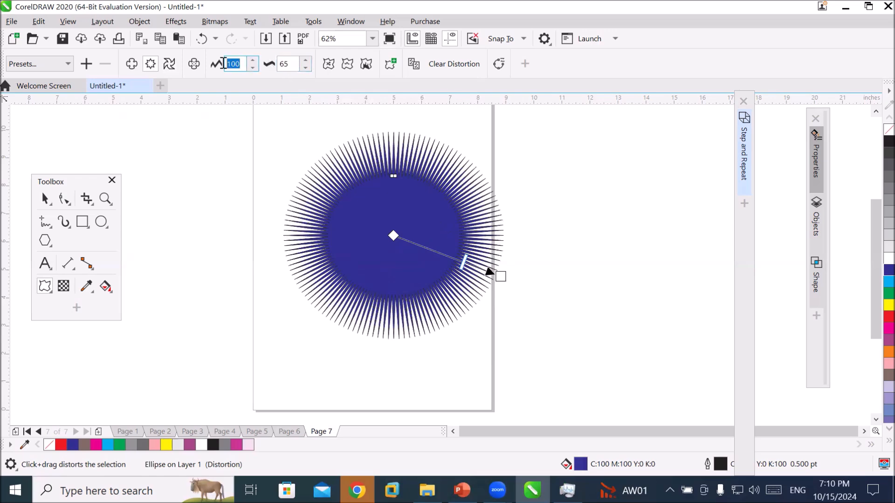
{"action": "left_click", "coordinate": [253, 60]}
Raise the blue ellipse's zipper frequency to 100, then clear its distortion
{"action": "left_click", "coordinate": [305, 61]}
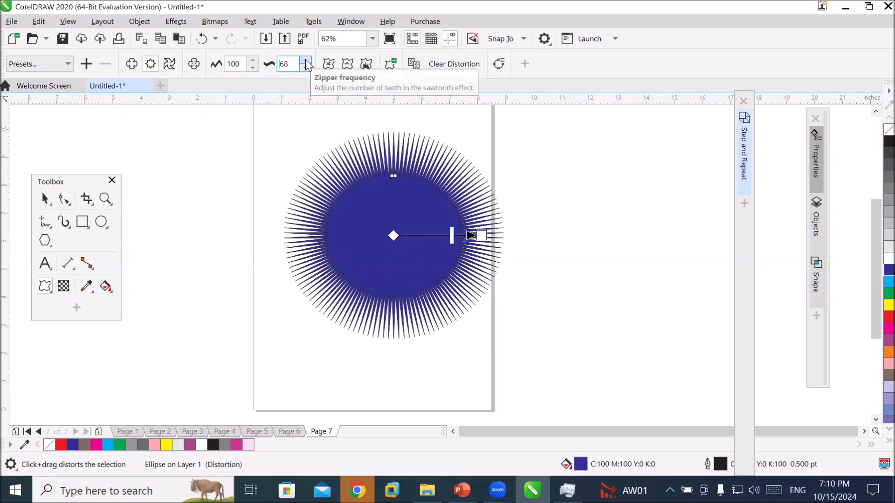
{"action": "left_click", "coordinate": [305, 61]}
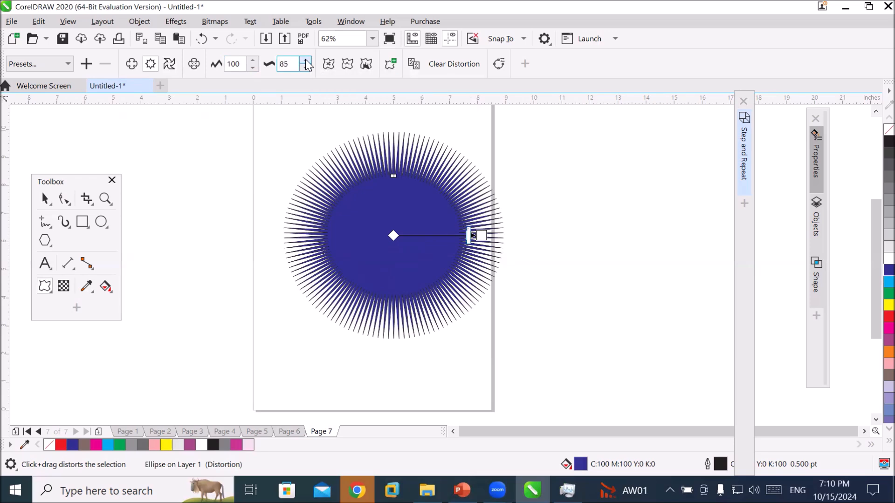
{"action": "left_click_drag", "start_coordinate": [468, 231], "coordinate": [484, 236]}
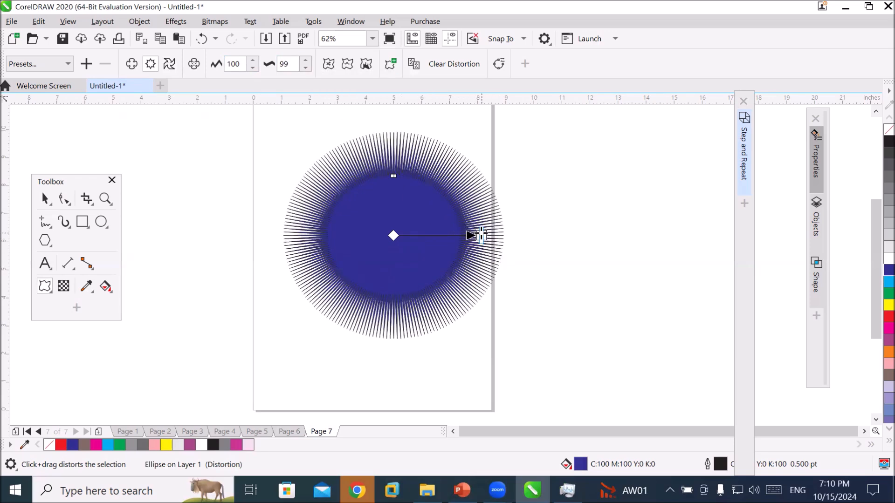
{"action": "left_click", "coordinate": [305, 61]}
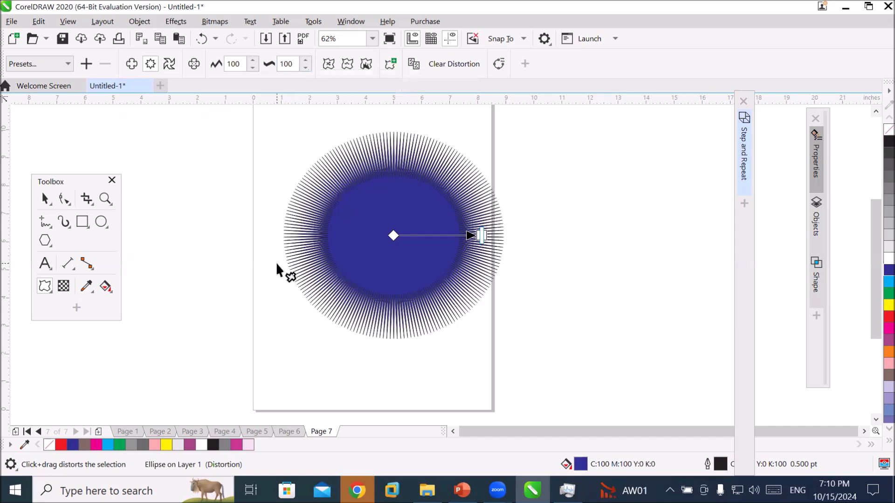
{"action": "left_click", "coordinate": [454, 66]}
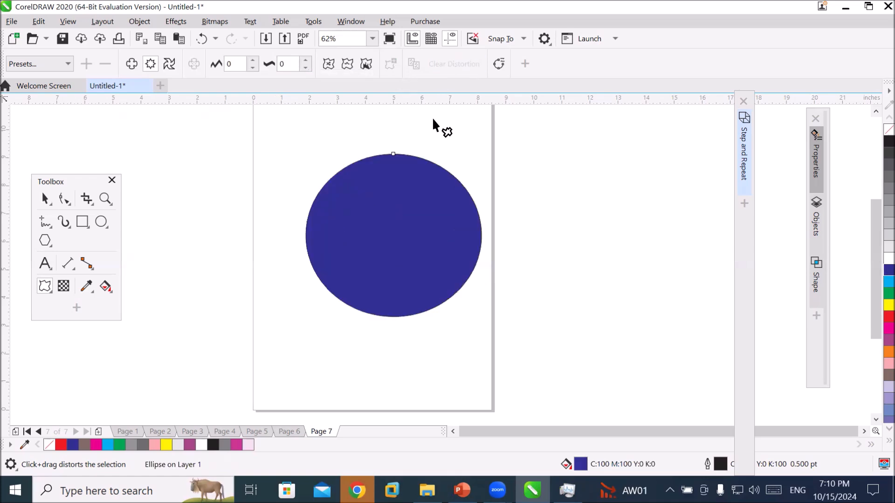
Draw a rectangle about 7.63 by 2.47 inches below the blue ellipse and apply the Stamp distortion preset to it
{"action": "left_click", "coordinate": [85, 228]}
{"action": "left_click_drag", "start_coordinate": [267, 335], "coordinate": [482, 405]}
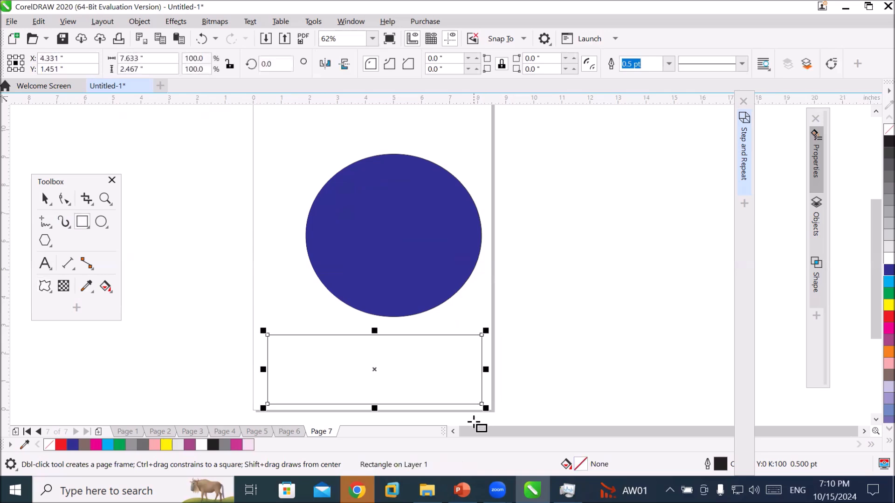
{"action": "left_click", "coordinate": [44, 287]}
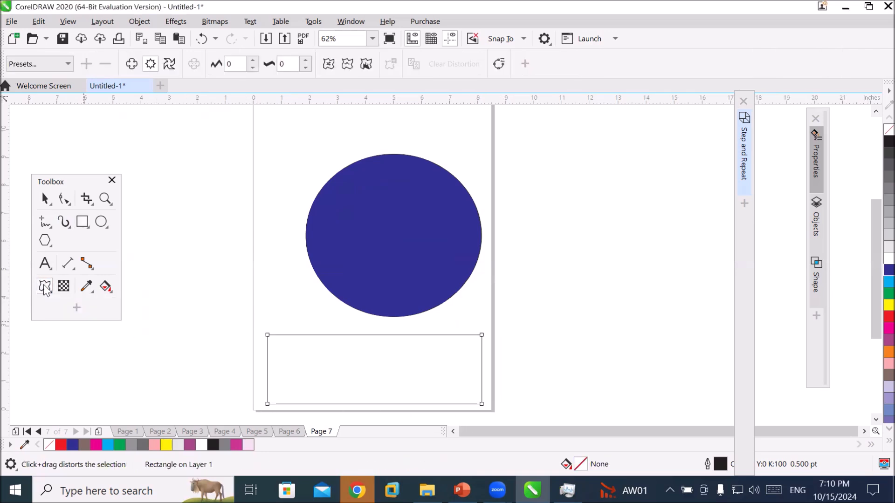
{"action": "left_click", "coordinate": [64, 64]}
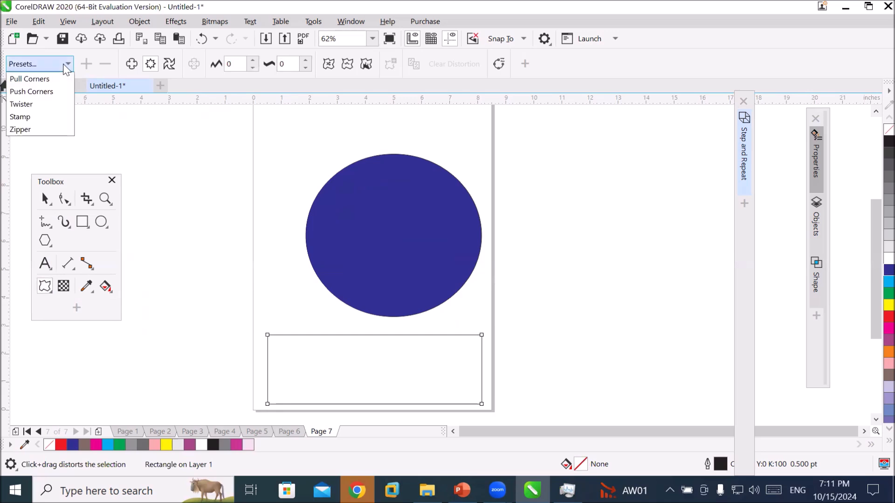
{"action": "left_click", "coordinate": [45, 117]}
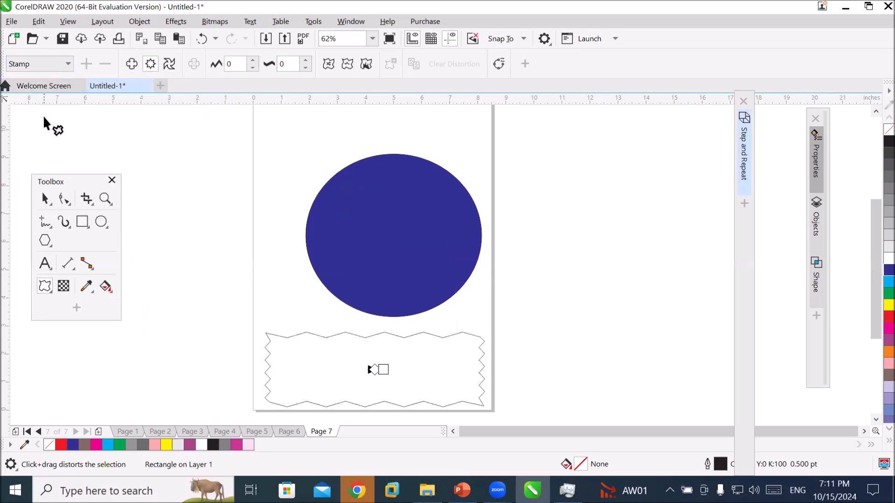
{"action": "left_click", "coordinate": [865, 431]}
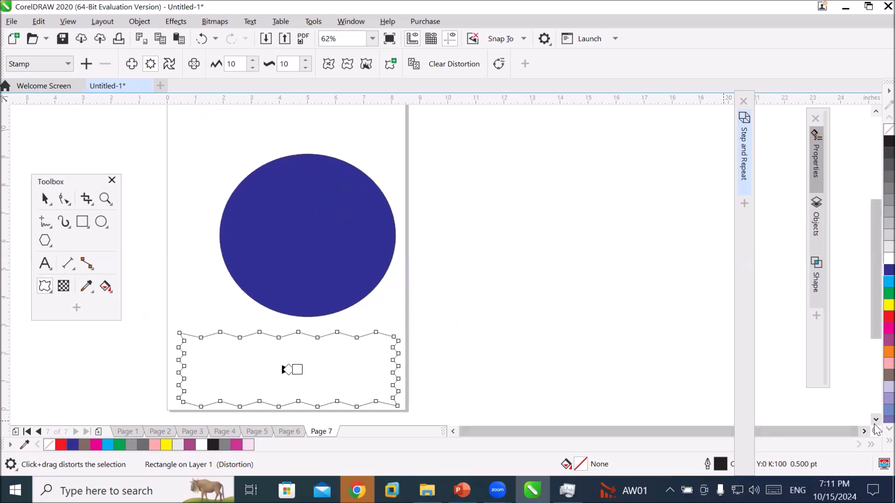
{"action": "left_click", "coordinate": [875, 424]}
{"action": "left_click", "coordinate": [875, 424]}
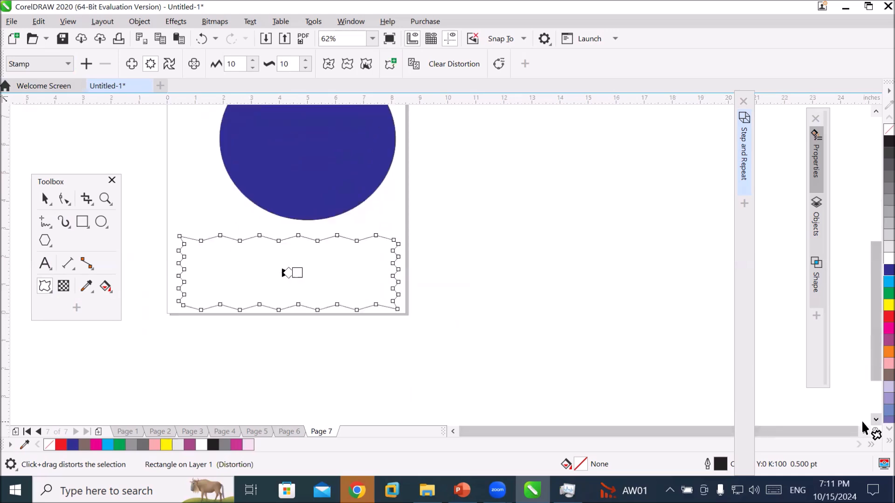
Fill the stamp-shaped rectangle with cyan and set its zipper frequency to 16 and amplitude to 12
{"action": "left_click", "coordinate": [888, 281]}
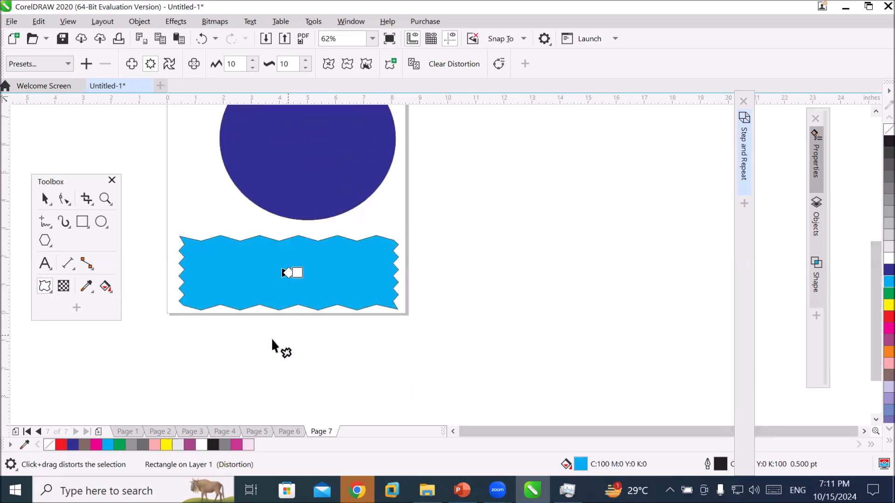
{"action": "left_click", "coordinate": [306, 61]}
{"action": "left_click", "coordinate": [306, 61]}
{"action": "left_click", "coordinate": [306, 61]}
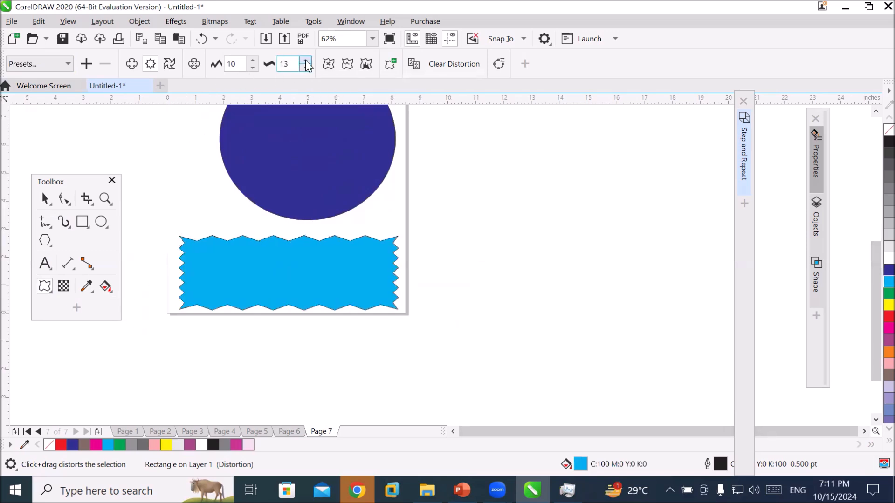
{"action": "left_click", "coordinate": [306, 61]}
{"action": "left_click", "coordinate": [306, 61]}
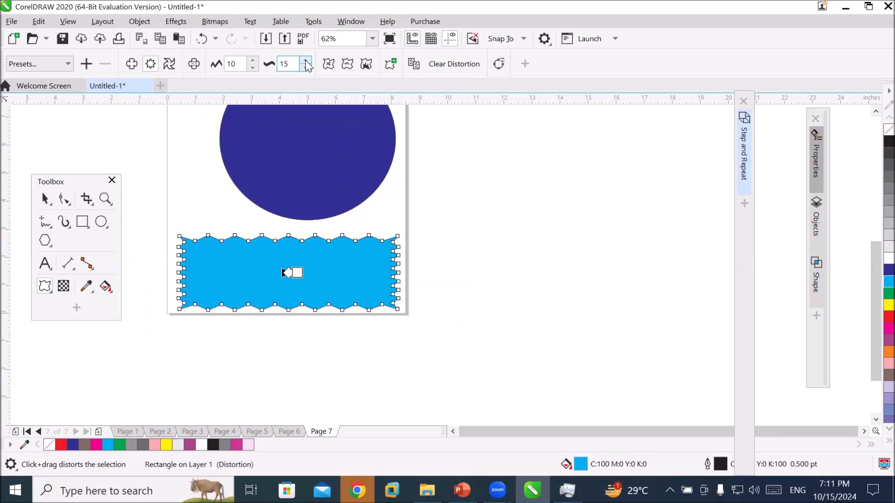
{"action": "left_click", "coordinate": [306, 61]}
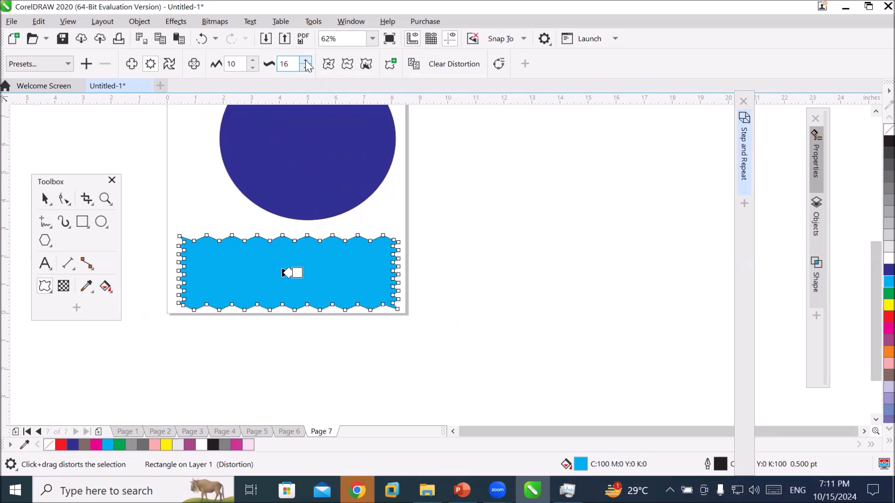
{"action": "left_click", "coordinate": [254, 61]}
{"action": "left_click", "coordinate": [254, 60]}
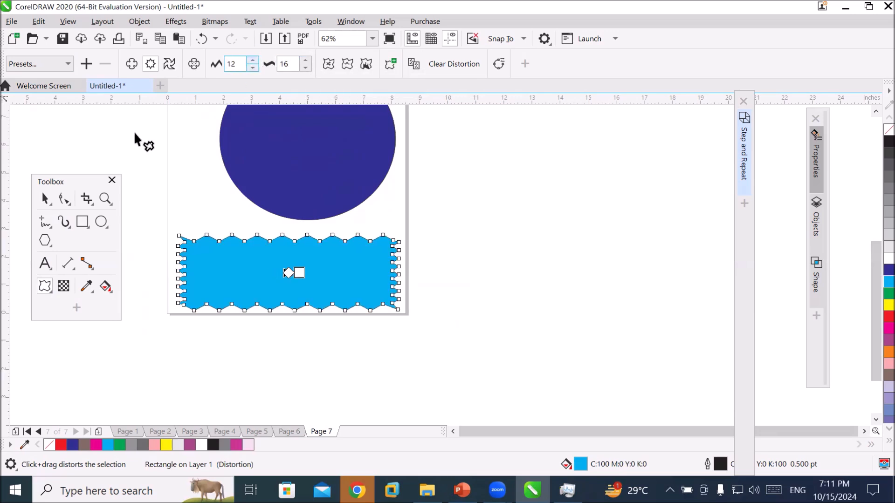
Add the artistic text "Admission Open" on the cyan rectangle, enlarge it to about 56.6 pt and centre it on the shape
{"action": "left_click", "coordinate": [228, 266]}
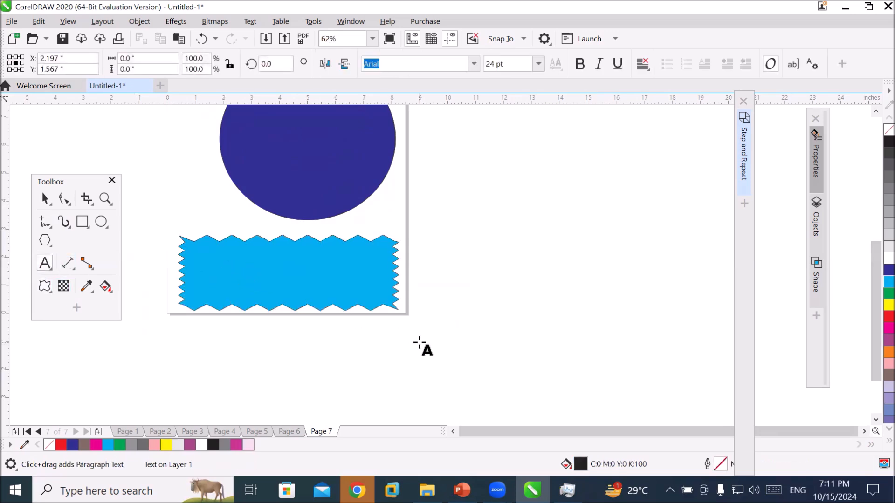
{"action": "type", "text": "Admiss"}
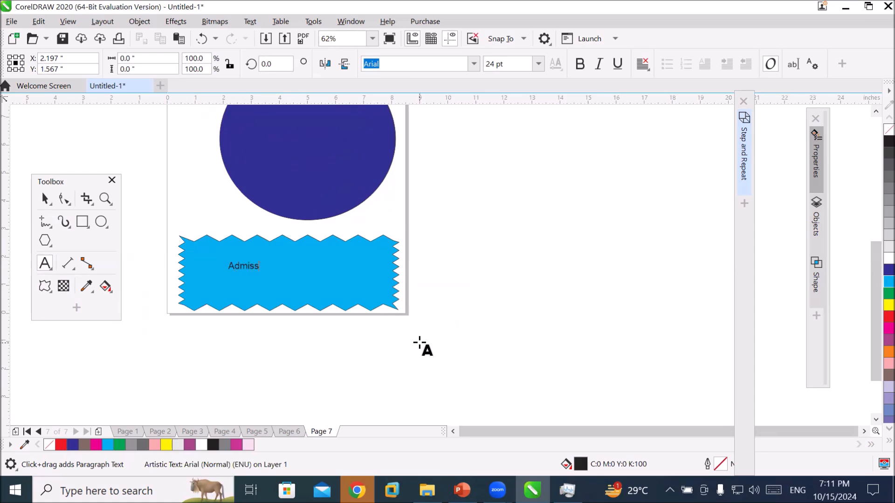
{"action": "type", "text": "ion Open"}
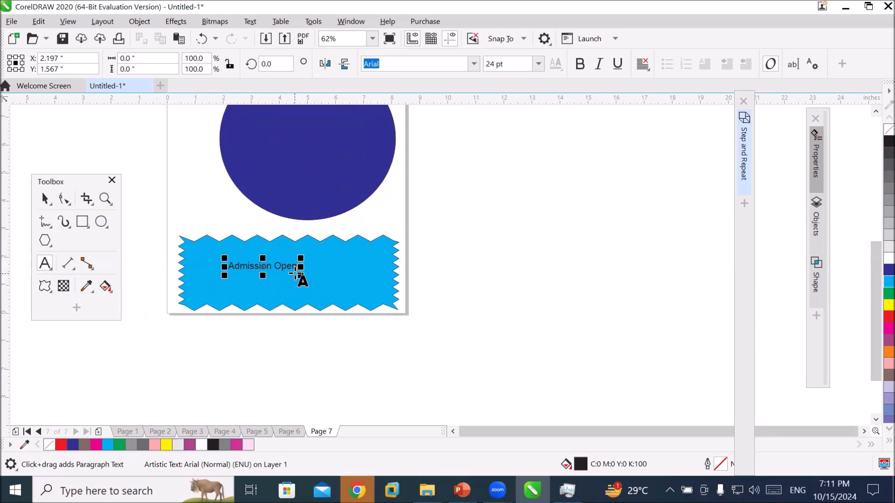
{"action": "left_click_drag", "start_coordinate": [301, 276], "coordinate": [383, 316]}
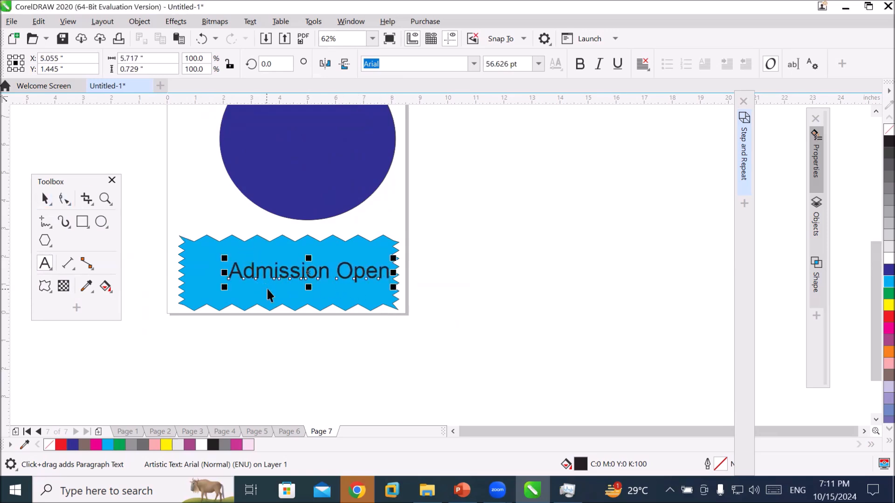
{"action": "key", "text": "ctrl+space"}
{"action": "left_click_drag", "start_coordinate": [276, 277], "coordinate": [259, 283]}
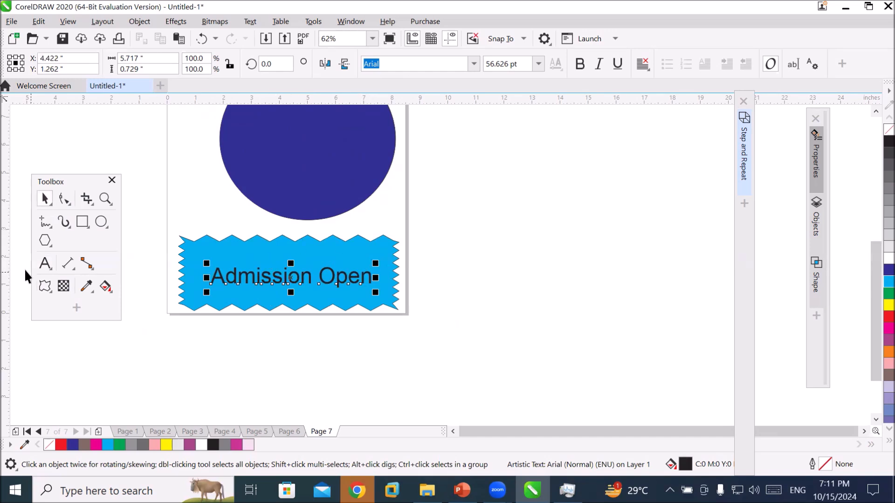
{"action": "left_click", "coordinate": [46, 287]}
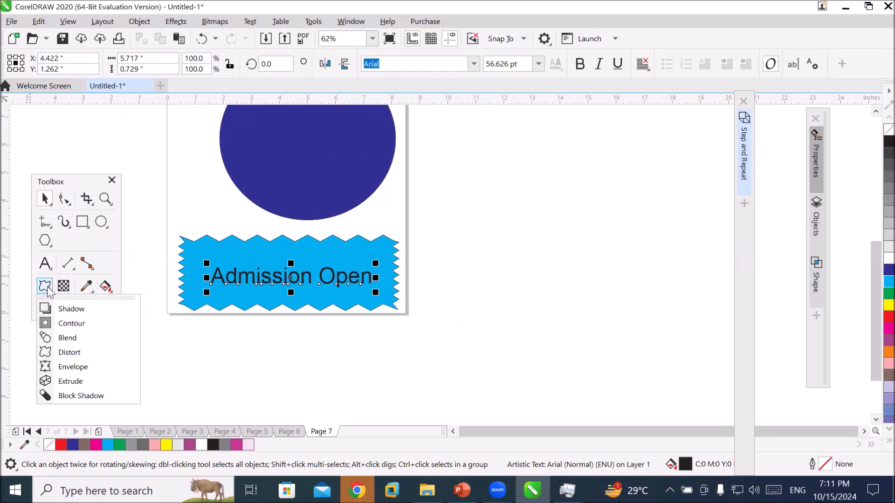
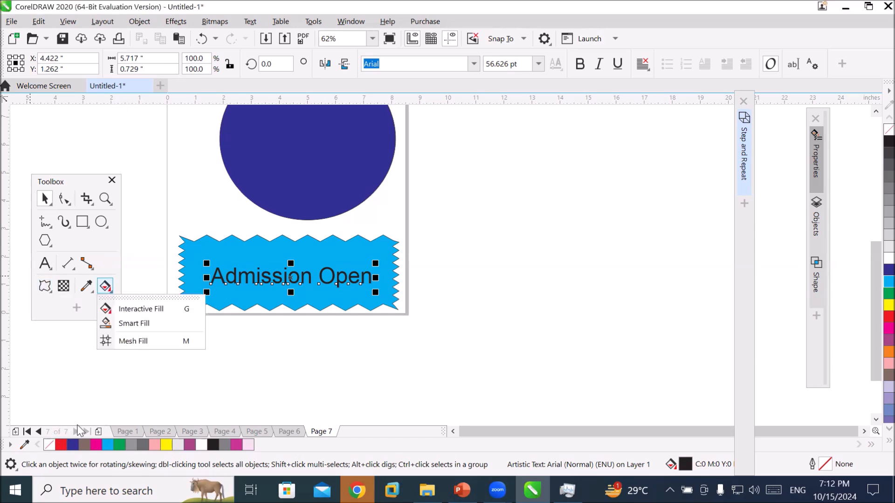
Add a page after page 7 and place the artistic text "Headline" near its top edge, enlarged to about 111 pt
{"action": "left_click", "coordinate": [99, 432]}
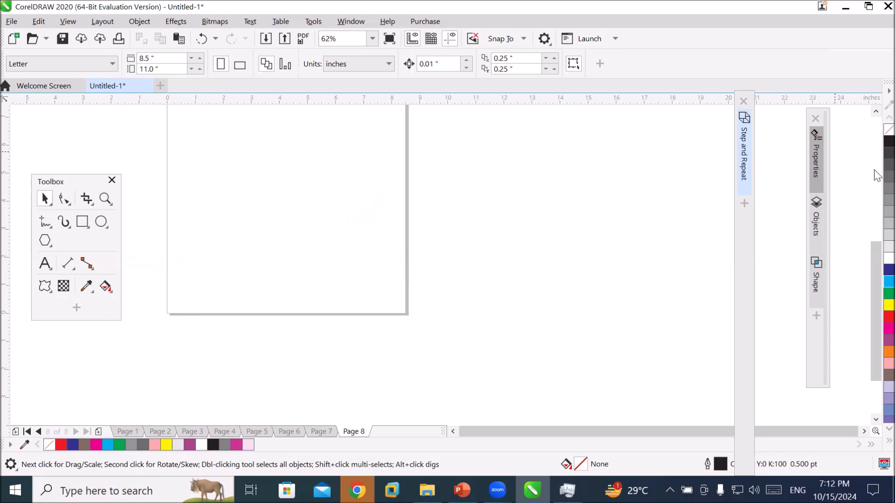
{"action": "left_click", "coordinate": [875, 112]}
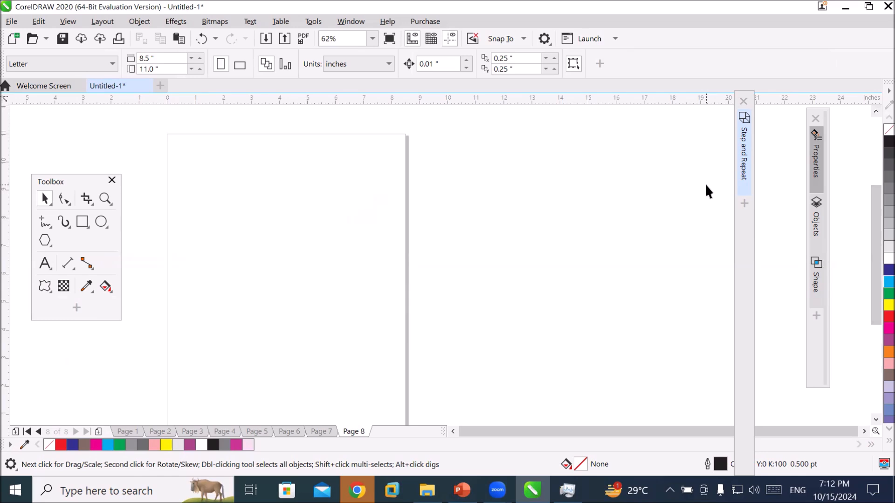
{"action": "left_click", "coordinate": [45, 264]}
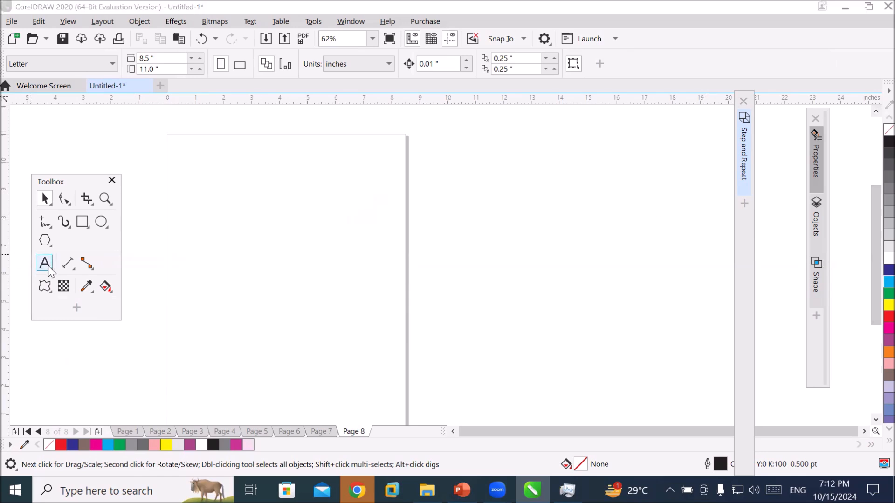
{"action": "left_click", "coordinate": [227, 190]}
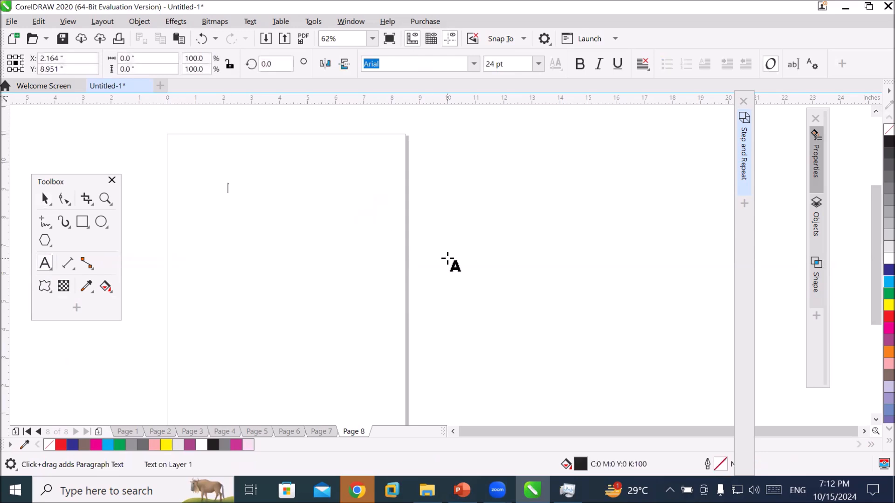
{"action": "type", "text": "Headin"}
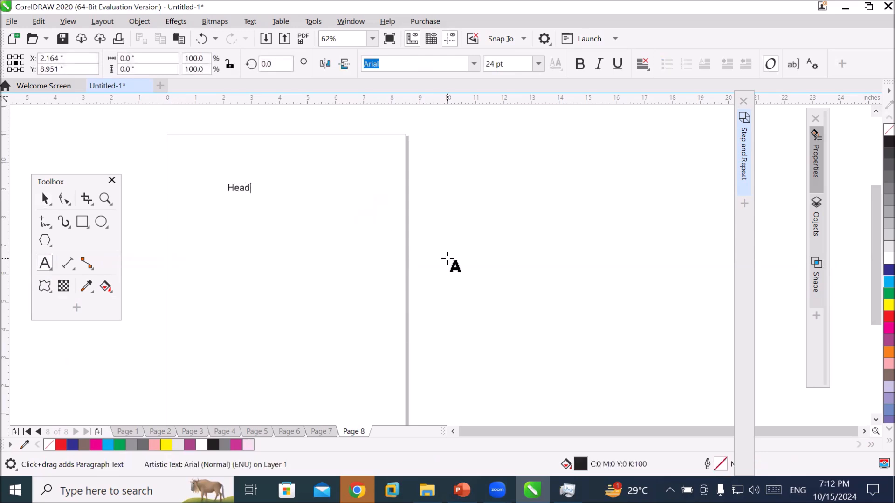
{"action": "key", "text": "BackSpace"}
{"action": "key", "text": "BackSpace"}
{"action": "type", "text": "line"}
{"action": "left_click", "coordinate": [44, 199]}
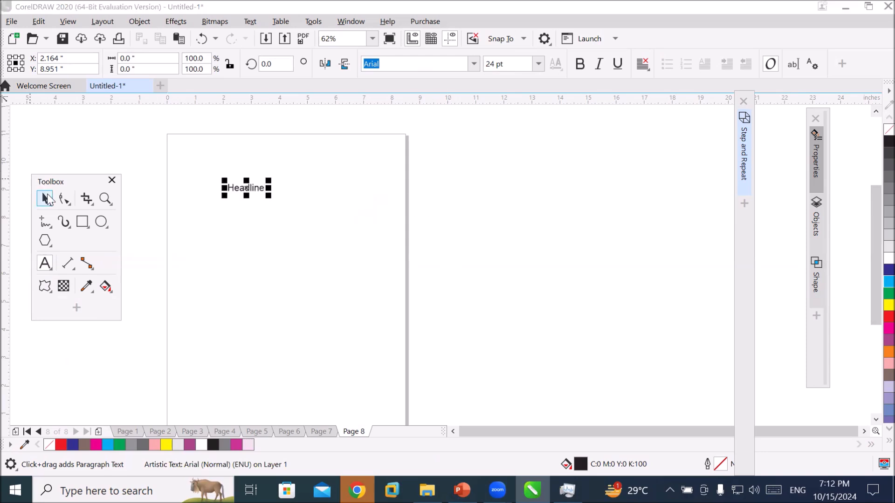
{"action": "left_click_drag", "start_coordinate": [268, 196], "coordinate": [393, 254]}
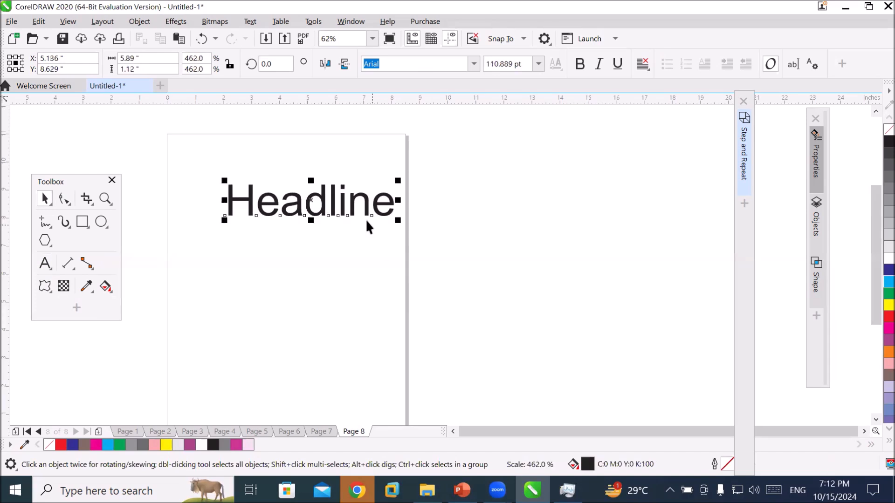
{"action": "left_click_drag", "start_coordinate": [361, 208], "coordinate": [336, 169]}
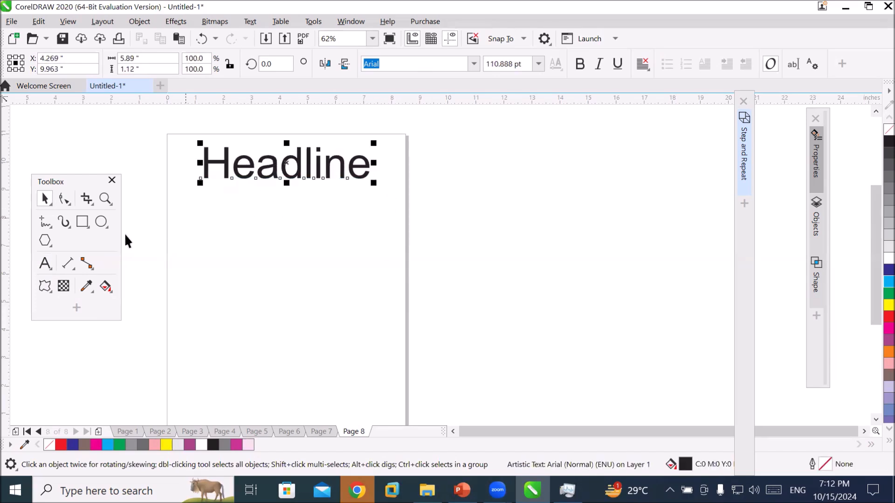
Draw a rectangle about 3.4 by 2.83 inches below the headline and fill it with orange
{"action": "left_click", "coordinate": [82, 222]}
{"action": "left_click_drag", "start_coordinate": [245, 249], "coordinate": [341, 328]}
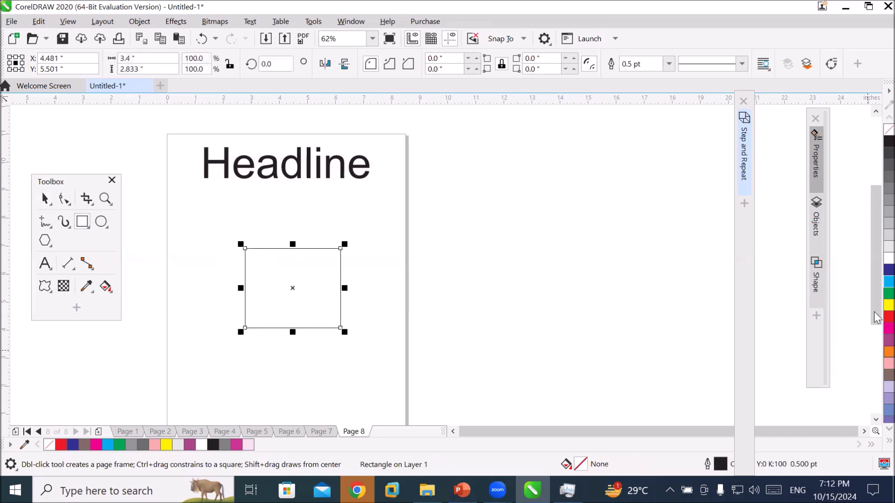
{"action": "left_click", "coordinate": [886, 352]}
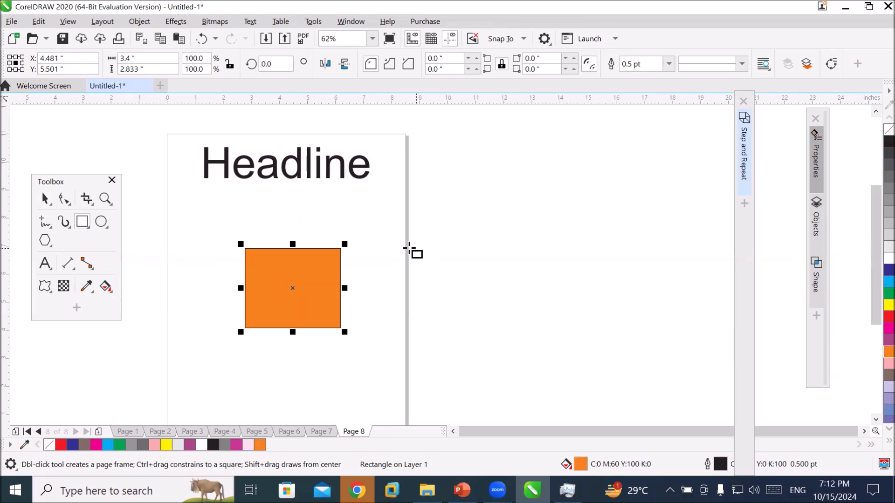
Apply the Extrude Top Left preset to the orange rectangle with the Extrude tool
{"action": "left_click", "coordinate": [47, 288]}
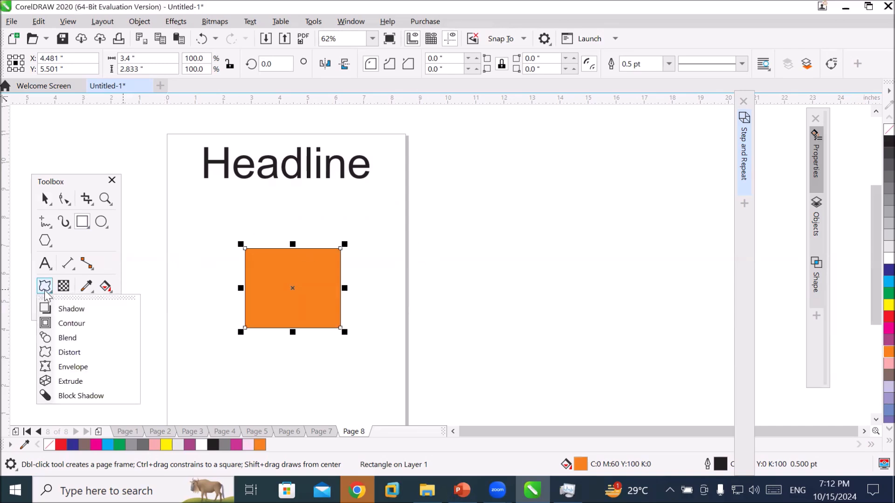
{"action": "left_click", "coordinate": [70, 381]}
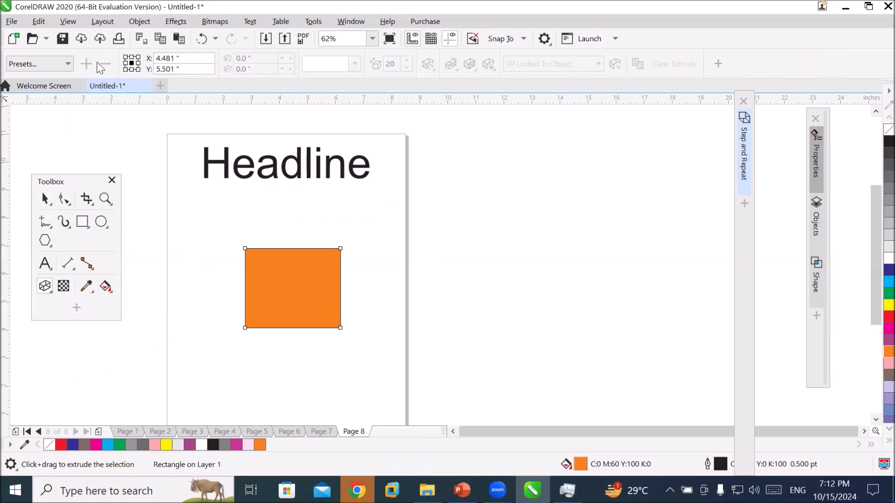
{"action": "left_click", "coordinate": [70, 64]}
{"action": "left_click", "coordinate": [70, 64]}
{"action": "left_click", "coordinate": [69, 64]}
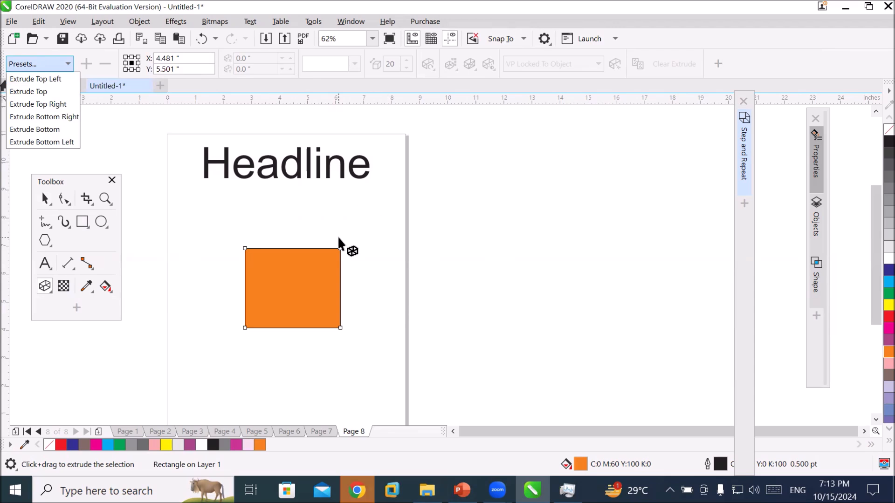
{"action": "left_click", "coordinate": [37, 80]}
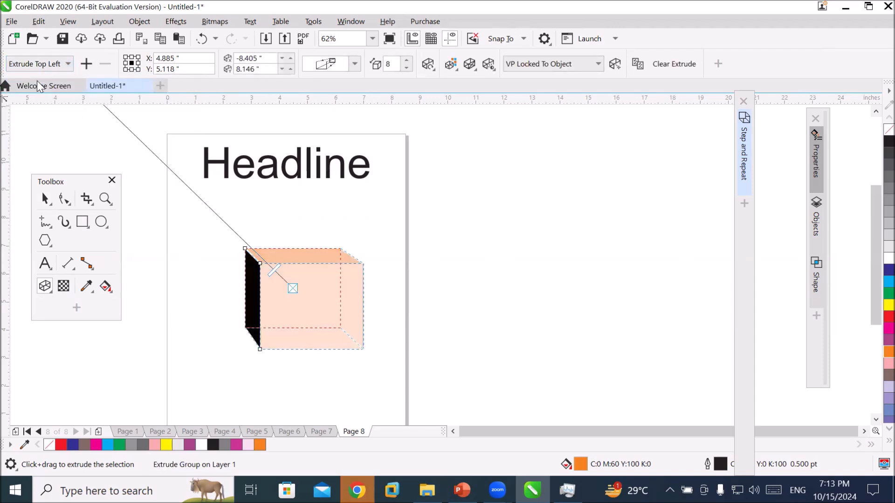
Move the extrusion's vanishing point closer to the rectangle, to about -5.883 by 4.6 inches
{"action": "scroll", "coordinate": [107, 131], "scroll_direction": "down", "scroll_amount": 1}
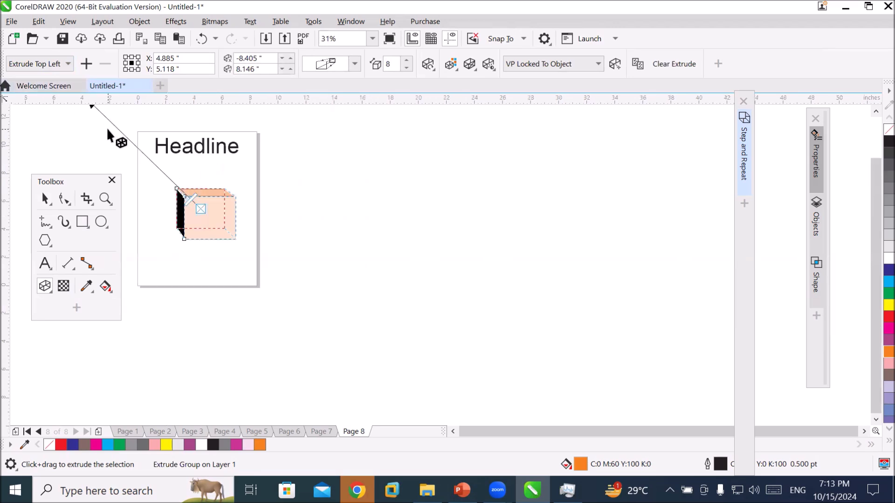
{"action": "scroll", "coordinate": [106, 127], "scroll_direction": "down", "scroll_amount": 1}
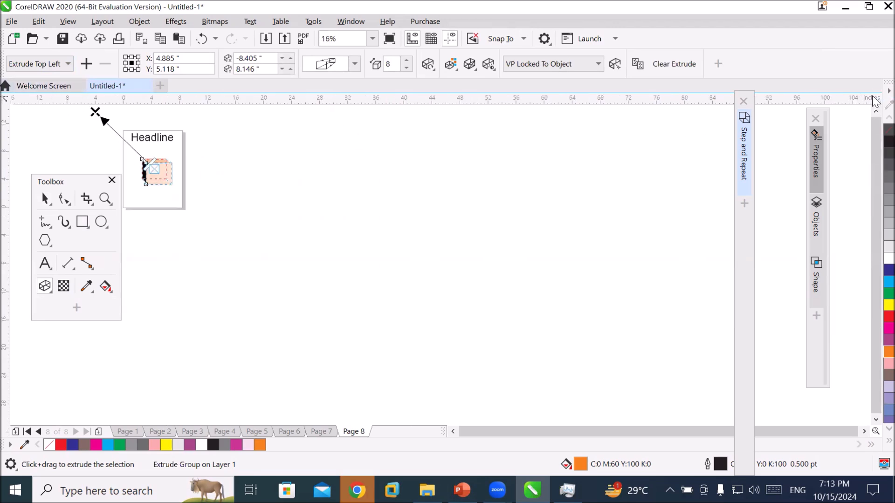
{"action": "left_click", "coordinate": [871, 111]}
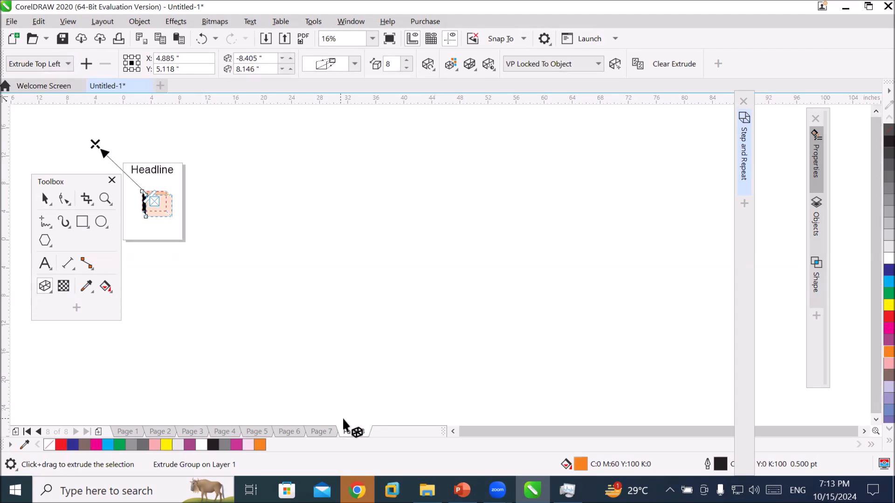
{"action": "left_click", "coordinate": [453, 431]}
{"action": "left_click", "coordinate": [453, 432]}
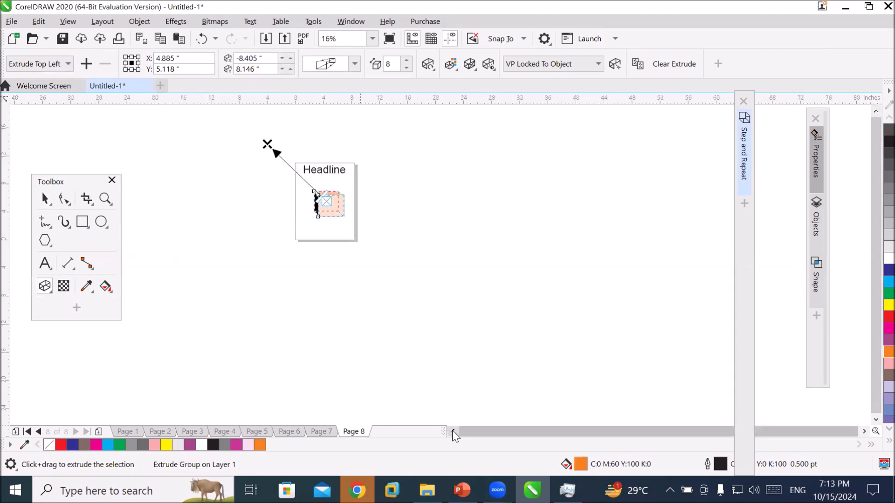
{"action": "scroll", "coordinate": [272, 160], "scroll_direction": "up", "scroll_amount": 1}
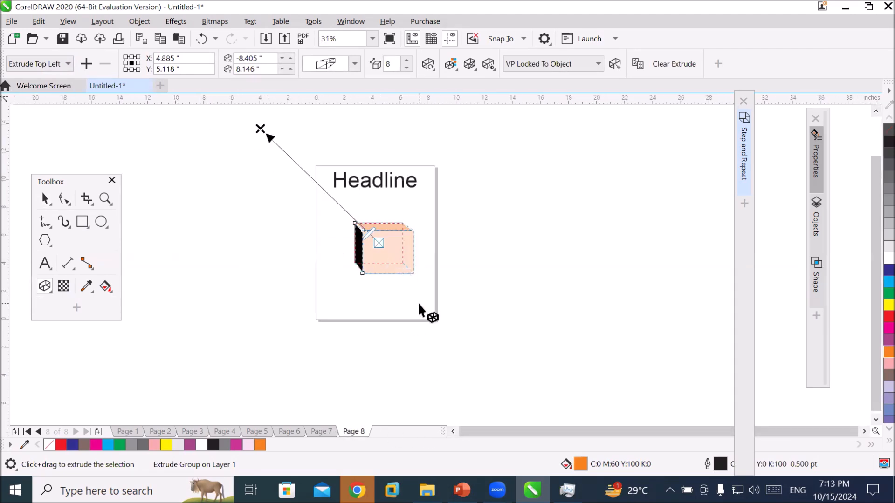
{"action": "mouse_move", "coordinate": [259, 128]}
{"action": "left_mouse_down"}
{"action": "mouse_move", "coordinate": [327, 125]}
{"action": "mouse_move", "coordinate": [502, 176]}
{"action": "mouse_move", "coordinate": [451, 344]}
{"action": "mouse_move", "coordinate": [237, 331]}
{"action": "mouse_move", "coordinate": [223, 315]}
{"action": "mouse_move", "coordinate": [295, 178]}
{"action": "left_mouse_up"}
{"action": "scroll", "coordinate": [393, 185], "scroll_direction": "up", "scroll_amount": 2}
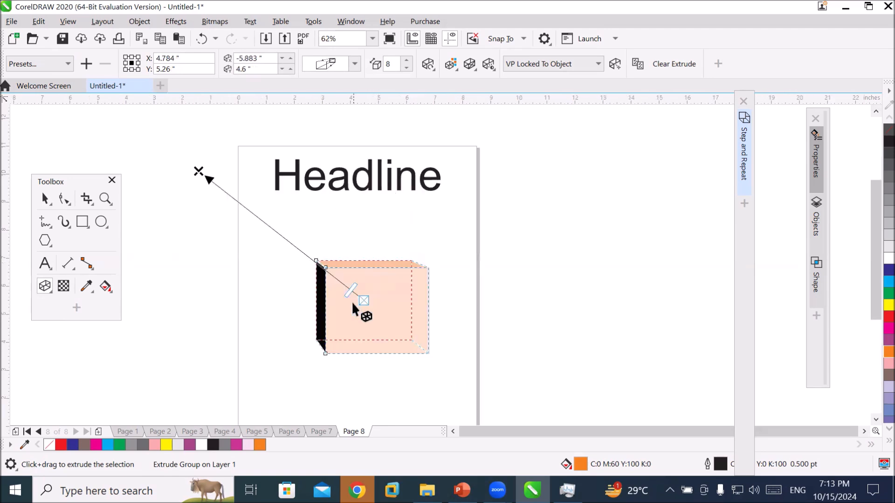
Increase the extrusion's depth interactively to 52, then lower the depth value to 22
{"action": "left_click_drag", "start_coordinate": [348, 292], "coordinate": [274, 237]}
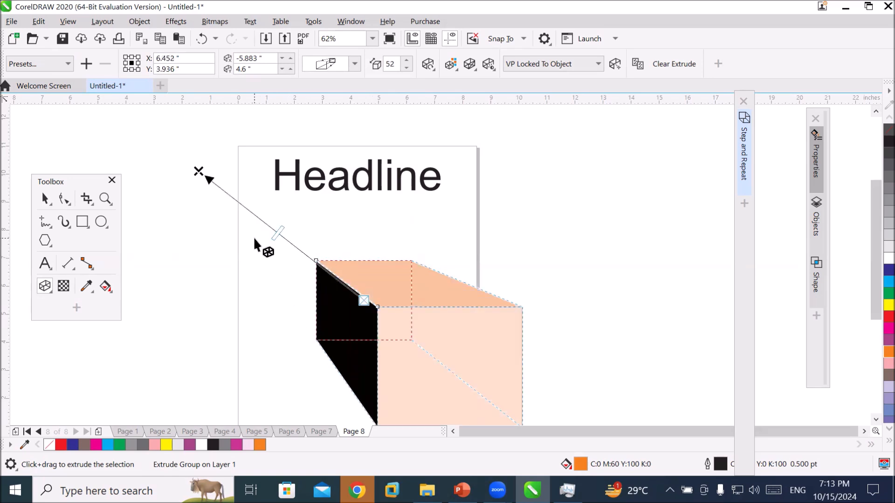
{"action": "left_click", "coordinate": [874, 420]}
{"action": "left_click", "coordinate": [875, 419]}
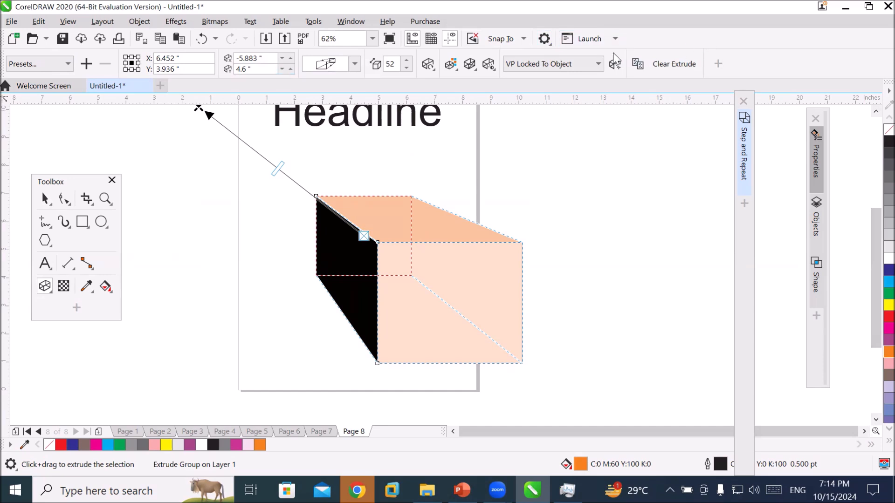
{"action": "left_click", "coordinate": [406, 69]}
{"action": "left_click_drag", "start_coordinate": [407, 69], "coordinate": [406, 66]}
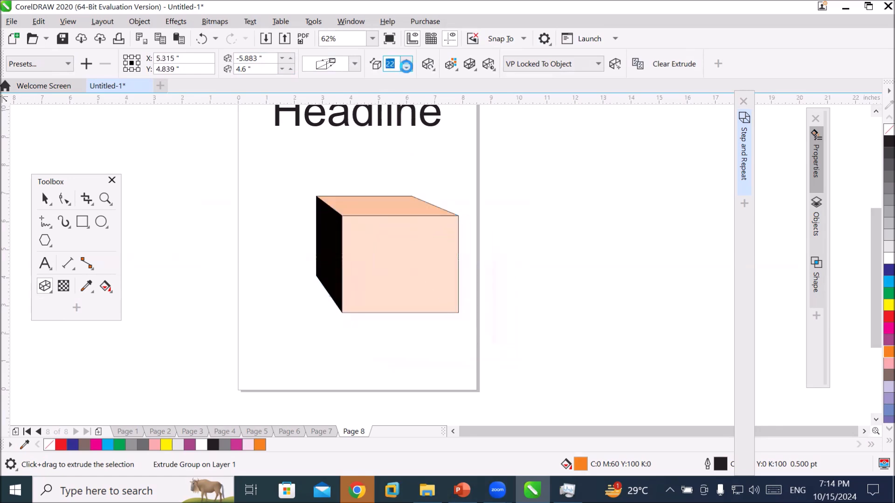
Increase the box's extrusion depth interactively to 39, then reduce it to 19
{"action": "left_click_drag", "start_coordinate": [331, 207], "coordinate": [303, 182]}
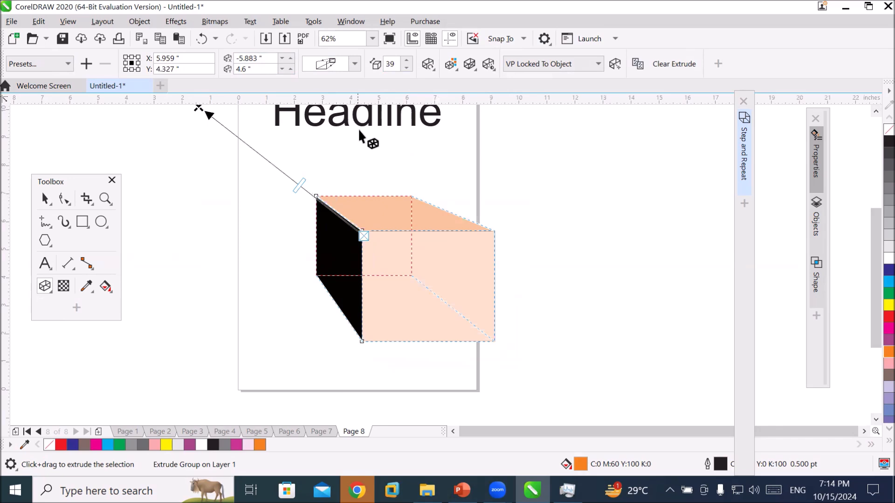
{"action": "left_click_drag", "start_coordinate": [407, 68], "coordinate": [407, 68]}
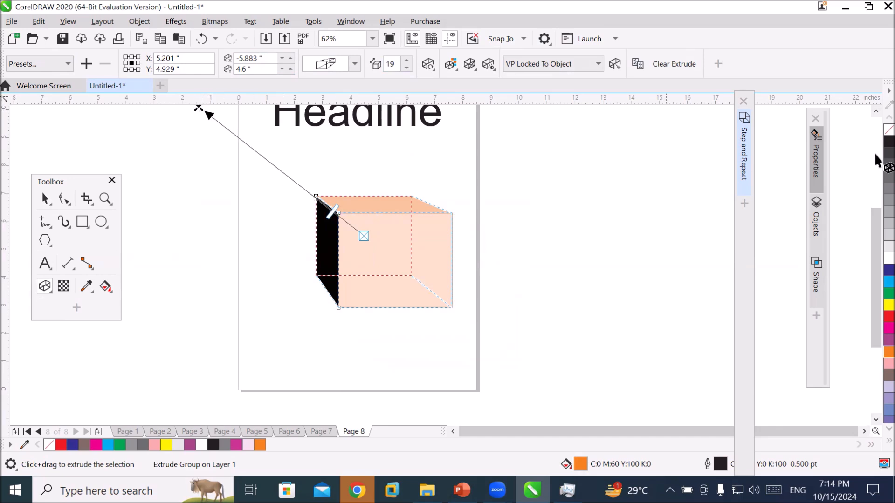
Move the box's vanishing point to its upper right, at about 4.583 by 3.433 inches
{"action": "left_click", "coordinate": [875, 112]}
{"action": "left_click", "coordinate": [876, 112]}
{"action": "left_click", "coordinate": [876, 112]}
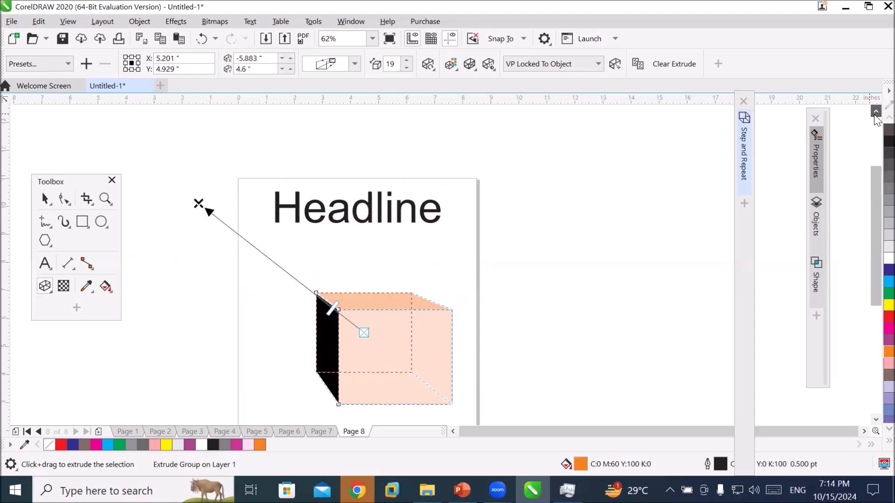
{"action": "left_click", "coordinate": [290, 58]}
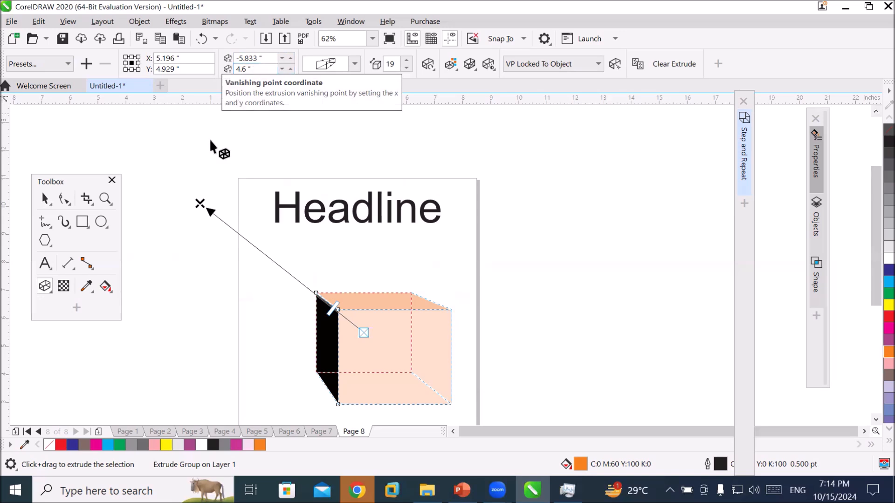
{"action": "left_click_drag", "start_coordinate": [199, 201], "coordinate": [473, 223]}
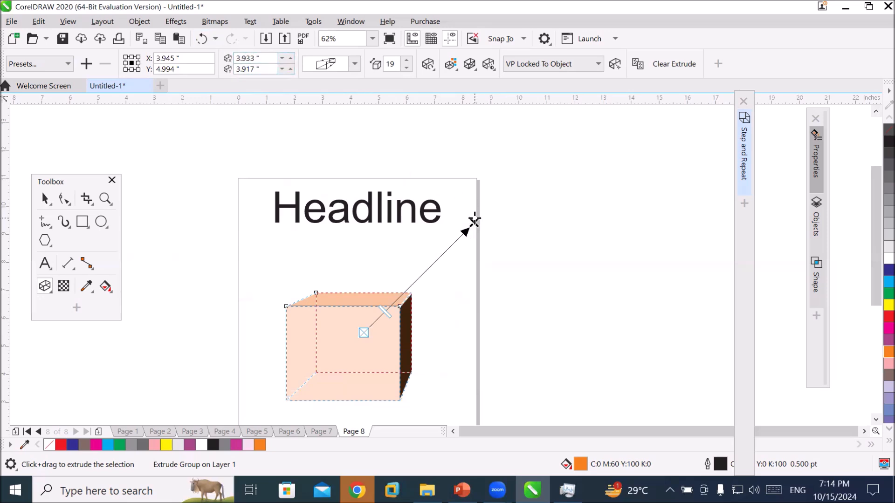
{"action": "left_click_drag", "start_coordinate": [474, 222], "coordinate": [490, 236]}
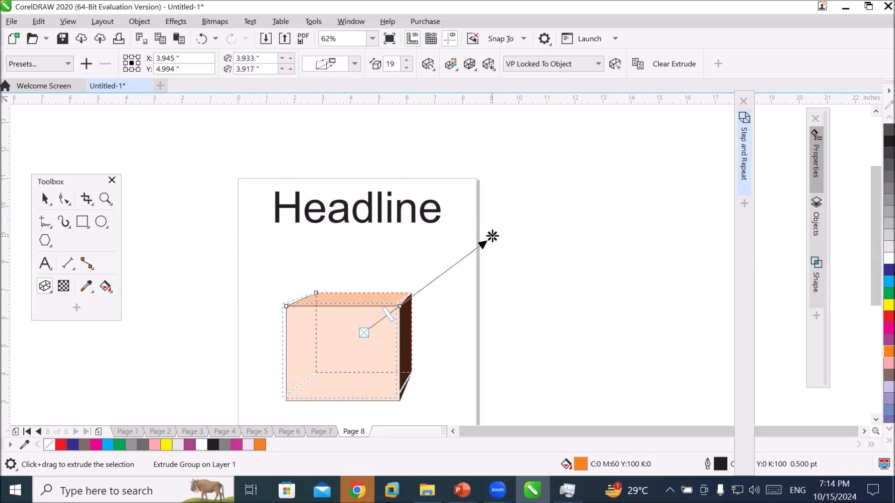
Extrude the black headline text toward its upper right, then move the vanishing point to about -2.439 by 1.342 inches
{"action": "left_click", "coordinate": [380, 217]}
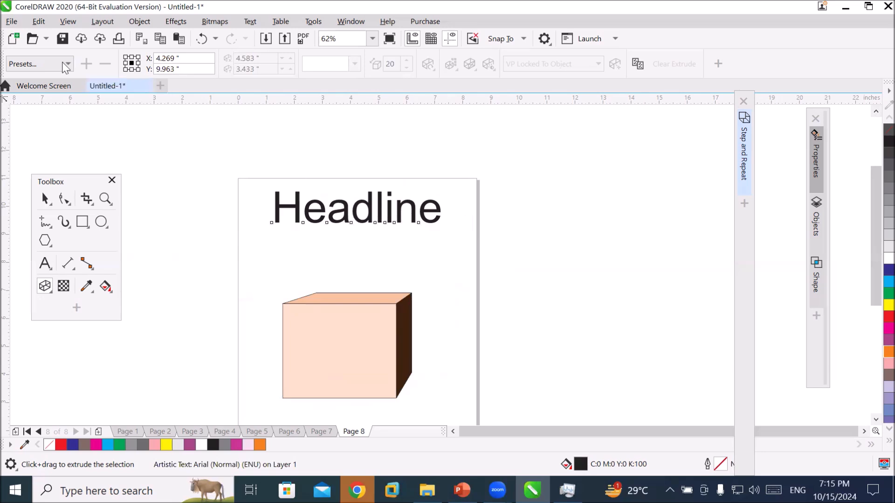
{"action": "left_click_drag", "start_coordinate": [379, 215], "coordinate": [435, 178]}
{"action": "scroll", "coordinate": [370, 206], "scroll_direction": "up", "scroll_amount": 2}
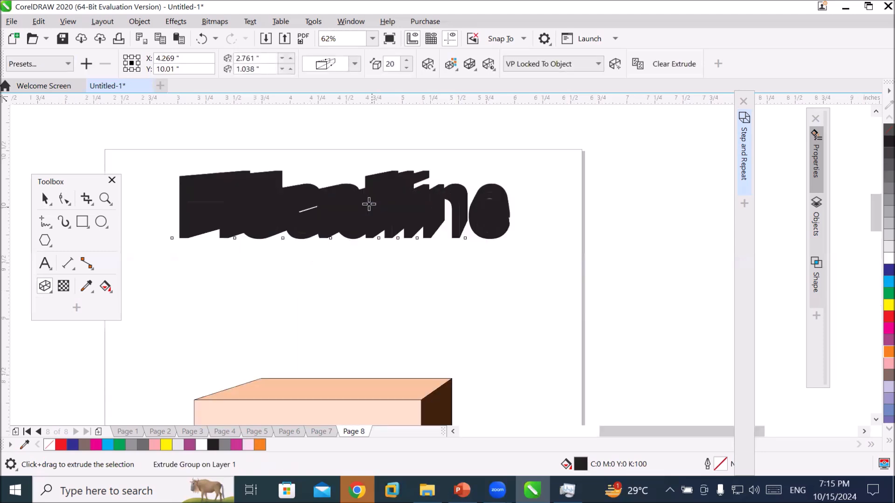
{"action": "scroll", "coordinate": [331, 264], "scroll_direction": "down", "scroll_amount": 1}
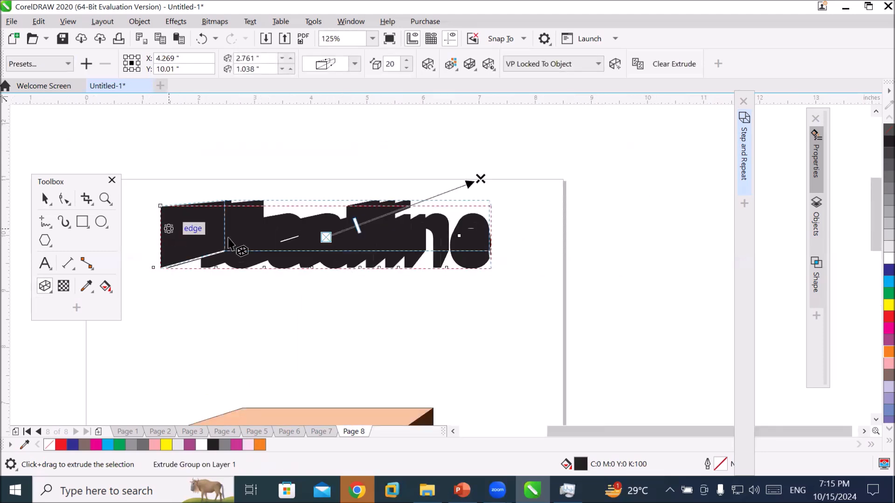
{"action": "left_click_drag", "start_coordinate": [479, 177], "coordinate": [188, 162]}
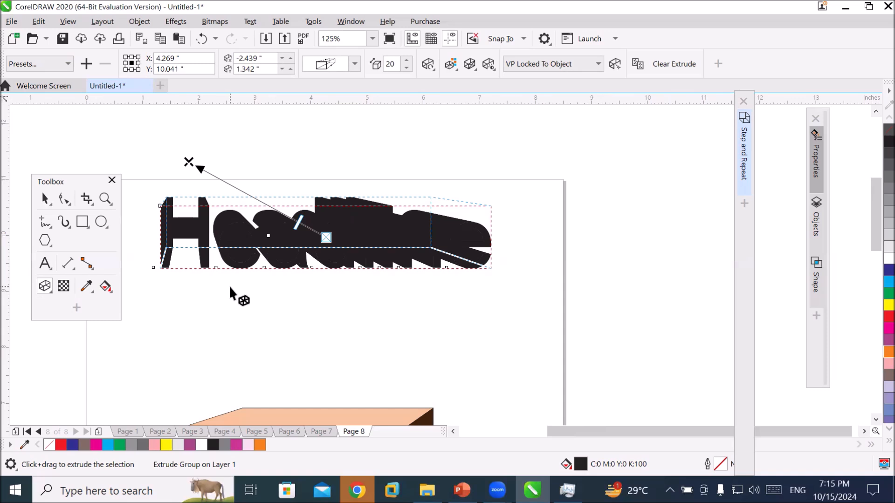
Reduce the black headline's extrusion depth to 6 and further to 2, then clear the extrusion from the text
{"action": "scroll", "coordinate": [230, 288], "scroll_direction": "down", "scroll_amount": 1}
{"action": "scroll", "coordinate": [230, 288], "scroll_direction": "up", "scroll_amount": 1}
{"action": "left_click_drag", "start_coordinate": [300, 219], "coordinate": [317, 233]}
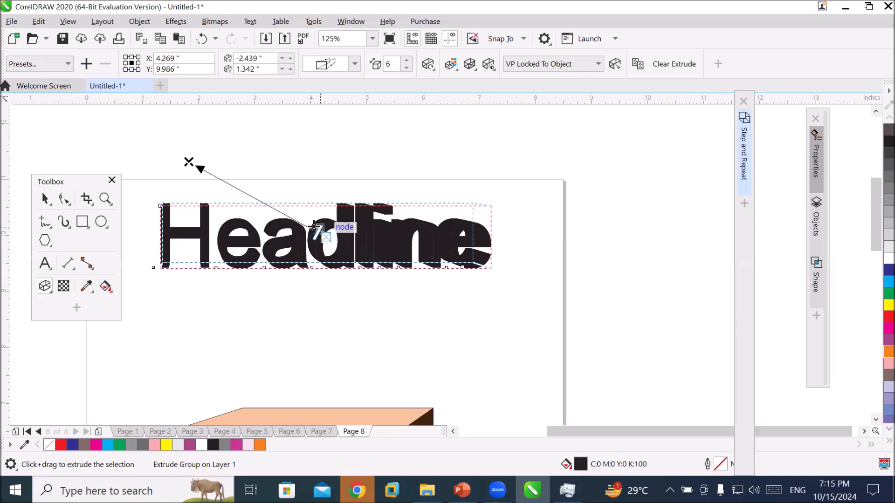
{"action": "left_click_drag", "start_coordinate": [322, 228], "coordinate": [274, 356]}
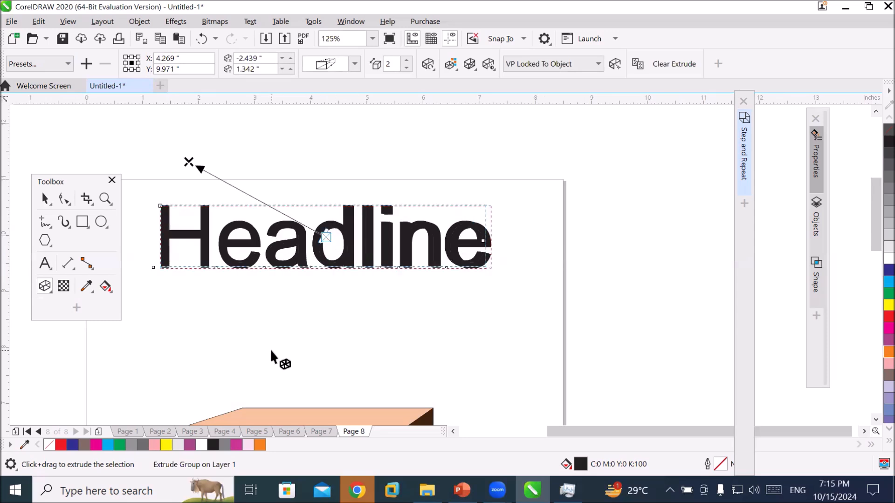
{"action": "scroll", "coordinate": [202, 247], "scroll_direction": "up", "scroll_amount": 1}
{"action": "scroll", "coordinate": [259, 278], "scroll_direction": "up", "scroll_amount": 1}
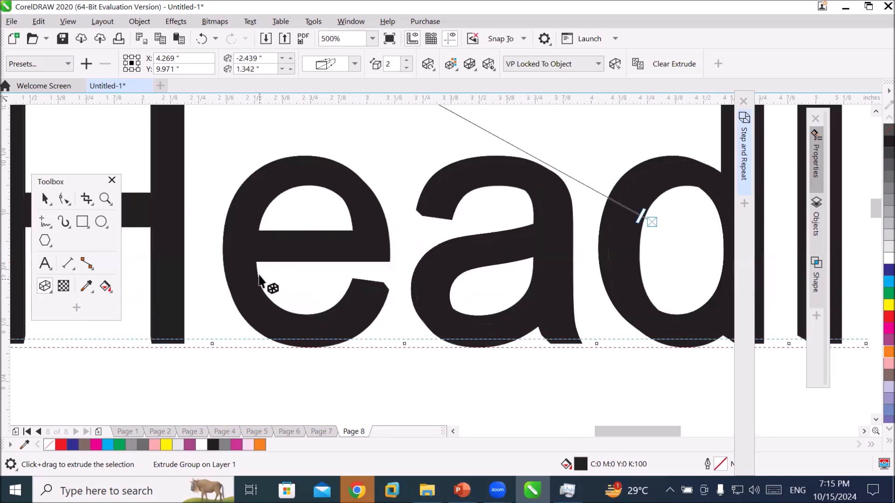
{"action": "scroll", "coordinate": [280, 277], "scroll_direction": "down", "scroll_amount": 1}
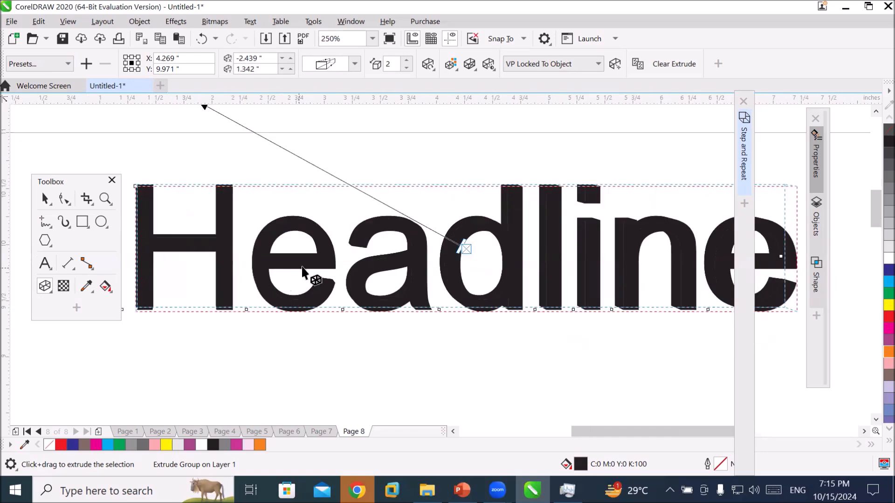
{"action": "scroll", "coordinate": [310, 265], "scroll_direction": "down", "scroll_amount": 1}
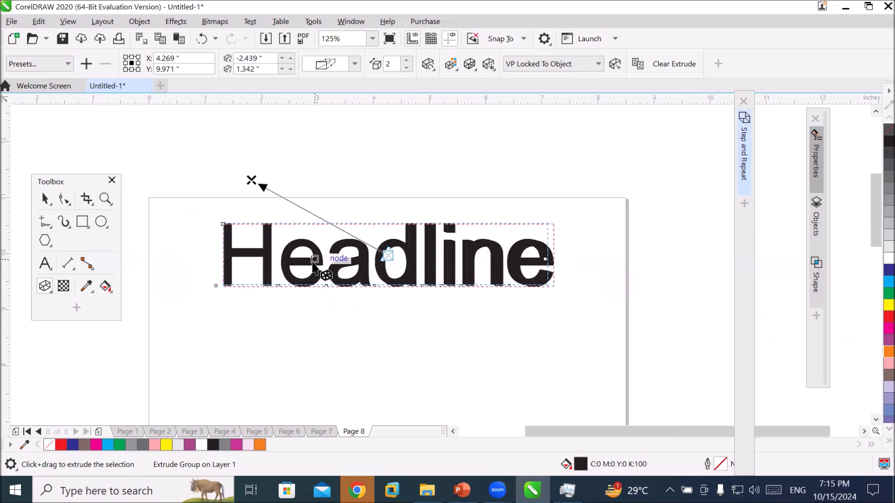
{"action": "left_click", "coordinate": [669, 65]}
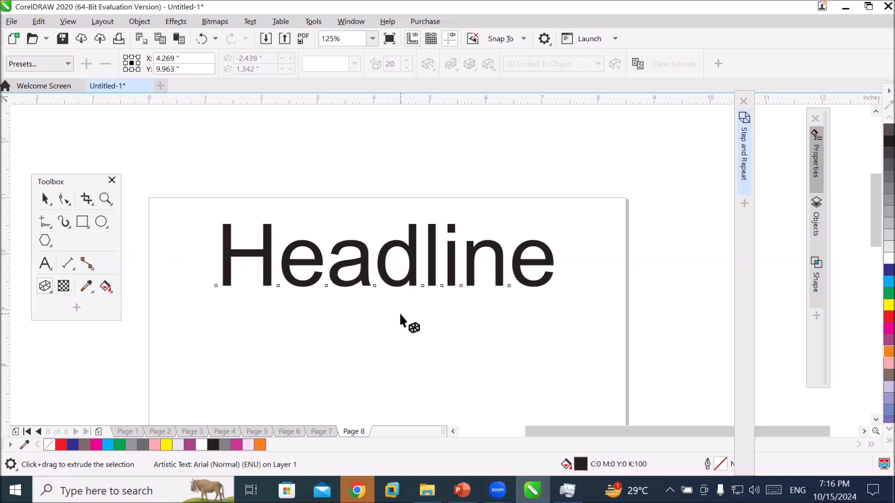
Fill the headline text with yellow and apply the Extrude Top Left preset to it
{"action": "left_click", "coordinate": [166, 445]}
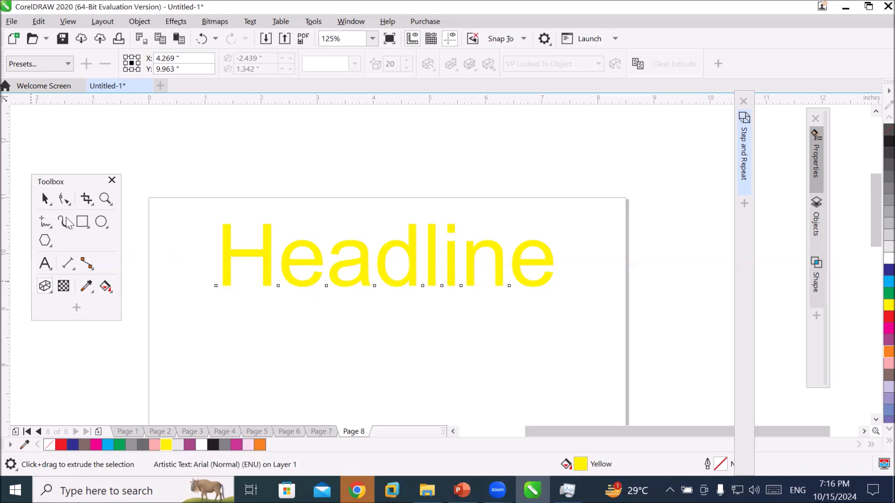
{"action": "left_click", "coordinate": [69, 65]}
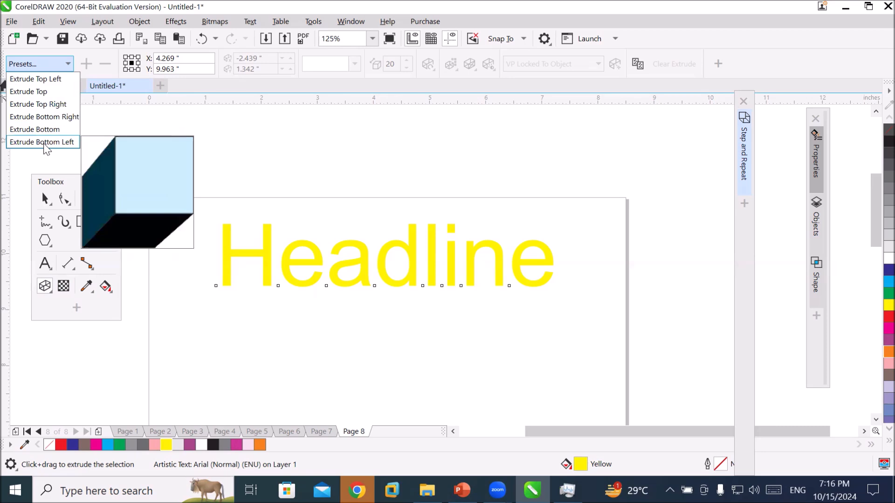
{"action": "left_click", "coordinate": [63, 78]}
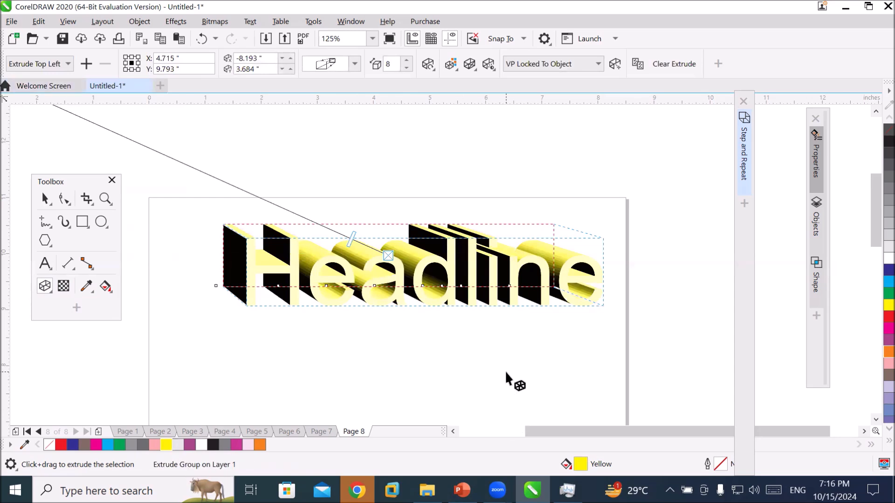
Reduce the yellow headline's extrusion depth interactively to 2 and further to 1
{"action": "scroll", "coordinate": [506, 373], "scroll_direction": "down", "scroll_amount": 2}
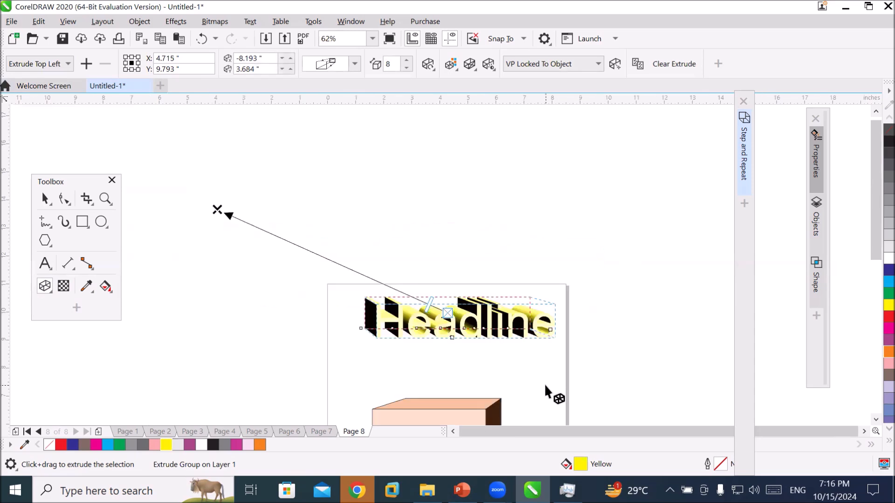
{"action": "scroll", "coordinate": [545, 387], "scroll_direction": "up", "scroll_amount": 2}
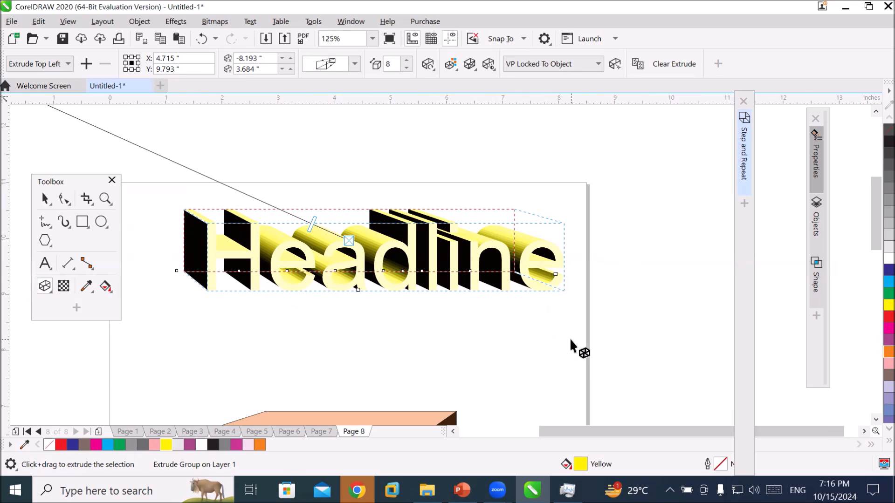
{"action": "scroll", "coordinate": [377, 279], "scroll_direction": "up", "scroll_amount": 2}
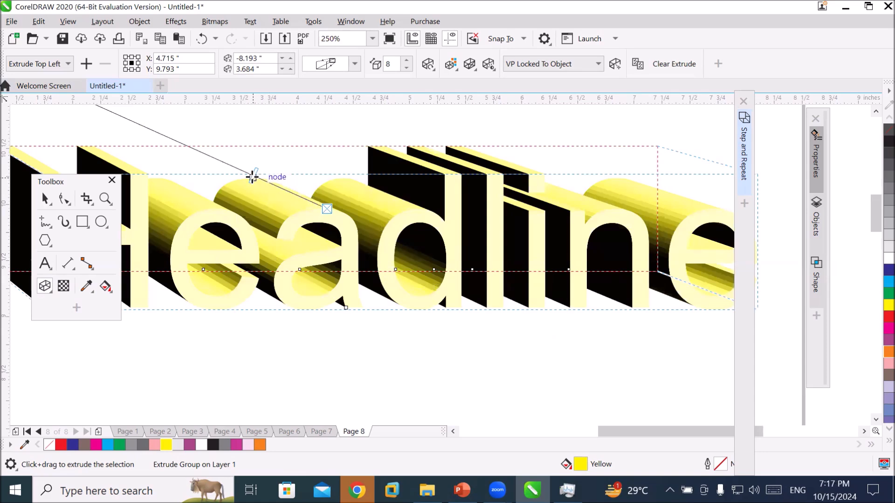
{"action": "left_click_drag", "start_coordinate": [252, 177], "coordinate": [309, 206]}
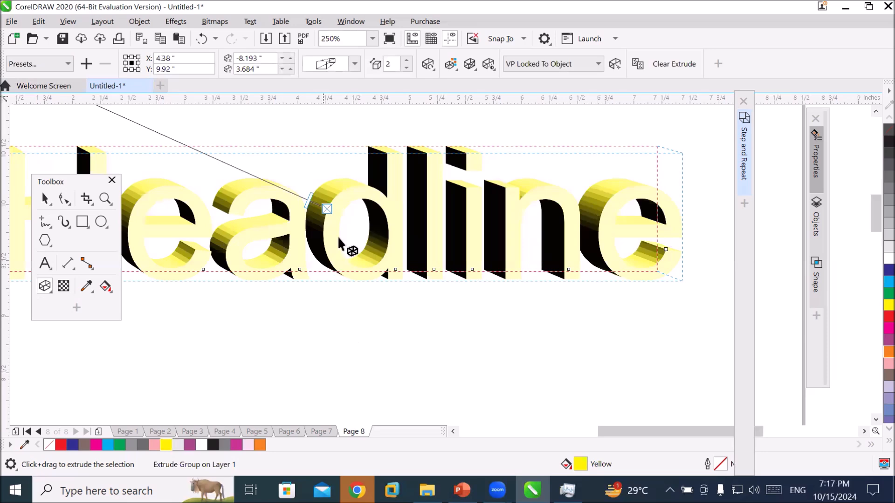
{"action": "left_click_drag", "start_coordinate": [308, 200], "coordinate": [317, 203]}
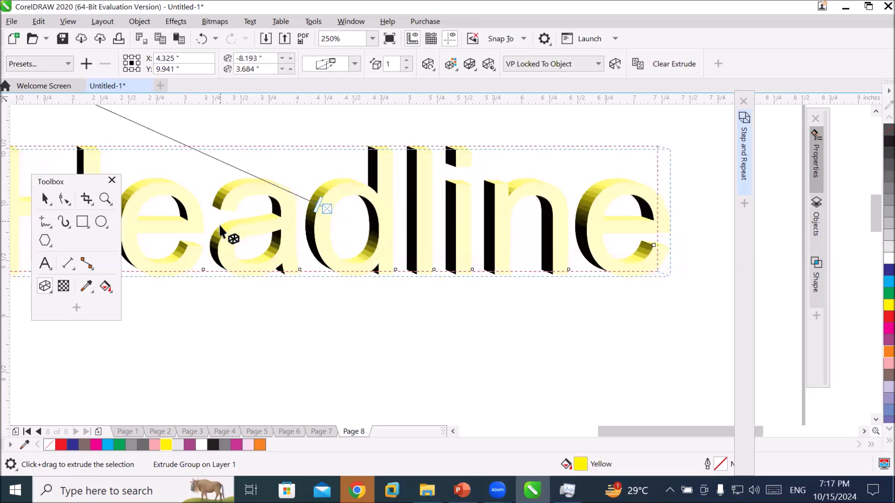
{"action": "scroll", "coordinate": [242, 215], "scroll_direction": "up", "scroll_amount": 1}
{"action": "scroll", "coordinate": [242, 216], "scroll_direction": "down", "scroll_amount": 2}
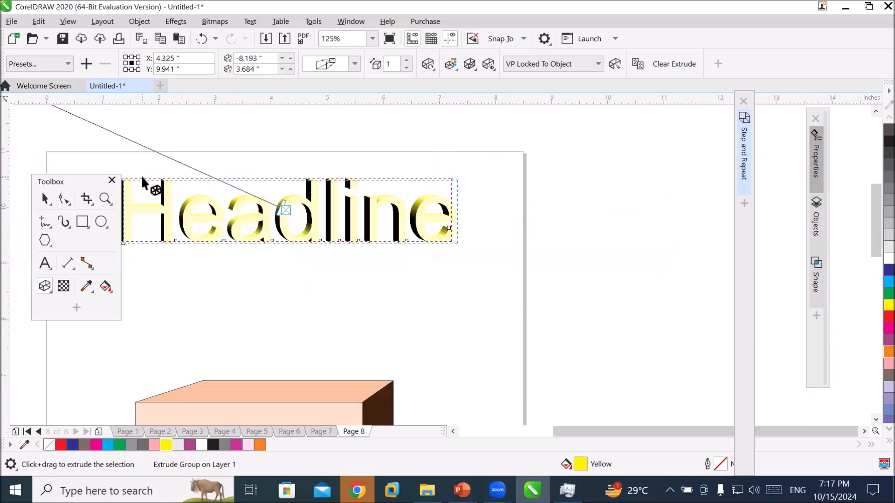
{"action": "scroll", "coordinate": [141, 175], "scroll_direction": "up", "scroll_amount": 2}
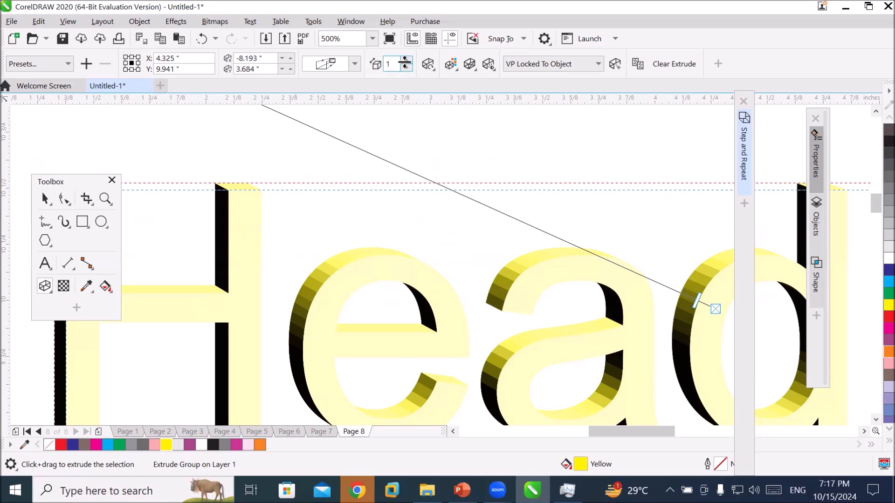
{"action": "left_click", "coordinate": [406, 61]}
{"action": "left_click", "coordinate": [407, 68]}
Try rotating the headline's extrusion in 3D so the text slopes upward, then reset the rotation
{"action": "left_click", "coordinate": [427, 65]}
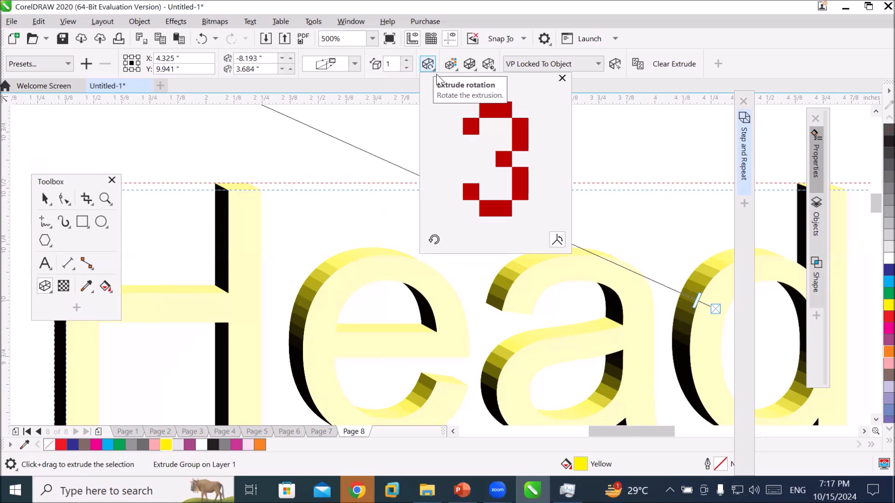
{"action": "left_click_drag", "start_coordinate": [509, 122], "coordinate": [521, 133]}
{"action": "mouse_move", "coordinate": [463, 172]}
{"action": "left_mouse_down"}
{"action": "mouse_move", "coordinate": [480, 176]}
{"action": "mouse_move", "coordinate": [469, 180]}
{"action": "left_mouse_up"}
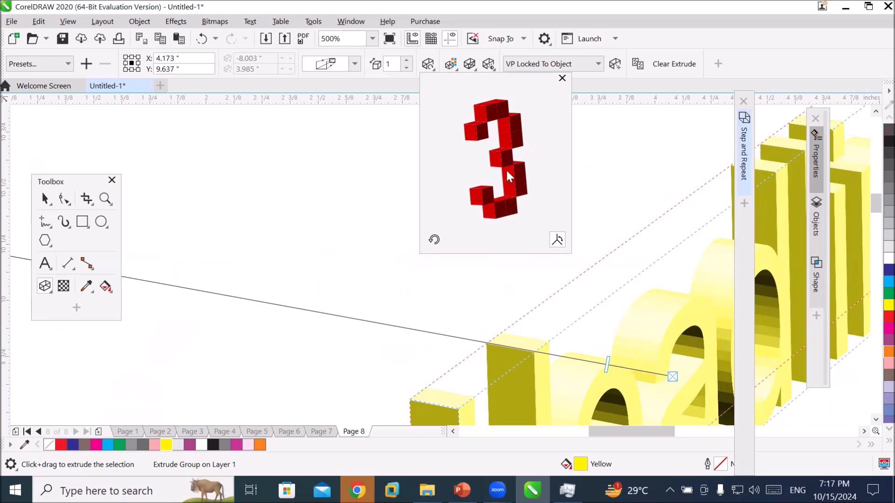
{"action": "left_click", "coordinate": [433, 240]}
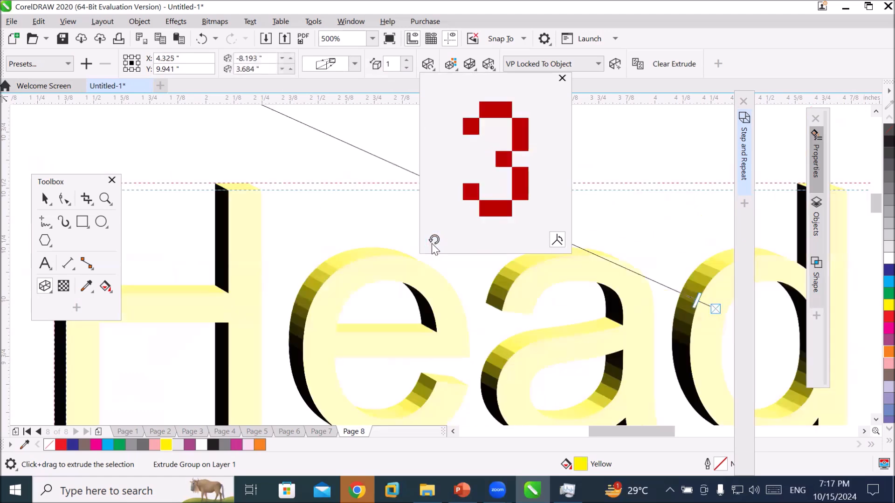
Rotate the headline's extrusion until its mirrored back faces forward, turn it front-facing with a downward slope, and reset the rotation
{"action": "left_click_drag", "start_coordinate": [515, 172], "coordinate": [480, 205]}
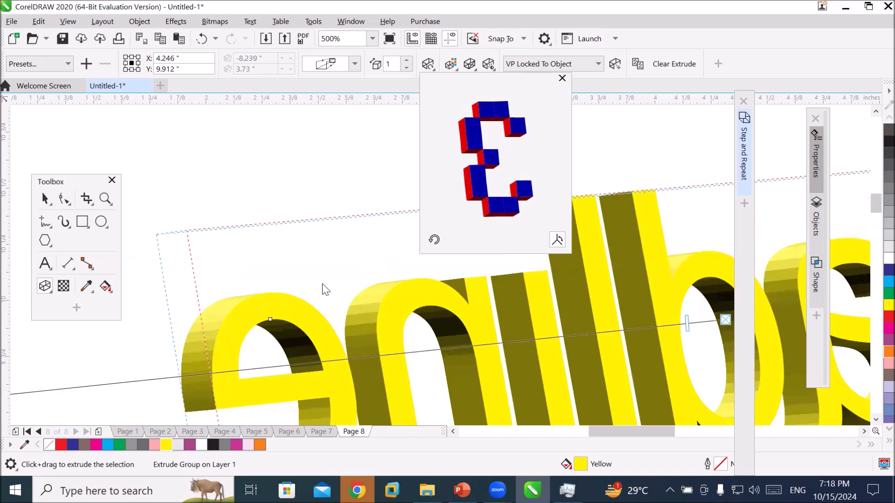
{"action": "scroll", "coordinate": [461, 336], "scroll_direction": "down", "scroll_amount": 4}
{"action": "scroll", "coordinate": [533, 395], "scroll_direction": "up", "scroll_amount": 2}
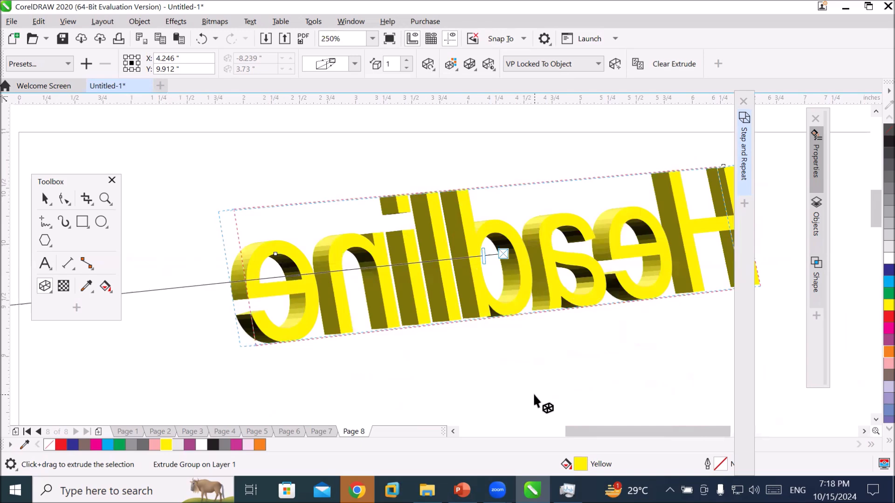
{"action": "left_click", "coordinate": [428, 66]}
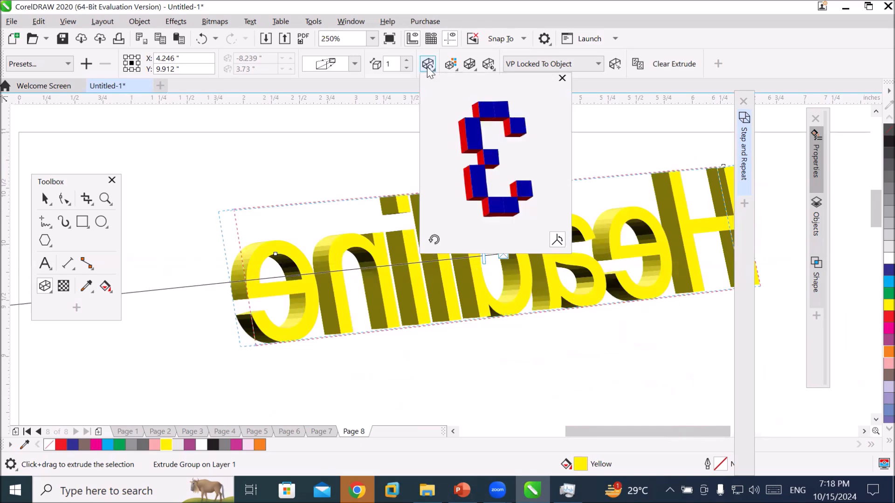
{"action": "left_click_drag", "start_coordinate": [469, 148], "coordinate": [500, 201]}
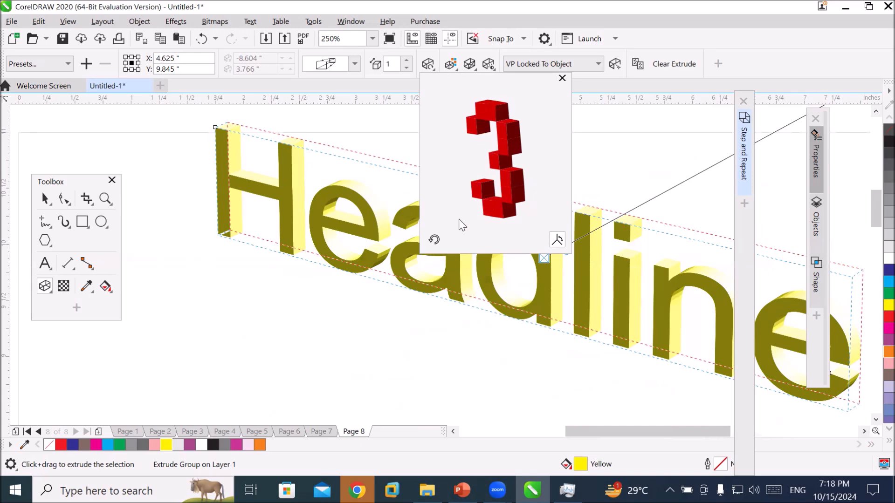
{"action": "left_click", "coordinate": [434, 240]}
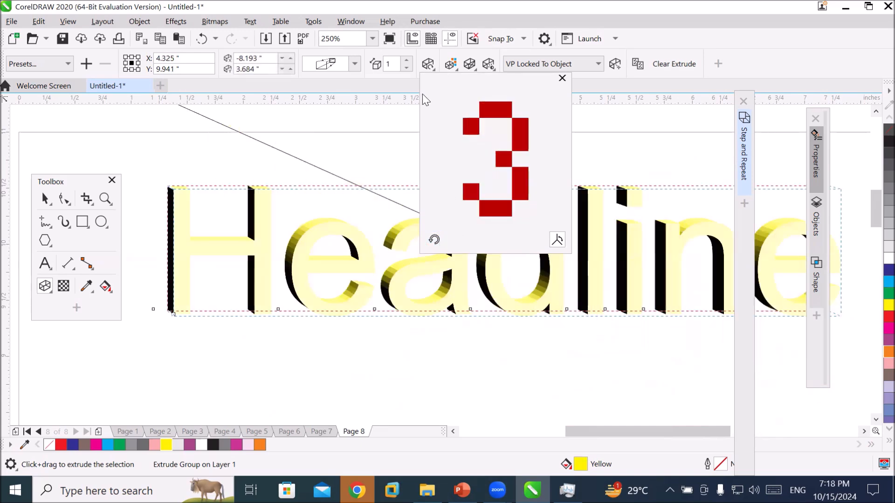
{"action": "left_click", "coordinate": [426, 65]}
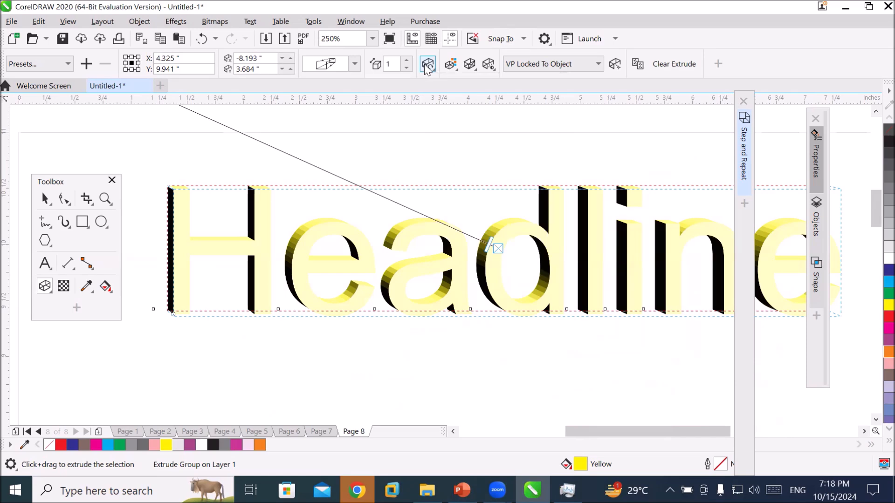
Toggle drape fills off and on for the headline's extrusion, and give the extrusion a solid pinkish-red colour, about C0 M100 Y51 K0
{"action": "left_click", "coordinate": [453, 68]}
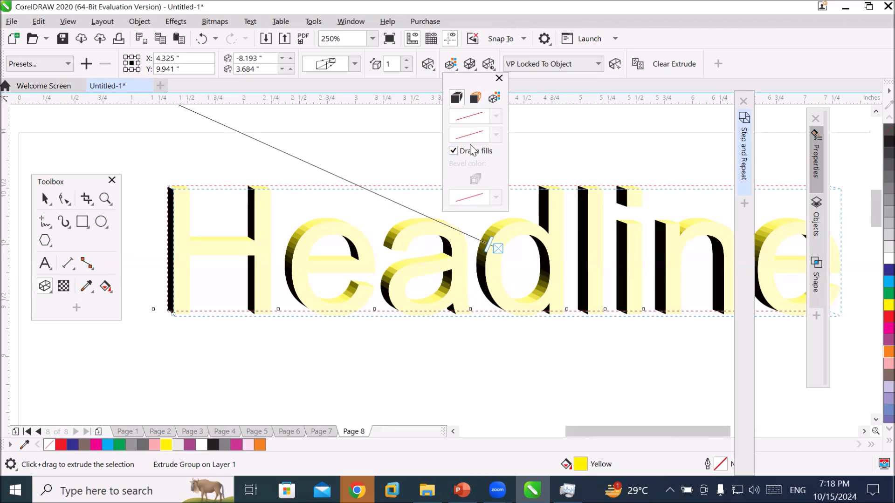
{"action": "left_click", "coordinate": [453, 152]}
{"action": "left_click", "coordinate": [454, 152]}
{"action": "left_click", "coordinate": [476, 99]}
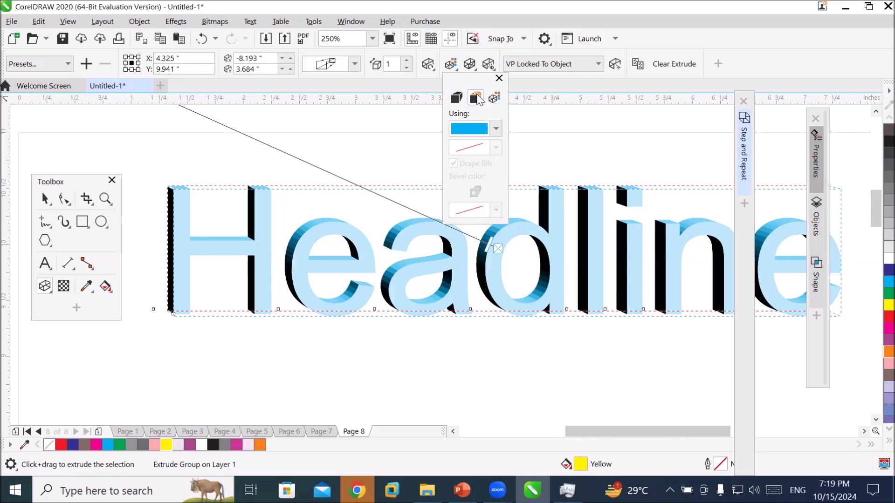
{"action": "left_click", "coordinate": [496, 129]}
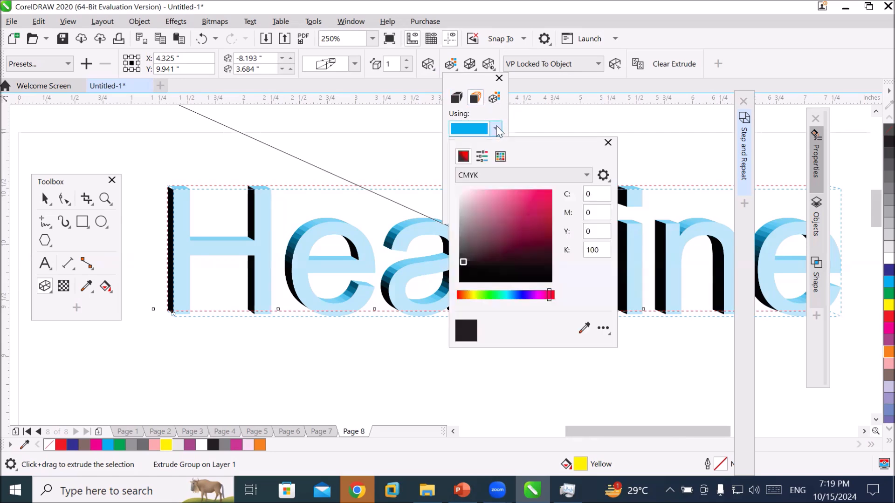
{"action": "left_click", "coordinate": [544, 195]}
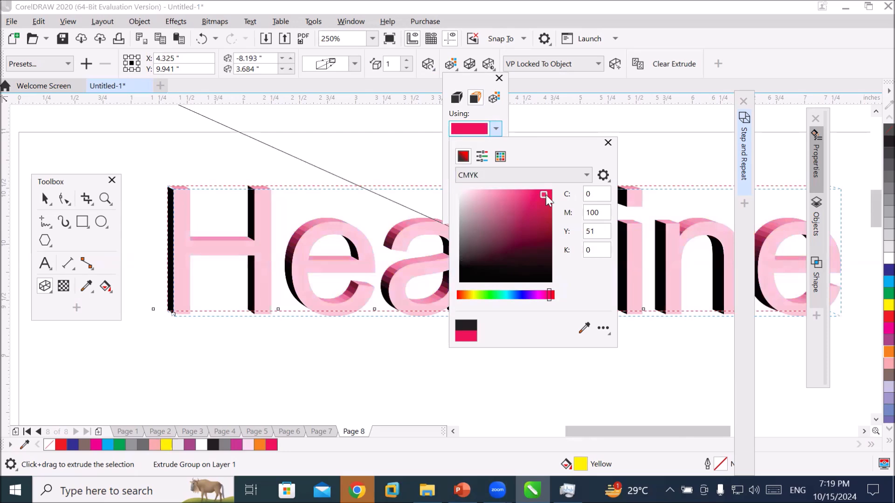
{"action": "left_click_drag", "start_coordinate": [546, 194], "coordinate": [550, 193]}
{"action": "left_click", "coordinate": [493, 112]}
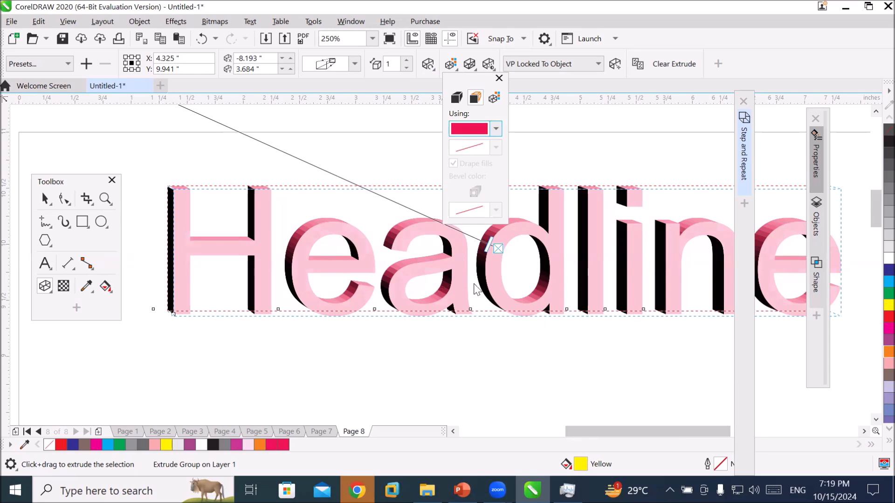
Increase the headline's extrusion depth interactively to 3
{"action": "left_click", "coordinate": [484, 243]}
{"action": "mouse_move", "coordinate": [485, 243]}
{"action": "left_mouse_down"}
{"action": "mouse_move", "coordinate": [473, 236]}
{"action": "mouse_move", "coordinate": [470, 252]}
{"action": "left_mouse_up"}
{"action": "left_click", "coordinate": [470, 254]}
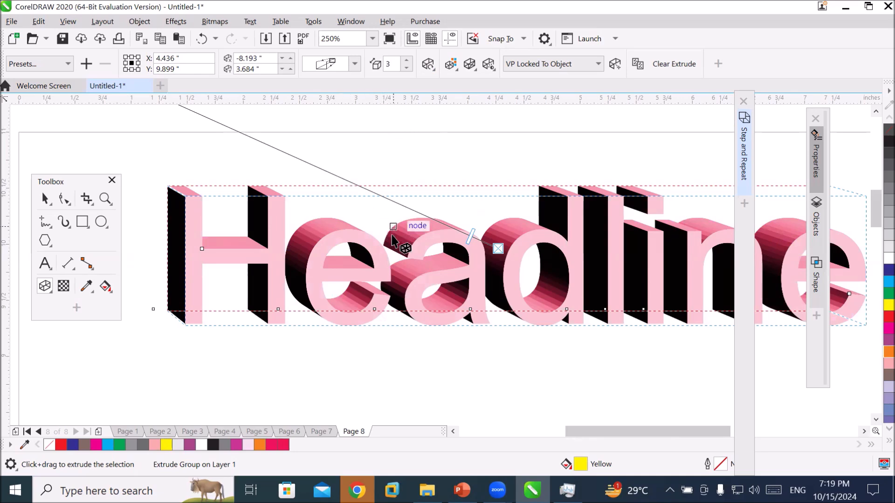
Switch the headline's extrusion to colour shading and set the starting colour to yellow-green, C18 M1 Y100 K0
{"action": "left_click", "coordinate": [451, 65]}
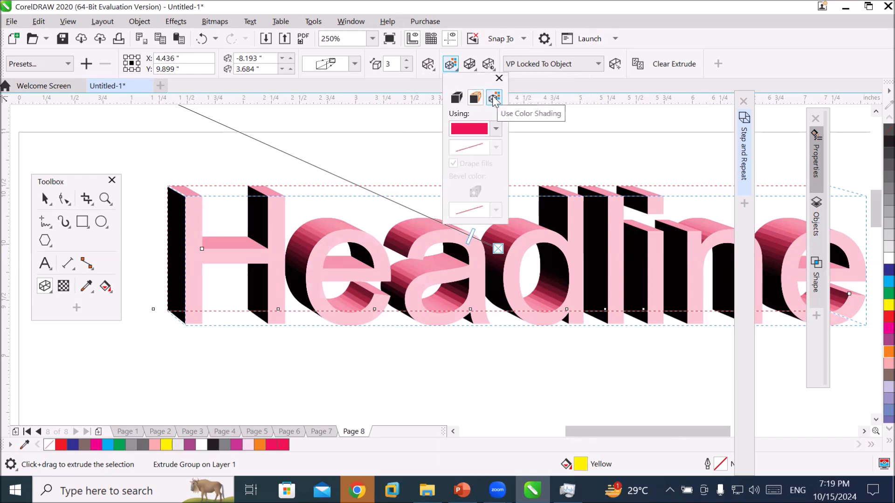
{"action": "left_click", "coordinate": [493, 98]}
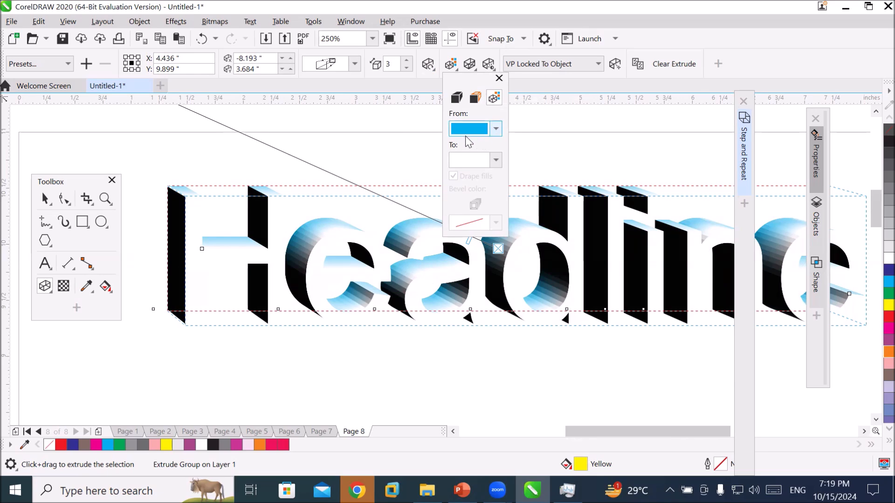
{"action": "left_click", "coordinate": [496, 130]}
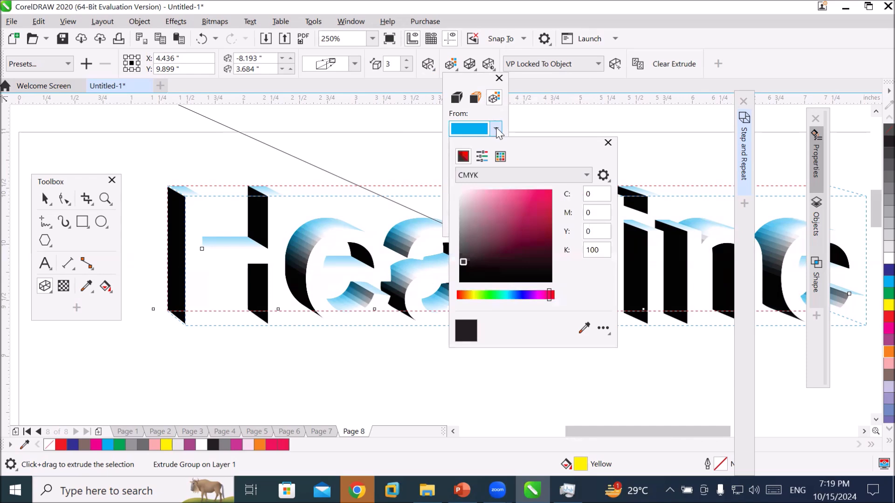
{"action": "left_click", "coordinate": [474, 295]}
{"action": "left_click", "coordinate": [532, 202]}
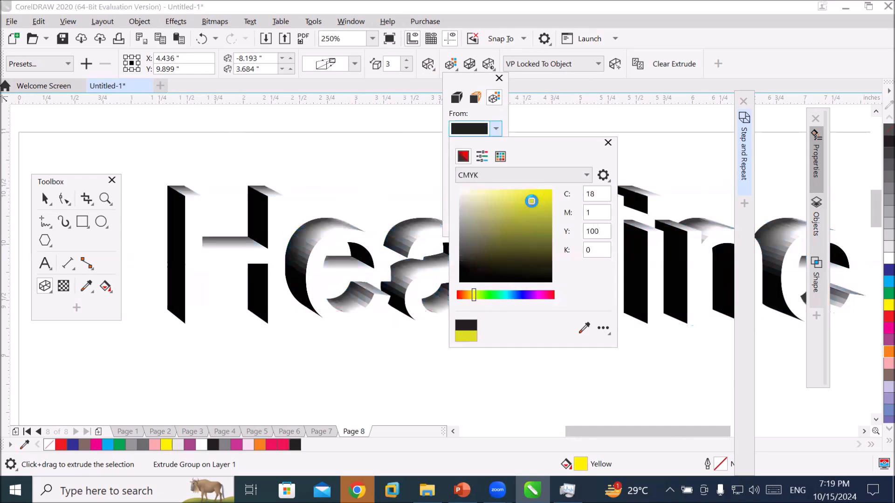
{"action": "left_click", "coordinate": [496, 127]}
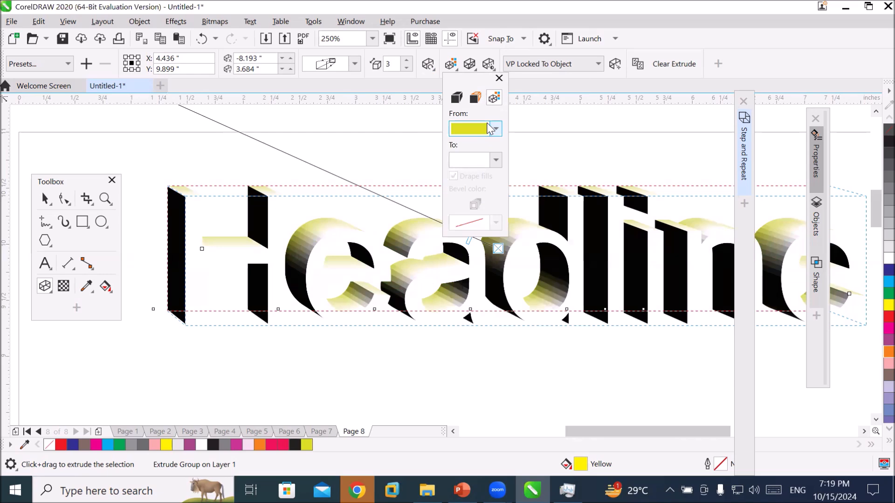
Set the ending colour of the extrusion's shading to pinkish red, C0 M100 Y51 K0, and inspect the gradient on the letters up close
{"action": "left_click", "coordinate": [495, 161]}
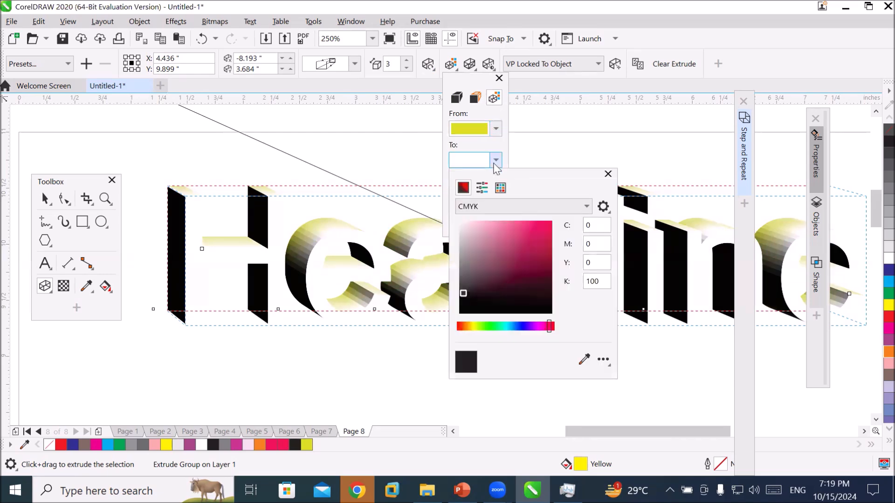
{"action": "left_click", "coordinate": [544, 225]}
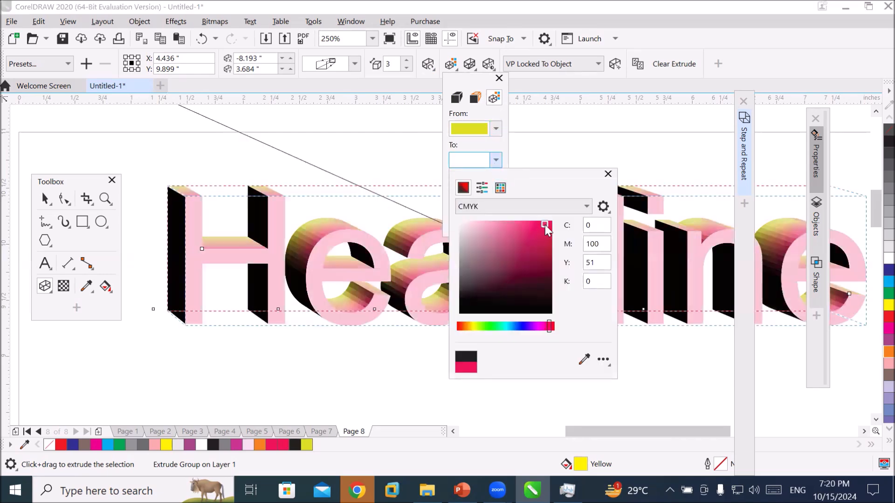
{"action": "left_click", "coordinate": [493, 110]}
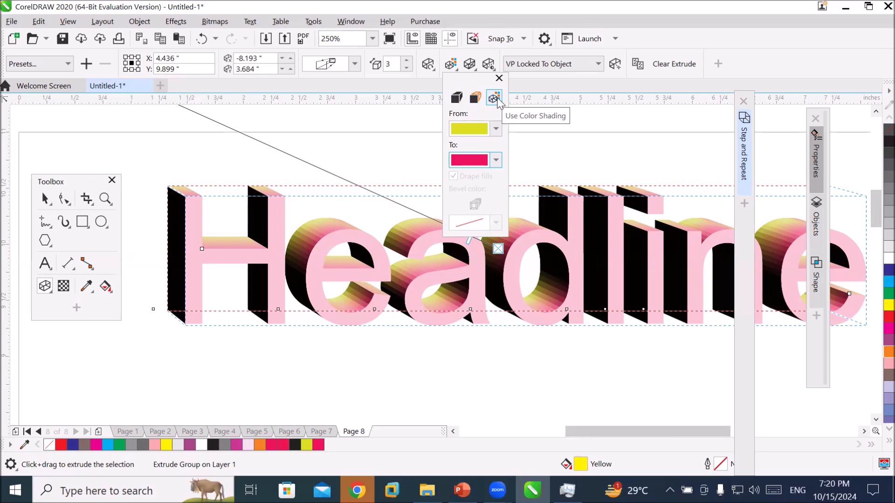
{"action": "left_click", "coordinate": [570, 137]}
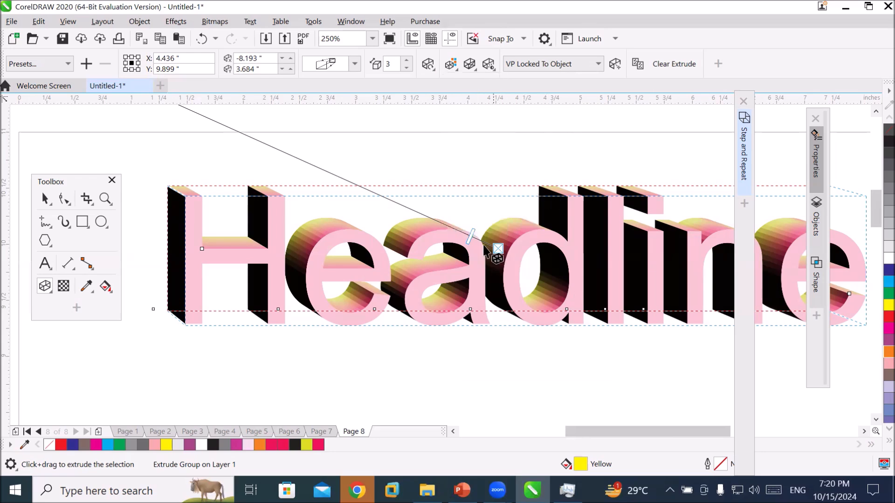
{"action": "scroll", "coordinate": [359, 284], "scroll_direction": "up", "scroll_amount": 3}
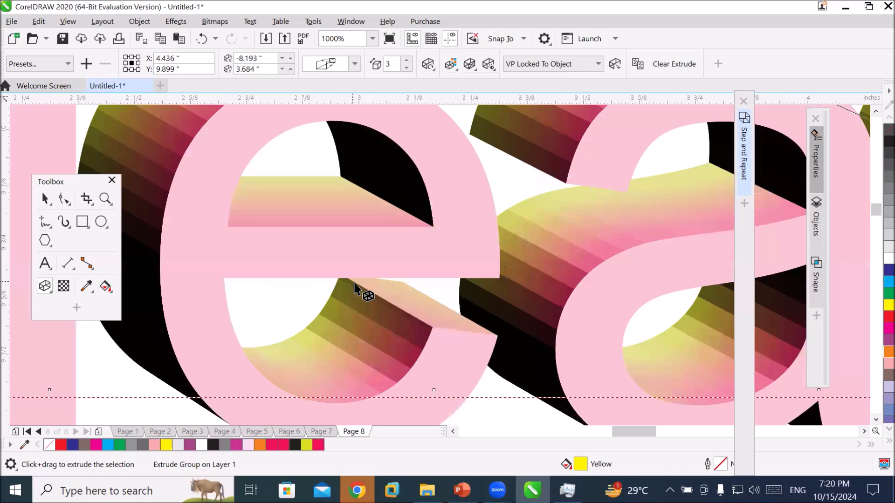
{"action": "scroll", "coordinate": [359, 290], "scroll_direction": "down", "scroll_amount": 1}
{"action": "scroll", "coordinate": [357, 291], "scroll_direction": "down", "scroll_amount": 1}
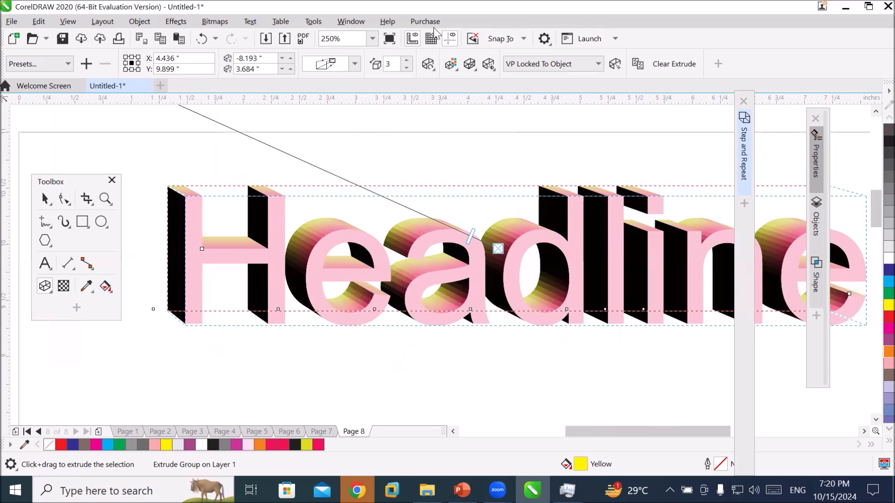
Enable a bevel on the headline's extrusion with a depth of 0.13" and an angle of 89°
{"action": "left_click", "coordinate": [468, 69]}
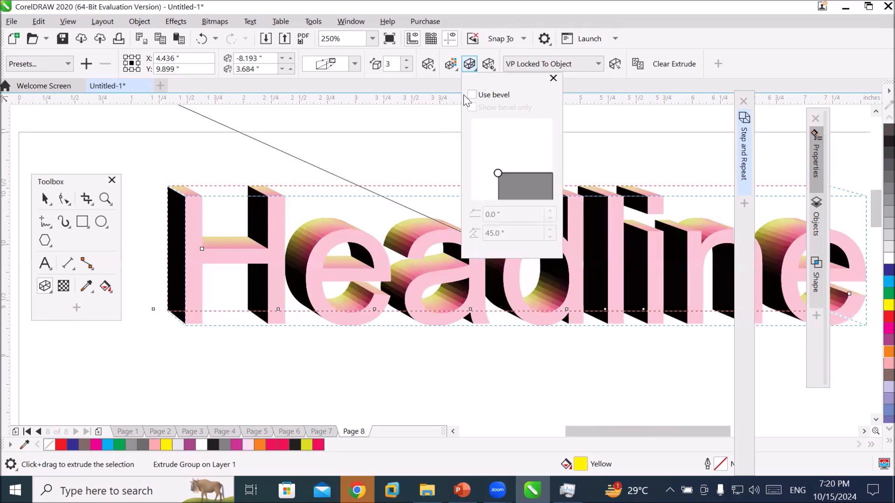
{"action": "left_click", "coordinate": [471, 95]}
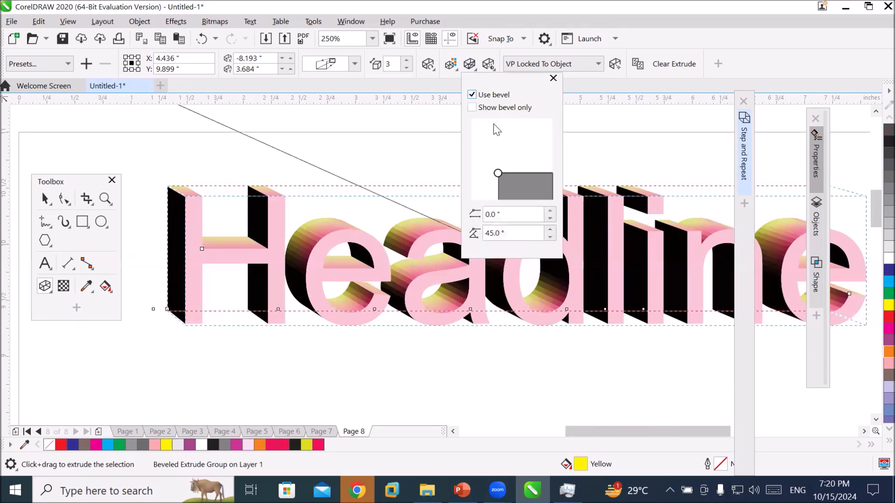
{"action": "left_click_drag", "start_coordinate": [498, 173], "coordinate": [504, 175]}
{"action": "left_click_drag", "start_coordinate": [507, 173], "coordinate": [516, 178]}
{"action": "left_click", "coordinate": [550, 210]}
{"action": "left_click", "coordinate": [550, 210]}
{"action": "left_click", "coordinate": [550, 210]}
{"action": "left_click", "coordinate": [550, 210]}
{"action": "left_click", "coordinate": [552, 211]}
{"action": "left_click", "coordinate": [551, 211]}
{"action": "left_click", "coordinate": [551, 211]}
{"action": "left_click", "coordinate": [551, 212]}
{"action": "left_click", "coordinate": [551, 211]}
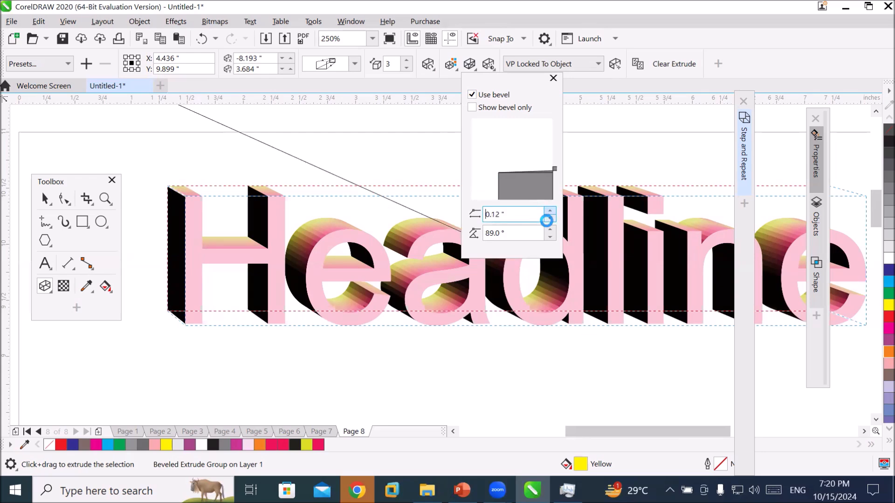
{"action": "left_click", "coordinate": [552, 233]}
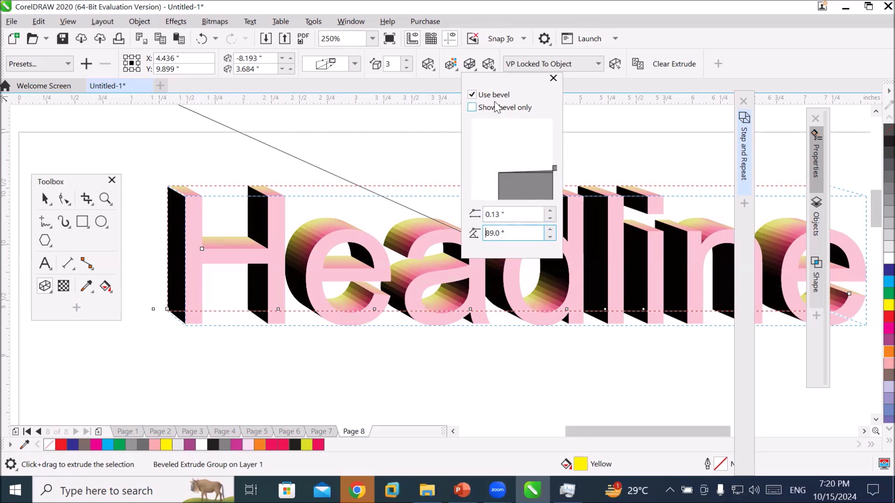
Light the headline's extrusion with light source 1 only, turning off light sources 2 and 3
{"action": "left_click", "coordinate": [488, 64]}
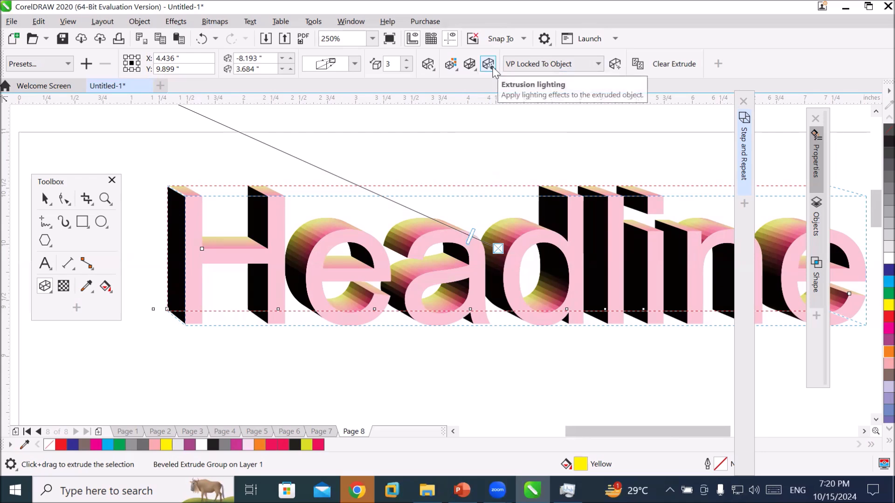
{"action": "left_click", "coordinate": [489, 65]}
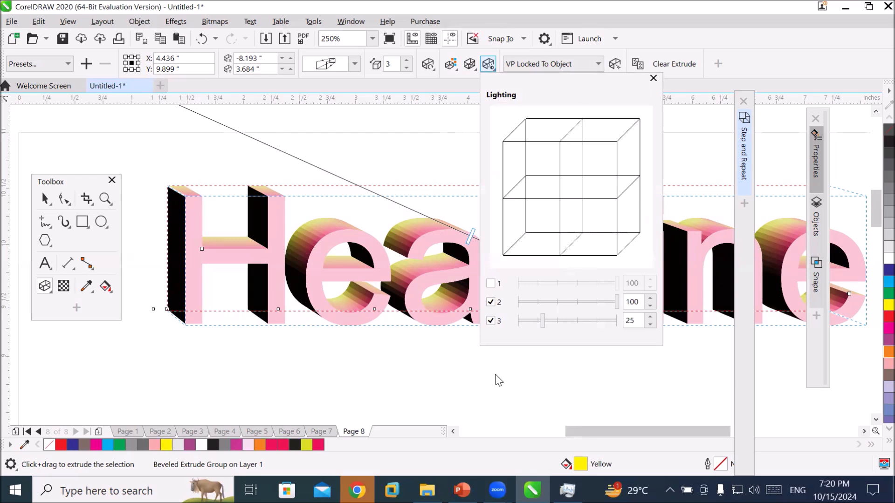
{"action": "left_click", "coordinate": [491, 303]}
{"action": "left_click", "coordinate": [490, 321]}
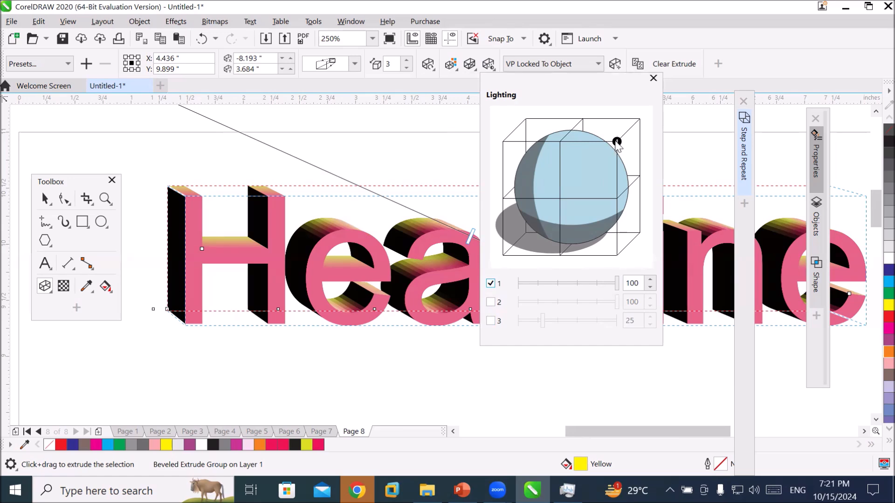
Move light 1 on the lighting grid to the front lower-right corner, the front bottom middle, and finally the centre of the front face
{"action": "left_click_drag", "start_coordinate": [616, 143], "coordinate": [615, 254]}
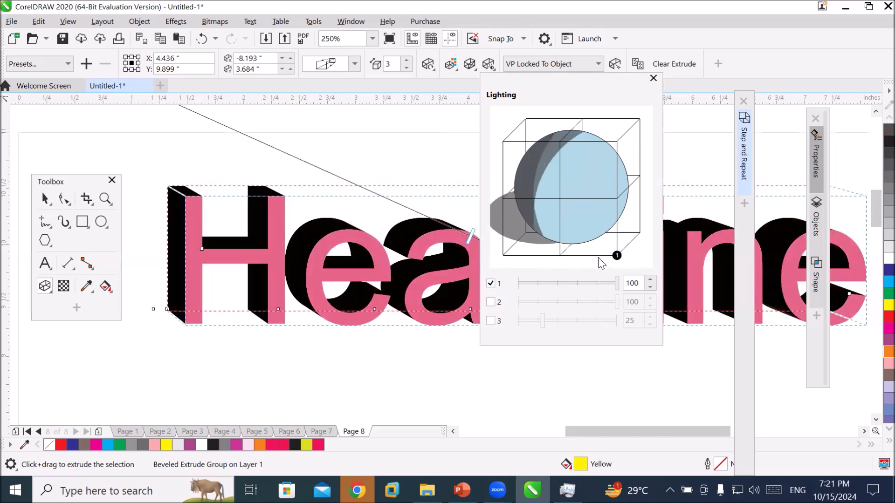
{"action": "left_click_drag", "start_coordinate": [618, 257], "coordinate": [564, 259]}
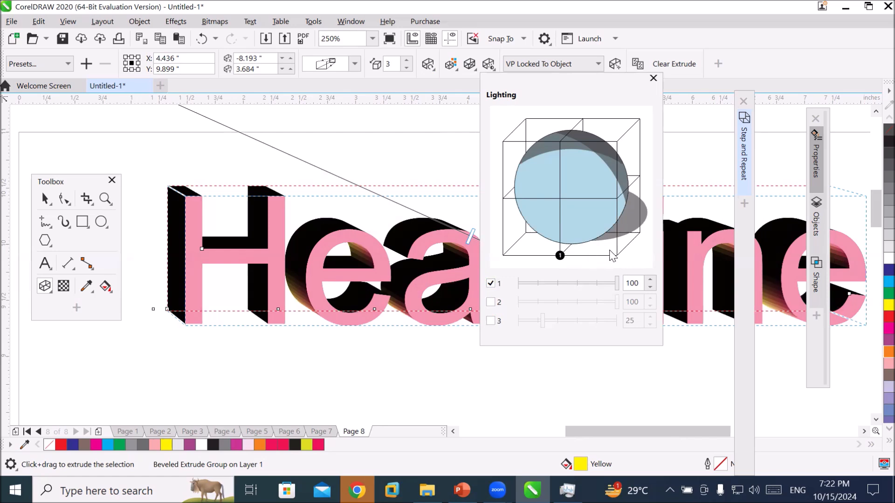
{"action": "left_click_drag", "start_coordinate": [560, 255], "coordinate": [563, 200]}
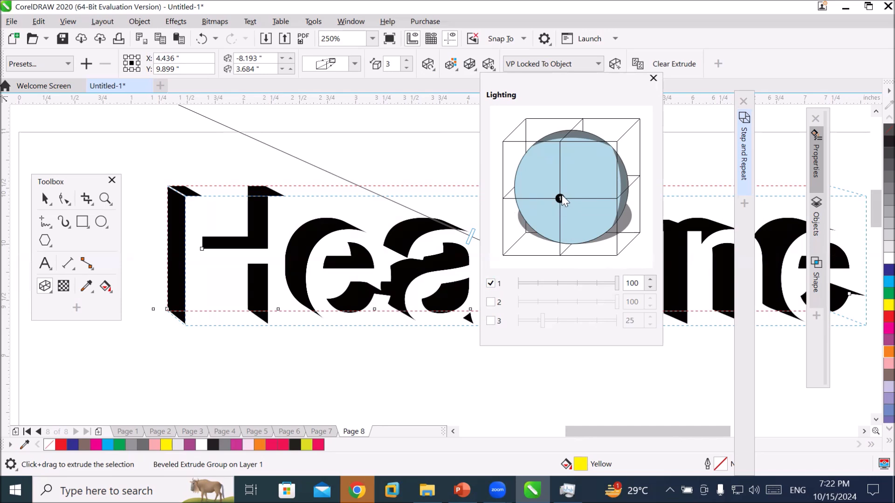
Lower the intensity of light 1 to 71
{"action": "left_click", "coordinate": [651, 288]}
{"action": "left_click", "coordinate": [650, 288]}
{"action": "left_click", "coordinate": [650, 287]}
{"action": "left_click", "coordinate": [650, 287]}
{"action": "left_click", "coordinate": [651, 287]}
{"action": "left_click", "coordinate": [650, 287]}
{"action": "left_click", "coordinate": [650, 287]}
{"action": "left_click", "coordinate": [651, 289]}
{"action": "left_click", "coordinate": [651, 287]}
{"action": "left_click", "coordinate": [650, 287]}
{"action": "left_click", "coordinate": [650, 287]}
{"action": "left_click", "coordinate": [650, 287]}
{"action": "left_click", "coordinate": [650, 286]}
{"action": "left_click", "coordinate": [650, 286]}
{"action": "left_click", "coordinate": [651, 287]}
{"action": "left_click", "coordinate": [651, 287]}
{"action": "left_click", "coordinate": [651, 288]}
{"action": "left_click", "coordinate": [651, 287]}
{"action": "left_click", "coordinate": [650, 287]}
{"action": "left_click", "coordinate": [651, 287]}
{"action": "left_click", "coordinate": [650, 287]}
{"action": "left_click", "coordinate": [650, 287]}
{"action": "left_click", "coordinate": [650, 287]}
{"action": "left_click", "coordinate": [650, 287]}
{"action": "left_click", "coordinate": [651, 287]}
{"action": "left_click", "coordinate": [650, 287]}
{"action": "left_click", "coordinate": [650, 287]}
{"action": "left_click", "coordinate": [651, 287]}
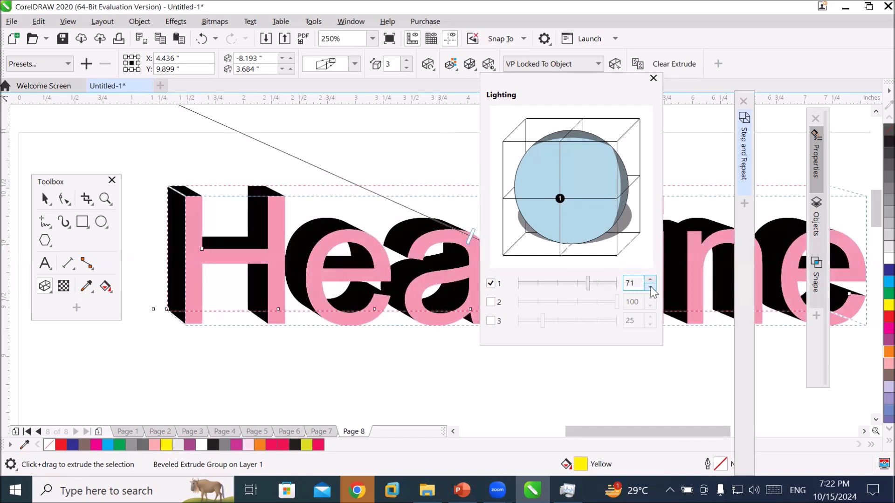
Turn on light 2 at the top middle of the front face and lower its intensity to 65
{"action": "left_click", "coordinate": [491, 302]}
{"action": "mouse_move", "coordinate": [560, 141]}
{"action": "left_mouse_down"}
{"action": "mouse_move", "coordinate": [616, 199]}
{"action": "mouse_move", "coordinate": [583, 150]}
{"action": "mouse_move", "coordinate": [563, 141]}
{"action": "left_mouse_up"}
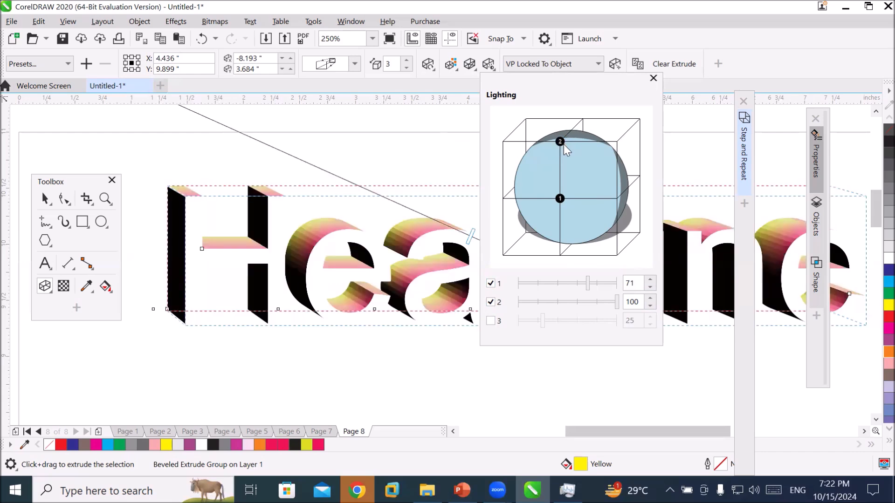
{"action": "left_click", "coordinate": [650, 306]}
{"action": "left_click", "coordinate": [651, 307]}
{"action": "left_click", "coordinate": [650, 307]}
{"action": "left_click", "coordinate": [650, 307]}
{"action": "left_click", "coordinate": [650, 307]}
{"action": "left_click", "coordinate": [650, 307]}
{"action": "left_click", "coordinate": [651, 307]}
{"action": "left_click", "coordinate": [650, 307]}
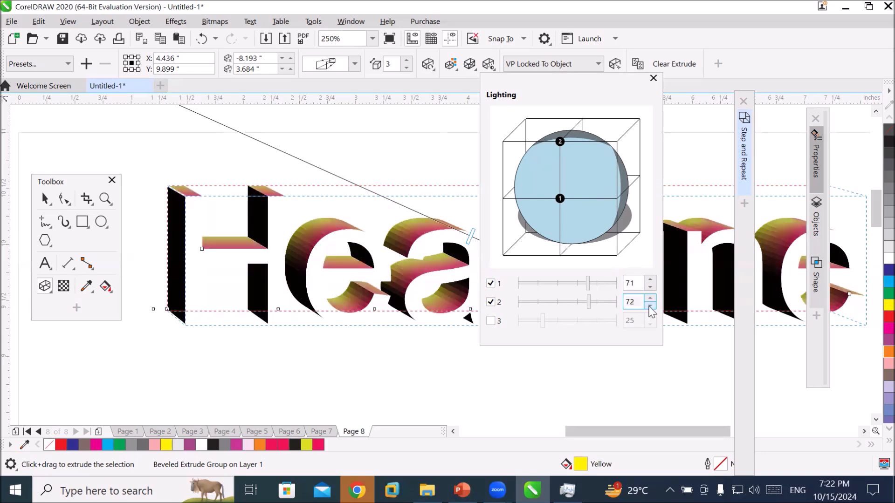
{"action": "left_click", "coordinate": [650, 307]}
{"action": "left_click", "coordinate": [650, 307]}
{"action": "left_click", "coordinate": [650, 306]}
{"action": "left_click", "coordinate": [650, 306]}
{"action": "left_click", "coordinate": [650, 307]}
{"action": "left_click", "coordinate": [650, 307]}
{"action": "left_click", "coordinate": [650, 307]}
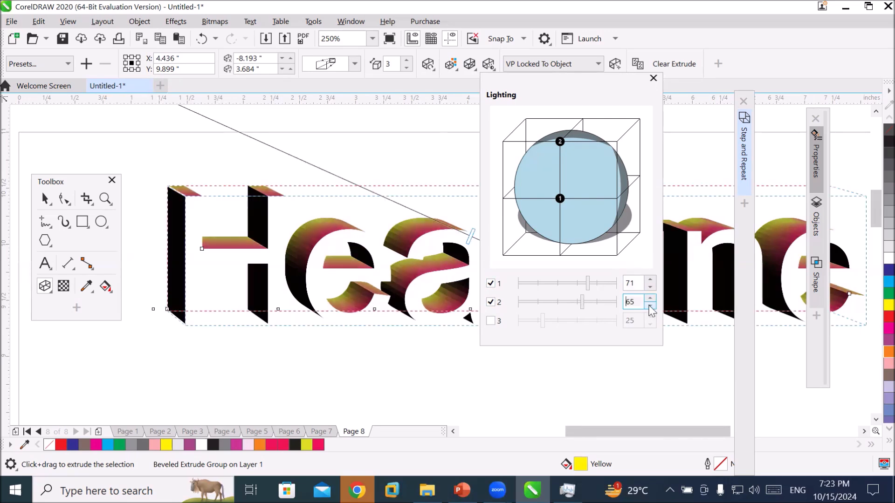
Close the extrusion lighting settings and delete the extruded box below the headline
{"action": "left_click", "coordinate": [489, 65]}
{"action": "scroll", "coordinate": [555, 289], "scroll_direction": "down", "scroll_amount": 5}
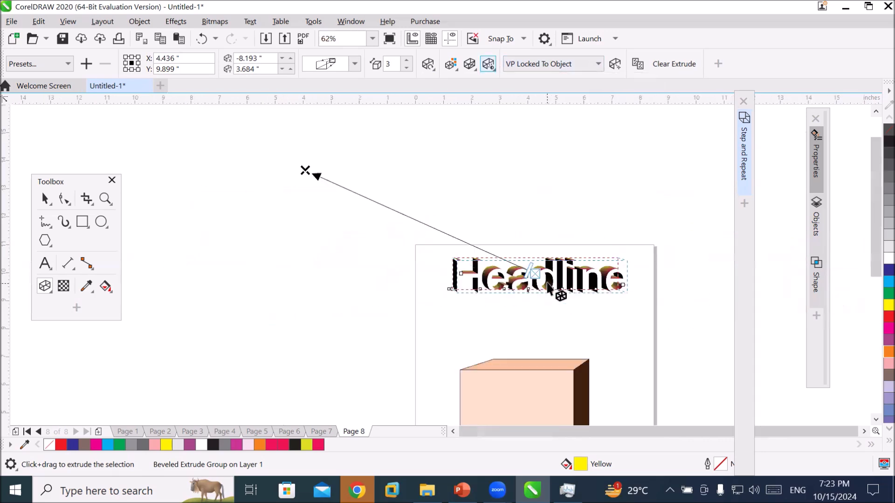
{"action": "left_click", "coordinate": [863, 431]}
{"action": "left_click", "coordinate": [863, 430]}
{"action": "left_click", "coordinate": [876, 421]}
{"action": "left_click", "coordinate": [875, 421]}
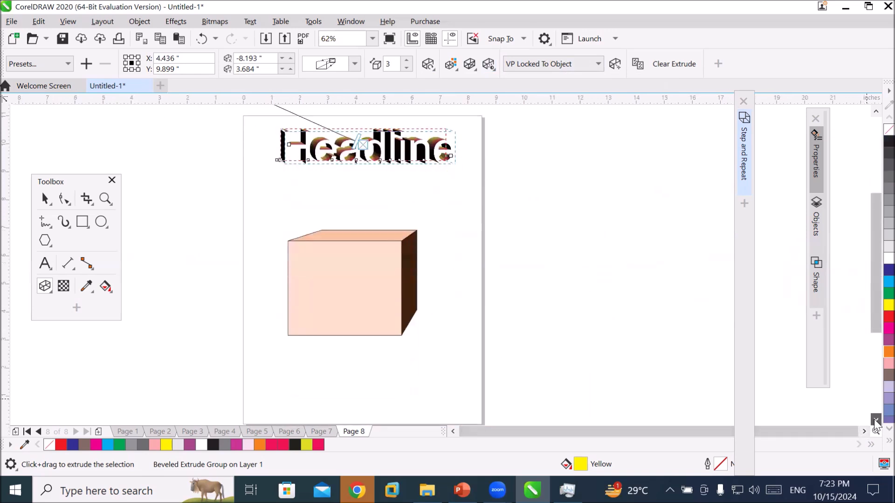
{"action": "left_click", "coordinate": [45, 199]}
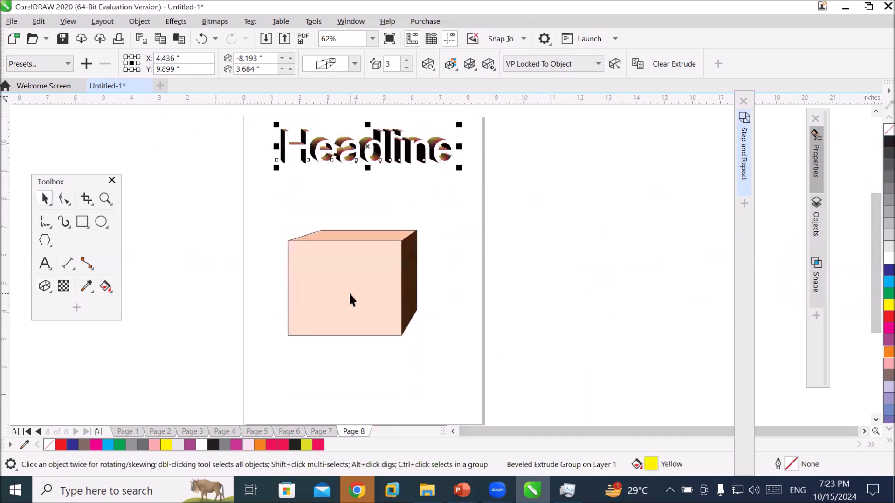
{"action": "left_click", "coordinate": [356, 292]}
{"action": "key", "text": "Delete"}
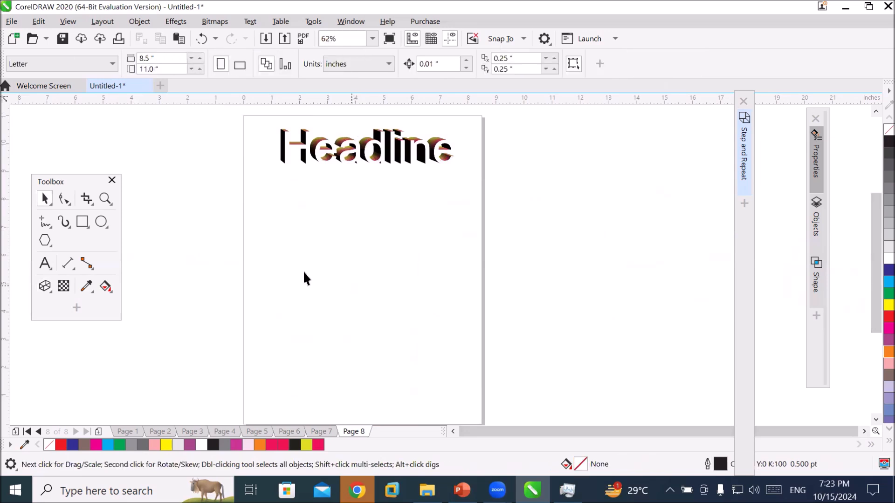
Draw a circle about 2.3 inches wide below the headline, fill it yellow and remove its outline
{"action": "left_click", "coordinate": [101, 223]}
{"action": "left_click_drag", "start_coordinate": [297, 266], "coordinate": [360, 329]}
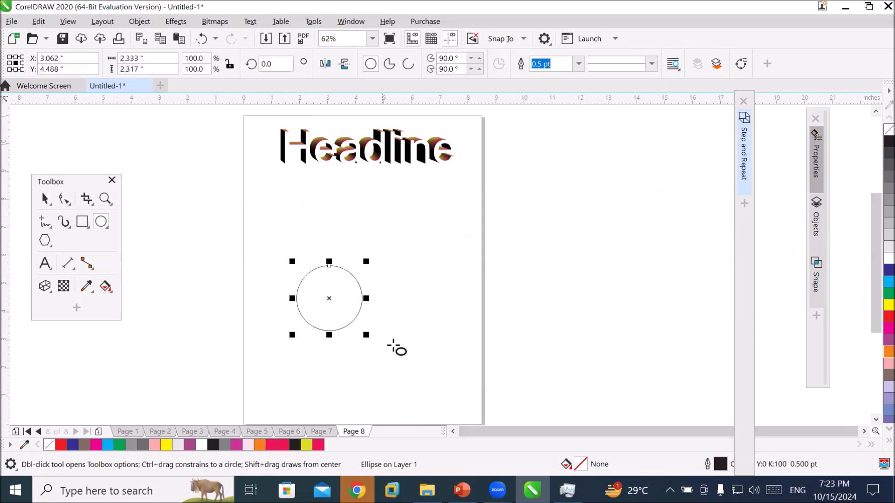
{"action": "left_click", "coordinate": [888, 305]}
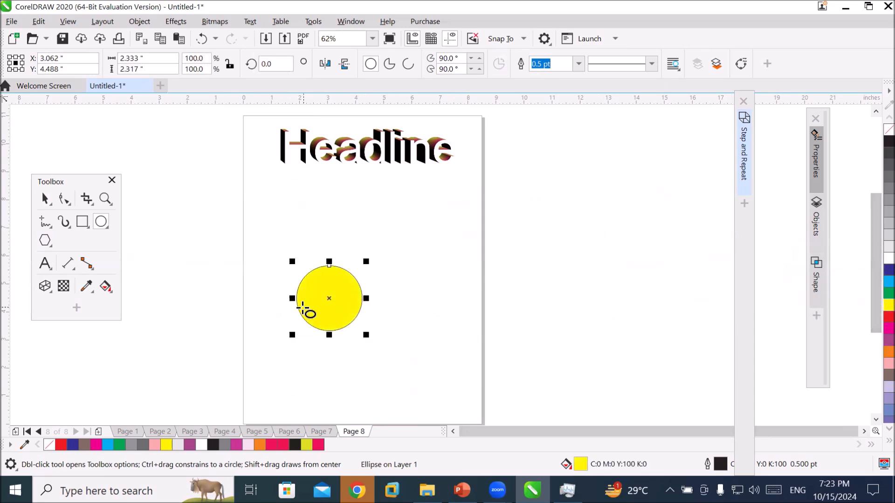
{"action": "right_click", "coordinate": [888, 130]}
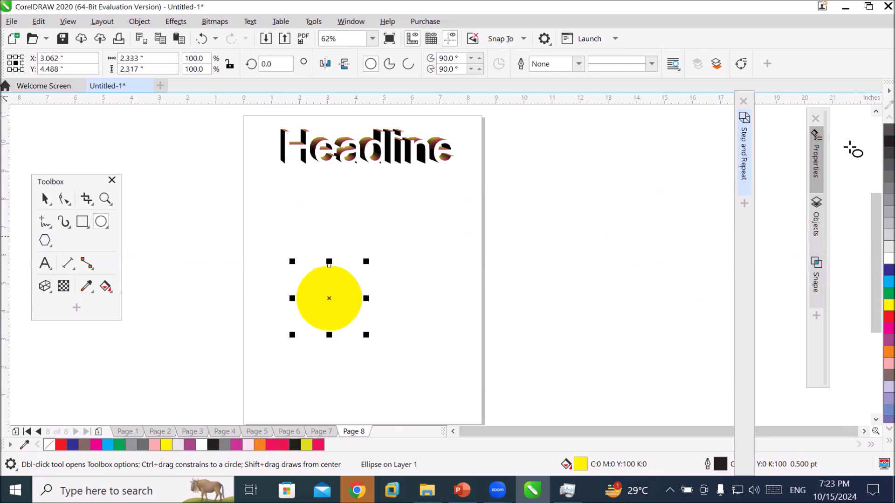
Duplicate the yellow circle until five copies sit in two rows, three above and two below
{"action": "left_click", "coordinate": [45, 199]}
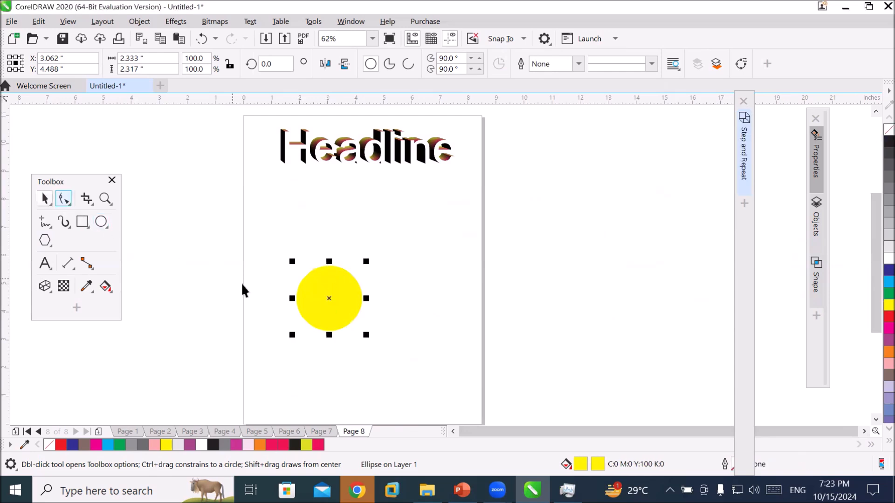
{"action": "left_click_drag", "start_coordinate": [331, 304], "coordinate": [316, 378]}
{"action": "left_click_drag", "start_coordinate": [317, 378], "coordinate": [397, 381]}
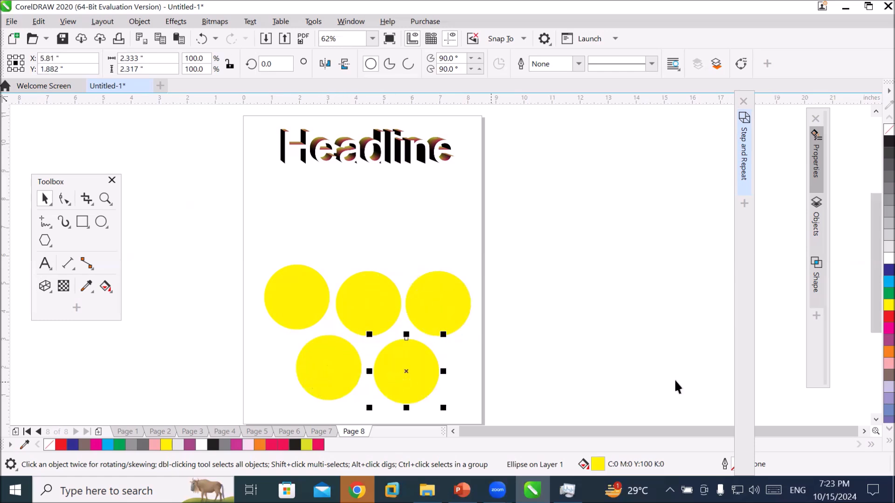
Select all five yellow circles and combine them into a single curve
{"action": "left_click", "coordinate": [865, 432]}
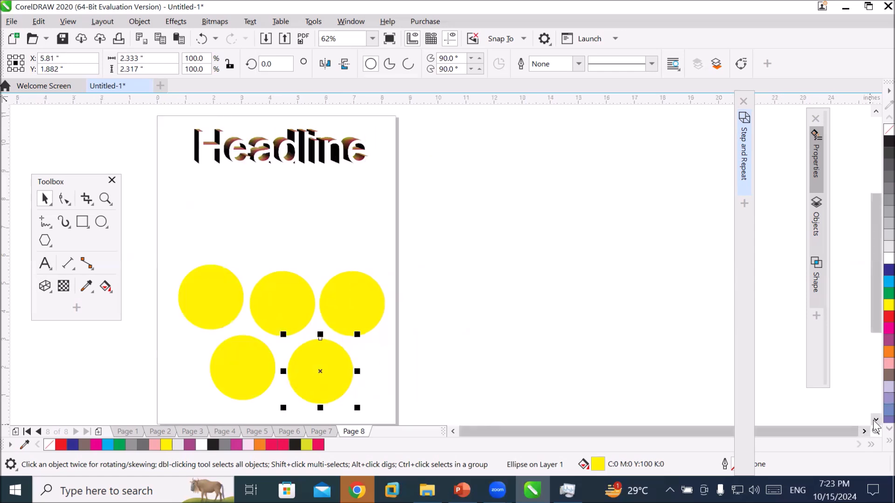
{"action": "left_click", "coordinate": [875, 419]}
{"action": "left_click_drag", "start_coordinate": [150, 147], "coordinate": [433, 365]}
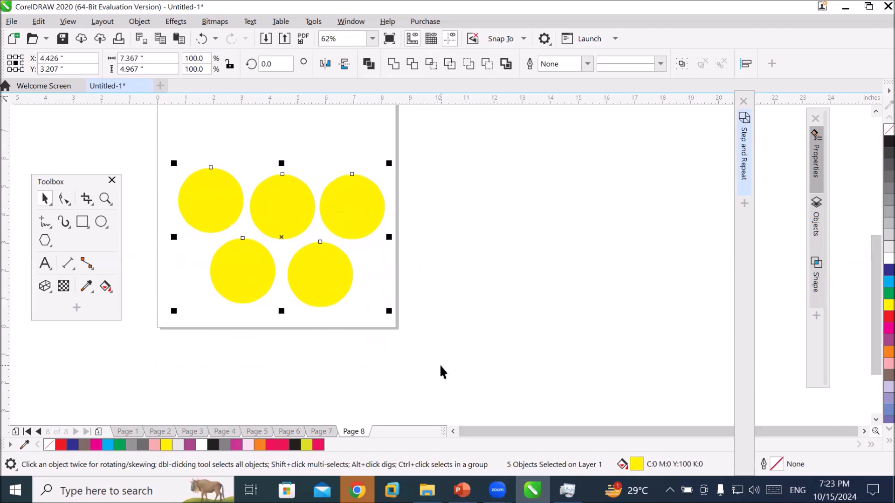
{"action": "left_click", "coordinate": [369, 64]}
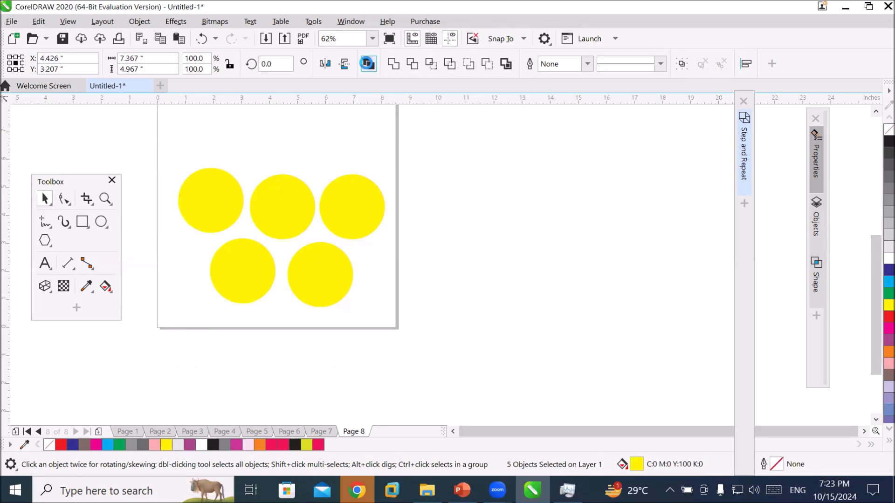
Extrude the combined circles using the Extrude Top Right preset
{"action": "left_click", "coordinate": [45, 287]}
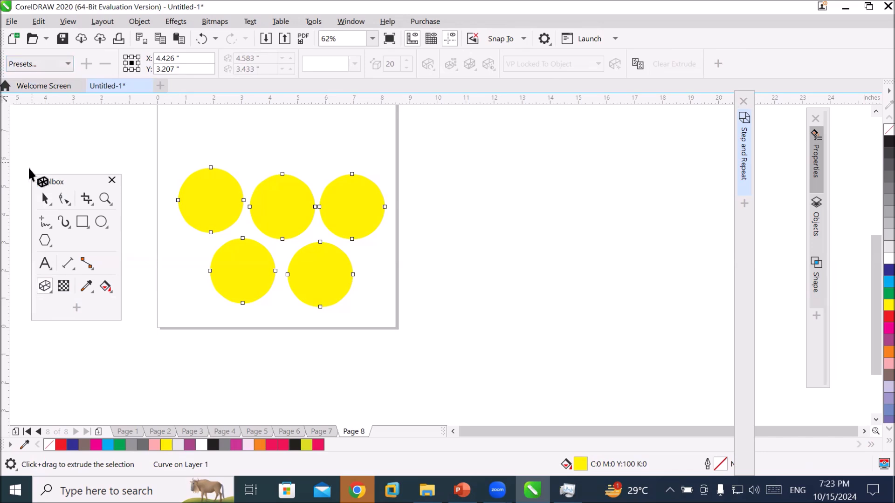
{"action": "left_click", "coordinate": [46, 65]}
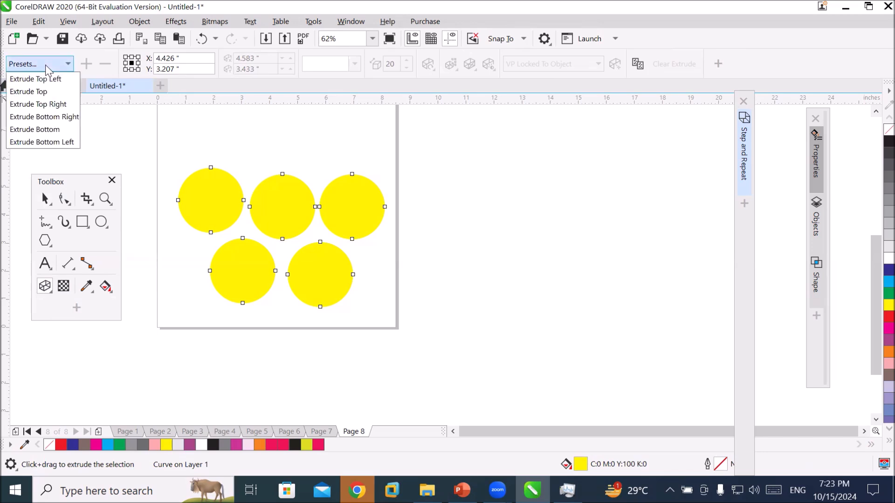
{"action": "left_click", "coordinate": [37, 104]}
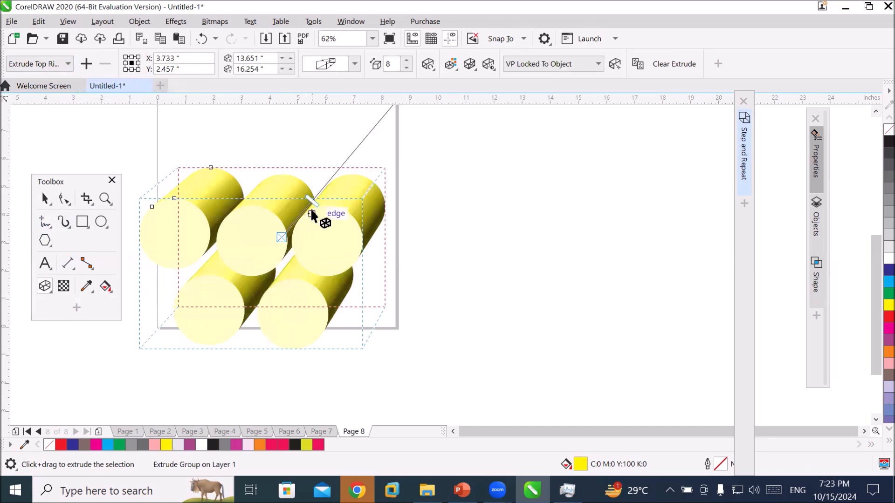
Adjust the extrusion depth of the circles interactively, ending at a shallow depth of 3
{"action": "scroll", "coordinate": [526, 226], "scroll_direction": "down", "scroll_amount": 2}
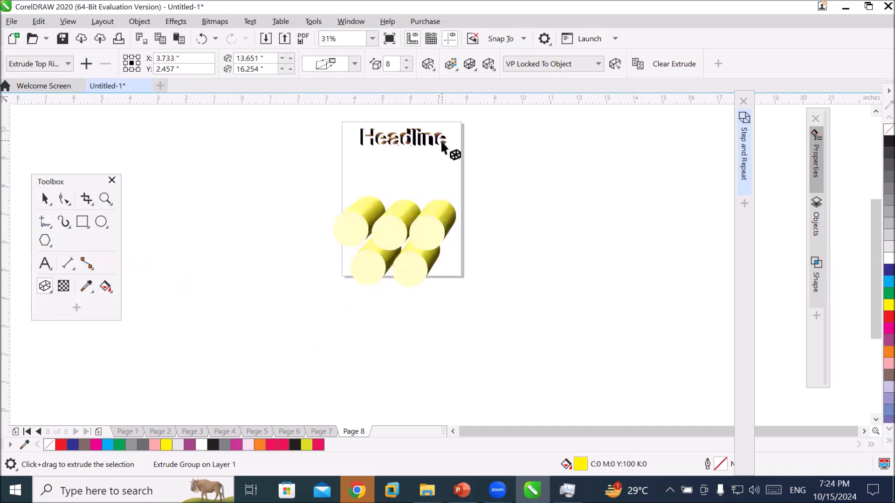
{"action": "scroll", "coordinate": [441, 140], "scroll_direction": "up", "scroll_amount": 2}
{"action": "mouse_move", "coordinate": [396, 283]}
{"action": "left_mouse_down"}
{"action": "mouse_move", "coordinate": [453, 227]}
{"action": "mouse_move", "coordinate": [396, 290]}
{"action": "mouse_move", "coordinate": [405, 283]}
{"action": "left_mouse_up"}
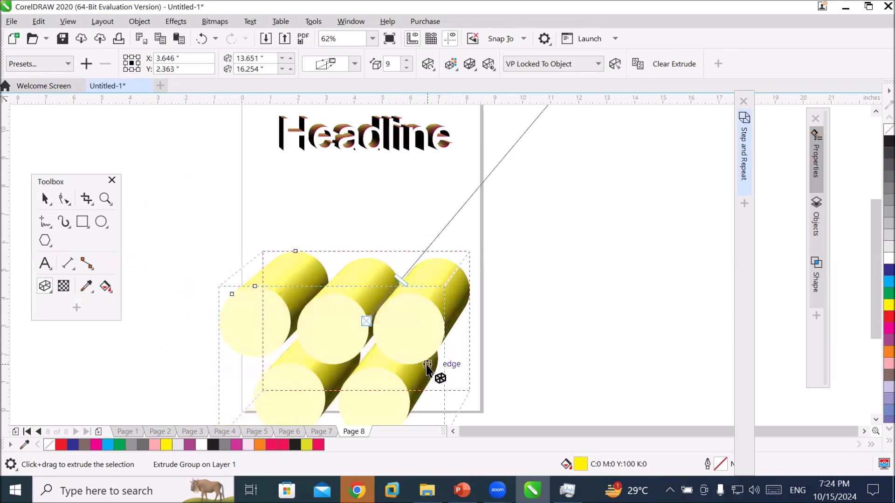
{"action": "left_click_drag", "start_coordinate": [403, 281], "coordinate": [377, 308]}
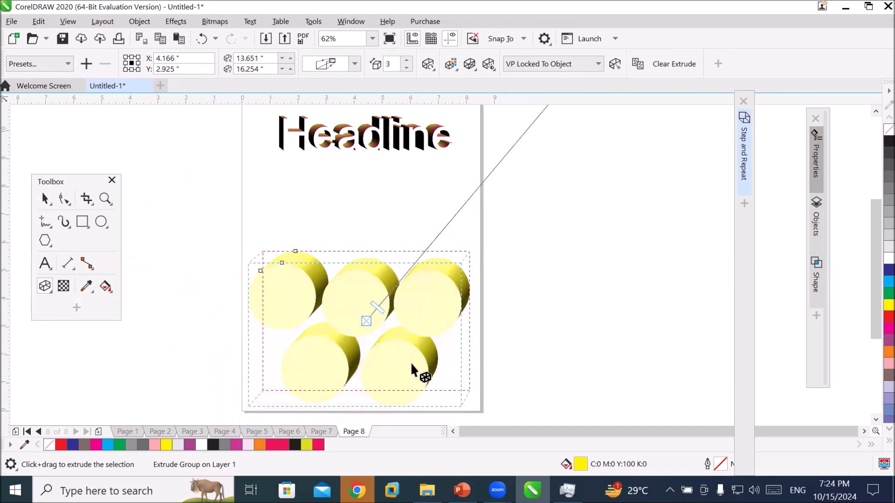
{"action": "scroll", "coordinate": [316, 412], "scroll_direction": "up", "scroll_amount": 2}
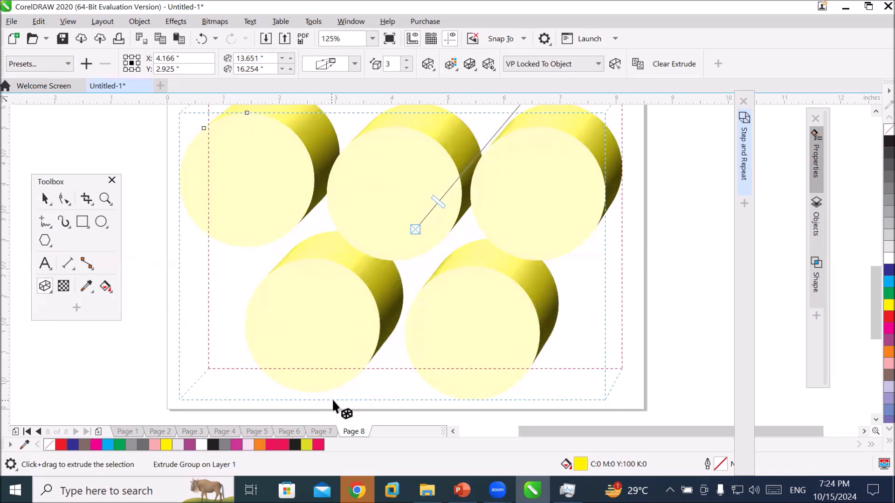
Colour the circles' extrusion with a solid cyan fill
{"action": "left_click", "coordinate": [451, 65]}
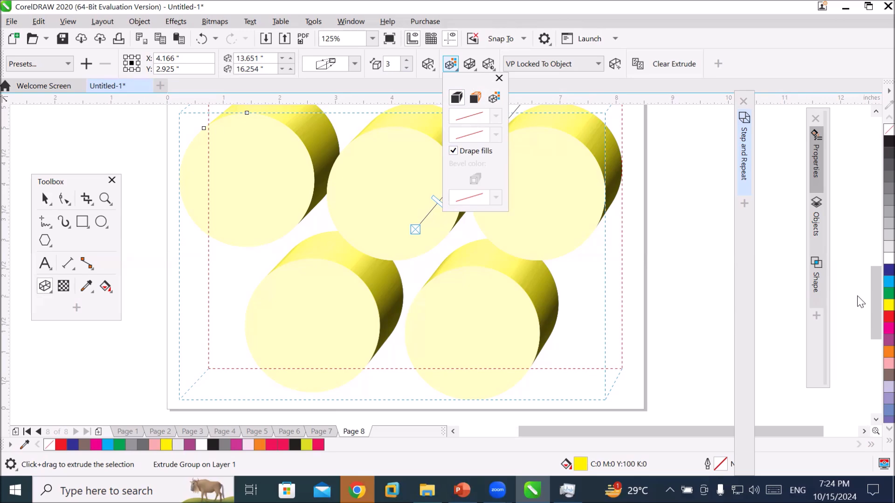
{"action": "left_click", "coordinate": [475, 98]}
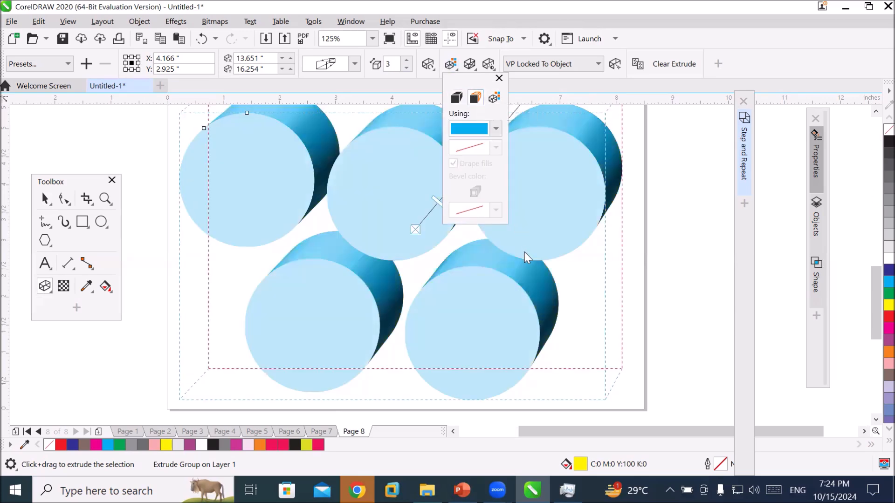
{"action": "left_click", "coordinate": [496, 129]}
{"action": "left_click", "coordinate": [497, 128]}
Switch the extrusion to colour shading and set its From colour to yellow, C14 M0 Y100 K0
{"action": "left_click", "coordinate": [494, 98]}
{"action": "left_click", "coordinate": [495, 130]}
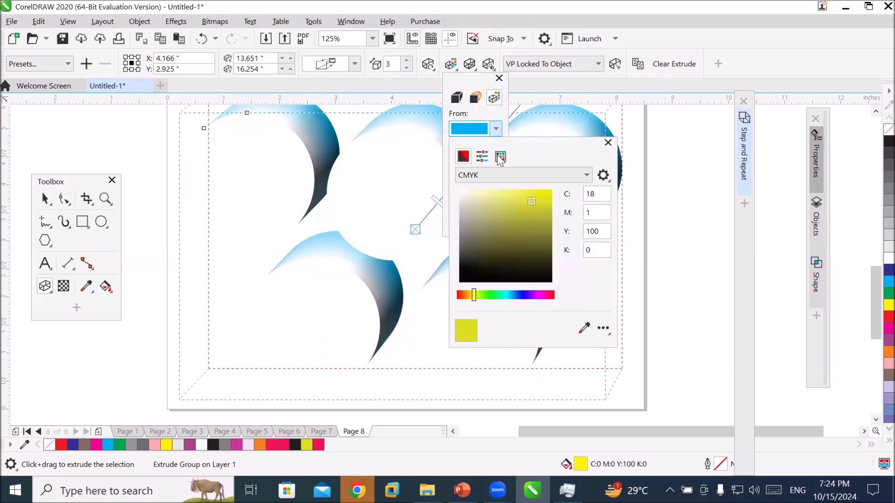
{"action": "left_click", "coordinate": [545, 196]}
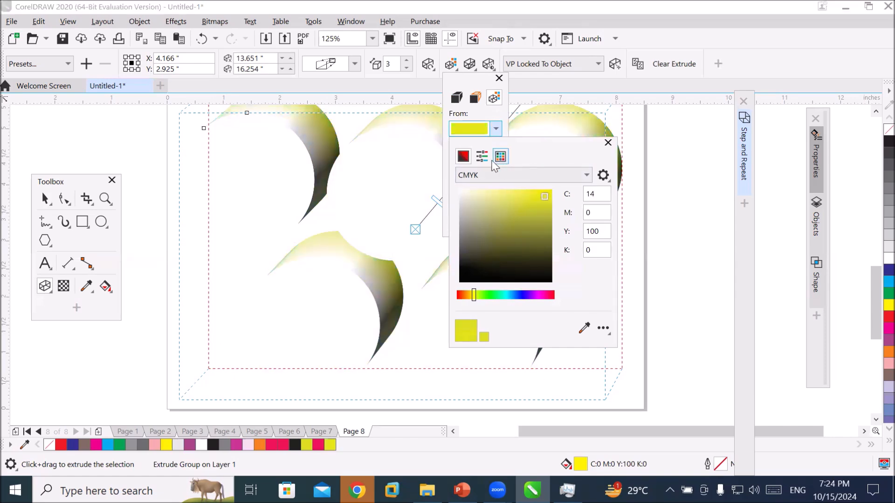
{"action": "left_click", "coordinate": [496, 129]}
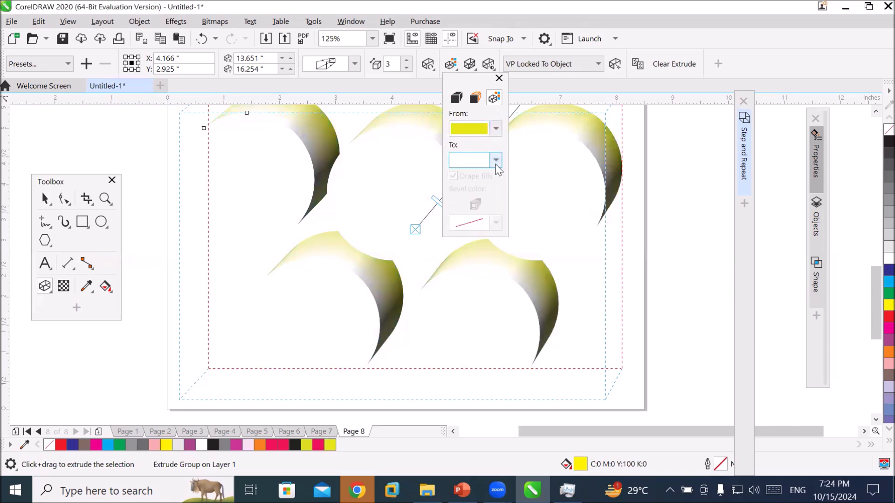
Set the shading's To colour to pinkish red, C0 M100 Y51 K0, and close the extrusion colour settings
{"action": "left_click", "coordinate": [496, 160]}
{"action": "left_click", "coordinate": [544, 225]}
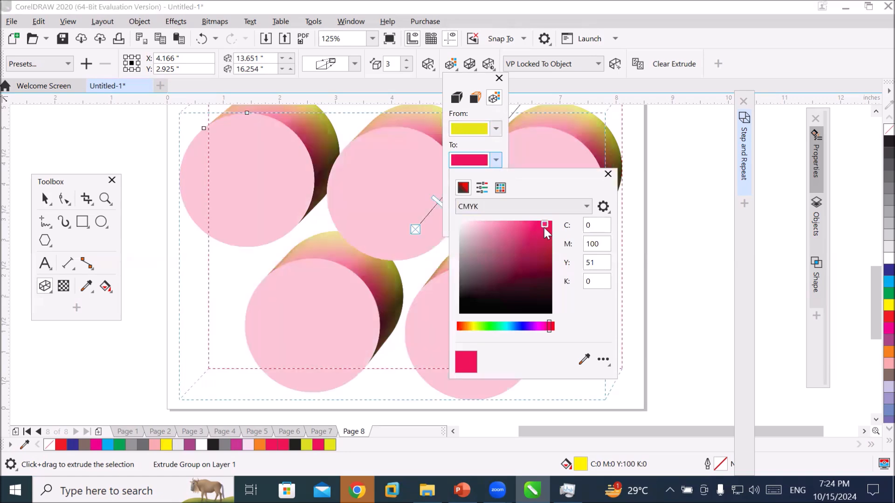
{"action": "left_click", "coordinate": [535, 119]}
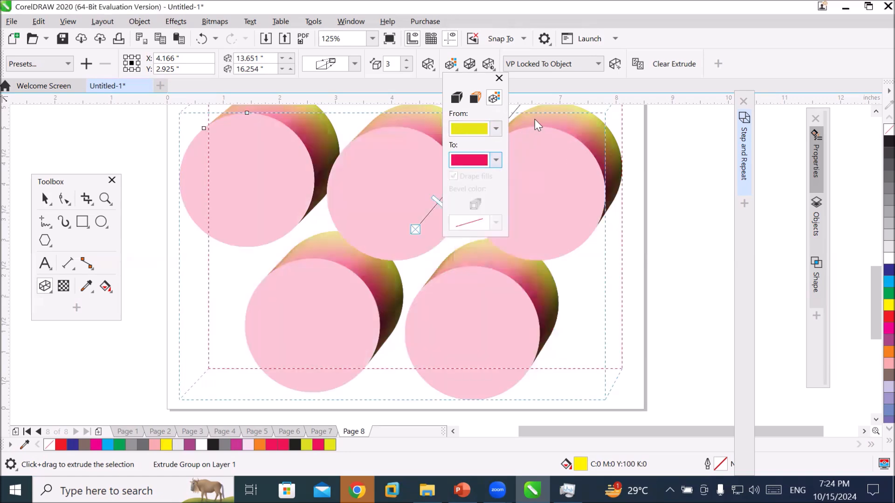
{"action": "left_click", "coordinate": [427, 127]}
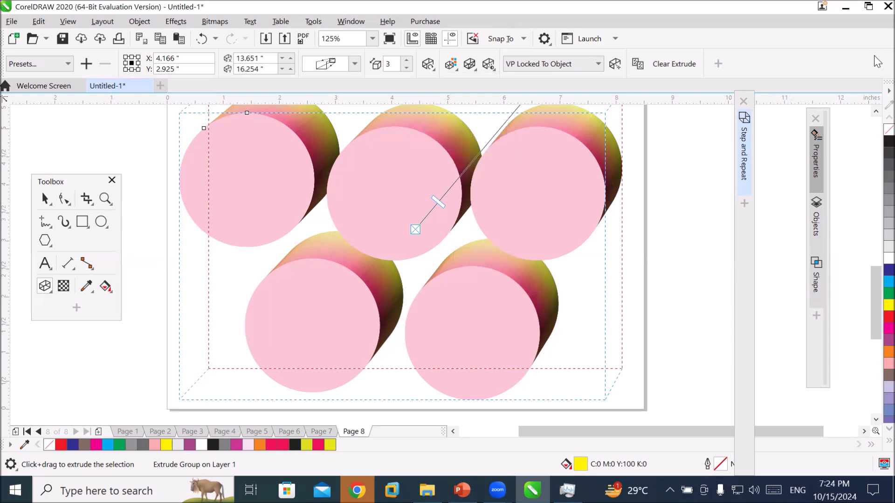
Open the extrusion lighting settings for the circles and turn off lights 2 and 3
{"action": "left_click", "coordinate": [875, 111]}
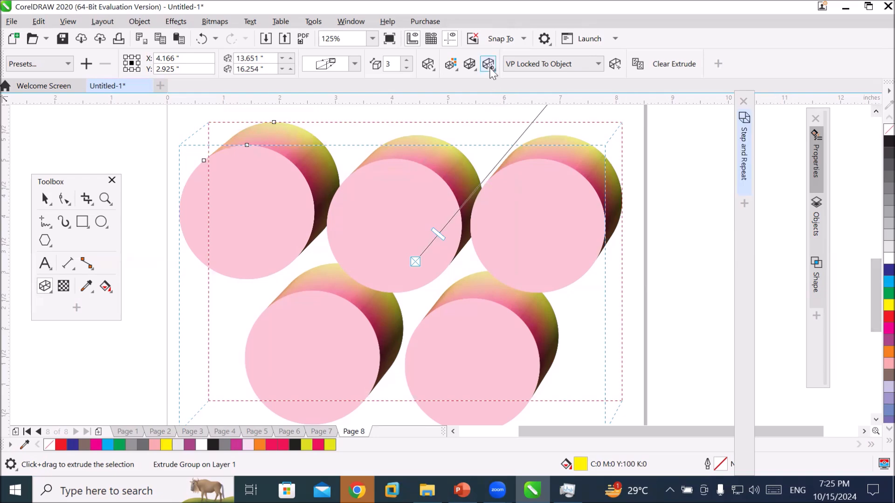
{"action": "left_click", "coordinate": [469, 65]}
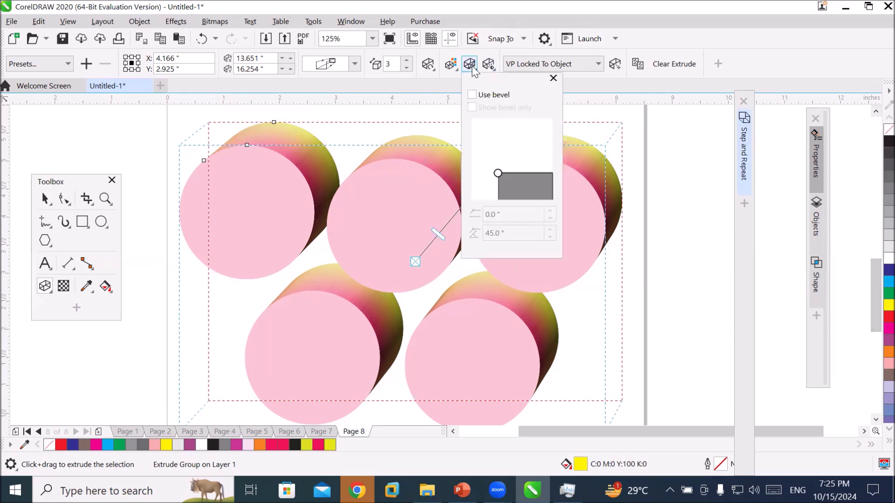
{"action": "left_click", "coordinate": [470, 64]}
{"action": "left_click", "coordinate": [488, 64]}
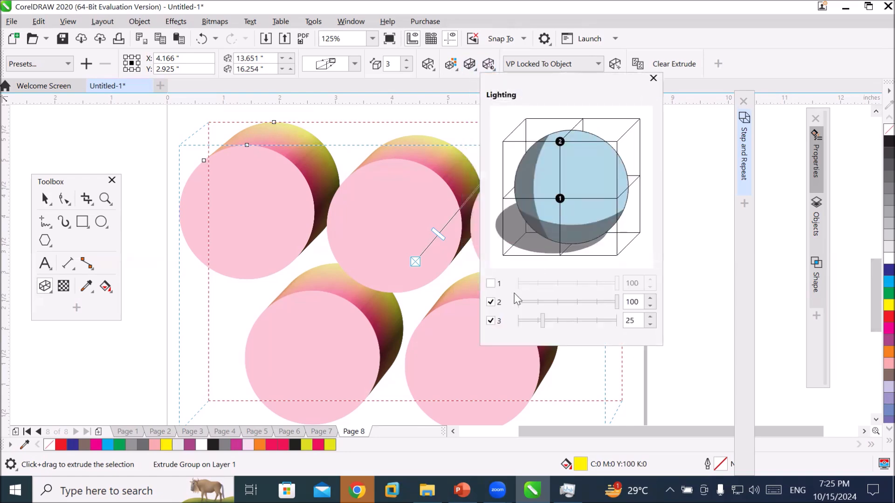
{"action": "left_click", "coordinate": [491, 302]}
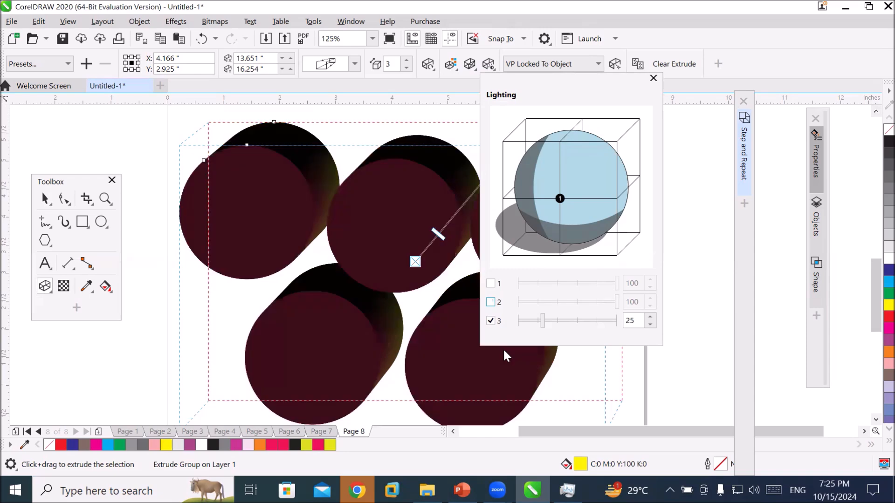
{"action": "left_click", "coordinate": [491, 321]}
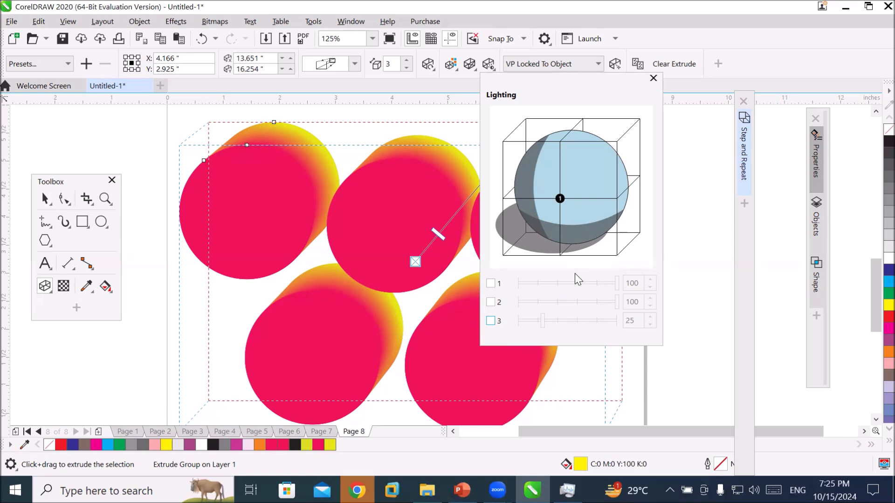
Turn on light 1 and lower its intensity to 95
{"action": "left_click", "coordinate": [490, 283]}
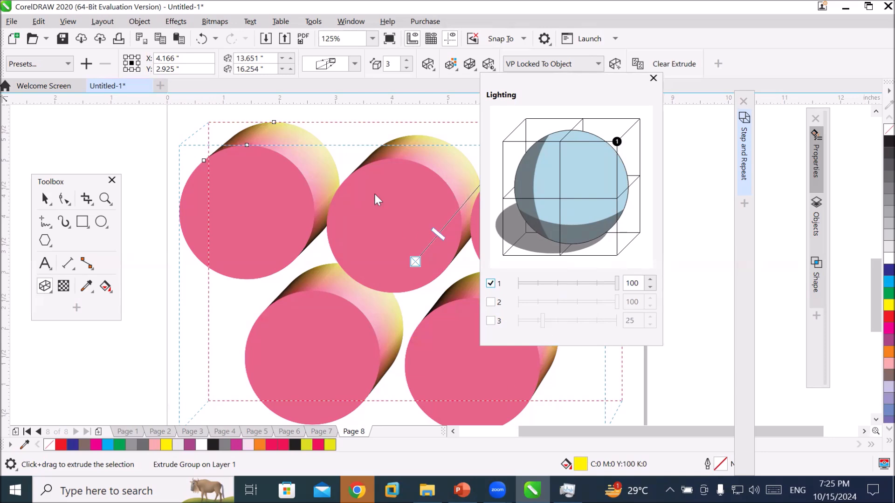
{"action": "left_click", "coordinate": [650, 289]}
{"action": "left_click", "coordinate": [651, 288]}
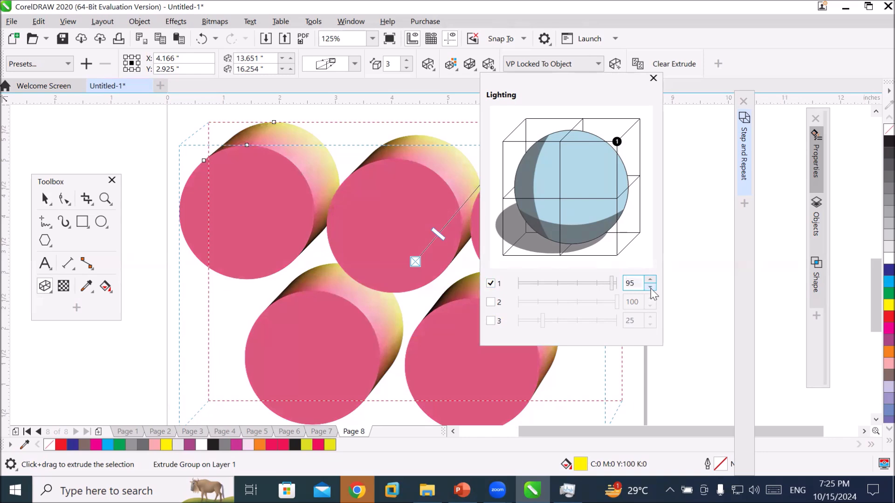
Turn on light 2 and move it to the upper-left corner of the lighting grid's front face
{"action": "left_click", "coordinate": [490, 303]}
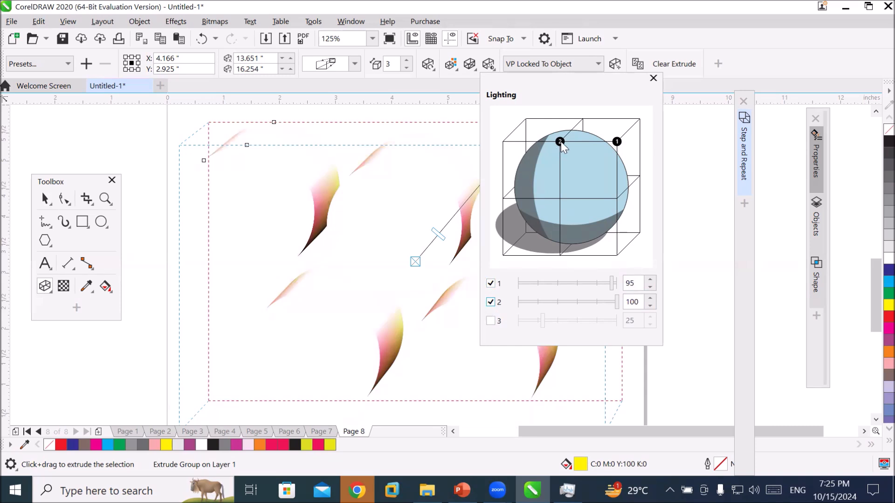
{"action": "left_click_drag", "start_coordinate": [561, 141], "coordinate": [503, 141]}
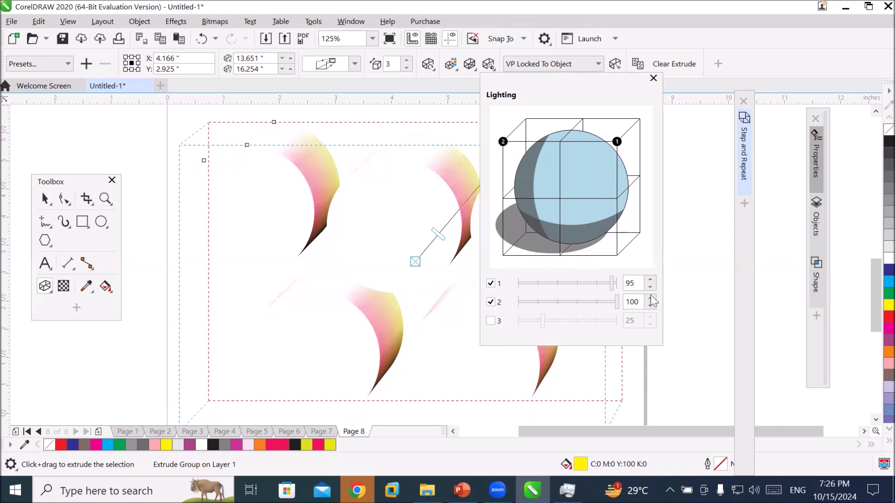
Lower the intensity of light 2 to 62
{"action": "left_click", "coordinate": [650, 310]}
{"action": "left_click", "coordinate": [650, 311]}
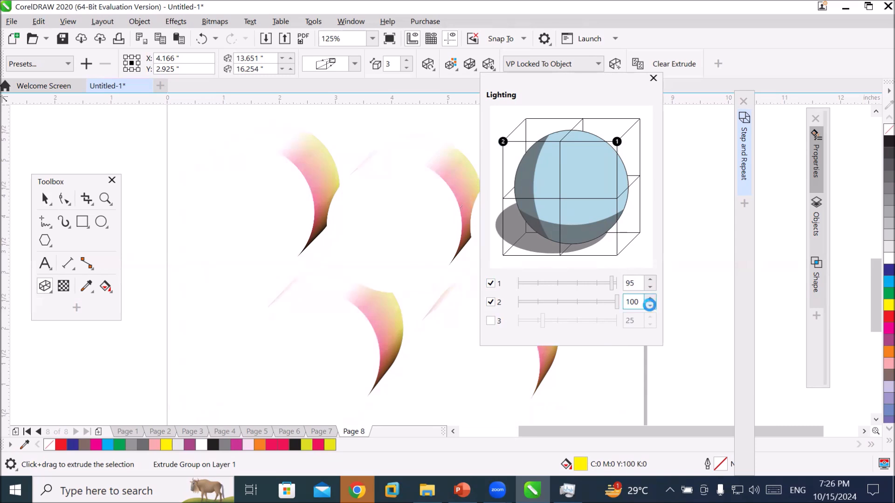
{"action": "left_click", "coordinate": [650, 305]}
{"action": "left_click", "coordinate": [649, 305]}
{"action": "left_click", "coordinate": [650, 306]}
{"action": "left_click", "coordinate": [650, 306]}
{"action": "left_click", "coordinate": [649, 305]}
{"action": "left_click", "coordinate": [650, 305]}
{"action": "left_click", "coordinate": [649, 306]}
{"action": "left_click", "coordinate": [649, 306]}
{"action": "left_click", "coordinate": [649, 306]}
{"action": "left_click", "coordinate": [649, 305]}
{"action": "left_click", "coordinate": [649, 305]}
{"action": "left_click", "coordinate": [649, 305]}
{"action": "left_click", "coordinate": [649, 305]}
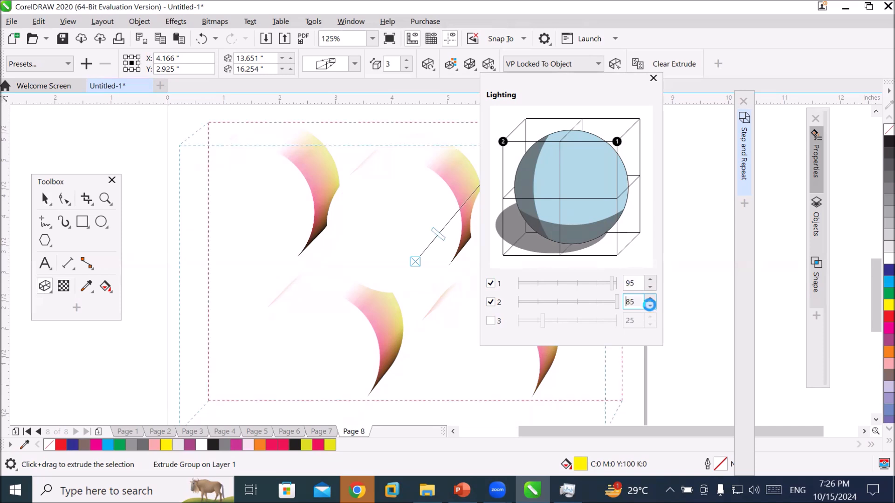
{"action": "left_click", "coordinate": [649, 306]}
{"action": "left_click", "coordinate": [650, 306]}
{"action": "left_click", "coordinate": [650, 306]}
{"action": "left_click", "coordinate": [650, 305]}
{"action": "left_click", "coordinate": [650, 306]}
{"action": "left_click", "coordinate": [650, 305]}
{"action": "left_click", "coordinate": [649, 305]}
{"action": "left_click", "coordinate": [650, 305]}
{"action": "left_click", "coordinate": [649, 305]}
{"action": "left_click", "coordinate": [650, 305]}
{"action": "left_click", "coordinate": [649, 305]}
{"action": "left_click", "coordinate": [650, 306]}
{"action": "left_click", "coordinate": [650, 306]}
{"action": "left_click", "coordinate": [649, 306]}
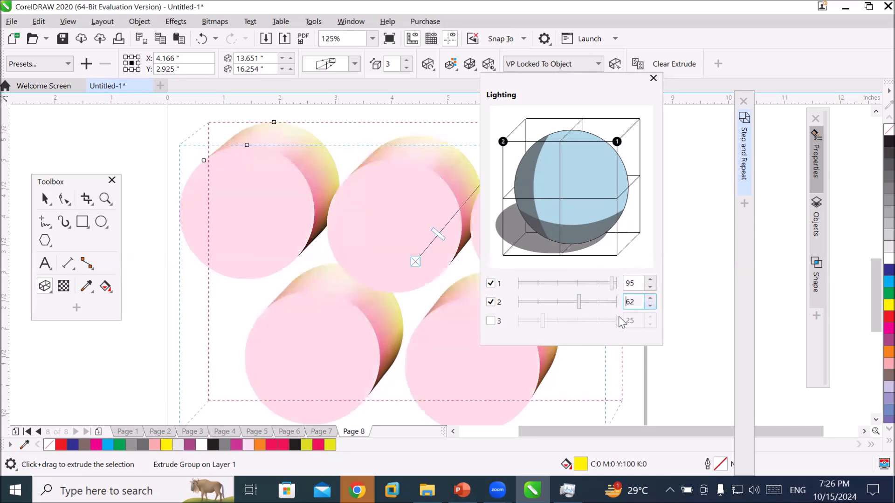
Try light 2 at several points of the lighting grid and leave it at the back face's upper-right corner
{"action": "left_click", "coordinate": [502, 141]}
{"action": "left_click_drag", "start_coordinate": [502, 141], "coordinate": [503, 197]}
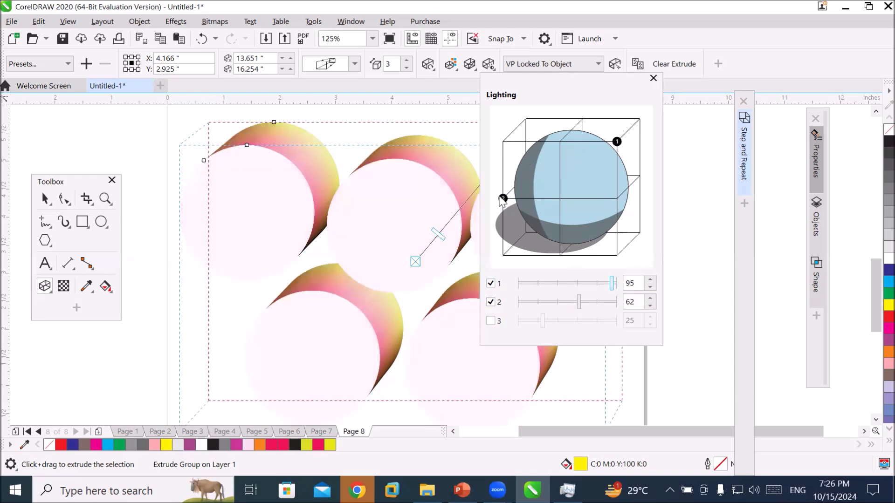
{"action": "left_click_drag", "start_coordinate": [503, 199], "coordinate": [582, 121]}
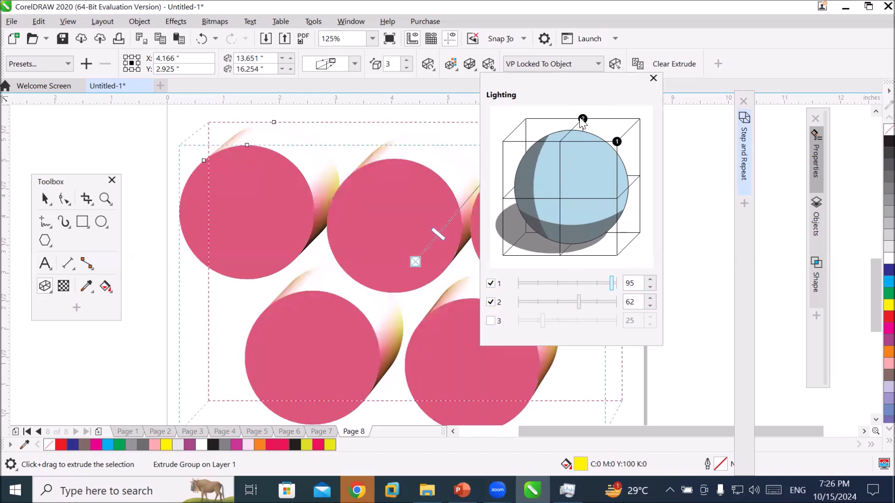
{"action": "left_click_drag", "start_coordinate": [582, 120], "coordinate": [581, 149]}
{"action": "left_click", "coordinate": [559, 255]}
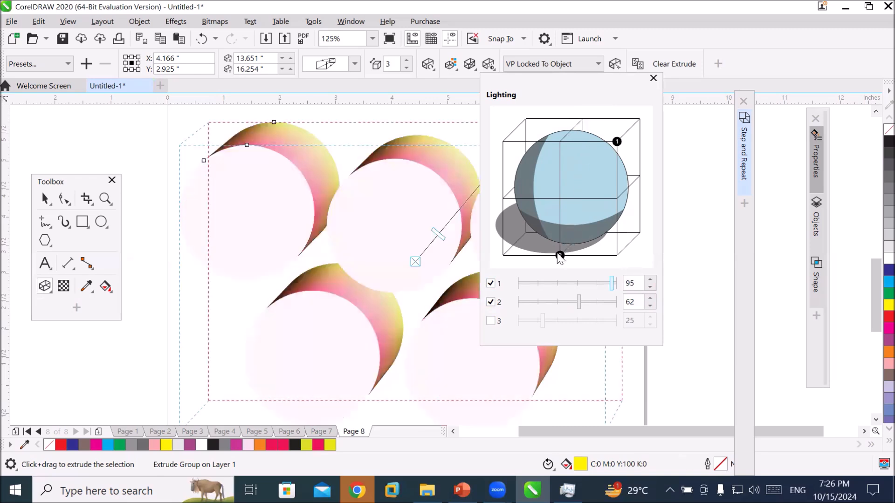
{"action": "mouse_move", "coordinate": [560, 254]}
{"action": "left_mouse_down"}
{"action": "mouse_move", "coordinate": [501, 196]}
{"action": "mouse_move", "coordinate": [558, 199]}
{"action": "left_mouse_up"}
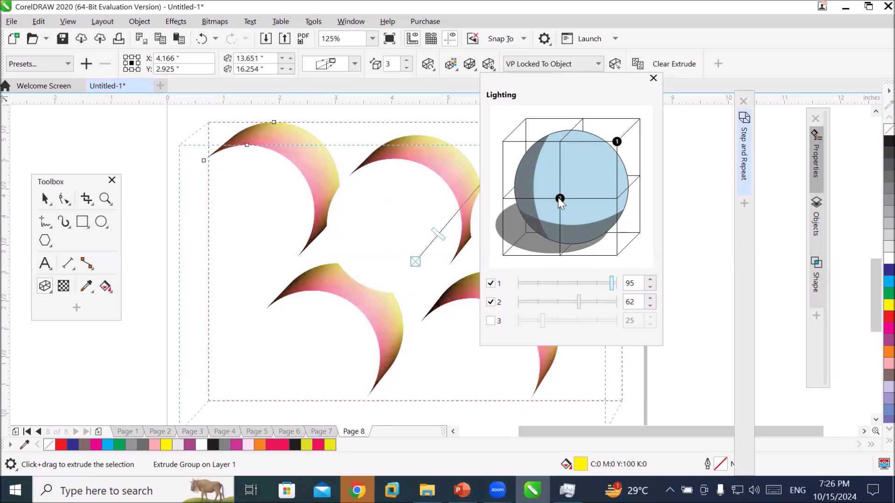
{"action": "mouse_move", "coordinate": [560, 199]}
{"action": "left_mouse_down"}
{"action": "mouse_move", "coordinate": [647, 139]}
{"action": "mouse_move", "coordinate": [639, 119]}
{"action": "left_mouse_up"}
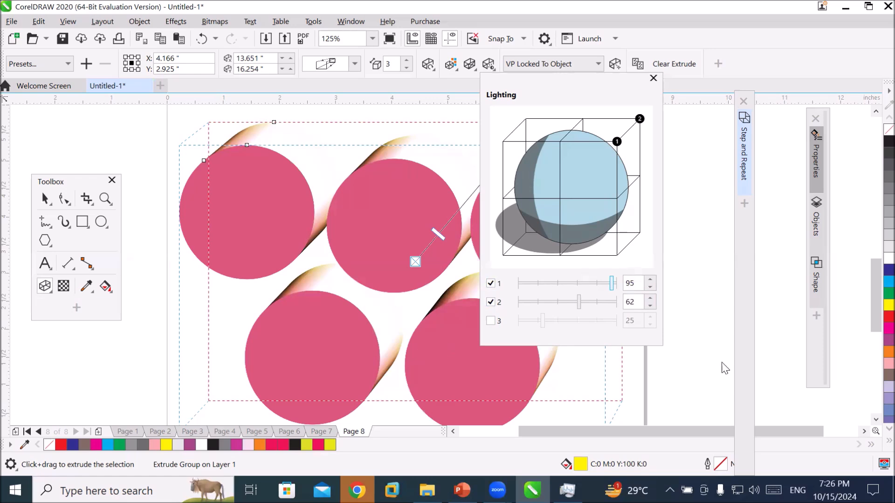
{"action": "left_click", "coordinate": [44, 286]}
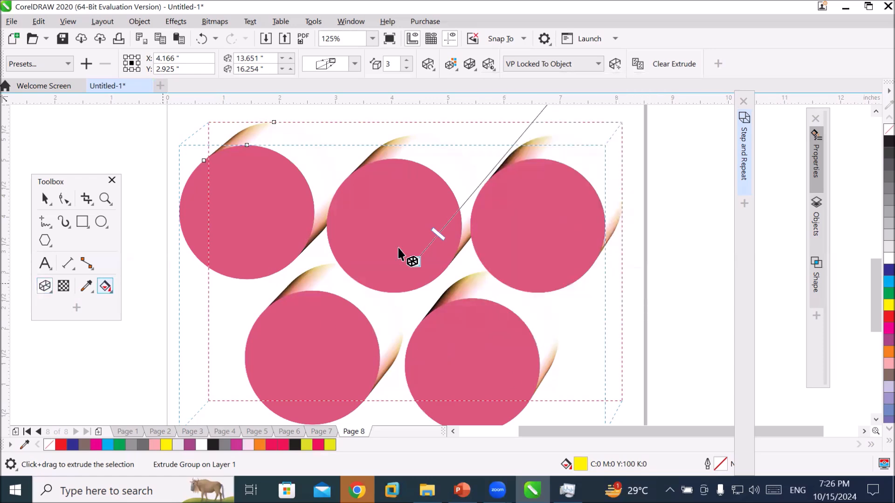
Draw a rectangle about 1.7 by 1.63 inches beside the right edge of the page and fill it yellow
{"action": "scroll", "coordinate": [443, 220], "scroll_direction": "down", "scroll_amount": 2}
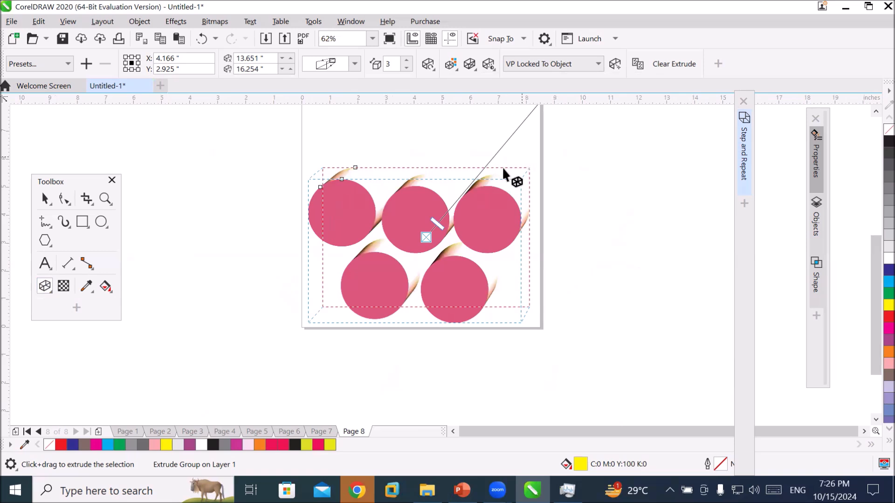
{"action": "left_click", "coordinate": [875, 119]}
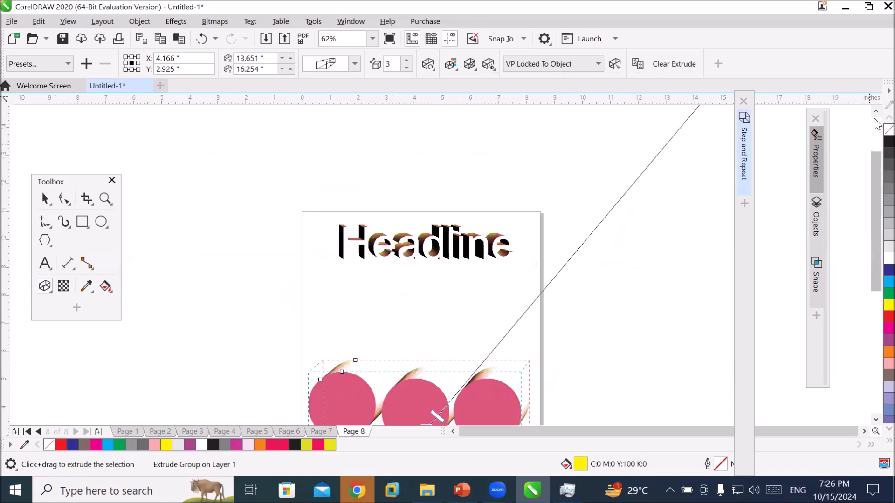
{"action": "left_click", "coordinate": [875, 420]}
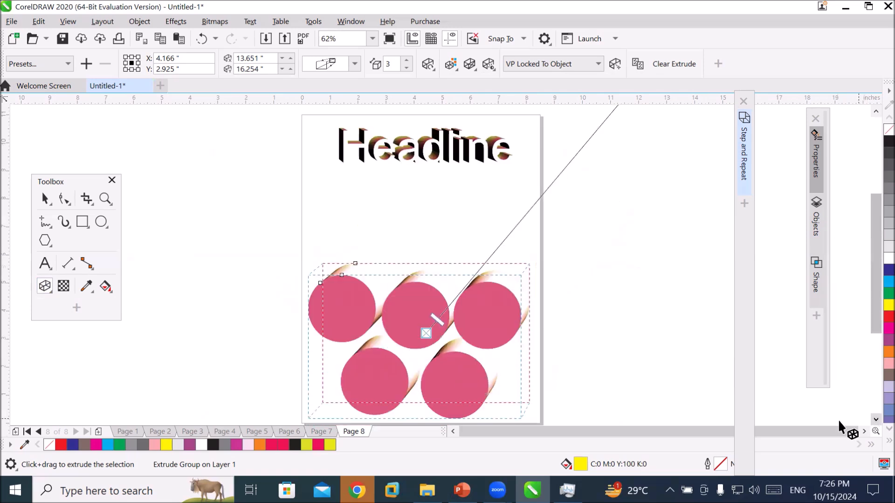
{"action": "left_click", "coordinate": [82, 224]}
{"action": "left_click_drag", "start_coordinate": [584, 267], "coordinate": [633, 314]}
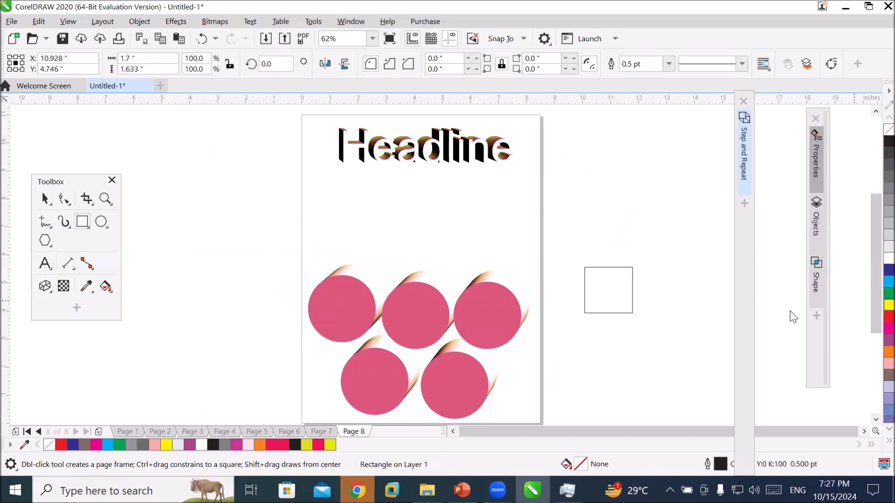
{"action": "left_click", "coordinate": [888, 306]}
Duplicate the yellow rectangle twice upward and copy the column to the right to make a grid of six
{"action": "left_click", "coordinate": [45, 199]}
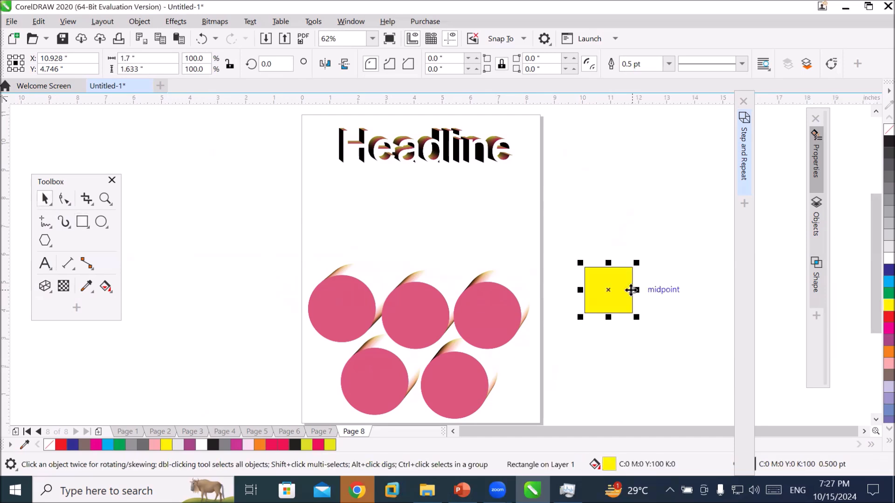
{"action": "left_click_drag", "start_coordinate": [609, 294], "coordinate": [612, 194]}
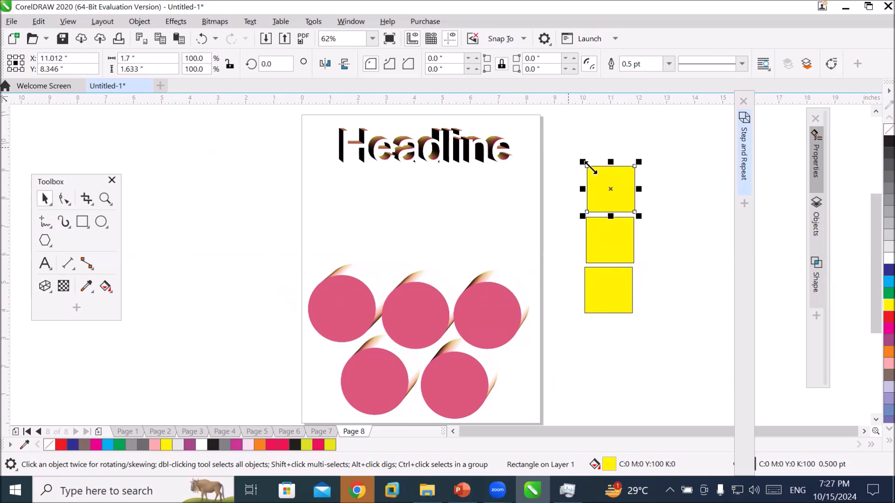
{"action": "left_click_drag", "start_coordinate": [557, 146], "coordinate": [629, 355]}
{"action": "left_click_drag", "start_coordinate": [620, 306], "coordinate": [666, 300]}
Select all six yellow rectangles and combine them into one curve
{"action": "left_click_drag", "start_coordinate": [568, 144], "coordinate": [713, 342]}
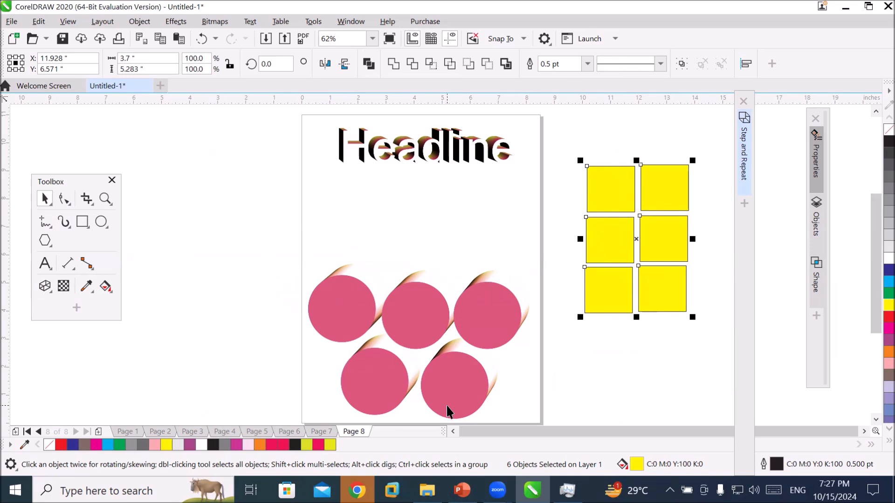
{"action": "left_click", "coordinate": [369, 65]}
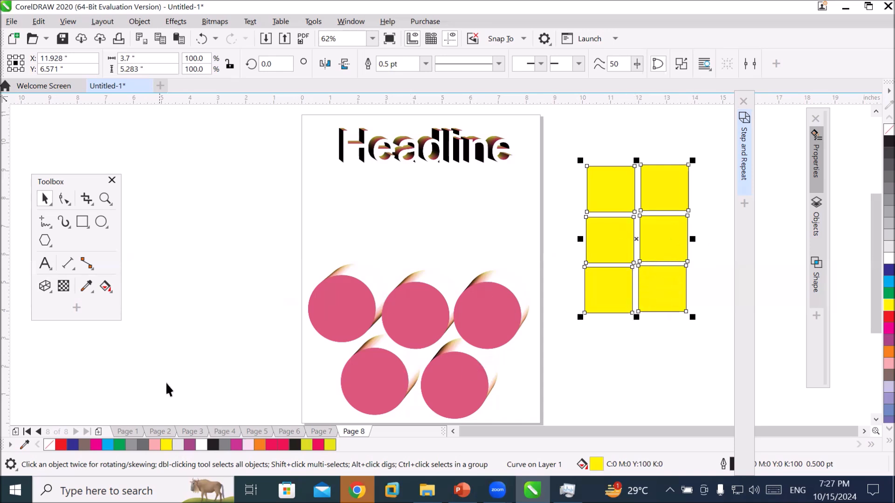
Copy the extrude properties of the pink circles onto the combined yellow rectangles
{"action": "left_click", "coordinate": [45, 286]}
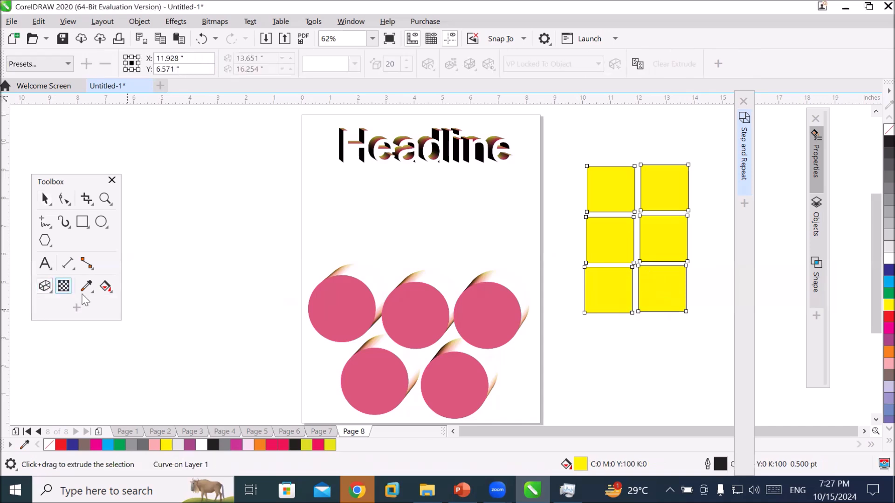
{"action": "left_click", "coordinate": [638, 64]}
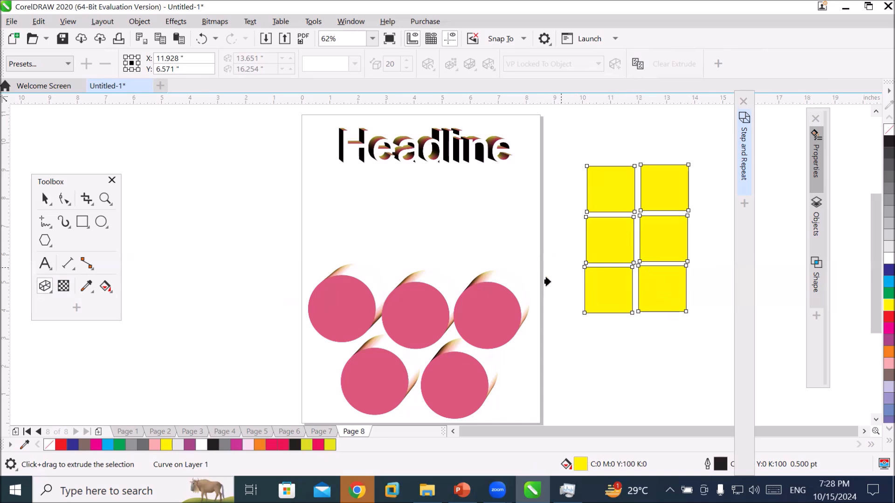
{"action": "left_click", "coordinate": [488, 302]}
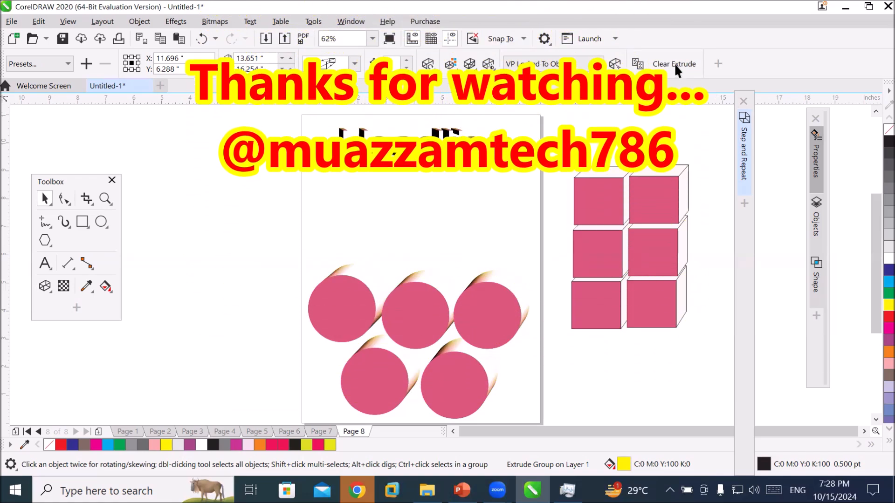
Select the extruded rectangles beside the page and clear their extrusion
{"action": "left_click", "coordinate": [756, 301]}
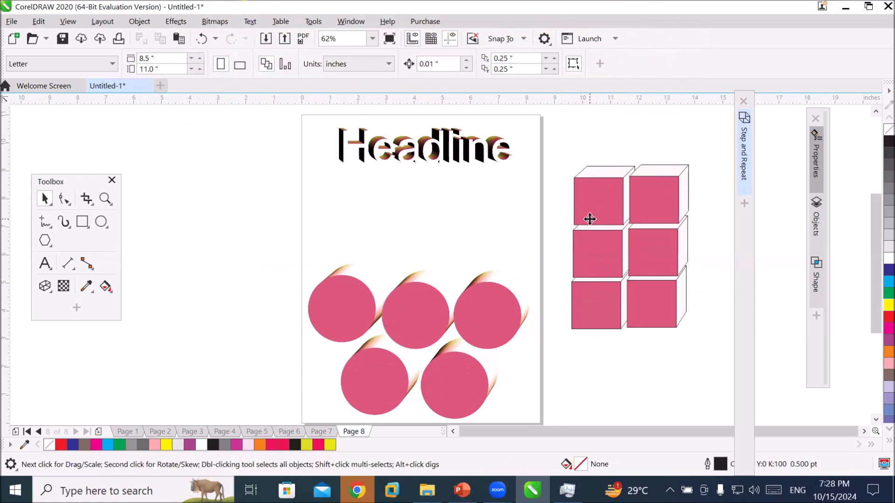
{"action": "left_click", "coordinate": [589, 215]}
{"action": "left_click", "coordinate": [662, 69]}
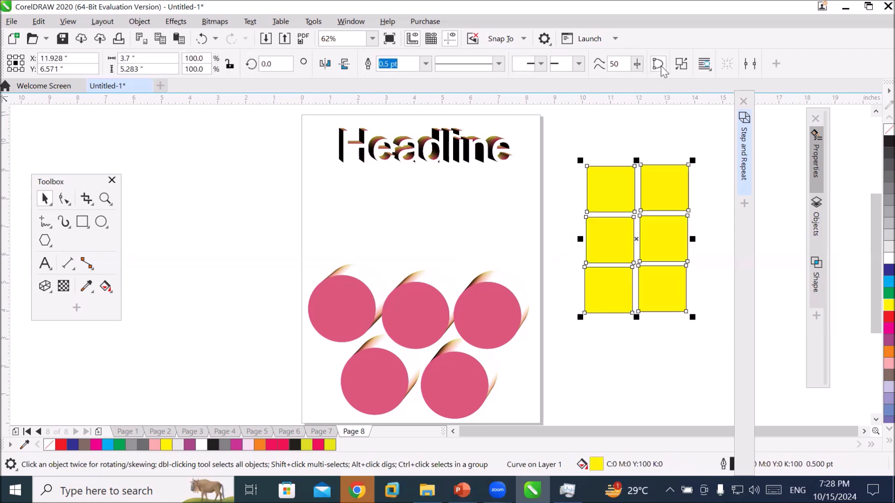